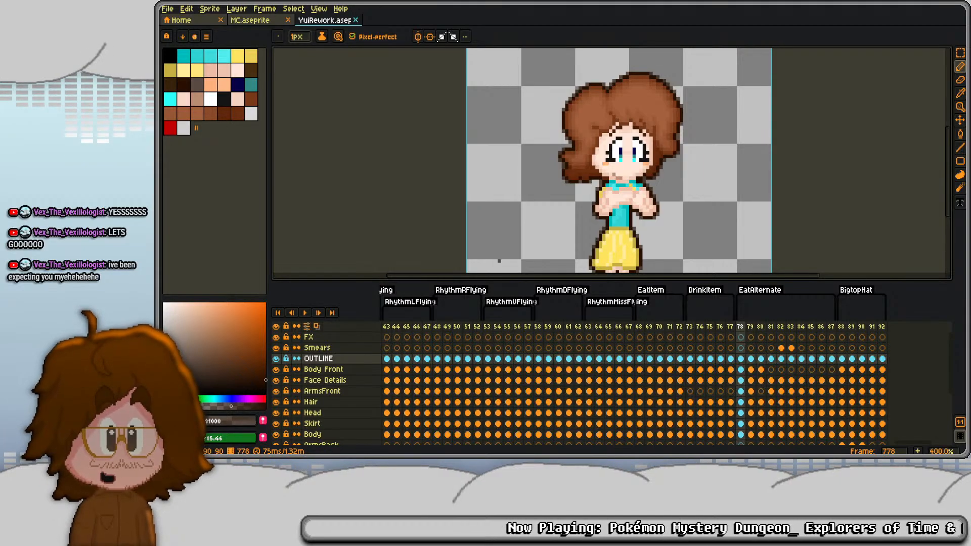
- Play back the EatItem and DrinkItem animations of the Yui sprite, starting from frames 768 and 773
scroll(499, 261, down, 1)
click(689, 326)
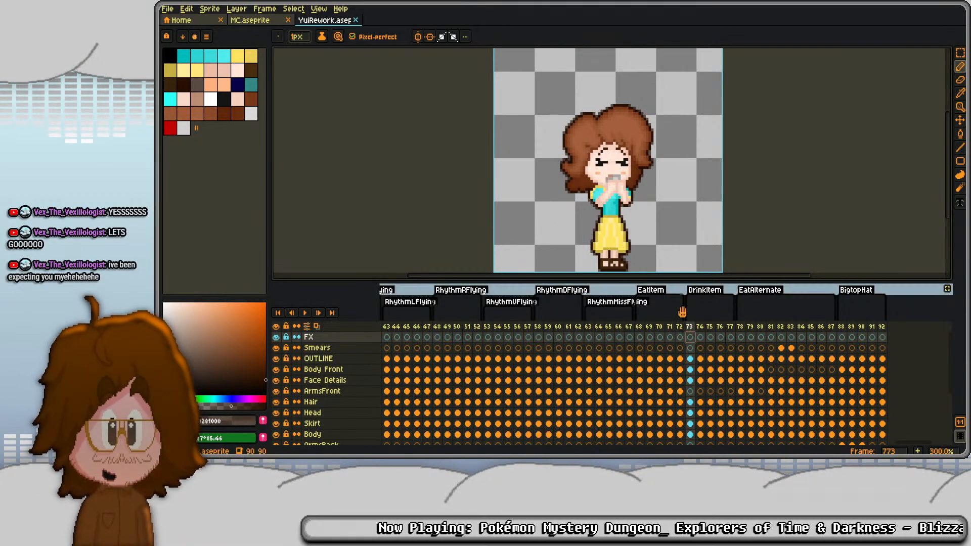
click(639, 327)
key(Return)
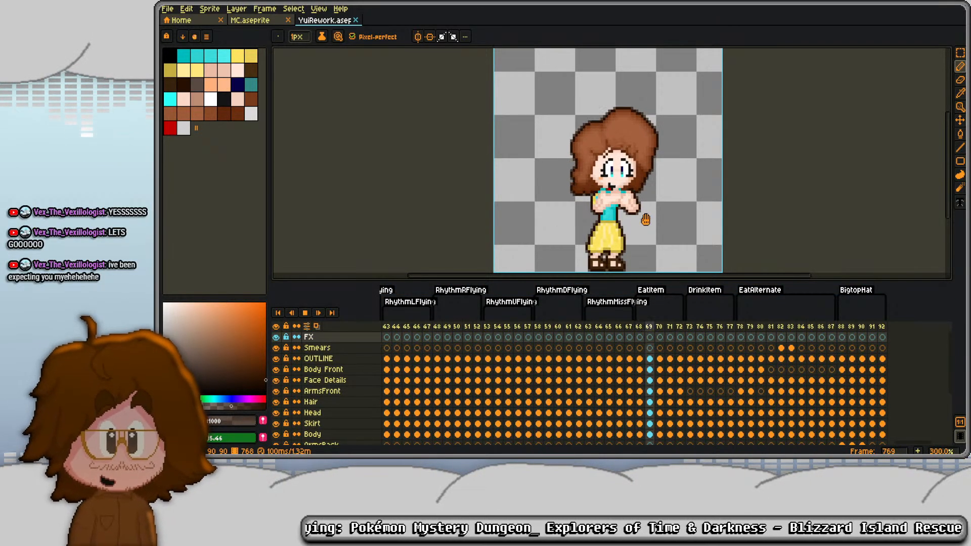
key(Return)
key(Right)
key(Return)
key(Return)
key(Right)
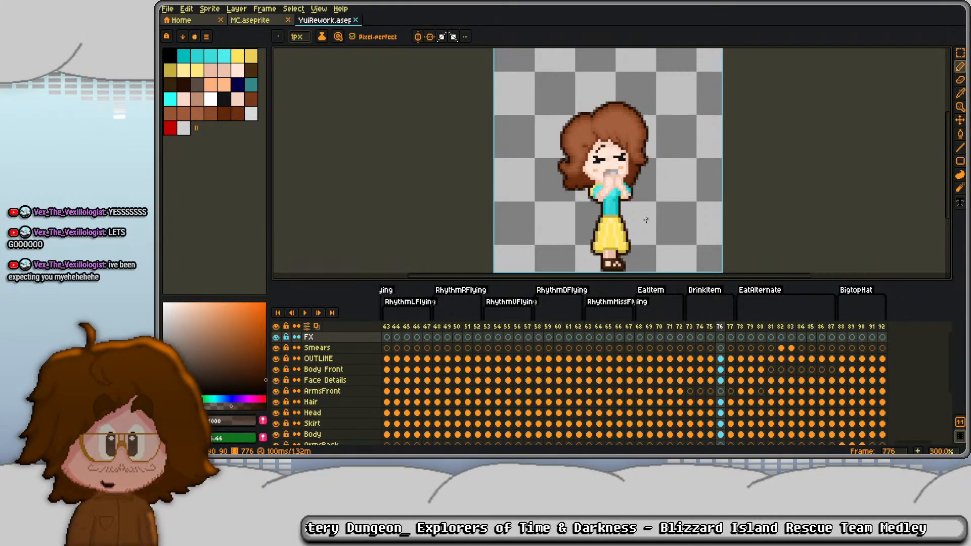
- Open MC.aseprite and examine its EatItem animation frame by frame from 821 to 824
click(262, 20)
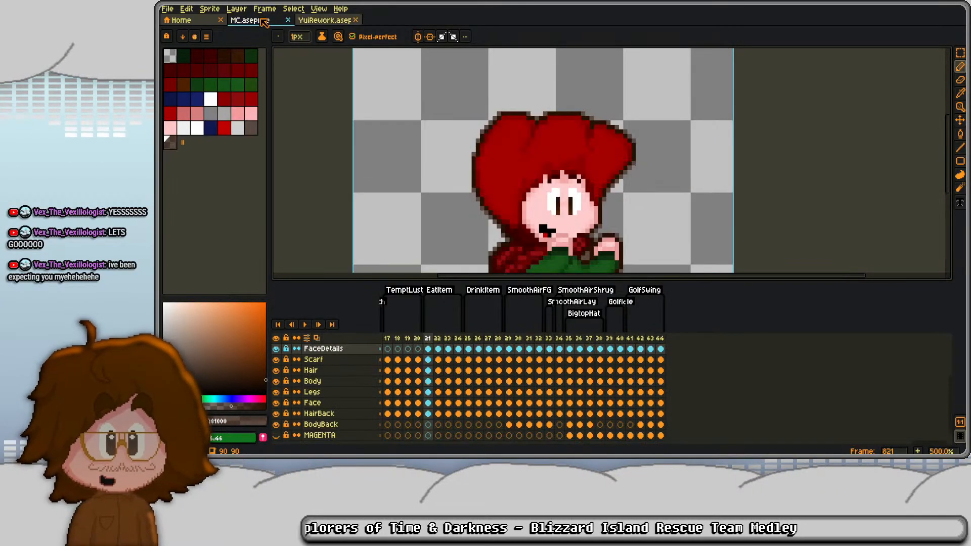
scroll(515, 172, down, 1)
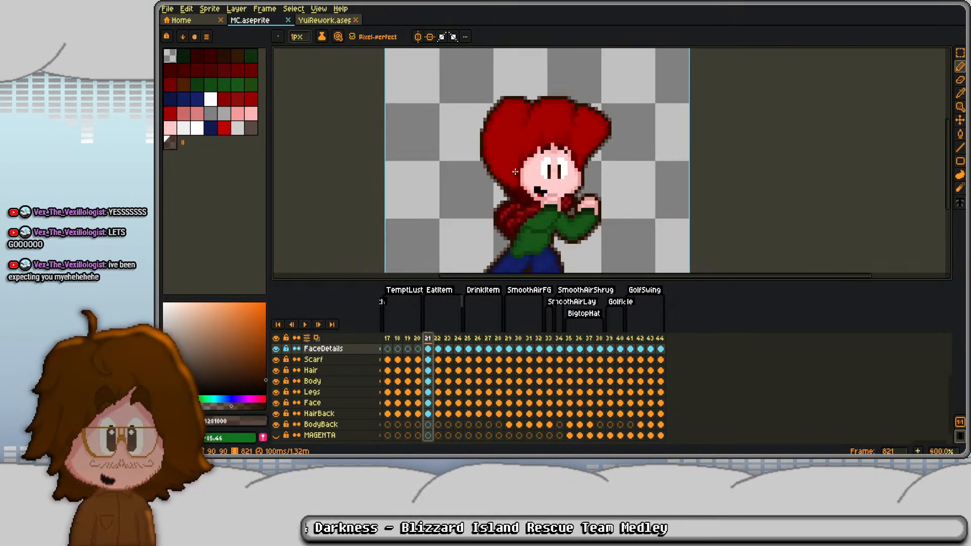
scroll(515, 172, down, 1)
key(Right)
key(Right)
key(Right)
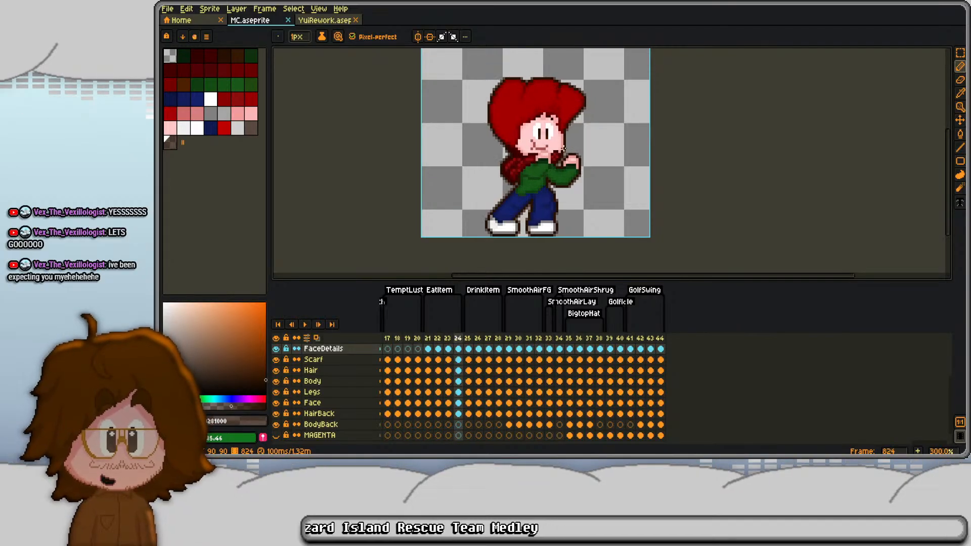
key(Left)
key(Left)
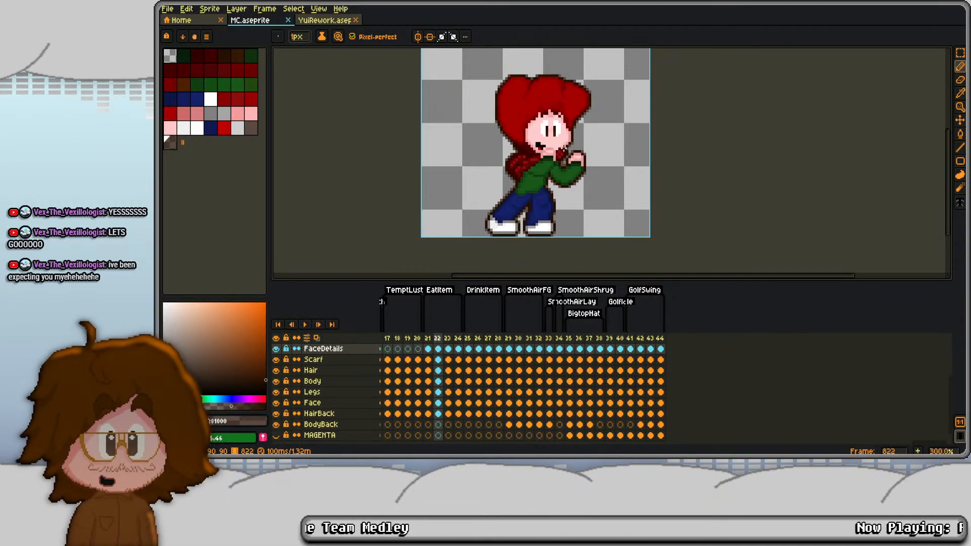
key(Left)
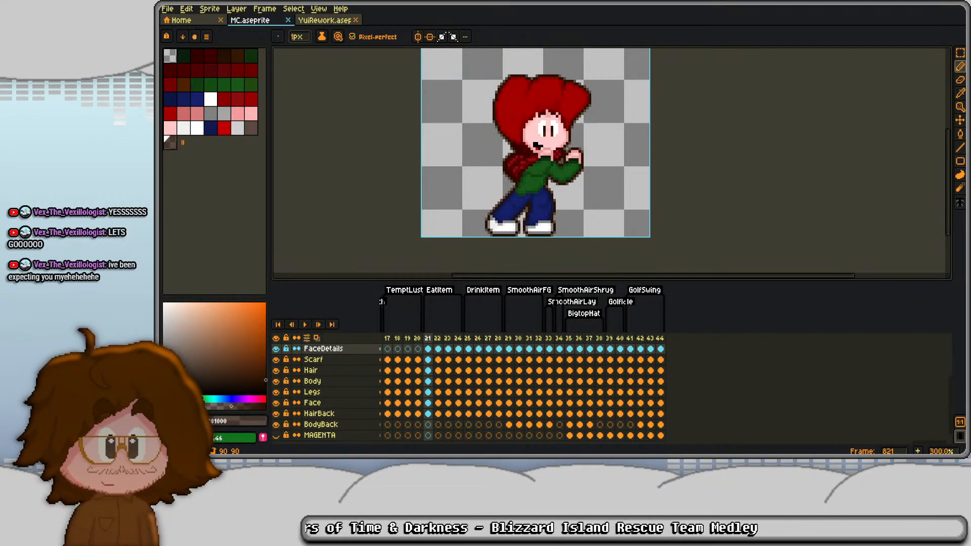
- Switch to GameMaker and review the item-consuming AlarmEvents[21] function in the Create event
key(alt+Tab)
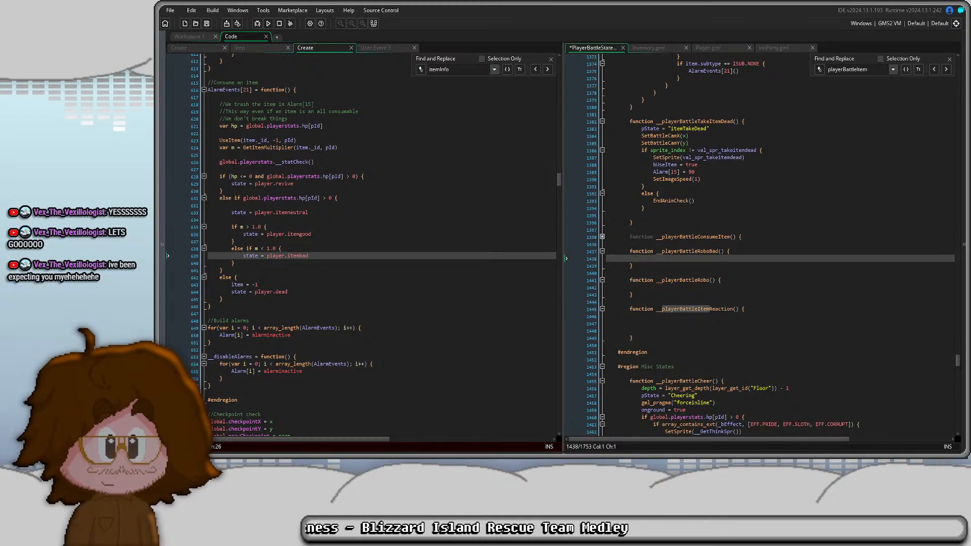
click(258, 285)
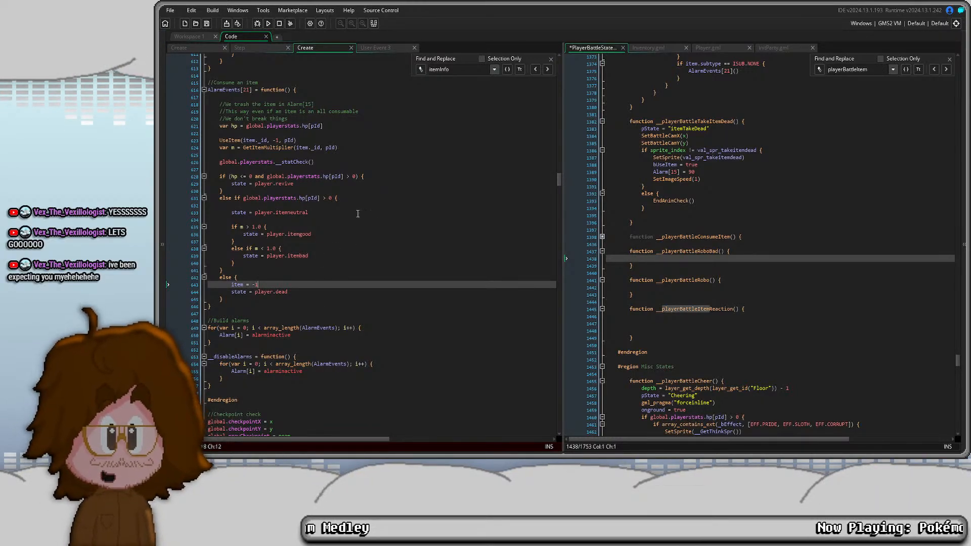
click(327, 220)
click(319, 184)
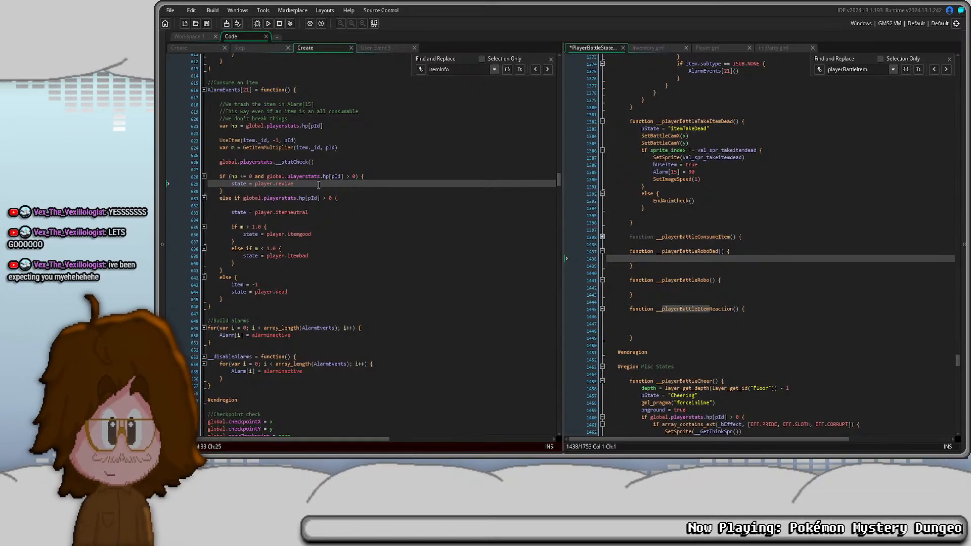
- Close the find and replace bar over the player battle state script and review the __playerBattleTakeItem function
click(689, 172)
scroll(689, 172, up, 4)
click(949, 59)
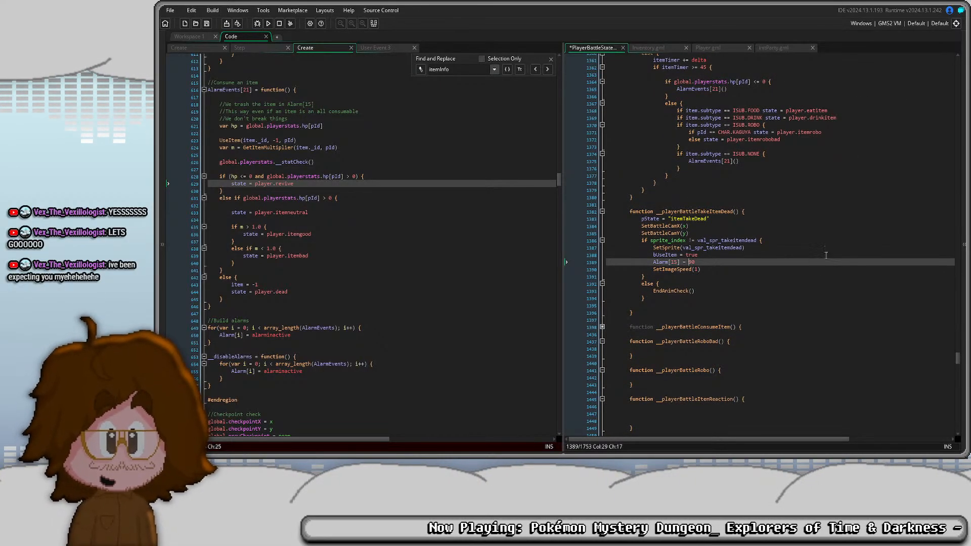
scroll(789, 300, up, 3)
scroll(789, 299, up, 4)
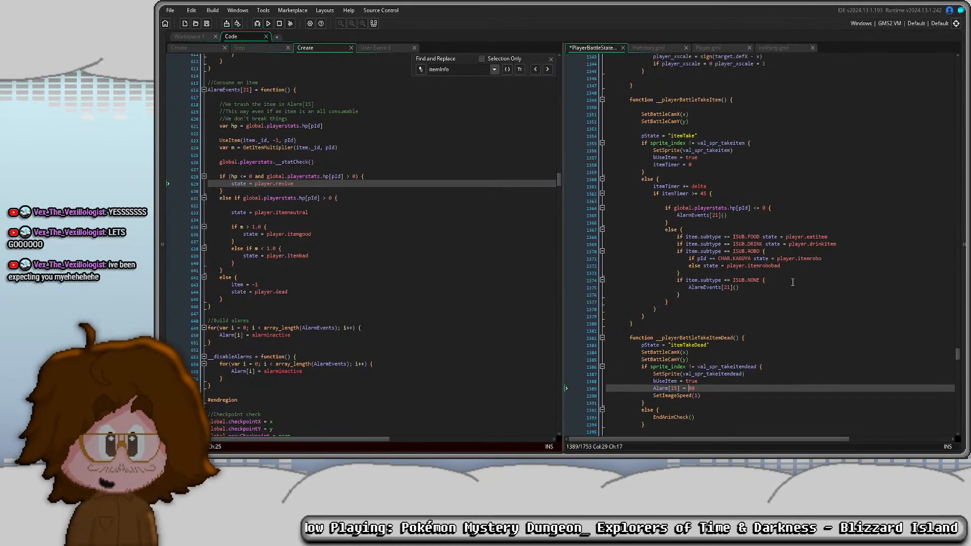
- Examine the neutral, good and bad item state branches and the opening comments in AlarmEvents[21]
drag(421, 221, 420, 224)
scroll(420, 224, up, 3)
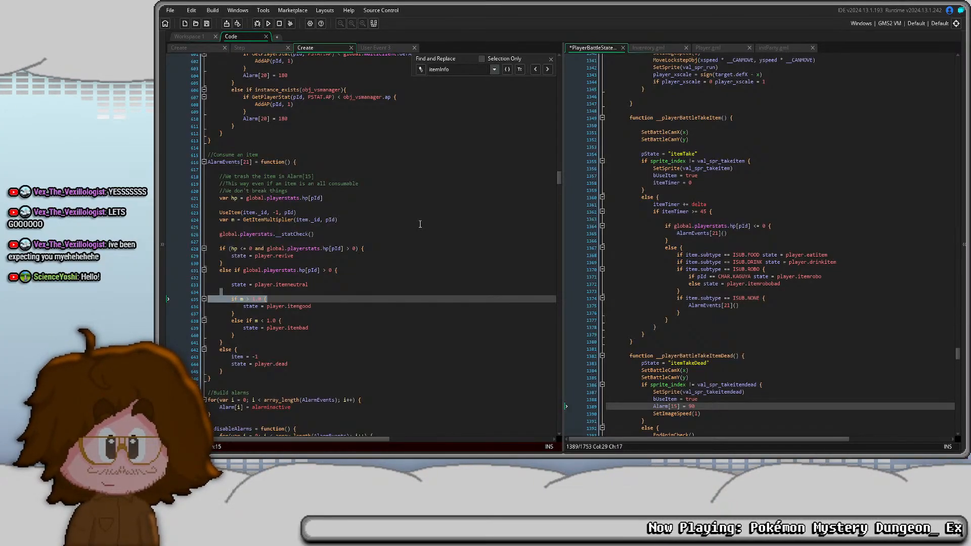
click(343, 287)
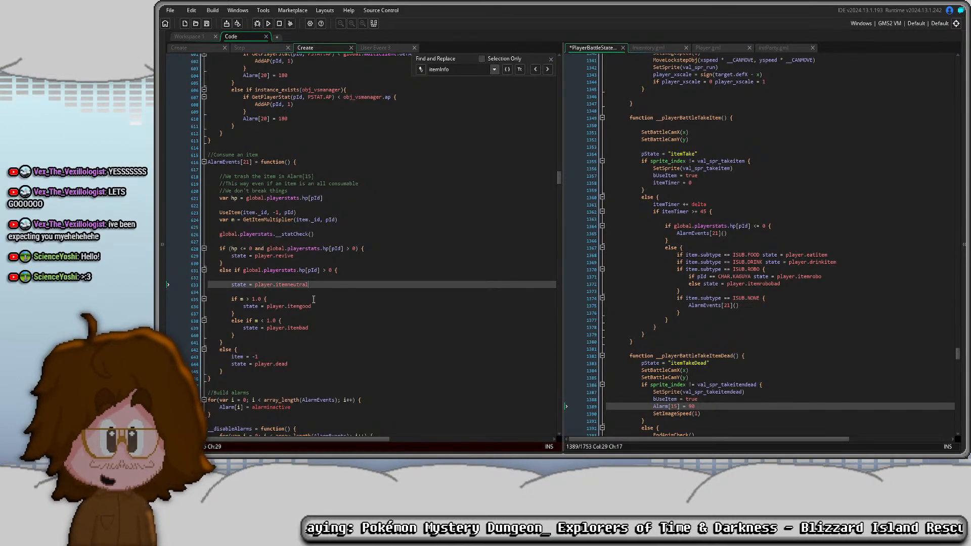
scroll(303, 286, down, 1)
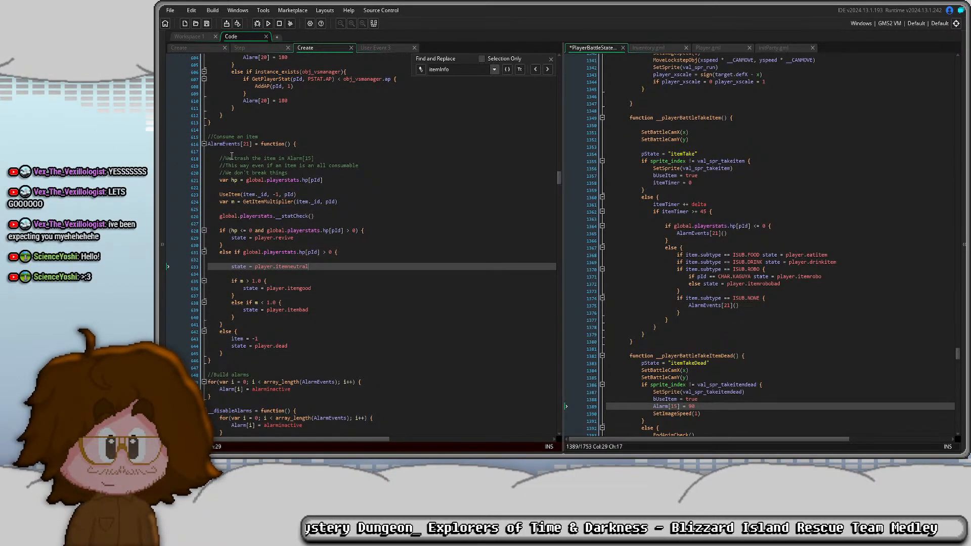
click(232, 157)
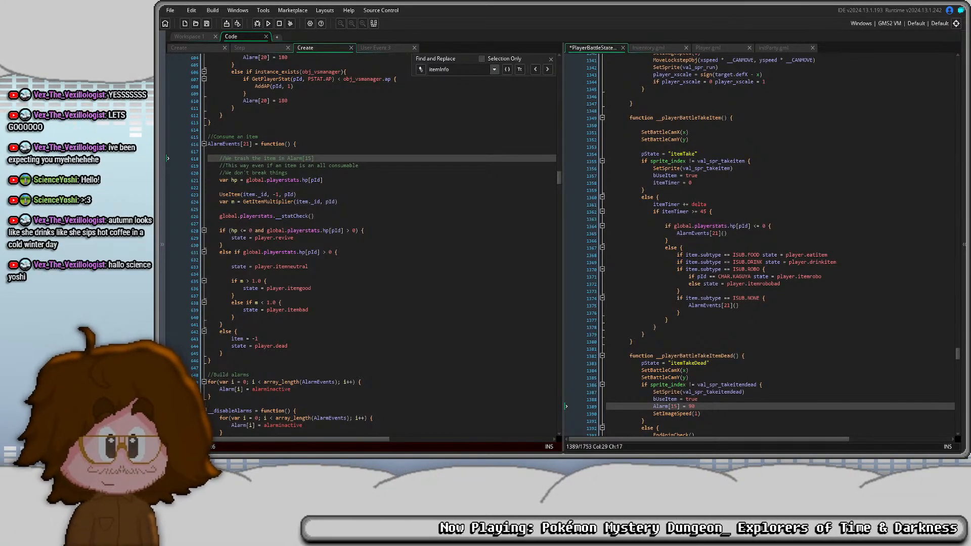
- Switch back to Aseprite and play the EatItem animation in MC.aseprite from frame 821
key(alt+Tab)
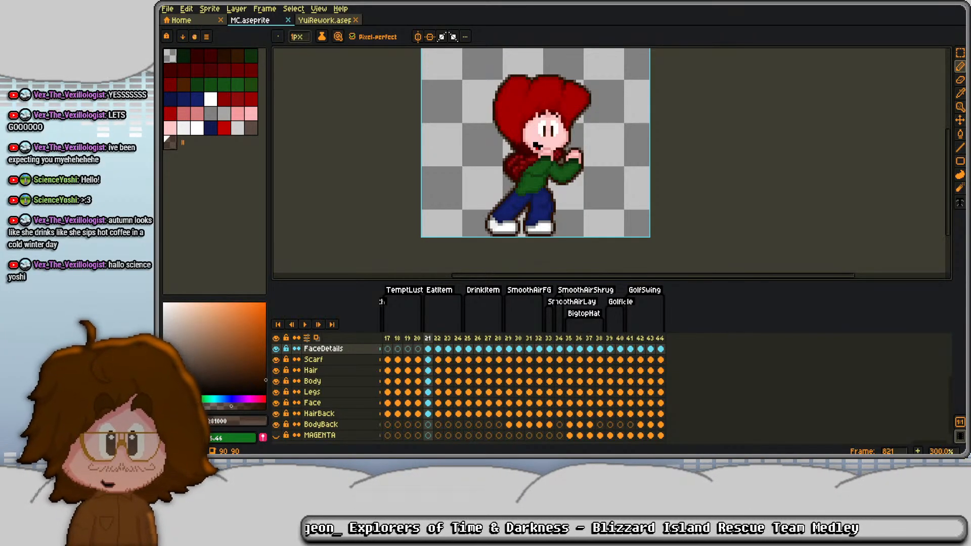
key(Return)
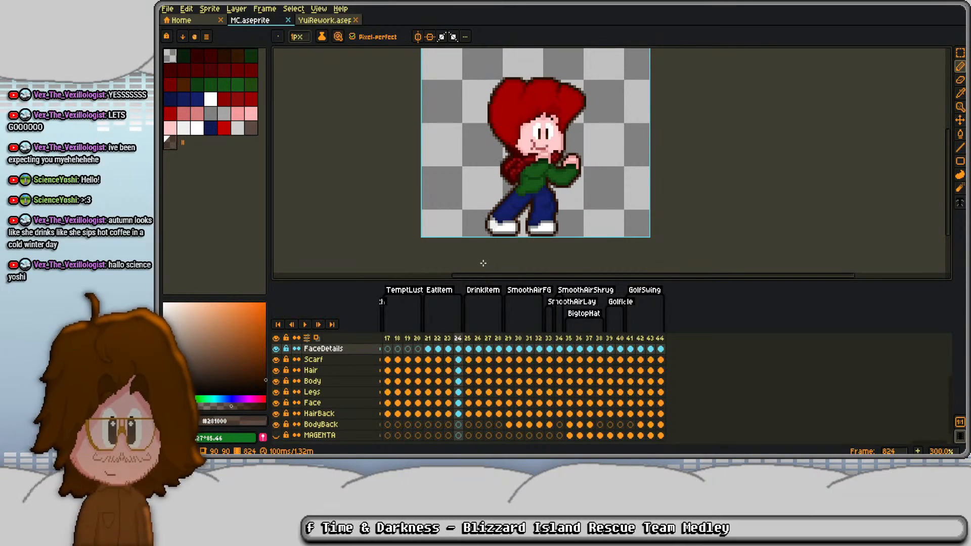
key(Return)
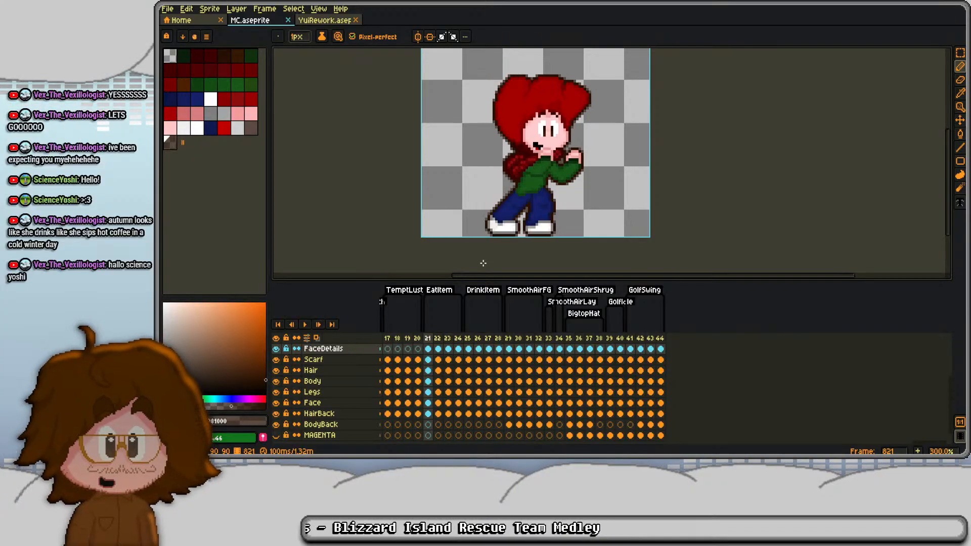
- Open the YuiRework sprite and play its EatItem animation from frame 768
click(334, 21)
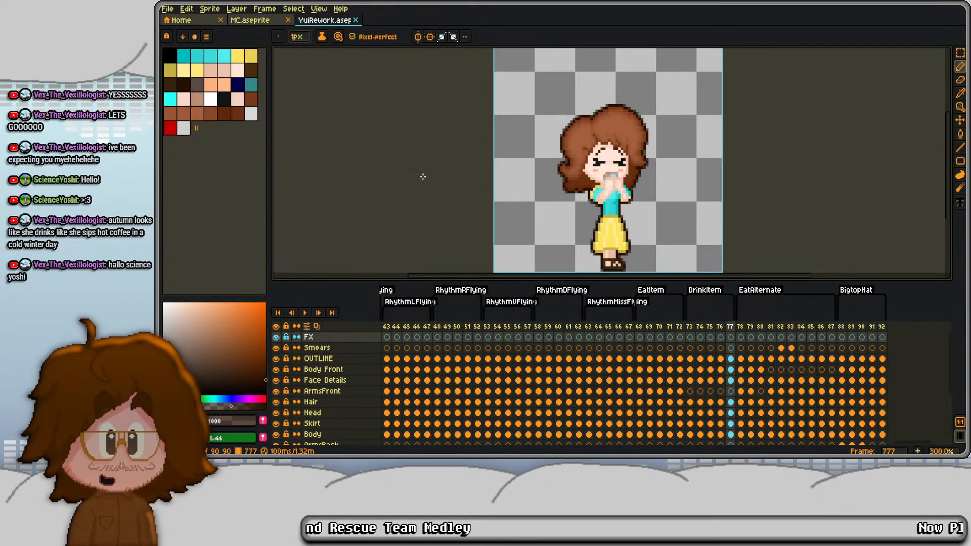
click(640, 328)
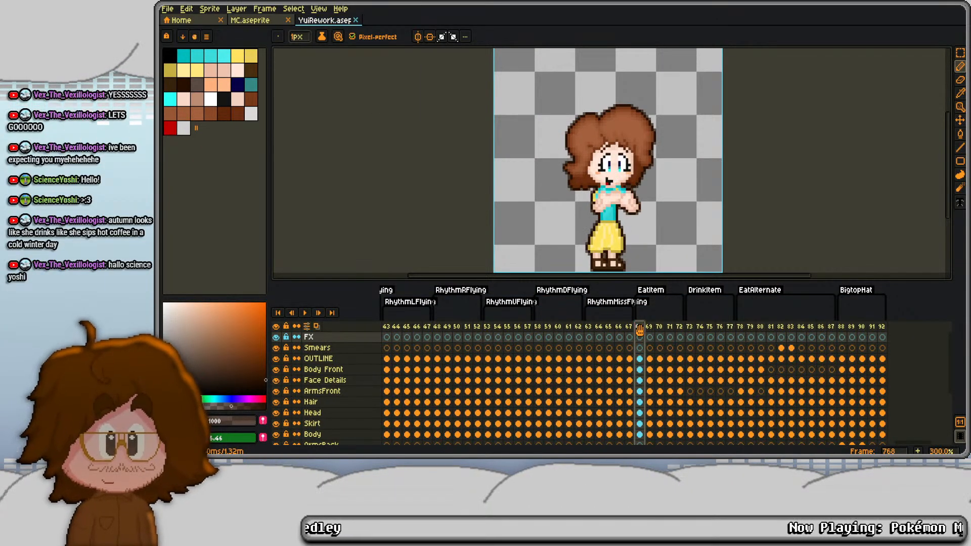
key(Return)
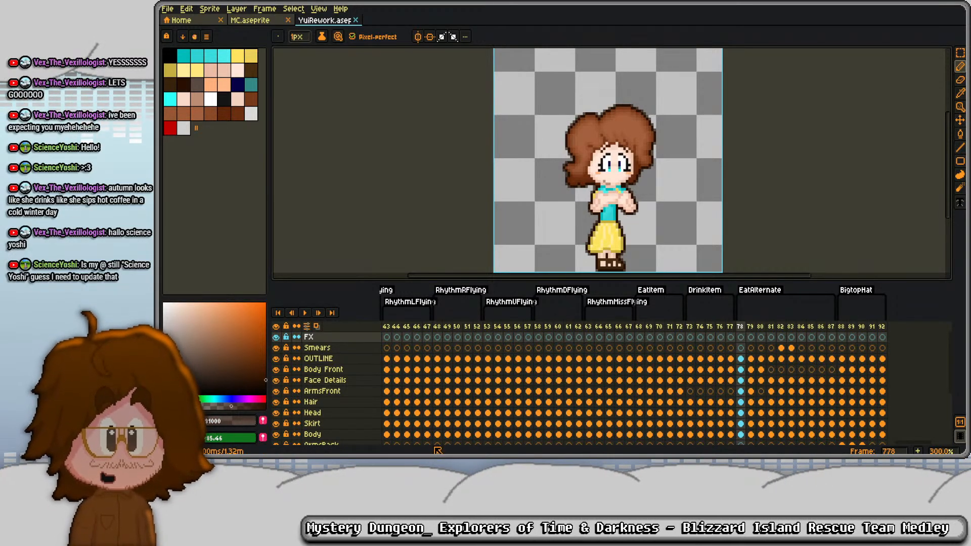
- Play the EatAlternate animation of the Yui sprite several times from frame 778
click(742, 328)
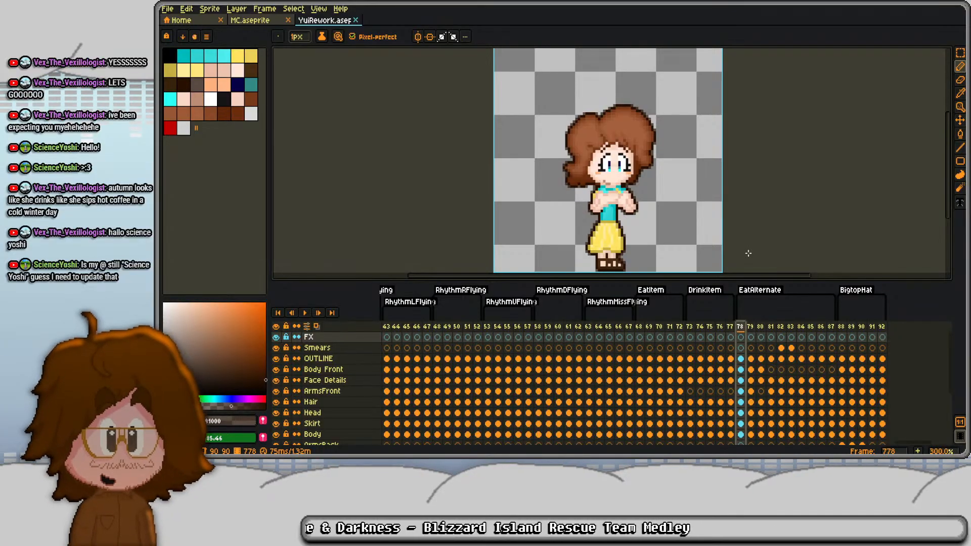
key(Return)
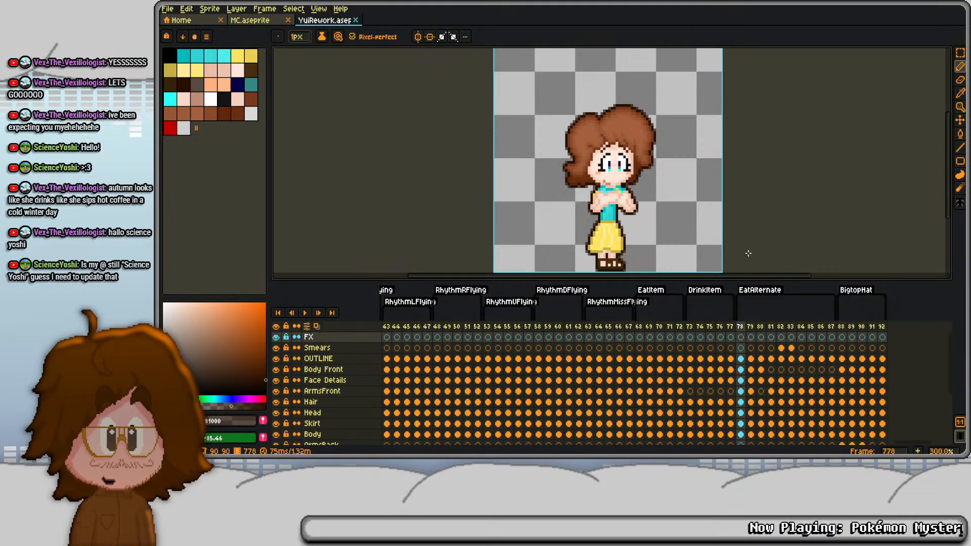
key(Return)
key(Return)
key(Return)
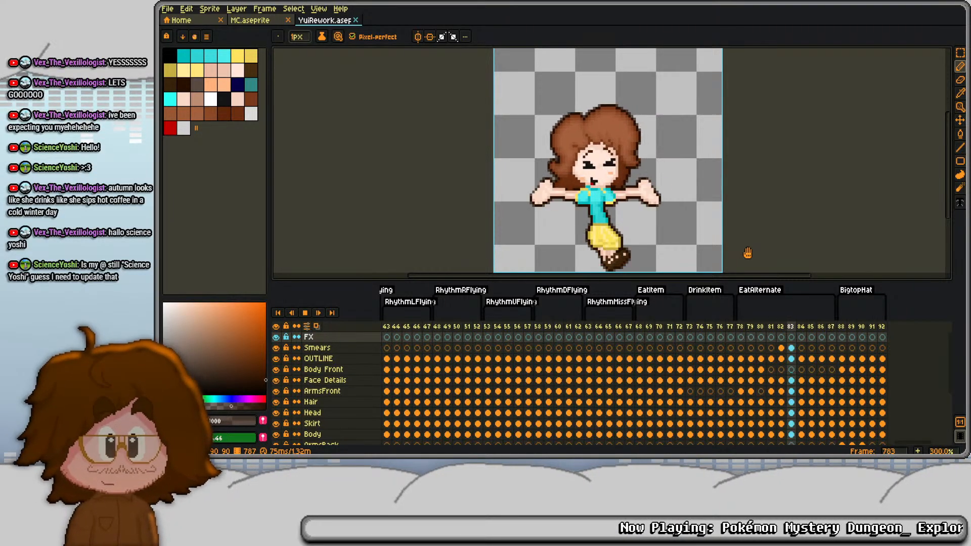
key(Return)
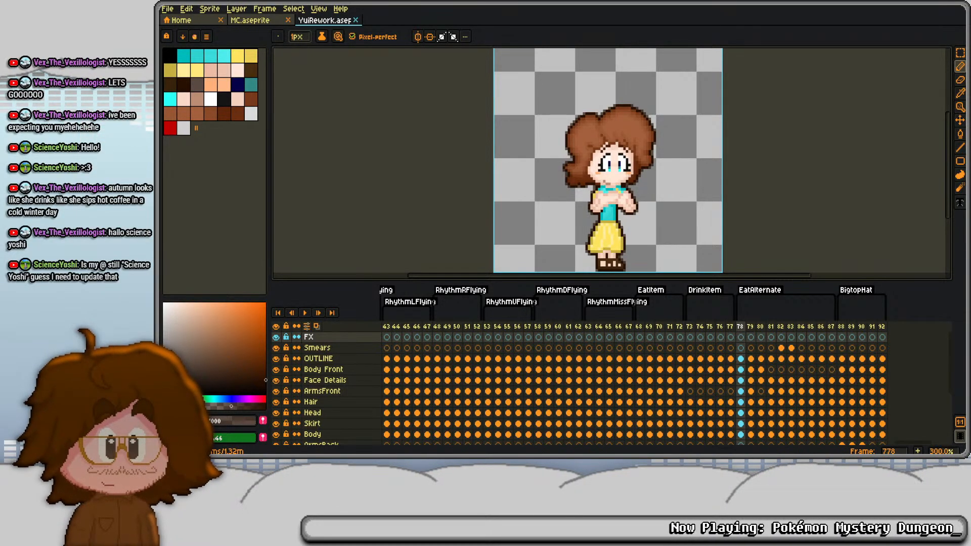
- Replay Yui's EatItem animation from frame 768 with the whole sprite canvas in view
scroll(555, 196, down, 1)
drag(583, 208, 568, 183)
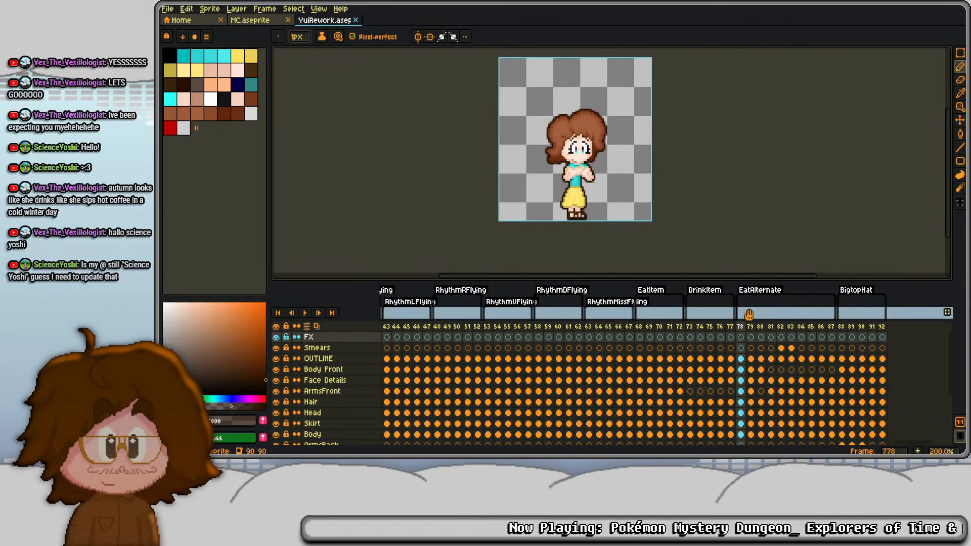
click(640, 328)
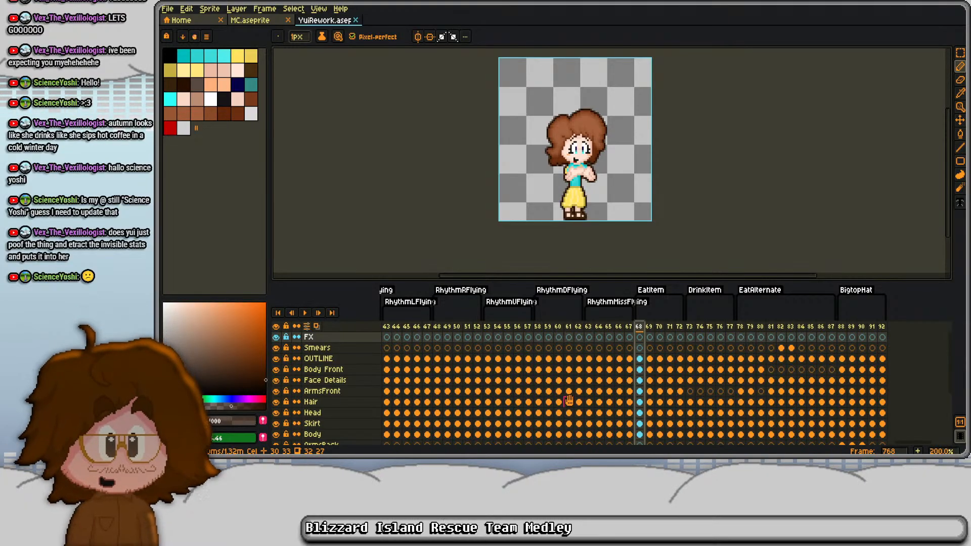
key(Return)
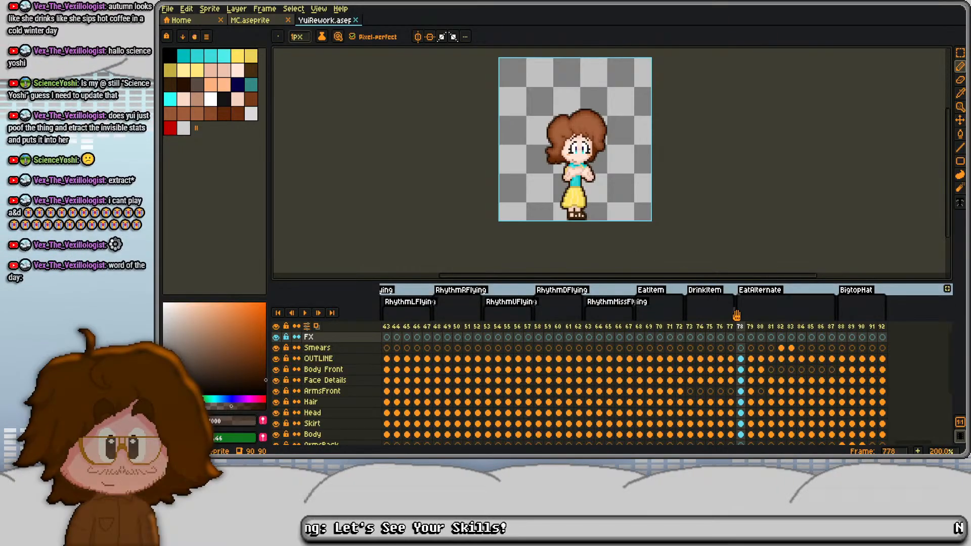
- Return to MC.aseprite and compare the EatItem frames with the last DrinkItem frame, 828
click(271, 22)
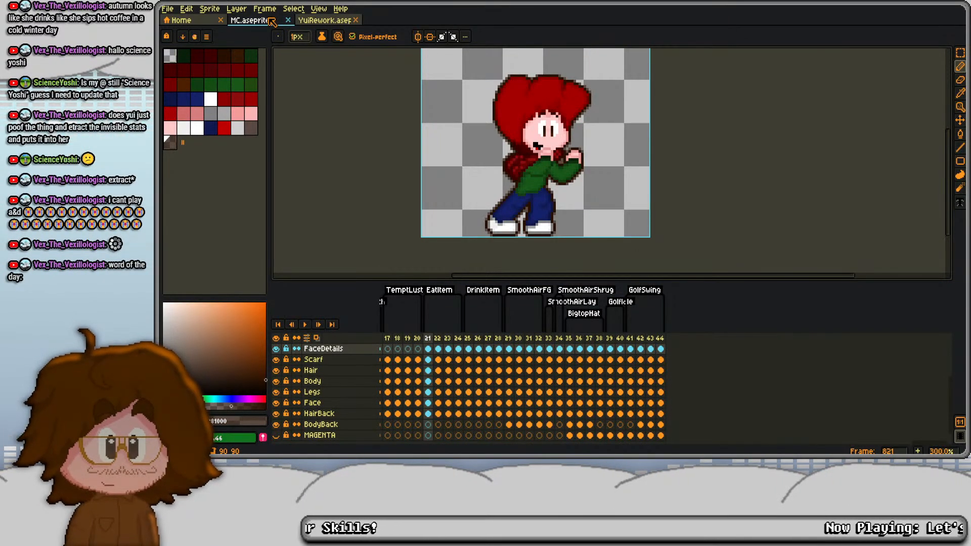
click(457, 338)
click(498, 338)
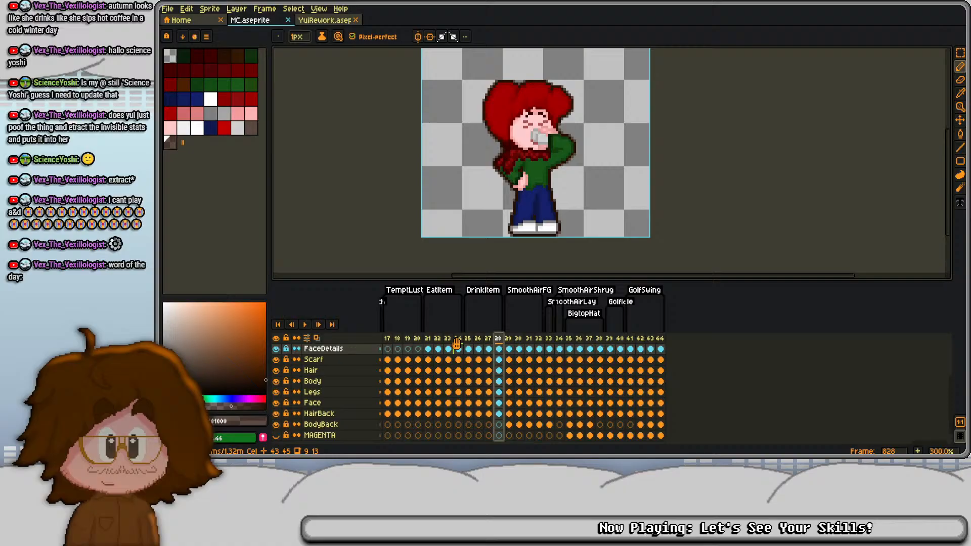
click(428, 338)
key(Right)
key(Right)
key(Right)
key(Right)
key(Right)
key(Right)
key(Right)
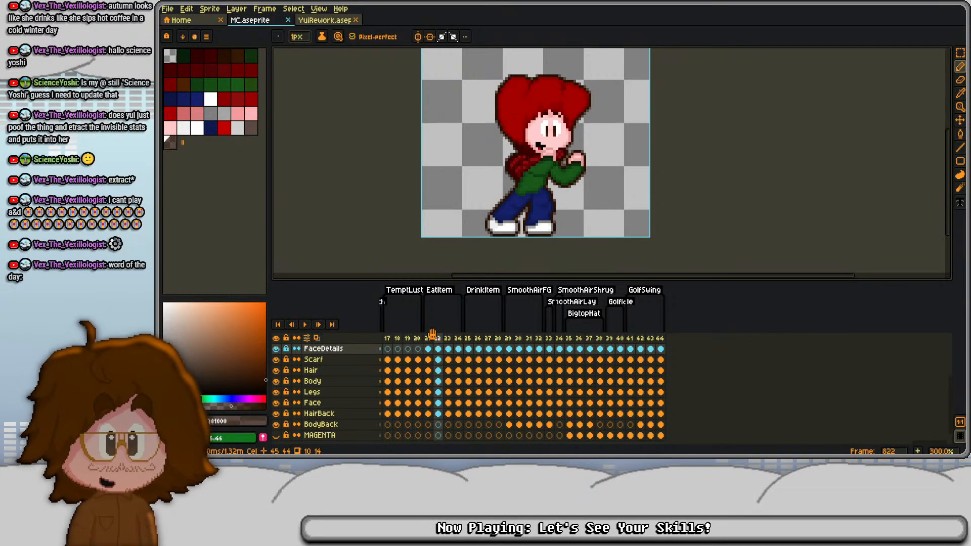
- Add four frames after frame 828 and set the DrinkItem tag to end at frame 828
key(alt+n)
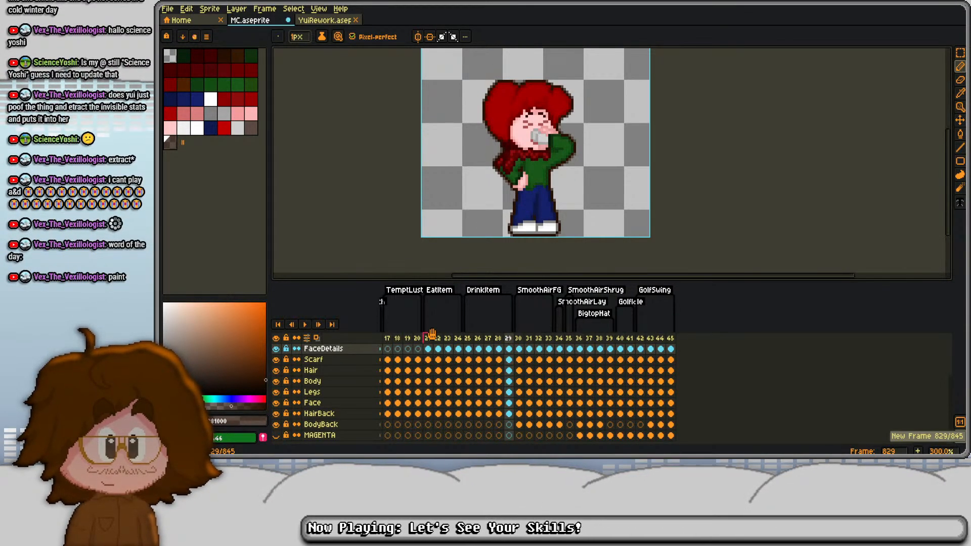
double_click(486, 290)
key(Tab)
key(Tab)
key(Tab)
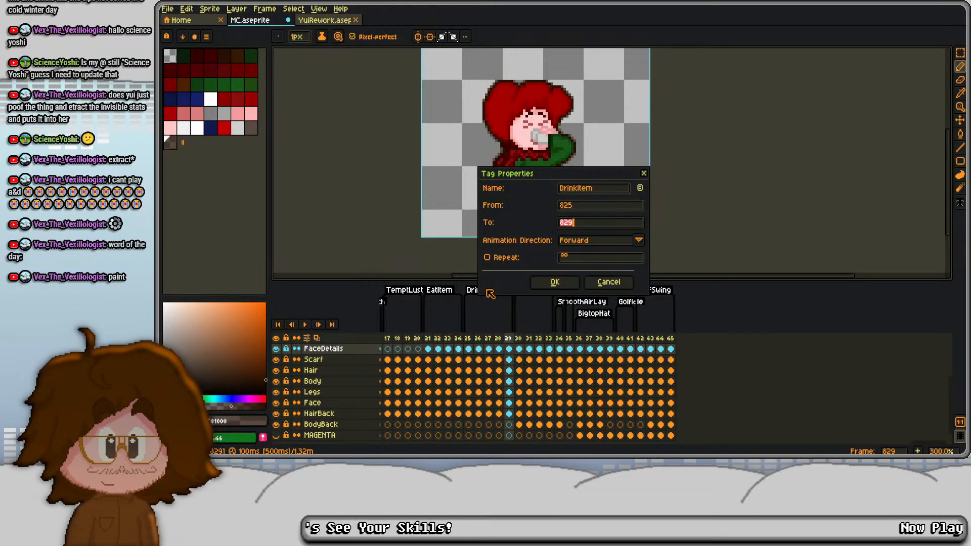
text(828)
key(Return)
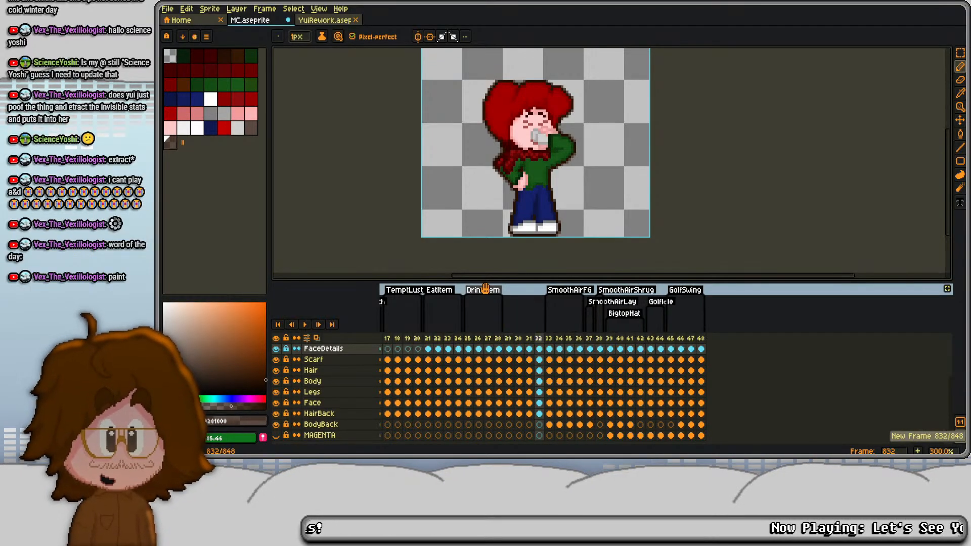
- Copy the first TemptGlut pose, frame 793, from the OUTLINE layer down through the body layers into frame 829
key(Home)
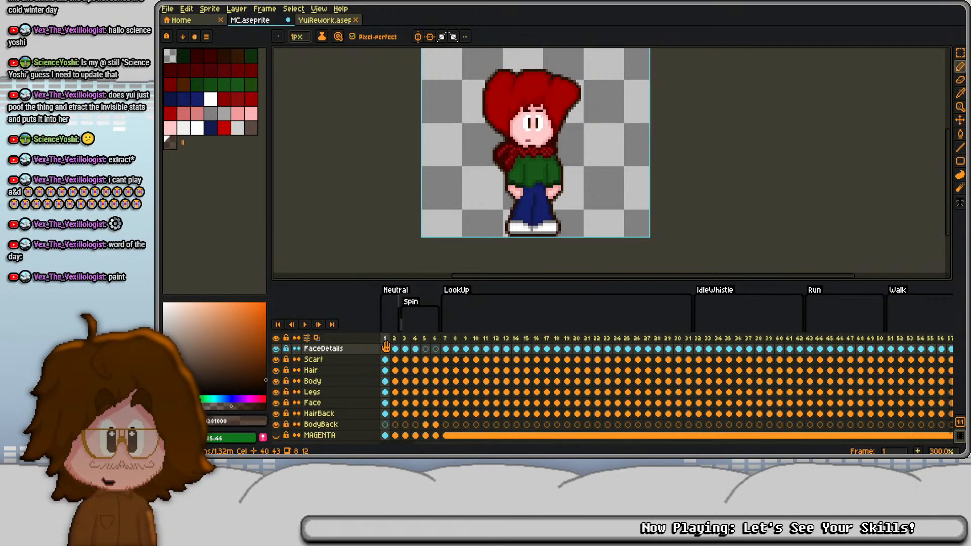
key(End)
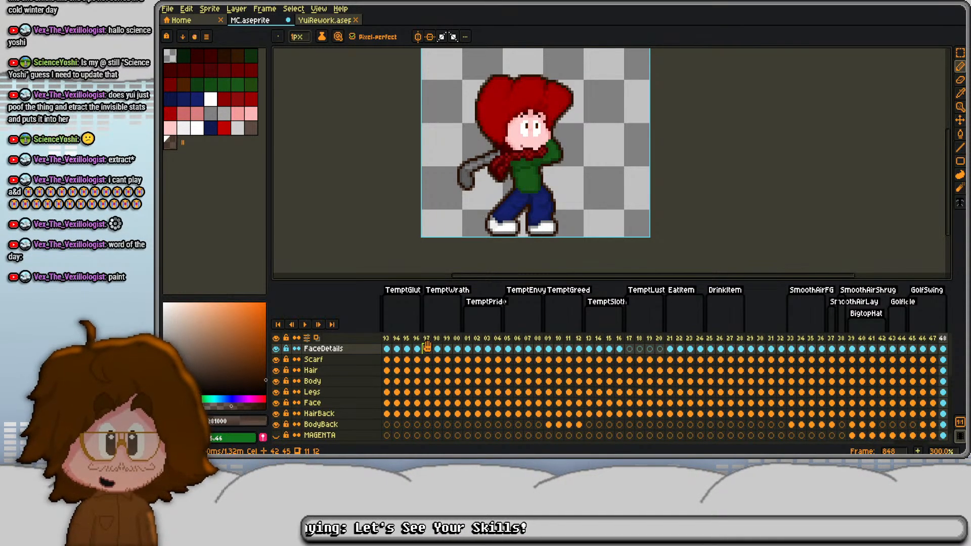
click(396, 348)
scroll(417, 376, up, 1)
scroll(418, 375, up, 1)
scroll(415, 374, left, 1)
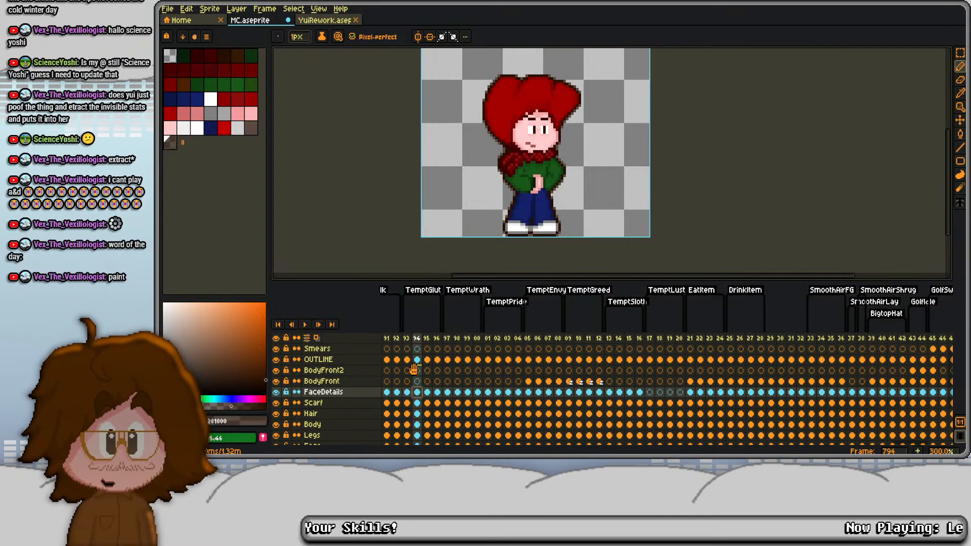
click(407, 359)
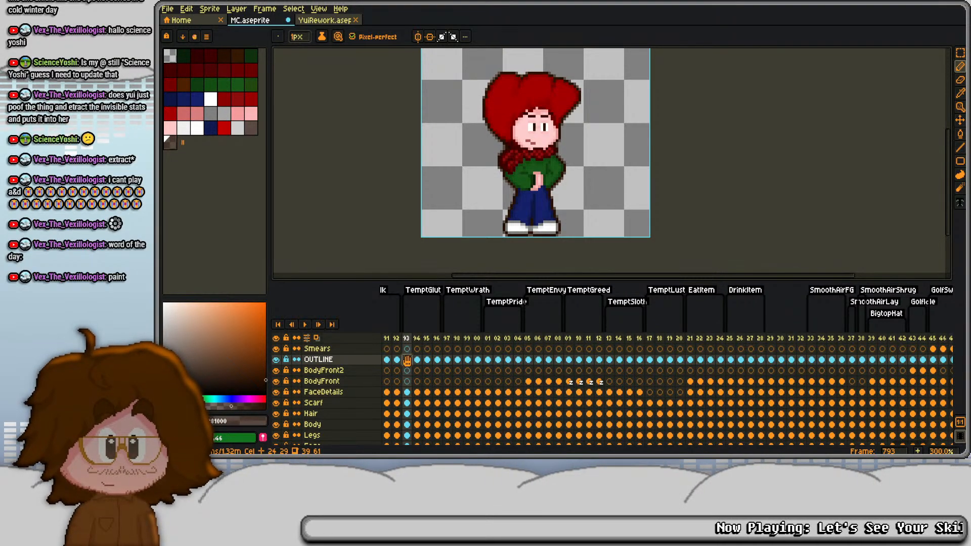
drag(407, 360, 406, 412)
key(ctrl+c)
scroll(438, 408, up, 5)
scroll(426, 380, right, 4)
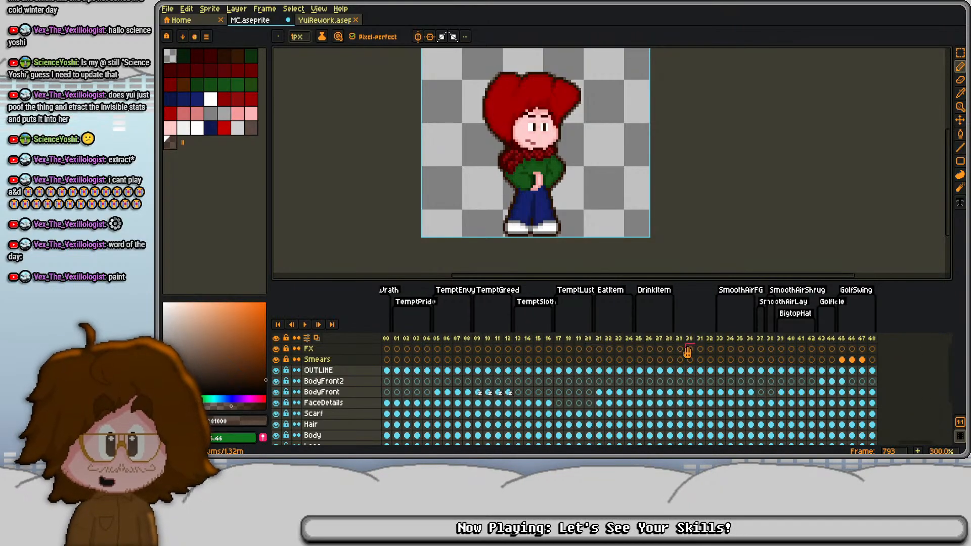
click(681, 371)
- Delete the surplus frames 830 to 832 and tag frame 829 as DislikeItem
drag(690, 339, 709, 340)
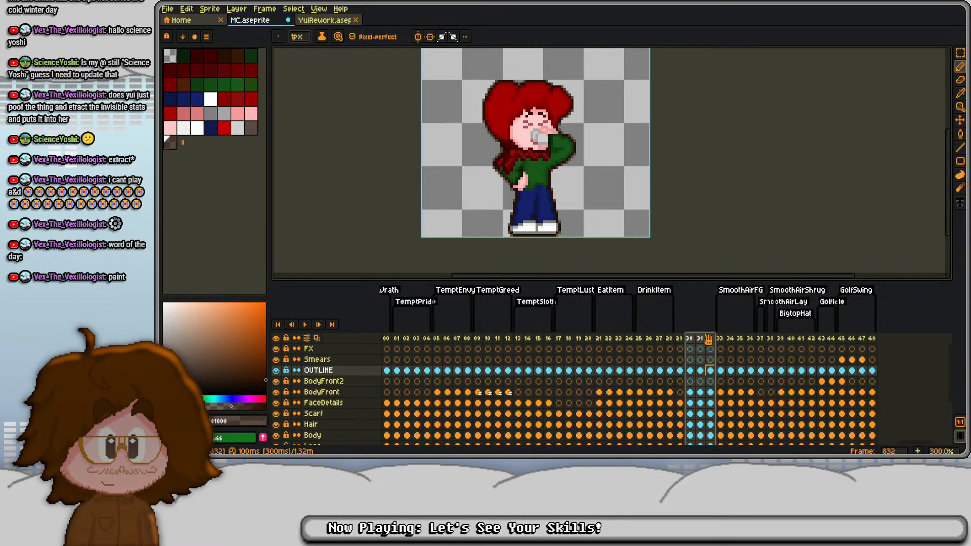
key(alt+c)
click(681, 340)
right_click(681, 340)
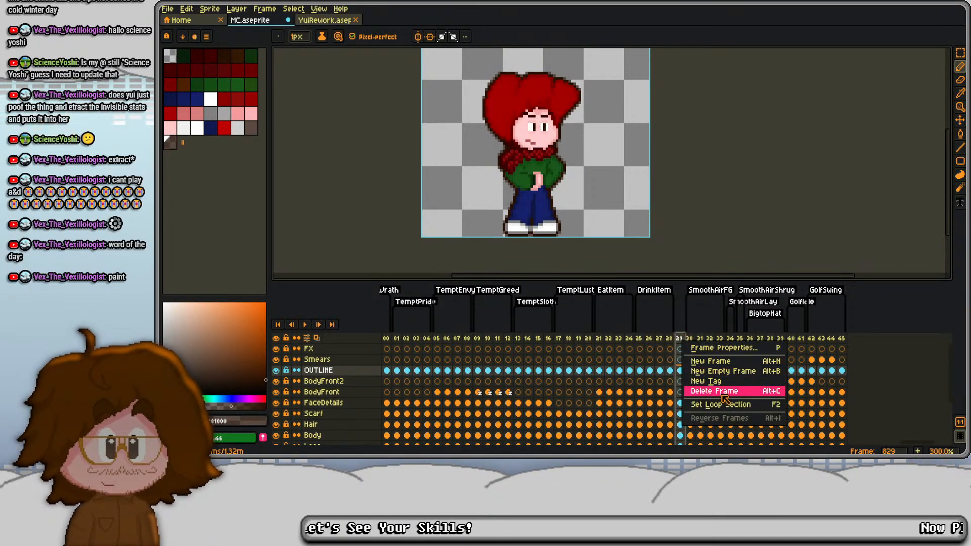
click(723, 390)
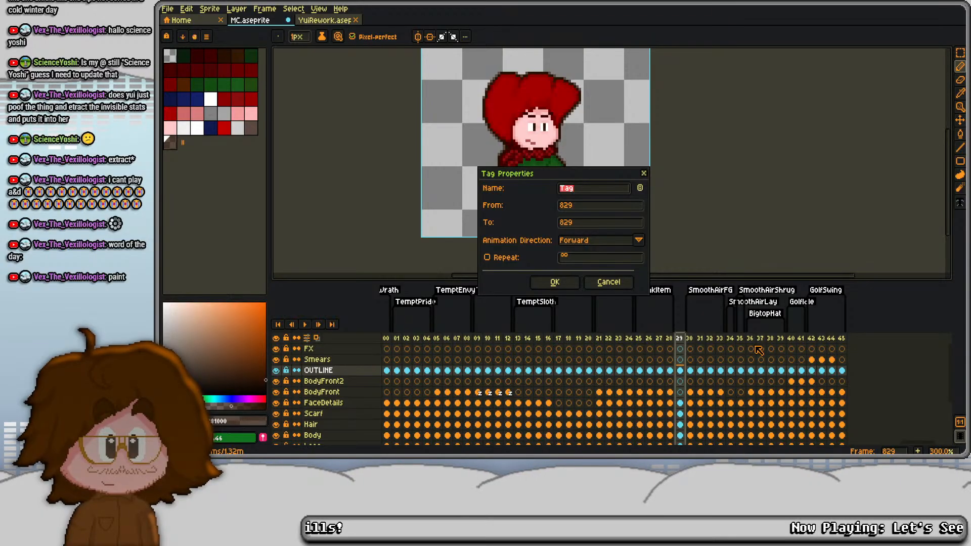
text(DislikeItem)
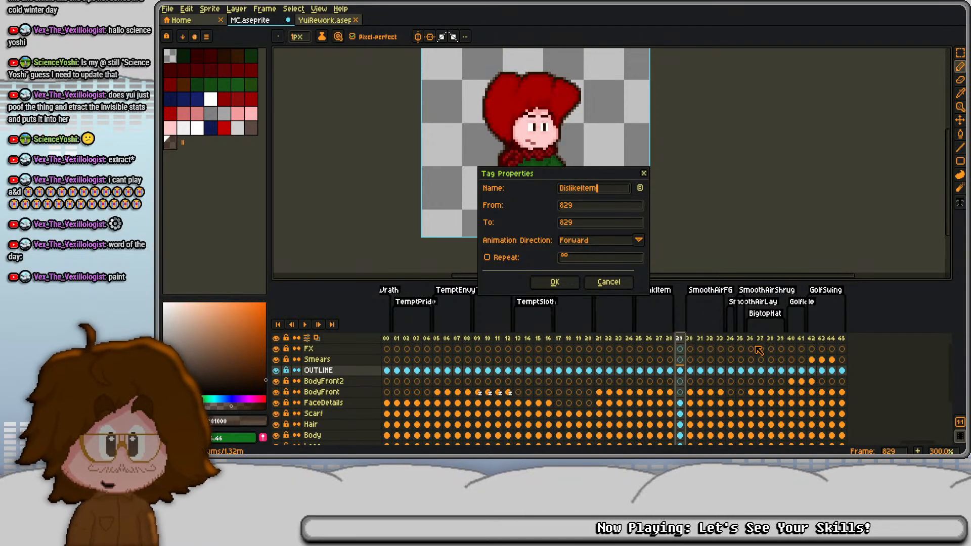
key(Return)
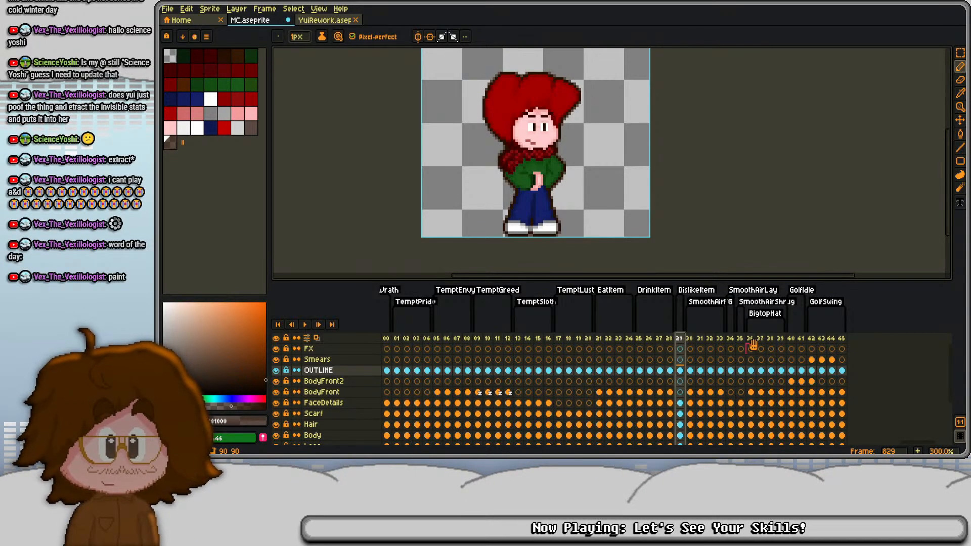
- Extend the DislikeItem animation with three more frames after frame 829
key(alt+n)
key(alt+n)
key(alt+n)
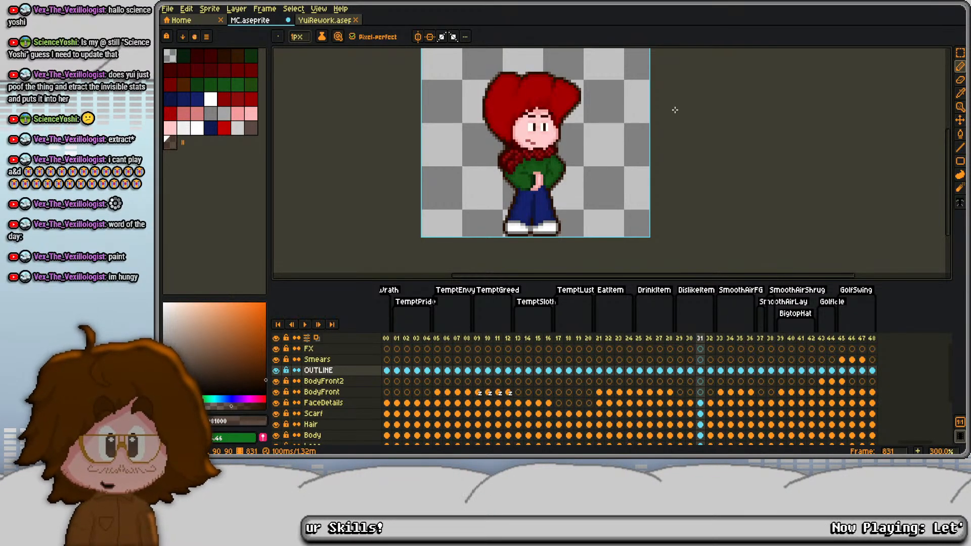
- Step back frame by frame from DislikeItem to TemptEnvy at frame 805, looking for a suitable starting pose
key(Left)
drag(633, 181, 654, 185)
key(Left)
key(Left)
key(Left)
key(Left)
key(Left)
key(Left)
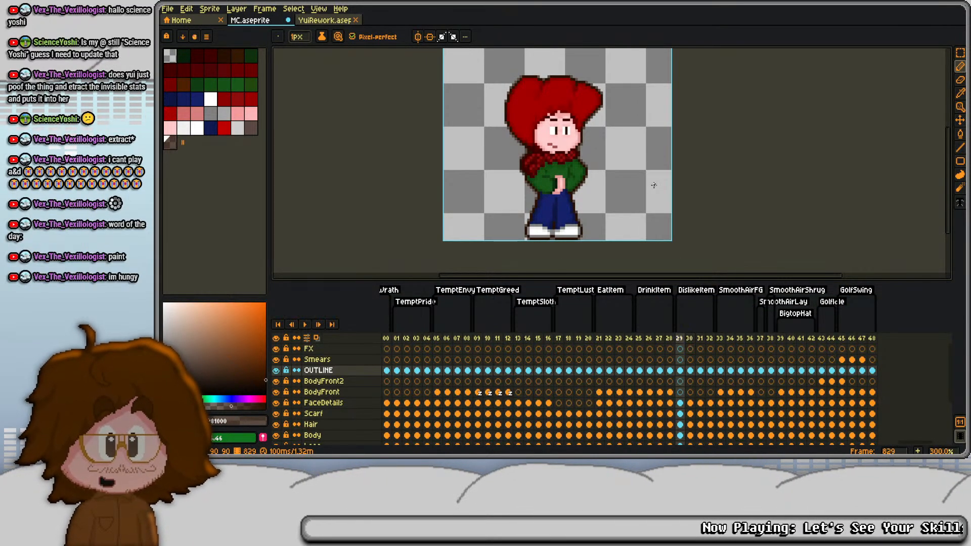
key(Left)
key(Left)
key(Left)
key(Left)
key(Left)
key(Left)
key(Left)
key(Left)
key(Left)
key(Left)
key(Left)
key(Left)
key(Left)
key(Left)
key(Left)
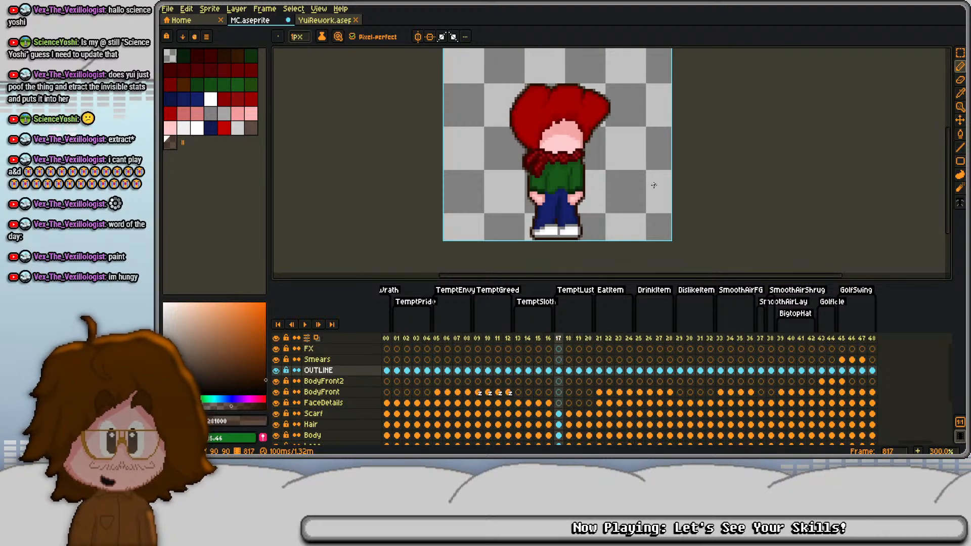
key(Left)
key(Left)
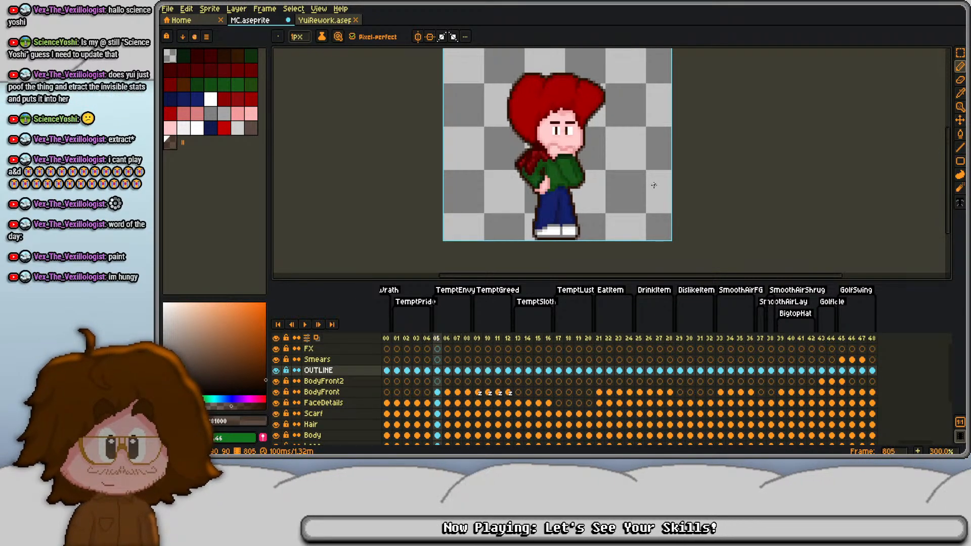
- Compare the TemptEnvy and TemptGreed poses between frames 805 and 810
key(Right)
key(Right)
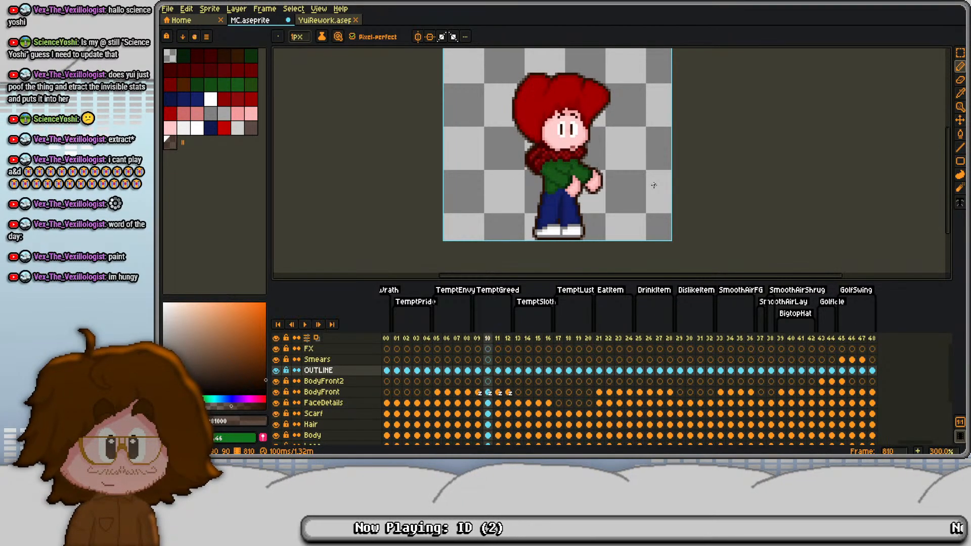
key(Left)
key(Right)
key(Right)
key(Right)
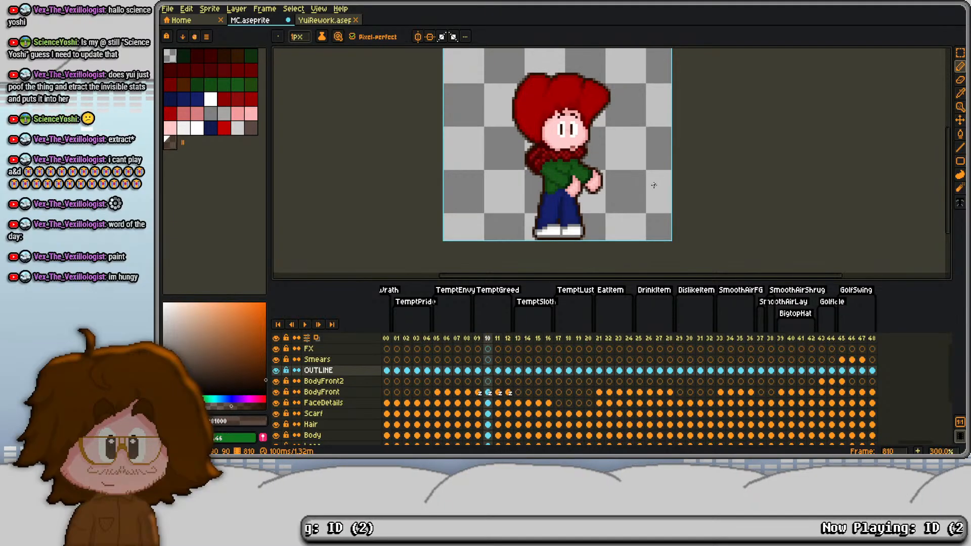
- Go back to the end of the Talk animation and play through the Tempt animations to review their poses up to TemptGreed
key(Left)
key(Left)
key(Left)
key(Left)
key(Left)
key(Left)
key(Left)
key(Left)
key(Left)
key(Left)
key(Left)
key(Left)
key(Left)
key(Left)
key(Left)
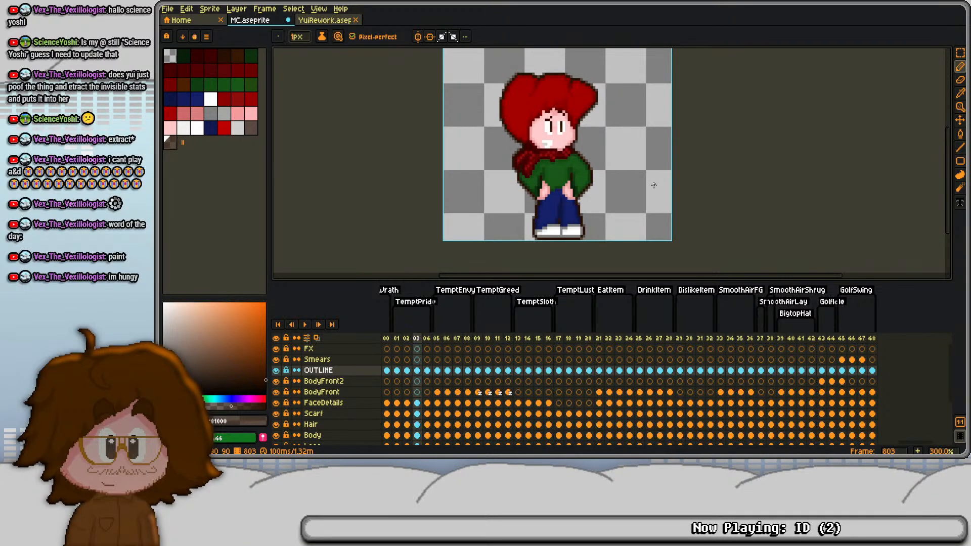
key(Left)
key(Left)
key(Left)
key(Left)
key(Left)
key(Left)
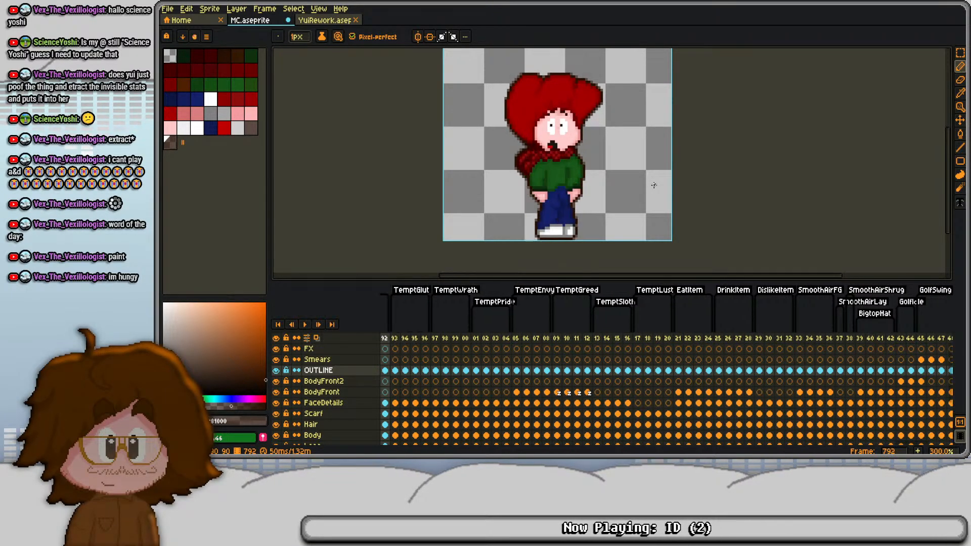
key(Return)
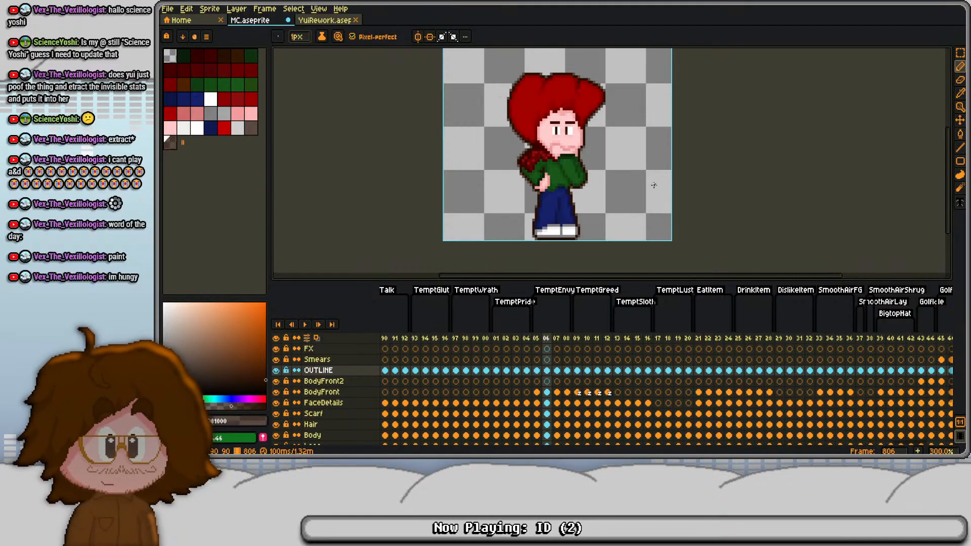
key(Left)
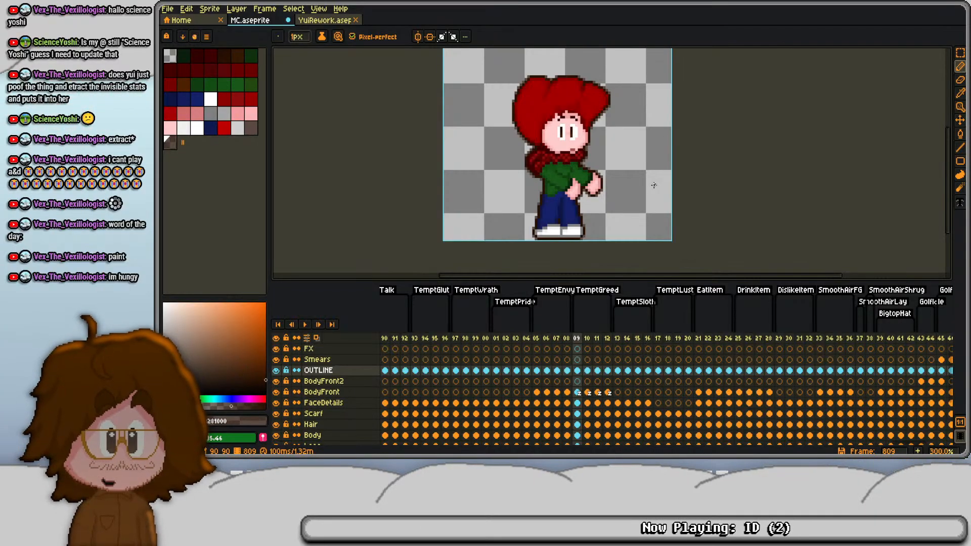
key(Return)
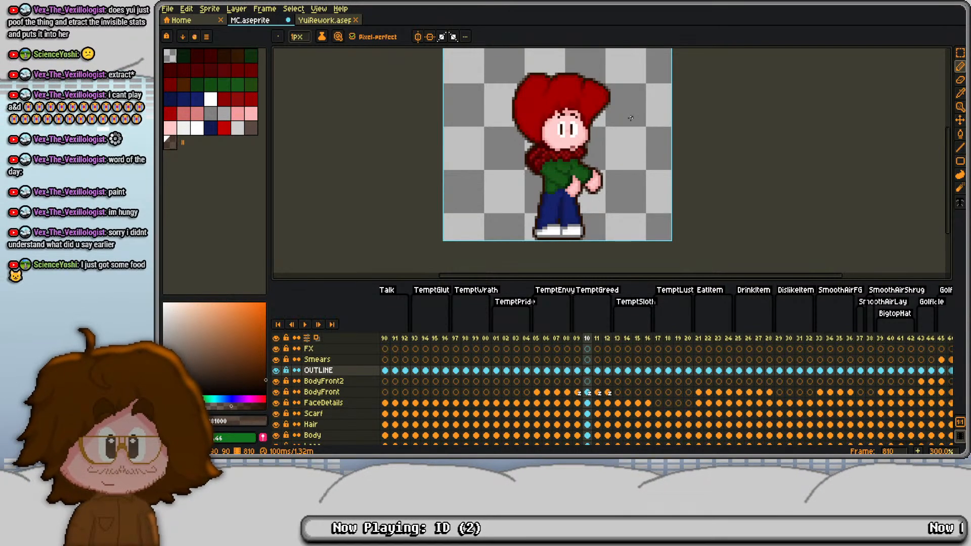
- Copy the TemptGreed cels of frame 809 from the OUTLINE layer down to BodyBack
drag(578, 373, 580, 424)
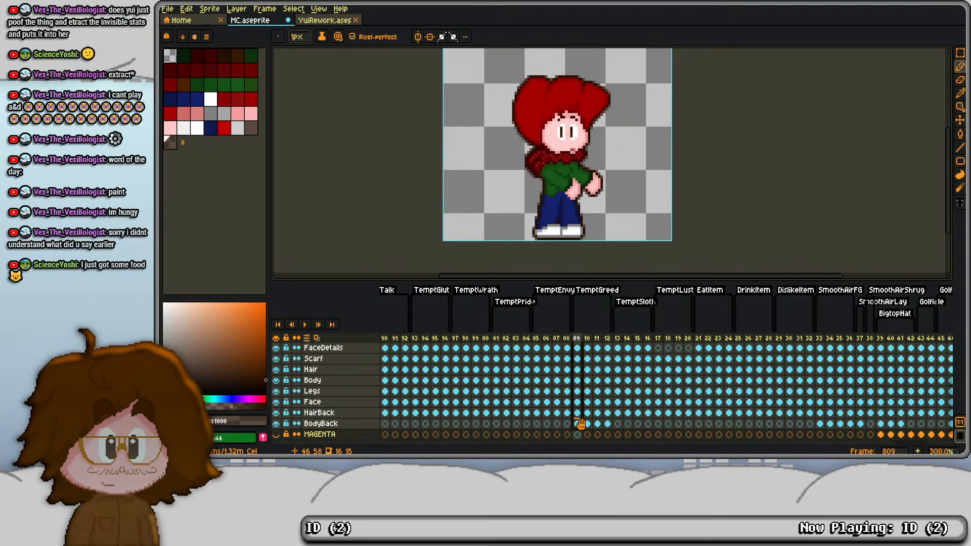
key(ctrl+c)
scroll(578, 402, up, 3)
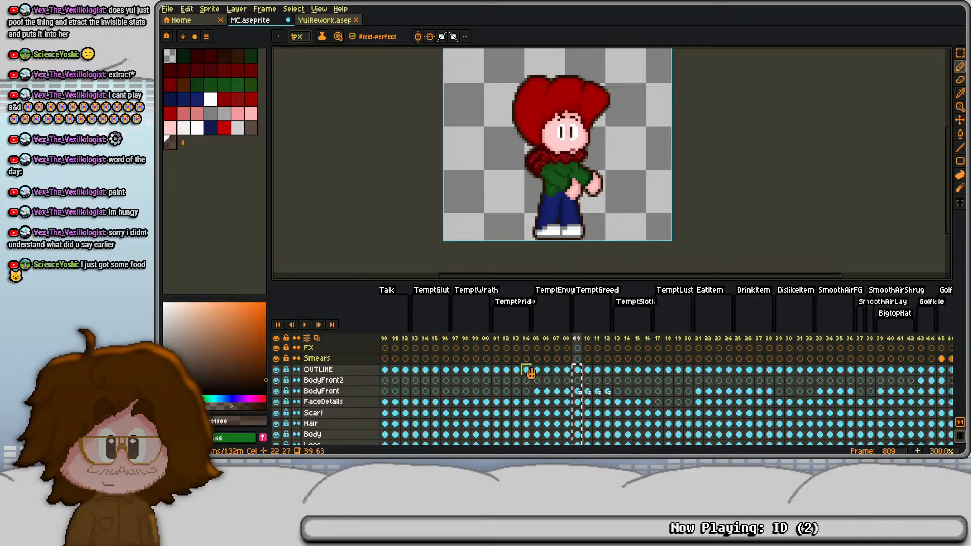
scroll(530, 373, right, 3)
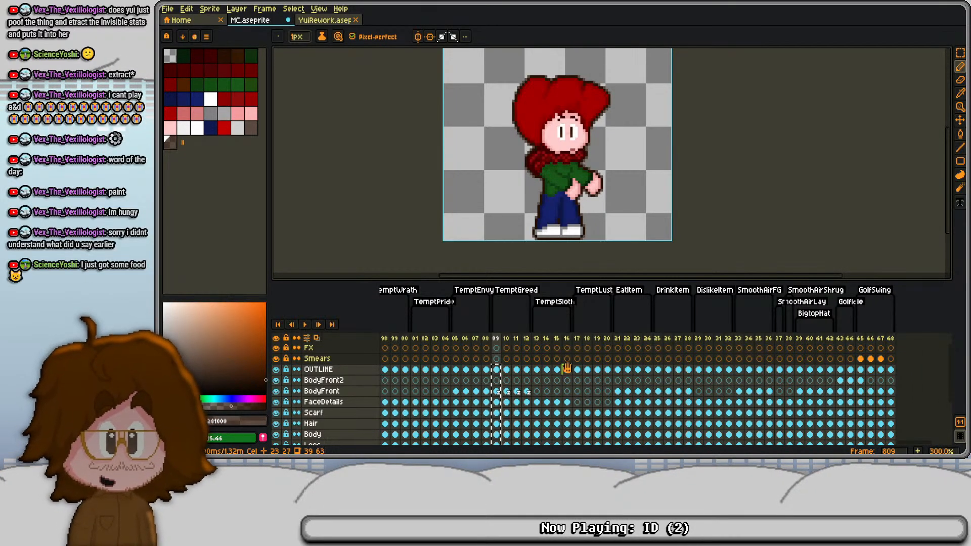
- Delete the extra DislikeItem frames 830 to 832
click(708, 370)
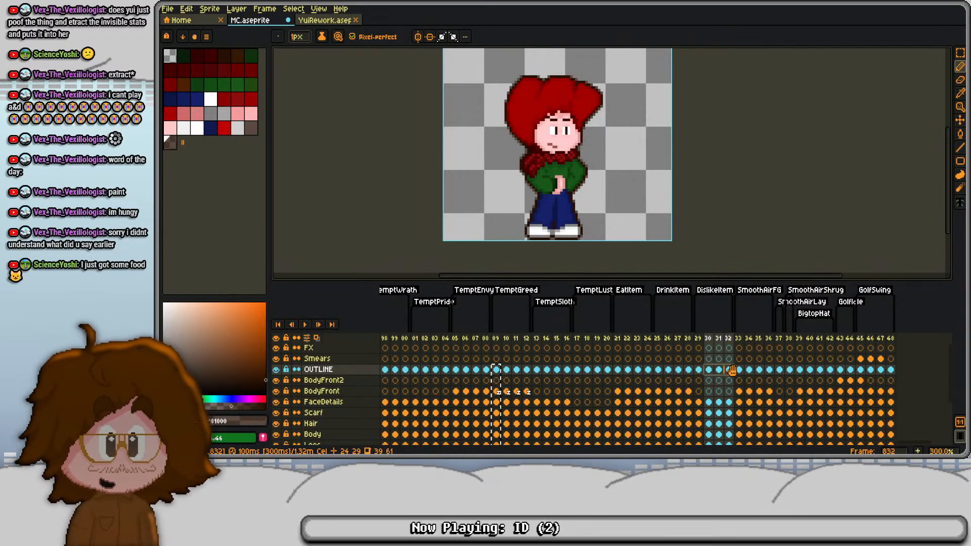
drag(708, 339, 731, 339)
key(alt+c)
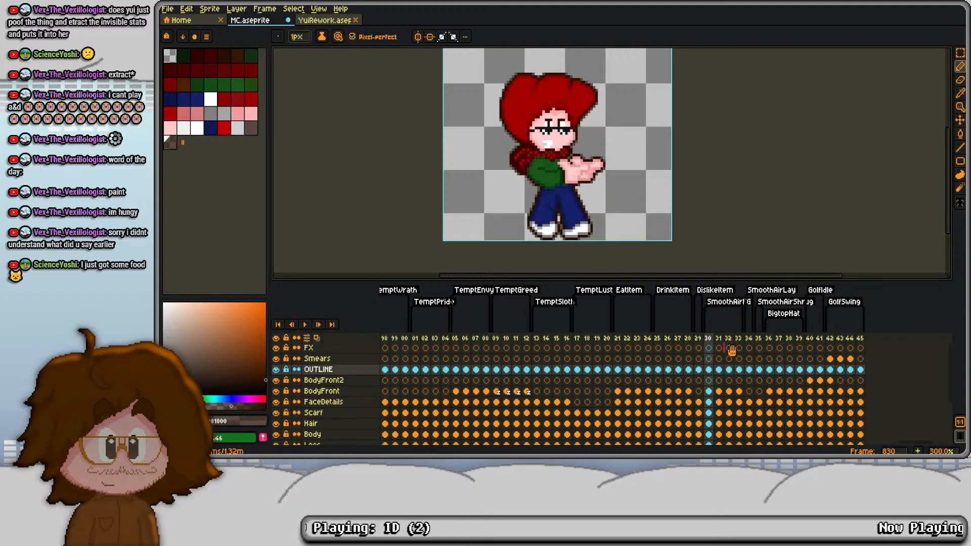
- Replace the pose in DislikeItem frame 829 with the TemptGreed cels of frame 809, from OUTLINE down through the body layers
click(699, 370)
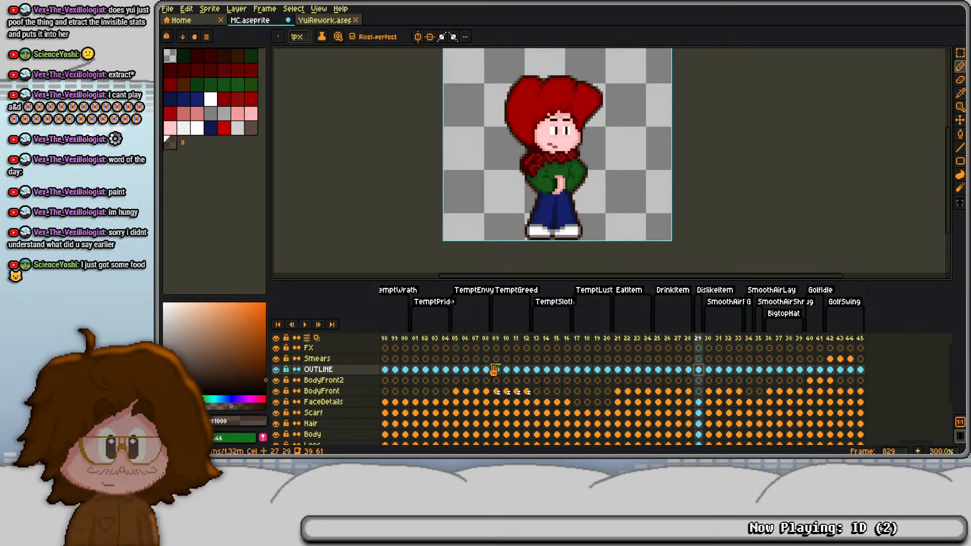
drag(496, 370, 498, 431)
key(ctrl+c)
scroll(562, 406, up, 3)
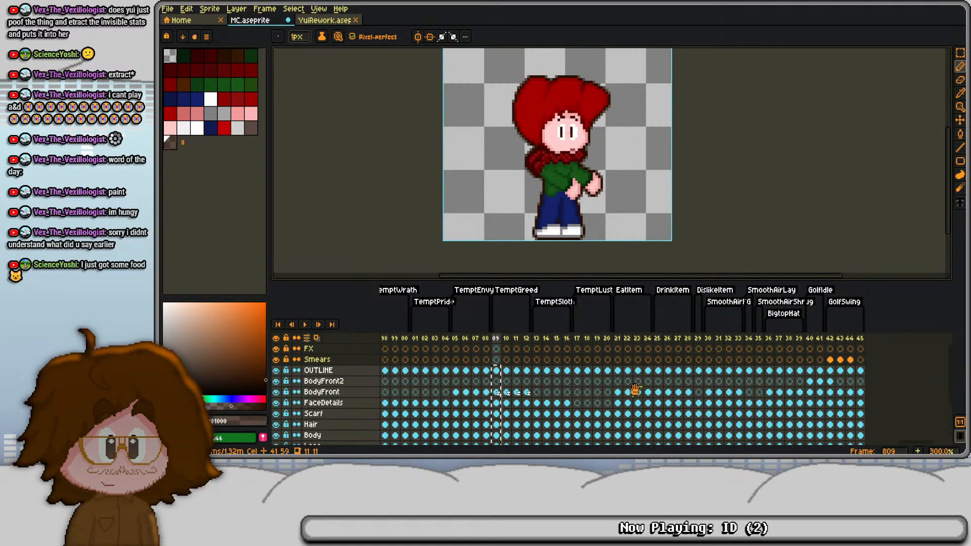
click(700, 371)
key(ctrl+v)
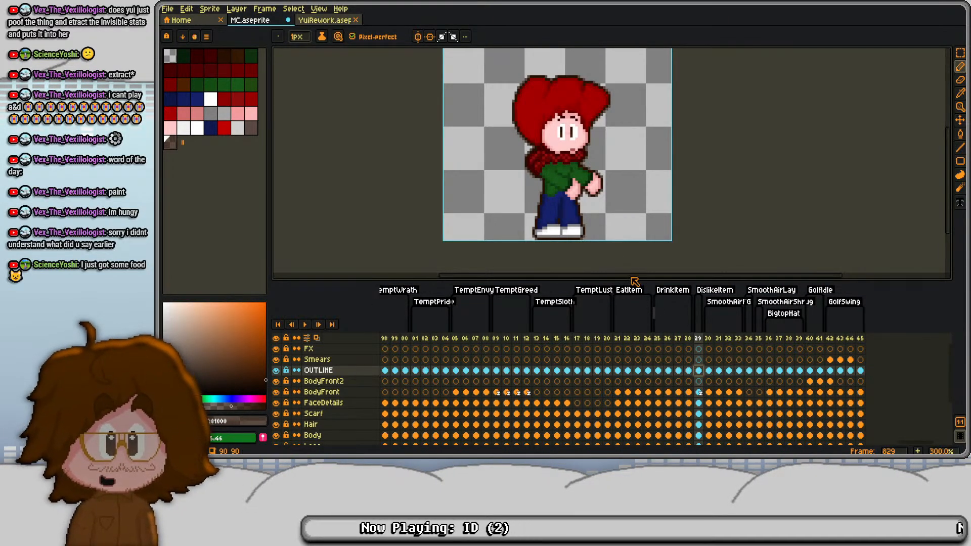
key(alt+n)
key(alt+n)
key(alt+n)
key(ctrl+z)
key(ctrl+z)
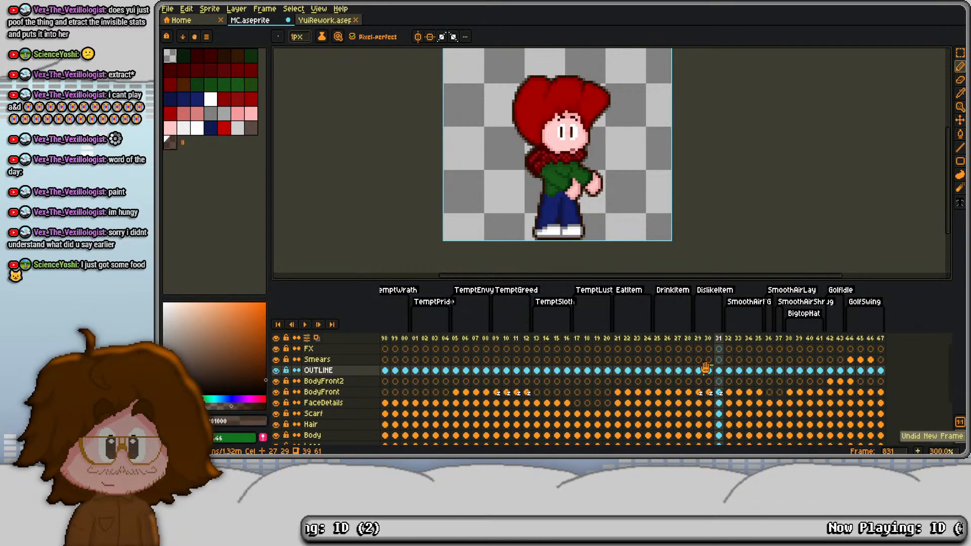
key(ctrl+z)
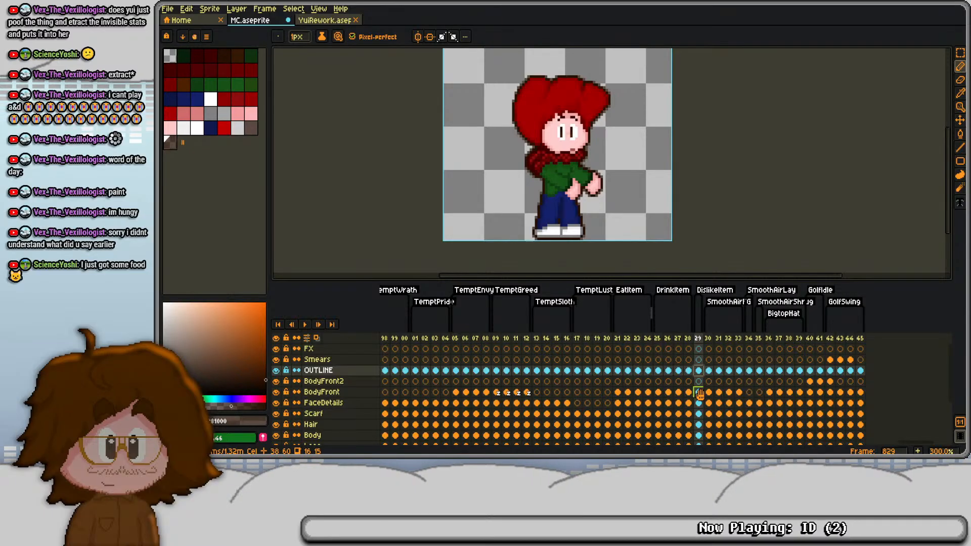
- Make the FaceDetails cel of frame 829 active and shrink the timeline to give the canvas more height
click(700, 394)
click(703, 402)
scroll(547, 189, up, 3)
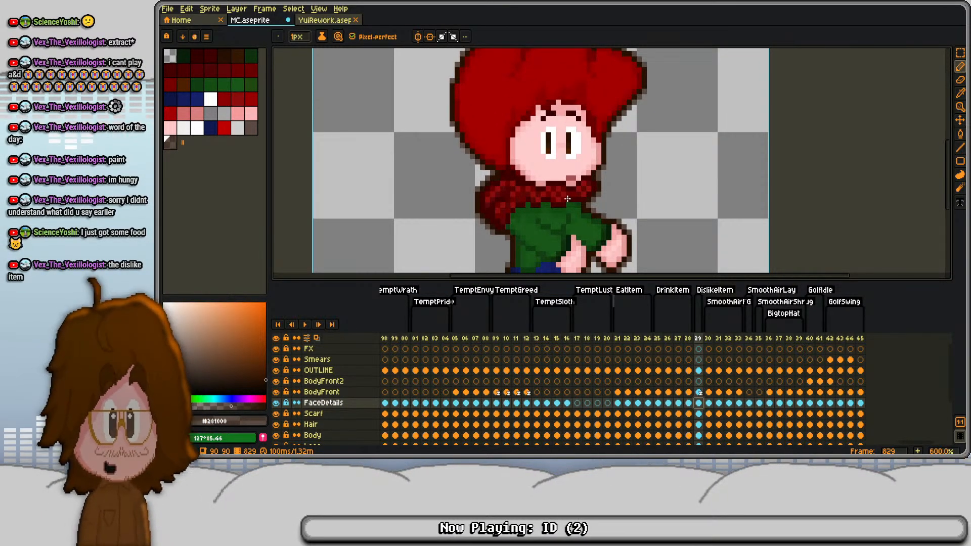
drag(566, 282, 567, 318)
scroll(540, 158, down, 2)
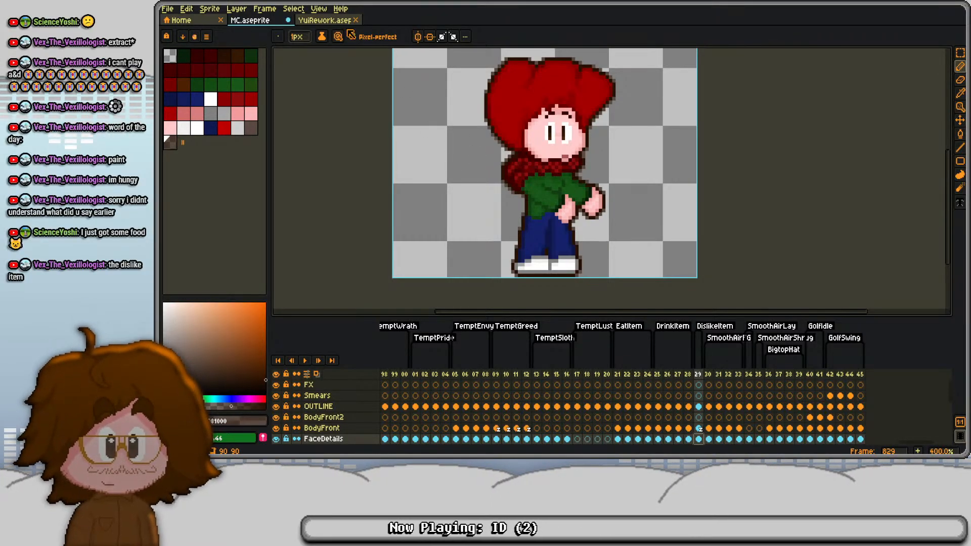
- Examine the squinting pose at frame 777 of the YuiRework sprite for reference and return to MC.aseprite
click(333, 21)
click(729, 357)
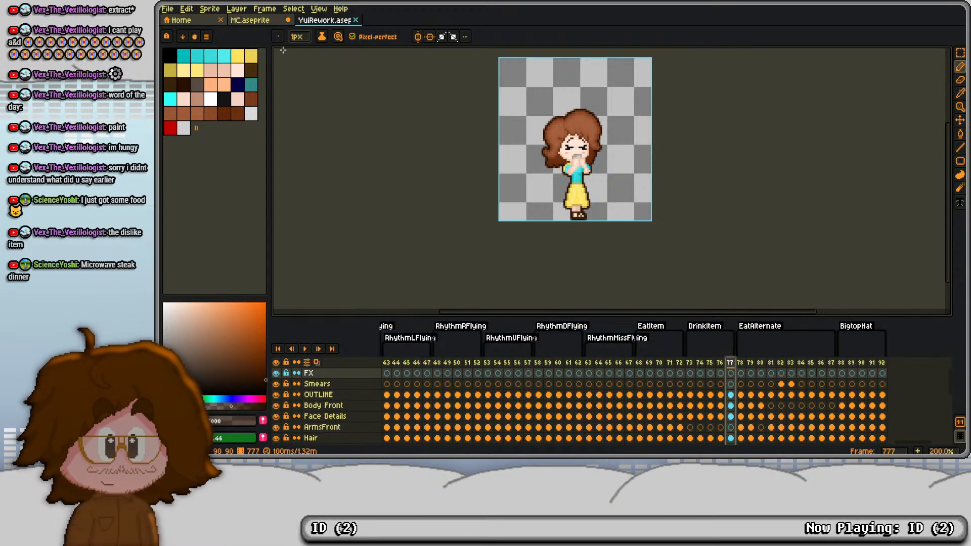
click(252, 23)
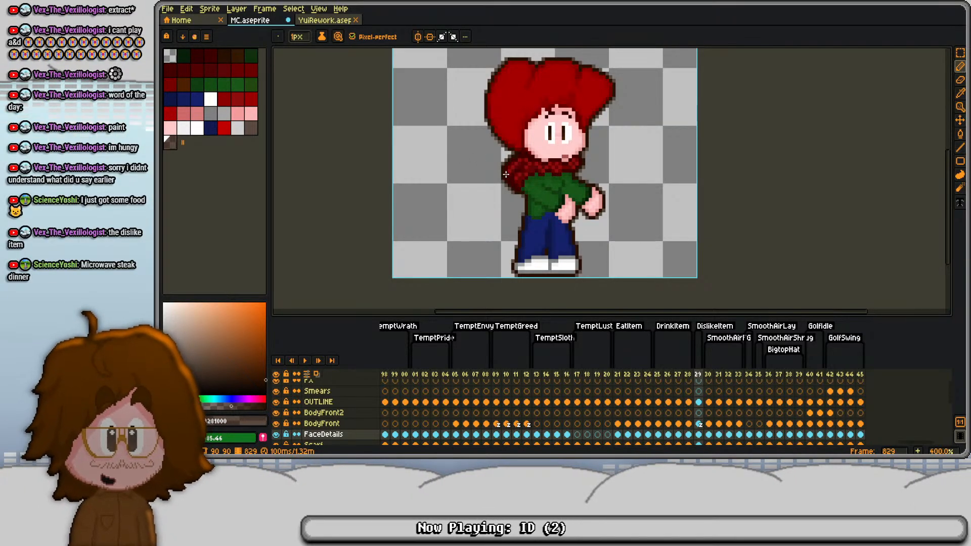
key(alt+Up)
key(alt+Up)
key(alt+Up)
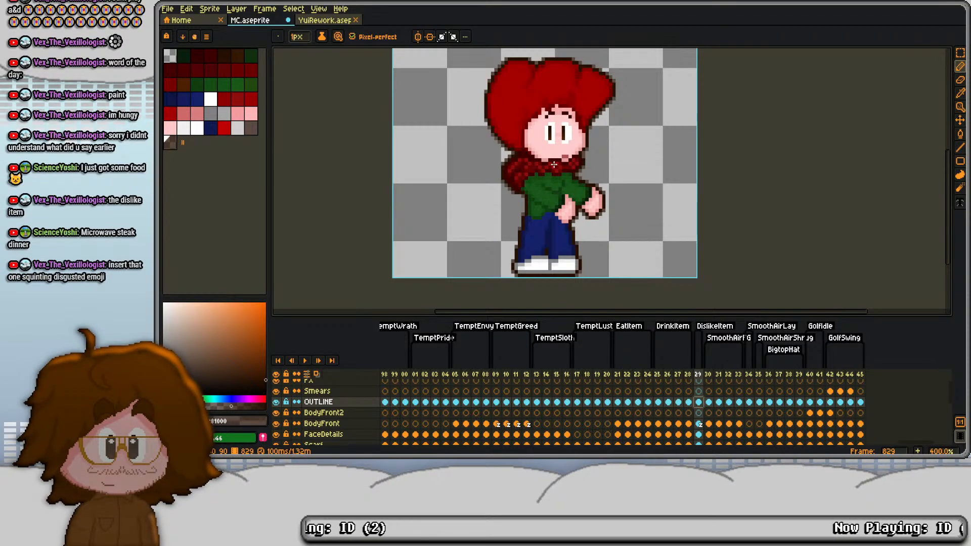
scroll(544, 173, up, 2)
scroll(544, 173, down, 1)
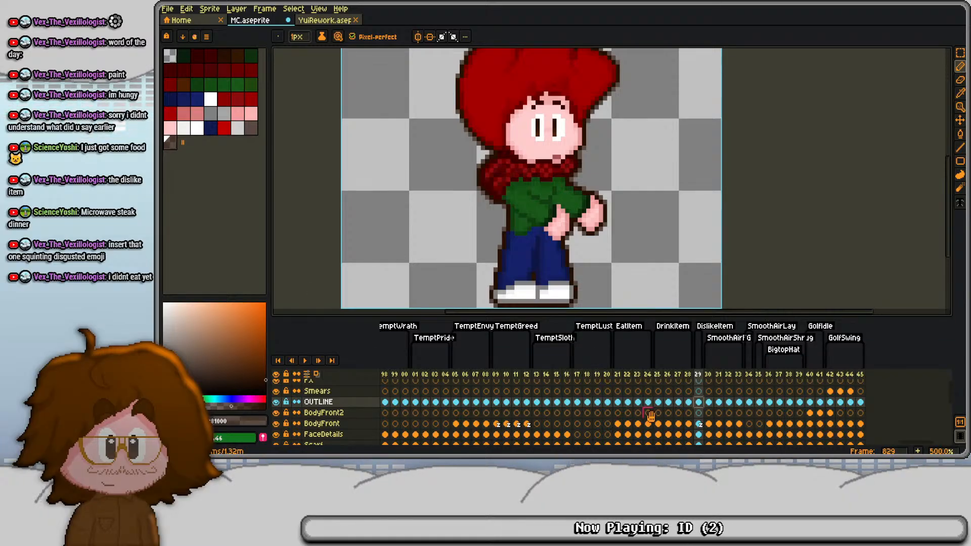
- Replace both eyes on the FaceDetails cel of frame 829 with "> <" shaped squints in the mouth's brownish-pink colour
click(699, 425)
click(700, 435)
scroll(526, 94, up, 3)
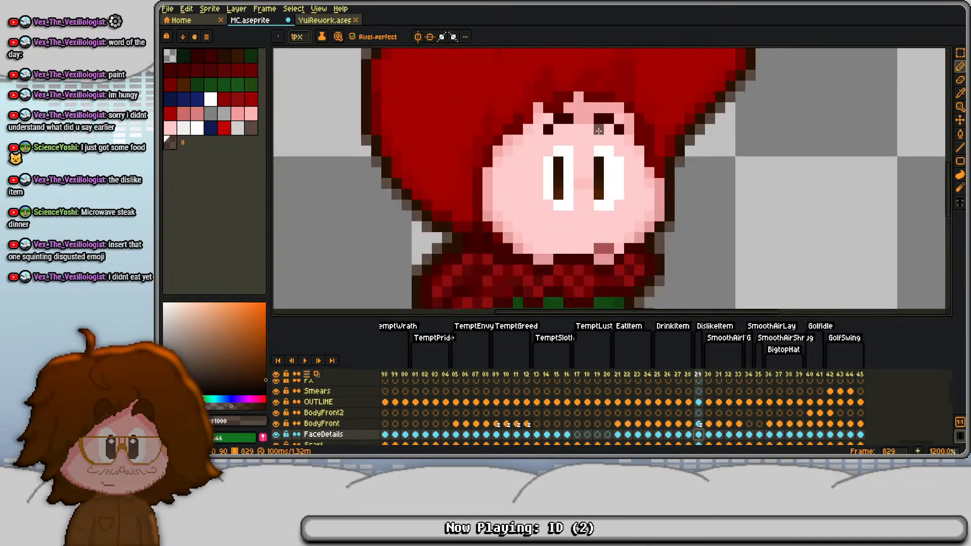
scroll(598, 131, up, 1)
alt+click(528, 290)
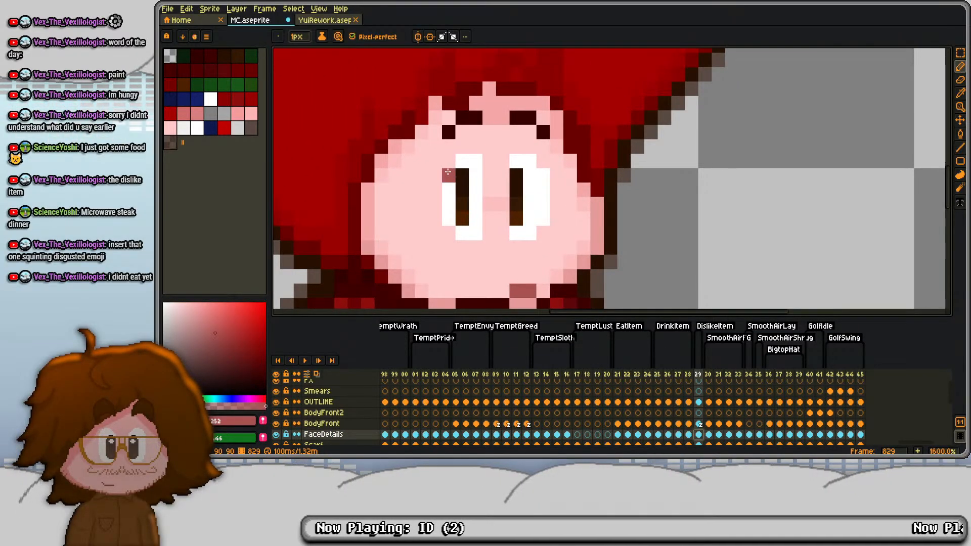
key(m)
drag(440, 152, 552, 242)
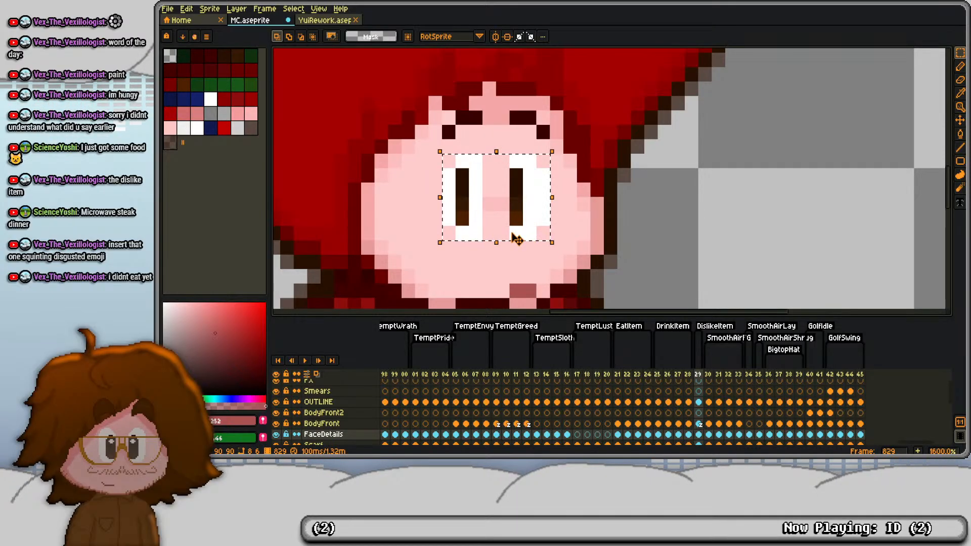
key(Delete)
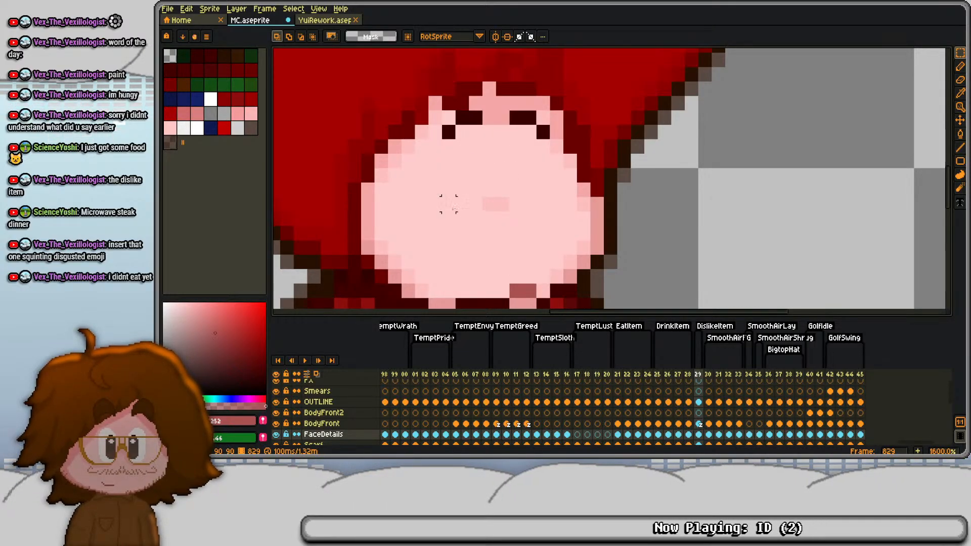
key(b)
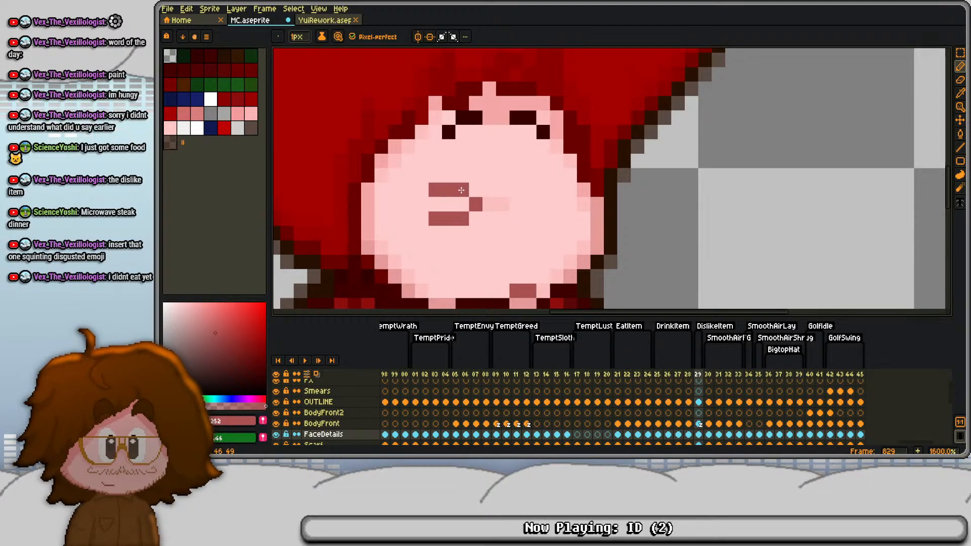
- Replace the eyebrows with lowered dark ones slanting down toward the nose, and erase the old mouth
alt+click(473, 121)
drag(475, 160, 422, 146)
key(e)
click(449, 132)
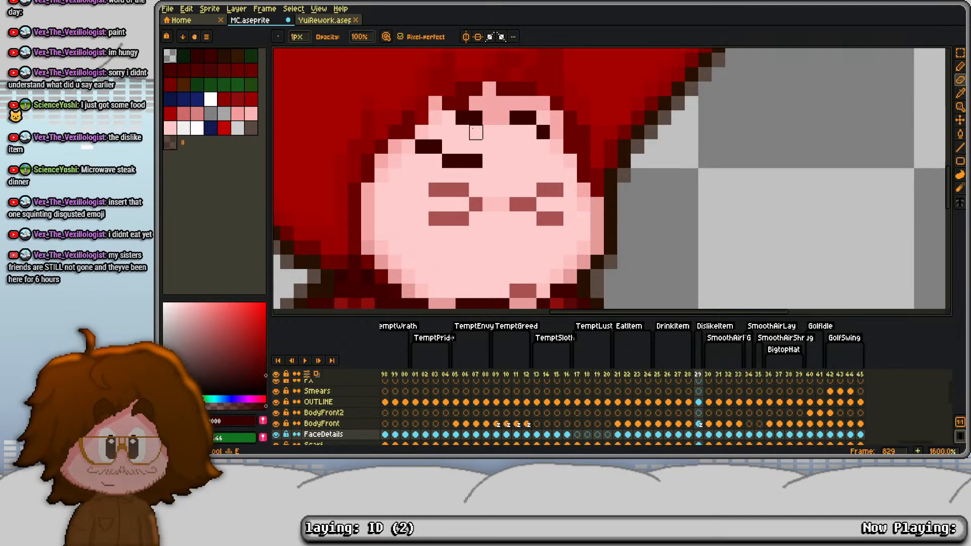
mouse_move(543, 132)
mouse_down()
mouse_move(516, 118)
mouse_move(448, 117)
mouse_up()
key(d)
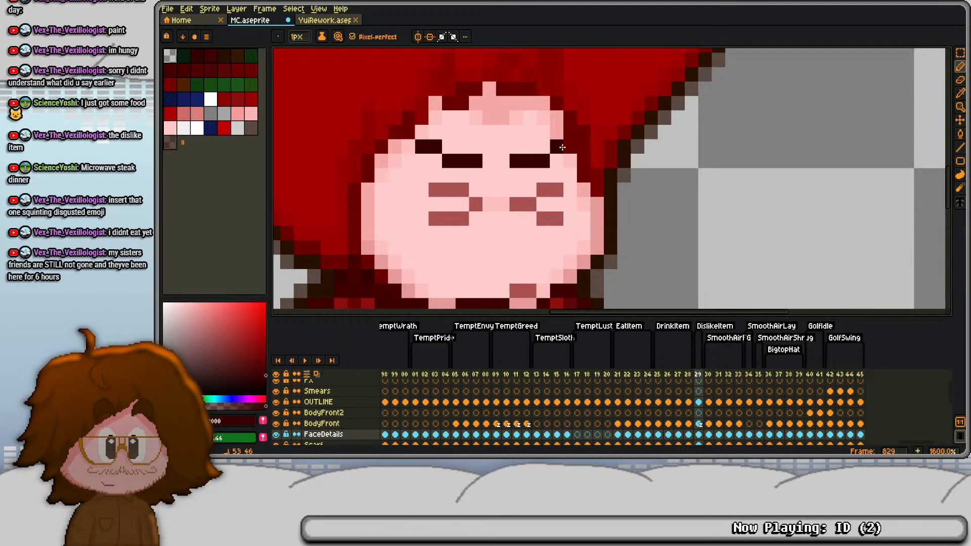
scroll(538, 182, down, 3)
scroll(538, 182, up, 2)
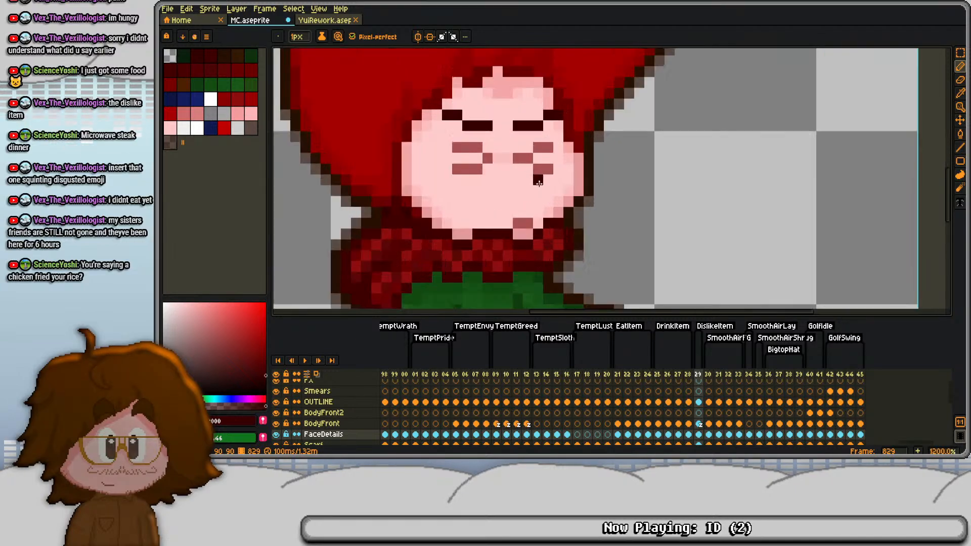
click(488, 203)
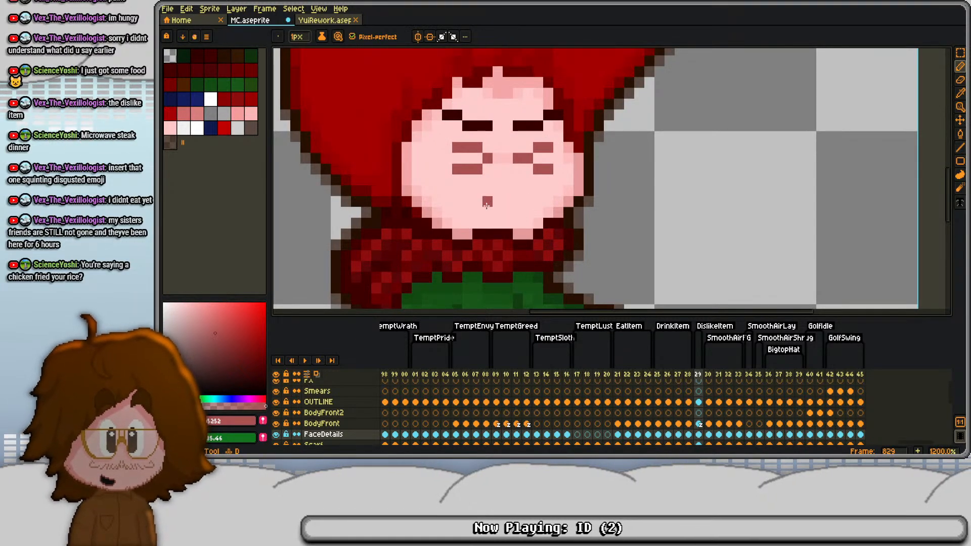
scroll(489, 204, up, 1)
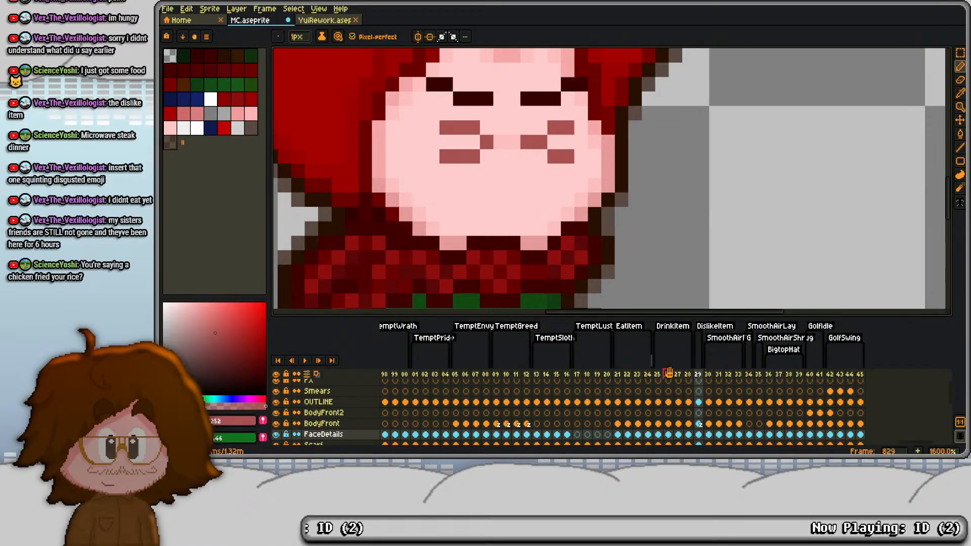
- Sample the black mouth colour from EatItem frame 821 and return to DislikeItem frame 829
click(648, 375)
key(Left)
key(Left)
key(Left)
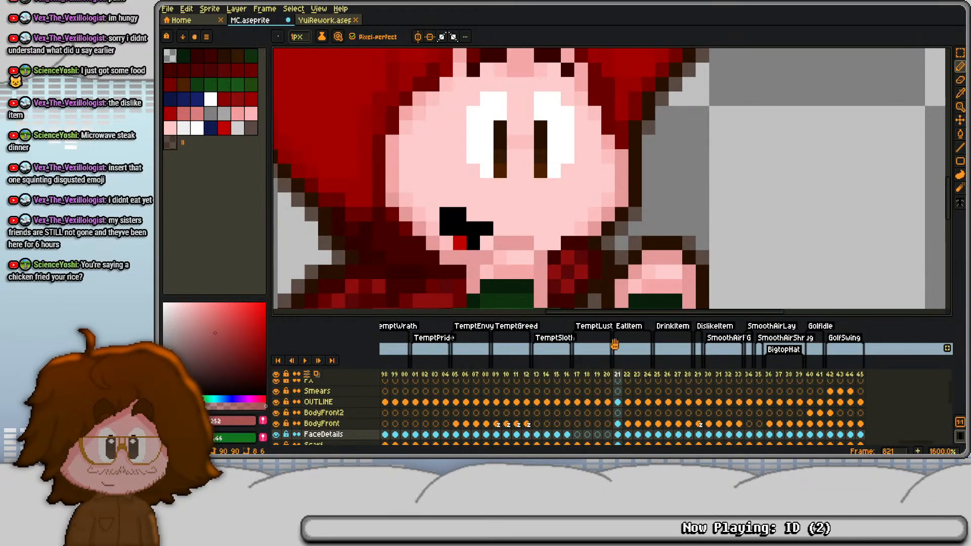
key(i)
click(457, 218)
key(b)
key(Right)
key(Right)
key(Right)
key(Right)
key(Right)
key(Right)
key(Right)
key(Right)
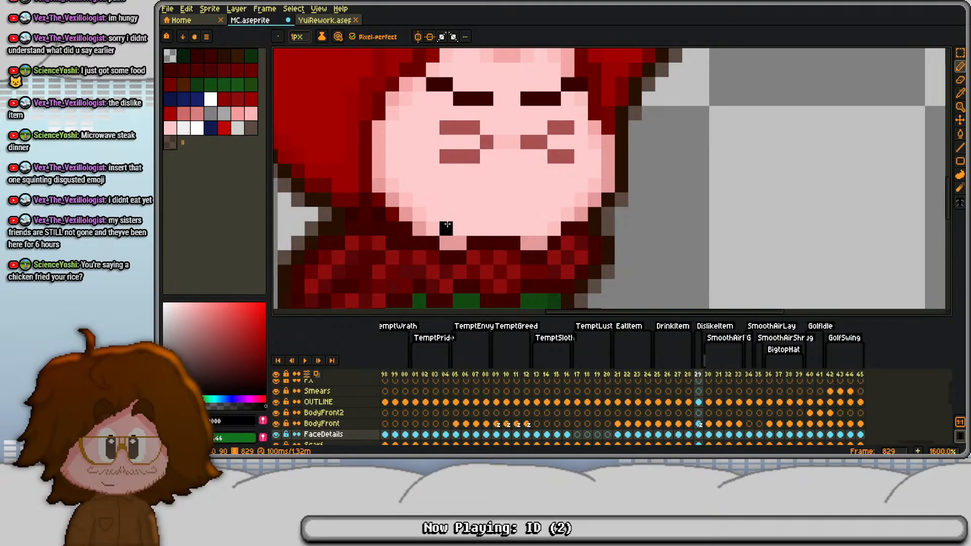
- Try a black open mouth at the chin of frame 829, reshape it, and erase it
mouse_move(447, 225)
mouse_down()
mouse_move(492, 210)
mouse_move(499, 226)
mouse_move(474, 227)
mouse_move(480, 200)
mouse_move(496, 205)
mouse_move(479, 213)
mouse_move(494, 213)
mouse_move(478, 203)
mouse_move(500, 200)
mouse_move(473, 200)
mouse_up()
key(e)
key(b)
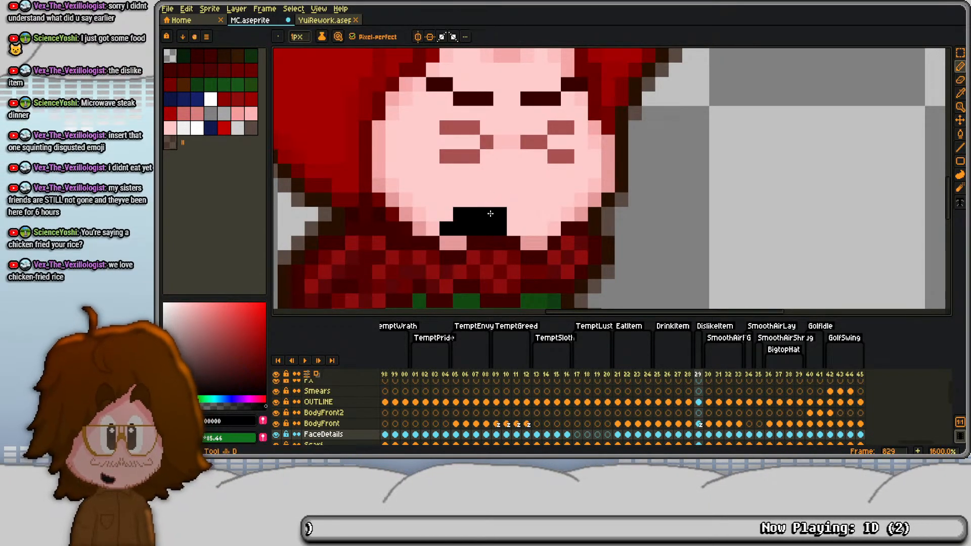
scroll(520, 193, down, 5)
scroll(524, 194, up, 4)
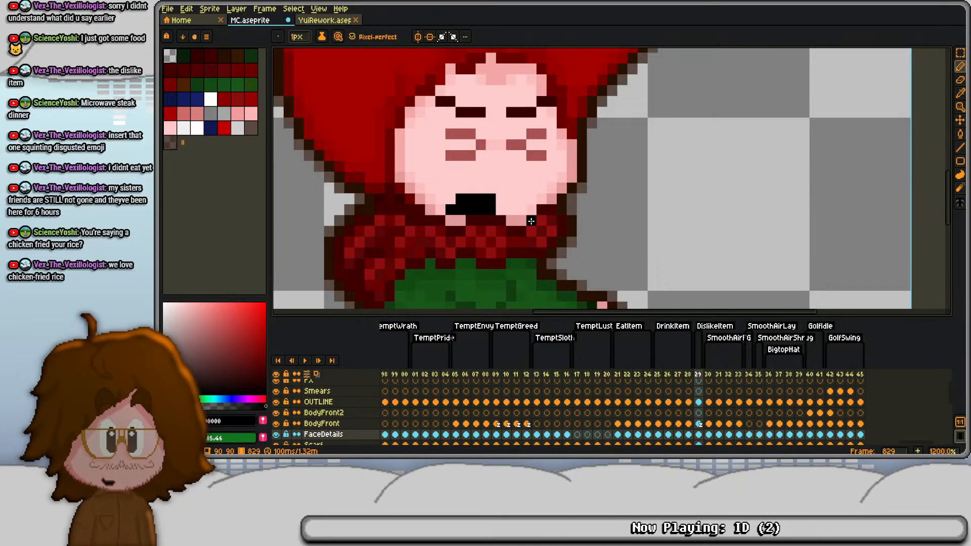
scroll(499, 189, down, 1)
scroll(499, 189, up, 3)
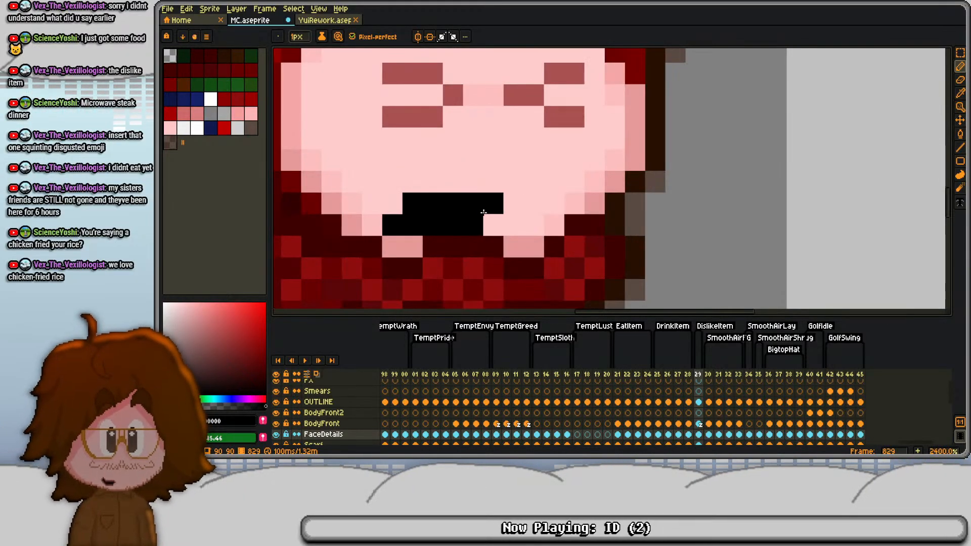
click(411, 244)
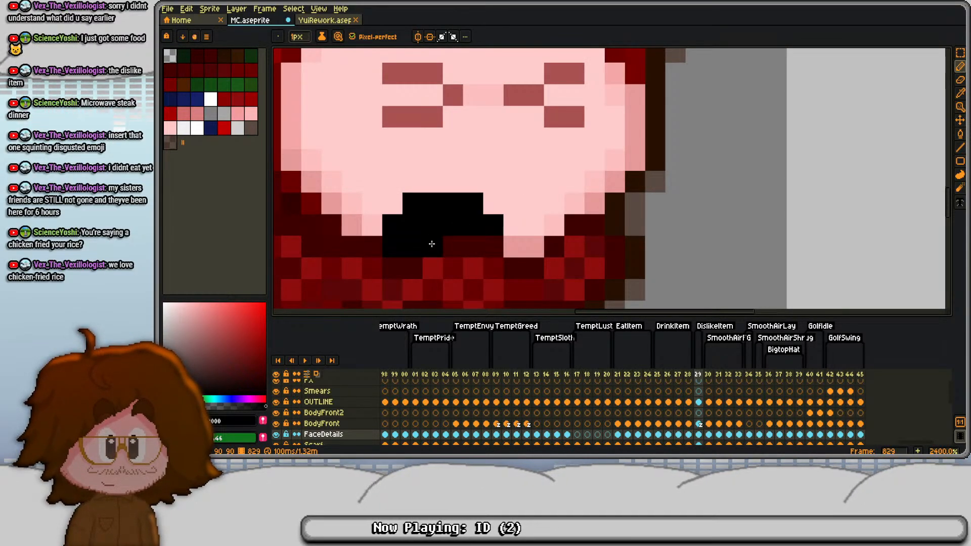
key(e)
mouse_move(494, 225)
mouse_down()
mouse_move(393, 225)
mouse_move(473, 223)
mouse_up()
key(b)
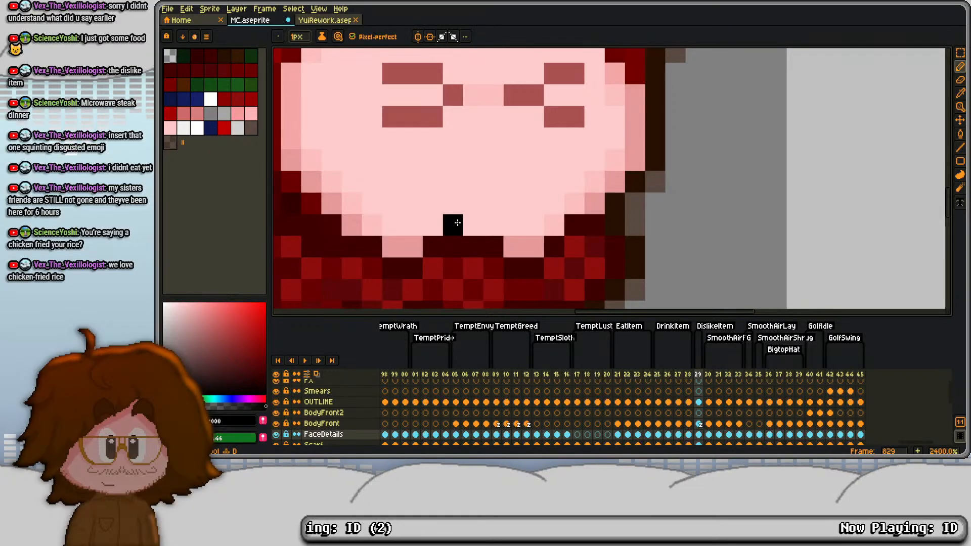
- Sample the teeth's white as foreground and light grey as background from TemptPride frame 803, and return to frame 829
click(496, 374)
click(475, 374)
click(436, 374)
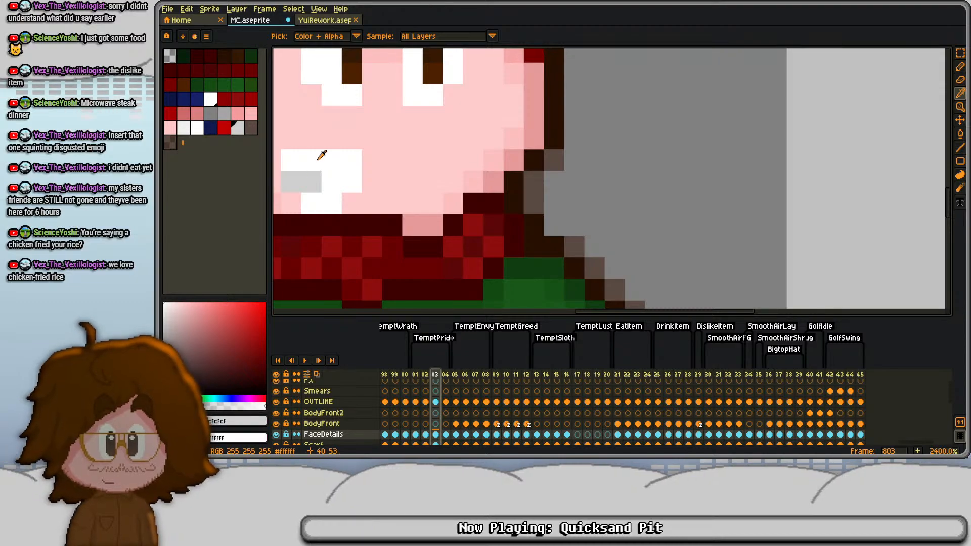
key(i)
click(325, 168)
right_click(302, 180)
key(b)
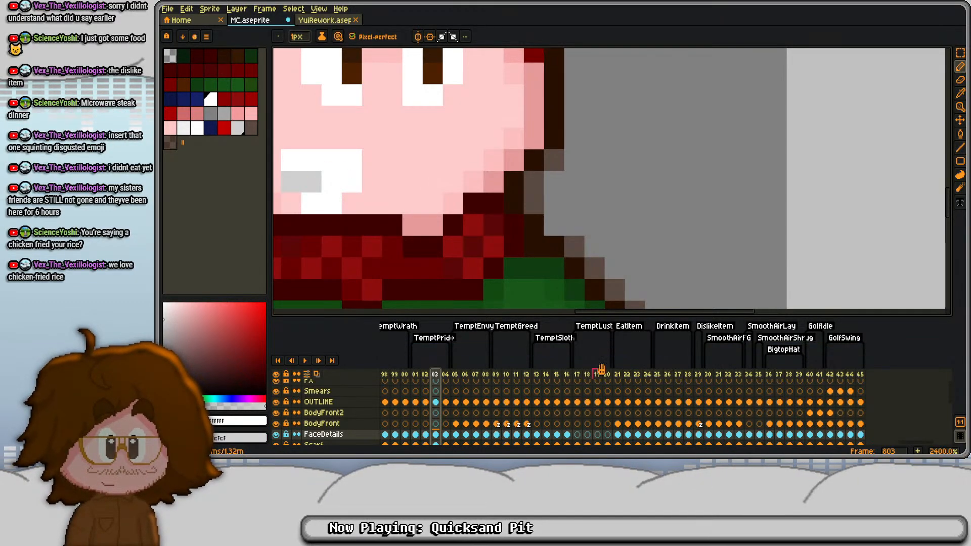
click(699, 381)
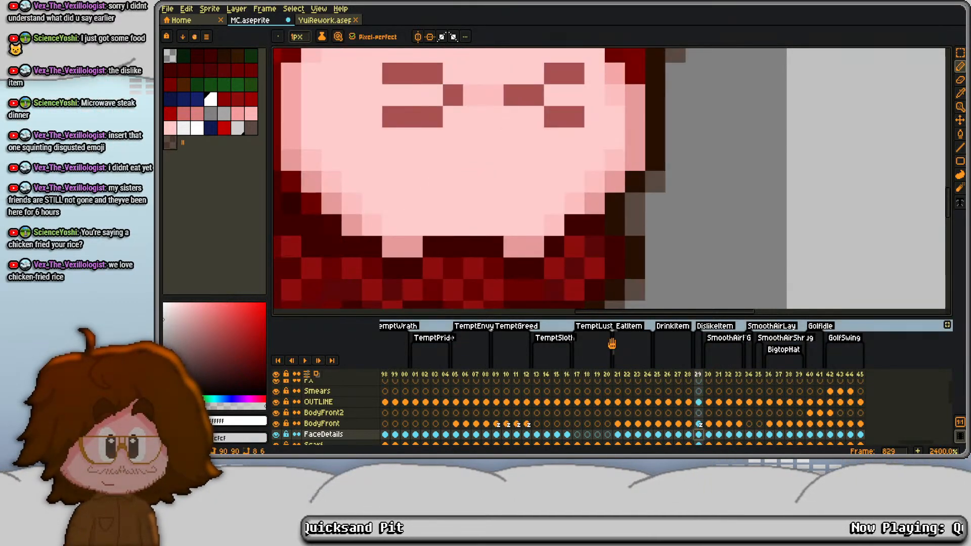
- Draw a small gritted-teeth mouth at the chin in white, with light grey shading along its lower edge
mouse_move(392, 225)
mouse_down()
mouse_move(430, 224)
mouse_move(410, 213)
mouse_move(432, 209)
mouse_move(468, 220)
mouse_move(429, 196)
mouse_move(429, 217)
mouse_move(409, 220)
mouse_move(434, 224)
mouse_up()
scroll(480, 146, down, 1)
key(ctrl+z)
drag(427, 189, 441, 191)
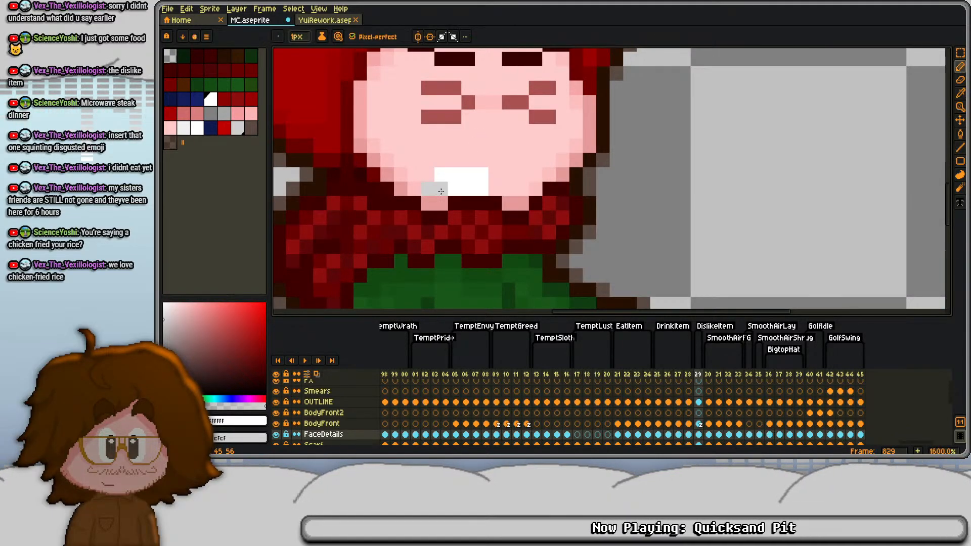
scroll(451, 192, down, 5)
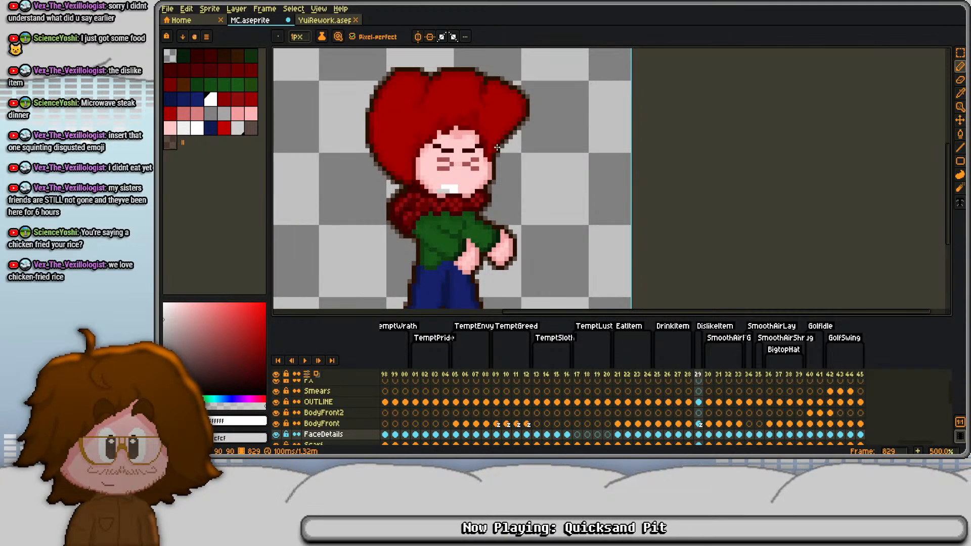
- Trim the right squint's inner tip by one pixel with skin tone and extend the left squint's tip one pixel inward
scroll(498, 147, up, 5)
alt+click(484, 186)
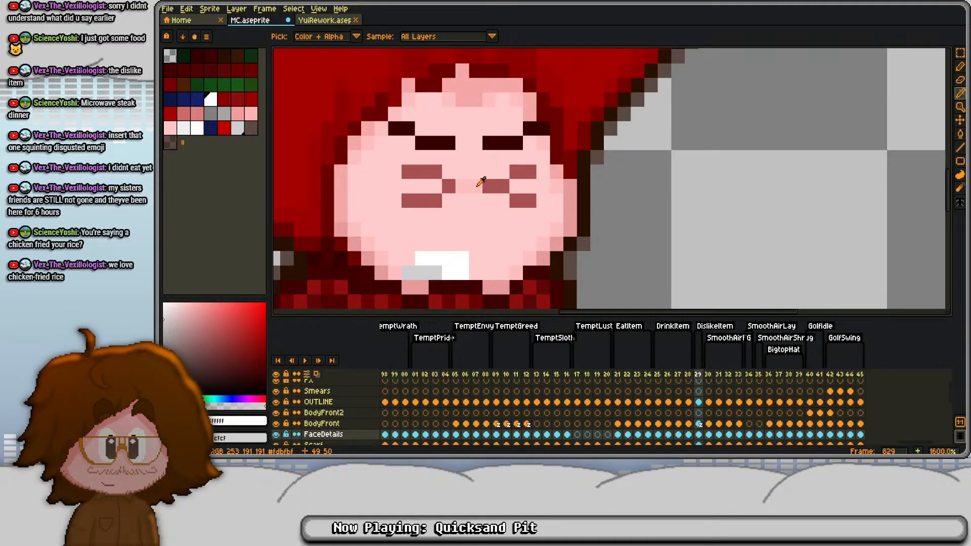
scroll(489, 143, down, 5)
scroll(496, 156, up, 6)
alt+click(431, 152)
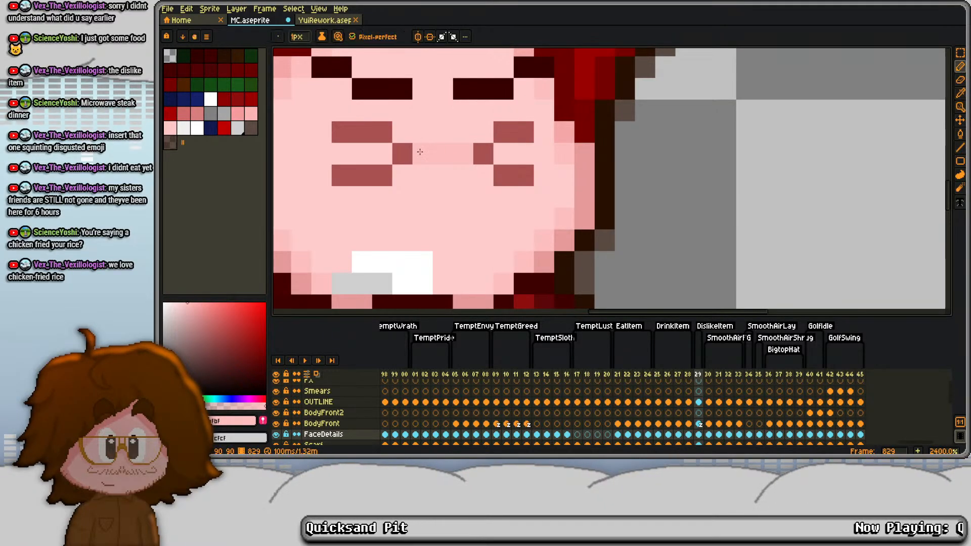
alt+click(409, 153)
click(422, 154)
- Select both eyebrows and shift them one pixel to the right
drag(442, 89, 438, 130)
key(s)
drag(306, 75, 570, 130)
scroll(579, 124, down, 5)
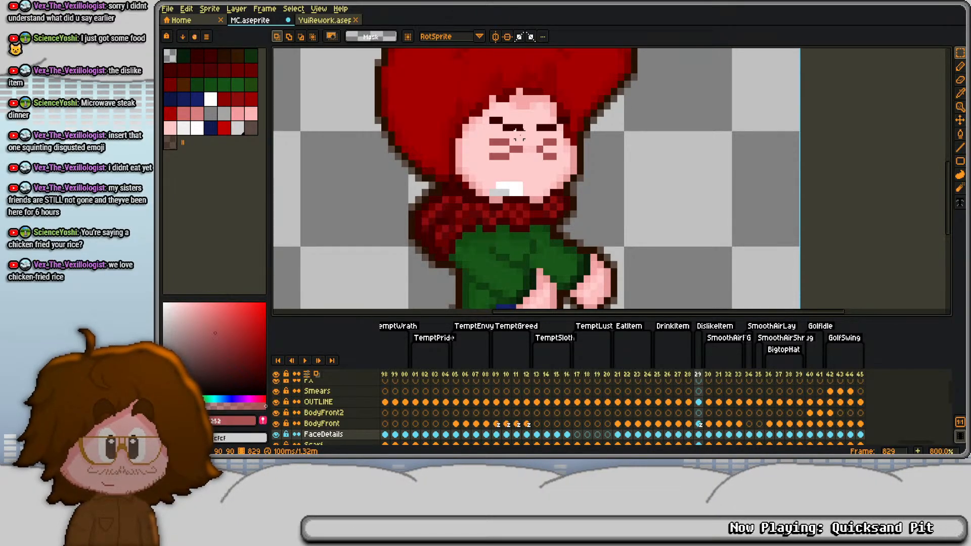
- Add frame 830 as a copy of frame 829 and clear its OUTLINE cel
key(alt+n)
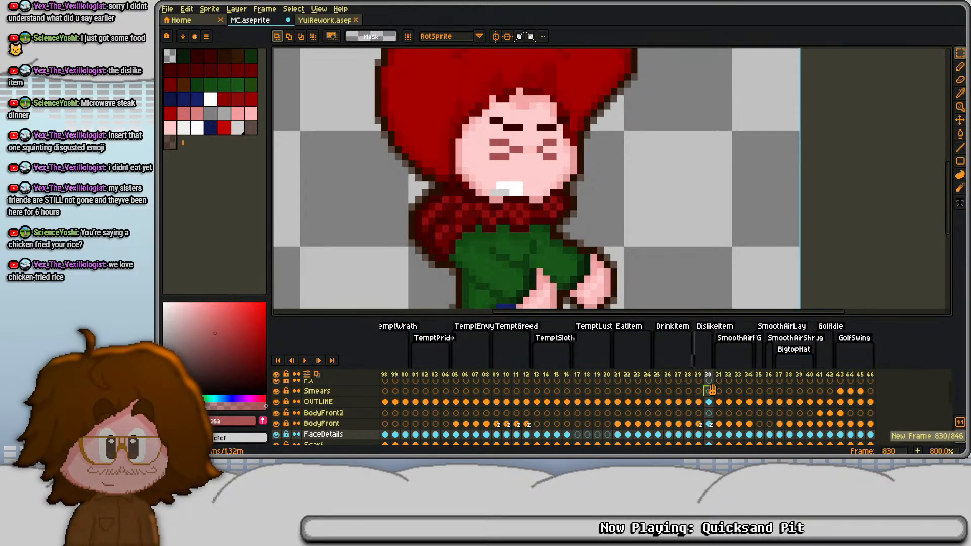
click(710, 406)
key(minus)
key(minus)
key(minus)
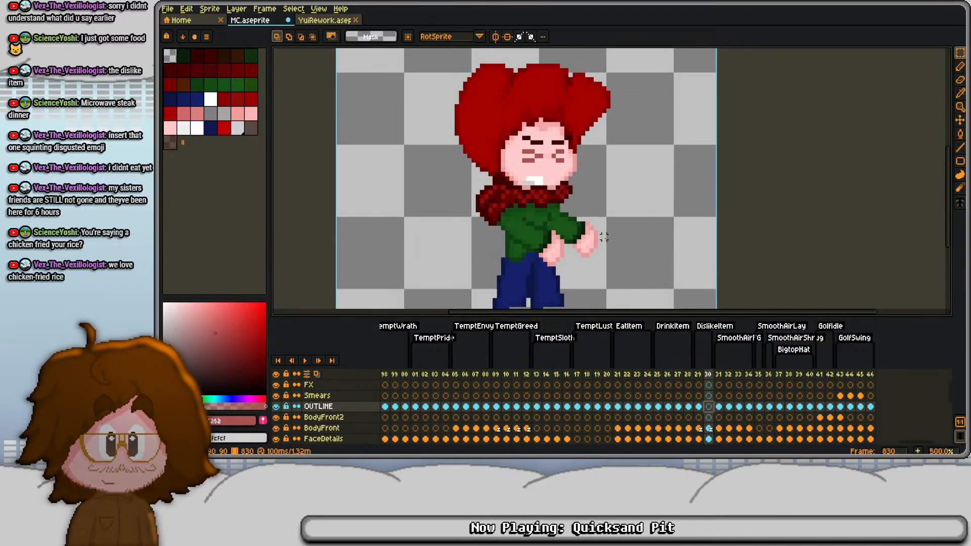
- Erase the two jutting green pixels at the edge of the right shoulder, just below the scarf, on frame 830
click(712, 428)
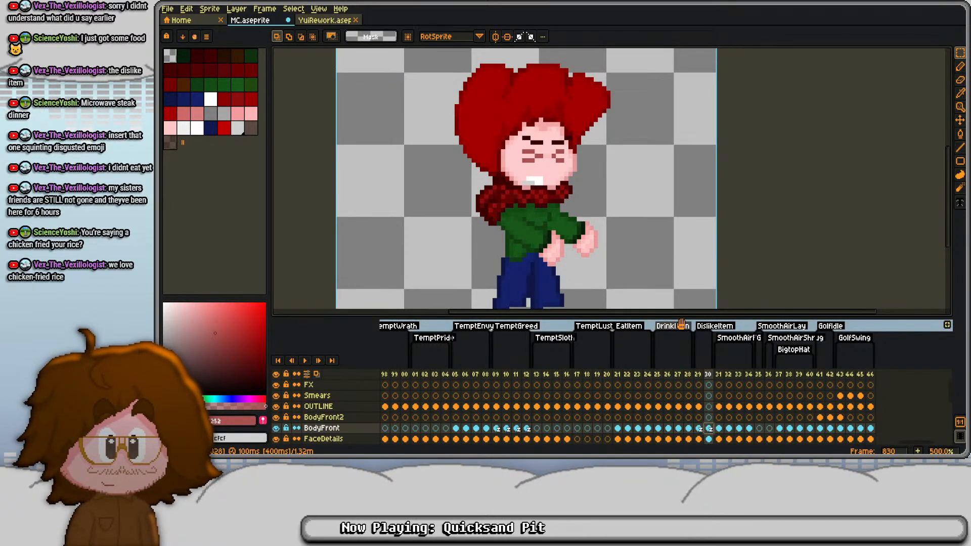
key(ctrl+a)
key(Down)
key(Down)
key(Down)
key(Down)
key(Down)
key(Down)
key(Down)
key(Down)
key(Down)
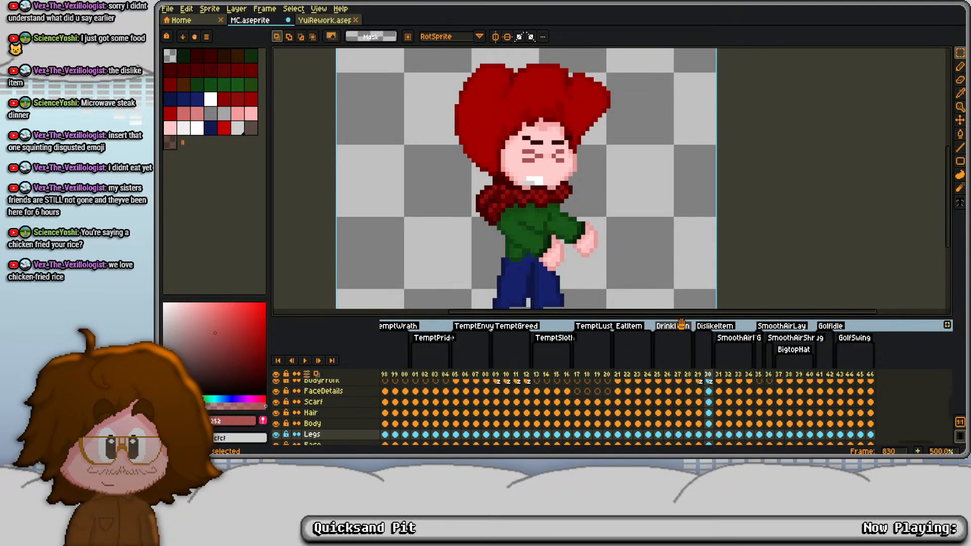
key(Up)
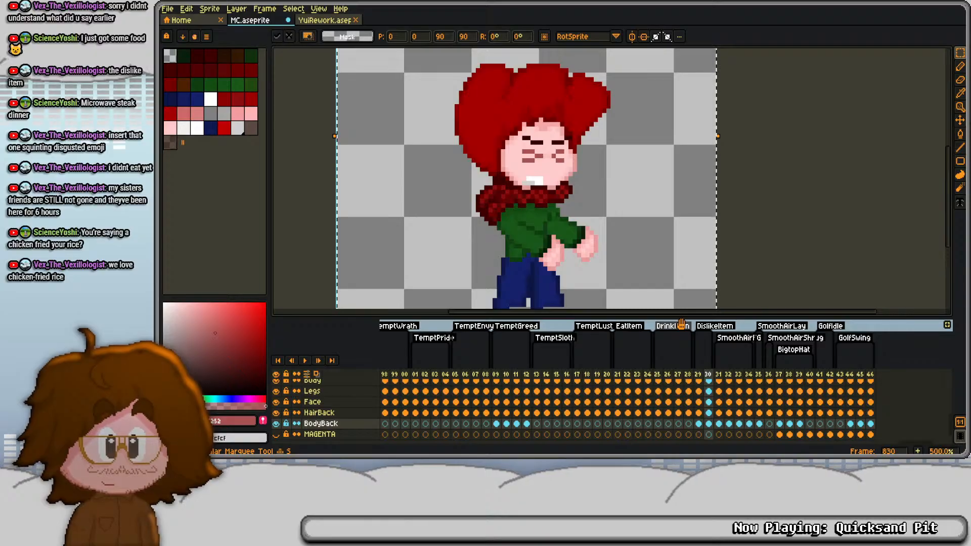
scroll(562, 187, up, 5)
key(b)
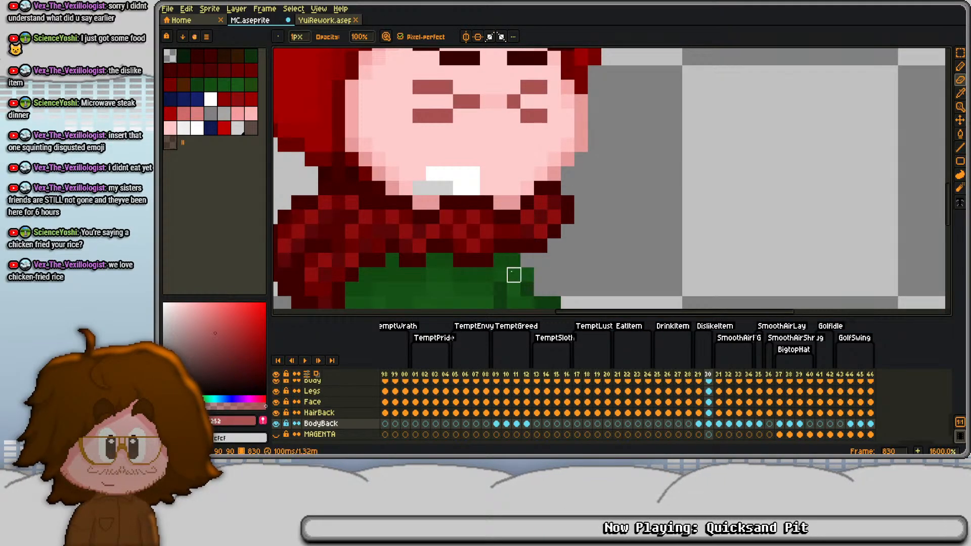
drag(526, 275, 541, 211)
scroll(708, 407, up, 4)
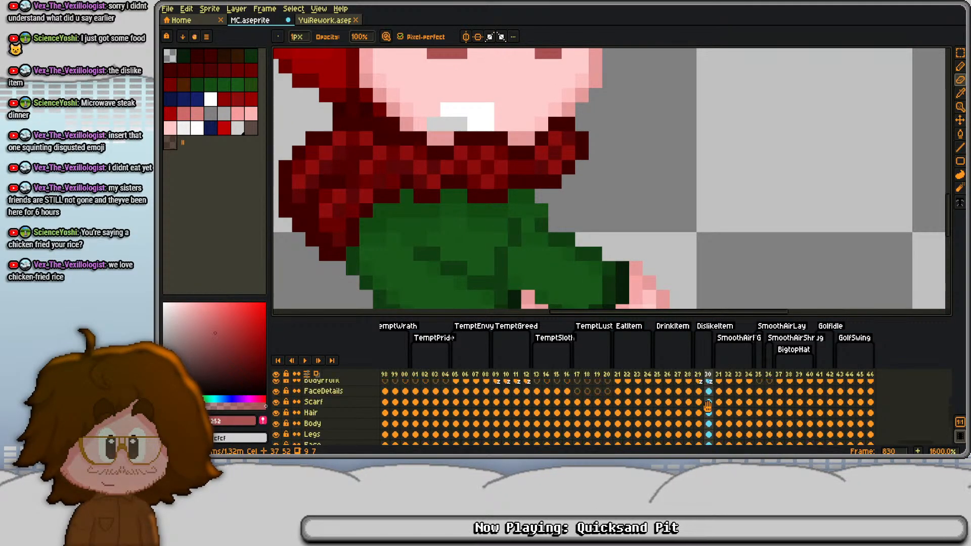
click(708, 401)
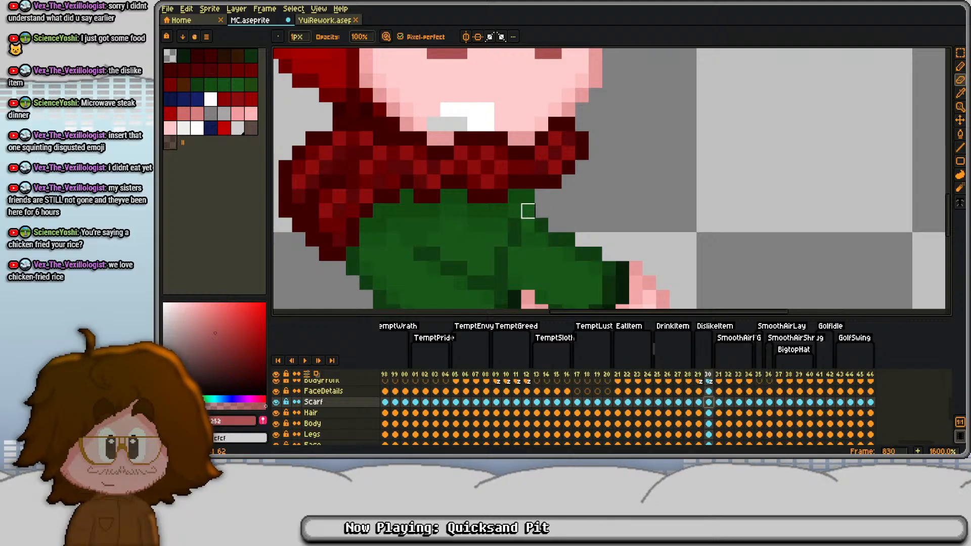
click(698, 414)
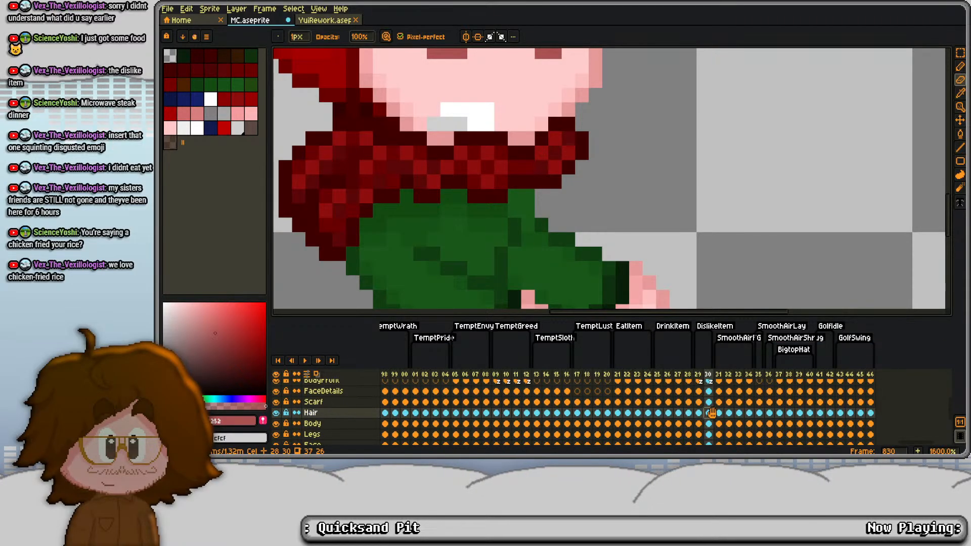
click(708, 423)
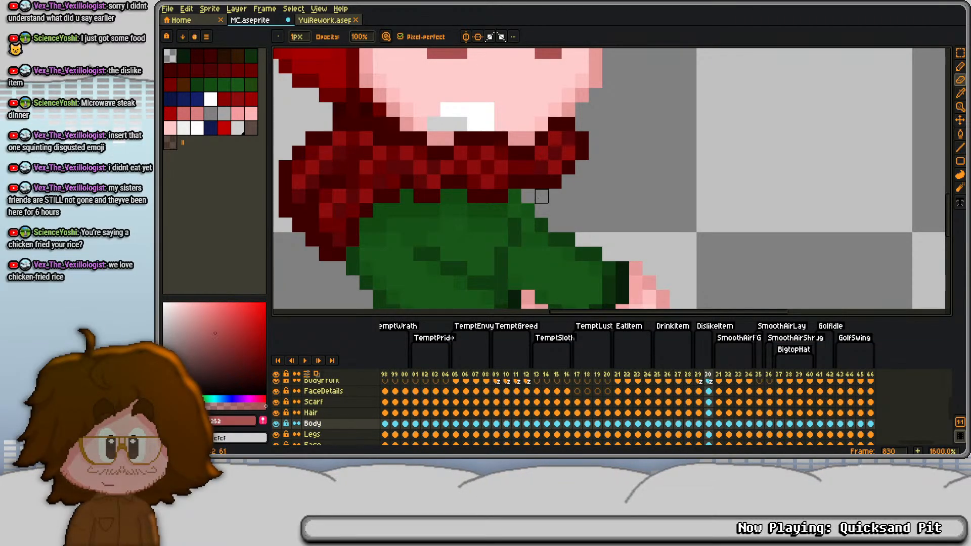
- Hide the Scarf layer to inspect the neck and shoulders beneath it, and show it again
click(275, 401)
click(276, 401)
click(276, 401)
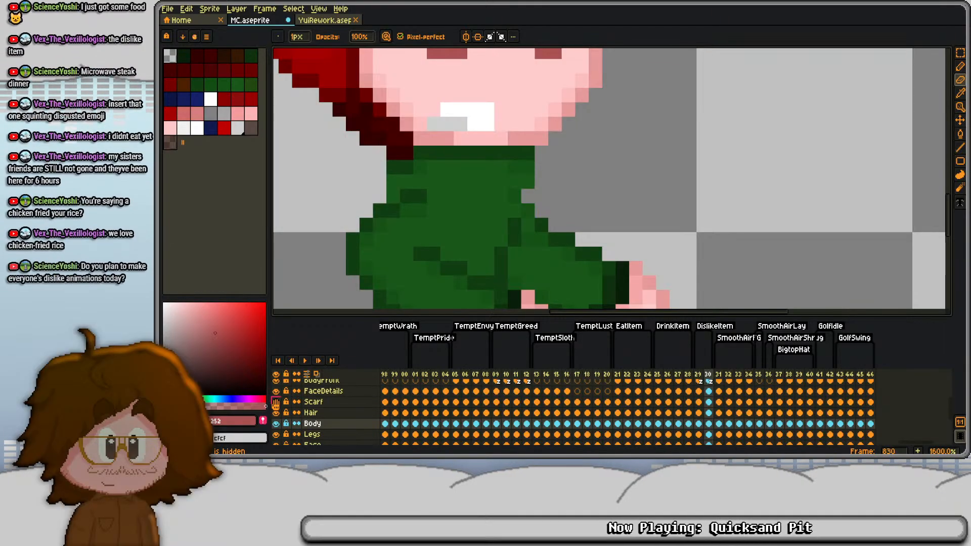
click(275, 391)
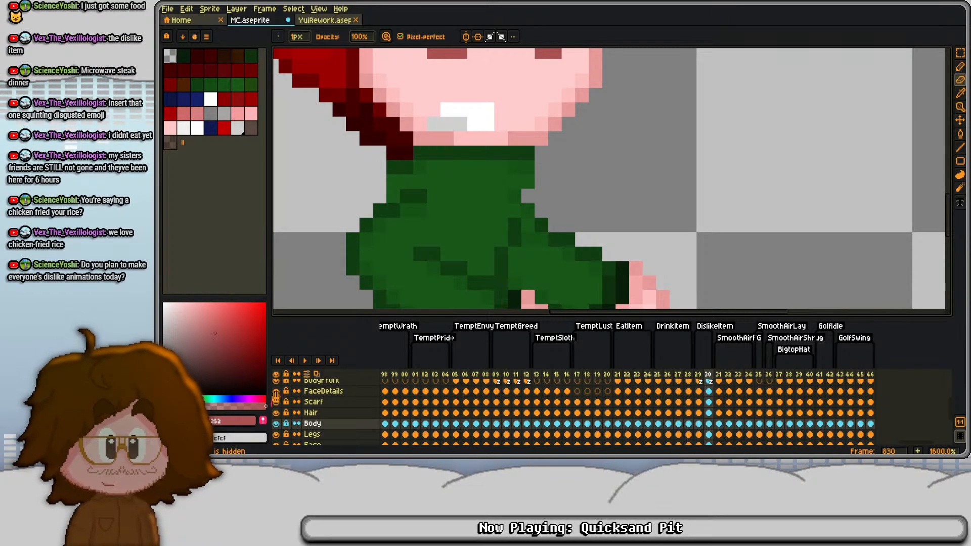
click(276, 402)
- Compare the outlined pose on frame 829 with its copy without an outline on frame 830
scroll(459, 166, down, 3)
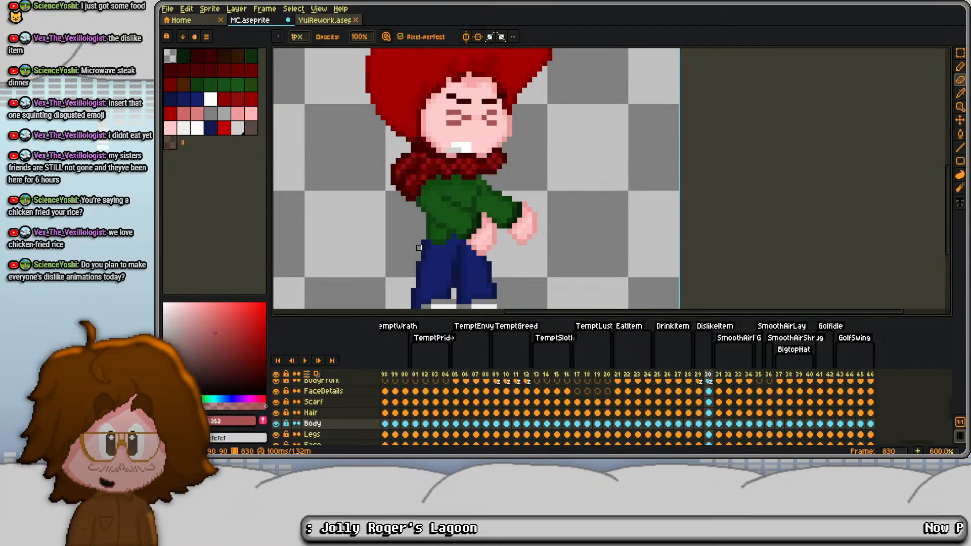
drag(479, 216, 484, 177)
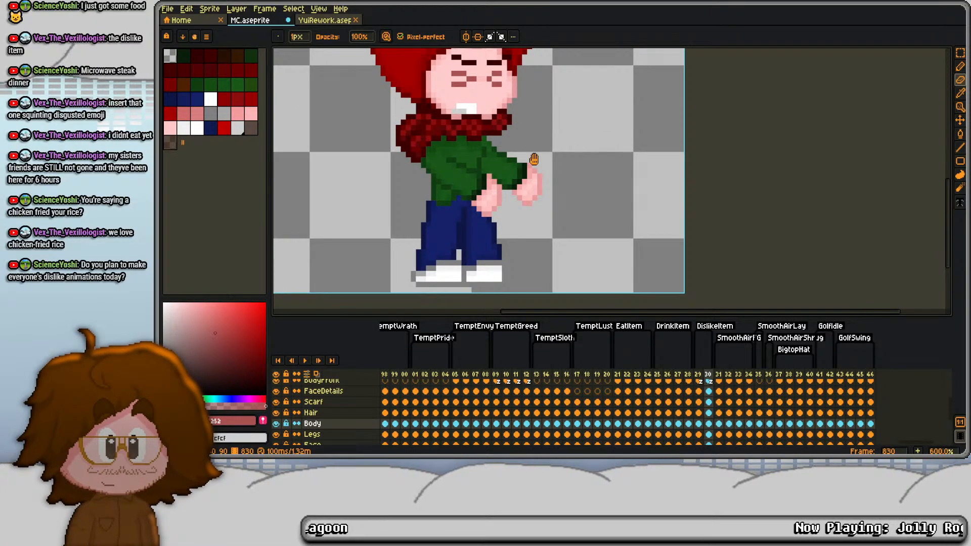
drag(534, 159, 535, 191)
scroll(606, 405, up, 3)
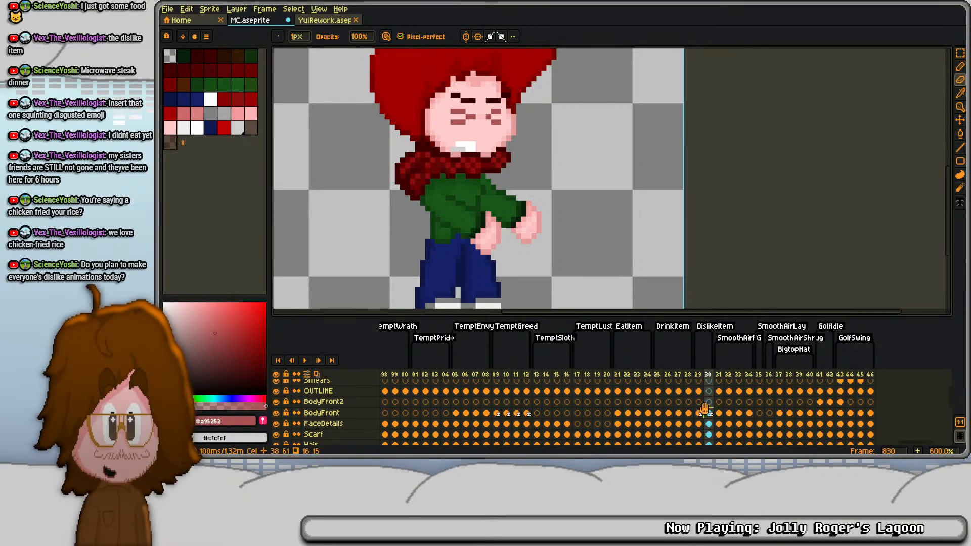
click(699, 412)
click(701, 391)
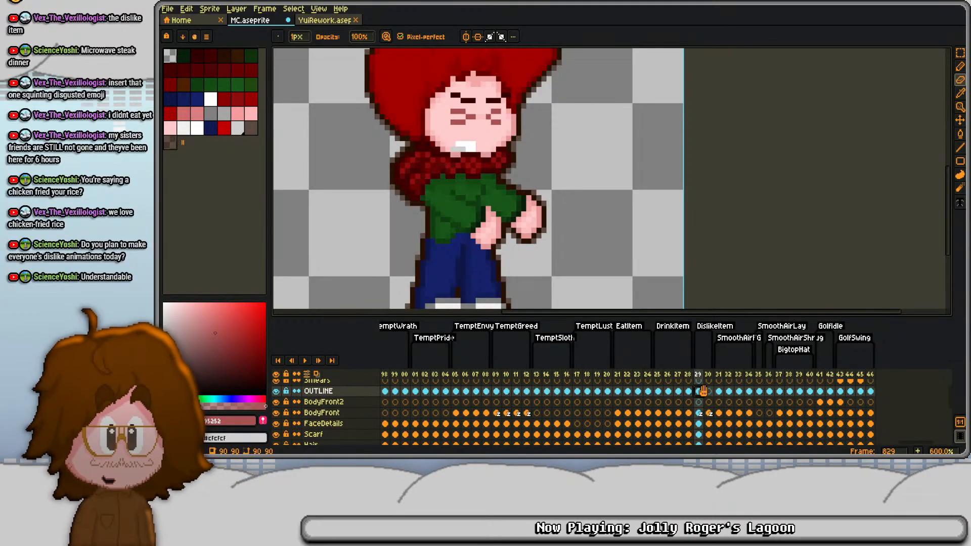
click(703, 391)
click(697, 376)
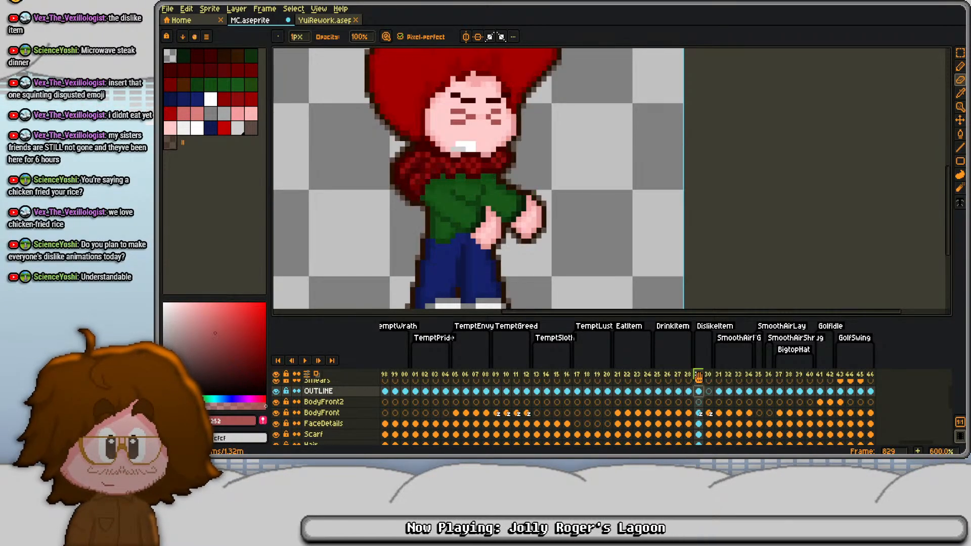
click(709, 391)
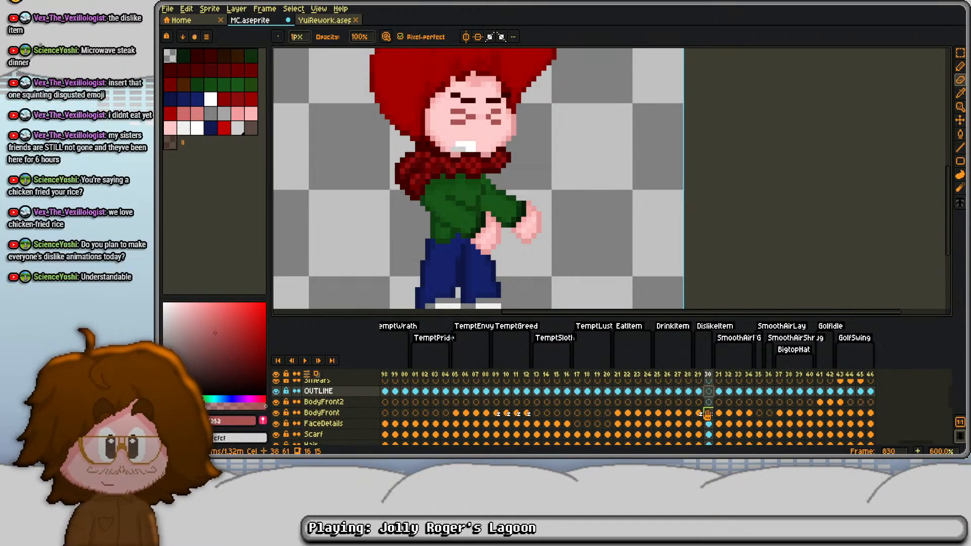
- Hide the Scarf layer to expose the neck and shoulders on frame 830
click(707, 413)
scroll(343, 418, down, 1)
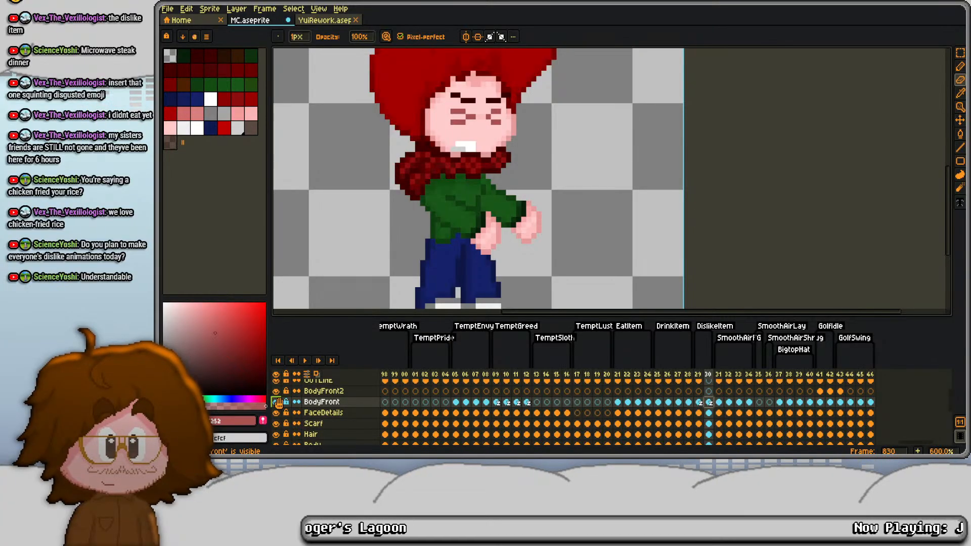
click(276, 424)
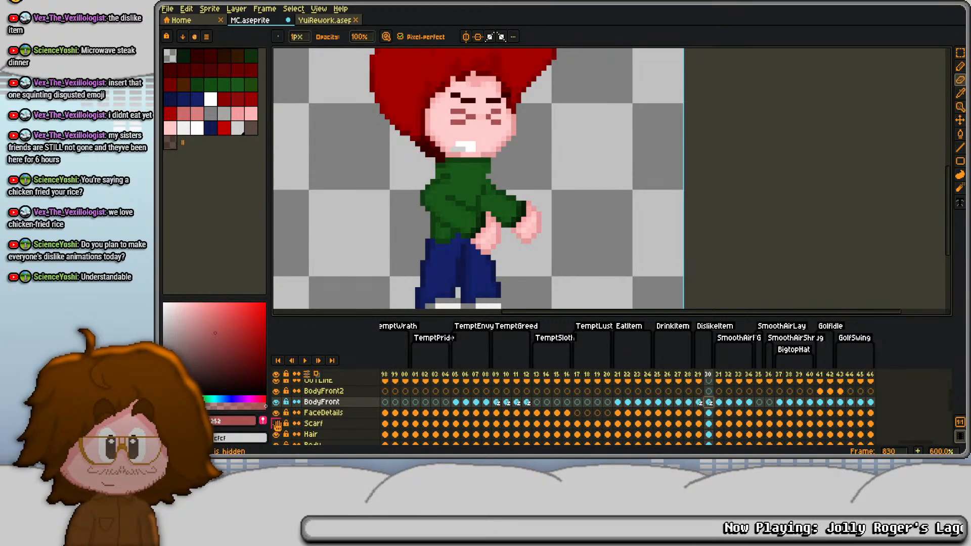
click(712, 434)
scroll(706, 416, down, 1)
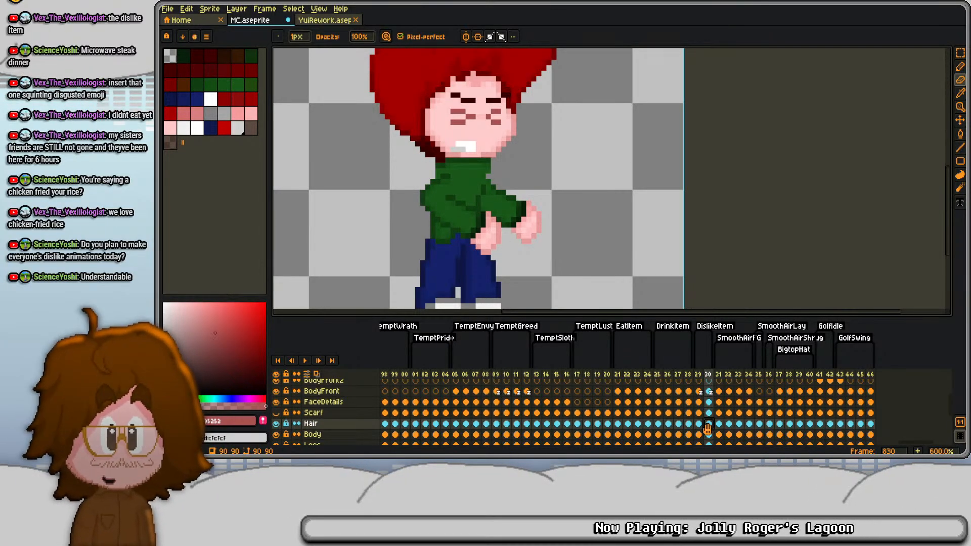
click(709, 434)
scroll(479, 197, up, 4)
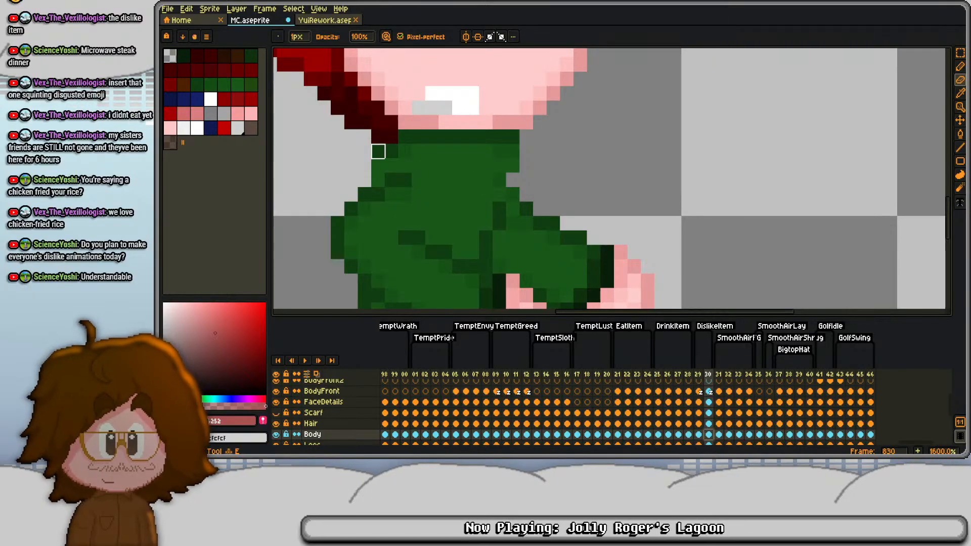
- Shift the whole BodyFront arm on frame 830 three pixels left and one pixel up
click(711, 393)
key(s)
key(ctrl+a)
key(Left)
key(Left)
key(Up)
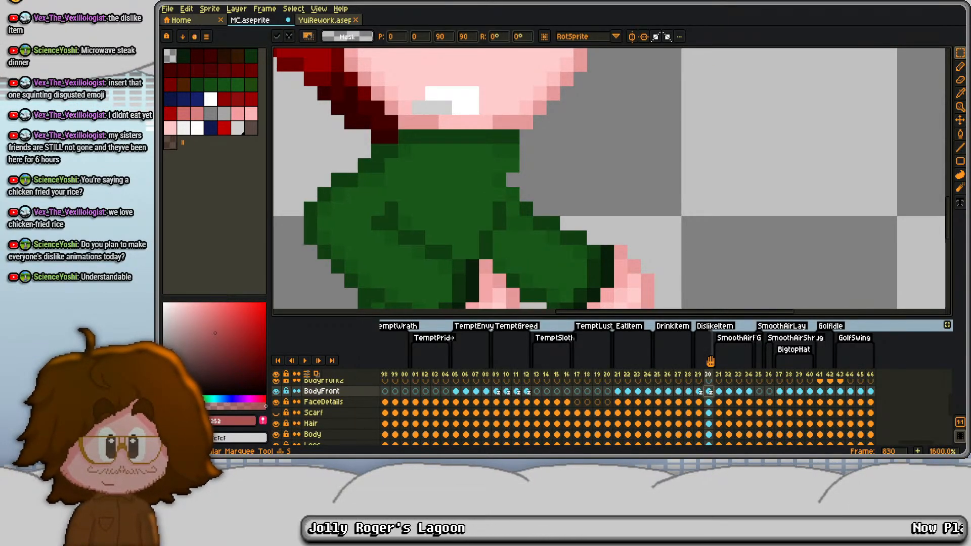
key(Left)
key(Return)
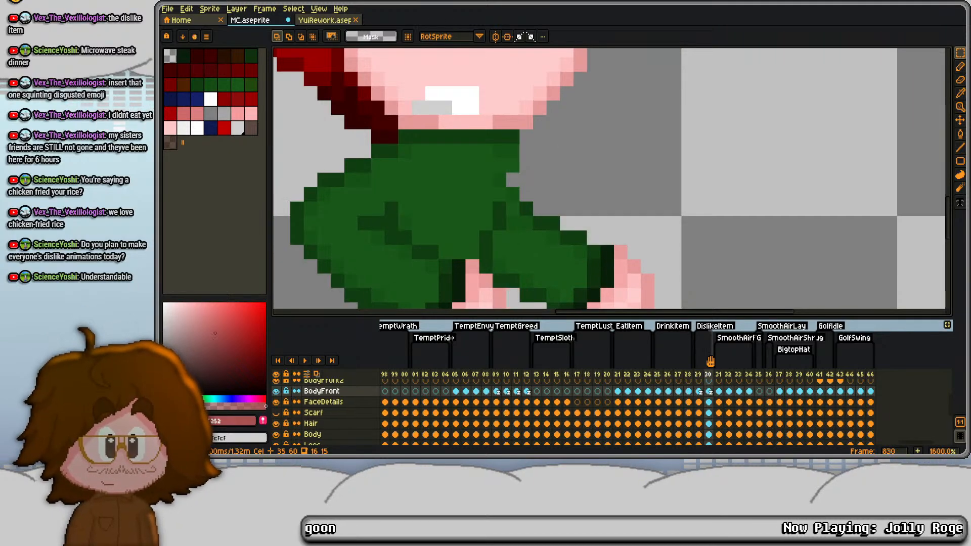
- Shift the whole BodyBack arm on frame 830 four pixels right and one pixel up
key(Down)
key(Up)
key(Up)
key(Down)
key(Down)
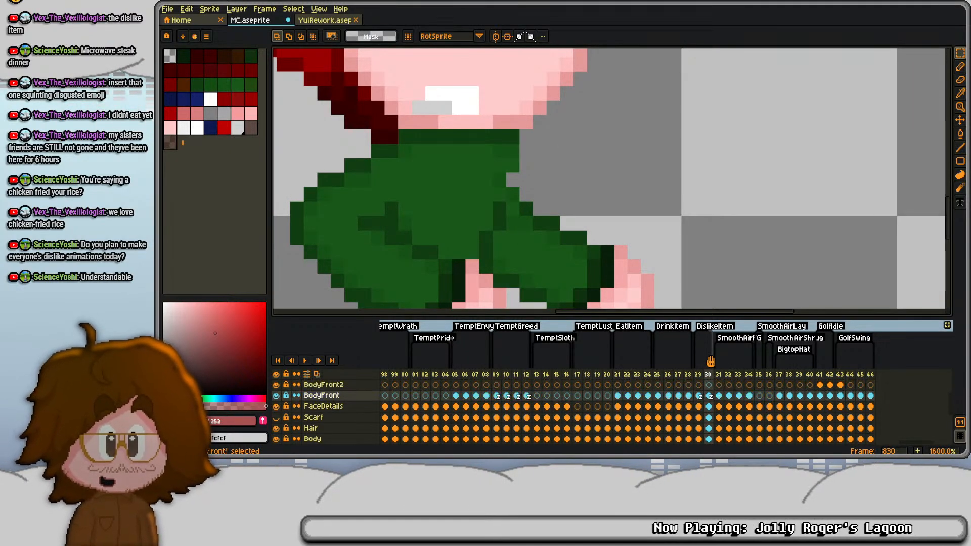
scroll(711, 362, down, 3)
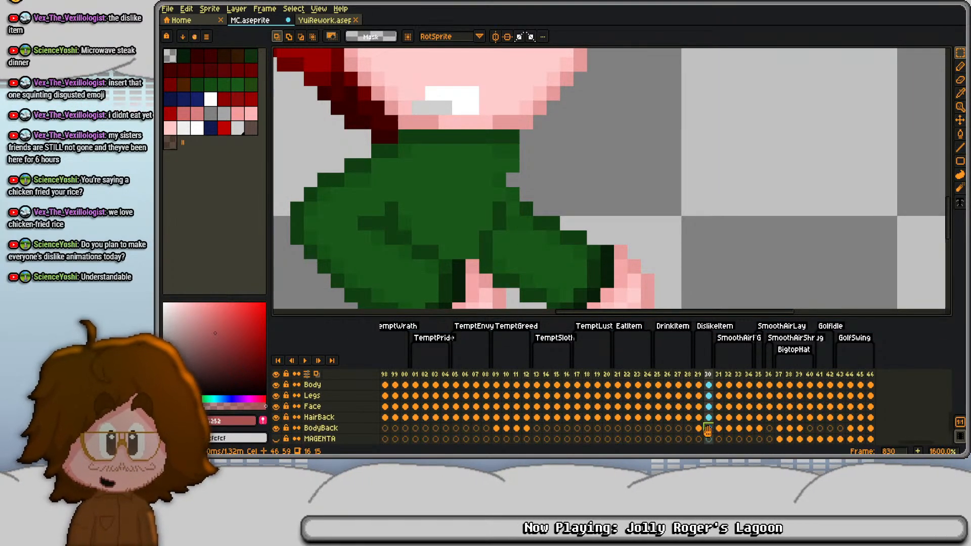
click(709, 428)
key(ctrl+v)
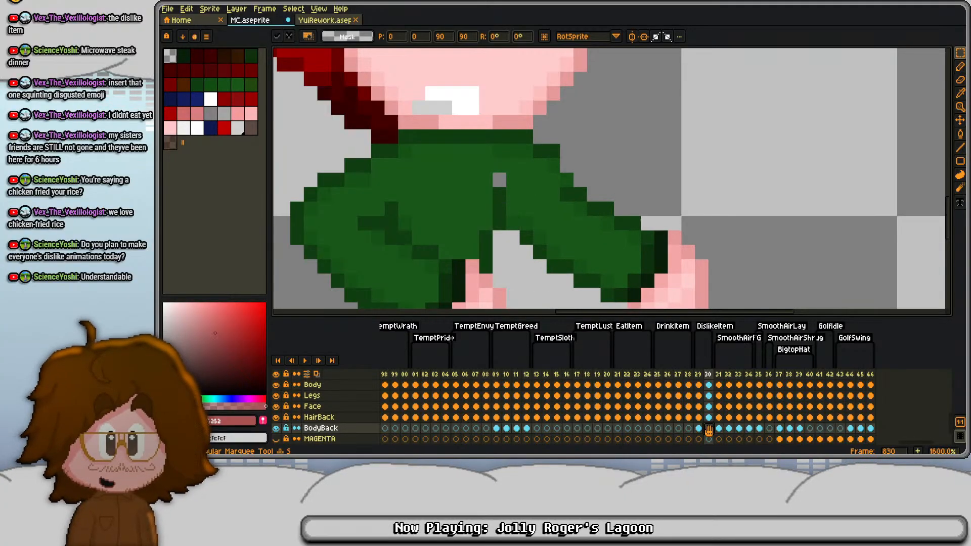
key(Return)
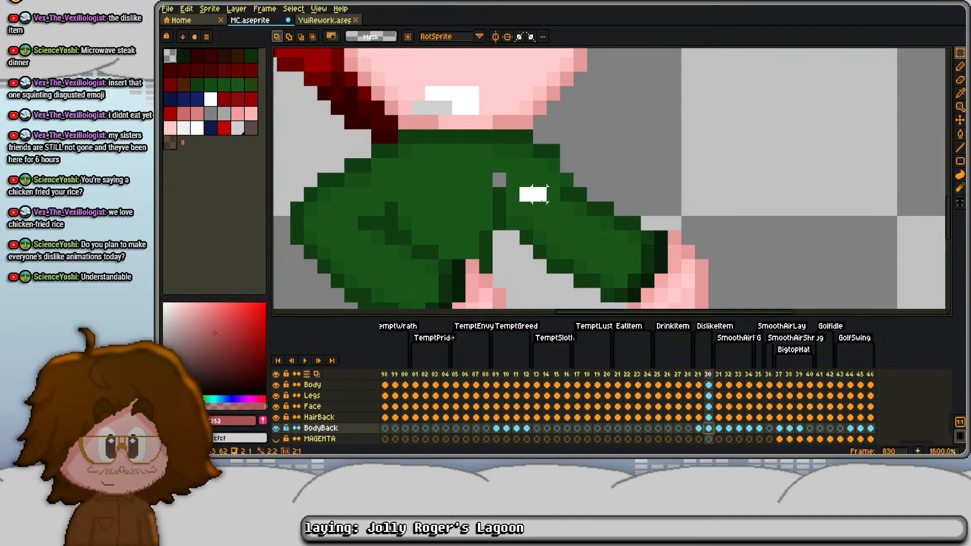
- Select the outer part of the BodyBack arm, including the hand, and raise it one pixel
drag(543, 201, 752, 316)
key(Up)
key(ctrl+d)
key(d)
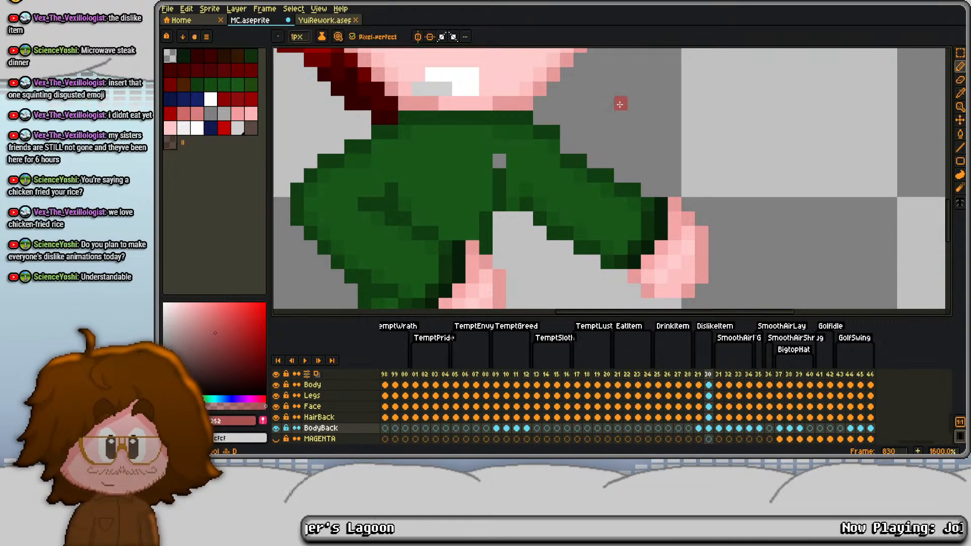
- Trim the top corner of the BodyBack arm's shoulder and touch up its edge shading in dark green #113d11
alt+click(553, 133)
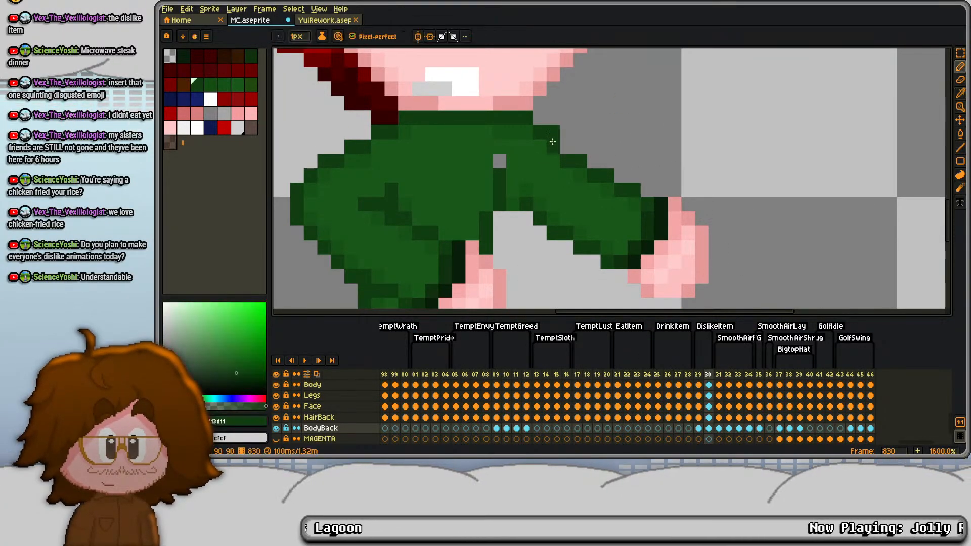
key(b)
click(526, 133)
alt+click(571, 173)
alt+click(523, 199)
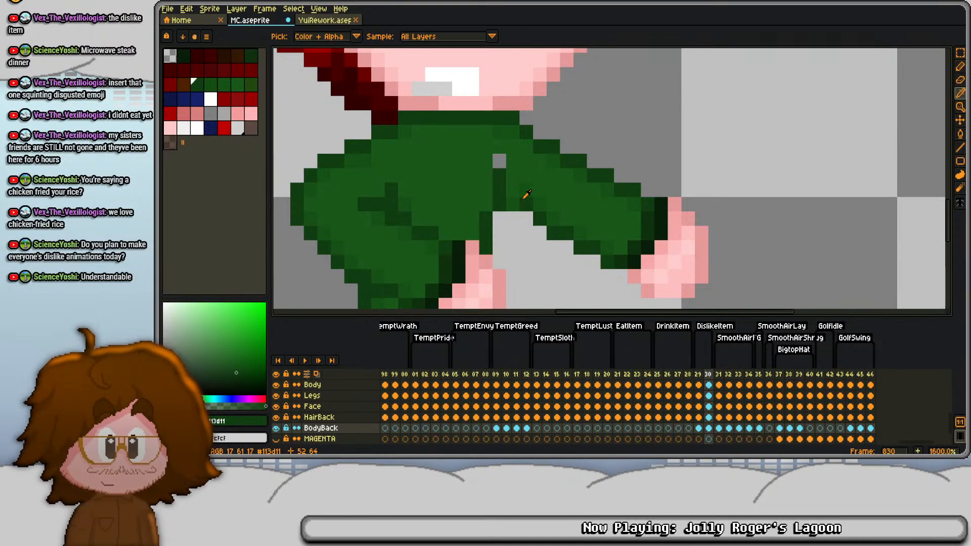
- Check the individual layers of frame 830 to find which one holds the gap where the extended arm meets the torso
click(709, 418)
scroll(710, 419, up, 2)
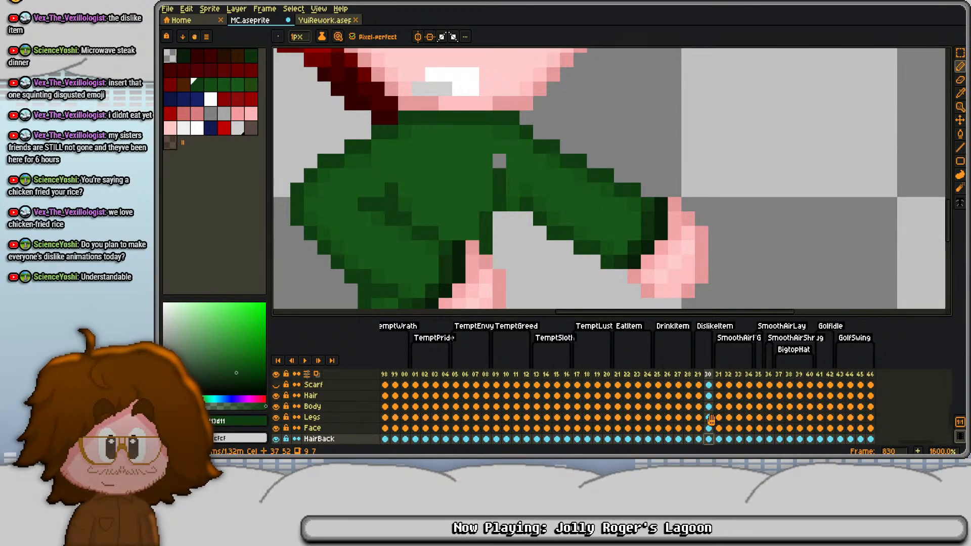
scroll(711, 419, up, 2)
click(708, 408)
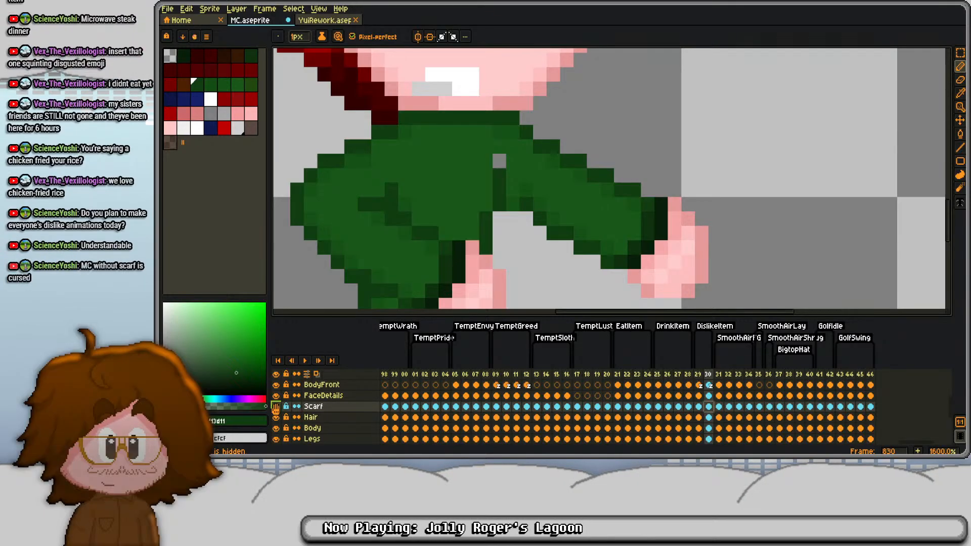
click(706, 397)
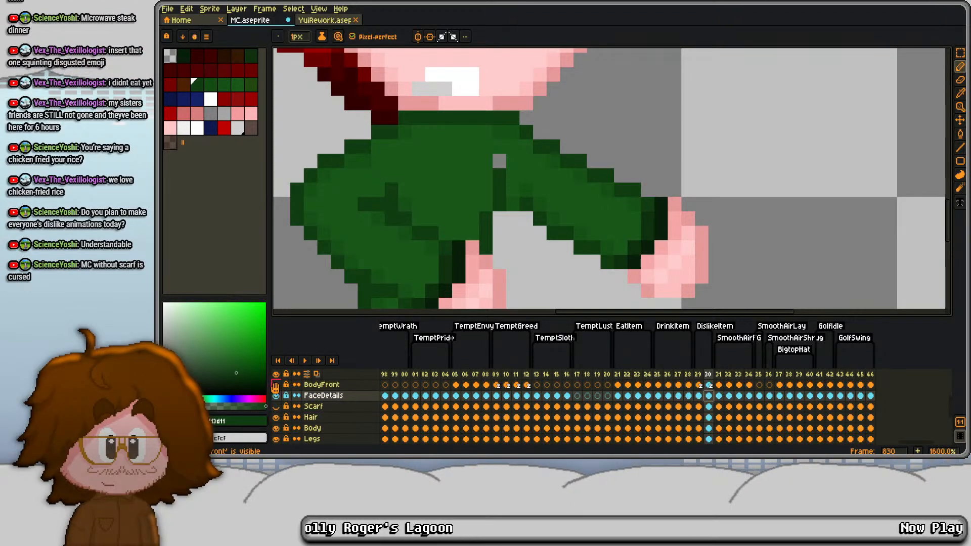
click(706, 385)
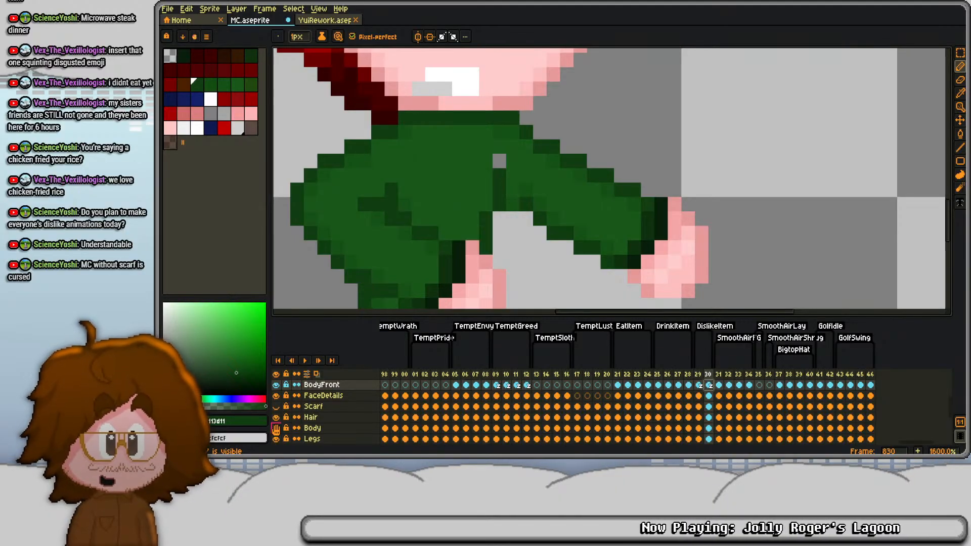
click(707, 427)
key(e)
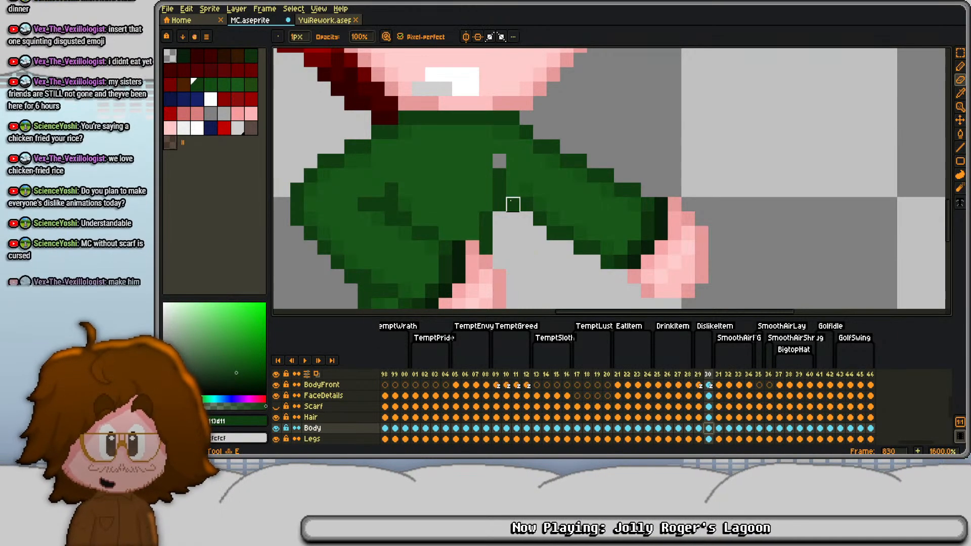
scroll(513, 190, down, 3)
key(b)
scroll(555, 230, up, 2)
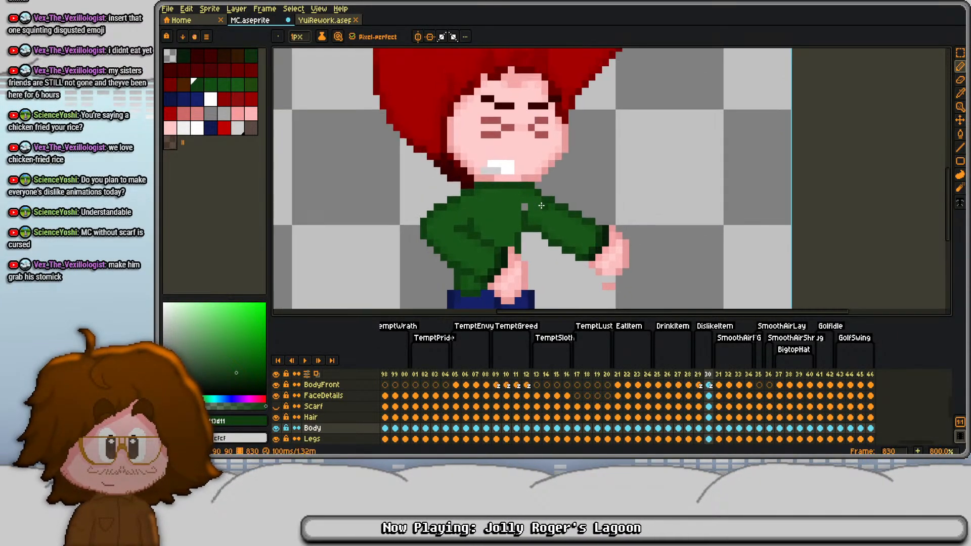
scroll(556, 229, up, 1)
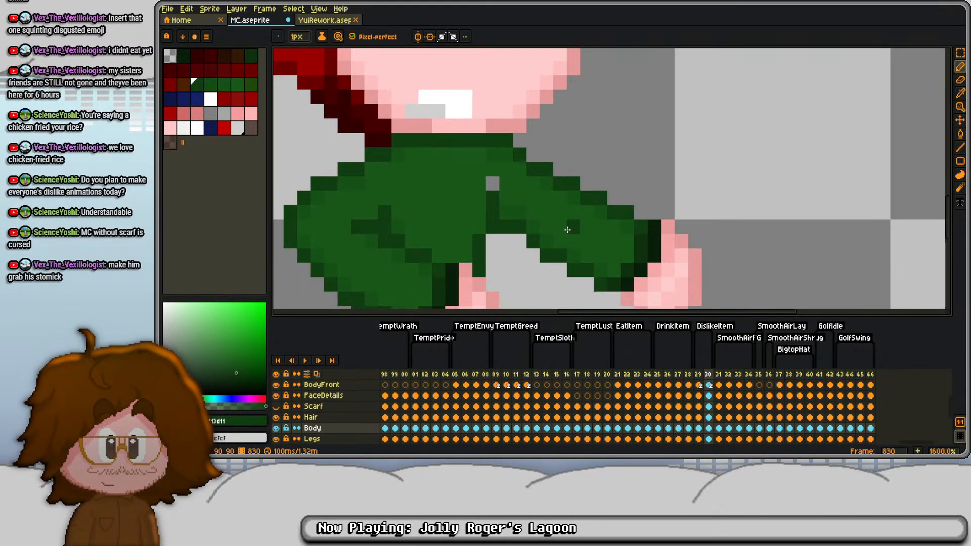
- Shift the BodyBack arm on frame 830 one pixel left and one pixel up, and rejoin the detached fingertip pixels to the hand
click(709, 441)
scroll(699, 410, down, 3)
scroll(699, 402, down, 2)
click(694, 414)
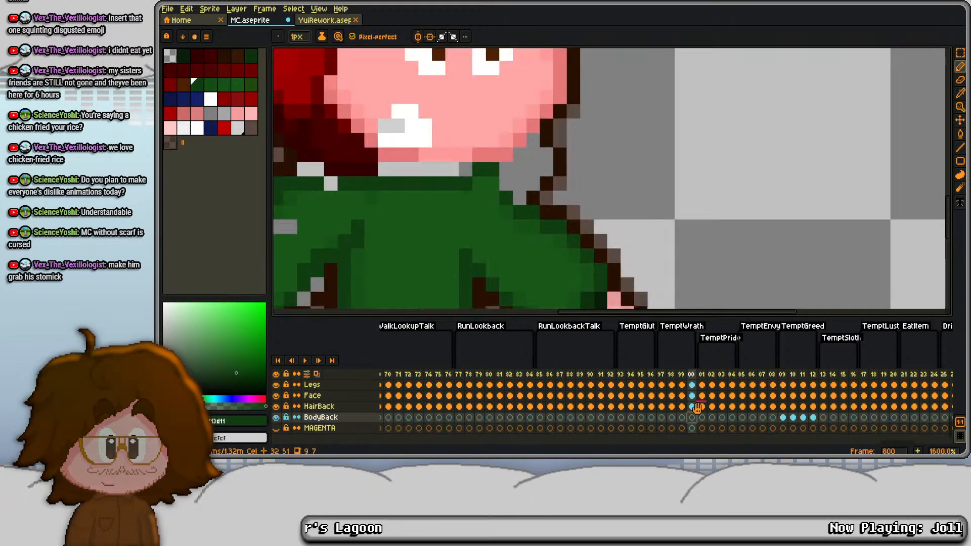
scroll(757, 408, right, 5)
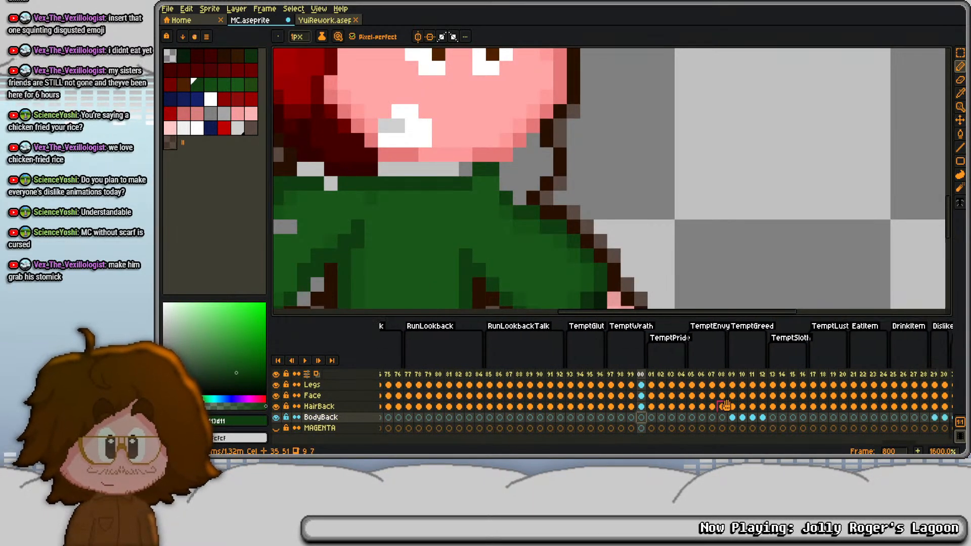
click(782, 418)
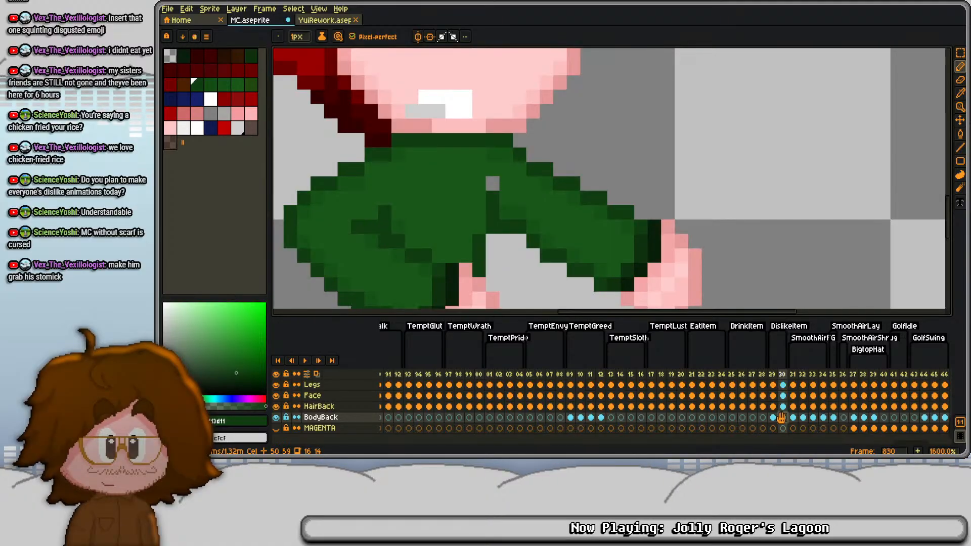
key(ctrl+v)
key(Return)
scroll(562, 230, down, 4)
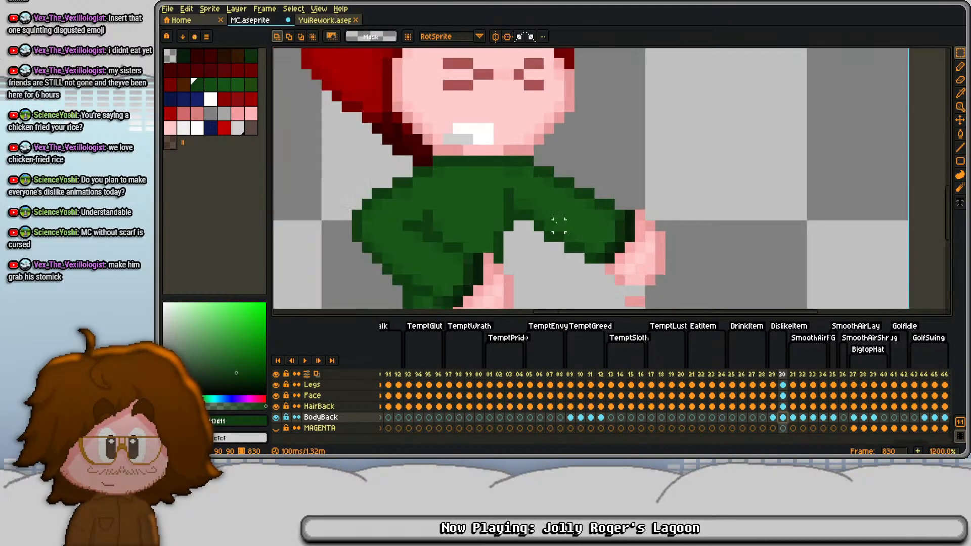
scroll(630, 153, up, 4)
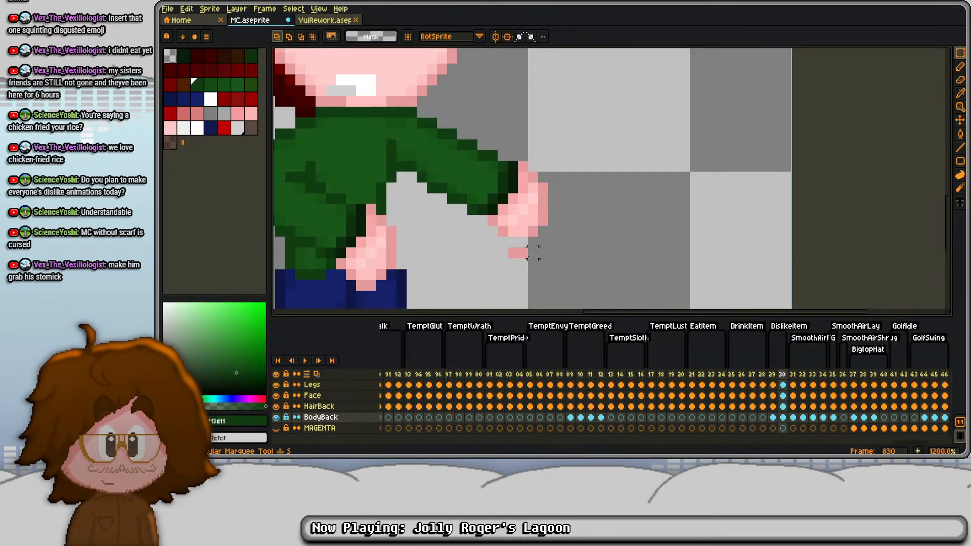
drag(422, 167, 593, 280)
- Shift the whole FaceDetails cel on frame 830 one pixel left
scroll(791, 427, up, 5)
click(783, 396)
scroll(783, 396, up, 1)
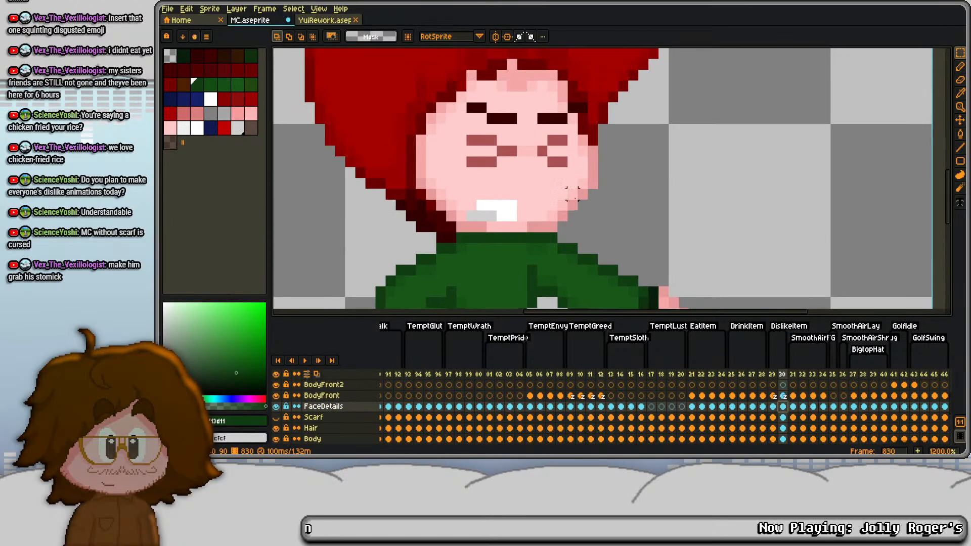
key(Left)
key(ctrl+d)
- Lengthen both strokes of the right squinting eye outward by one pixel using its sampled muted red
key(i)
click(548, 161)
key(b)
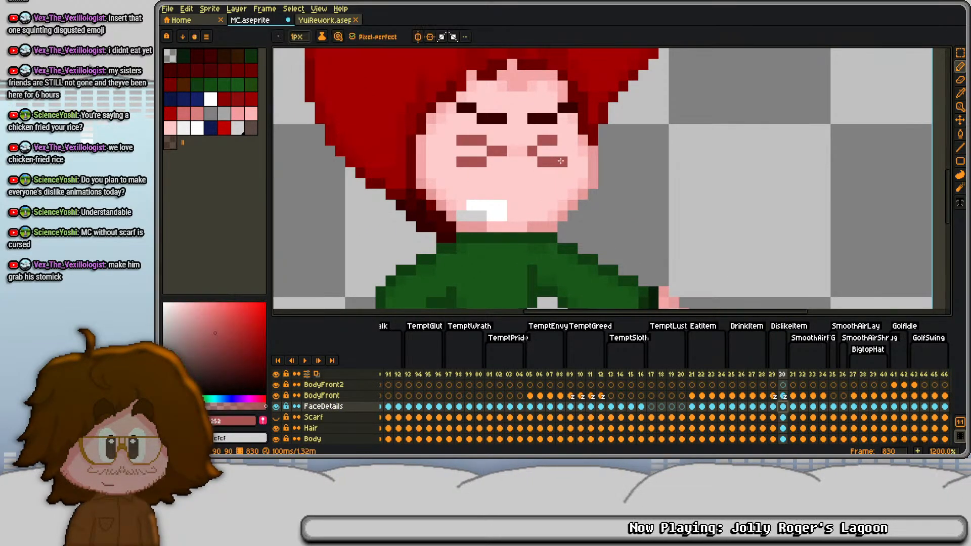
click(561, 161)
click(559, 143)
drag(514, 108, 466, 128)
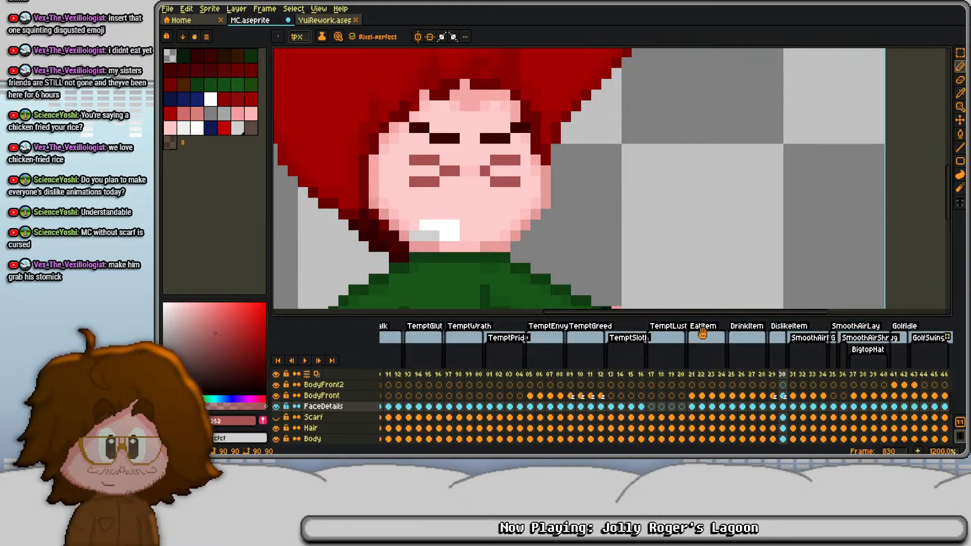
- Add frame 831 to the DislikeItem animation as a copy of frame 830 and show the Scarf layer
click(793, 385)
scroll(578, 138, down, 2)
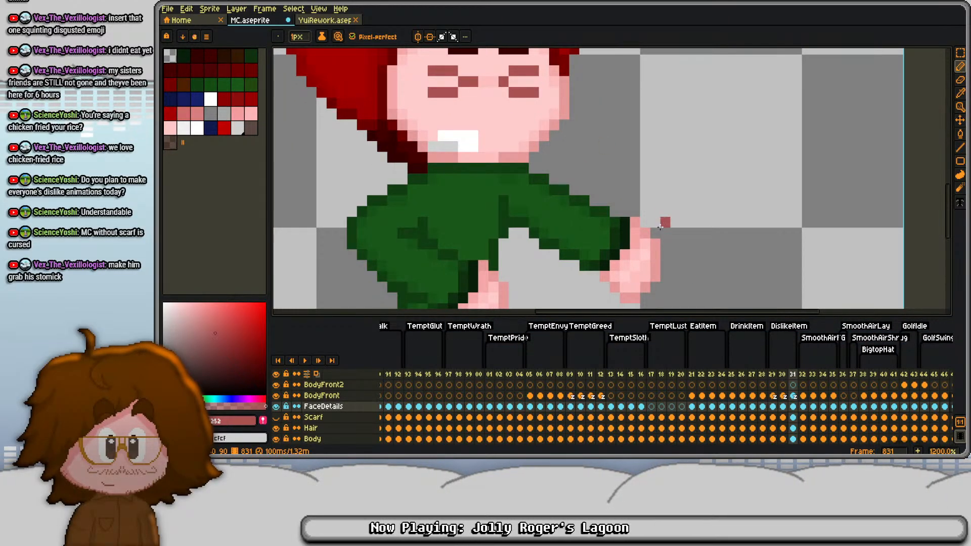
scroll(537, 205, down, 3)
drag(307, 405, 302, 399)
click(276, 418)
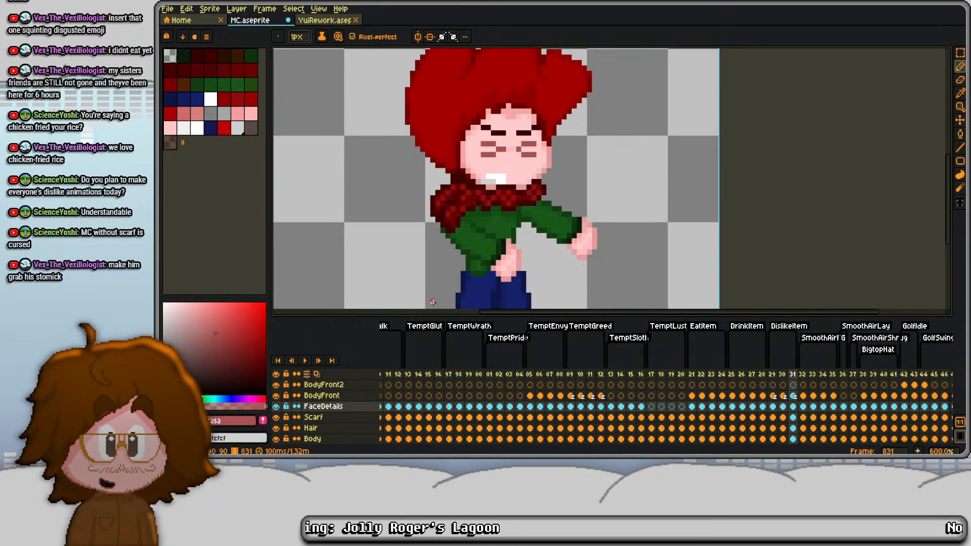
- Shift the whole scarf on frame 830 one pixel left in the Scarf layer
key(comma)
key(comma)
key(period)
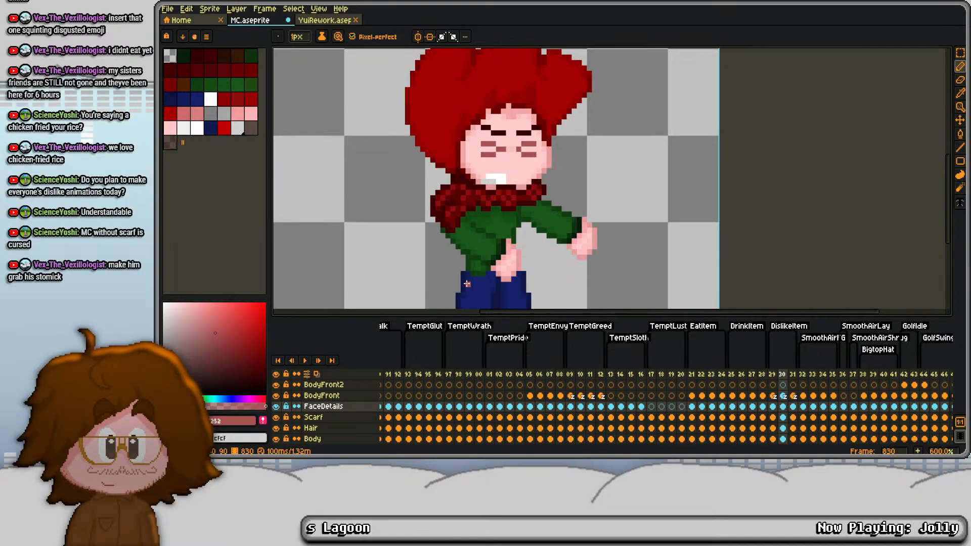
key(m)
key(Down)
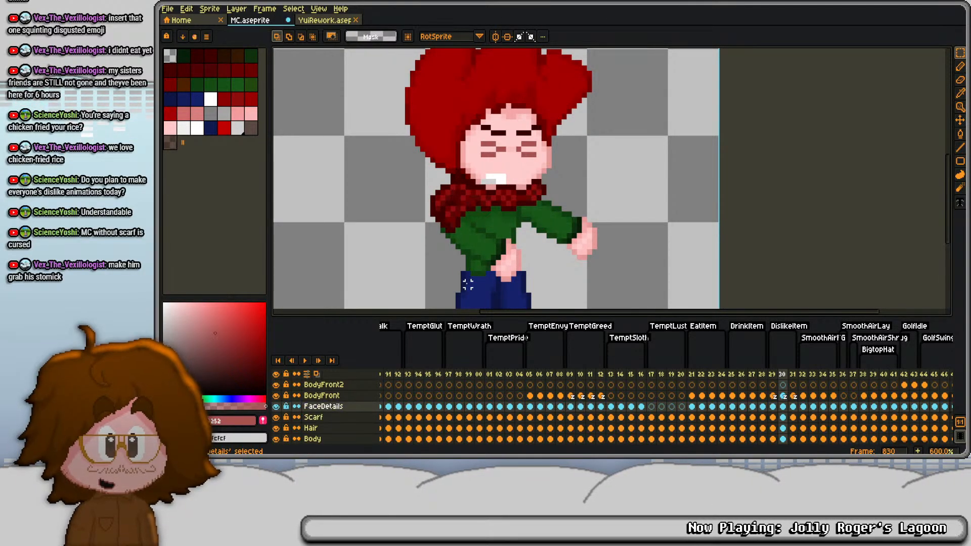
key(ctrl+a)
key(ctrl+d)
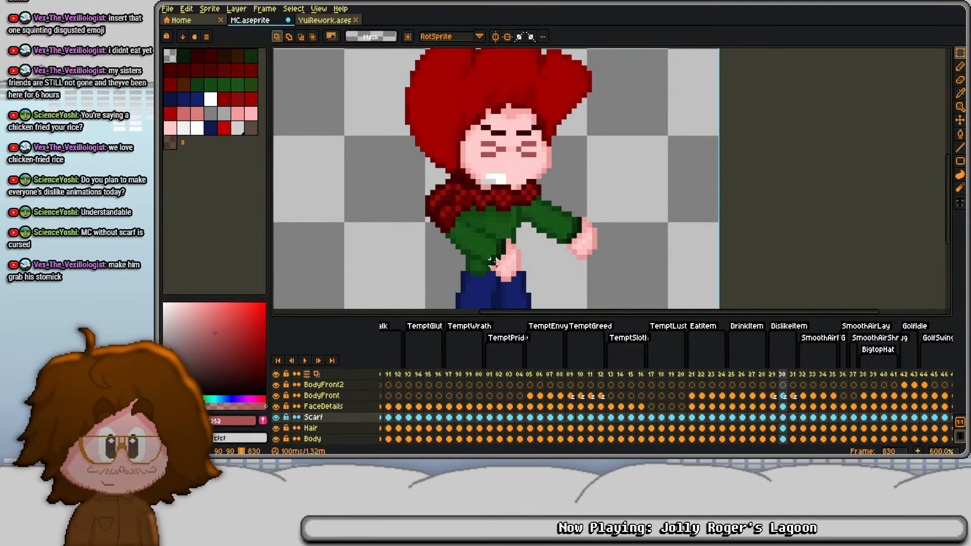
scroll(498, 262, up, 2)
key(e)
drag(505, 192, 502, 232)
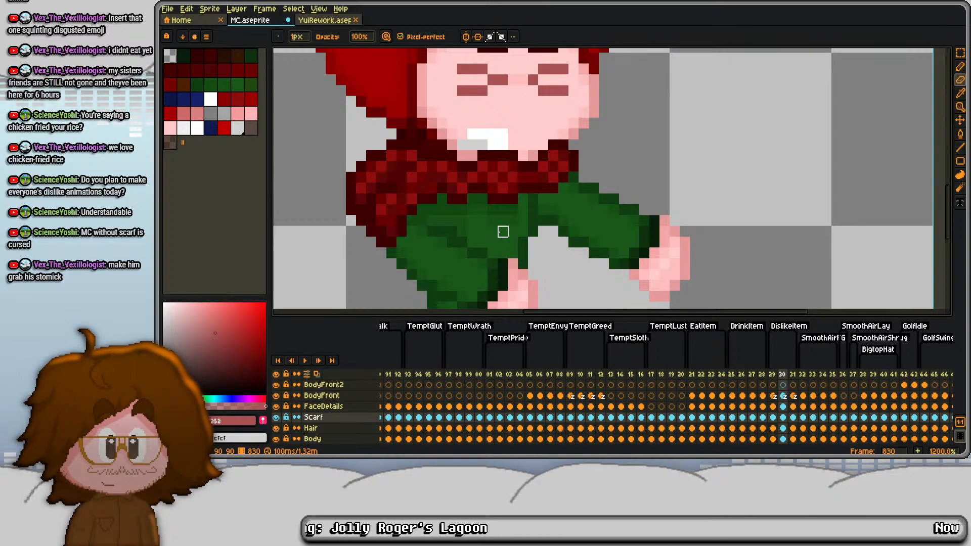
- Shift the whole scarf on frame 831 two pixels left
key(Left)
key(Right)
key(Right)
key(ctrl+a)
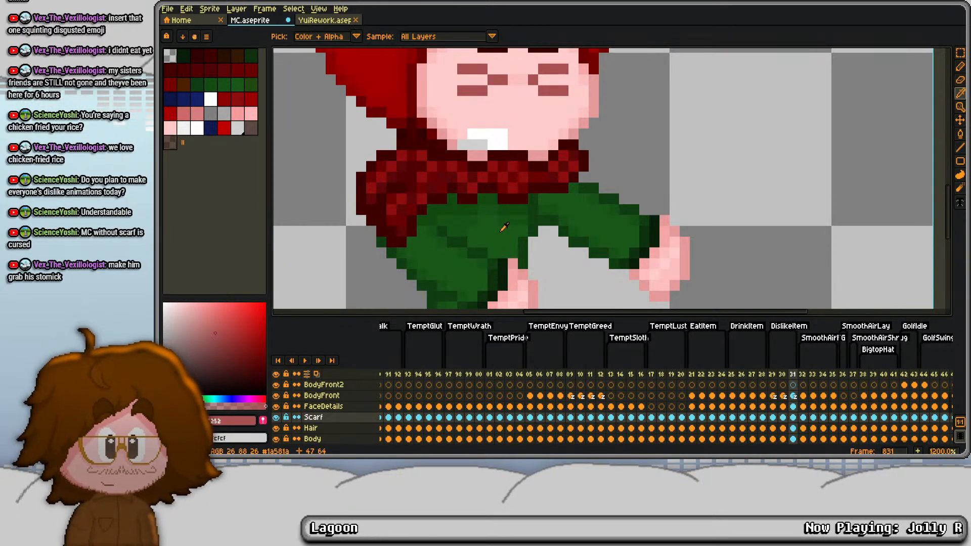
key(Left)
key(ctrl+d)
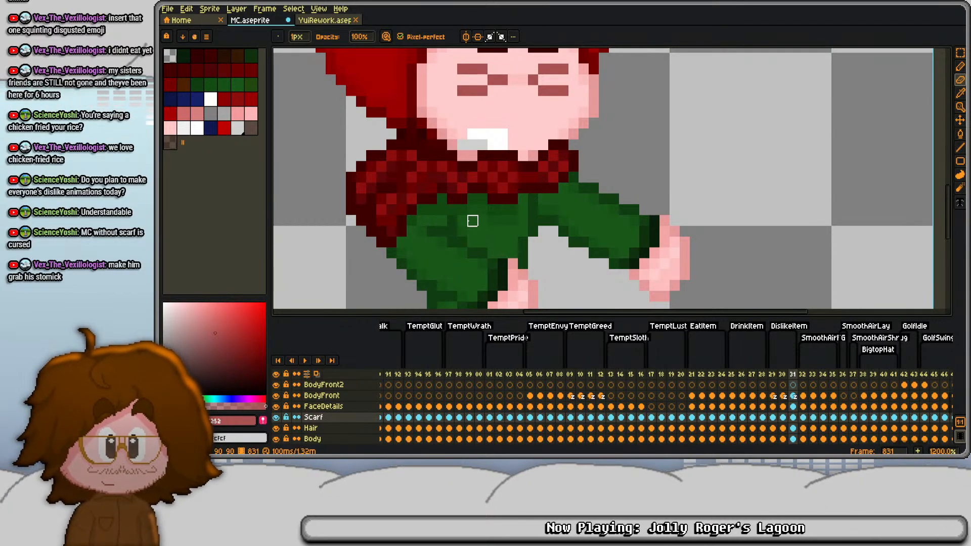
key(ctrl+a)
key(Left)
key(ctrl+d)
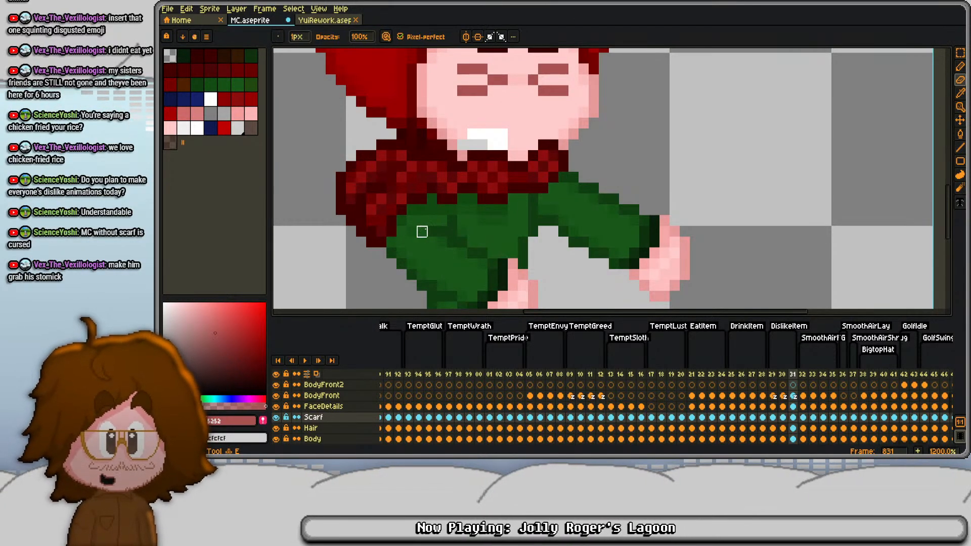
- Shift the head on frame 831 one pixel left across the Hair, Face and HairBack layers
scroll(401, 221, down, 2)
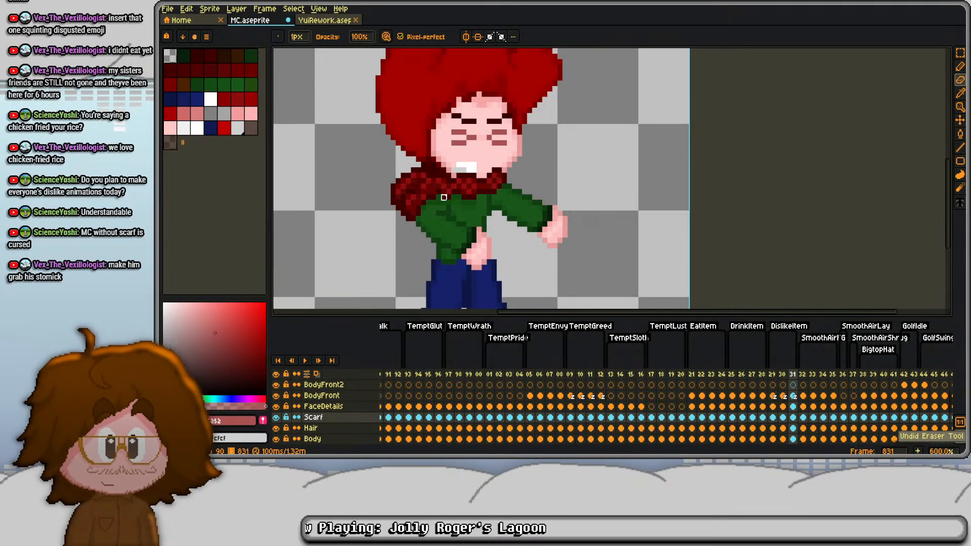
scroll(573, 220, down, 3)
click(801, 418)
scroll(800, 419, down, 1)
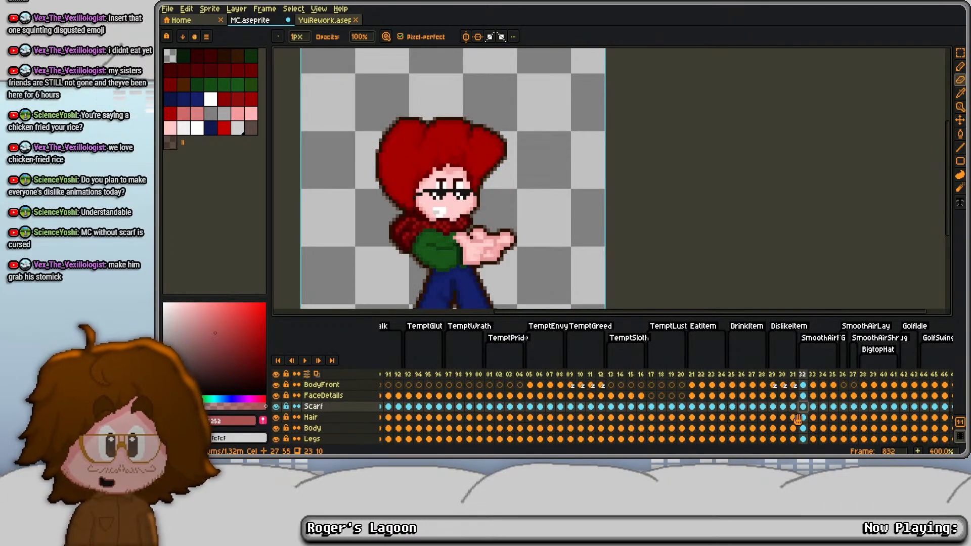
click(801, 418)
key(ctrl+a)
key(Left)
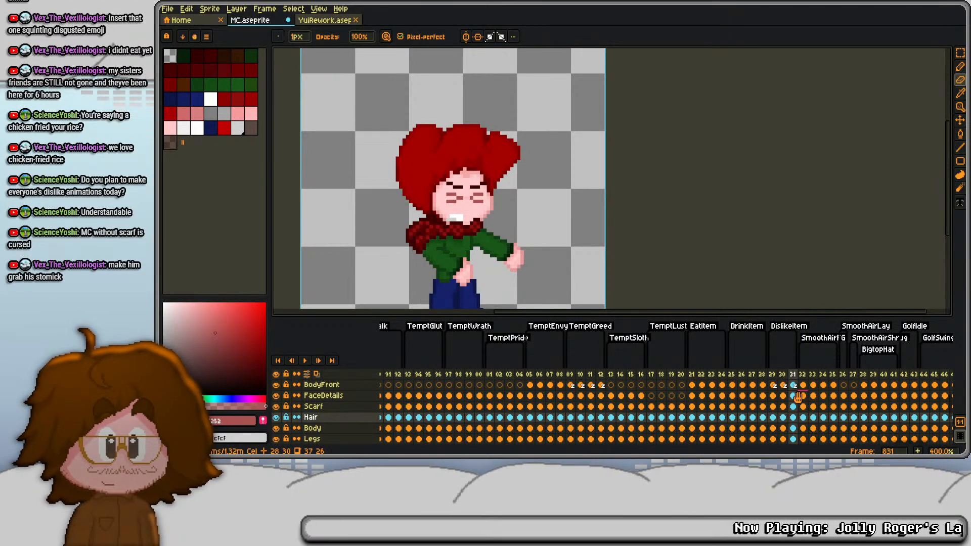
key(m)
key(ctrl+d)
key(Down)
key(Down)
key(Down)
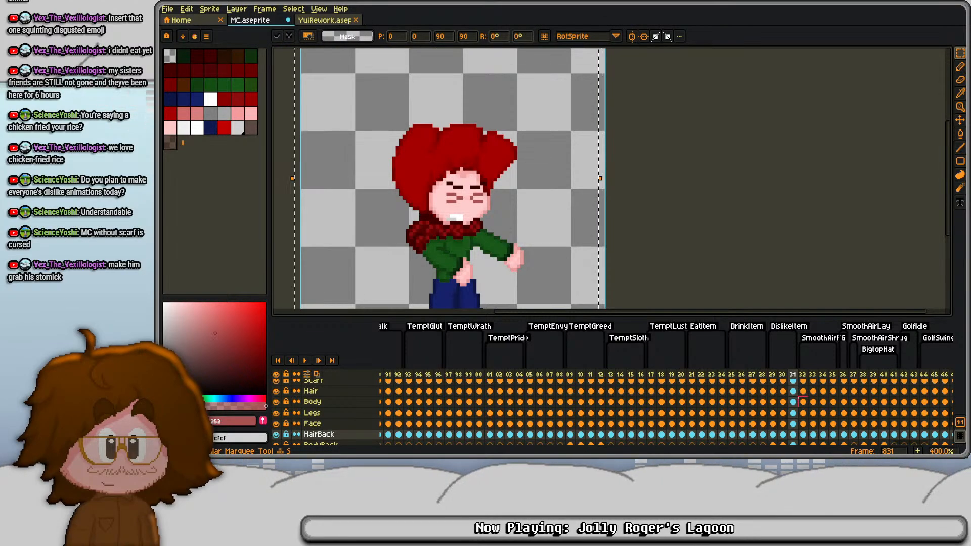
- Shift the whole FaceDetails cel on frame 831 two pixels left
key(Up)
key(Up)
key(Up)
key(Up)
key(Up)
key(Up)
scroll(797, 397, up, 1)
key(ctrl+a)
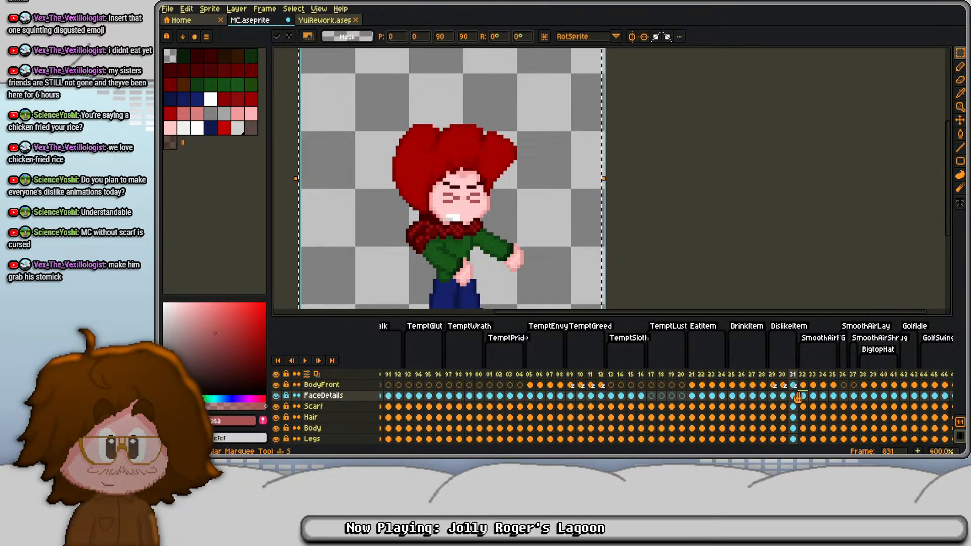
key(ctrl+d)
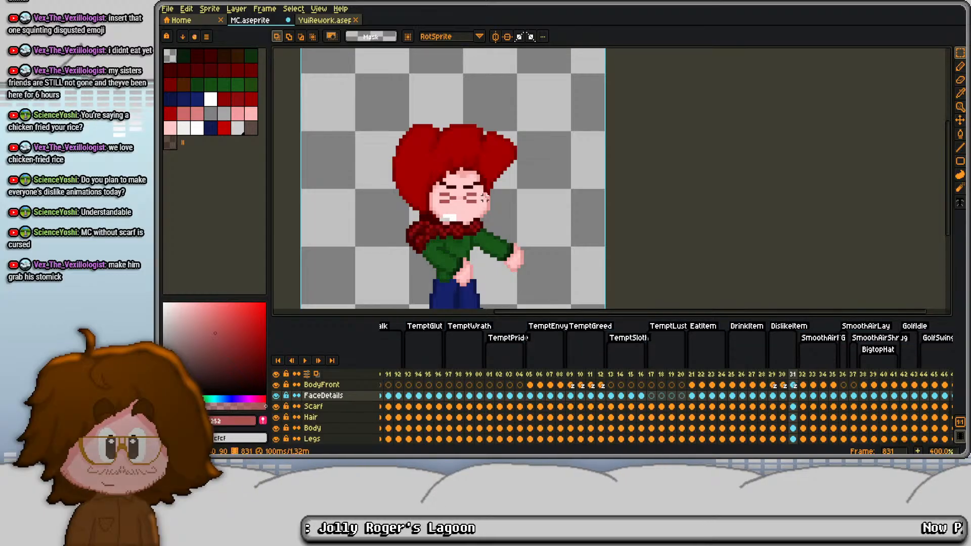
- Shorten the inner tip of the left squinting eye on frame 831 by one pixel using the sampled skin pink
scroll(479, 178, up, 4)
key(b)
alt+click(417, 237)
click(406, 238)
- Select the right squinting eye and both eyebrows on frame 831 in turn and move each selection one pixel left
key(m)
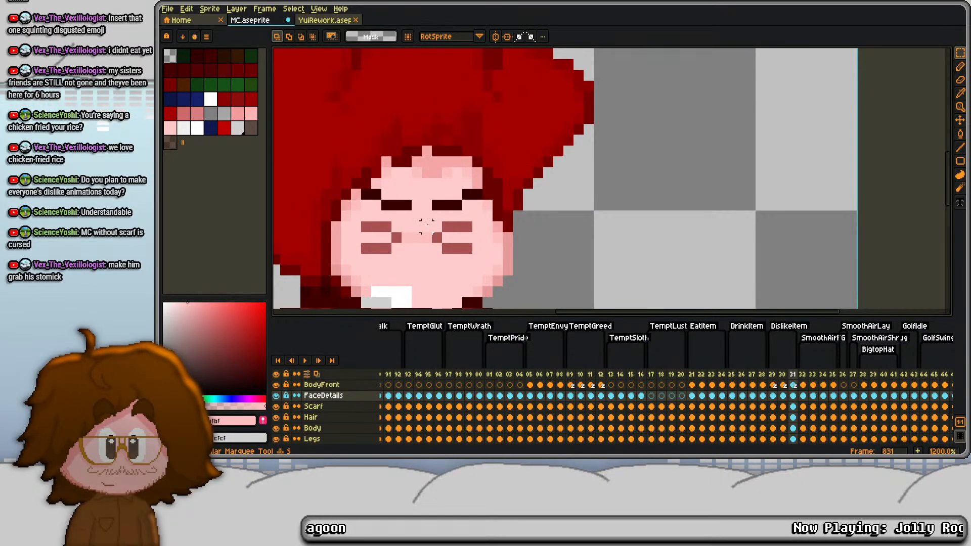
drag(427, 225, 489, 260)
key(Left)
key(ctrl+d)
drag(346, 162, 488, 205)
key(Left)
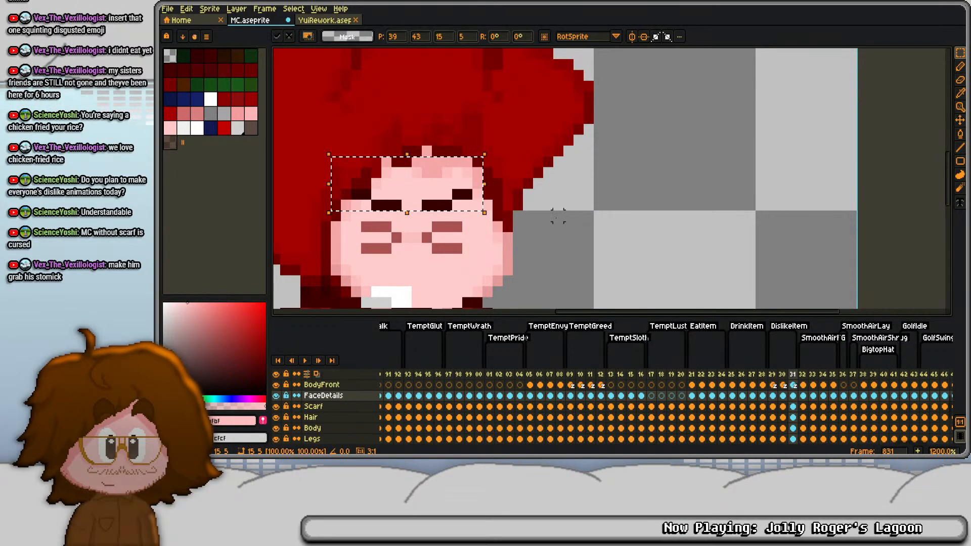
key(ctrl+d)
- Erase the white teeth on frame 831 and paint a black open mouth, three pixels wide above a five-pixel row
drag(420, 276, 434, 178)
key(e)
mouse_move(380, 204)
mouse_down()
mouse_move(400, 204)
mouse_move(399, 191)
mouse_up()
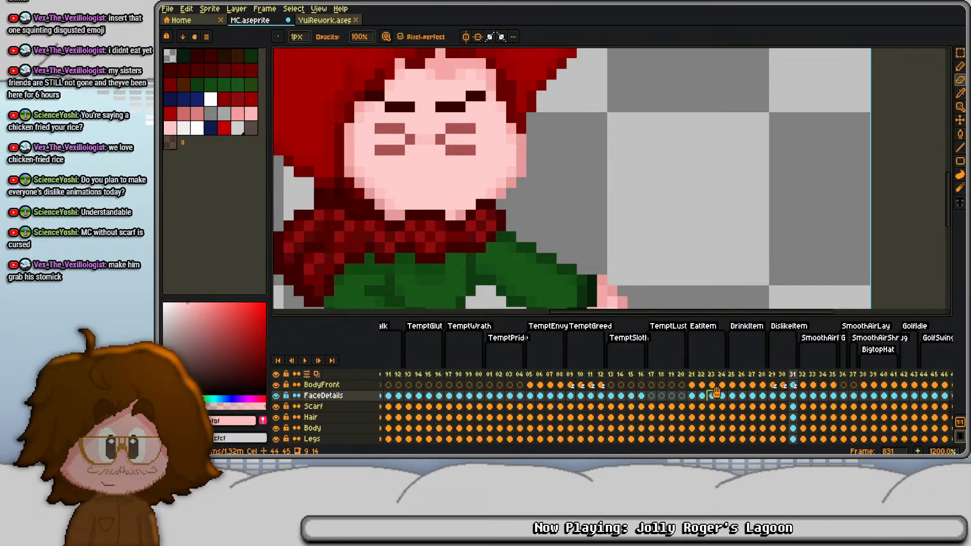
scroll(420, 207, up, 3)
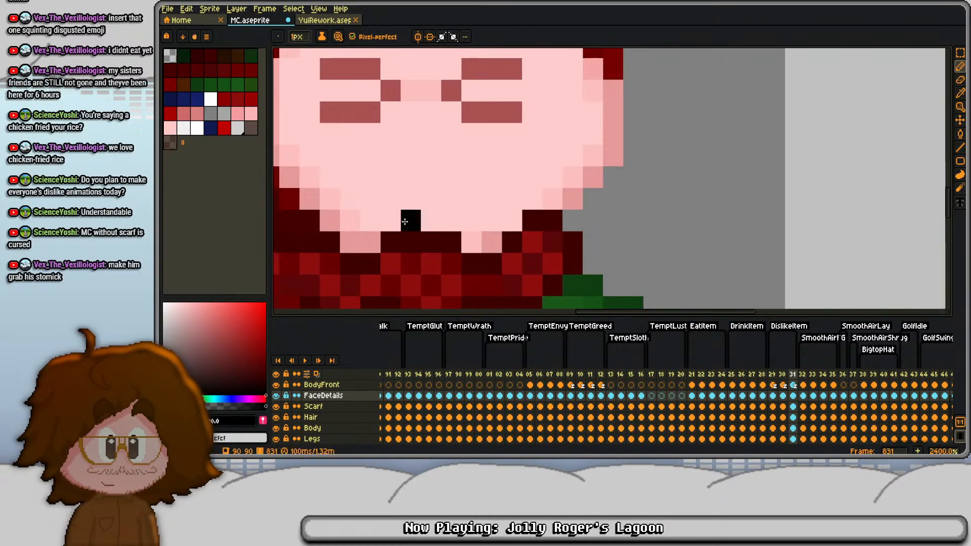
drag(478, 202, 428, 220)
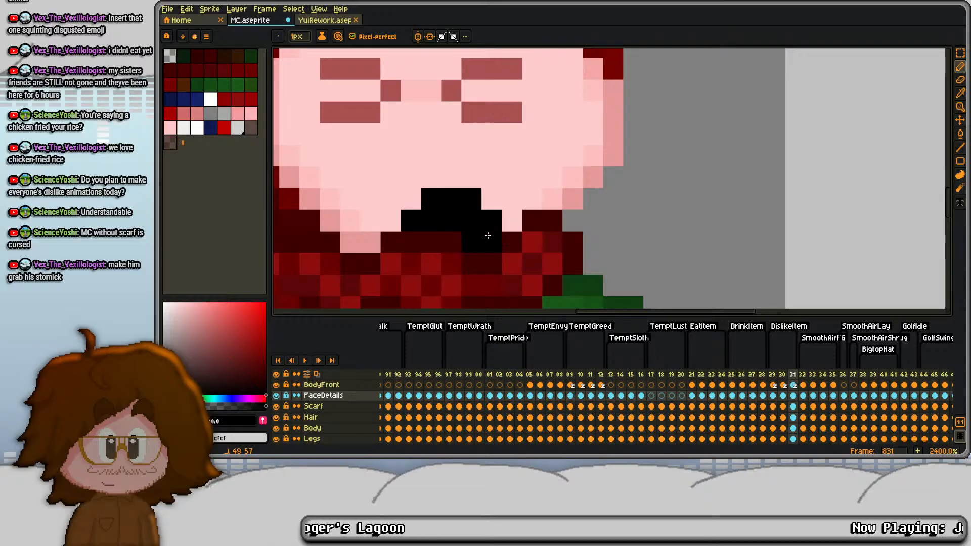
key(ctrl+z)
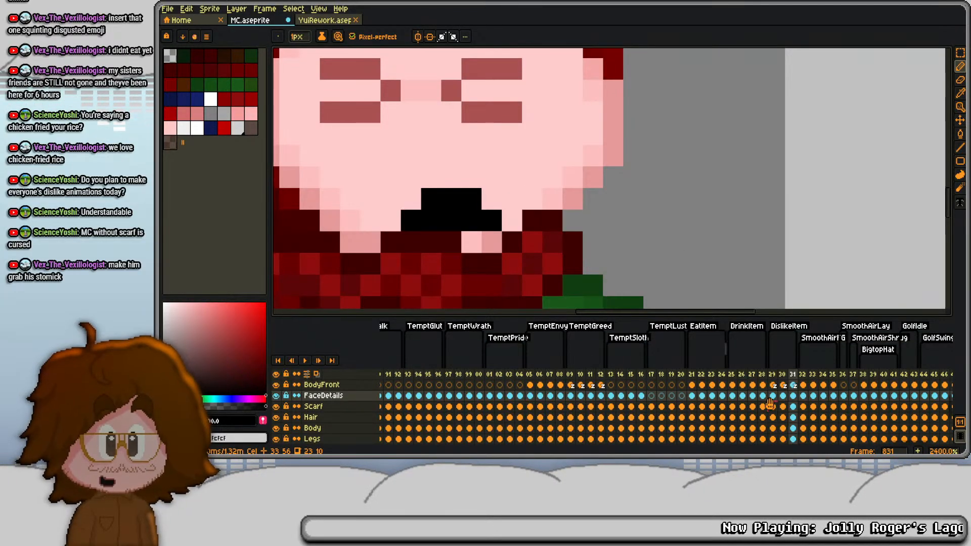
- Sample the tongue red from frame 822 and paint a three-pixel red tongue beneath the black mouth on frame 831
click(627, 396)
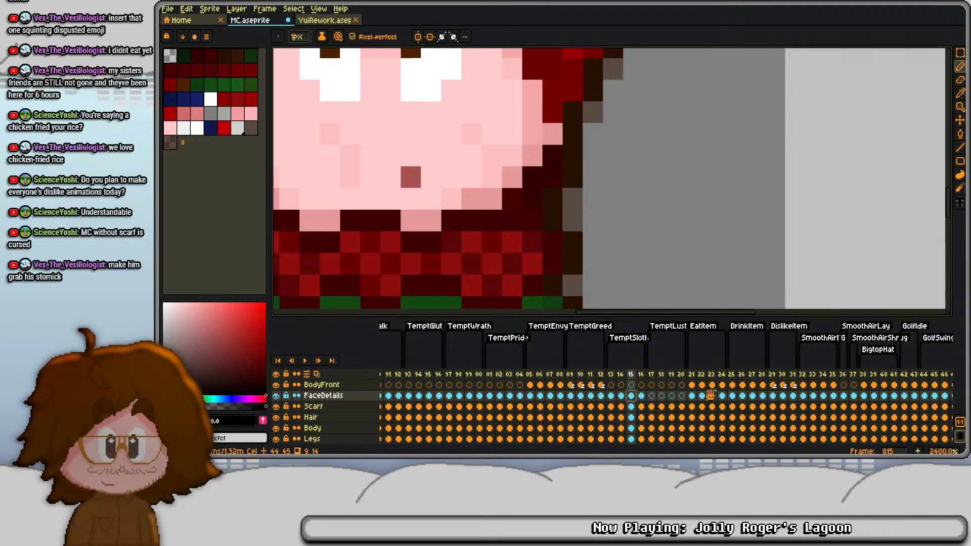
click(710, 395)
click(700, 396)
key(i)
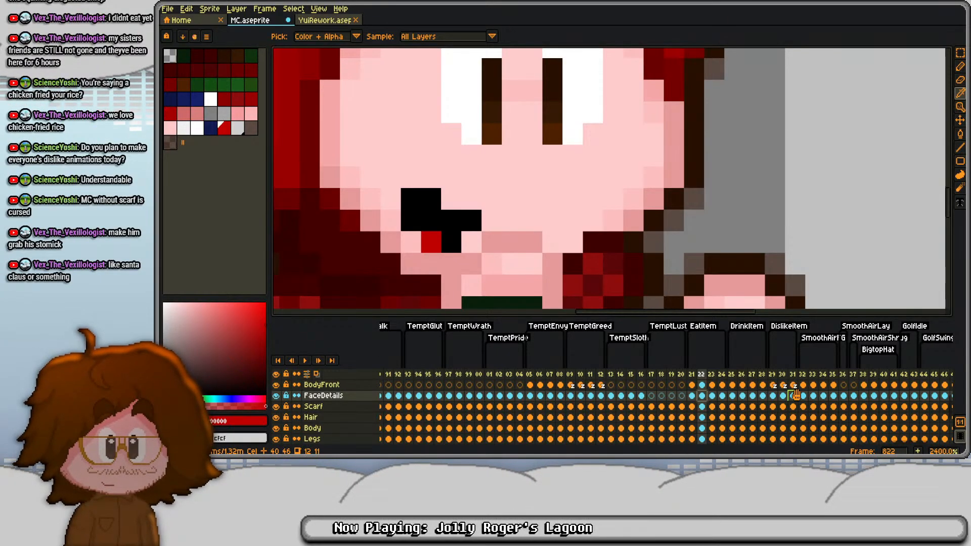
click(792, 396)
key(b)
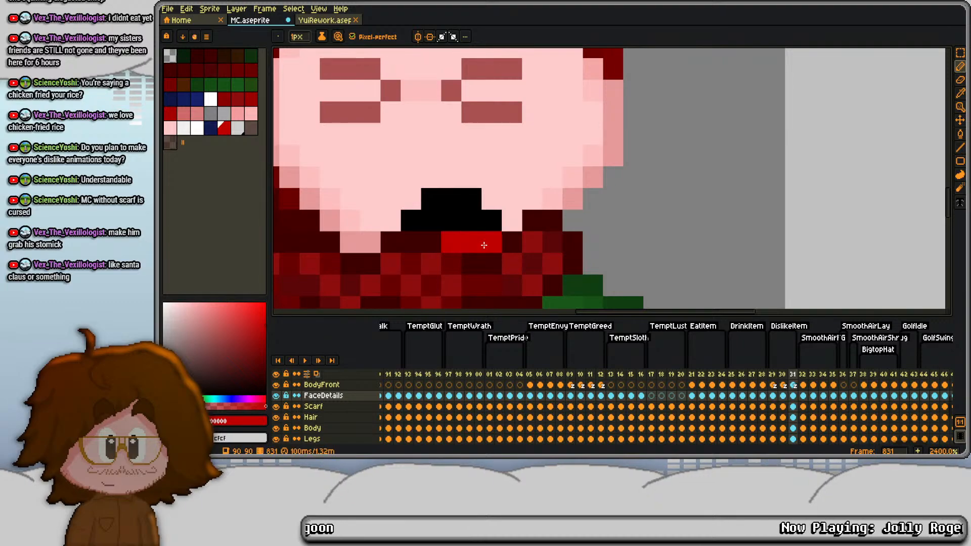
scroll(484, 246, down, 6)
scroll(483, 202, up, 2)
scroll(481, 178, down, 4)
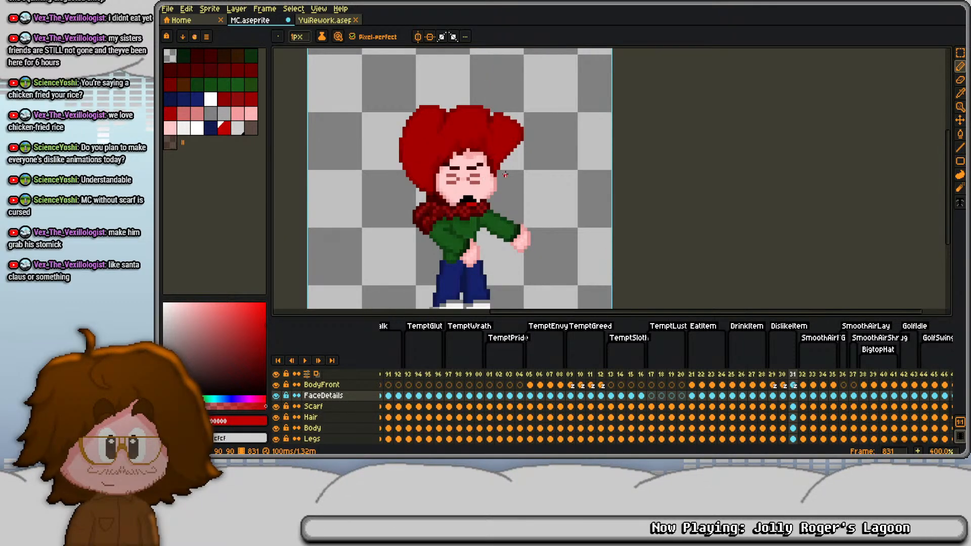
scroll(505, 174, down, 1)
- Nudge the arm on the BodyBack layer of frame 831 one pixel down and one pixel left
key(alt+Down)
key(alt+Down)
key(alt+Down)
key(alt+Down)
key(alt+Down)
key(alt+Down)
key(alt+Down)
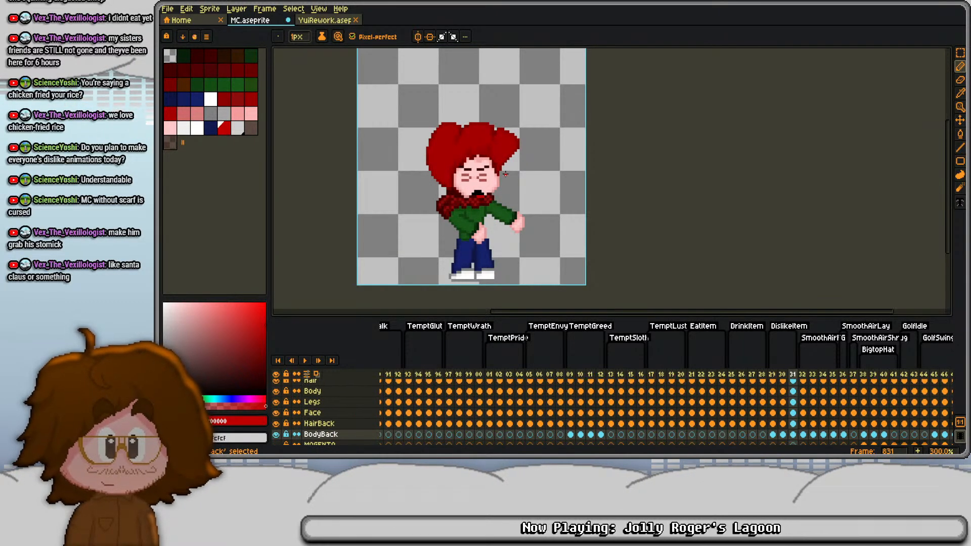
key(ctrl+a)
key(ctrl+t)
key(Down)
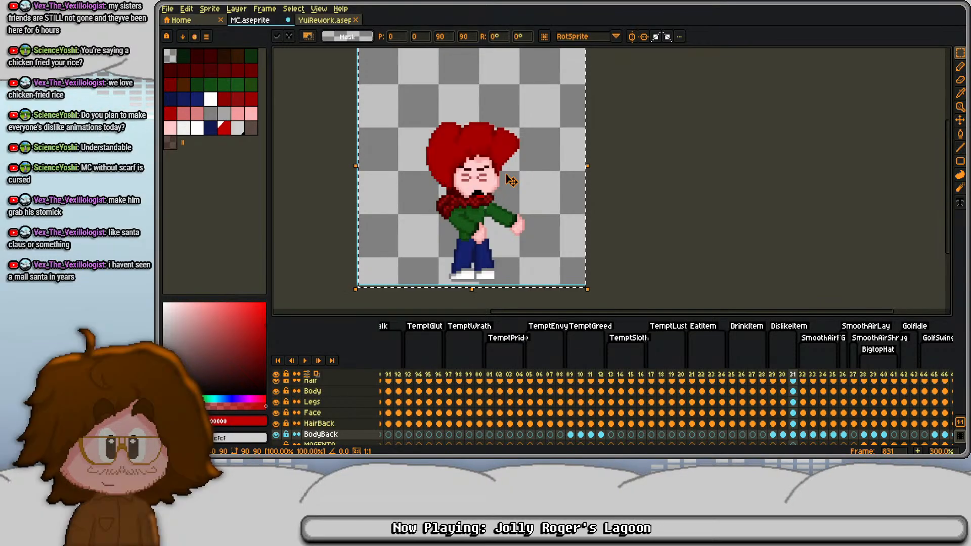
key(Return)
- Nudge the arm on the BodyFront layer of frame 831 one pixel right
key(alt+Up)
key(alt+Up)
key(alt+Up)
key(alt+Up)
key(alt+Up)
key(alt+Up)
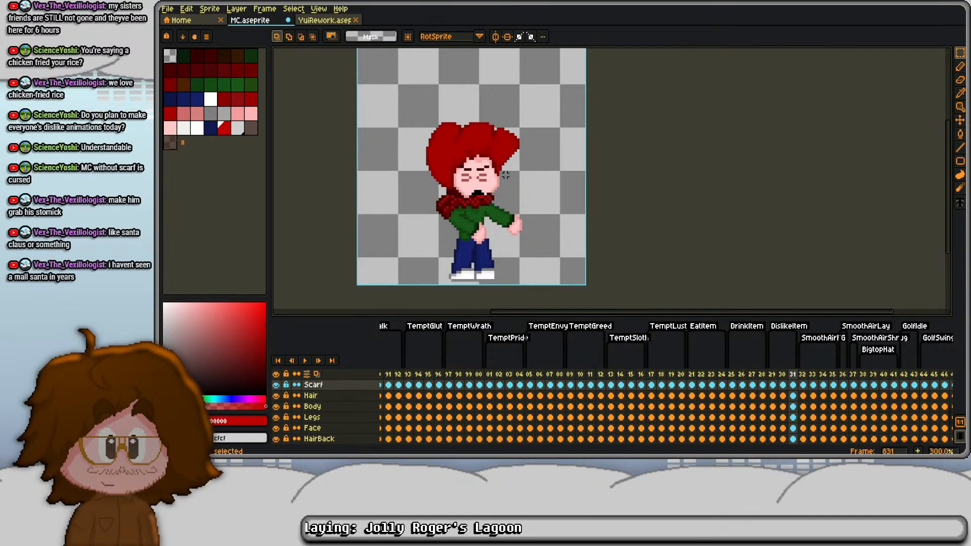
key(alt+Up)
key(alt+Down)
key(ctrl+a)
key(Right)
key(ctrl+d)
- Flip back and forth through the first DislikeItem frames, 829 to 831, to check the arm and head motion
key(Left)
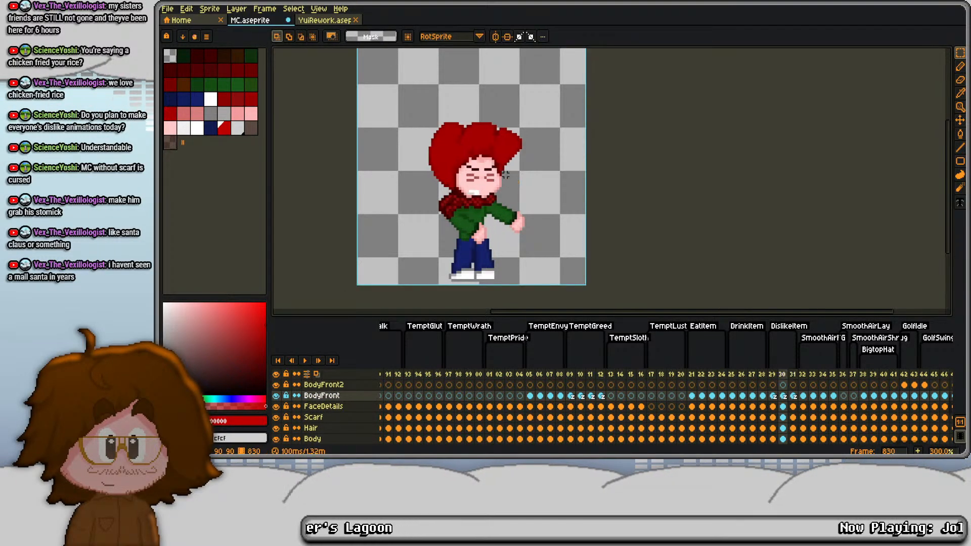
key(Left)
key(Right)
key(Right)
key(Right)
key(Left)
key(Left)
key(Left)
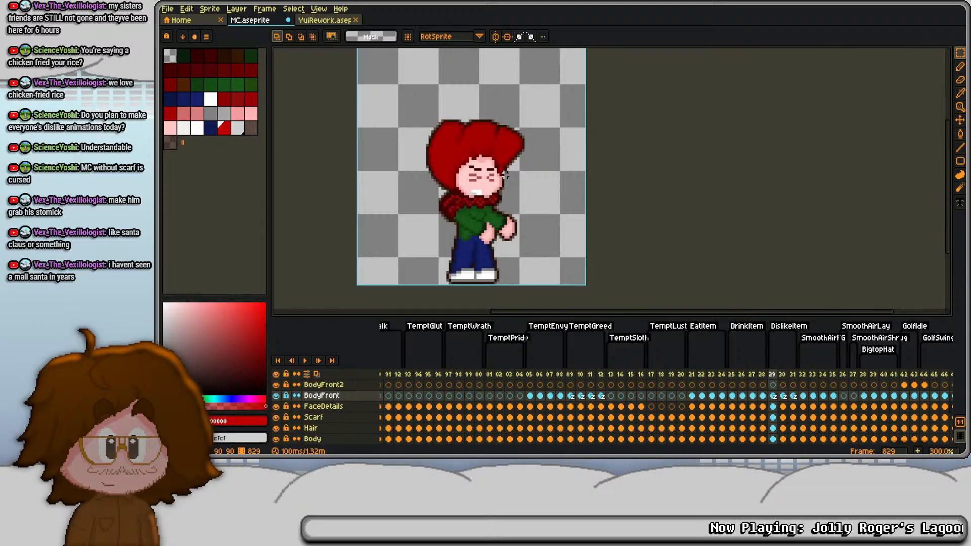
key(Right)
key(Right)
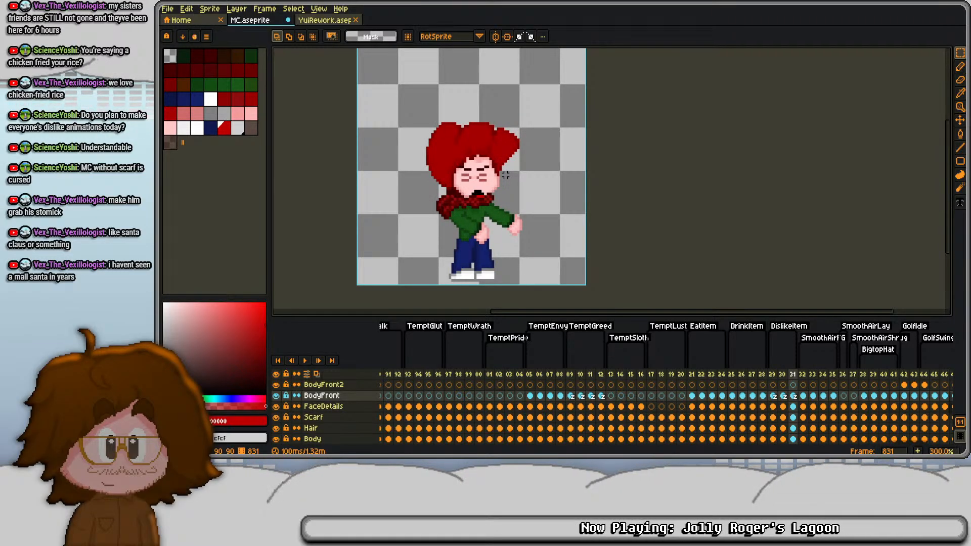
- Add frame 832 as a copy of frame 831 and shift its scarf down one pixel
key(alt+n)
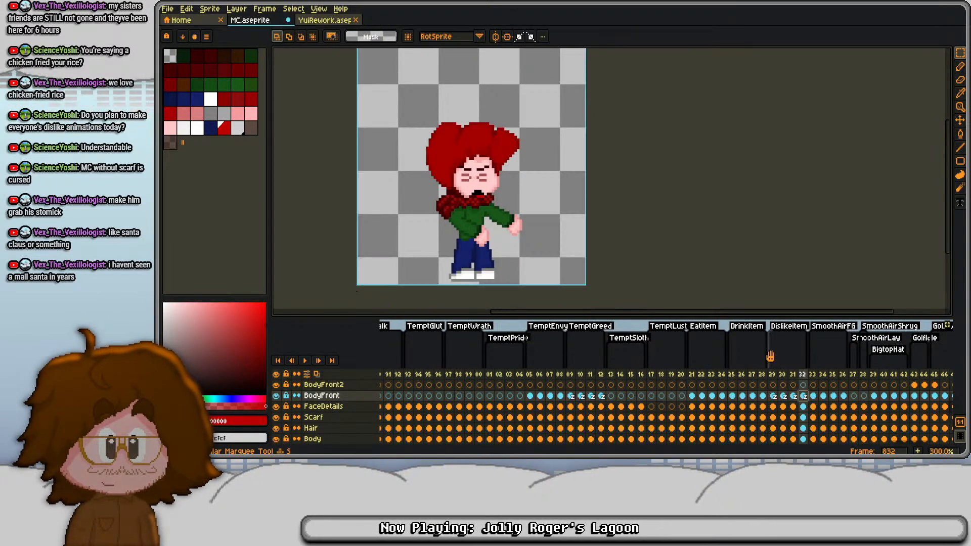
key(Down)
key(Down)
key(Down)
key(Down)
key(Down)
key(Down)
key(Down)
key(Down)
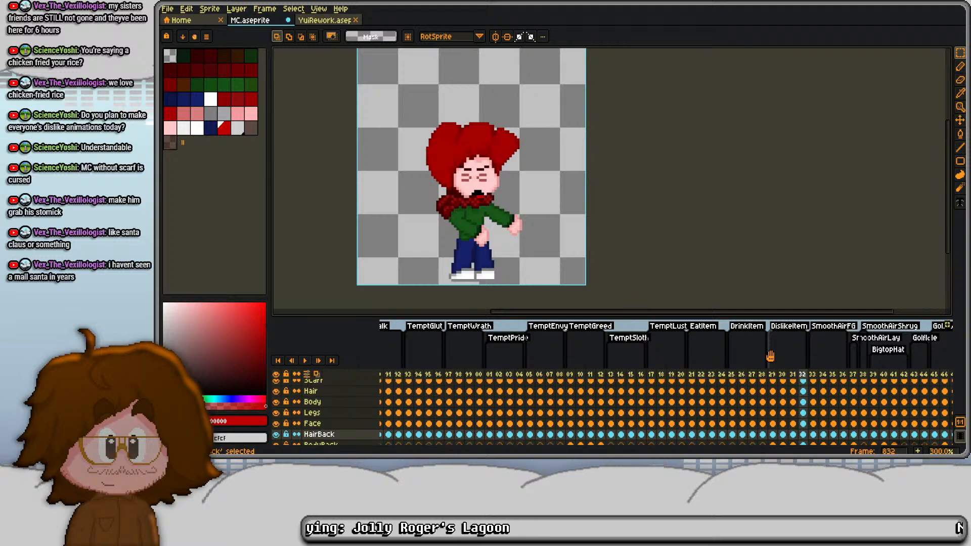
scroll(804, 414, up, 3)
click(809, 402)
key(ctrl+a)
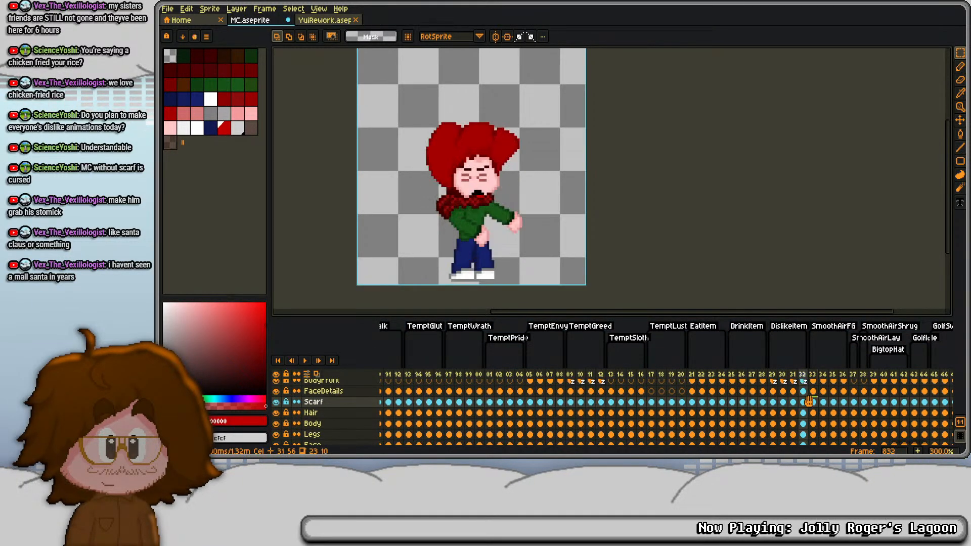
key(Up)
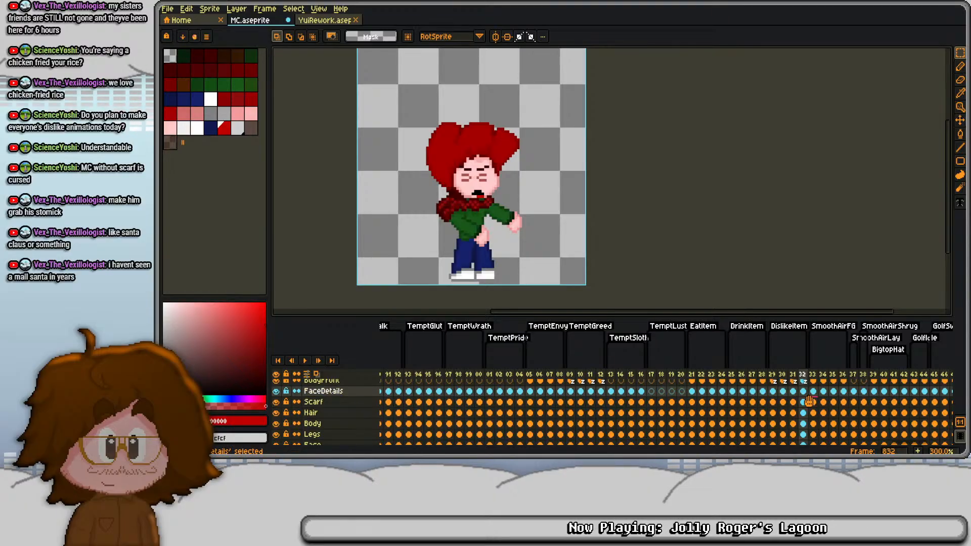
- Shift the head on frame 832 one pixel left across the FaceDetails, Hair, Face and HairBack layers
key(Up)
key(ctrl+d)
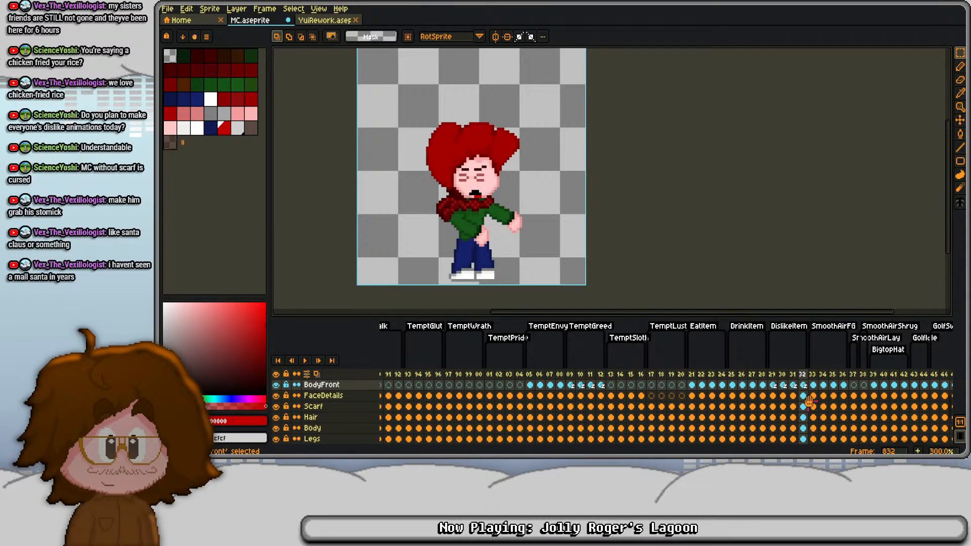
key(Down)
key(Down)
key(Down)
key(Down)
key(Down)
key(Down)
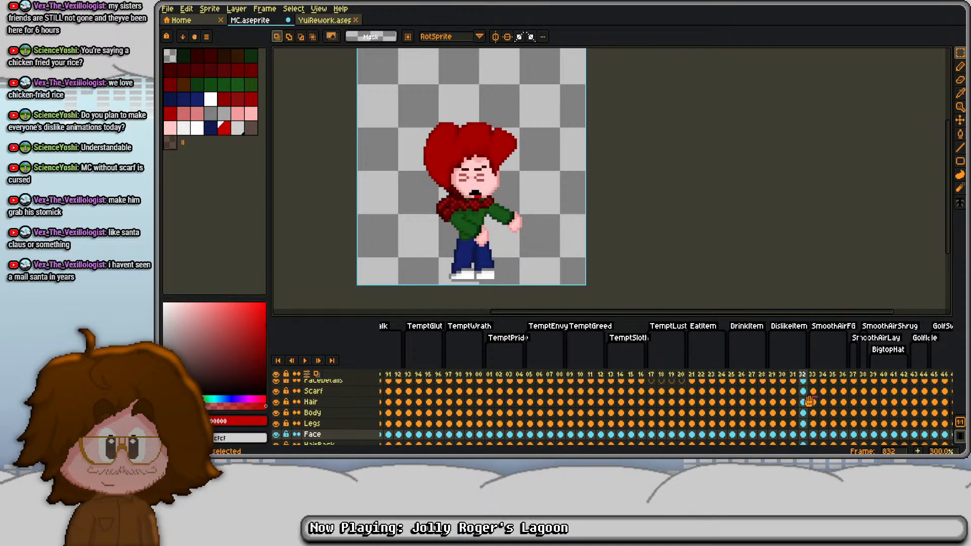
key(ctrl+a)
key(Left)
key(ctrl+d)
key(Down)
key(Down)
- Shift the FaceDetails cel on frame 832 one more pixel left
key(Up)
key(Up)
key(Up)
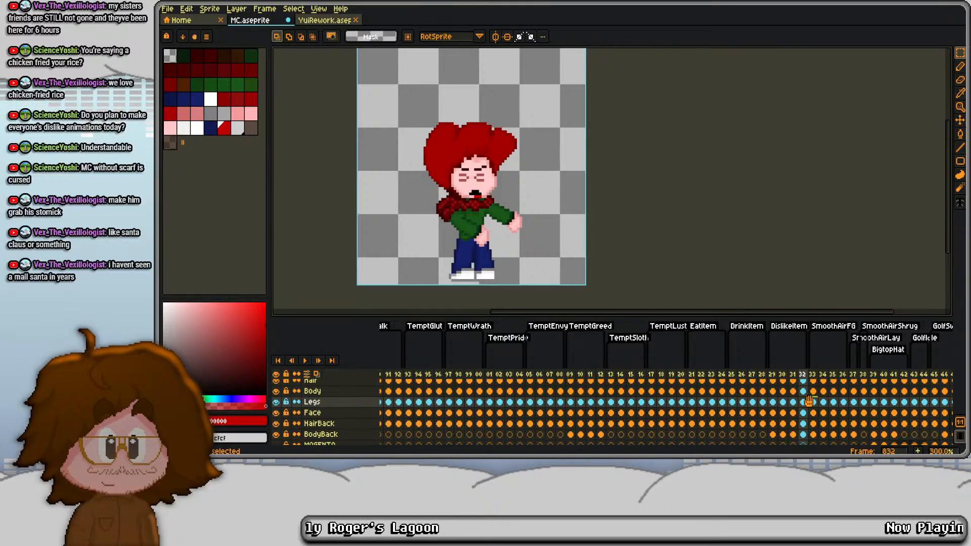
key(Up)
key(Up)
key(Up)
key(Up)
key(ctrl+a)
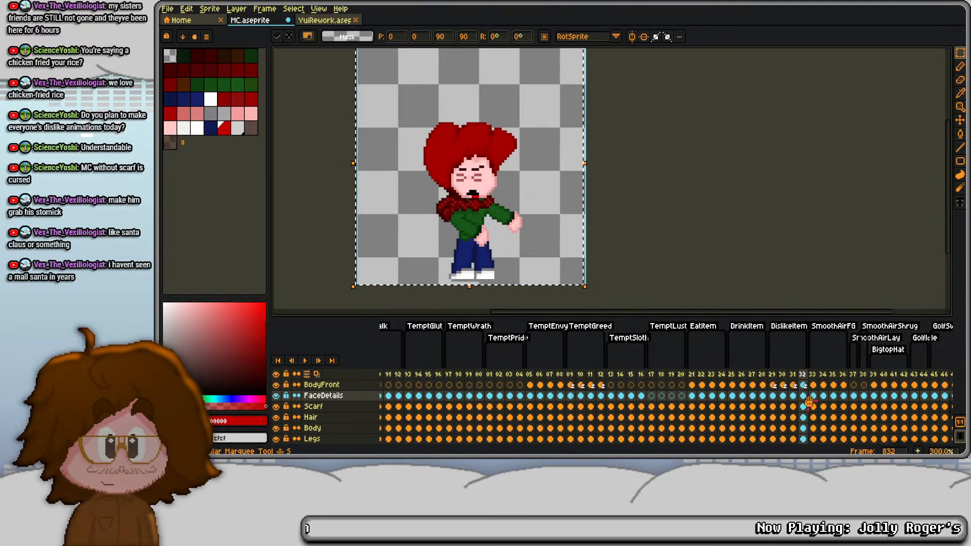
key(ctrl+d)
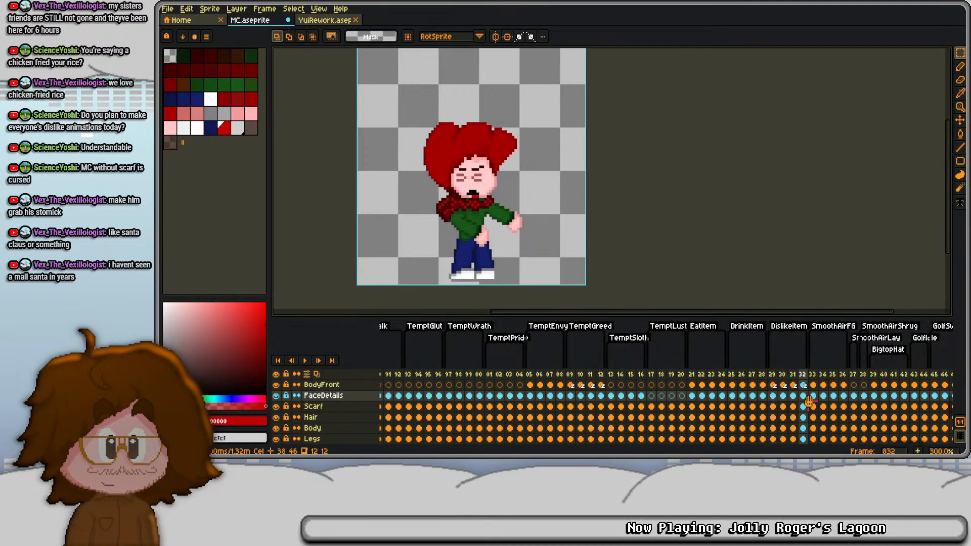
- Repaint the mouth's lowest row on frame 832 with three black pixels and a two-pixel red tongue beside them
scroll(455, 198, up, 6)
key(i)
click(562, 163)
key(b)
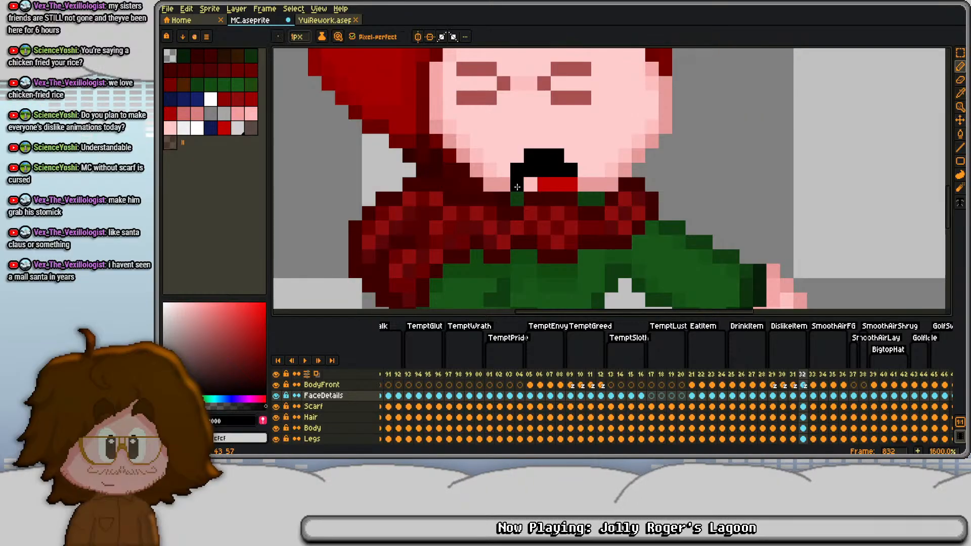
alt+click(566, 179)
click(561, 196)
key(ctrl+z)
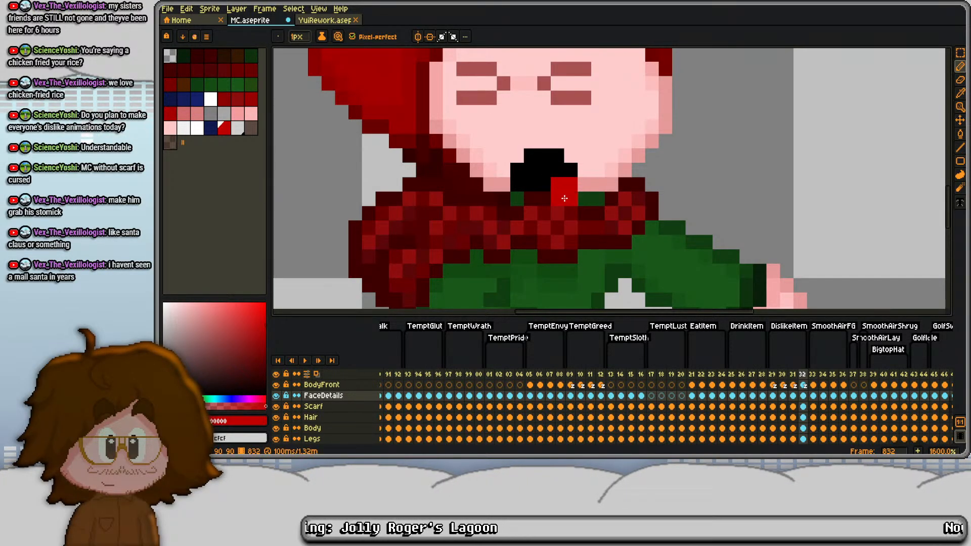
- Flip repeatedly through frames 829 to 832 to review how the disgusted head movement plays
scroll(564, 198, down, 4)
key(Left)
key(Left)
key(Left)
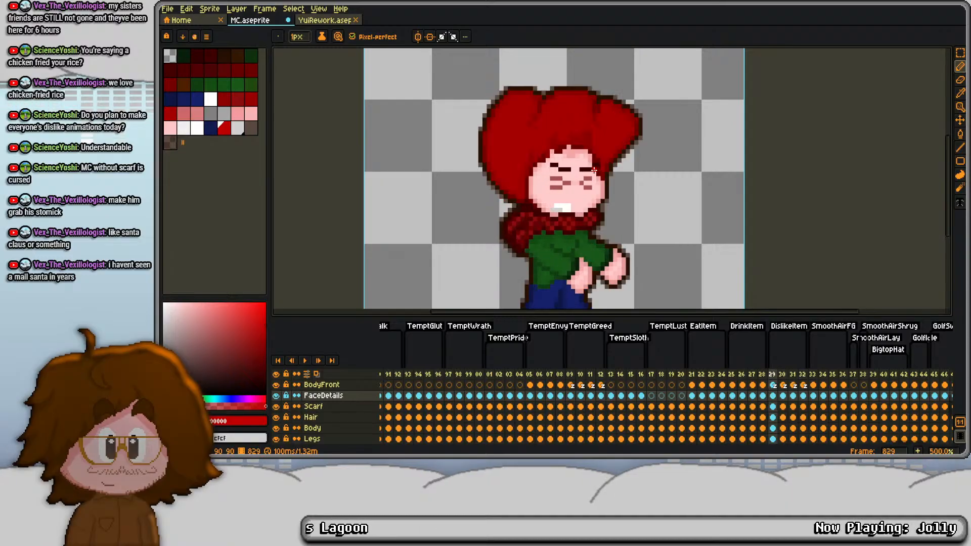
key(Right)
key(Right)
key(Right)
key(Left)
key(Left)
key(Left)
key(Right)
key(Right)
key(Right)
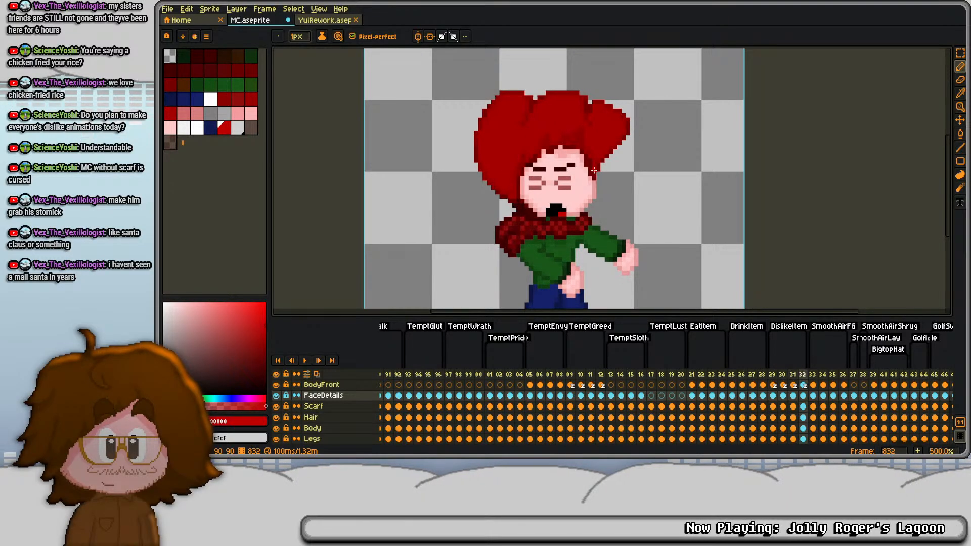
- Add frame 833 as a copy of frame 832 and select the eyes and eyebrows on its FaceDetails cel
key(alt+n)
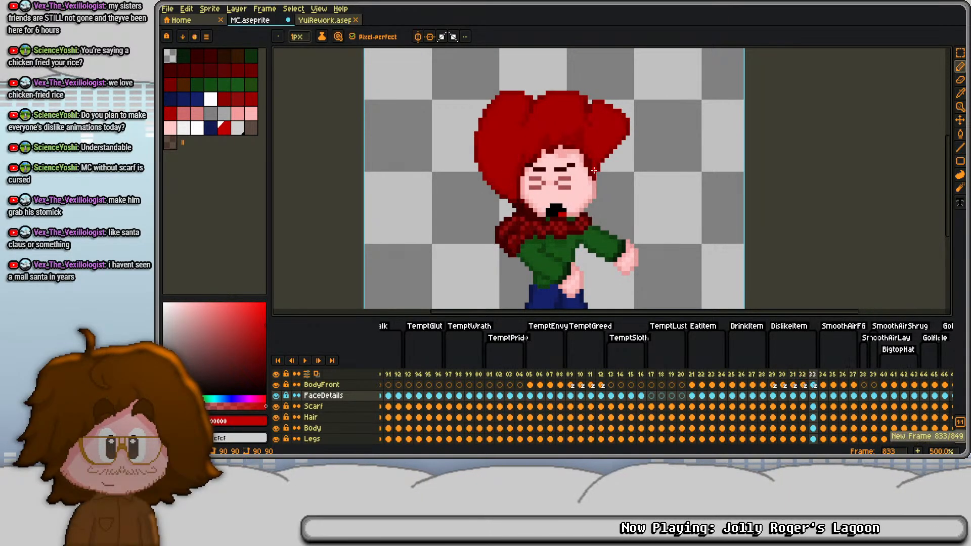
click(818, 385)
click(814, 405)
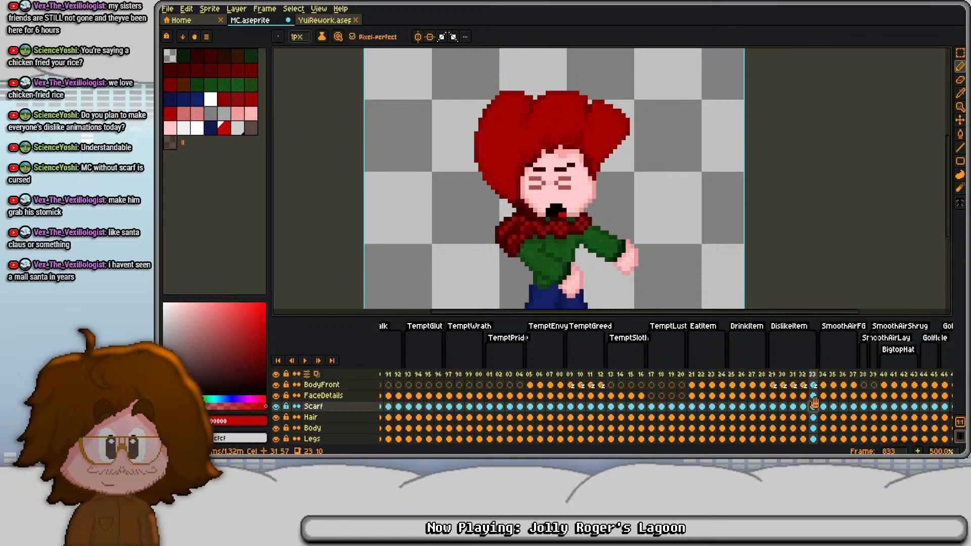
click(815, 396)
key(m)
drag(509, 136, 611, 199)
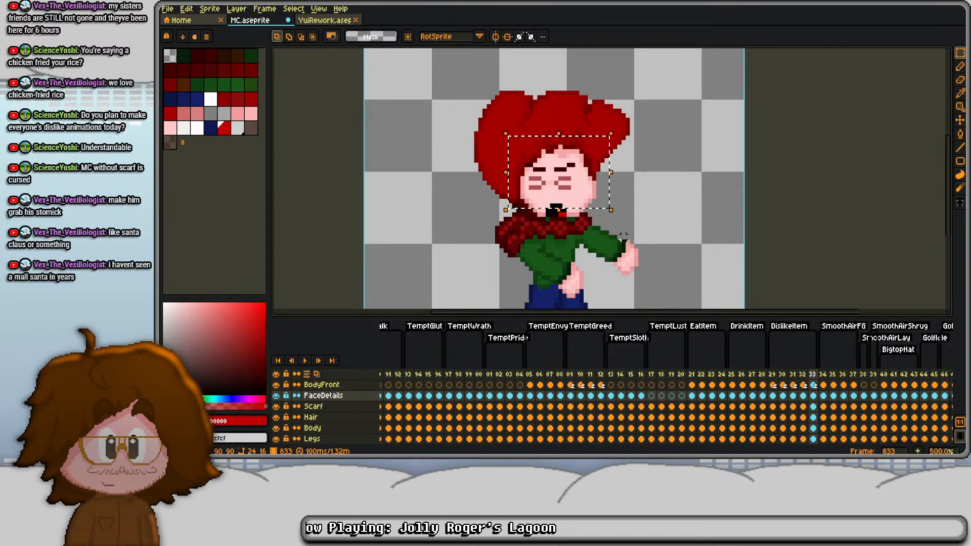
key(Return)
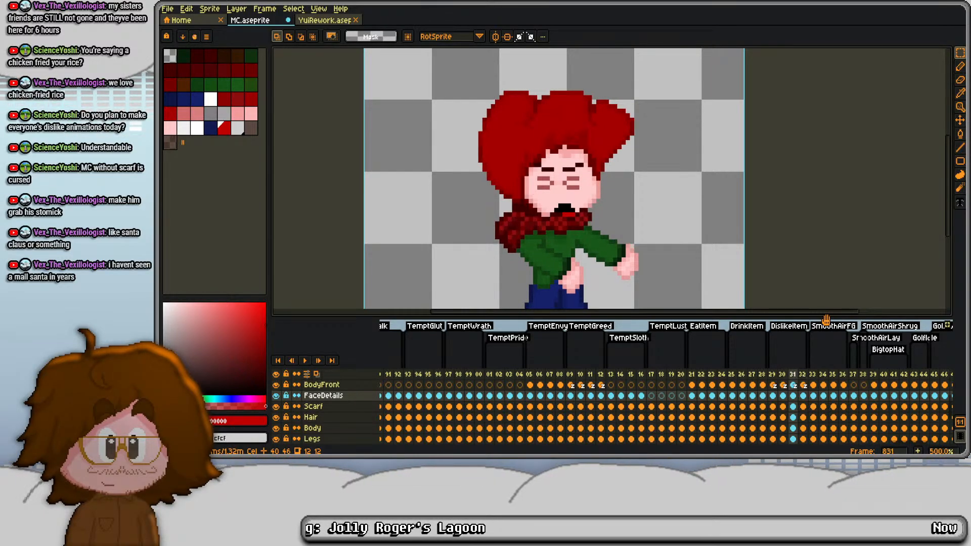
- Shift the arm on the BodyBack layer of frame 830 two pixels left
key(Down)
key(Down)
key(Down)
key(Down)
key(Down)
key(Down)
key(Down)
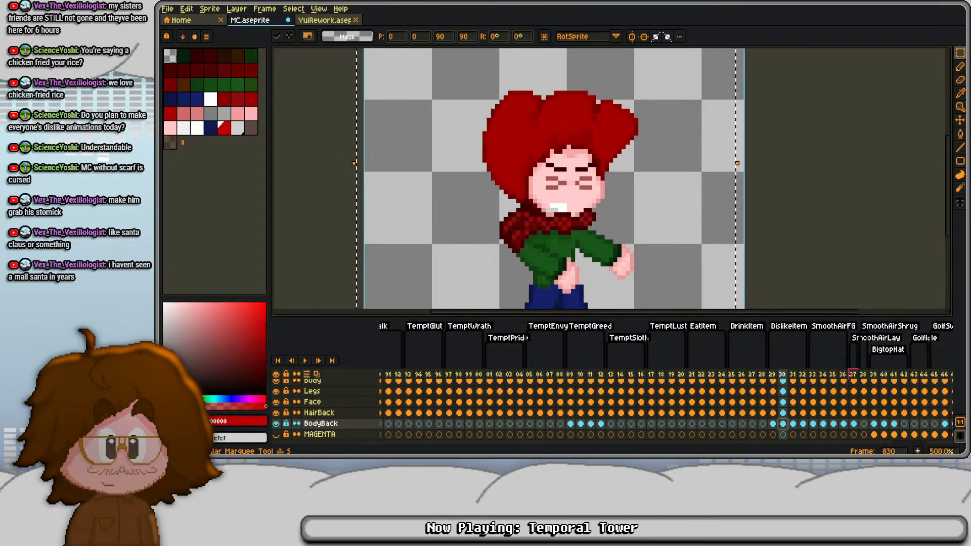
- Step through frames 828 to 832 to compare the transition from drinking into the dislike reaction
key(Left)
key(Right)
key(Right)
key(Right)
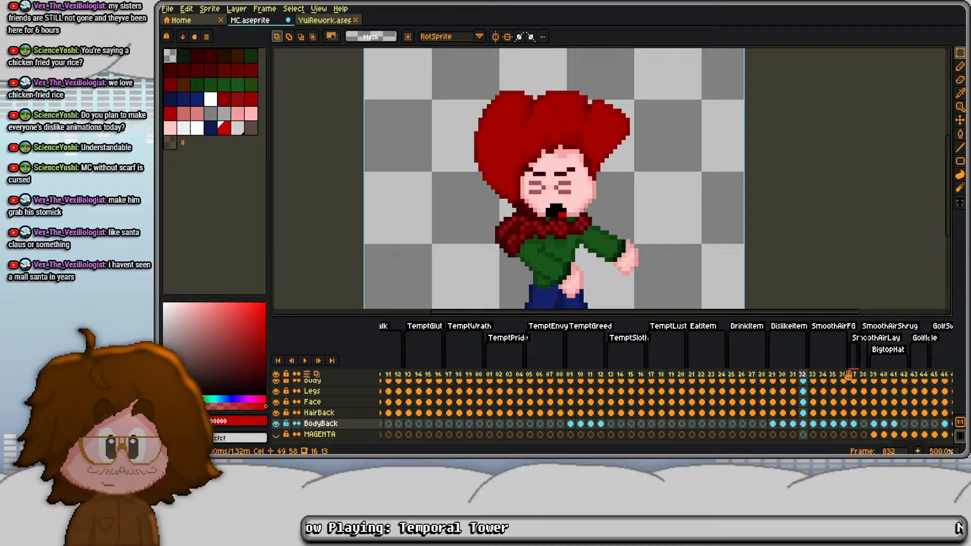
key(Left)
key(Left)
key(Left)
key(Left)
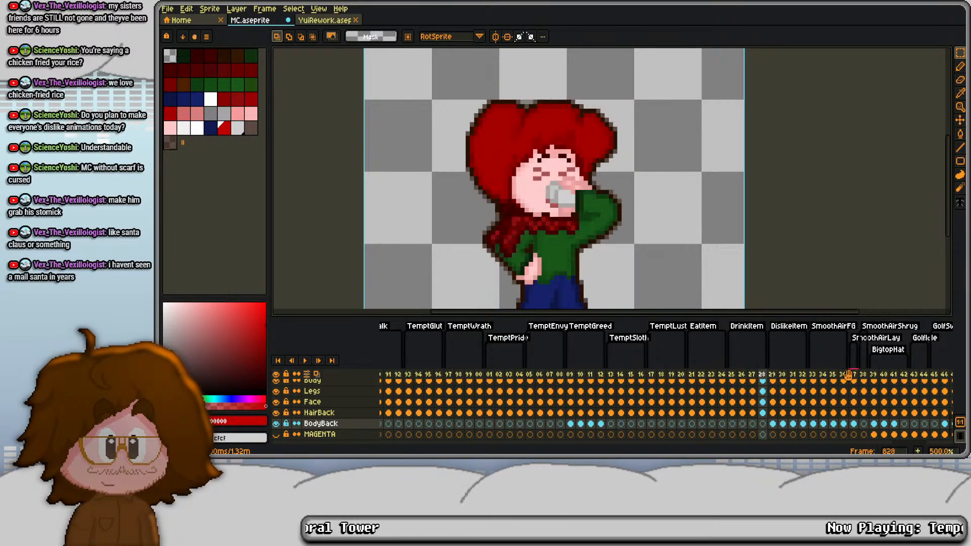
key(Right)
key(Right)
key(Right)
scroll(805, 391, up, 2)
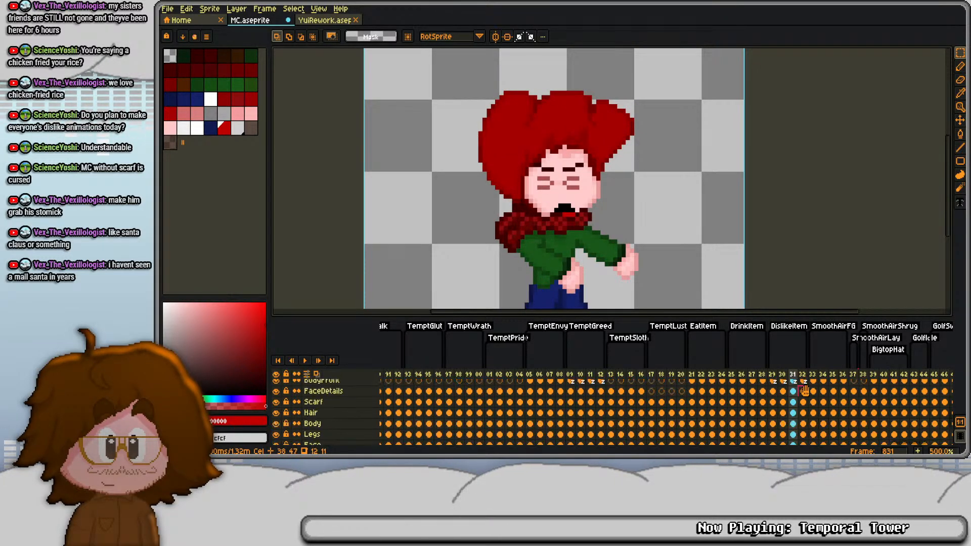
- Shift the lower forearm and hand on the BodyFront cel of frame 831 one pixel left
scroll(796, 389, up, 1)
click(794, 402)
scroll(541, 221, up, 4)
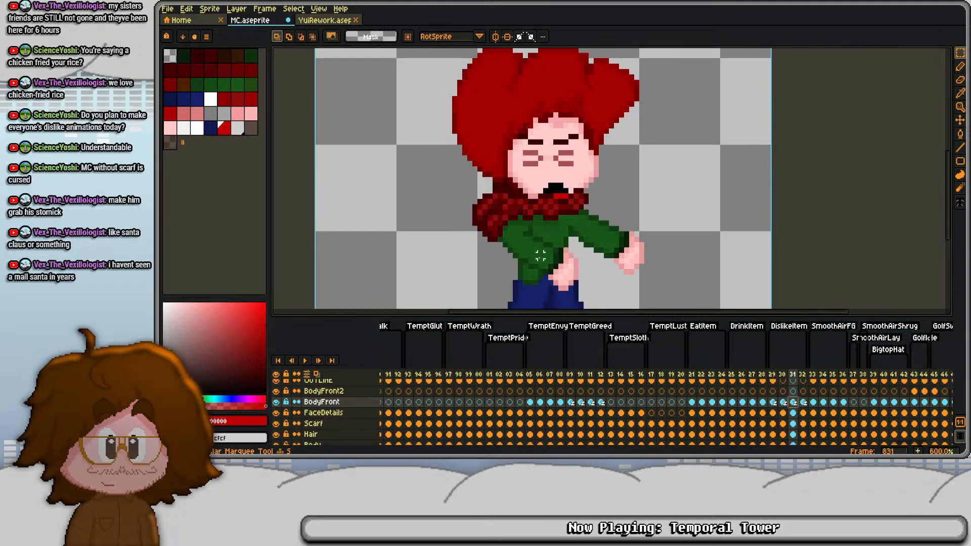
drag(541, 220, 623, 318)
drag(626, 266, 641, 191)
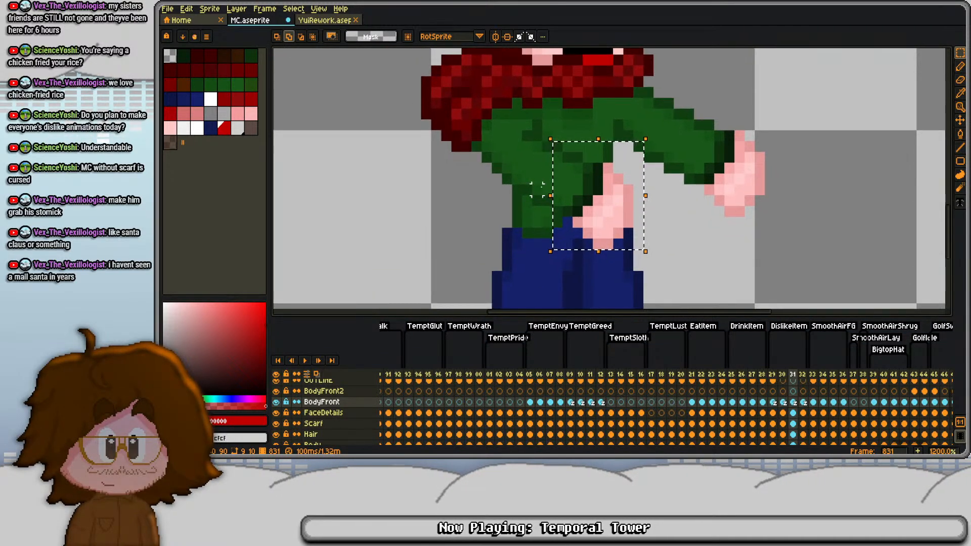
key(ctrl+d)
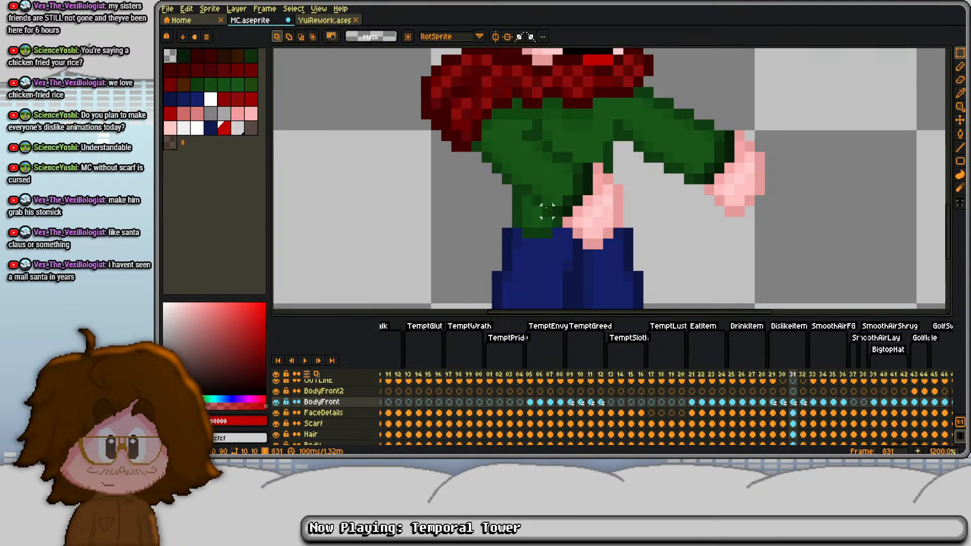
- Shift the hand and forearm on the BodyFront cel of frame 832 left by two pixels, in two one-pixel passes
key(period)
drag(550, 151, 655, 262)
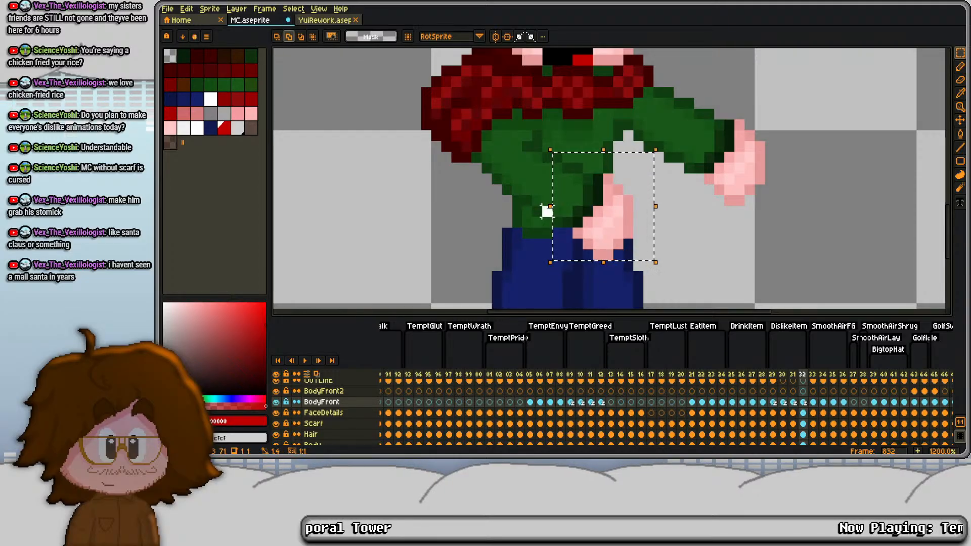
key(Left)
key(ctrl+d)
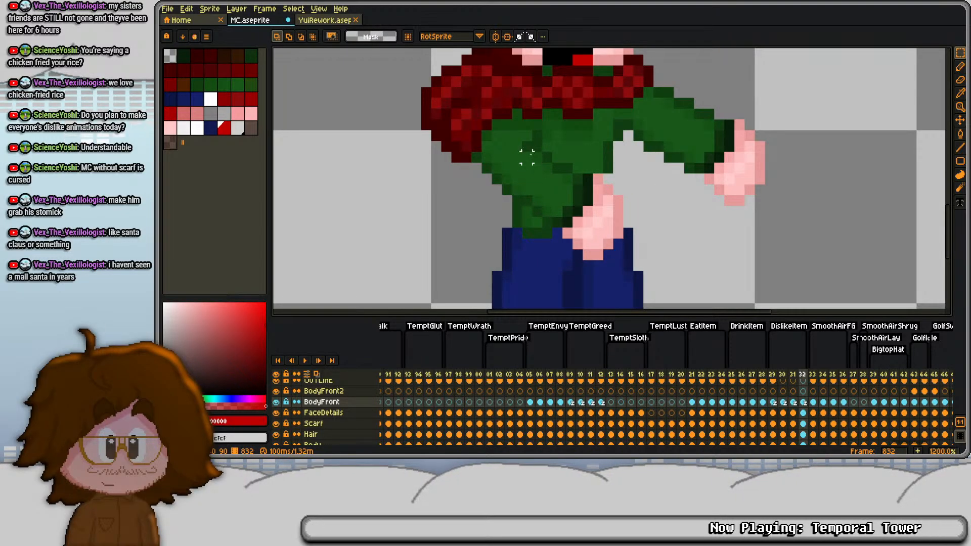
drag(527, 157, 639, 284)
key(Left)
key(ctrl+d)
key(i)
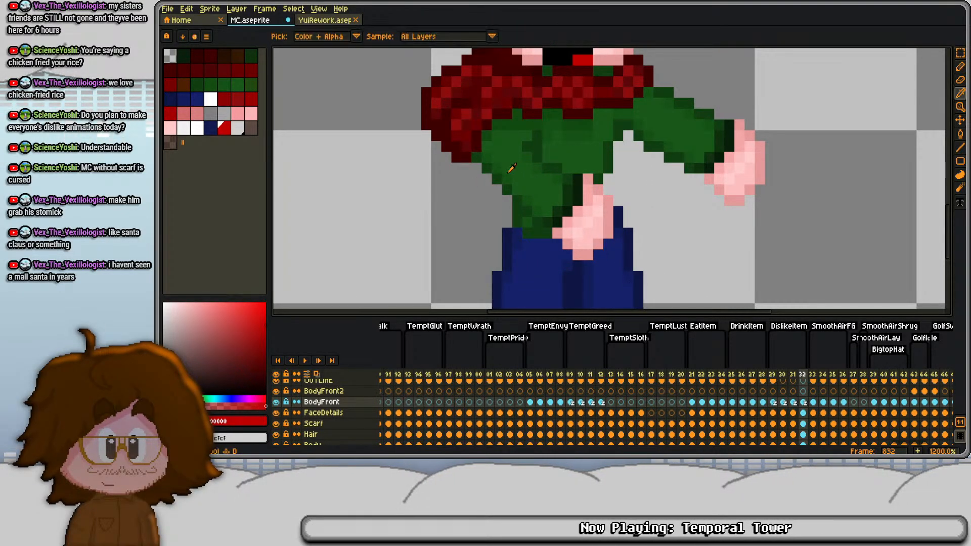
- Play the DislikeItem animation and step through frames 829 to 831 to check the repositioned hand
click(511, 168)
key(b)
key(Return)
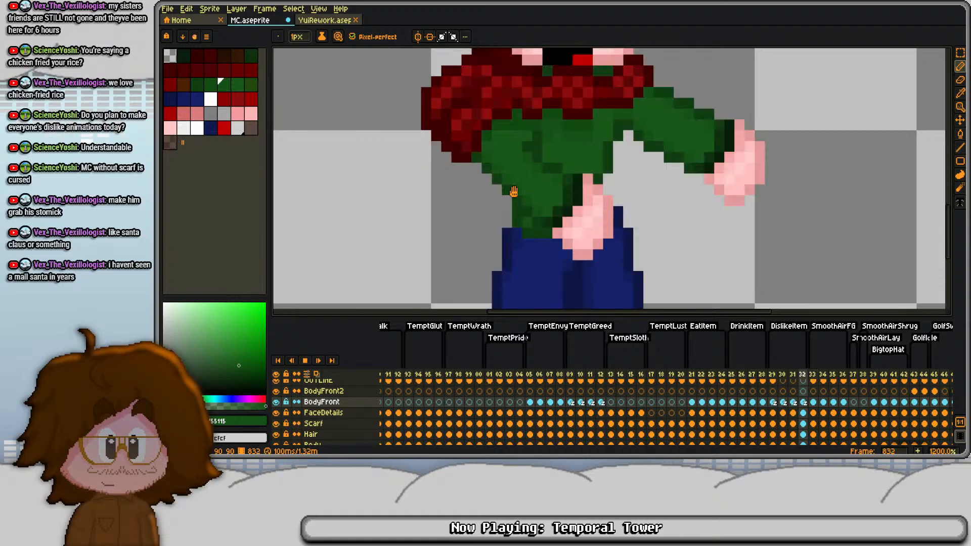
scroll(513, 191, down, 3)
key(Return)
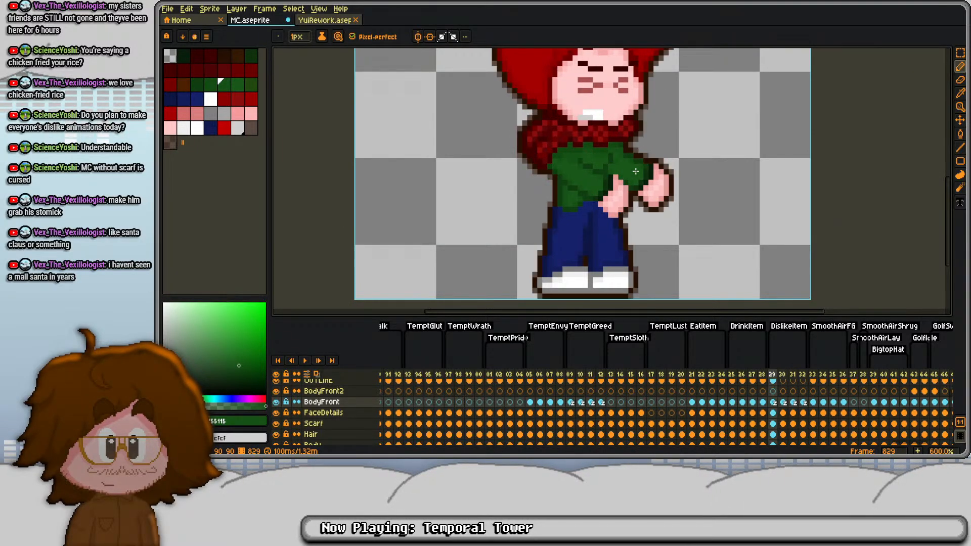
key(Right)
- Move the BodyFront arm on frame 832 two pixels left and one down, filling the gap in the sleeve with green shades
key(Right)
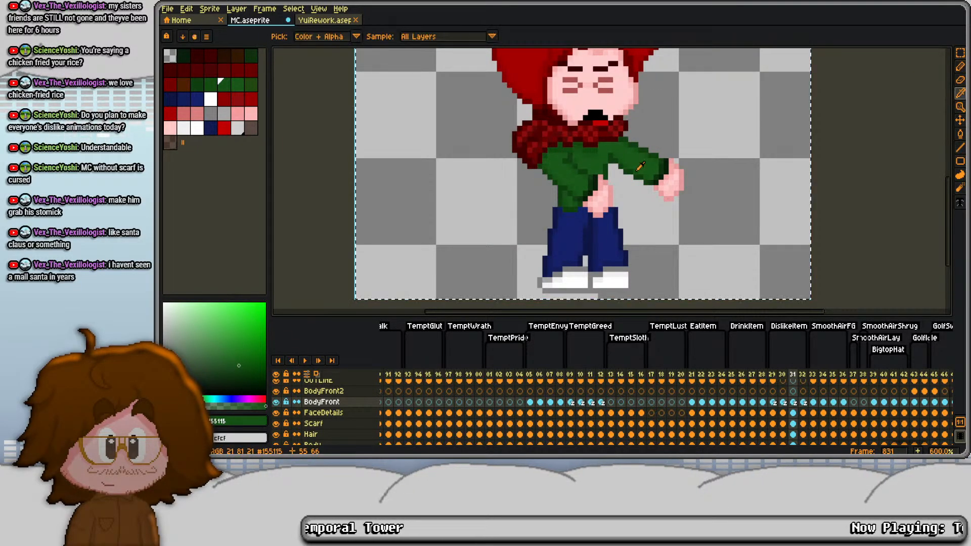
key(m)
key(Right)
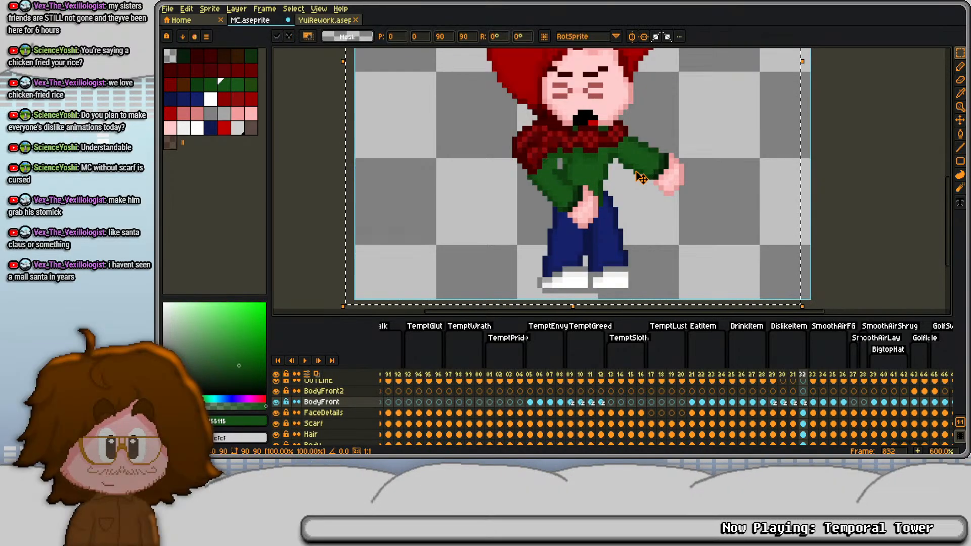
key(b)
scroll(521, 198, up, 3)
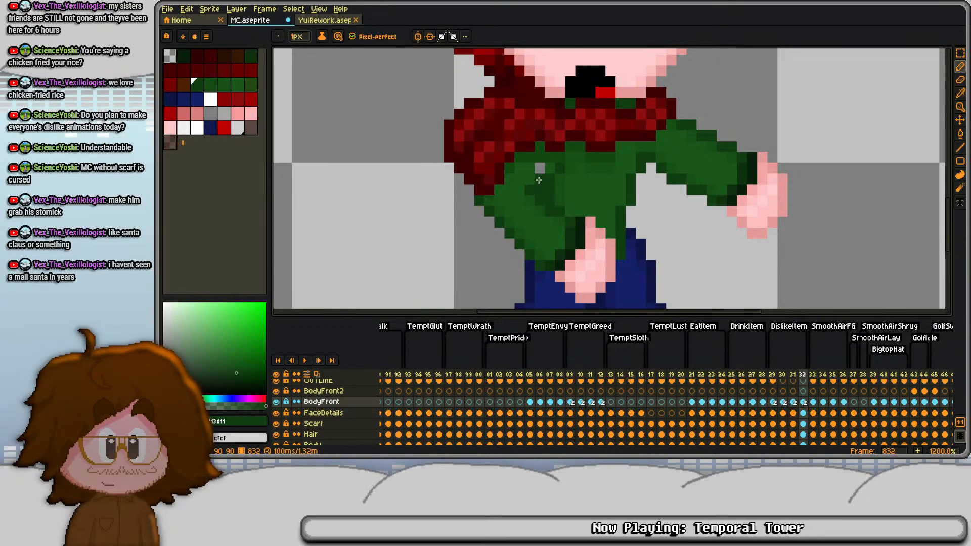
alt+click(534, 179)
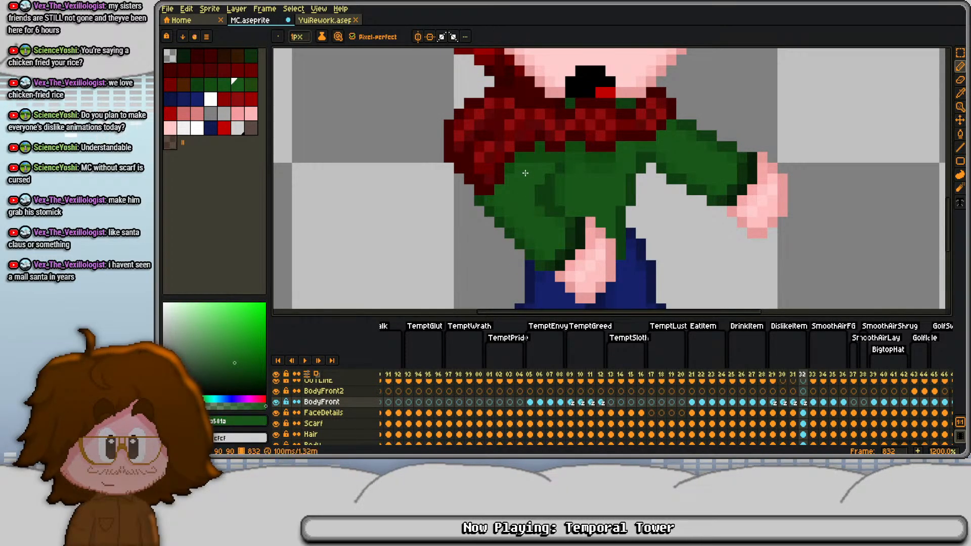
alt+click(525, 173)
- Replay the DislikeItem animation and step back and forth through frames 829 to 832 to compare the arm poses
scroll(612, 99, down, 3)
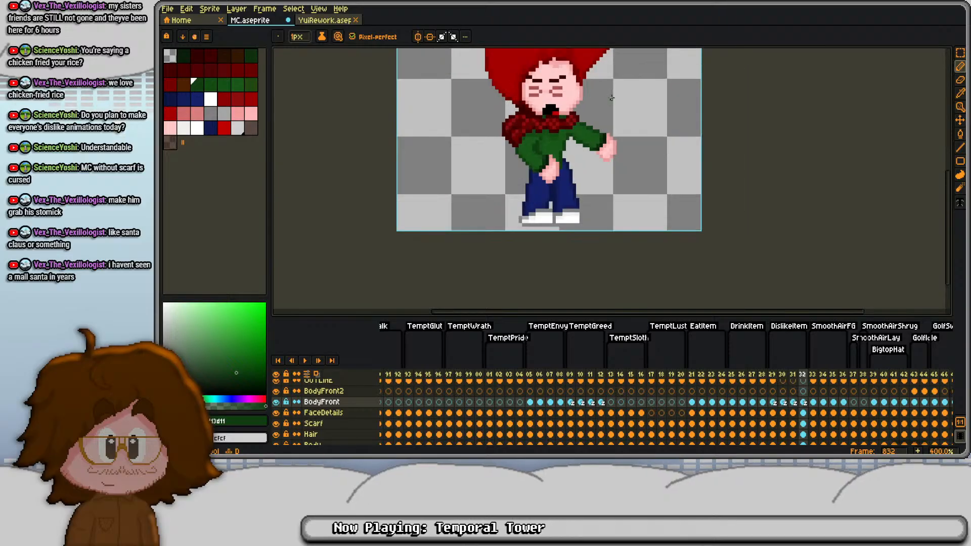
key(Return)
key(Return)
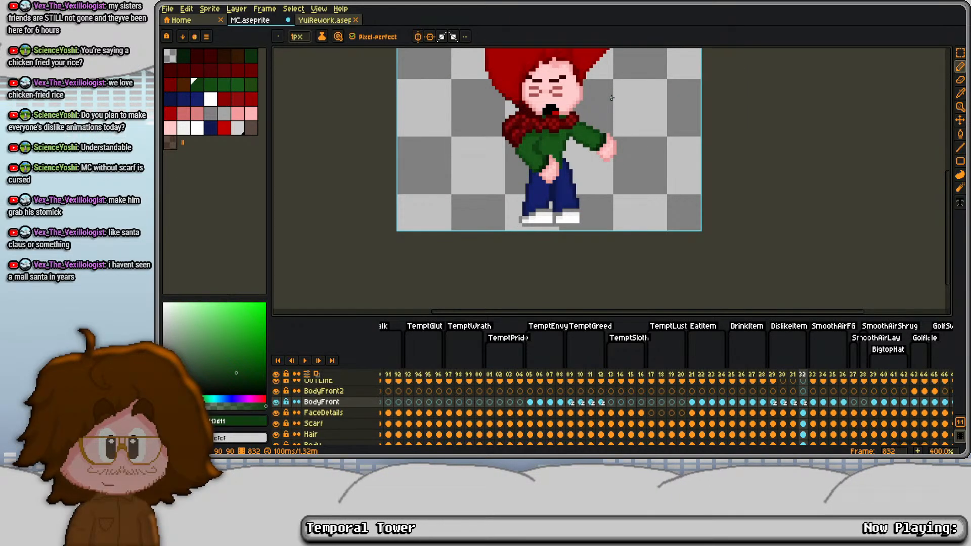
key(Left)
key(Left)
key(Left)
key(Right)
key(Right)
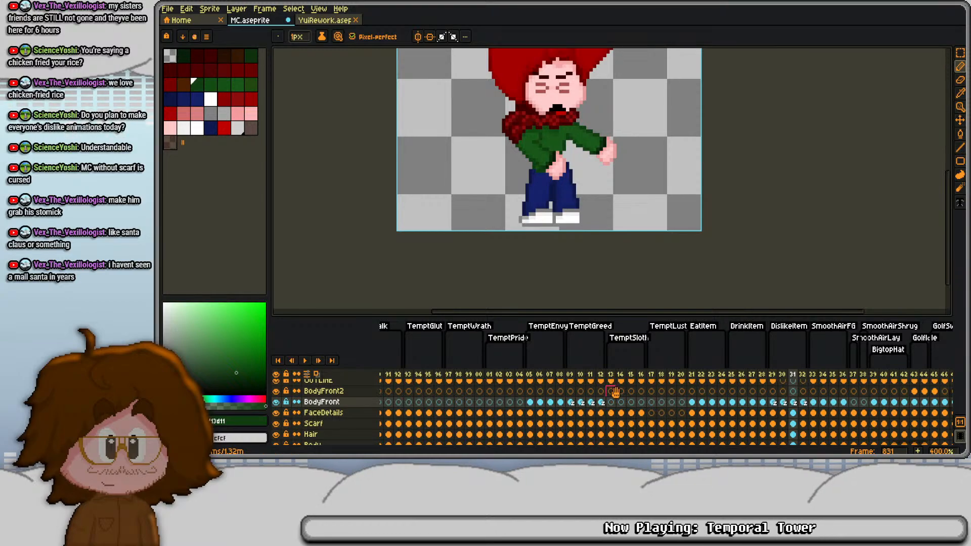
- Copy the Legs cel from frame 1 and paste it over the Legs cel of frame 831
key(Home)
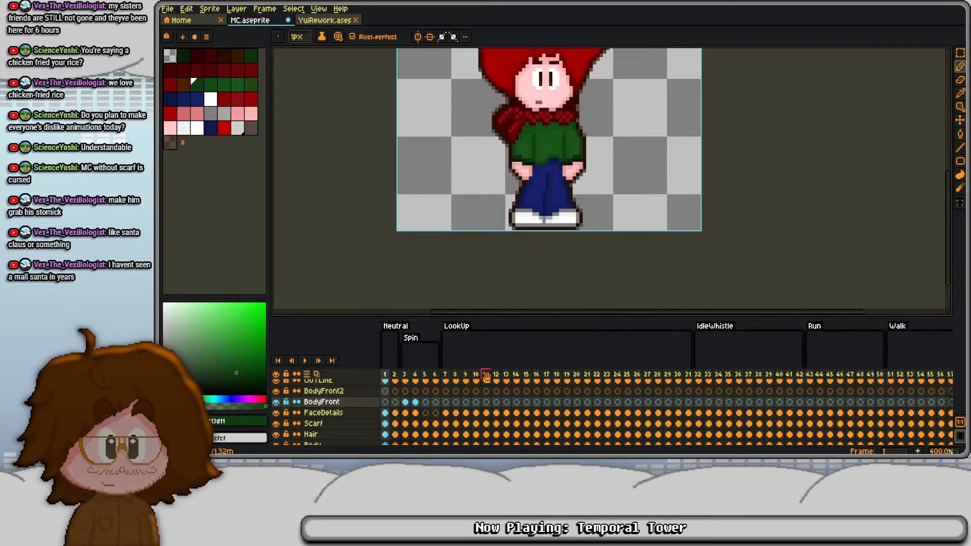
scroll(389, 416, down, 5)
click(387, 386)
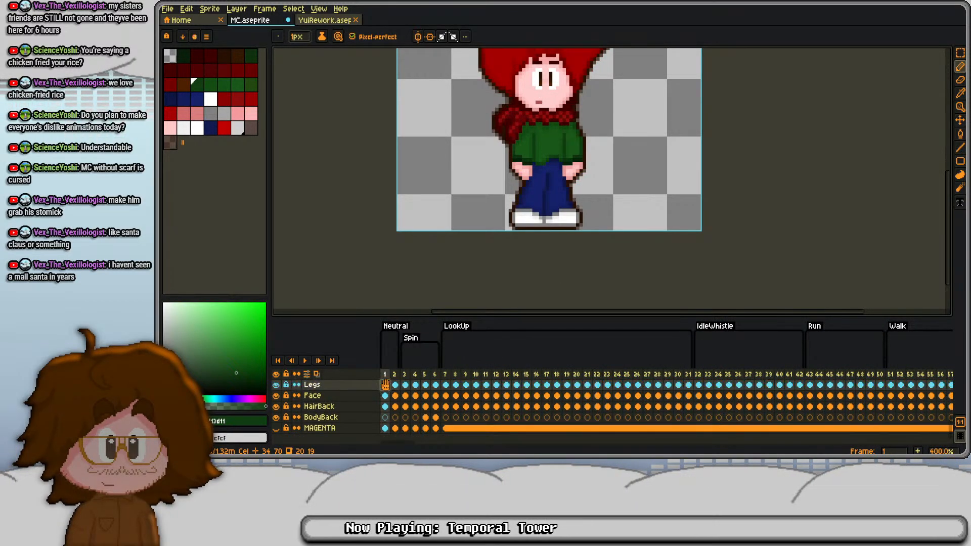
key(End)
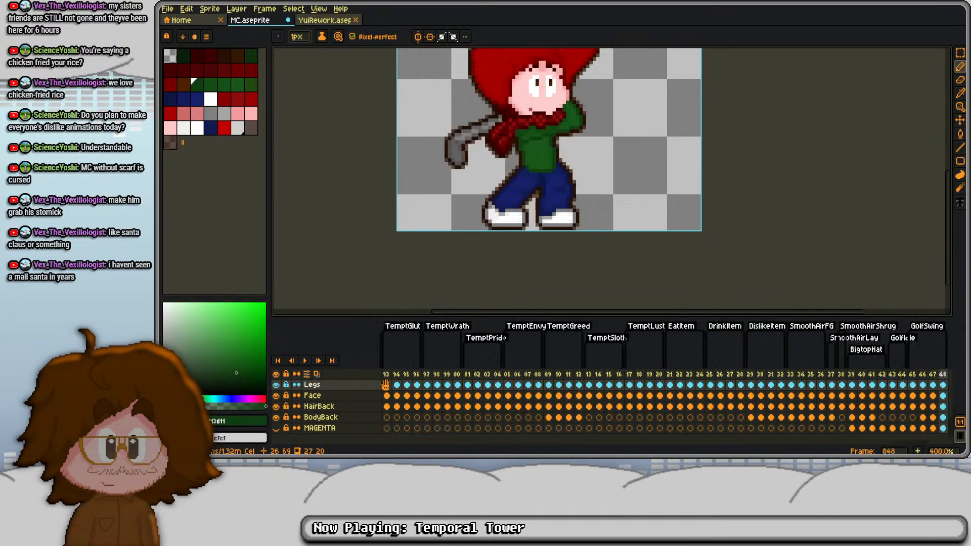
click(771, 395)
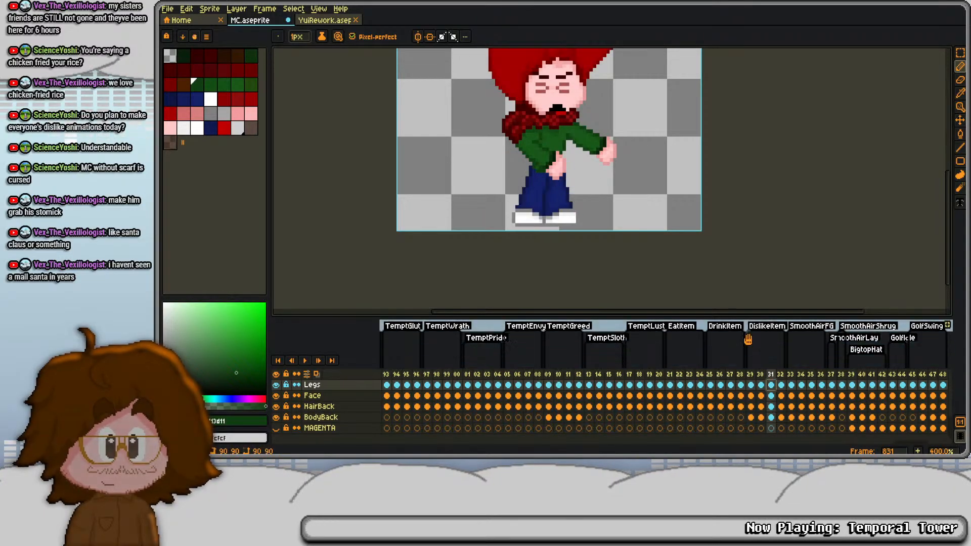
- Shift the pasted legs on frame 831 two pixels right
key(ctrl+a)
key(s)
key(Right)
key(Right)
key(ctrl+d)
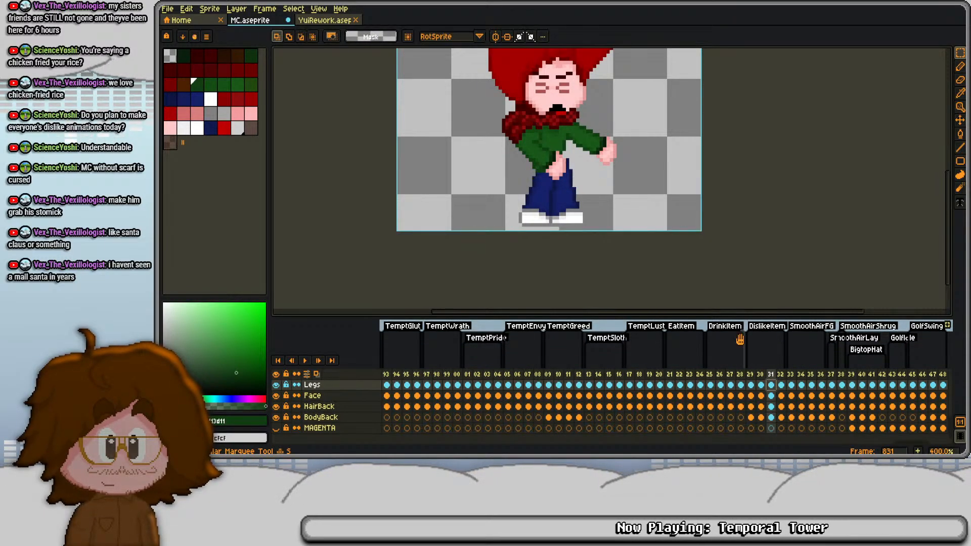
- Nudge the legs on frame 831 one pixel left, comparing them with frames 830 and 832
scroll(556, 165, up, 4)
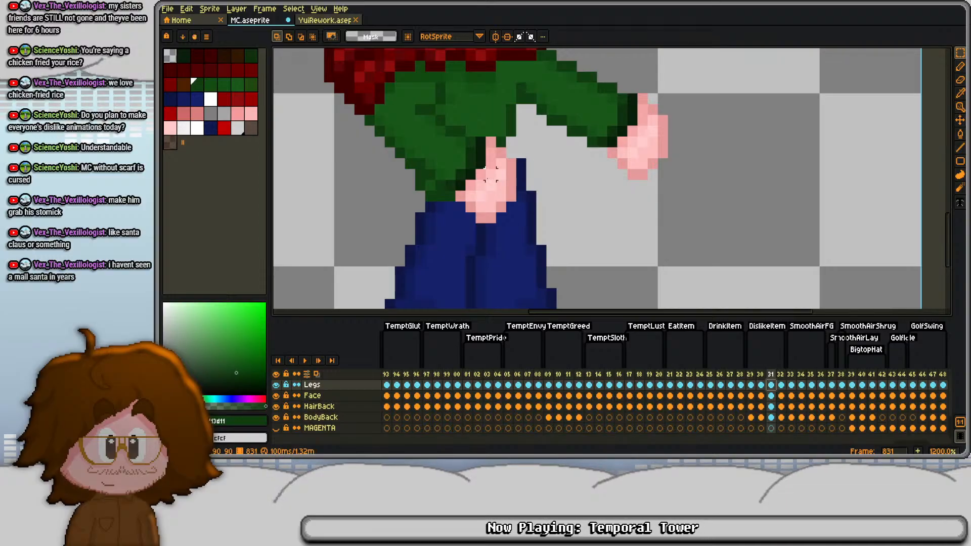
key(Left)
scroll(477, 169, down, 3)
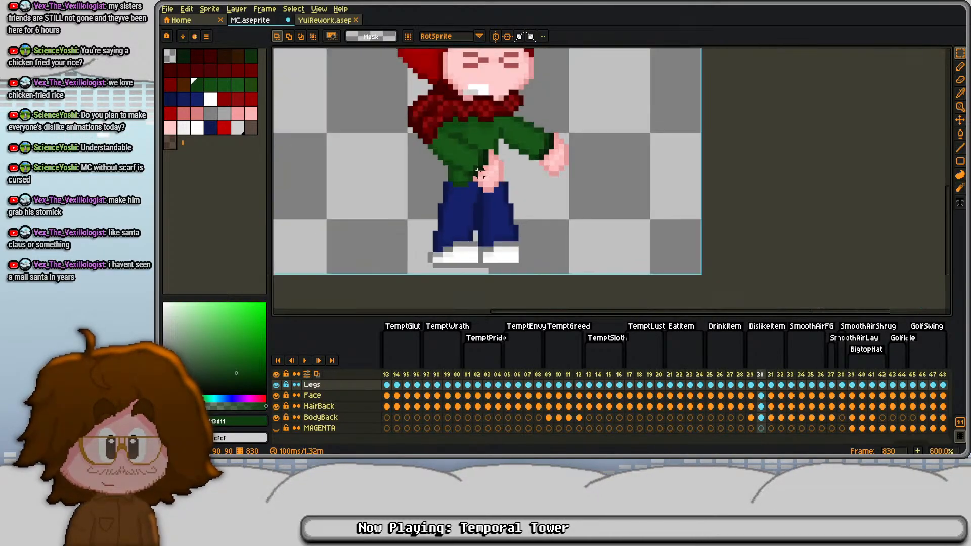
key(Right)
key(Left)
key(Right)
key(Right)
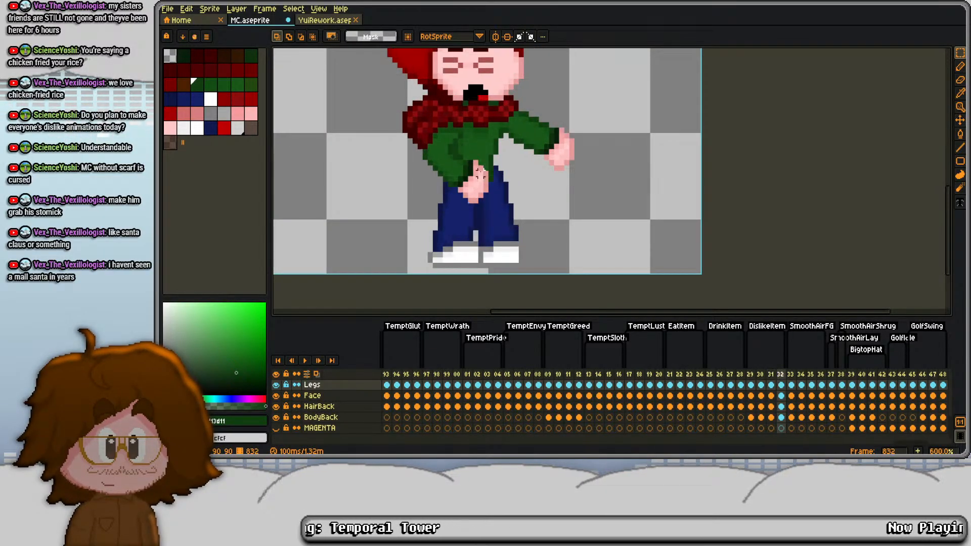
- Copy the Legs cel of frame 831 onto frame 832 and check the transition from frame 830
key(Left)
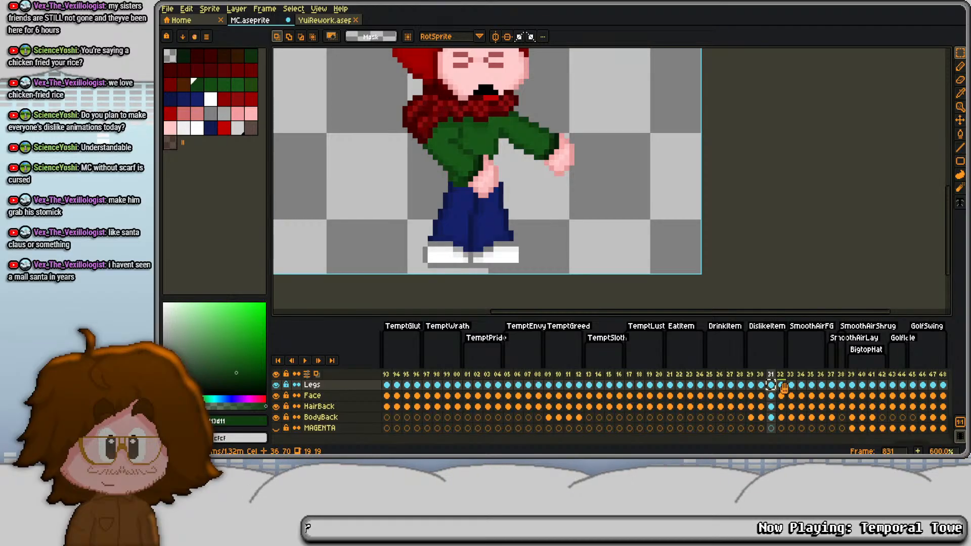
scroll(620, 260, down, 2)
key(Left)
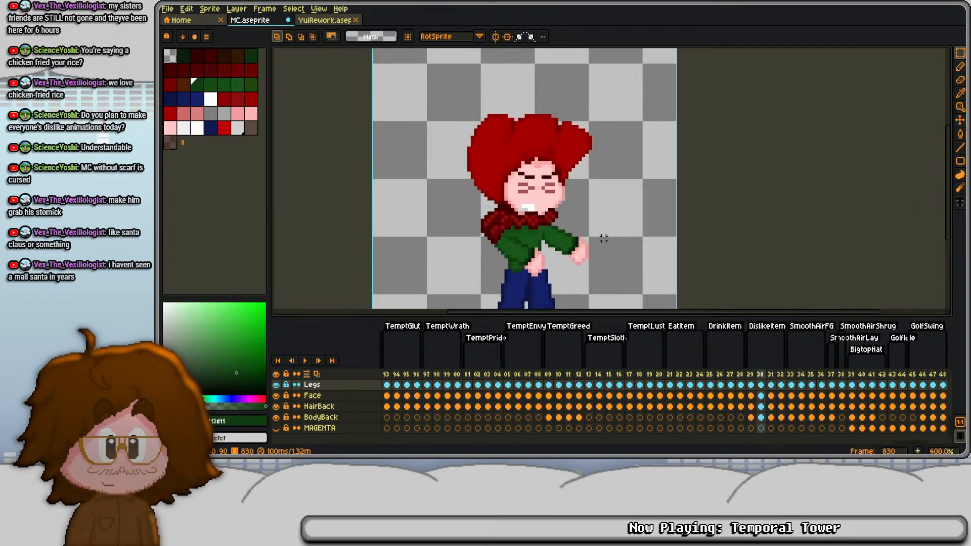
key(Right)
key(Right)
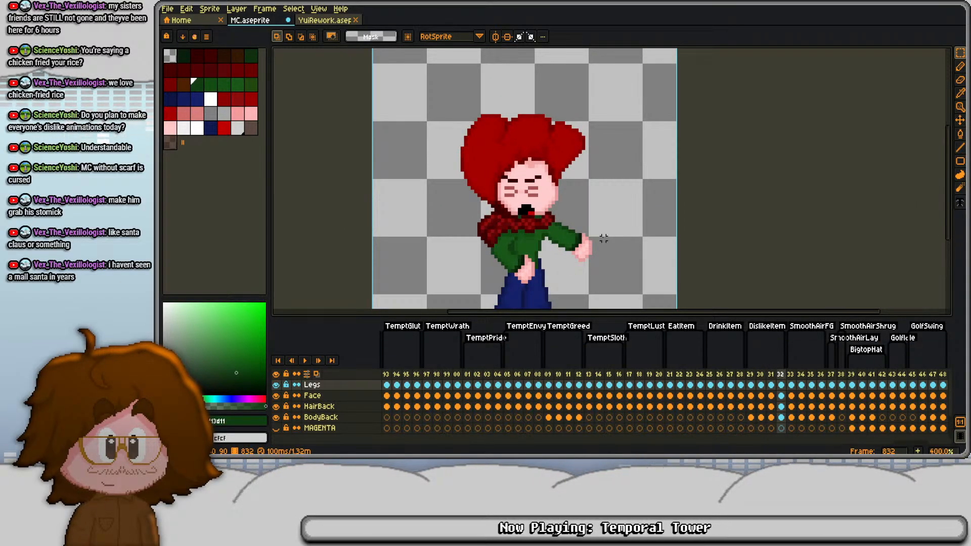
- Add frame 833 as a copy of frame 832
key(alt+n)
key(Up)
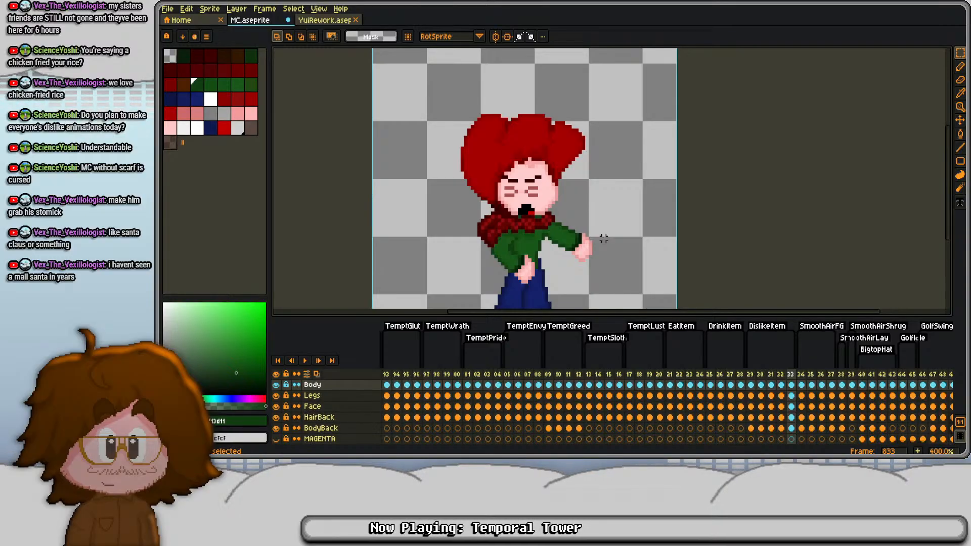
key(Down)
key(Down)
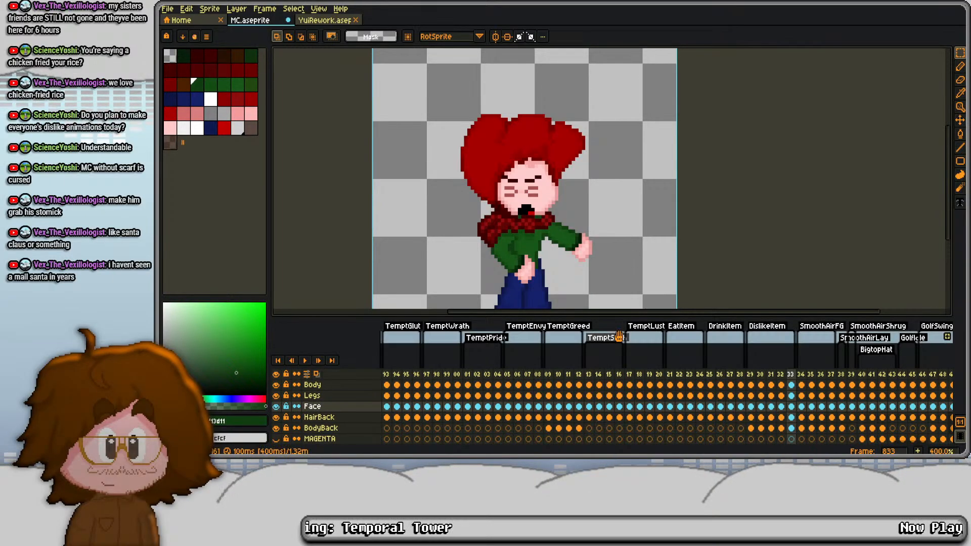
- Raise the eyes and eyebrows on the FaceDetails cel of frame 833 by one pixel and play the animation
scroll(747, 400, up, 3)
click(797, 394)
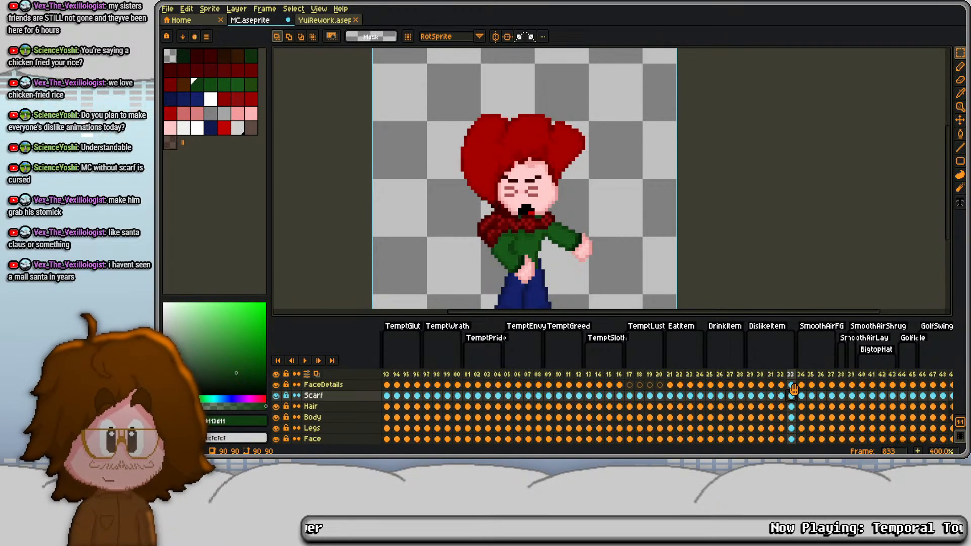
key(Up)
drag(482, 162, 557, 198)
key(ctrl+d)
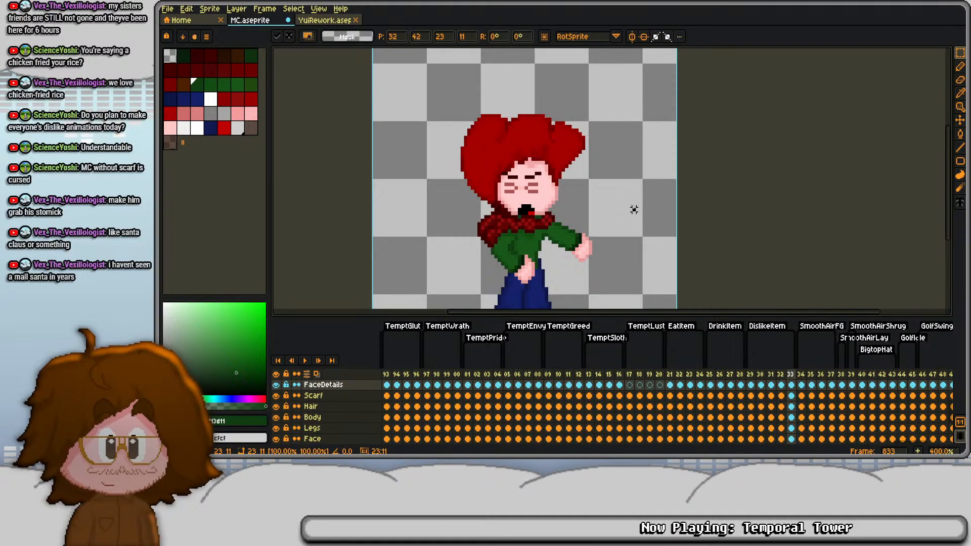
key(Return)
key(Return)
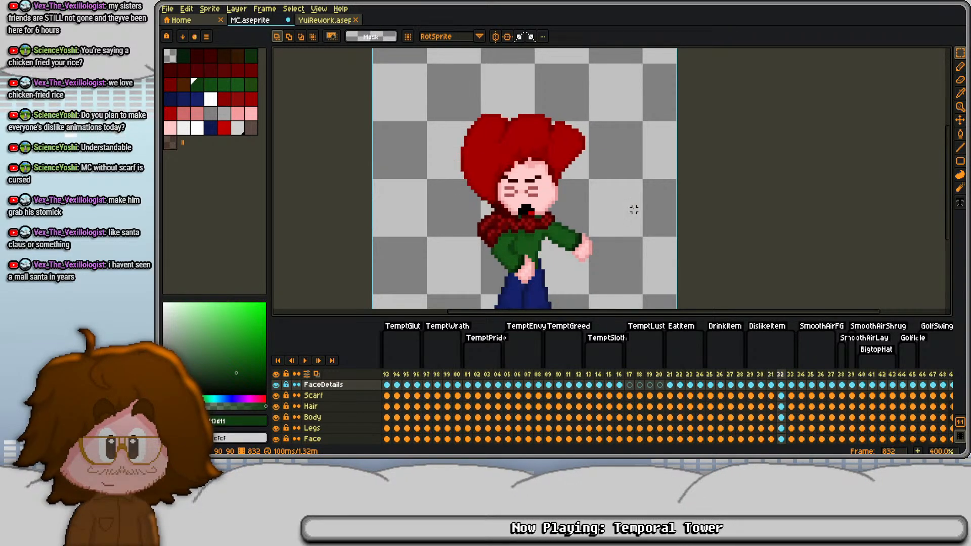
- Try lowering only the open mouth on the FaceDetails cel of frame 832 by one pixel
scroll(569, 253, up, 2)
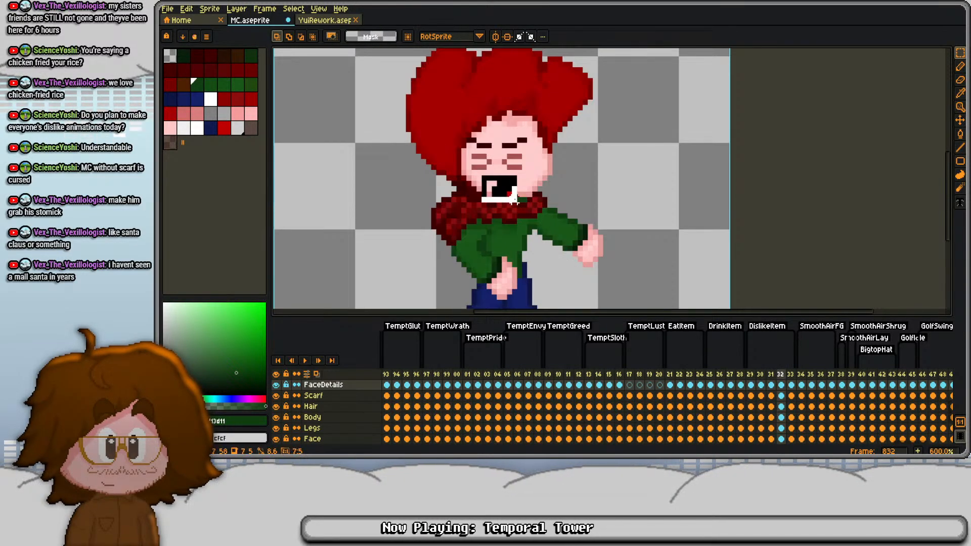
drag(515, 199, 525, 210)
key(Down)
click(595, 200)
scroll(501, 194, up, 4)
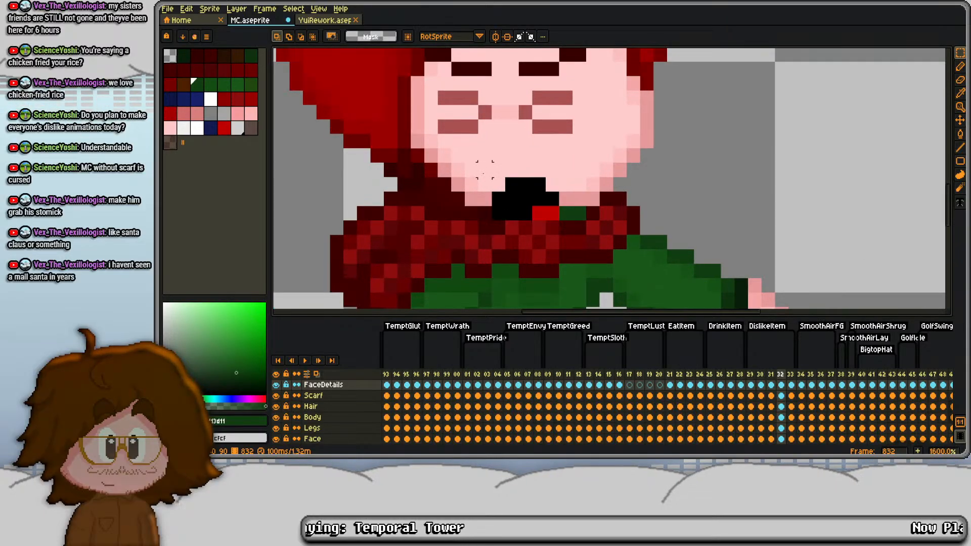
- Lower the whole head on frame 832 by one pixel across FaceDetails, Hair, Face and HairBack, and play the animation
key(ctrl+a)
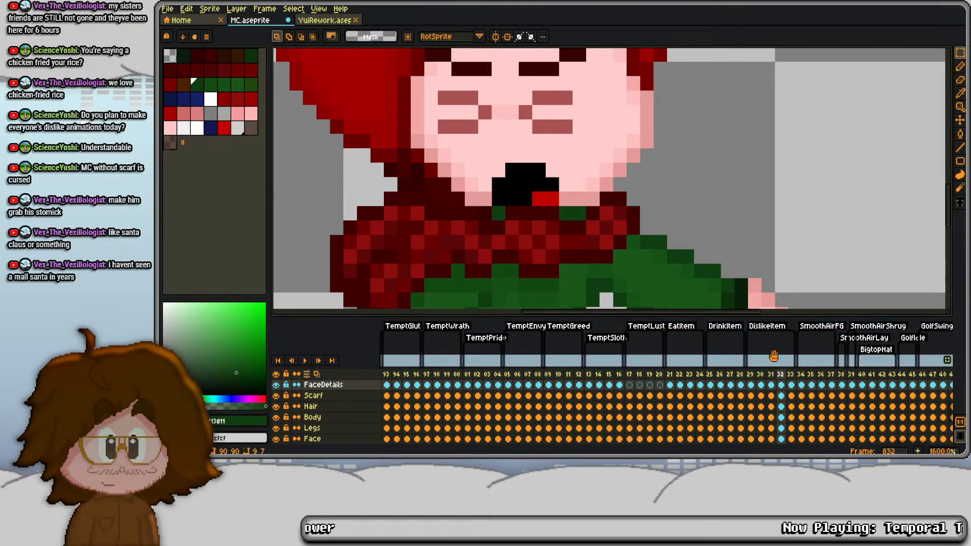
key(Down)
click(782, 407)
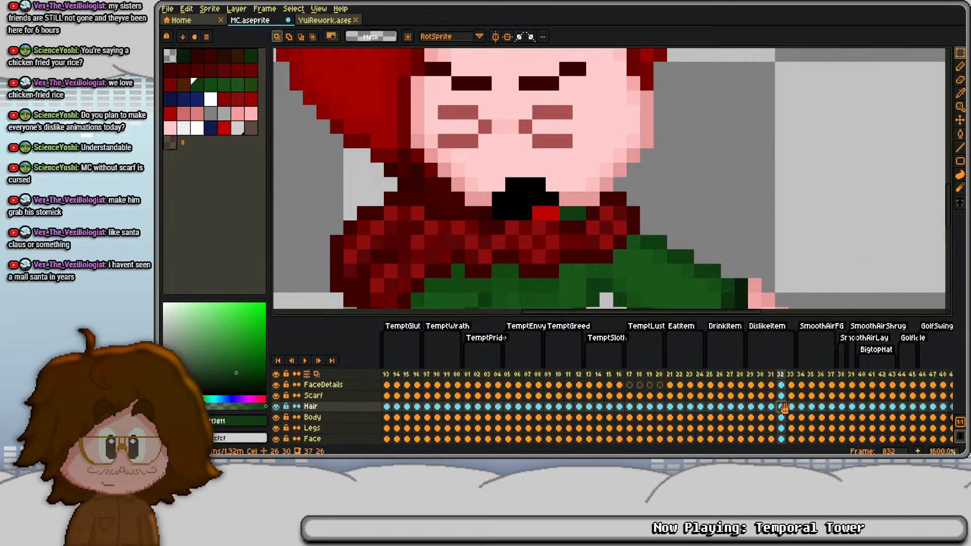
scroll(785, 418, down, 2)
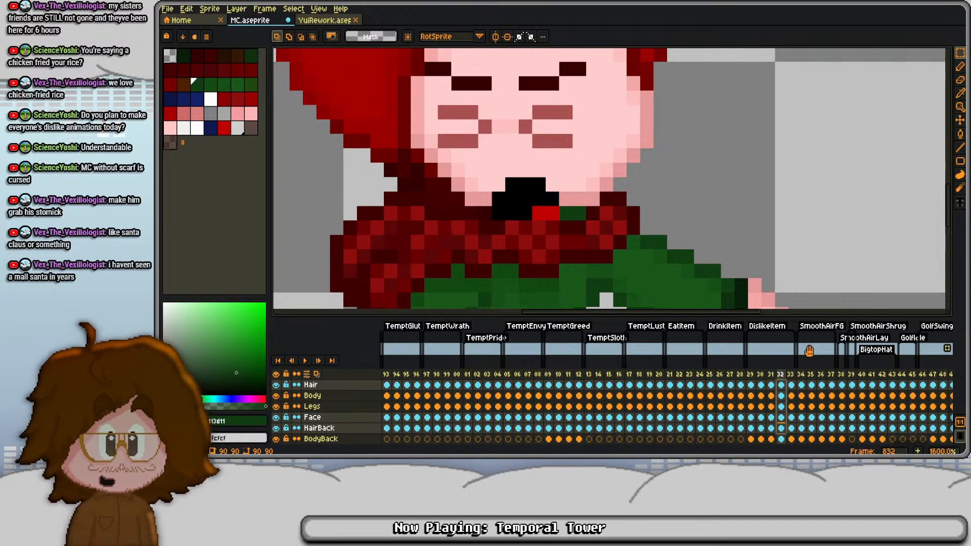
scroll(582, 168, down, 4)
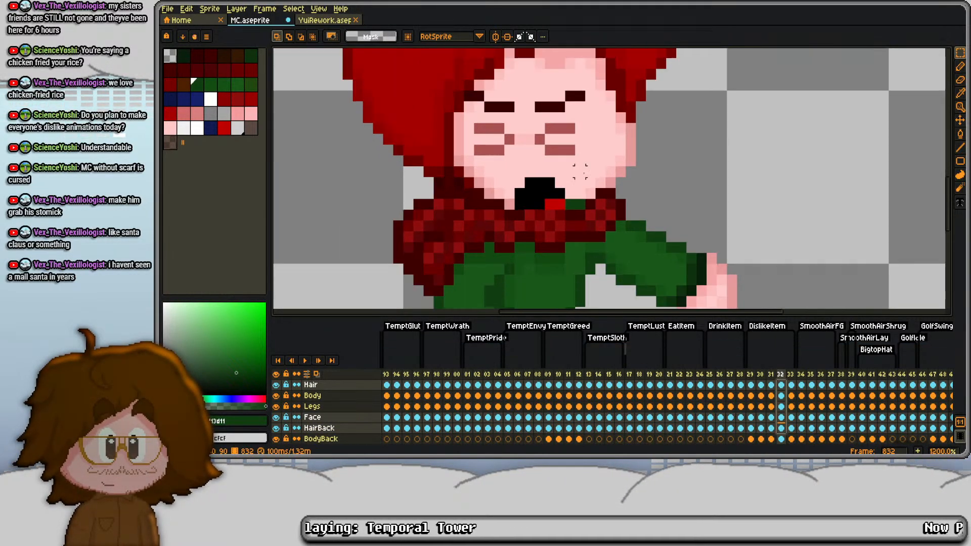
key(Return)
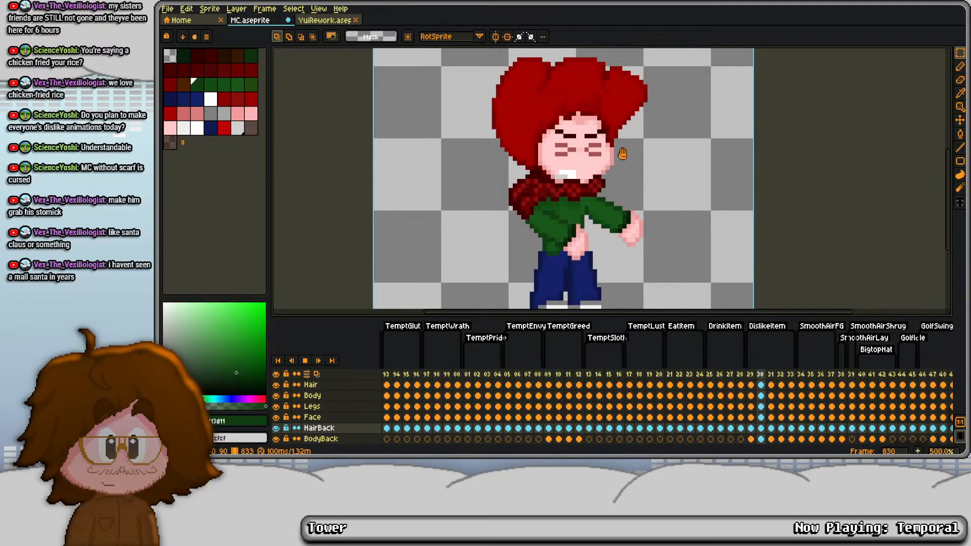
key(Return)
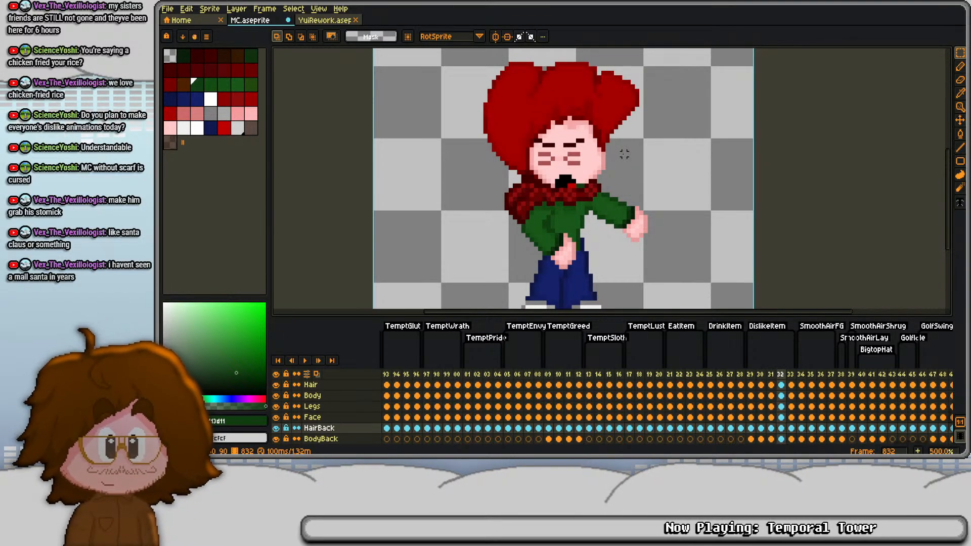
key(Return)
key(Return)
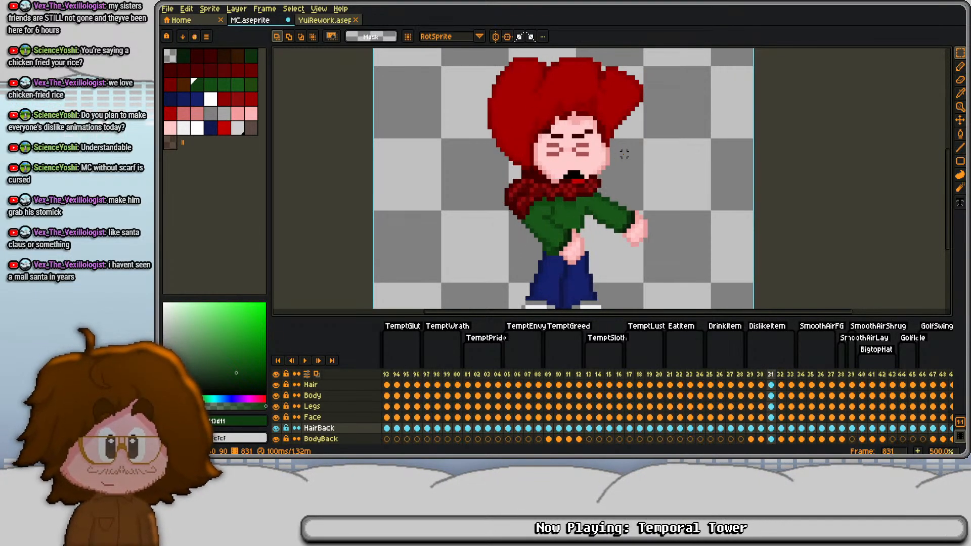
- Raise the outstretched arm on the BodyBack cel of frame 832 by one pixel
key(Right)
key(Right)
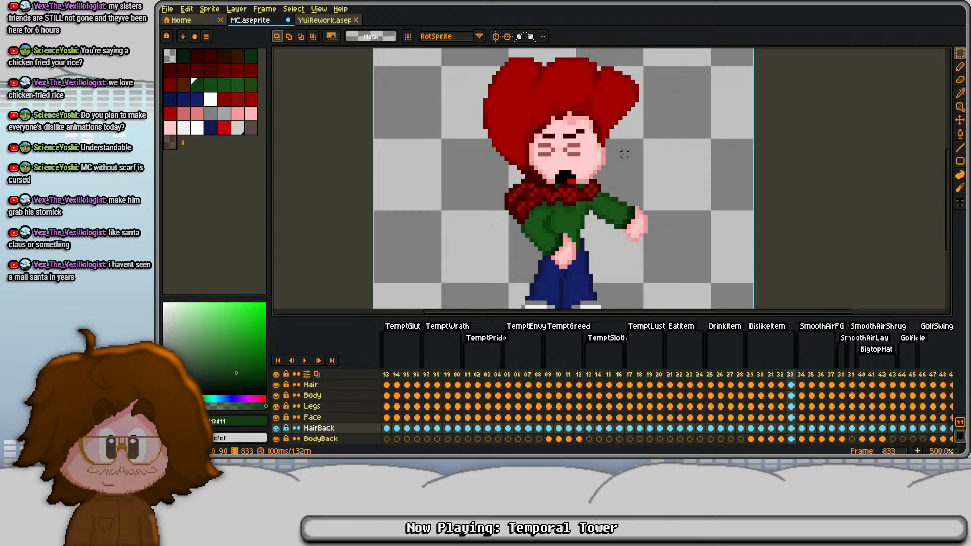
key(Down)
key(Left)
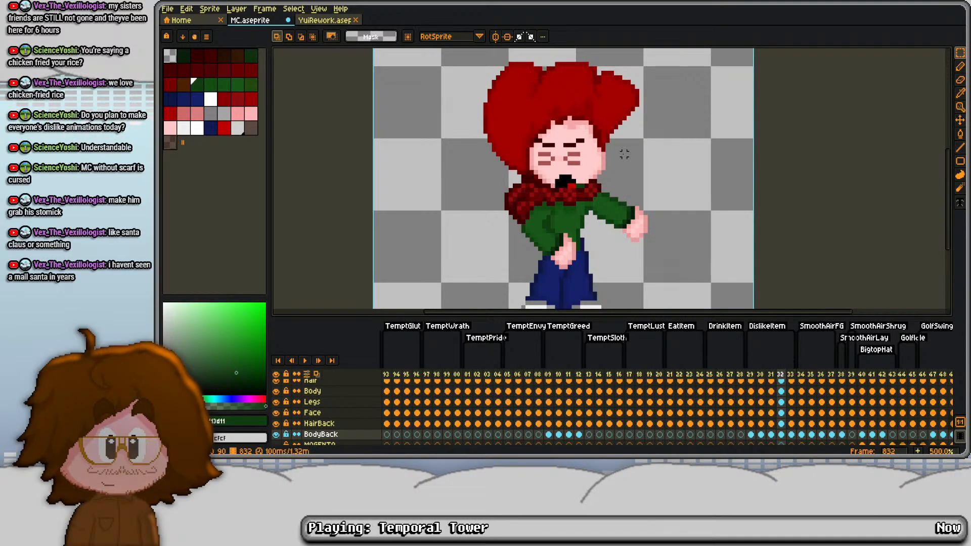
key(Right)
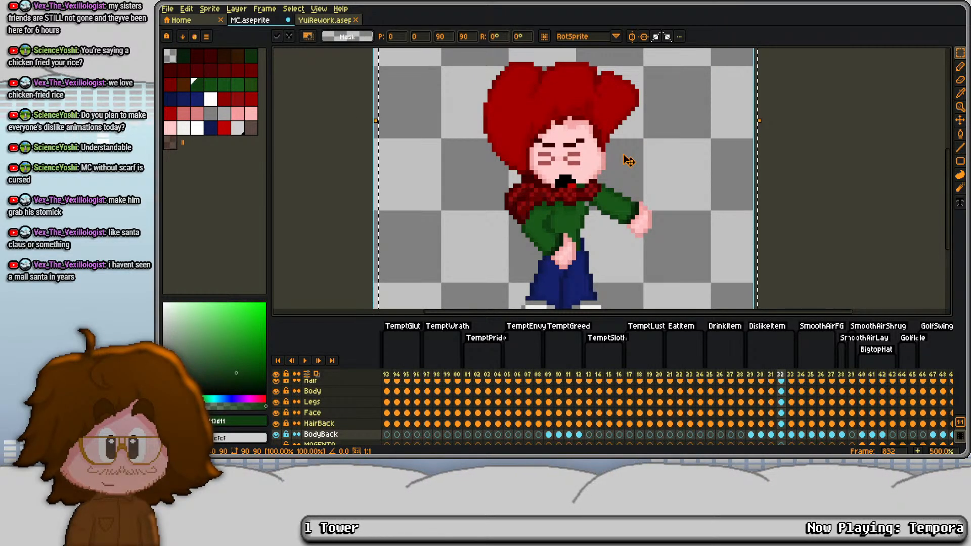
key(Escape)
- Shift the front arm on the BodyFront cel of frame 832 one pixel left and one pixel down
key(Up)
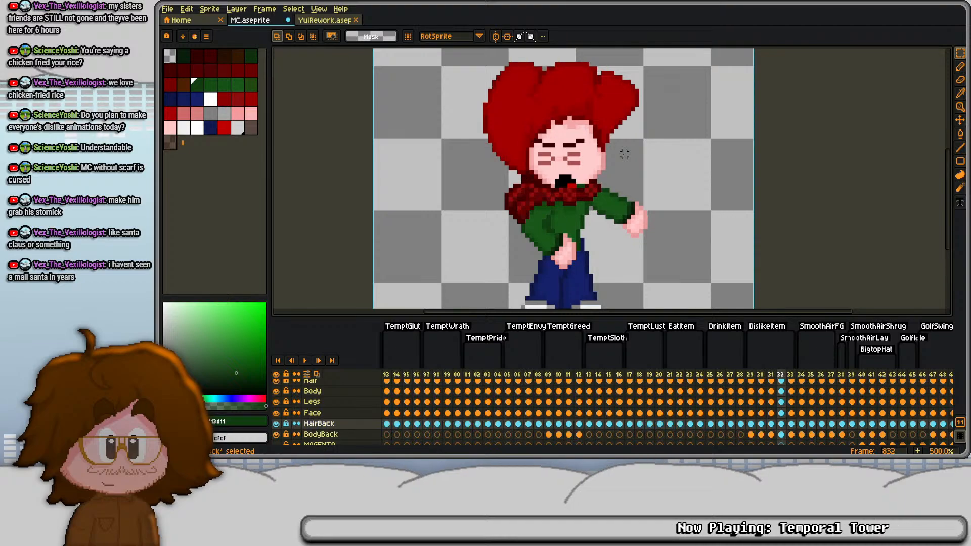
key(Up)
key(Up)
key(Up)
key(Up)
key(Up)
key(Up)
key(Up)
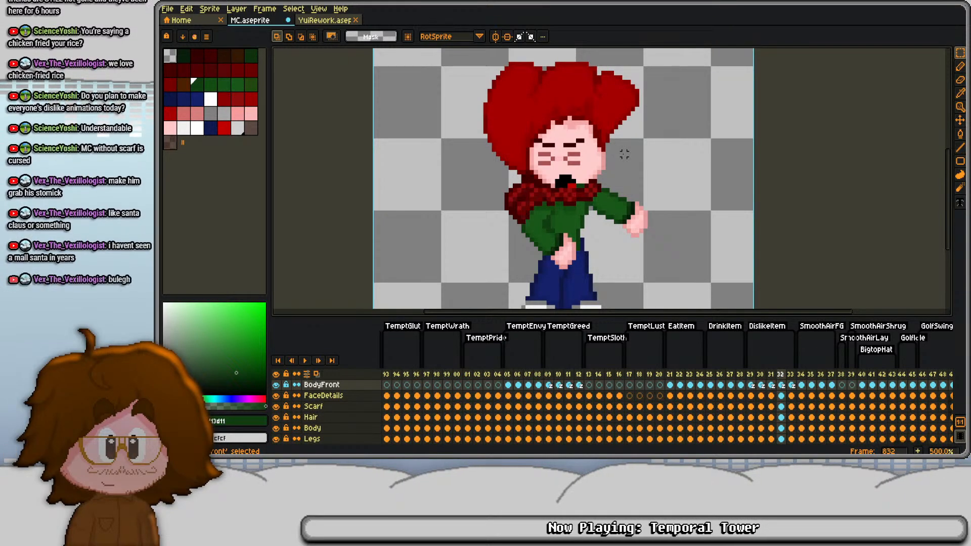
key(ctrl+a)
key(ctrl+d)
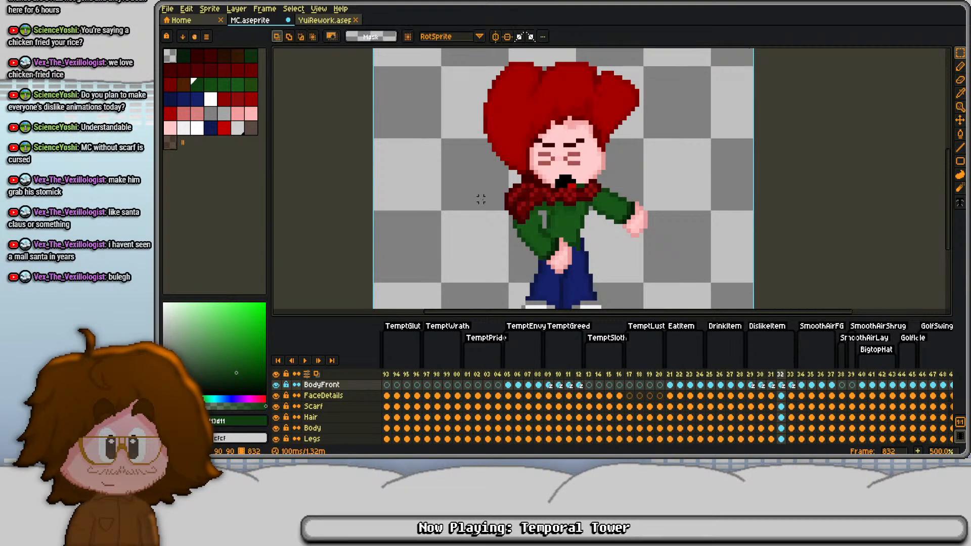
- Clean up the shoulder on the BodyFront cel of frame 832, removing stray edge pixels and filling the transparent gaps with sleeve greens
scroll(483, 198, up, 2)
drag(510, 158, 593, 232)
click(635, 248)
scroll(536, 238, up, 1)
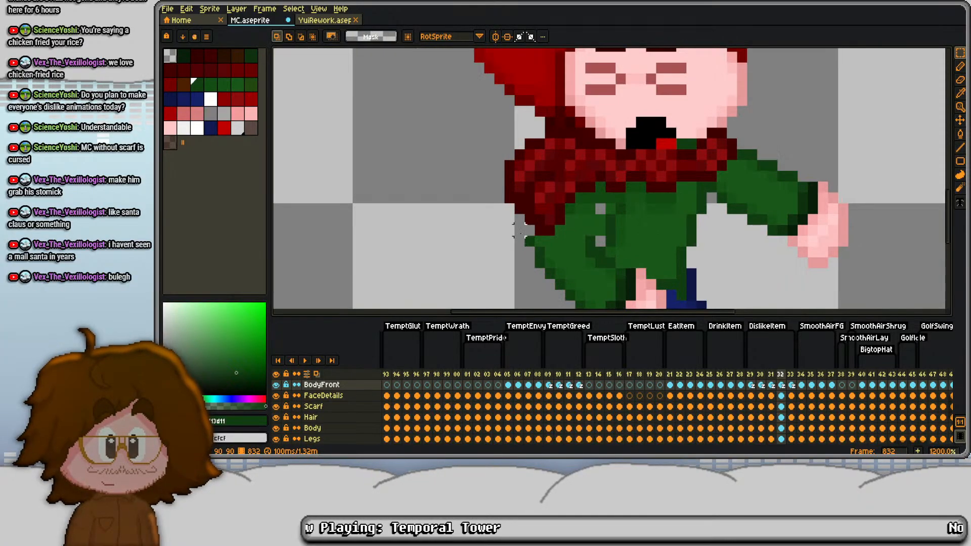
drag(526, 237, 533, 243)
key(Delete)
scroll(602, 229, up, 1)
key(b)
alt+click(596, 252)
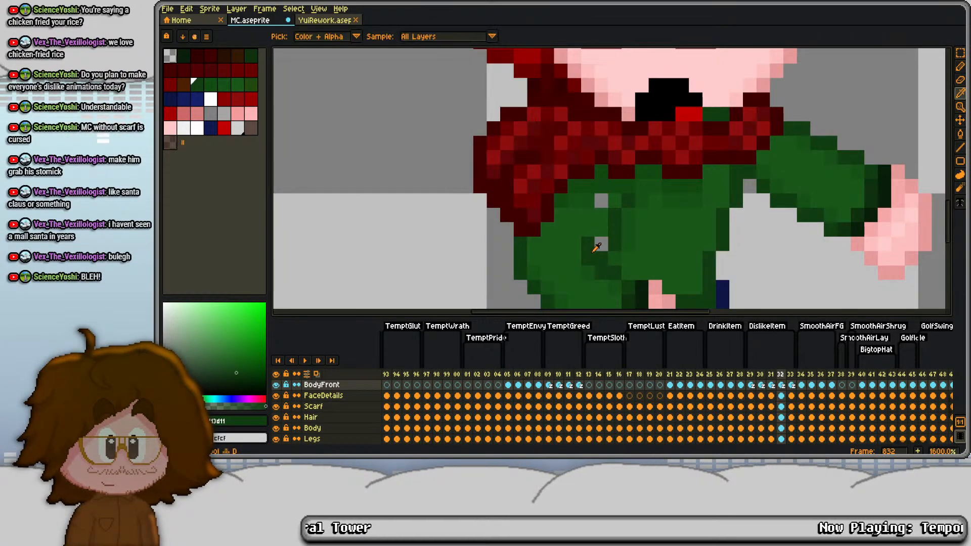
mouse_move(602, 244)
mouse_down()
mouse_move(602, 211)
mouse_move(586, 229)
mouse_move(587, 267)
mouse_move(601, 201)
mouse_up()
alt+click(587, 226)
alt+click(617, 283)
click(602, 273)
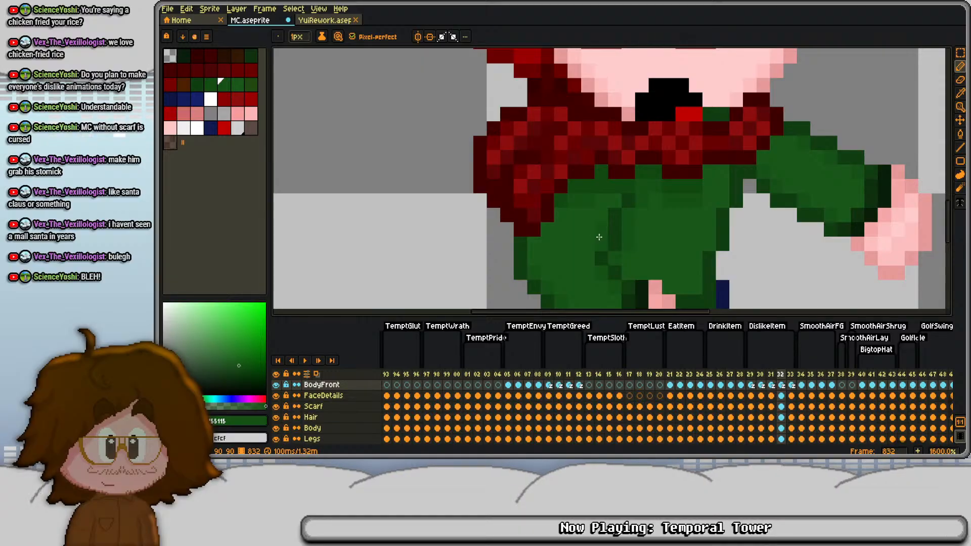
- Play the DislikeItem animation to check the motion and save MC.aseprite
scroll(563, 186, down, 3)
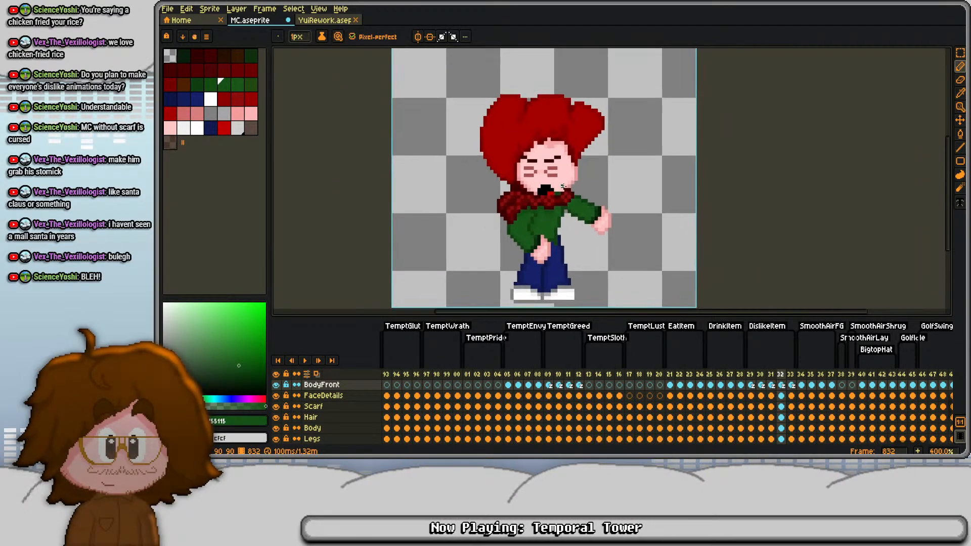
key(Return)
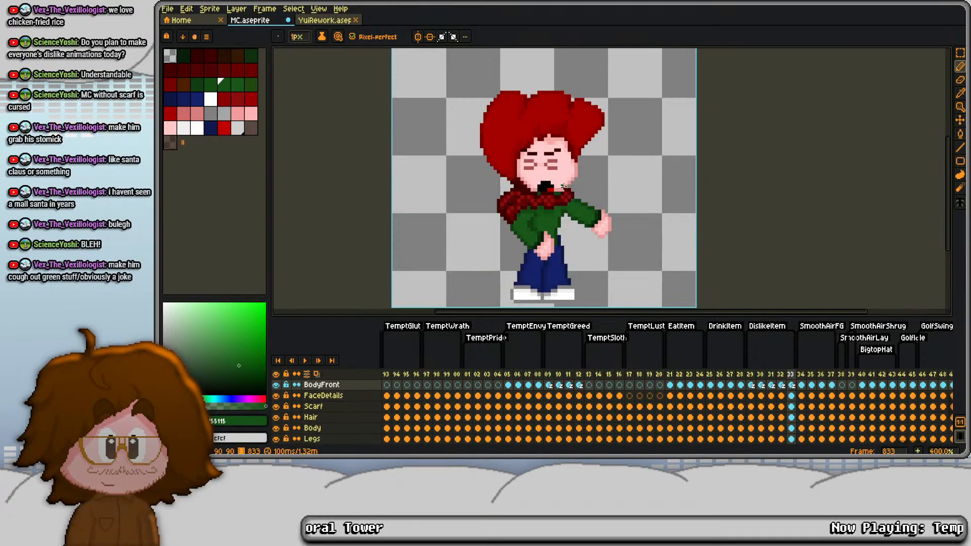
key(ctrl+s)
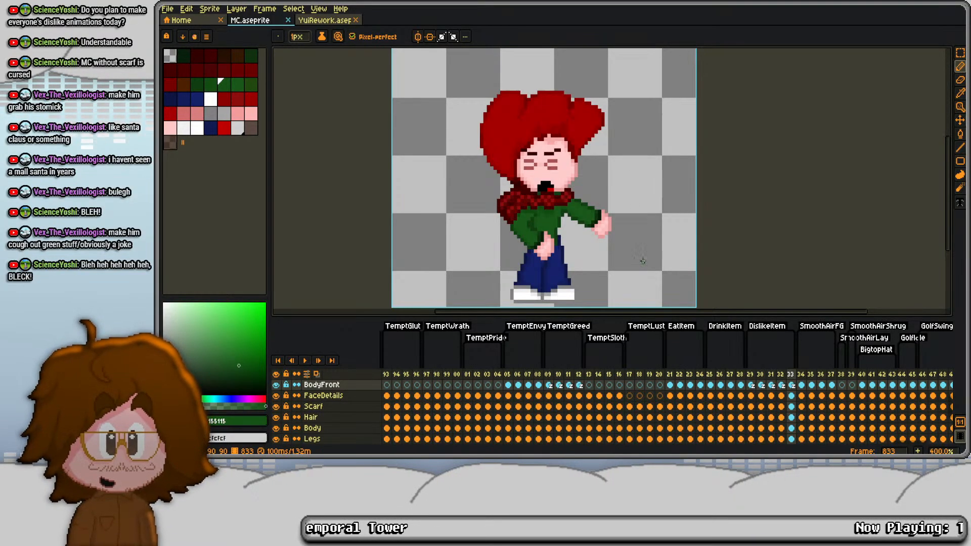
- Compare frames 829 and 830, and flatten all layers of MC.aseprite into one
click(751, 375)
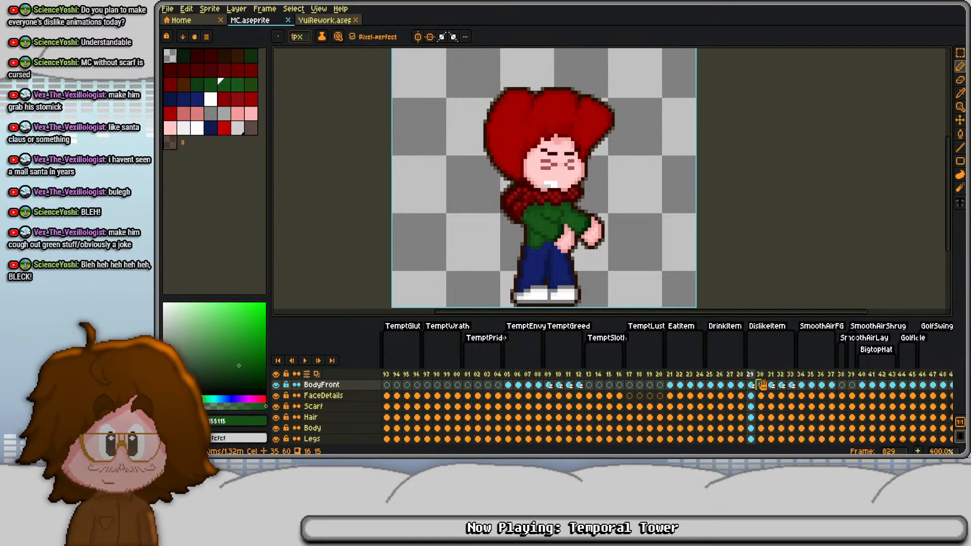
click(762, 385)
scroll(322, 411, down, 3)
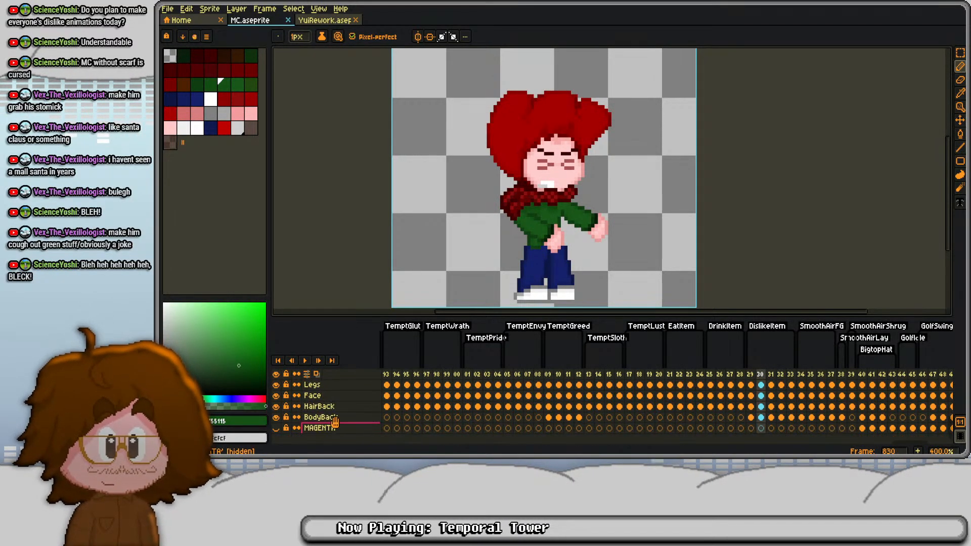
right_click(335, 423)
click(354, 442)
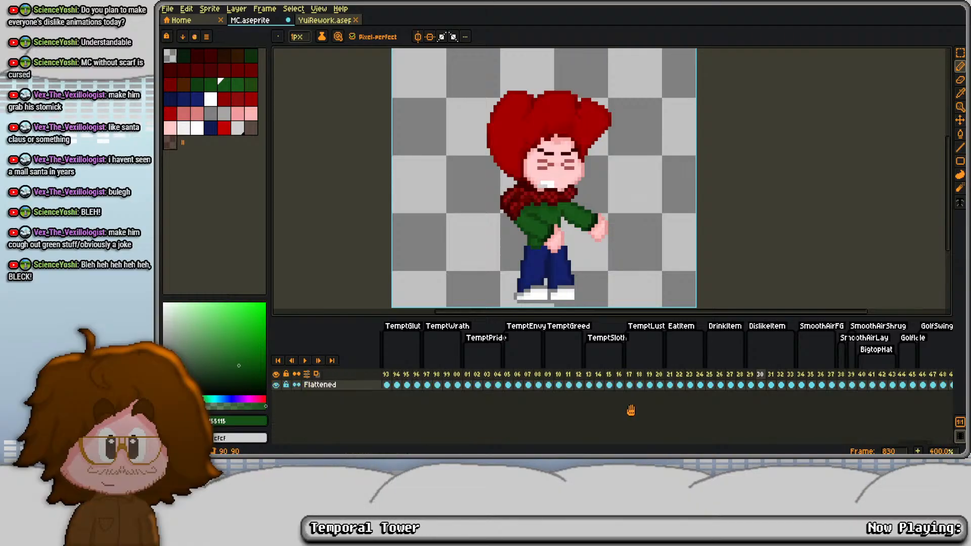
- Copy the flattened cels of frames 830 to 833 into a new transparent 90 × 90 px RGBA sprite
drag(762, 385, 790, 384)
key(ctrl+n)
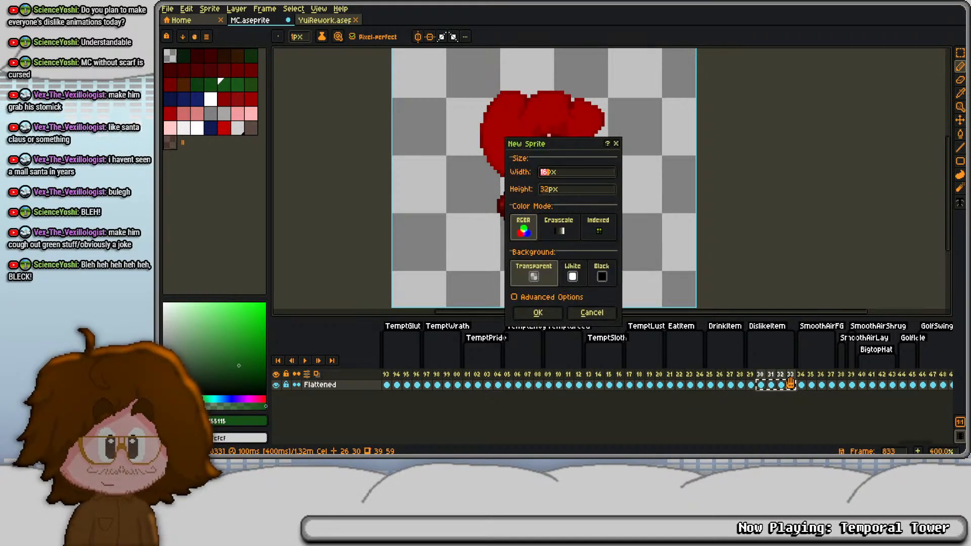
text(90)
key(Tab)
text(90)
key(Return)
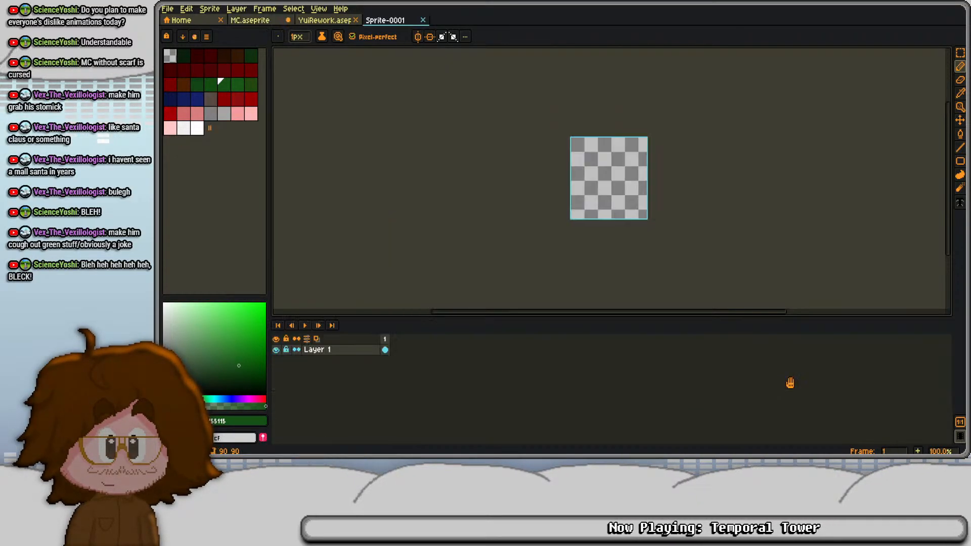
key(ctrl+v)
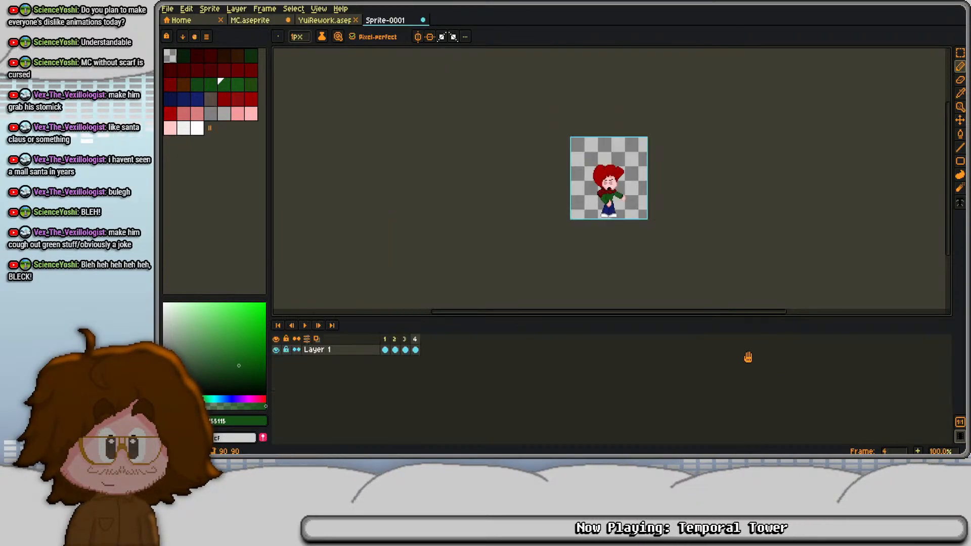
- Return to MC.aseprite, undo the flattening and select the OUTLINE cel of frame 830
click(274, 22)
scroll(761, 406, up, 3)
click(761, 406)
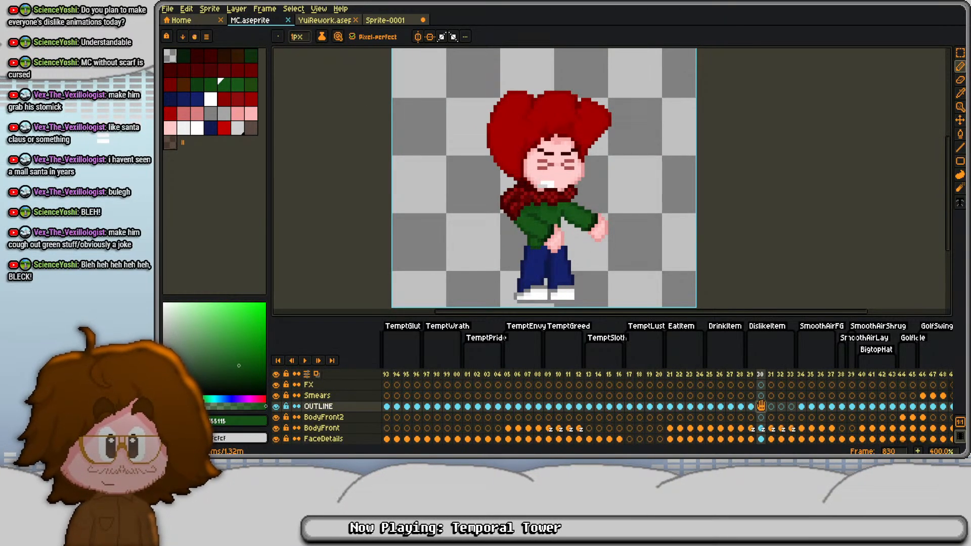
- Duplicate Layer 1 in Sprite-0001 and turn the cels of both layers in frames 1 to 4 black with Hue/Saturation
click(387, 20)
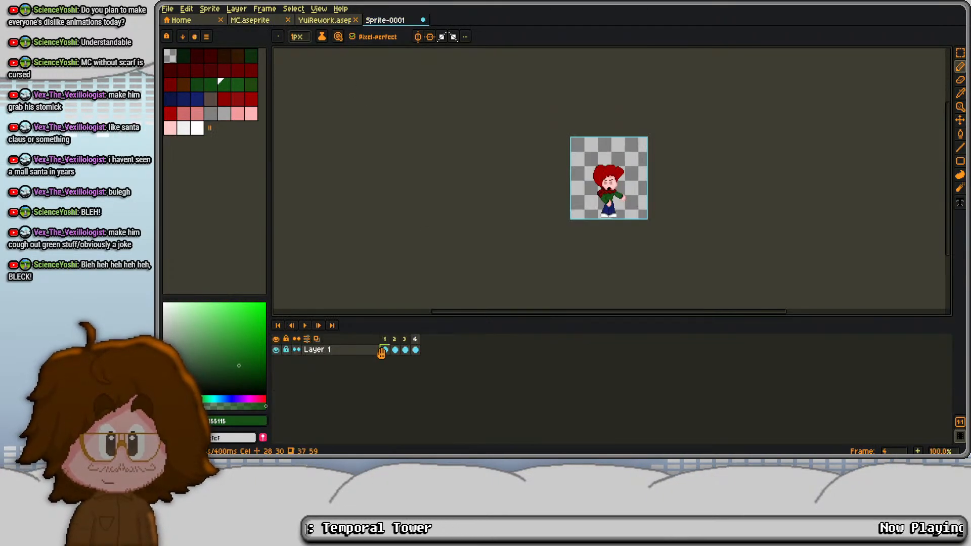
right_click(365, 350)
click(392, 405)
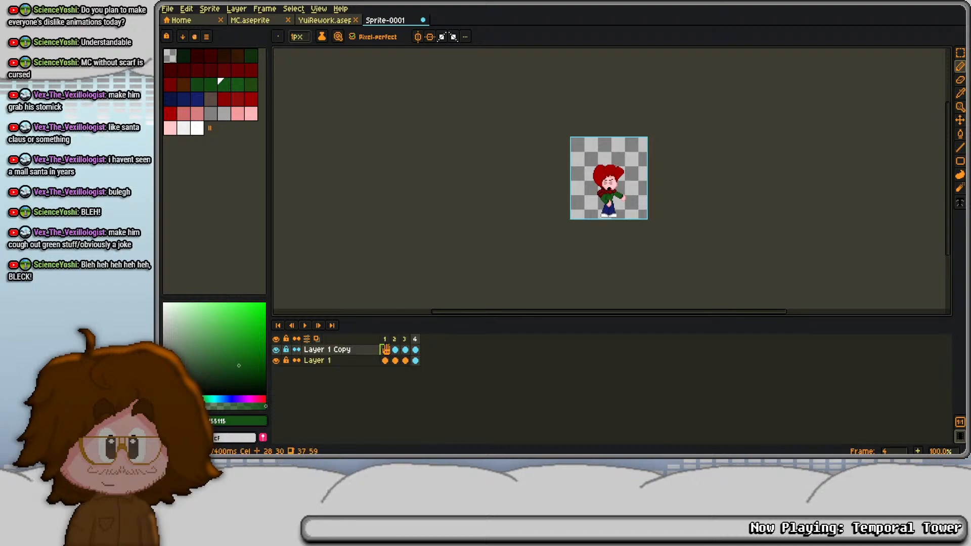
drag(386, 350, 422, 367)
key(ctrl+u)
drag(638, 286, 602, 285)
click(762, 224)
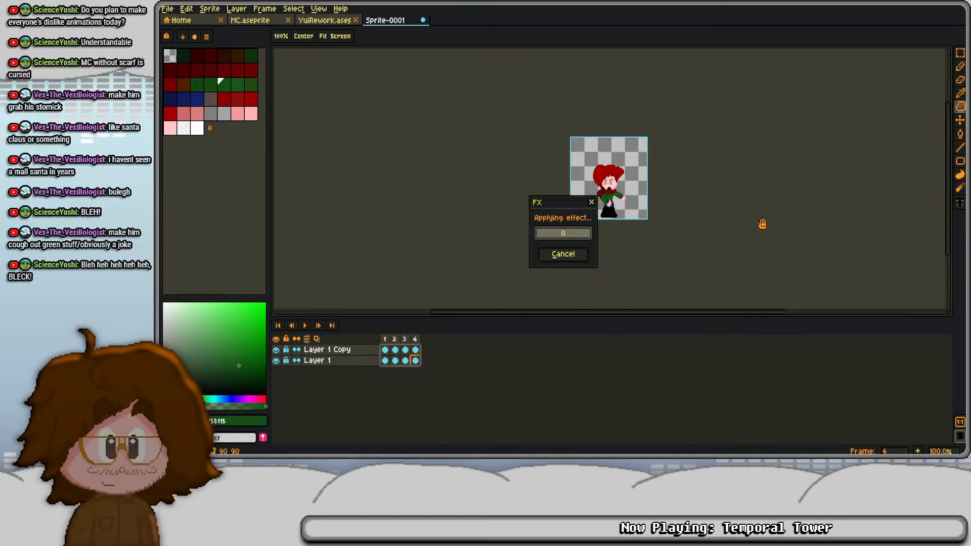
- Select Layer 1 for outlining and open the foreground colour for editing
click(359, 362)
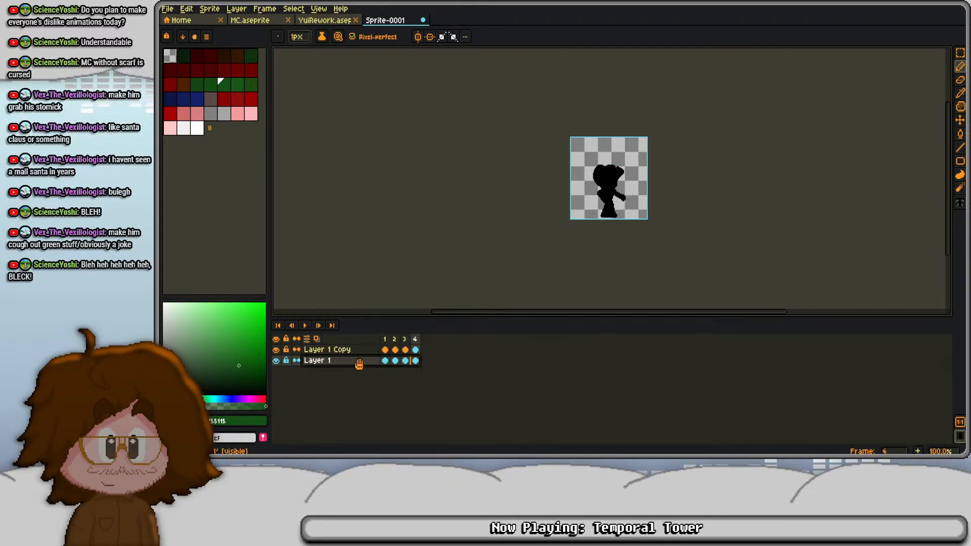
key(shift+o)
key(Escape)
click(212, 424)
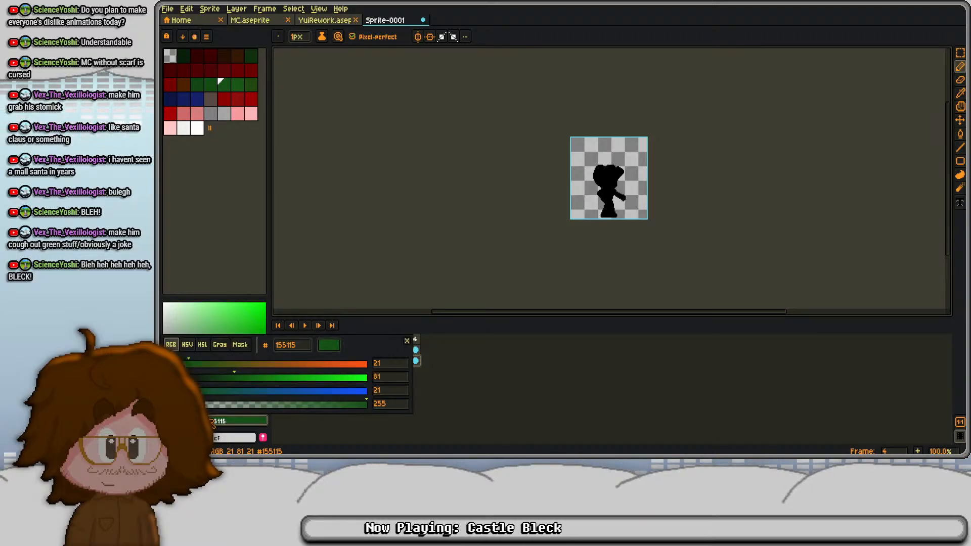
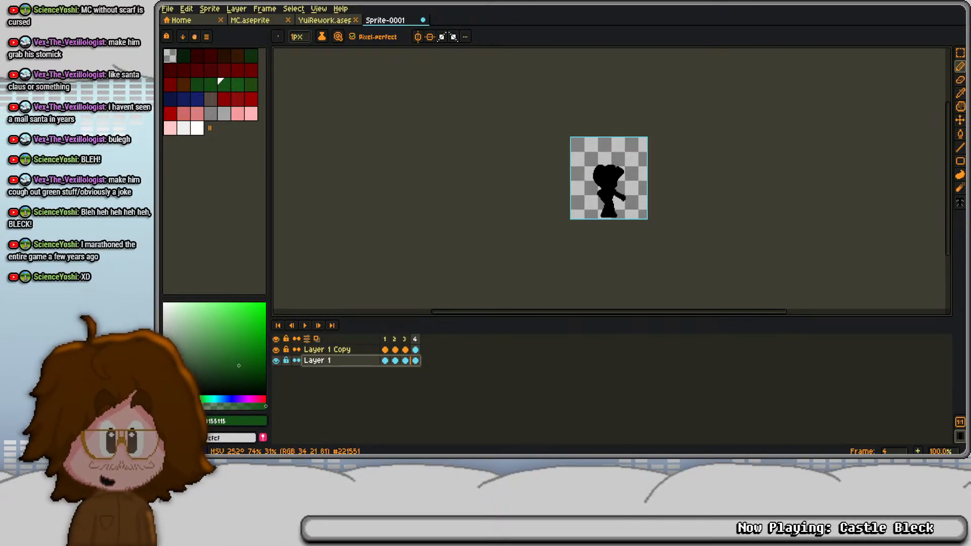
- Set the foreground colour to #281000
click(238, 421)
click(293, 346)
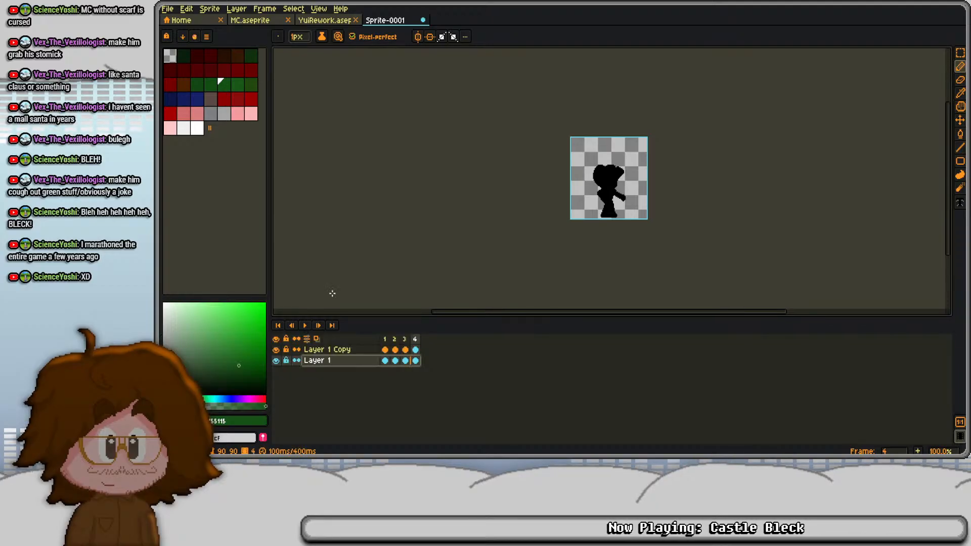
click(240, 420)
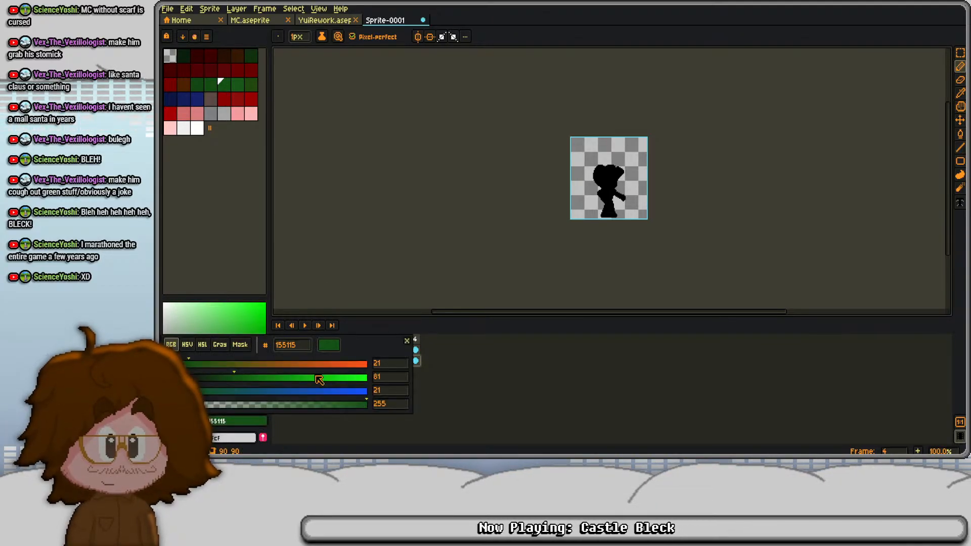
text(2810)
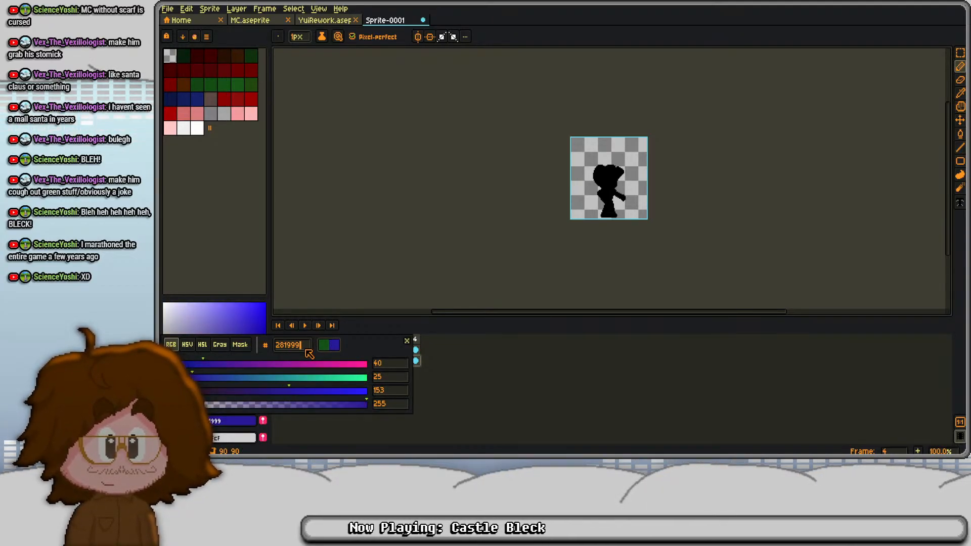
key(Return)
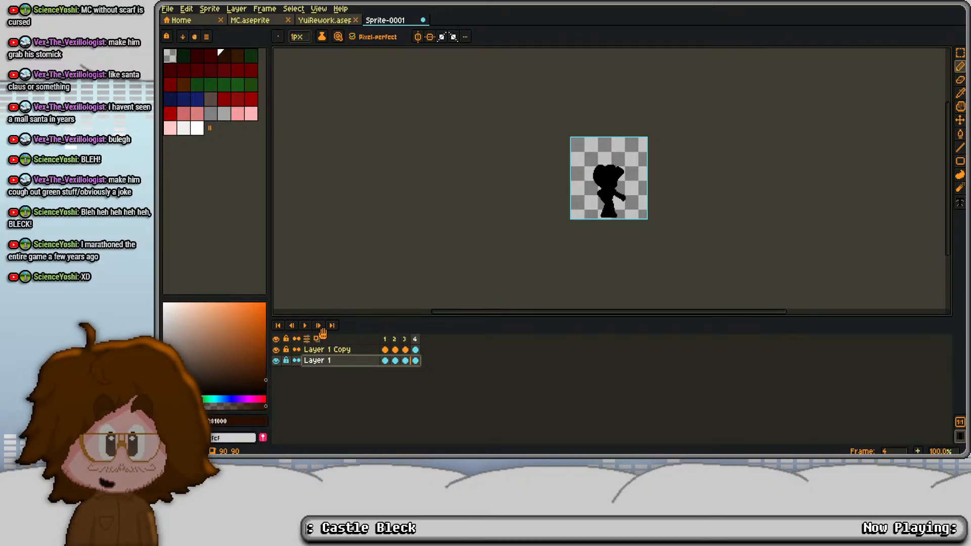
- Outline the Layer 1 silhouettes in frames 1 to 4 on the outside with #281000 at alpha 170
key(shift+o)
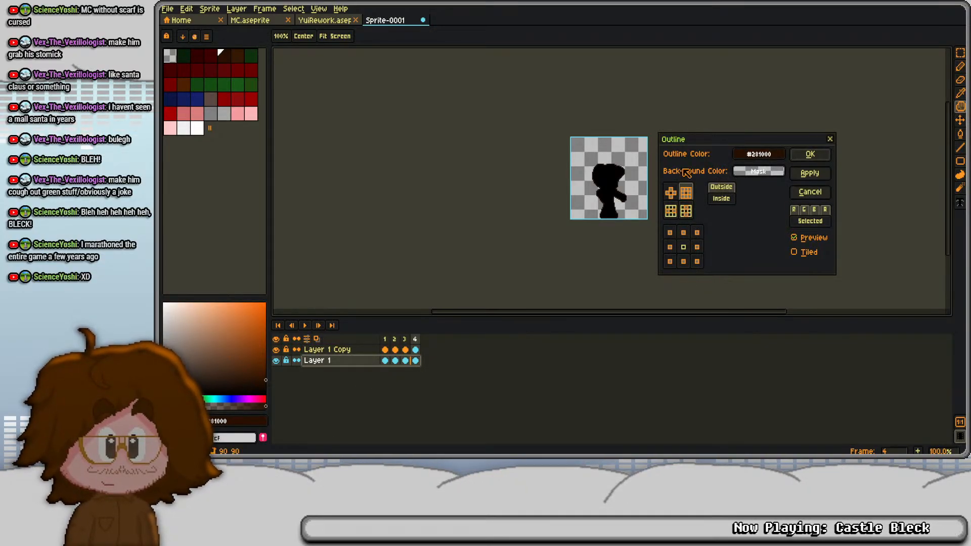
click(758, 154)
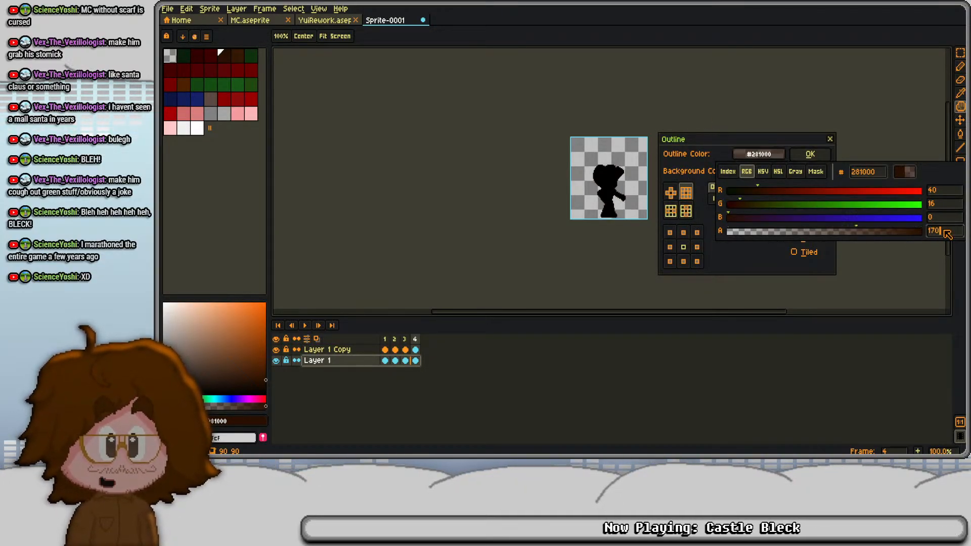
key(Return)
key(Return)
- Apply the same outline to the Layer 1 Copy silhouettes and merge that layer down into Layer 1
click(351, 350)
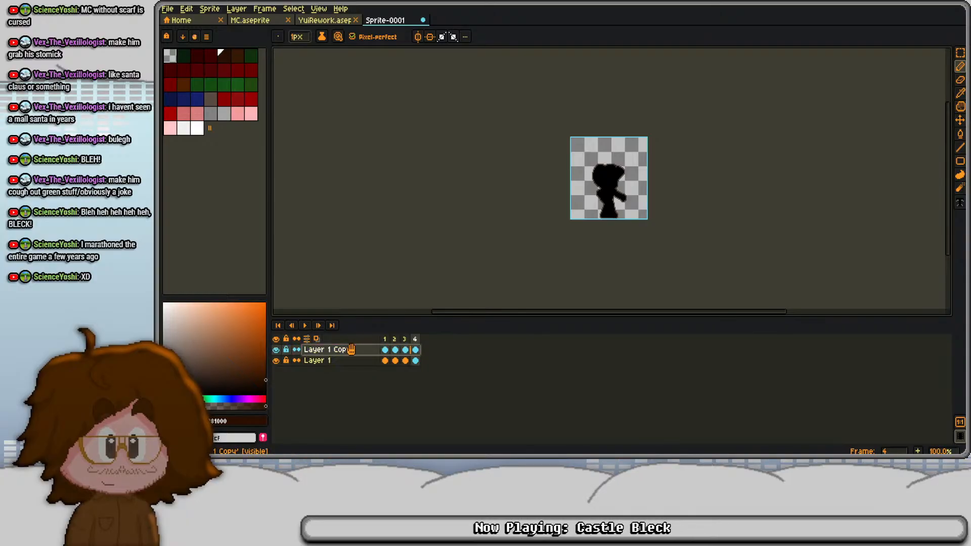
key(shift+o)
click(810, 155)
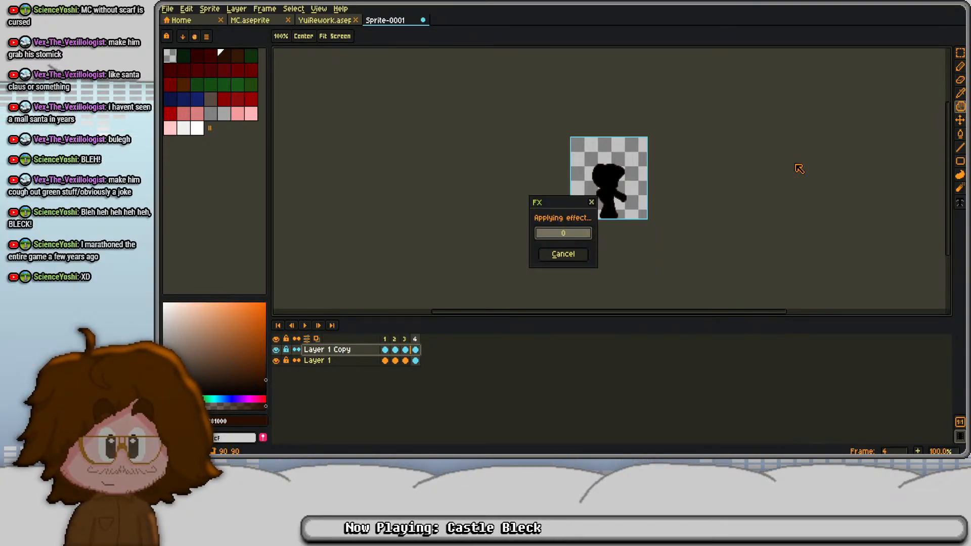
right_click(347, 359)
click(387, 418)
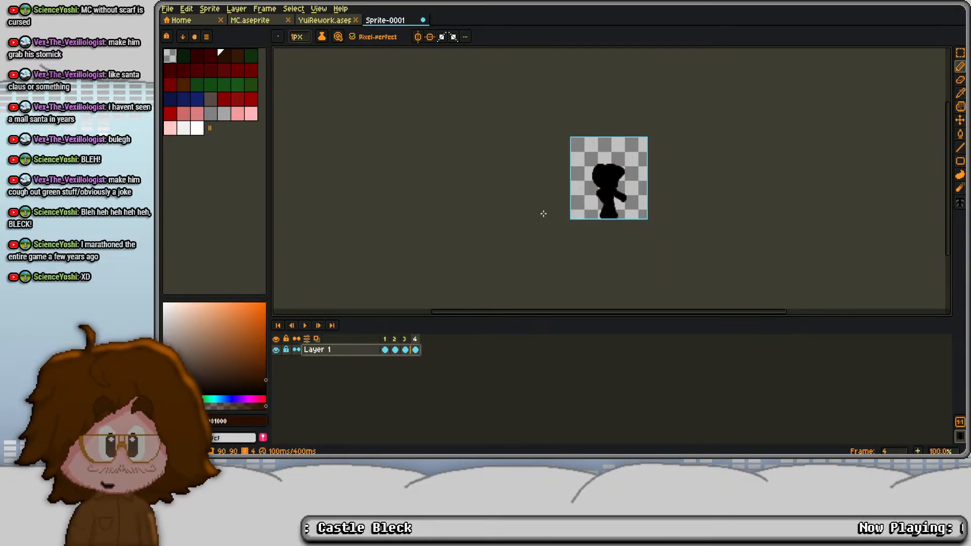
- Sample the silhouette's black and replace it with transparency in frames 1 to 4, keeping only the outlines
alt+click(606, 179)
drag(245, 392, 239, 409)
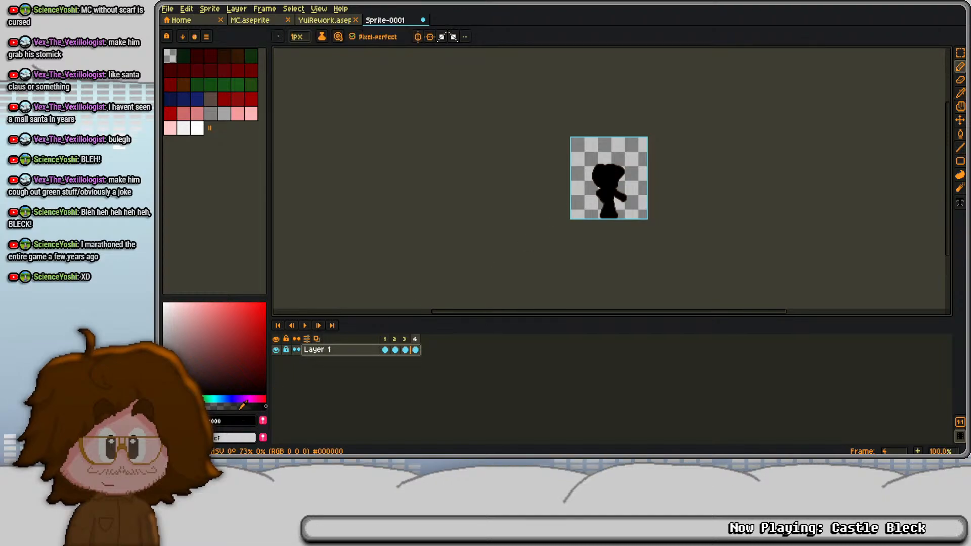
key(shift+r)
click(703, 150)
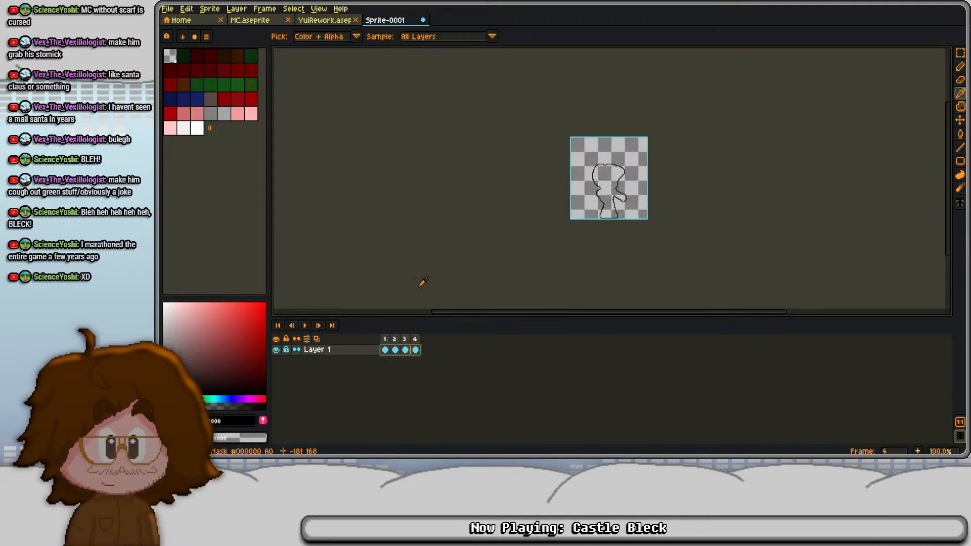
- Switch to MC.aseprite, paste the four outlines into the OUTLINE layer at frames 830 to 833, and play the animation
click(255, 20)
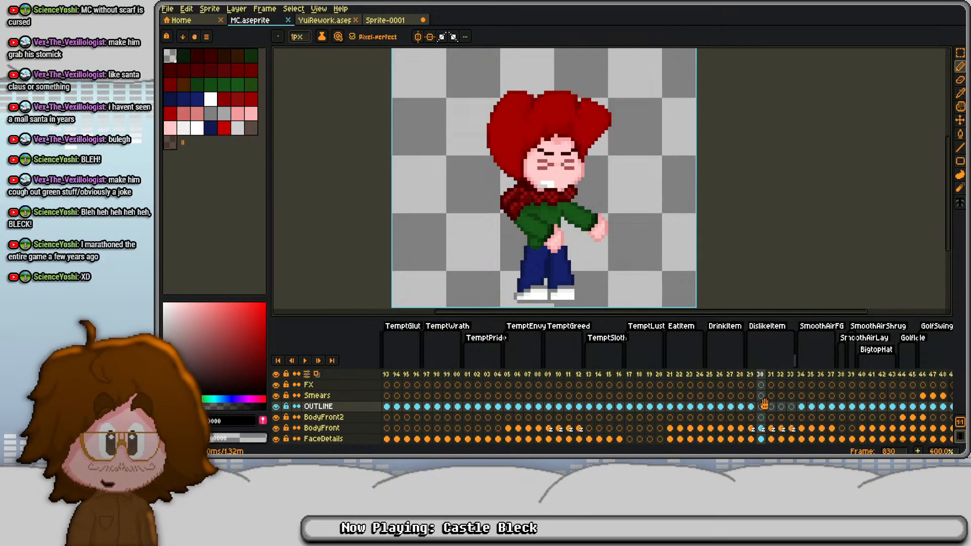
key(Return)
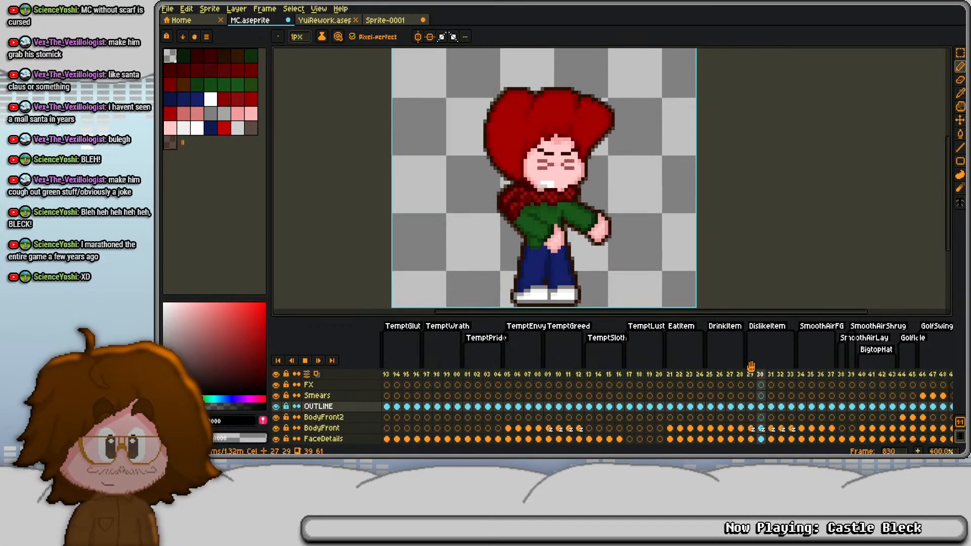
key(Return)
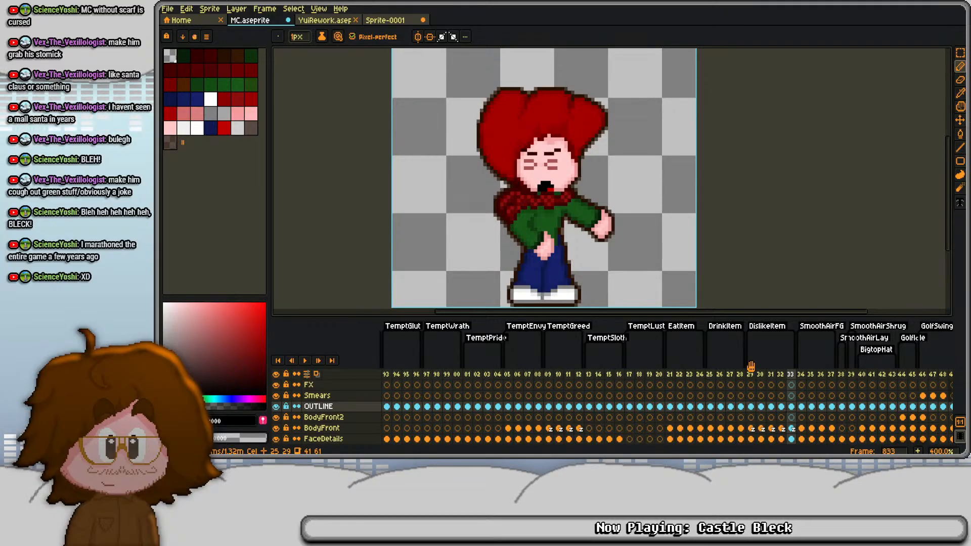
- Check the outlined frames from 833 back to 829 and save MC.aseprite
key(Left)
key(Right)
key(Left)
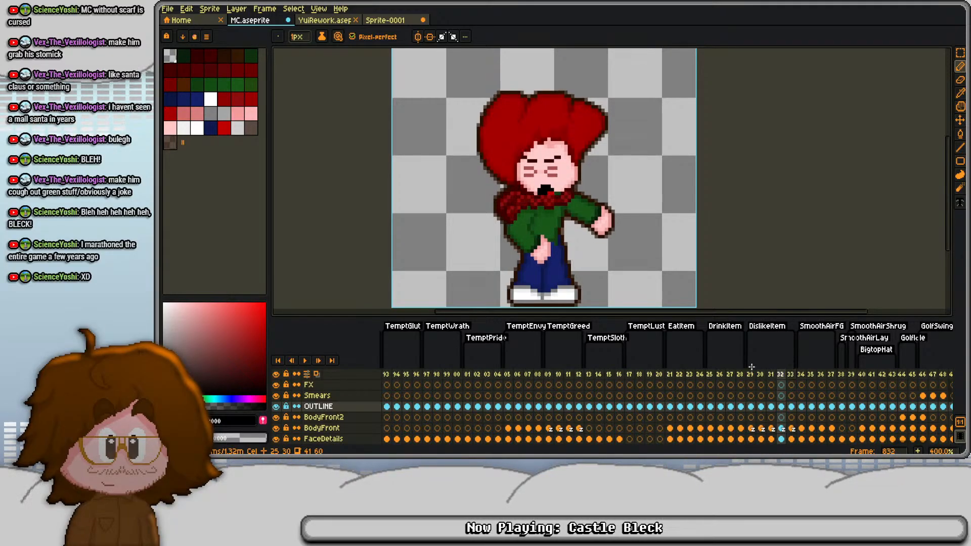
key(Left)
key(Left)
key(Left)
key(ctrl+s)
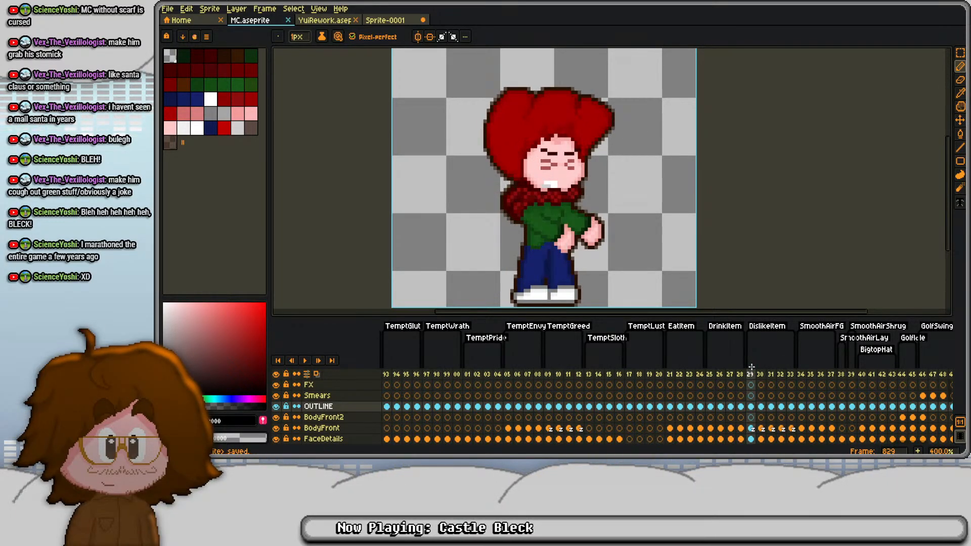
- Step back and forth through frames 829 to 833 to examine the outlined DislikeItem motion
key(Right)
key(Right)
key(Right)
key(Right)
key(Left)
key(Left)
key(Left)
key(Right)
key(Right)
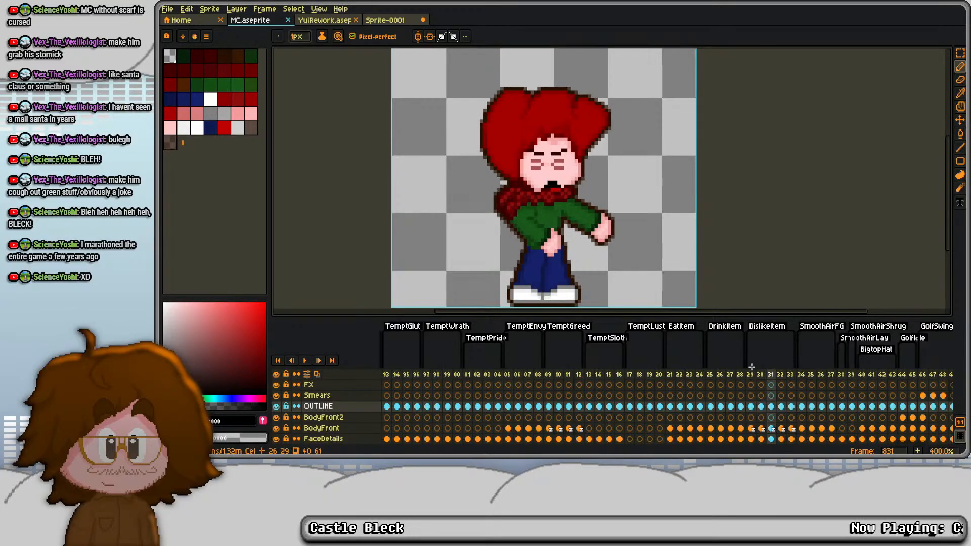
key(Right)
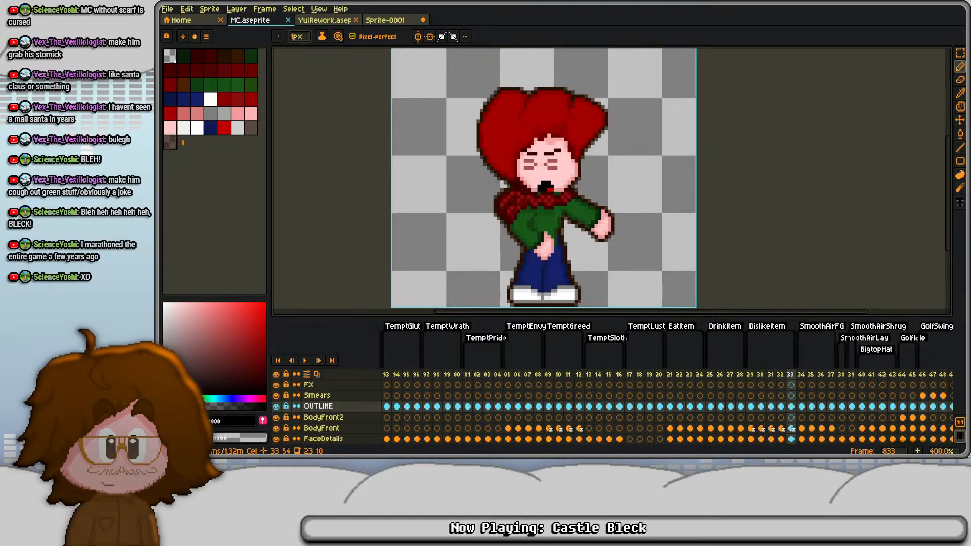
drag(636, 204, 610, 194)
- Switch to the YuiRework sprite and add a new frame after frame 787, the last one of EatAlternate
click(356, 18)
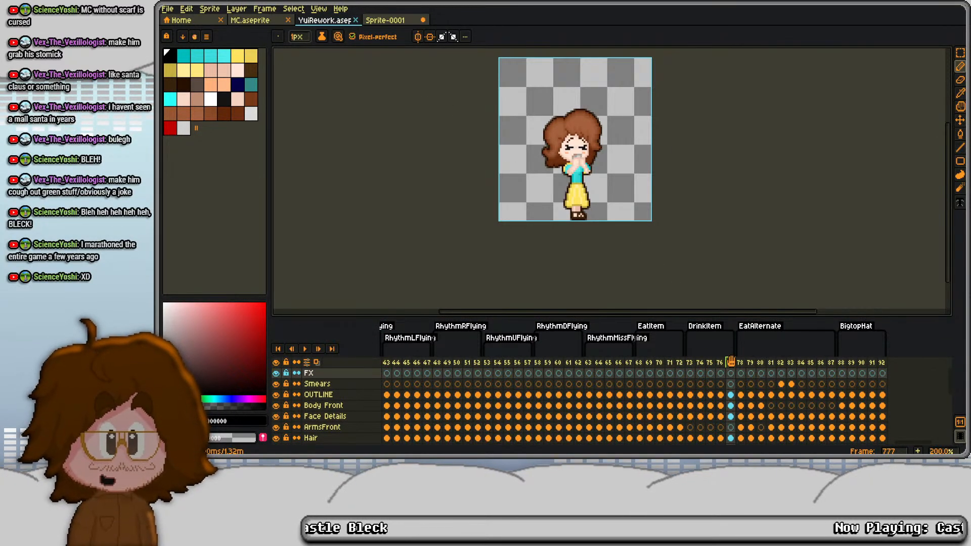
key(alt+n)
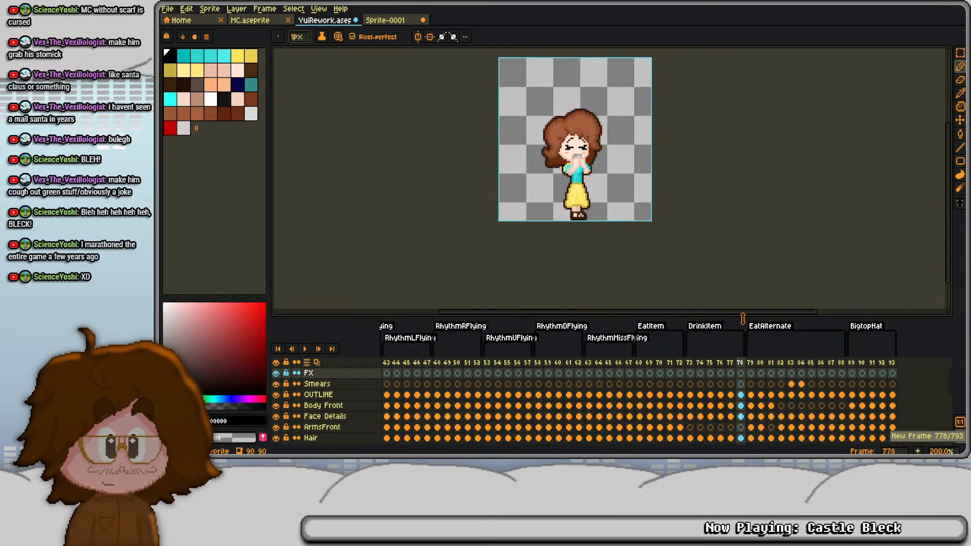
key(ctrl+z)
click(832, 362)
key(alt+n)
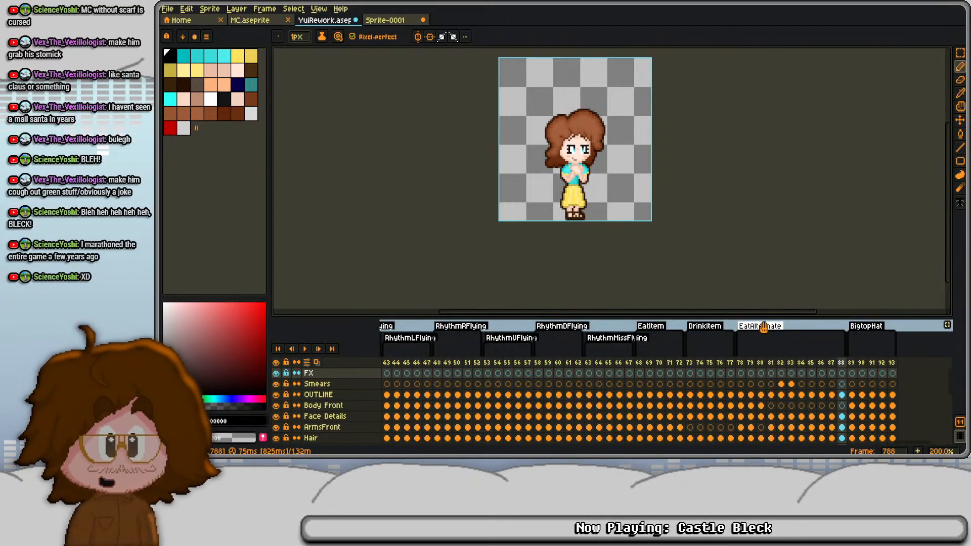
- Set the EatAlternate tag to end at frame 787
double_click(774, 327)
key(Tab)
key(Tab)
text(787)
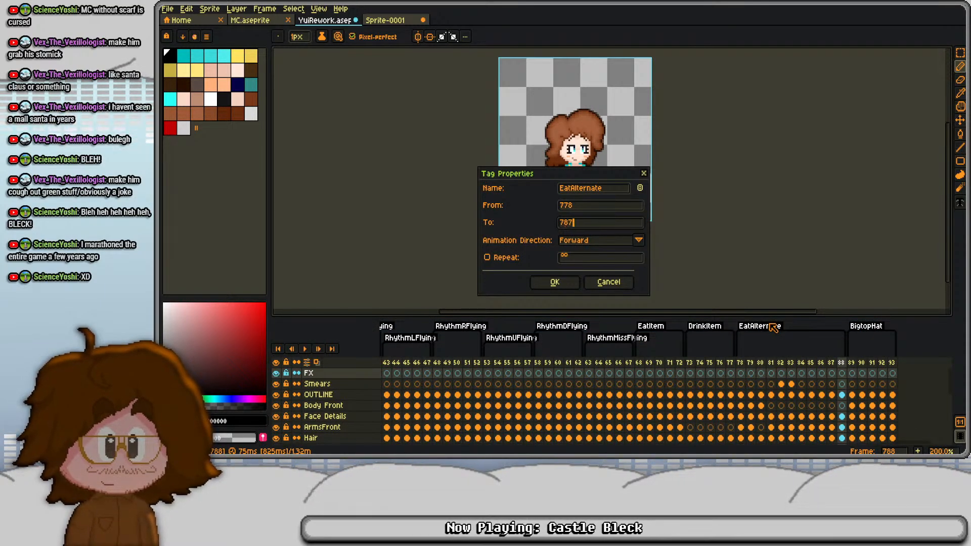
key(Return)
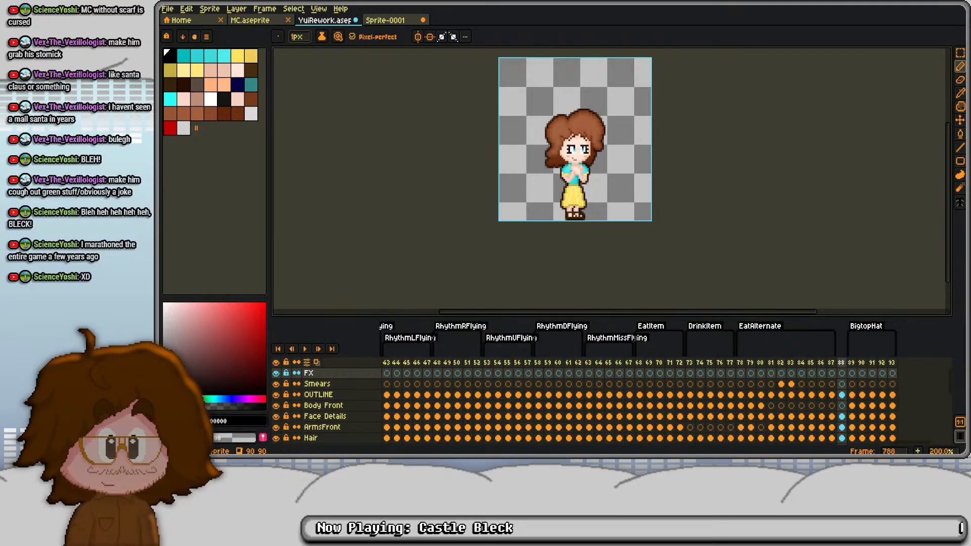
- Create a forward tag named DislikeItem covering only frame 788
right_click(841, 363)
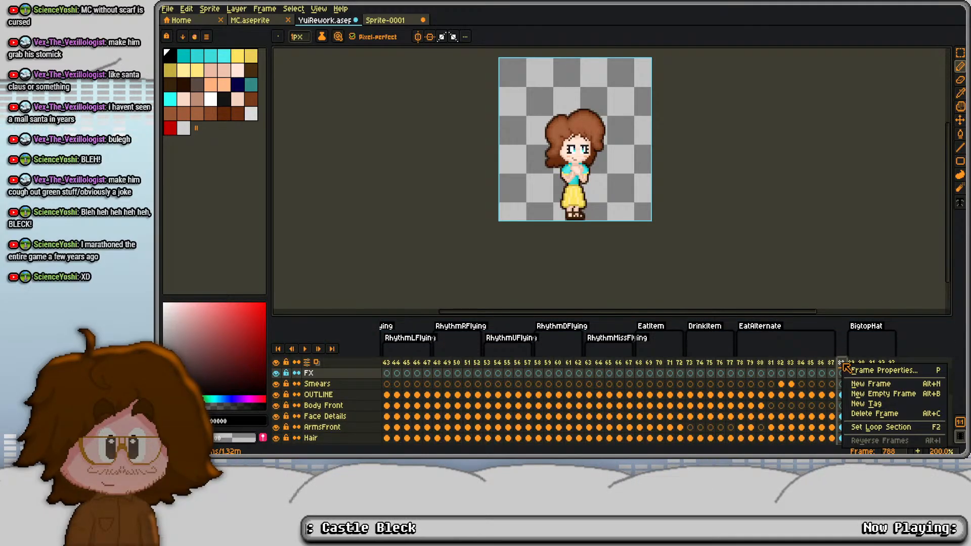
click(867, 406)
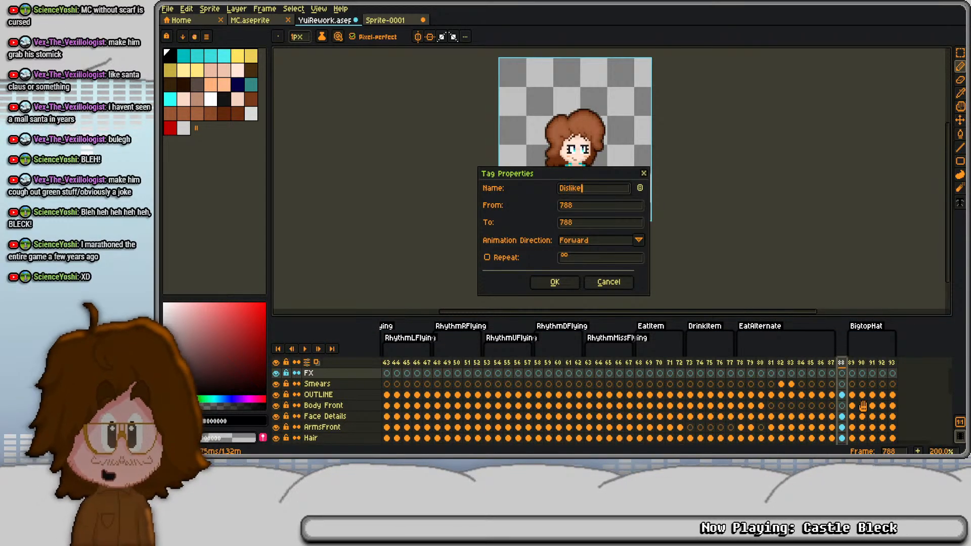
key(Return)
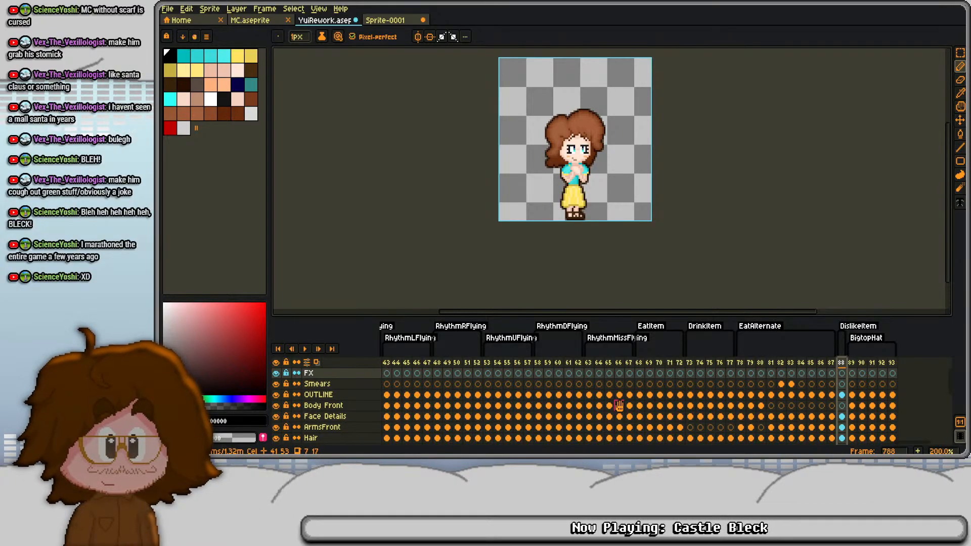
- Look through the timeline's tagged animations for a pose to reuse in DislikeItem
scroll(619, 405, left, 5)
click(457, 364)
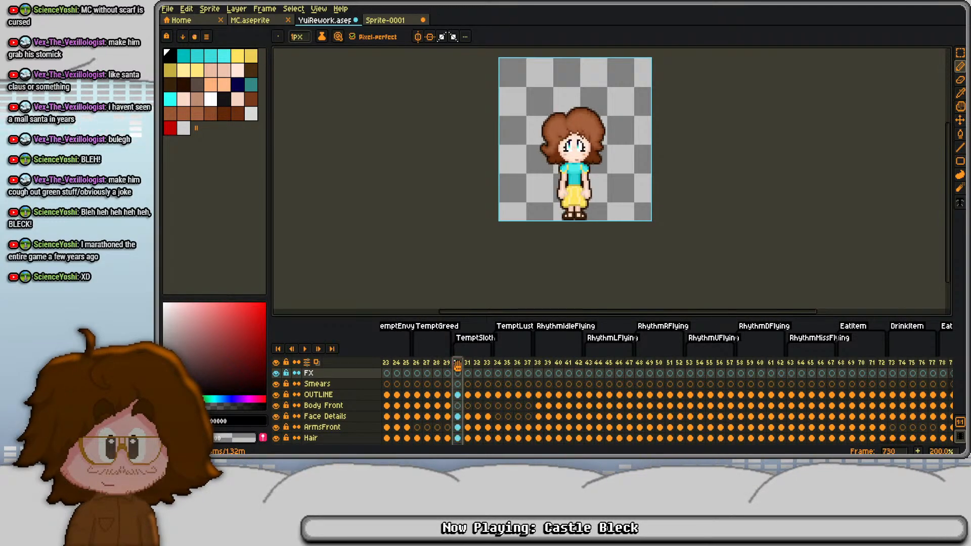
click(436, 363)
scroll(454, 363, left, 3)
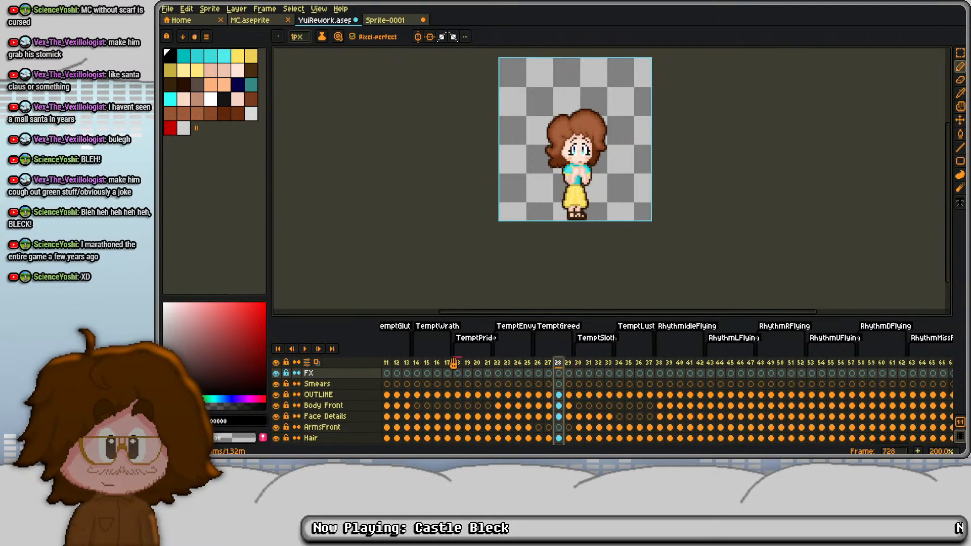
key(Home)
scroll(454, 363, right, 15)
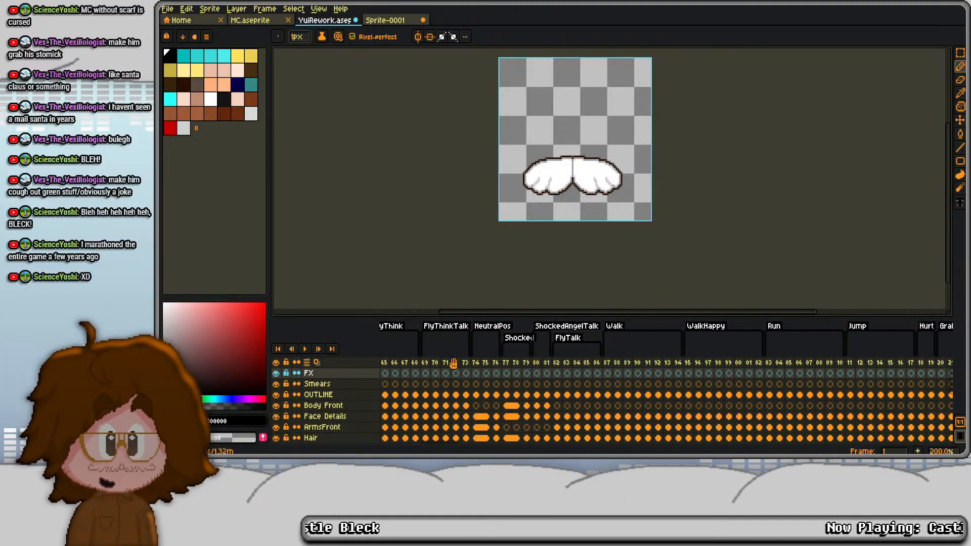
scroll(454, 363, right, 20)
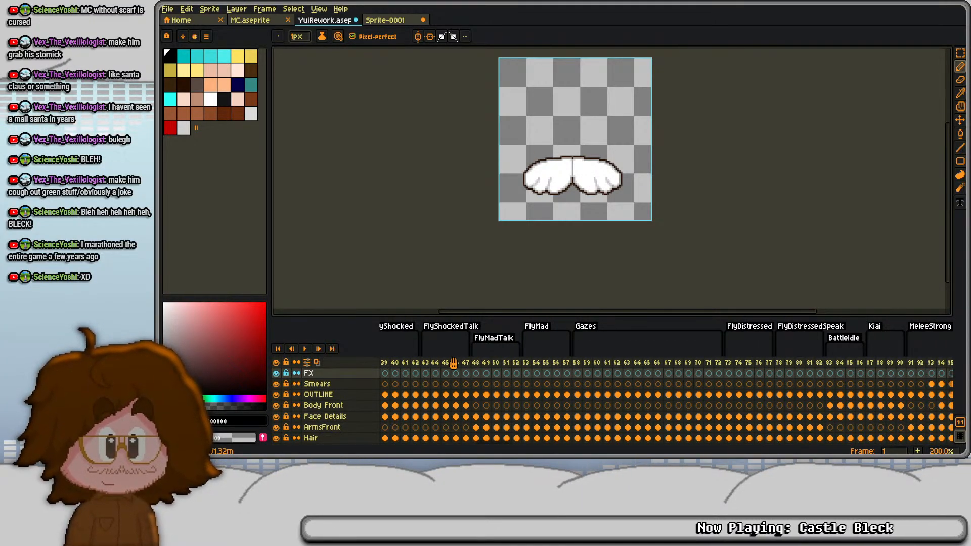
scroll(454, 363, right, 20)
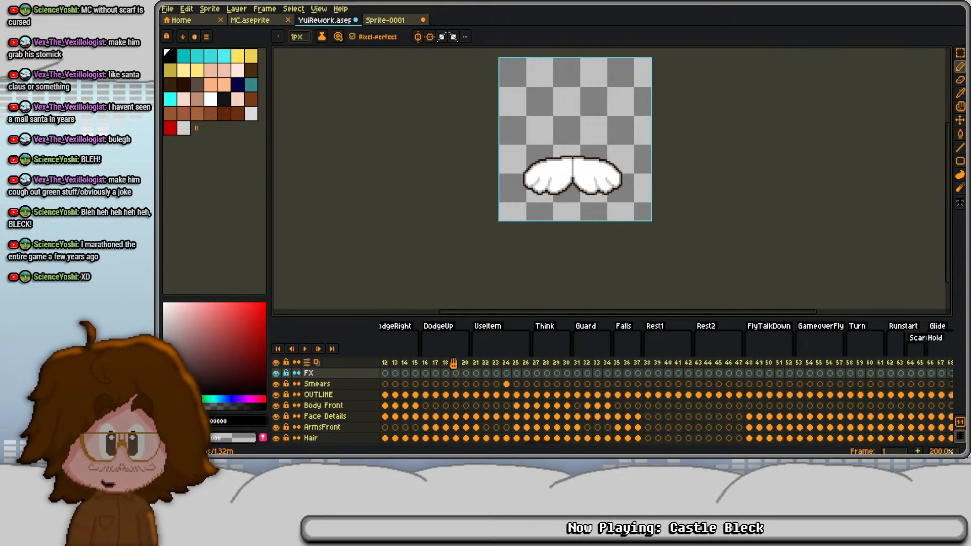
scroll(454, 363, right, 15)
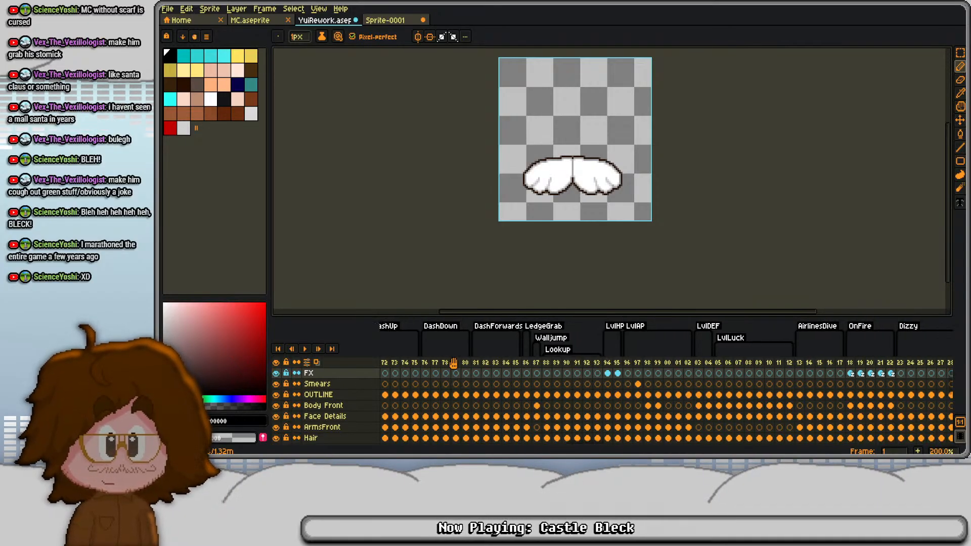
scroll(453, 364, right, 9)
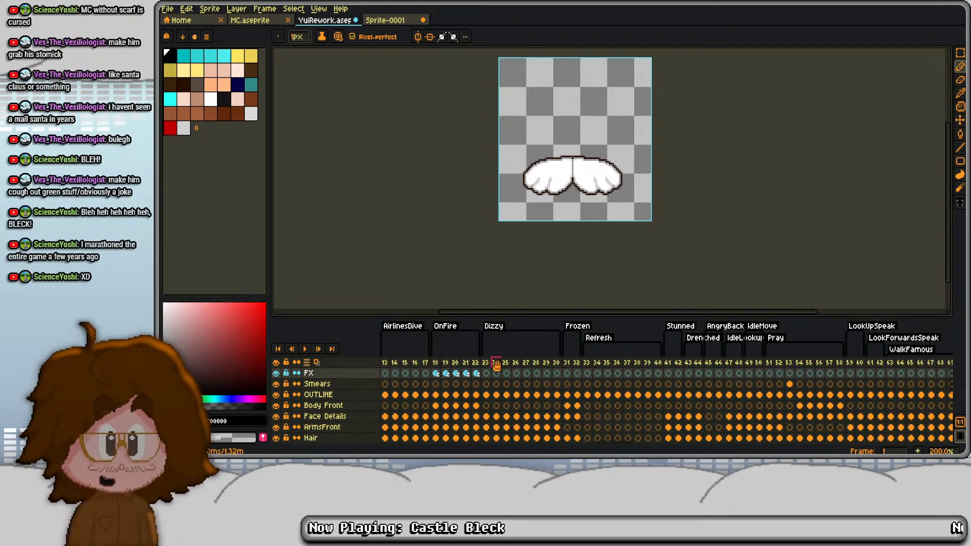
click(558, 363)
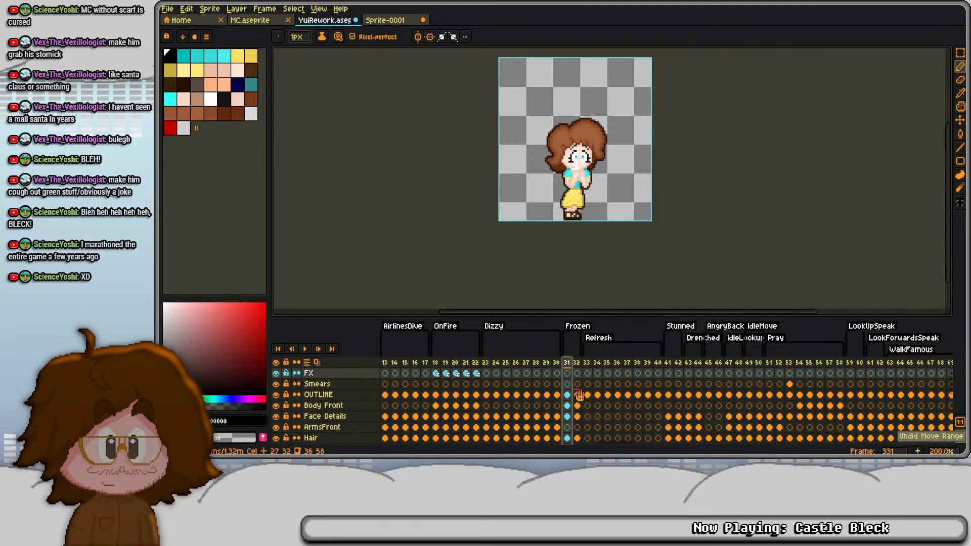
click(577, 395)
click(567, 395)
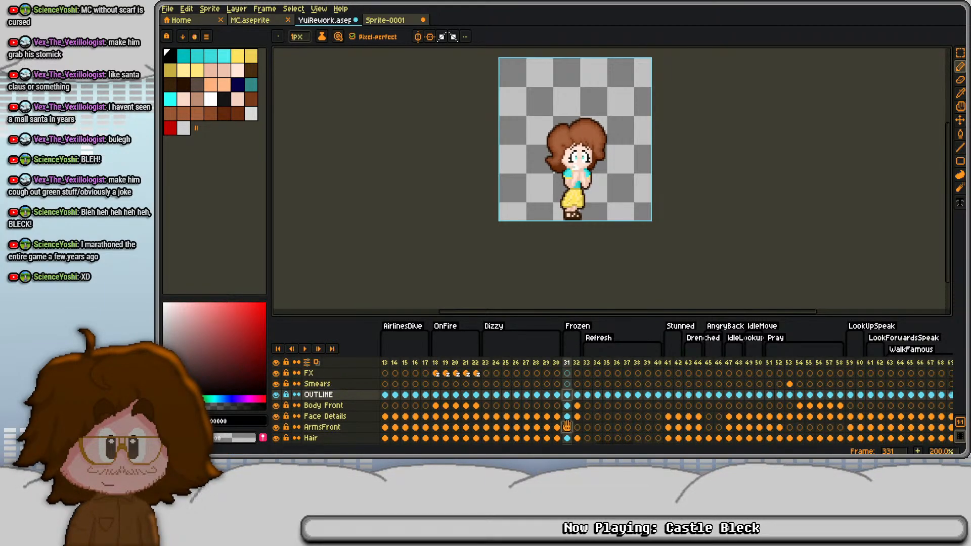
scroll(567, 426, down, 3)
click(568, 393)
scroll(577, 418, up, 3)
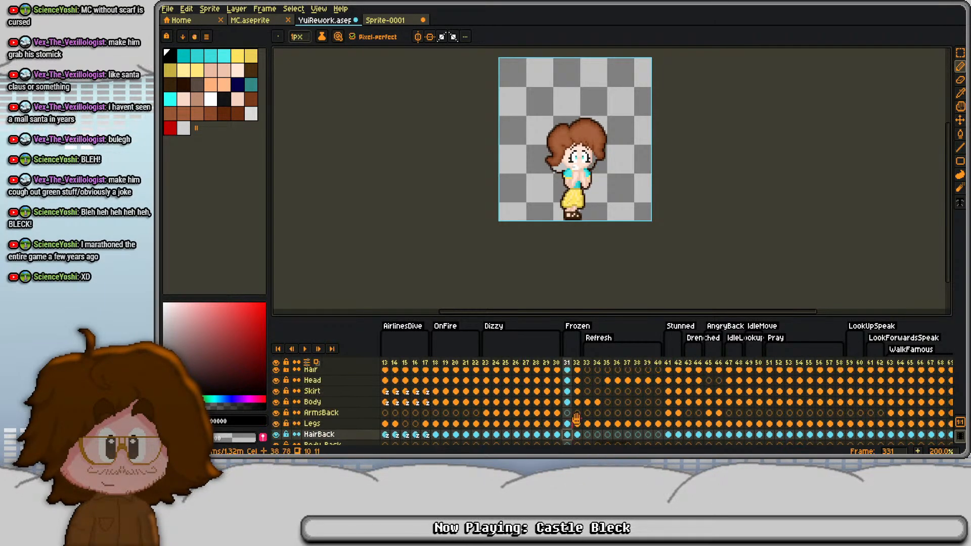
scroll(567, 430, up, 3)
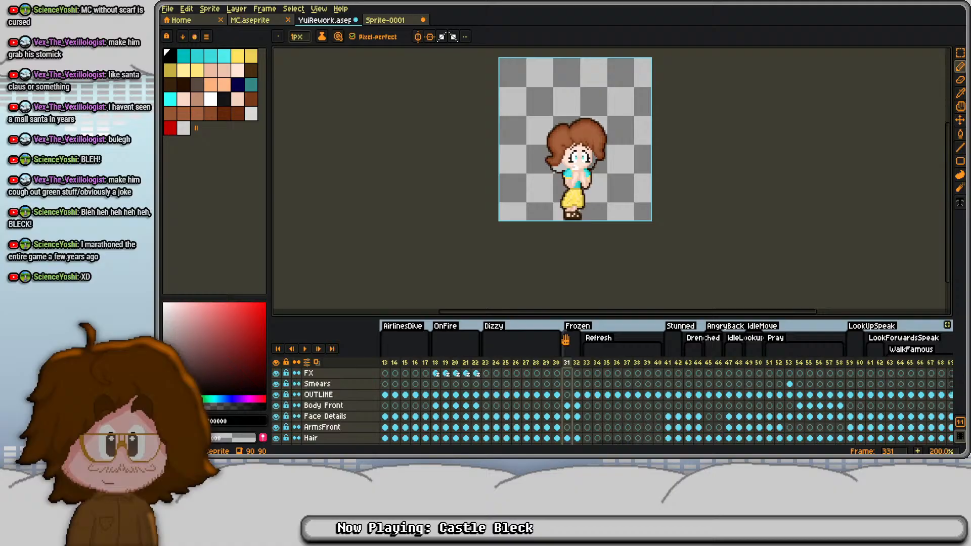
- Copy the Frozen pose's cels in frame 331, from the OUTLINE layer down, and paste them into frame 788 of DislikeItem
click(568, 394)
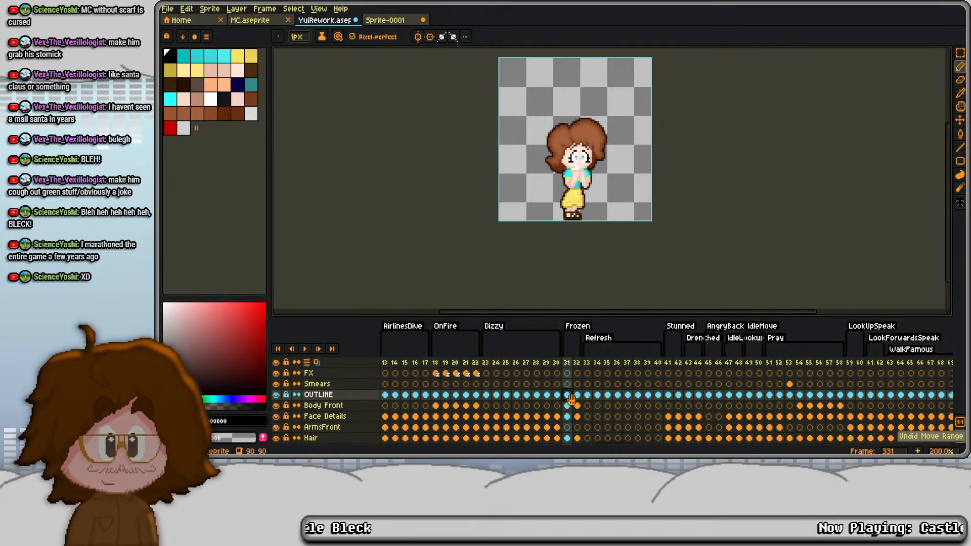
mouse_move(567, 394)
mouse_down()
mouse_move(568, 434)
mouse_move(570, 394)
mouse_up()
key(ctrl+c)
scroll(581, 389, up, 3)
scroll(584, 388, up, 3)
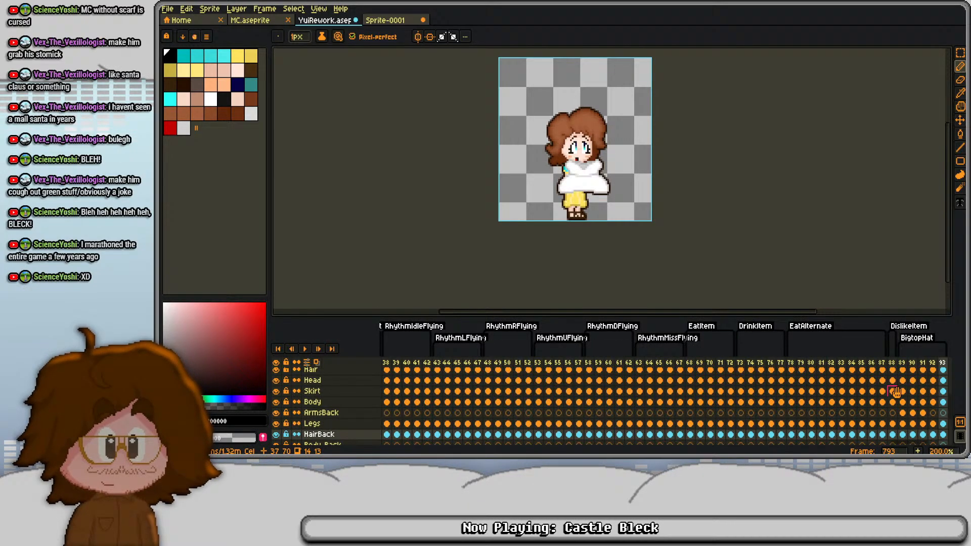
scroll(897, 392, up, 3)
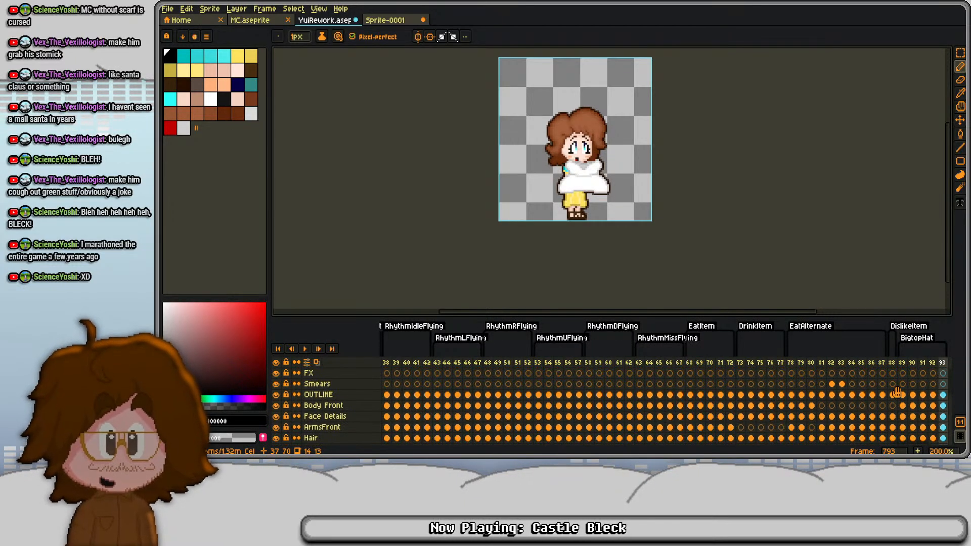
click(894, 394)
key(i)
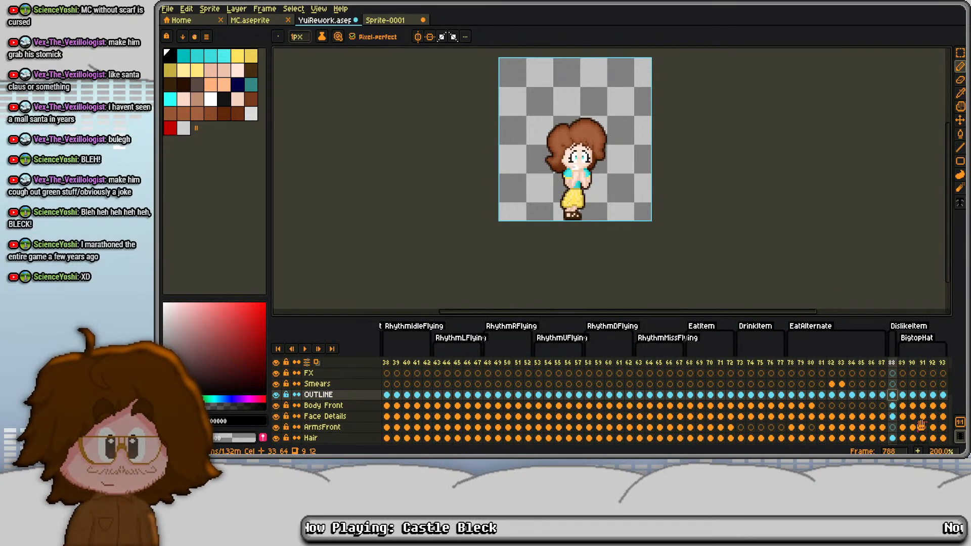
- Make frame 788's Face Details cel active and sample the dark eyelash colour #151515 from the face
click(893, 406)
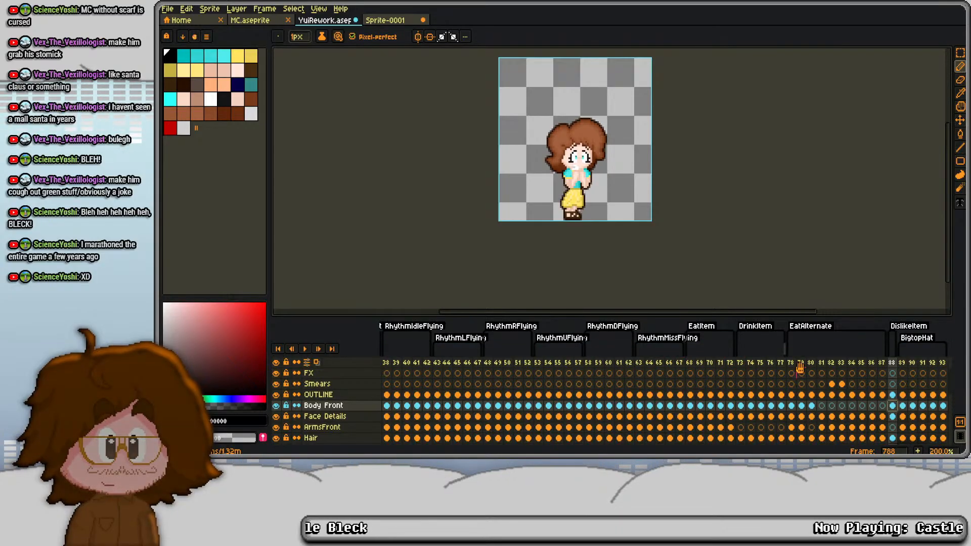
click(900, 415)
scroll(512, 205, up, 8)
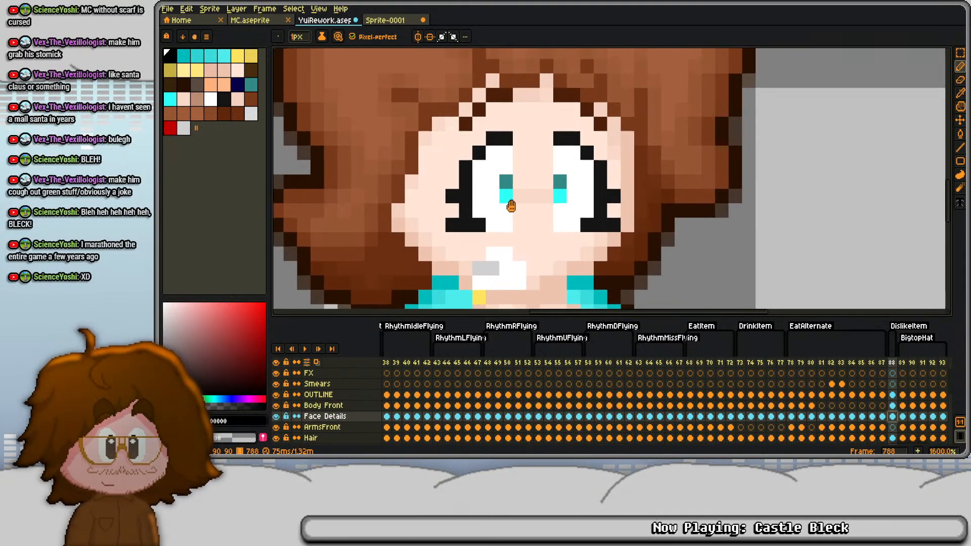
drag(511, 206, 503, 188)
click(504, 184)
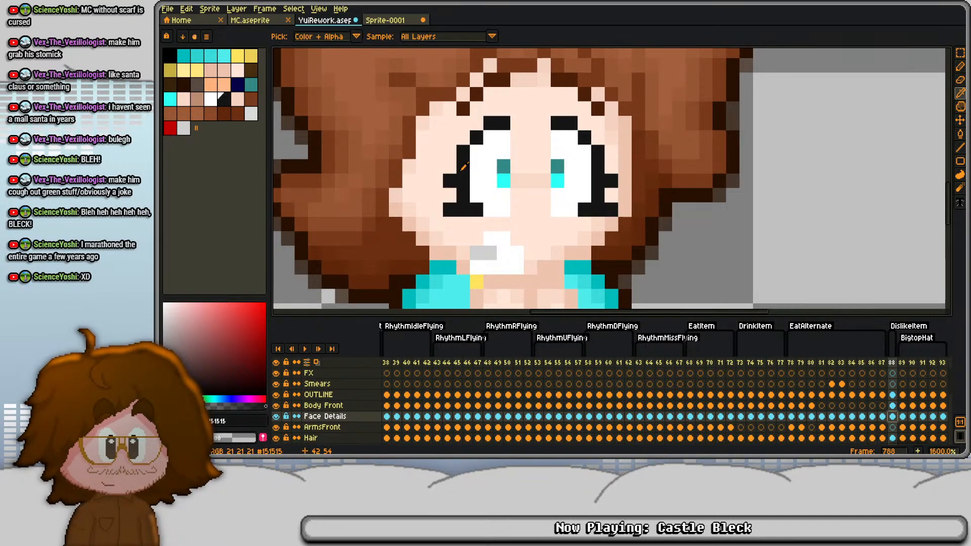
- Look through the tagged animations from the first frame up to Rest1 for a face or pose that suits DislikeItem
key(Home)
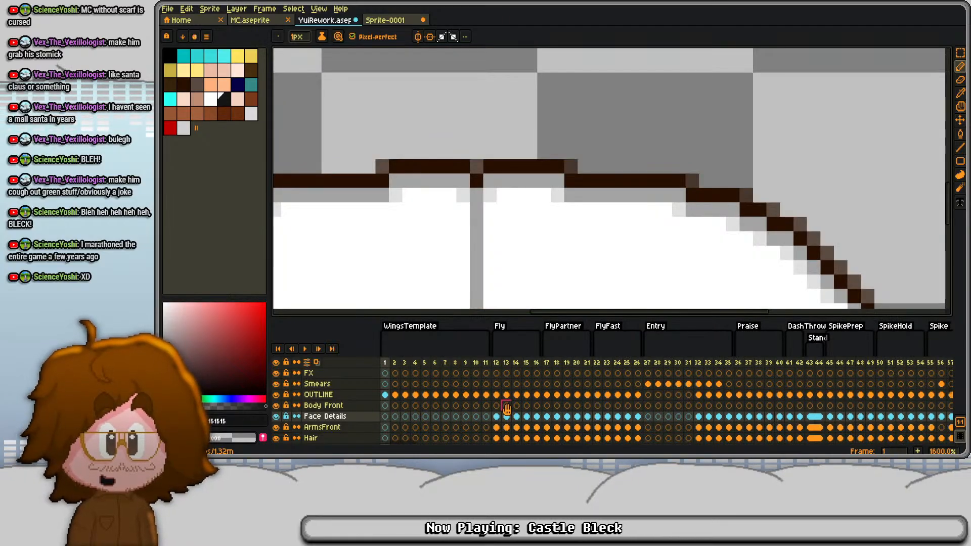
click(706, 361)
scroll(613, 238, down, 5)
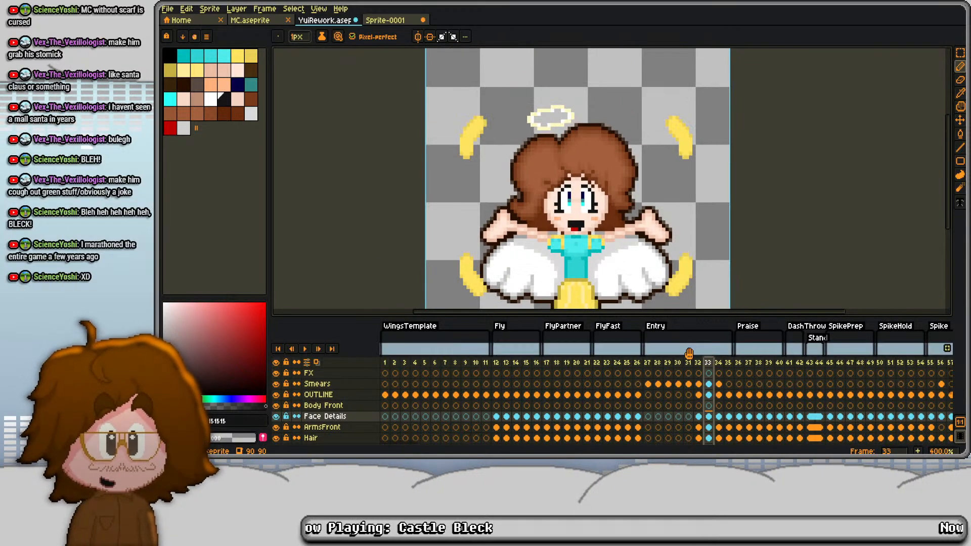
scroll(688, 371, right, 10)
scroll(689, 373, right, 20)
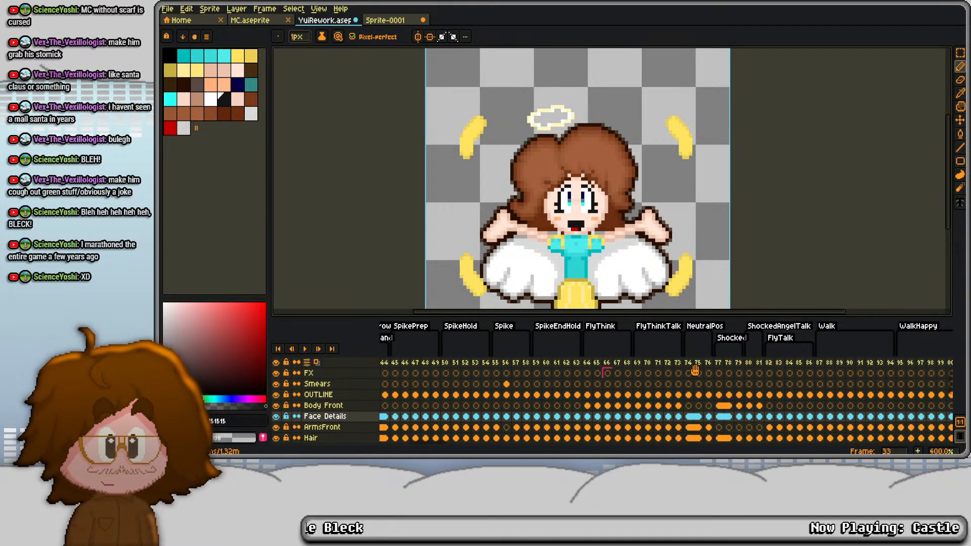
click(619, 362)
key(Right)
key(Right)
key(Right)
key(Right)
key(Right)
key(Right)
key(Right)
key(Right)
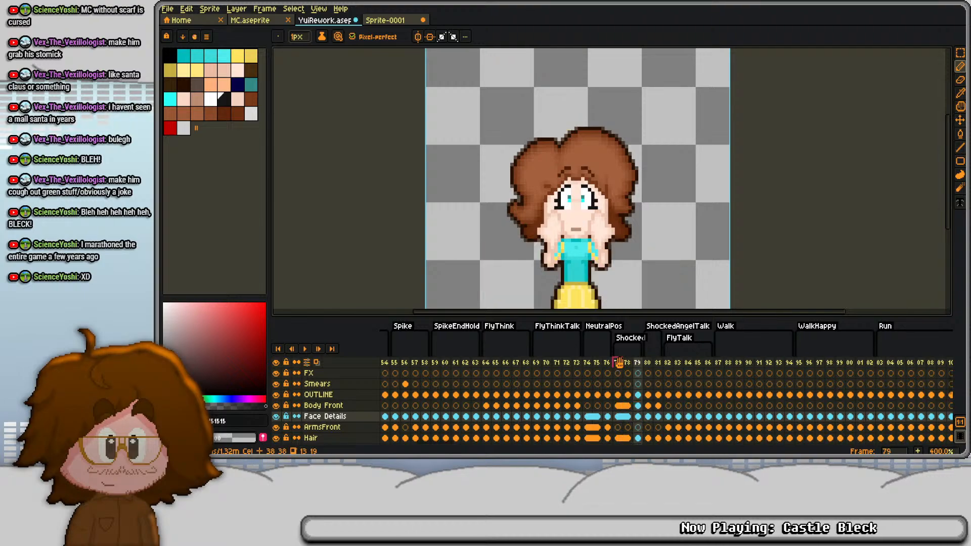
key(Right)
key(Right)
key(Right)
key(Right)
key(Right)
key(Right)
key(Right)
key(Right)
key(Right)
key(Right)
key(Right)
key(Right)
key(Right)
key(Right)
key(Right)
key(Right)
key(Right)
key(Right)
key(Right)
key(Right)
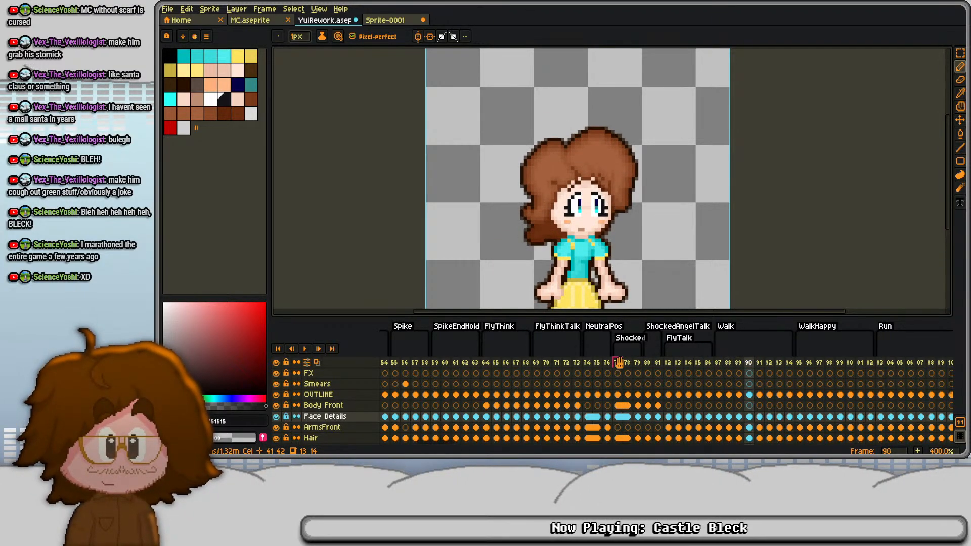
key(Right)
key(Right)
key(Right)
key(Right)
key(Right)
key(Right)
key(Right)
key(Right)
key(Right)
key(Right)
key(Right)
key(Right)
key(Right)
key(Right)
key(Right)
key(Right)
key(Right)
key(Right)
key(Right)
key(Right)
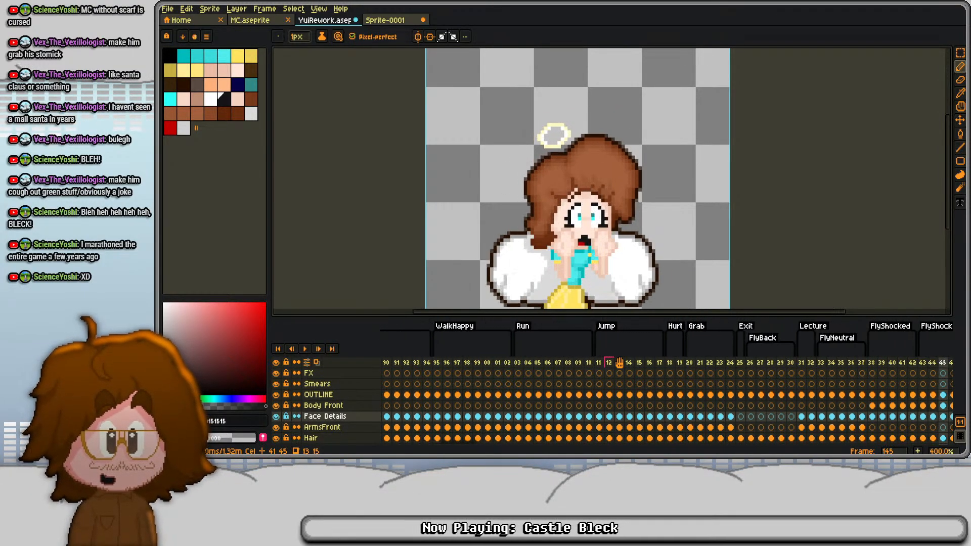
key(Right)
key(Right)
key(Right)
key(Right)
key(Right)
key(Right)
key(Right)
key(Right)
key(Right)
key(Right)
key(Right)
key(Right)
key(Right)
key(Right)
key(Right)
key(Right)
key(Right)
key(Right)
key(Right)
key(Right)
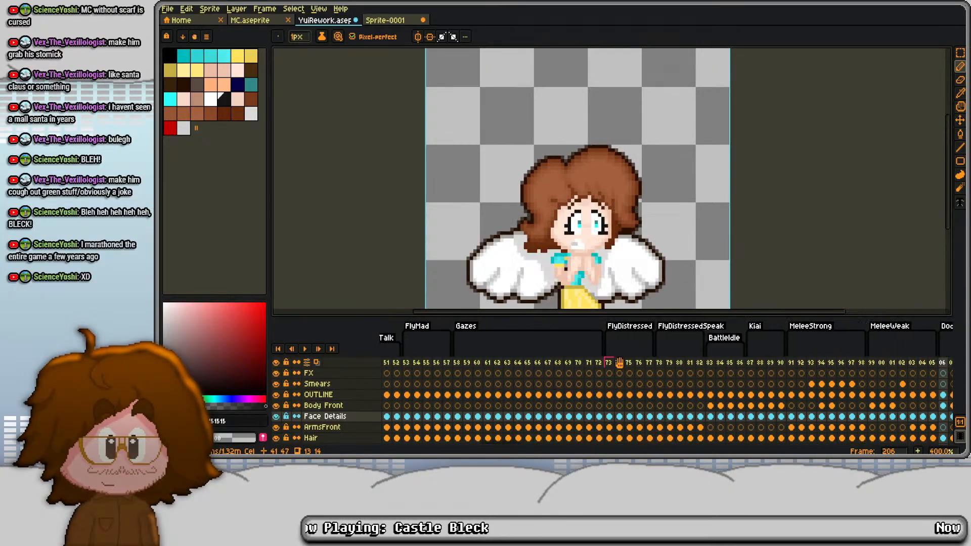
key(Right)
key(Right)
key(Right)
key(Right)
key(Right)
key(Right)
key(Right)
key(Right)
key(Right)
key(Right)
key(Right)
key(Right)
key(Right)
key(Right)
key(Right)
key(Right)
key(Right)
key(Right)
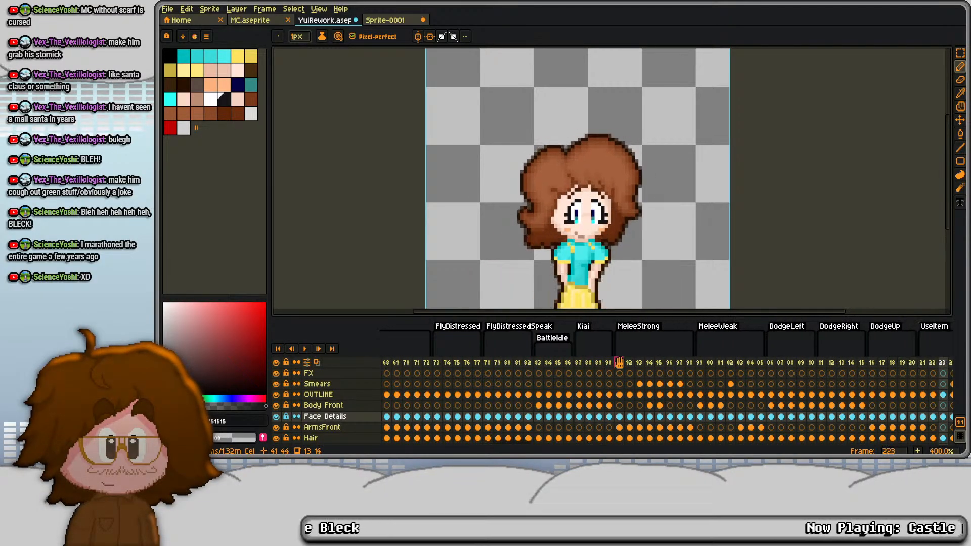
key(Right)
key(Right)
key(Right)
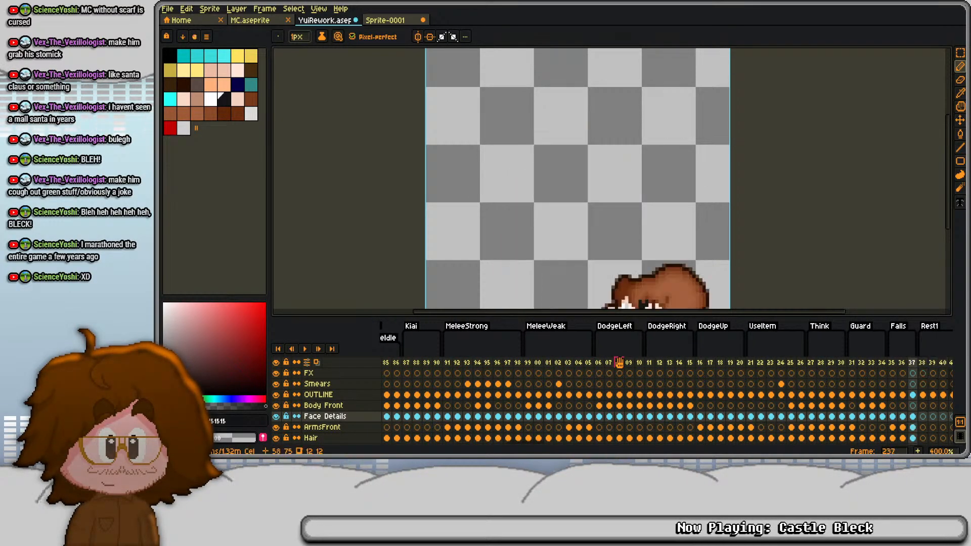
key(Right)
key(Right)
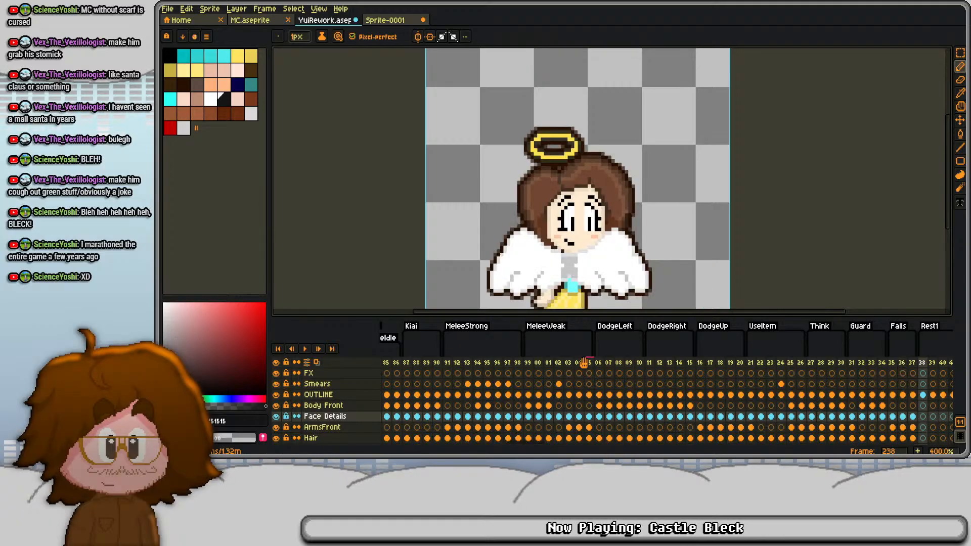
- Examine the full figure in the animations from Rest1 to LvlLuck, returning to frame 305 to inspect the halo and raised hand
scroll(531, 203, down, 1)
drag(540, 197, 482, 167)
key(Right)
key(Right)
key(Right)
key(Right)
key(Right)
key(Right)
key(Right)
key(Right)
key(Right)
key(Right)
key(Right)
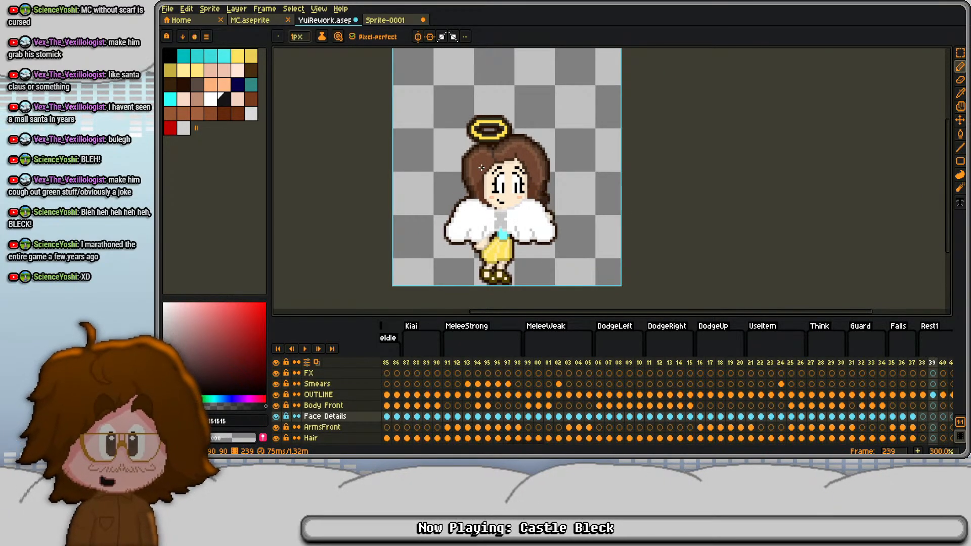
key(Right)
key(Right)
key(Right)
key(Right)
key(Right)
key(Right)
key(Right)
key(Right)
key(Right)
key(Right)
key(Right)
key(Right)
key(Right)
key(Right)
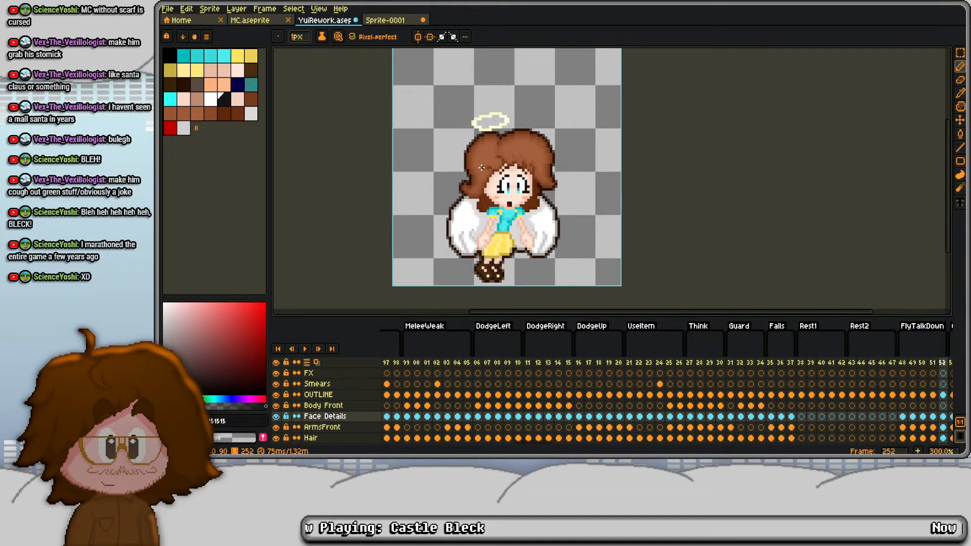
key(Right)
key(Right)
key(Right)
key(Right)
key(Right)
key(Right)
key(Right)
key(Right)
key(Right)
key(Right)
key(Right)
key(Right)
key(Right)
key(Right)
key(Right)
key(Right)
key(Right)
key(Right)
key(Right)
key(Right)
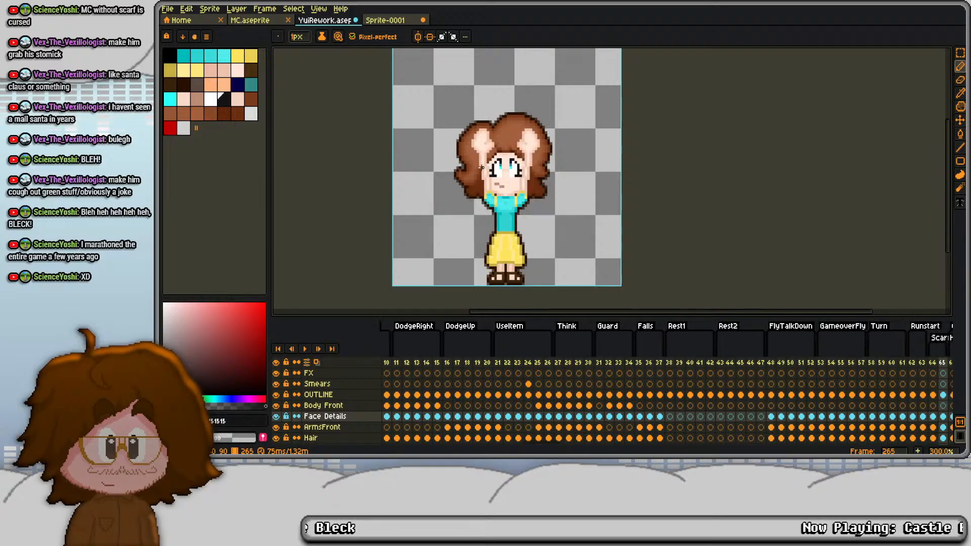
key(Right)
key(Right)
key(Right)
key(Right)
key(Right)
key(Right)
key(Right)
key(Right)
key(Right)
key(Right)
key(Right)
key(Right)
key(Right)
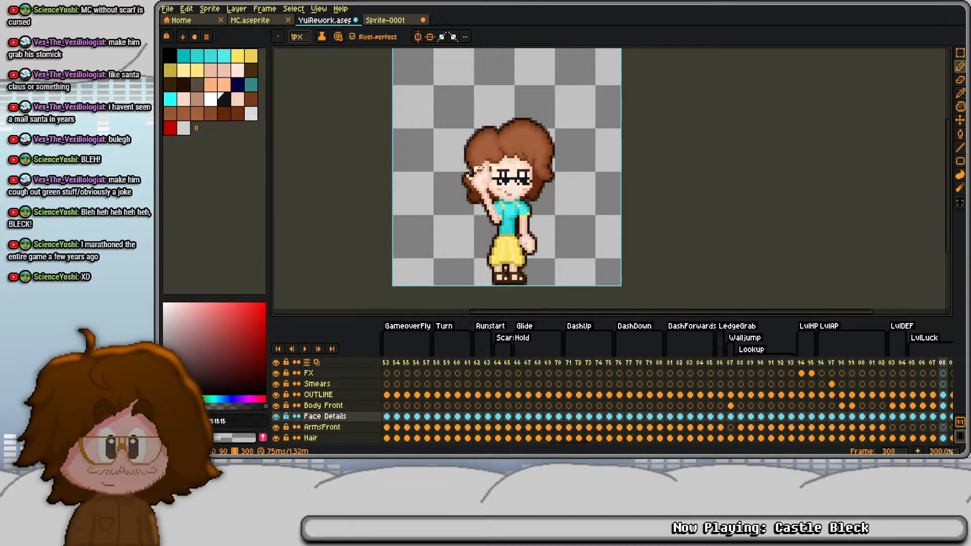
key(Left)
key(Left)
key(Left)
key(Left)
key(Left)
key(Left)
key(Left)
key(Left)
key(Left)
key(Left)
key(Left)
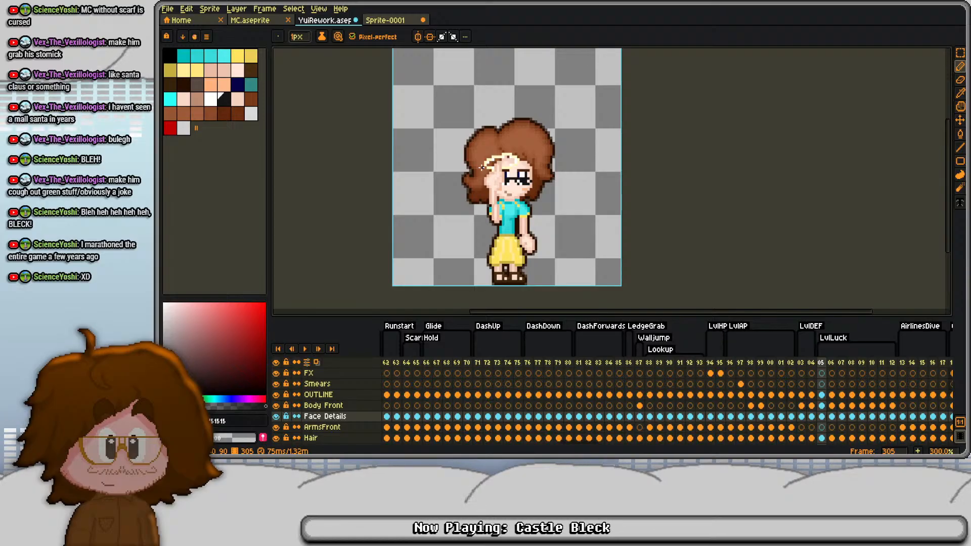
- Hide and restore the Body Front and OUTLINE layers at frame 305 to check how they overlap the halo
click(822, 405)
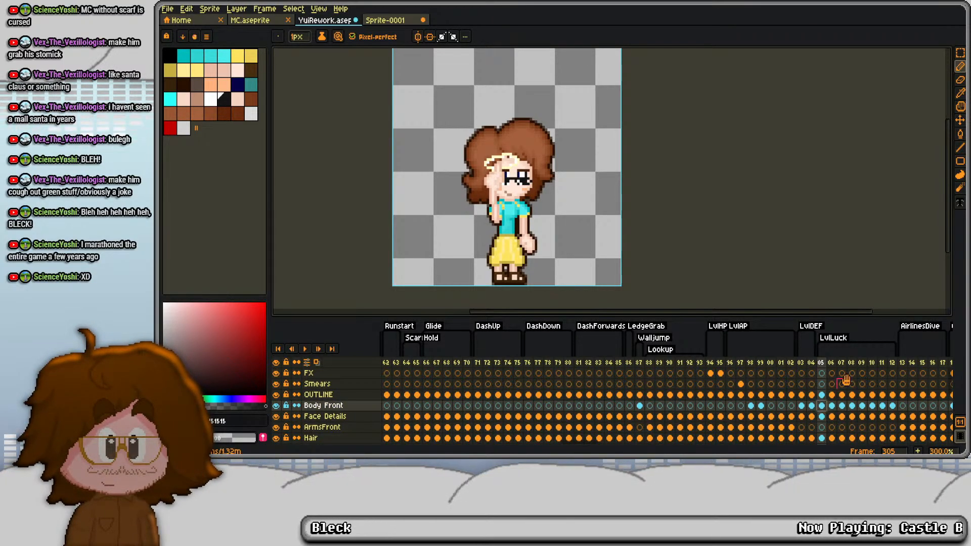
click(276, 395)
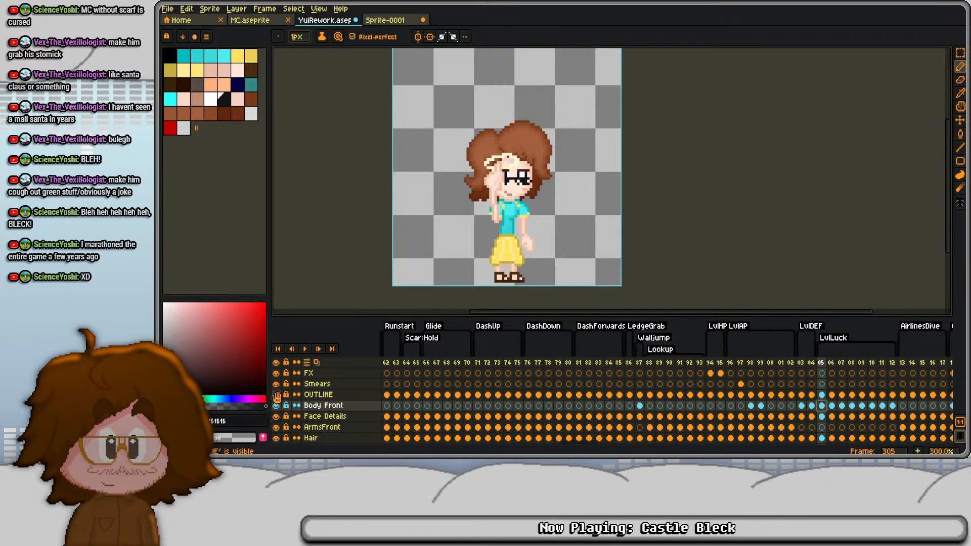
click(277, 395)
click(276, 395)
click(276, 395)
- Set the Z-index of the Halo layer's cels in LvlLuck, frames 305 to 312, to 13
scroll(284, 420, down, 5)
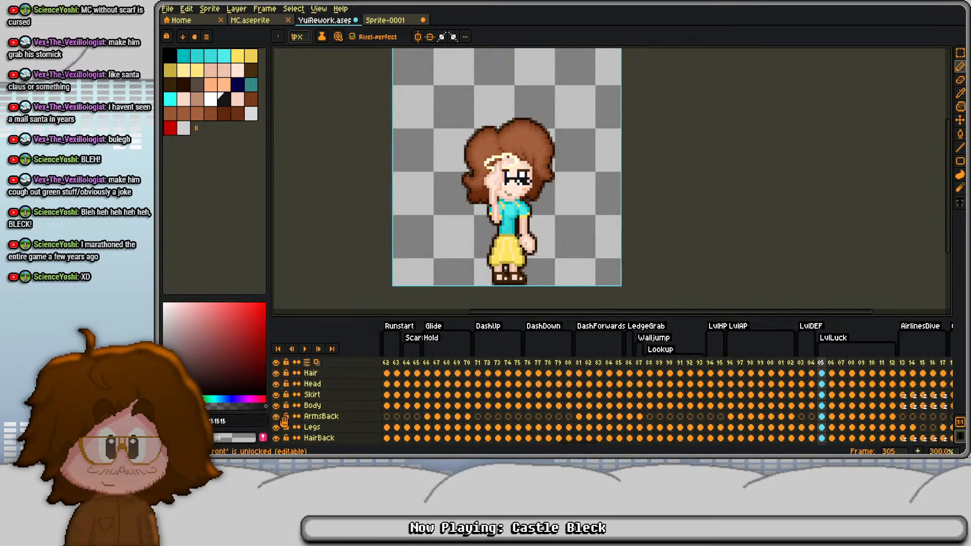
scroll(284, 427, down, 1)
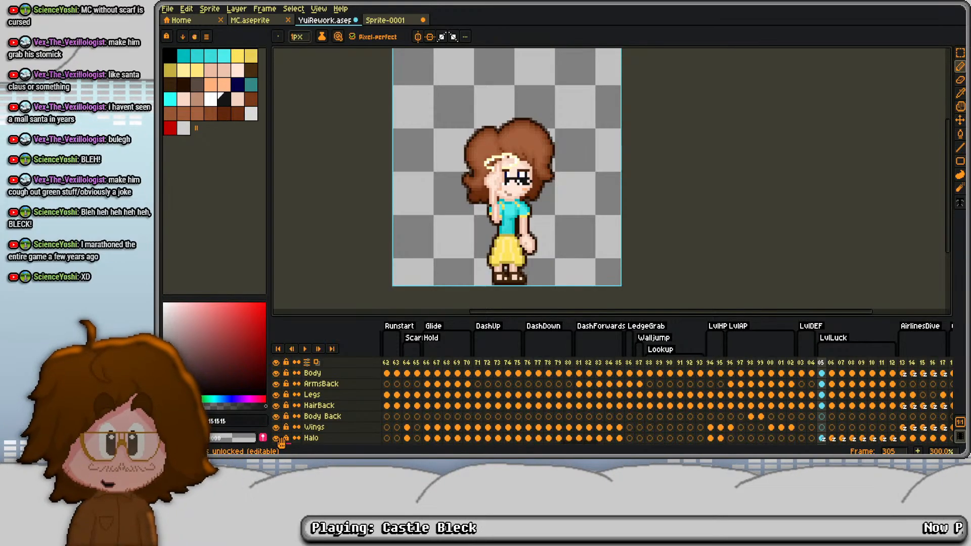
scroll(420, 423, down, 1)
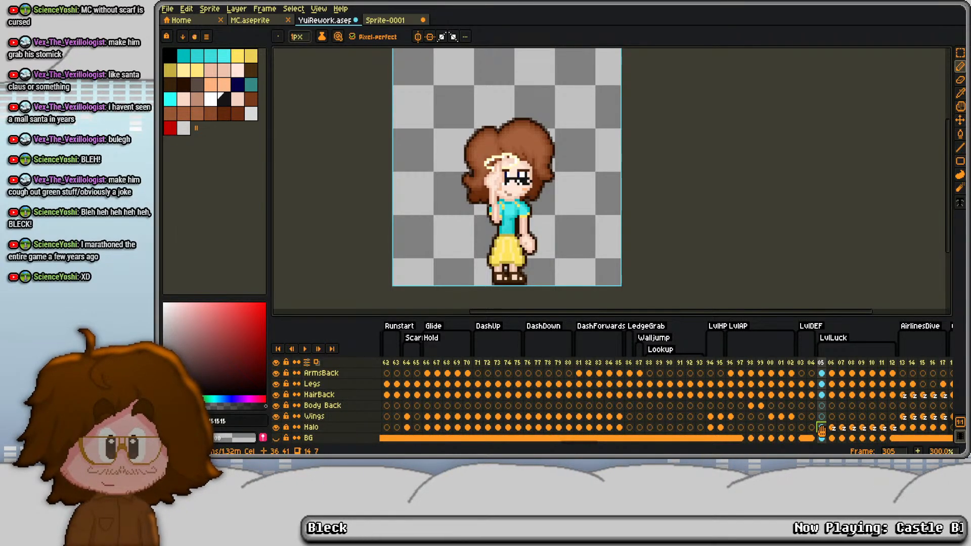
drag(822, 424, 892, 424)
right_click(892, 423)
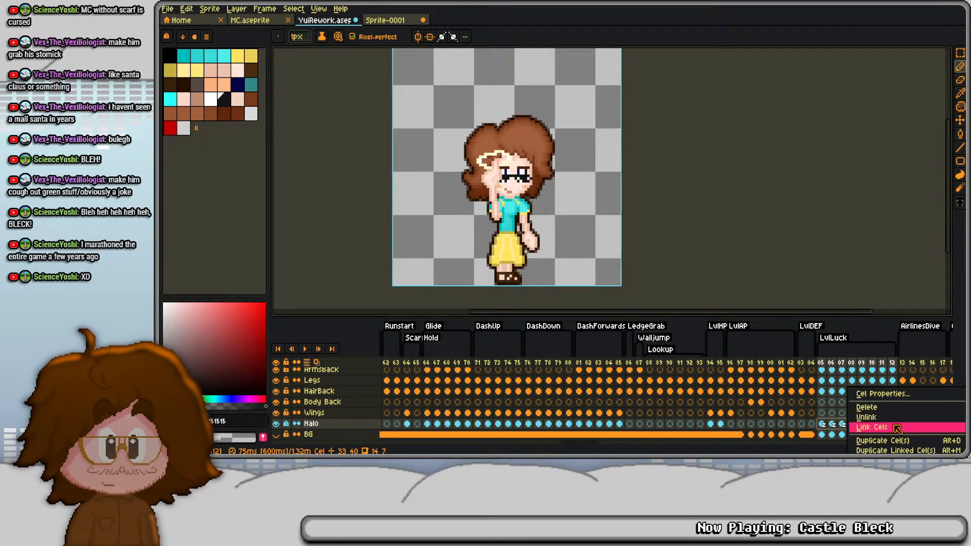
click(888, 395)
click(911, 225)
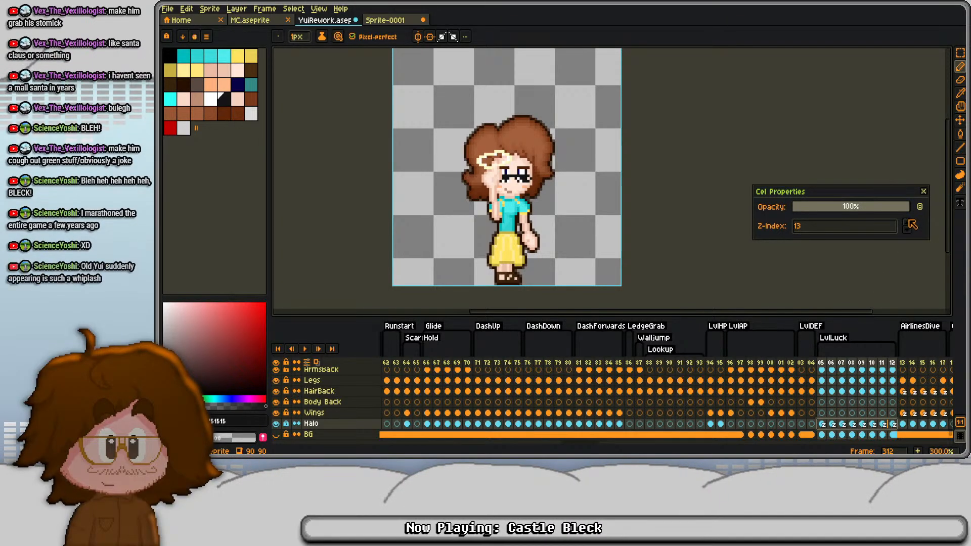
click(924, 192)
- Step through the LvlLuck frames and on into AirlinesDive to check the halo's stacking order
click(831, 362)
key(Right)
key(Right)
key(Right)
key(Right)
key(Right)
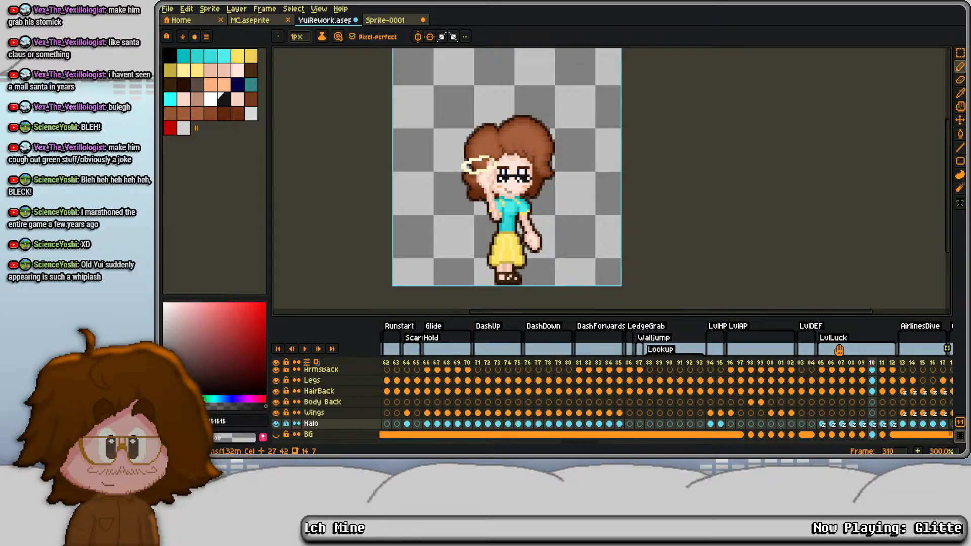
key(Right)
key(Right)
key(Right)
key(Right)
key(Right)
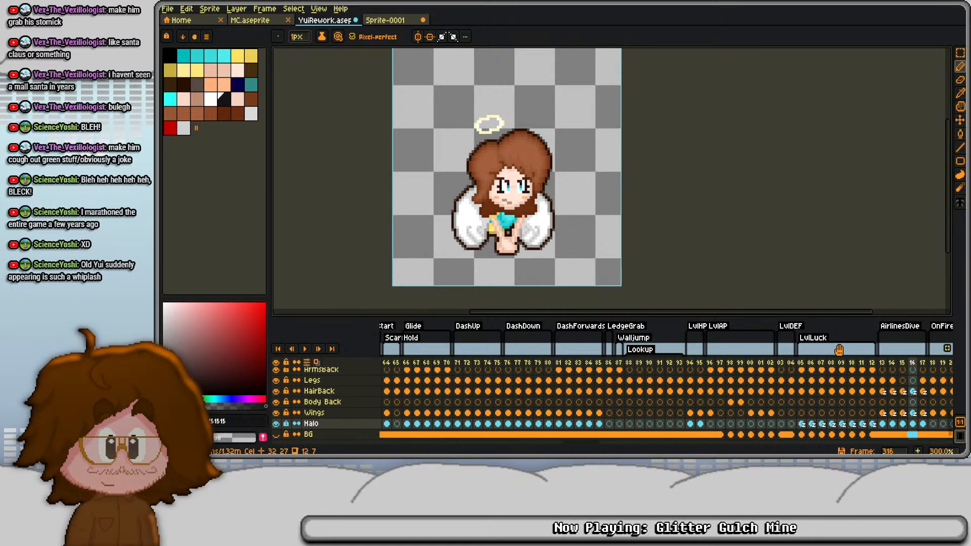
- Try other Z-index values, including 3, on the HairBack cels in AirlinesDive, frames 313 to 317, and return to 4
key(Left)
key(Left)
key(Left)
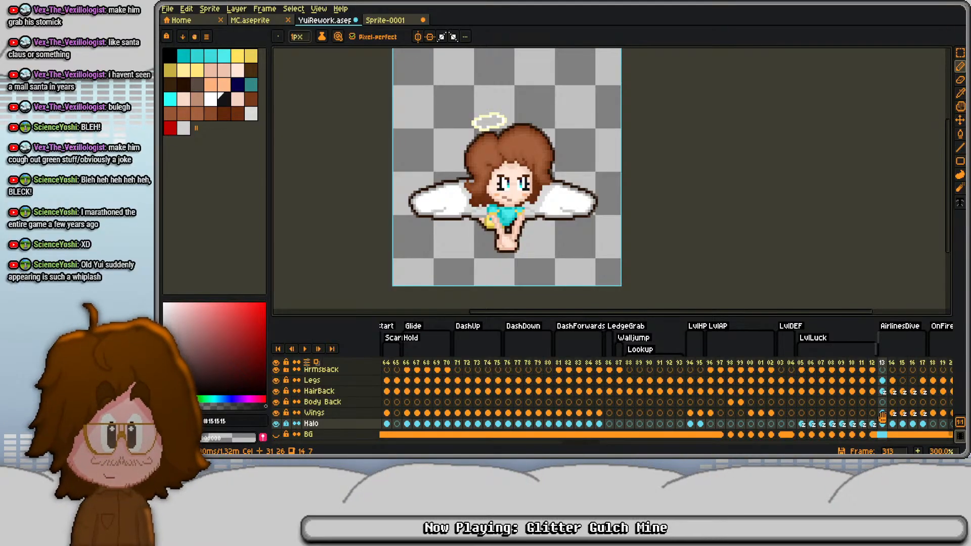
drag(882, 392, 921, 390)
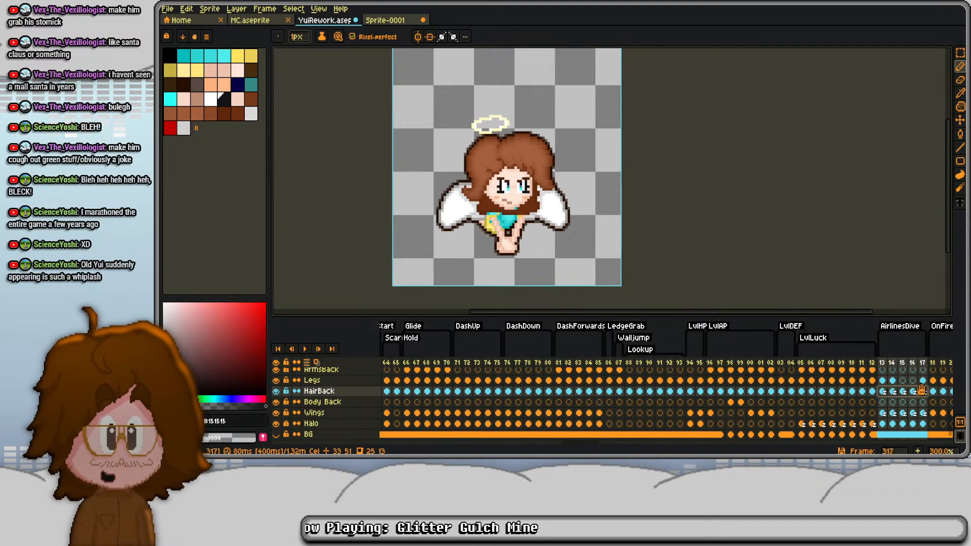
right_click(922, 390)
click(883, 396)
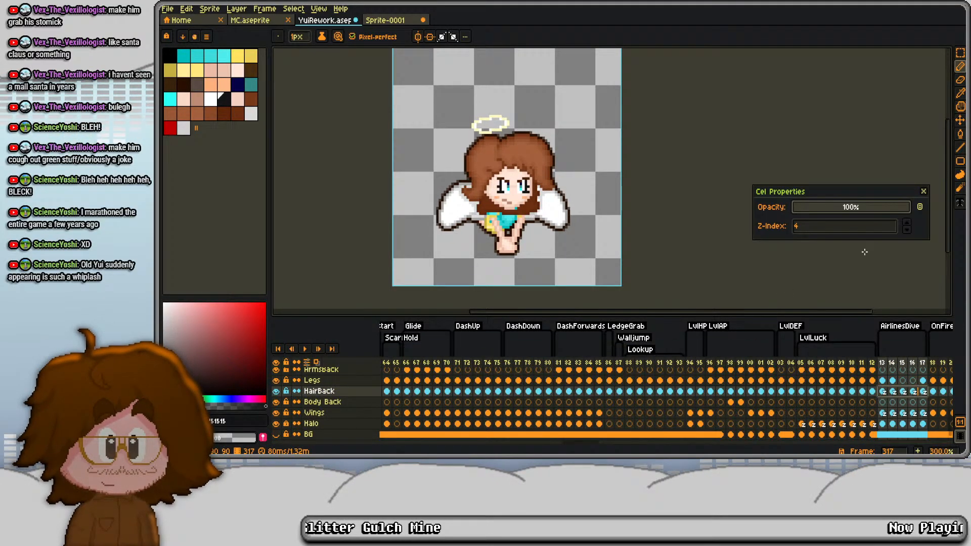
click(907, 226)
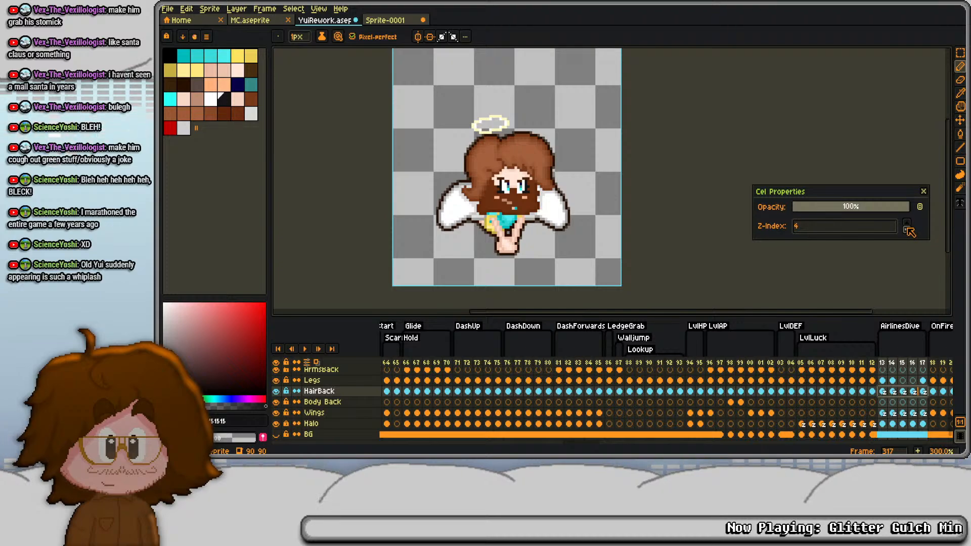
click(908, 231)
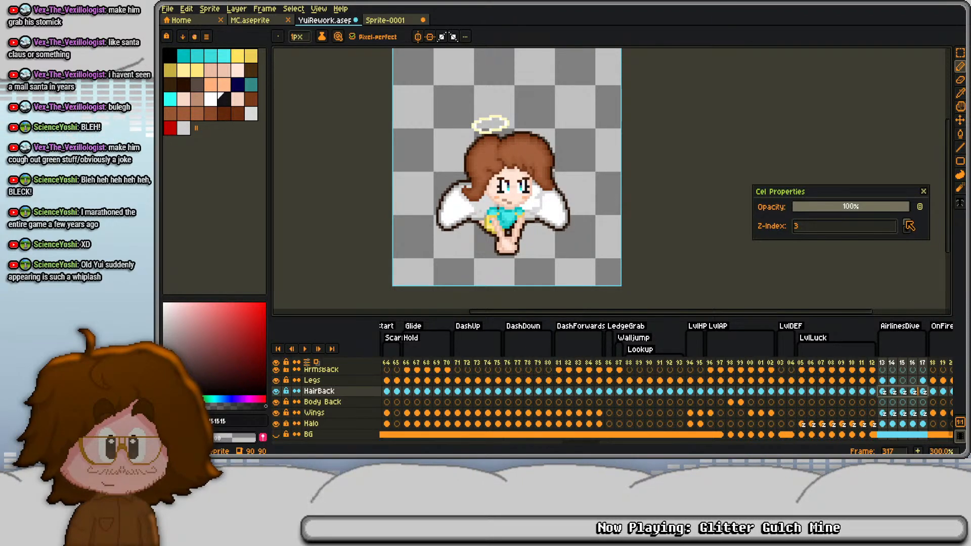
click(909, 225)
click(922, 192)
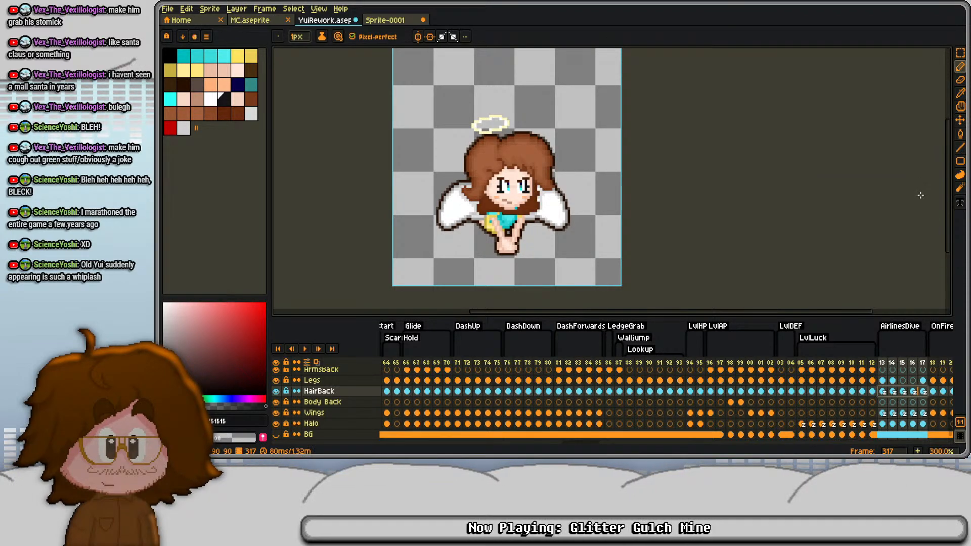
- Set the Z-index of the Wings layer's cels in AirlinesDive, frames 313 to 317, to 4
click(883, 413)
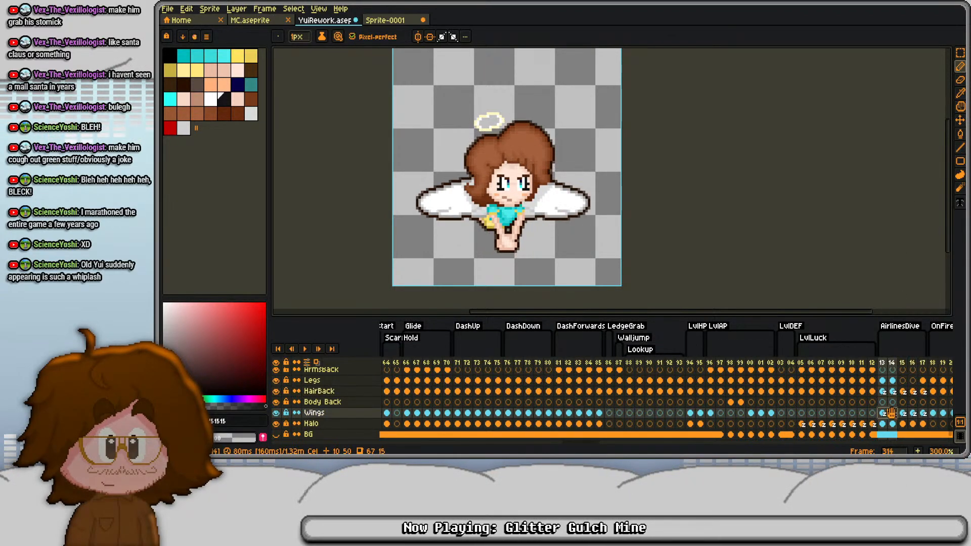
right_click(919, 409)
click(900, 393)
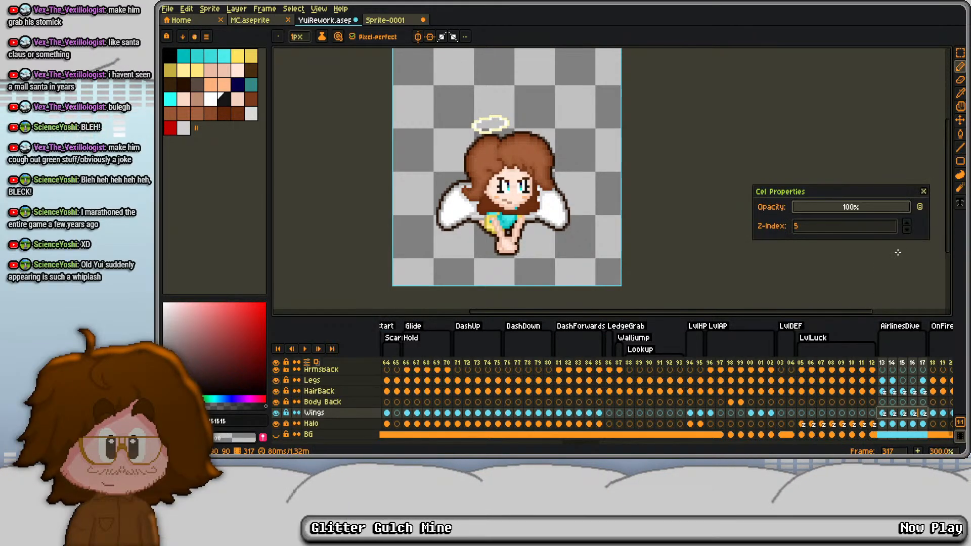
click(907, 223)
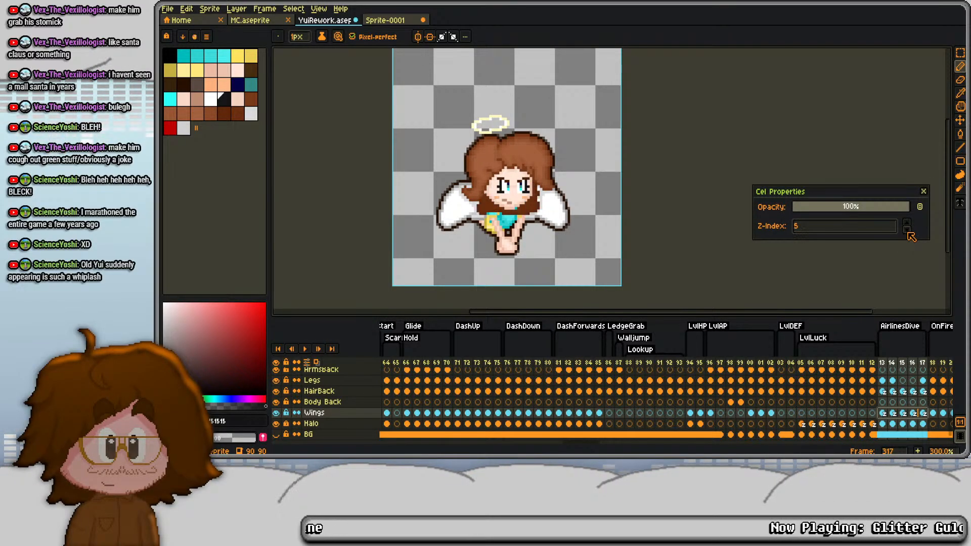
click(923, 191)
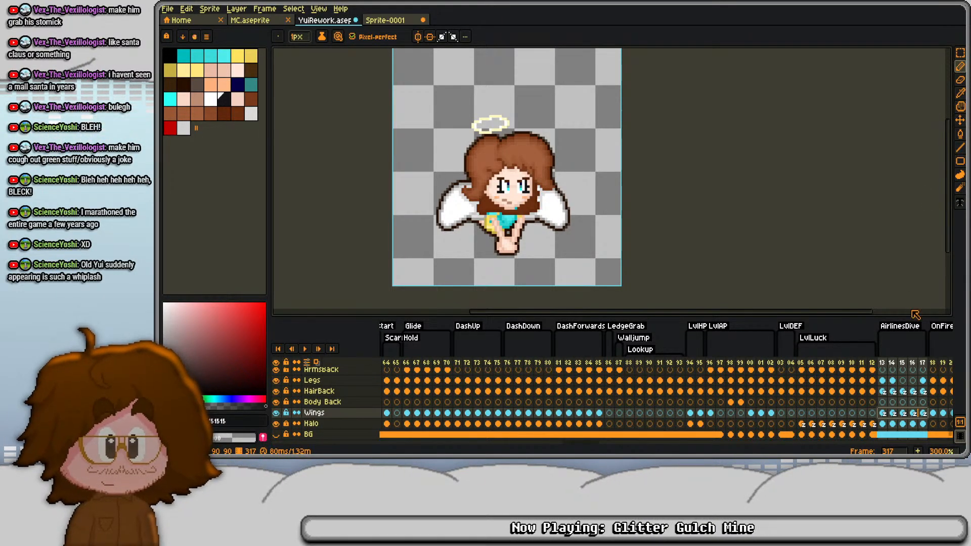
- Set the Z-index of the Body layer's cels in AirlinesDive, frames 313 to 317, to 2
scroll(890, 404, up, 2)
click(890, 403)
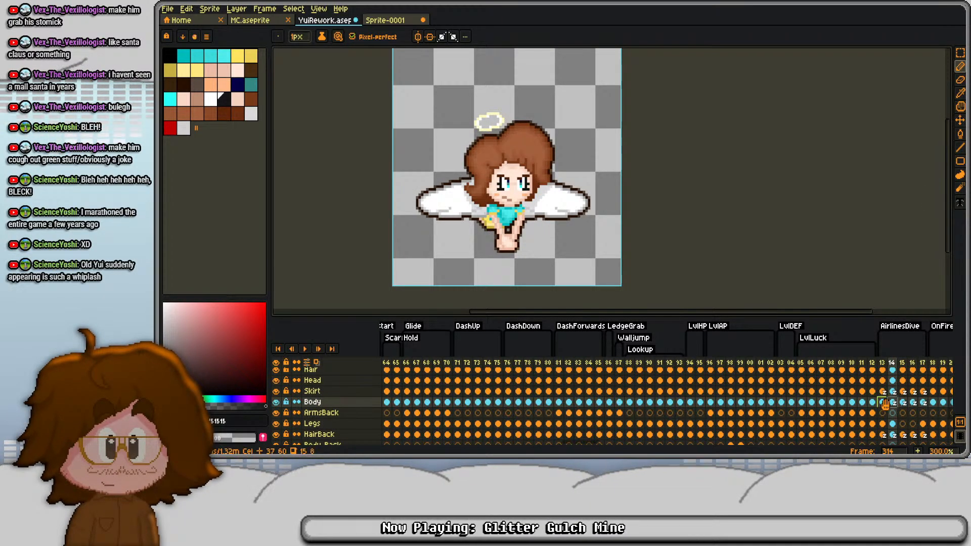
click(881, 403)
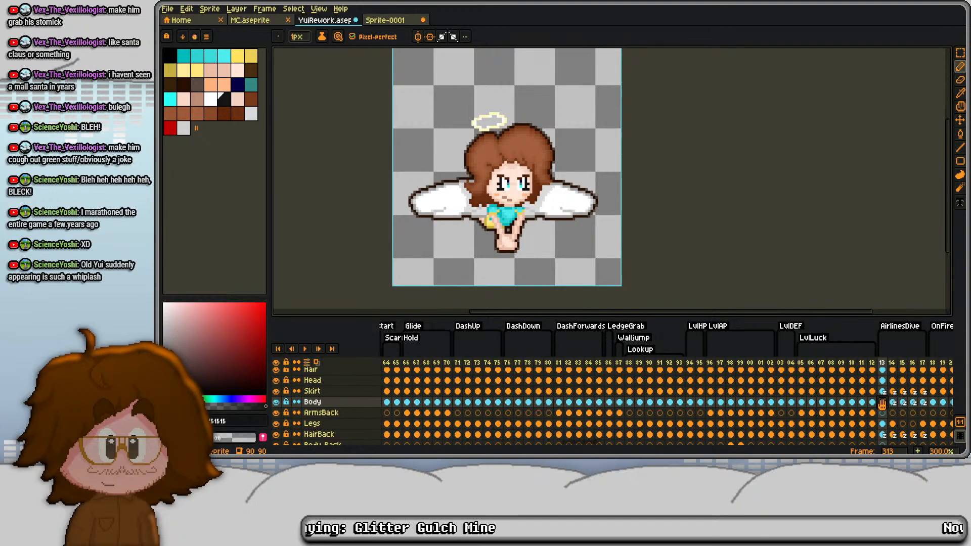
key(Right)
key(Right)
key(Right)
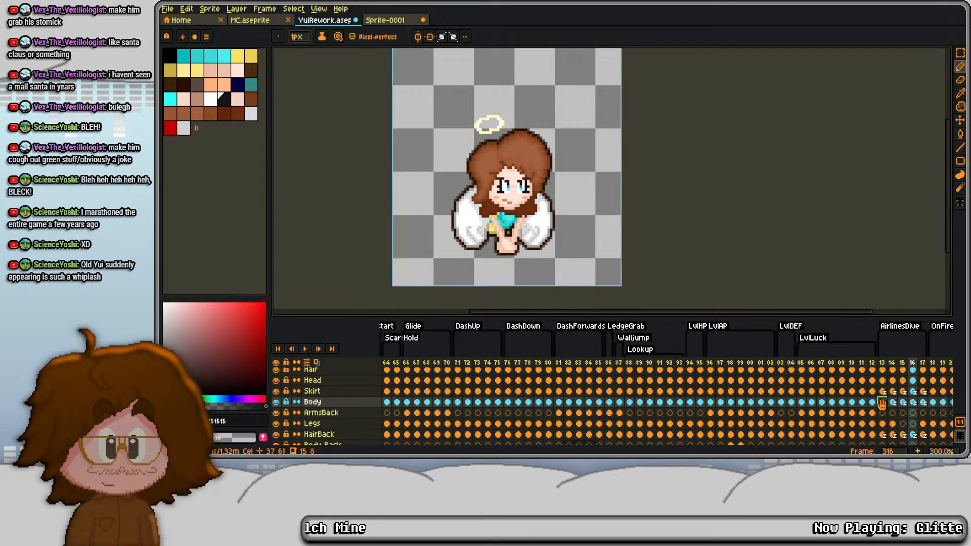
click(881, 403)
drag(881, 403, 923, 403)
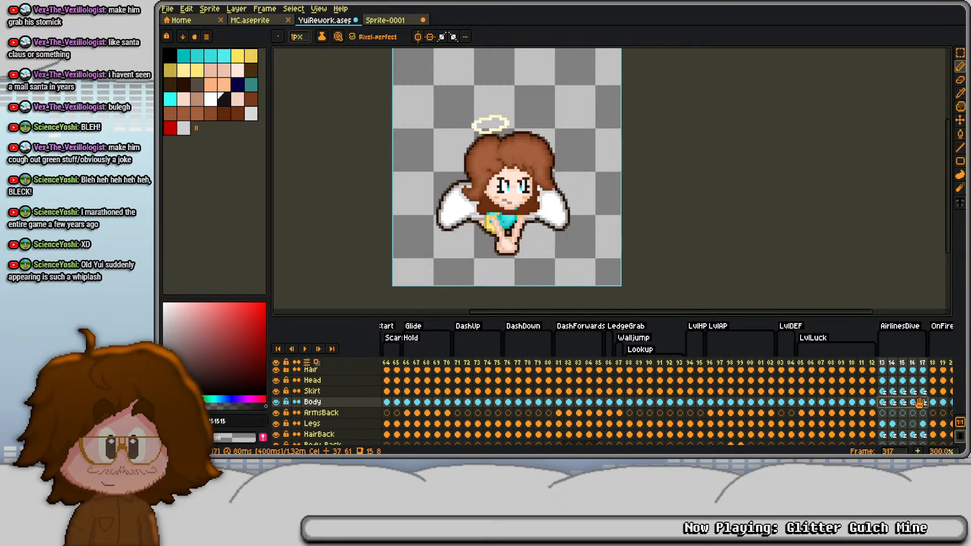
right_click(923, 403)
click(893, 393)
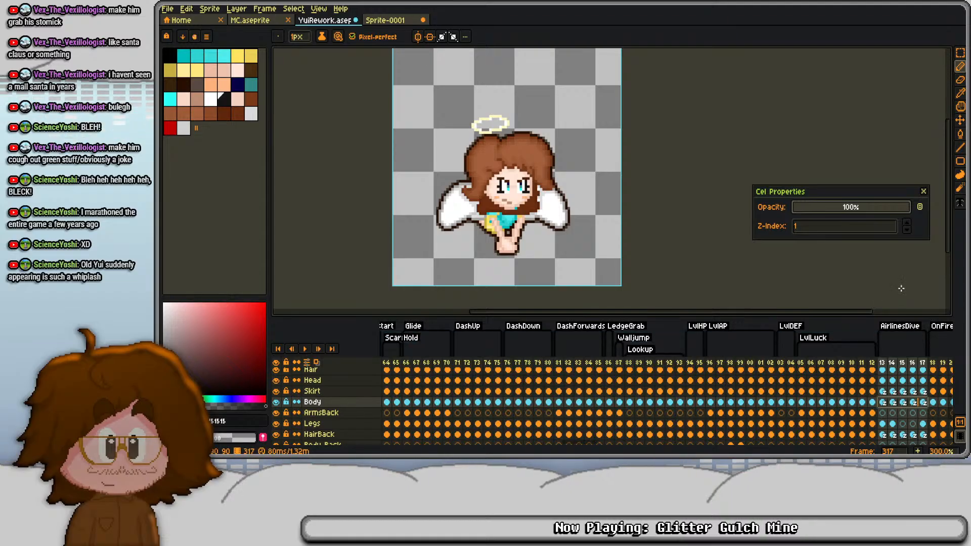
click(907, 230)
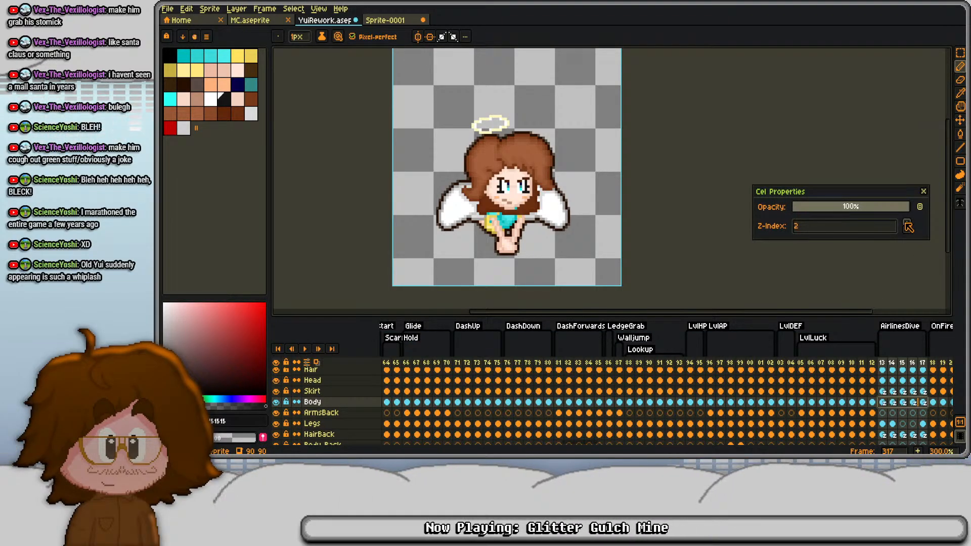
click(923, 192)
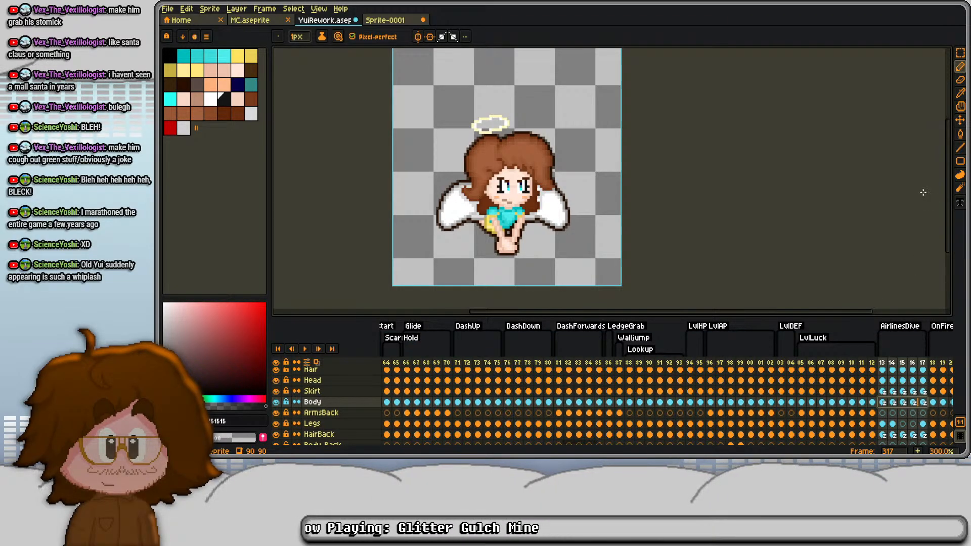
- Play AirlinesDive to check the layer order, and examine the animations up to BattleWeak, frame 427, for a reusable face
key(Return)
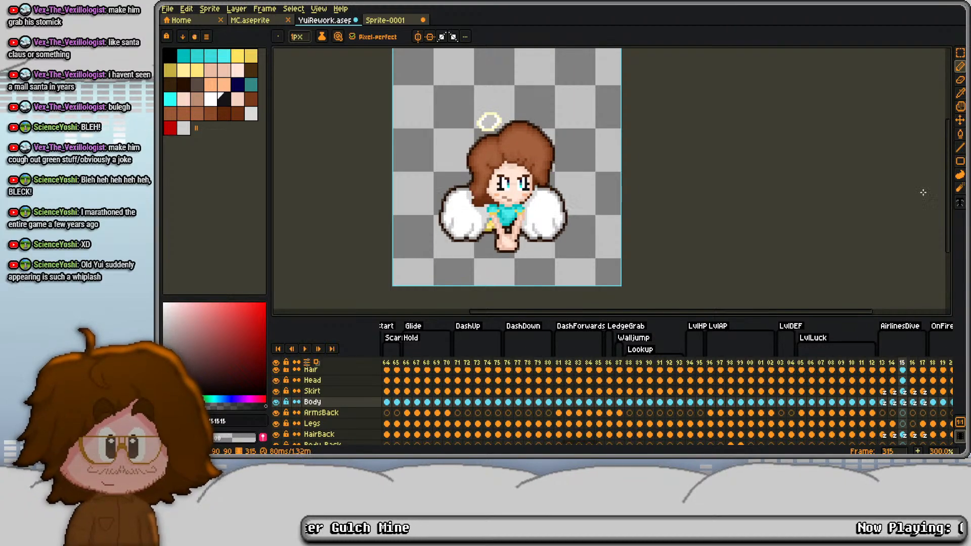
key(Right)
key(Right)
key(Right)
key(Right)
key(Right)
key(Right)
key(Right)
key(Right)
key(Right)
key(Right)
key(Right)
key(Right)
key(Right)
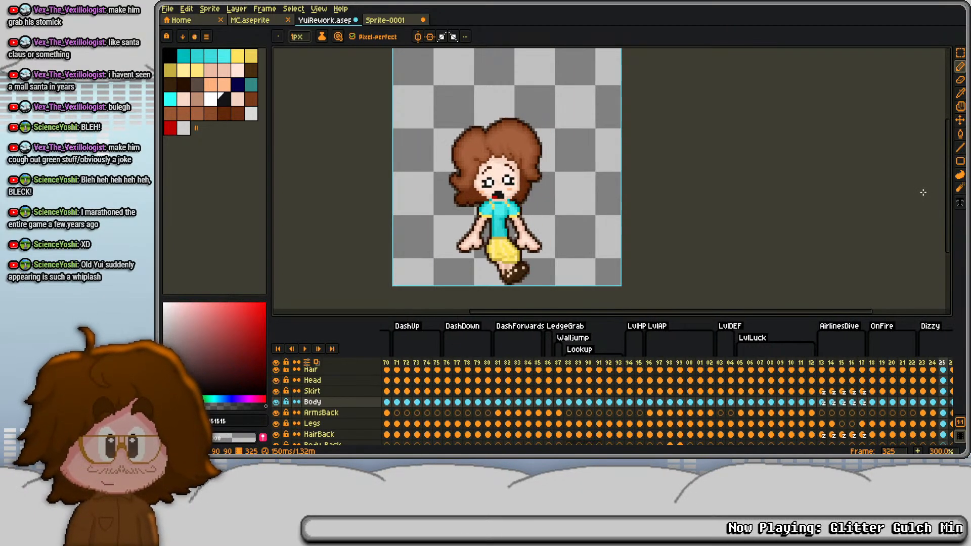
key(Right)
key(Right)
key(Right)
key(Right)
key(Right)
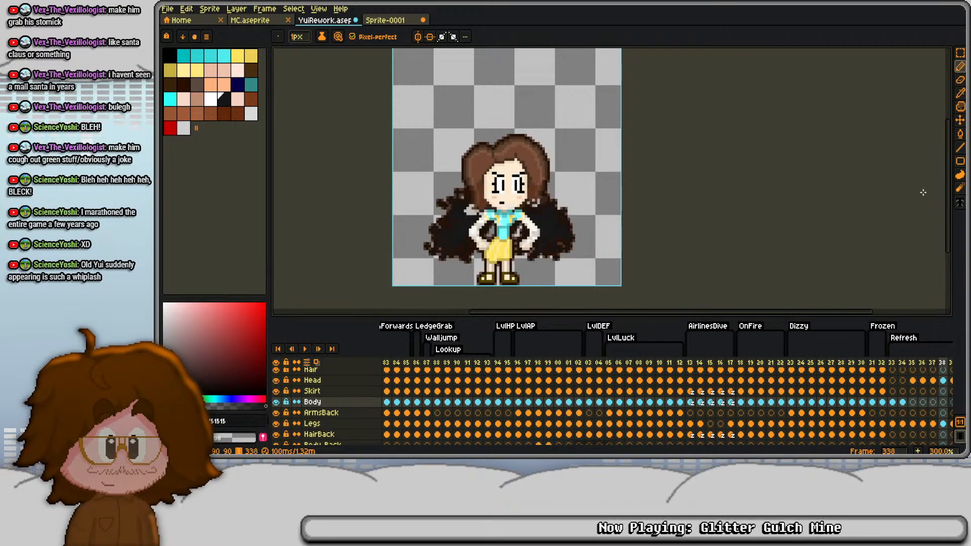
key(Right)
key(Right)
key(Right)
key(Right)
key(Right)
key(Right)
key(Right)
key(Right)
key(Right)
key(Right)
key(Right)
key(Right)
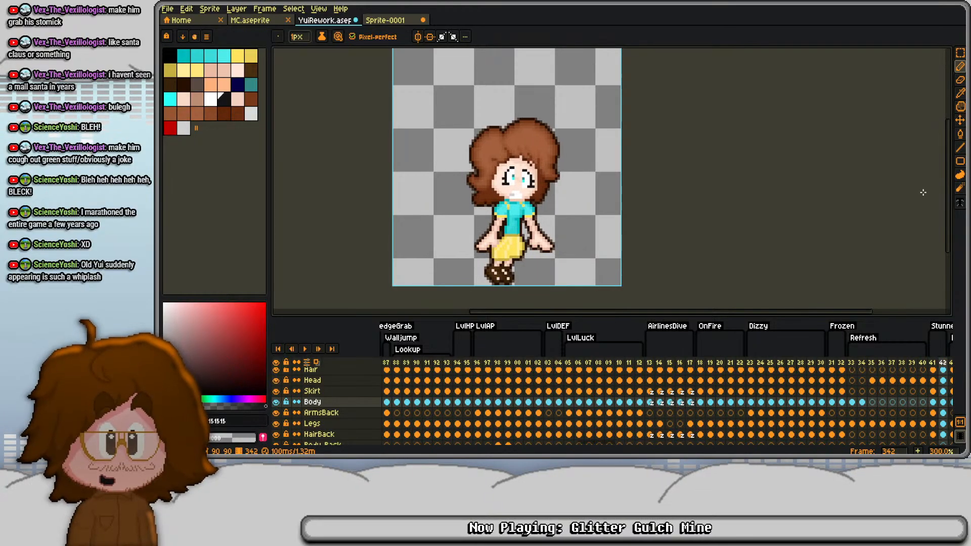
key(Right)
key(Right)
key(Right)
key(Right)
key(Right)
key(Right)
key(Right)
key(Right)
key(Right)
key(Right)
key(Right)
key(Right)
key(Right)
key(Right)
key(Right)
key(Right)
key(Right)
key(Right)
key(Right)
key(Right)
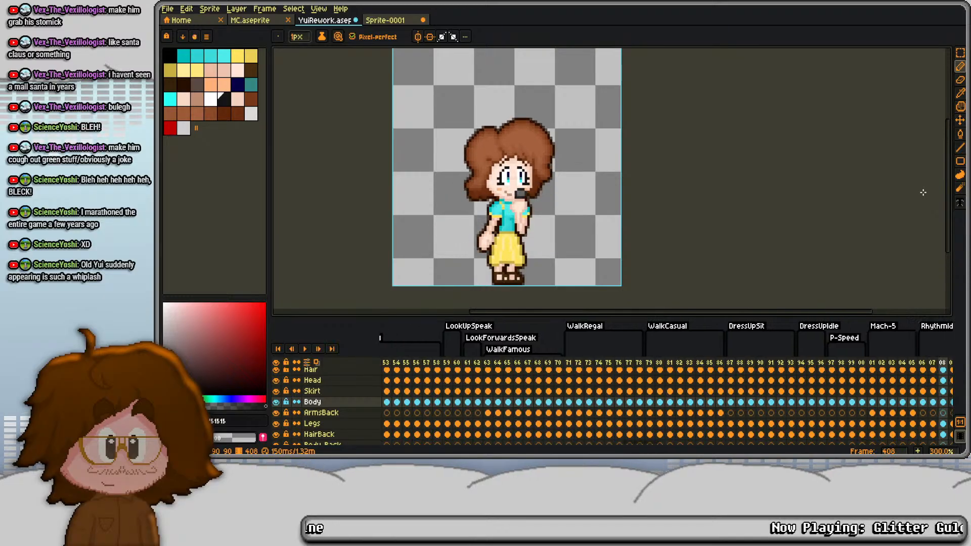
key(Left)
key(Left)
key(Left)
key(Left)
key(Left)
key(Left)
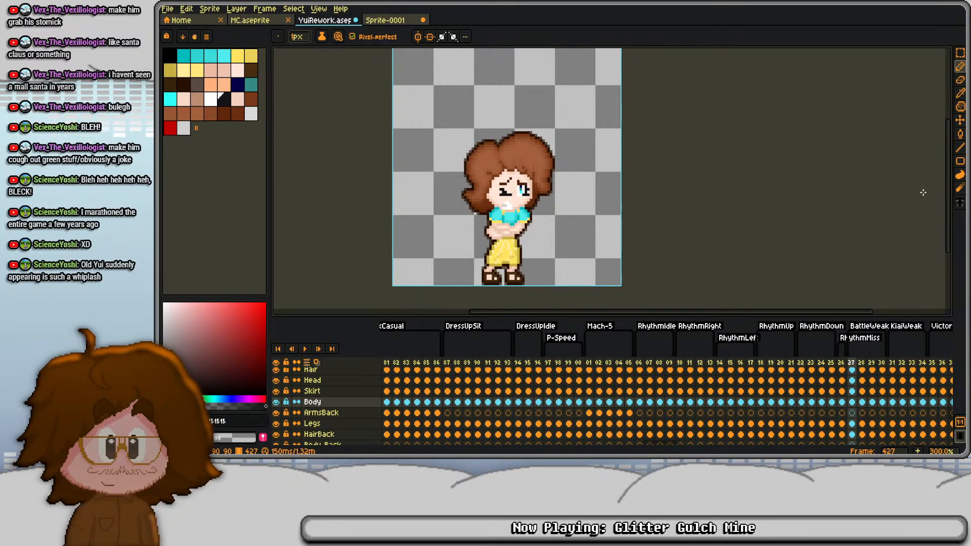
- Select the closed eye, its eyebrow and the mouth in frame 427 and copy them from the Face Details layer
key(m)
scroll(546, 187, up, 3)
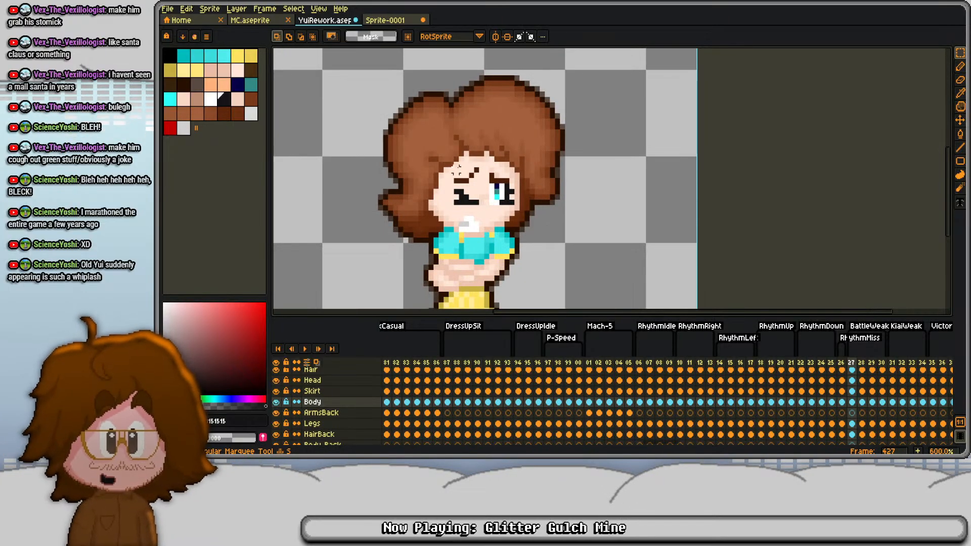
drag(441, 154, 481, 234)
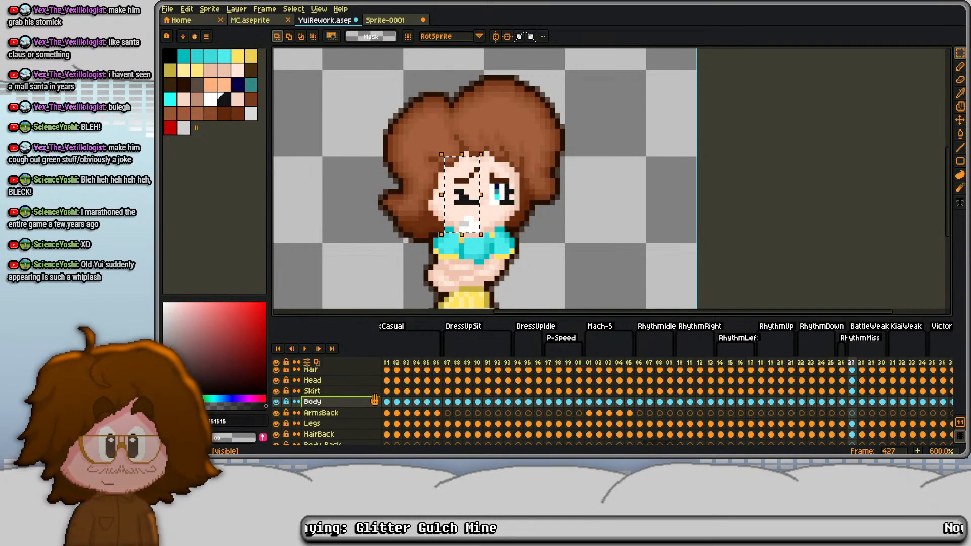
scroll(817, 374, up, 4)
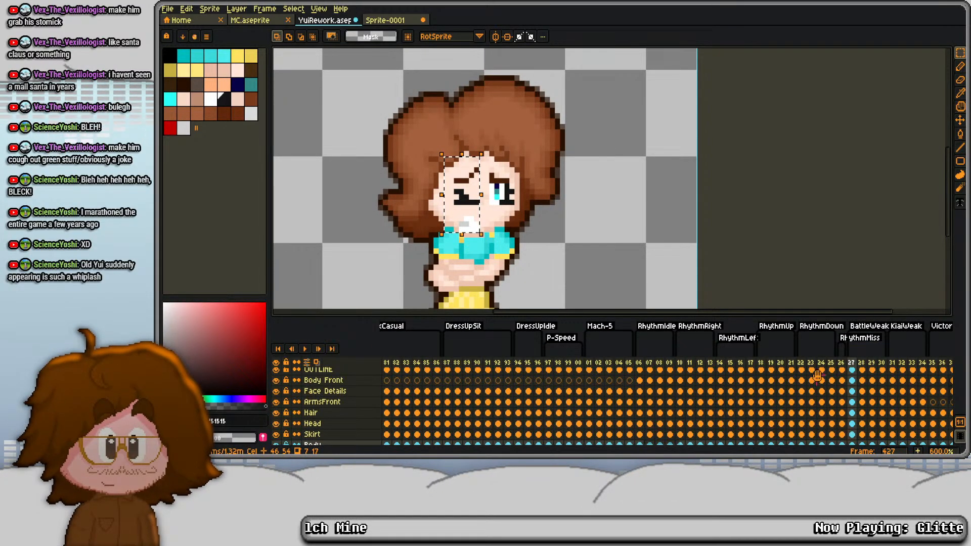
click(854, 390)
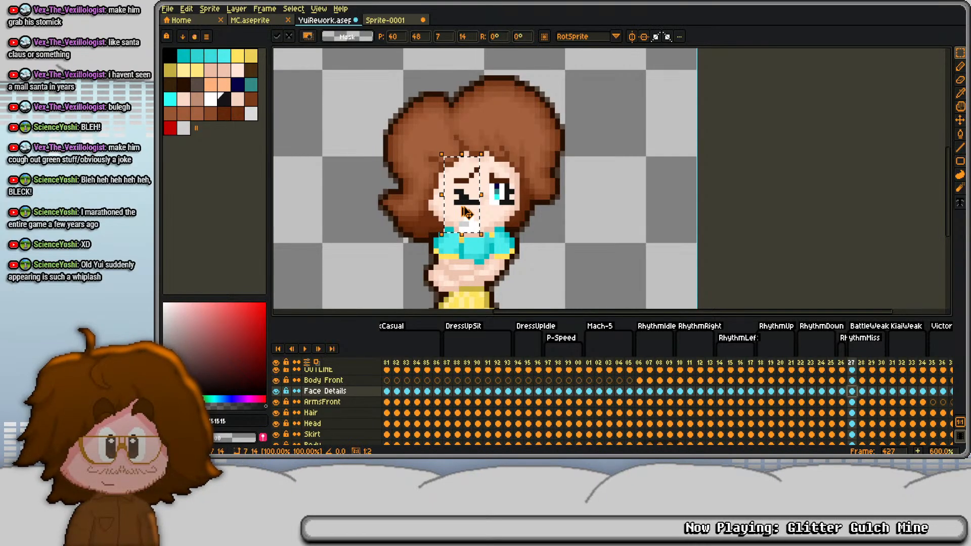
- Replace the same face area on Face Details in DislikeItem, frame 788, with the copied closed eye and mouth
key(End)
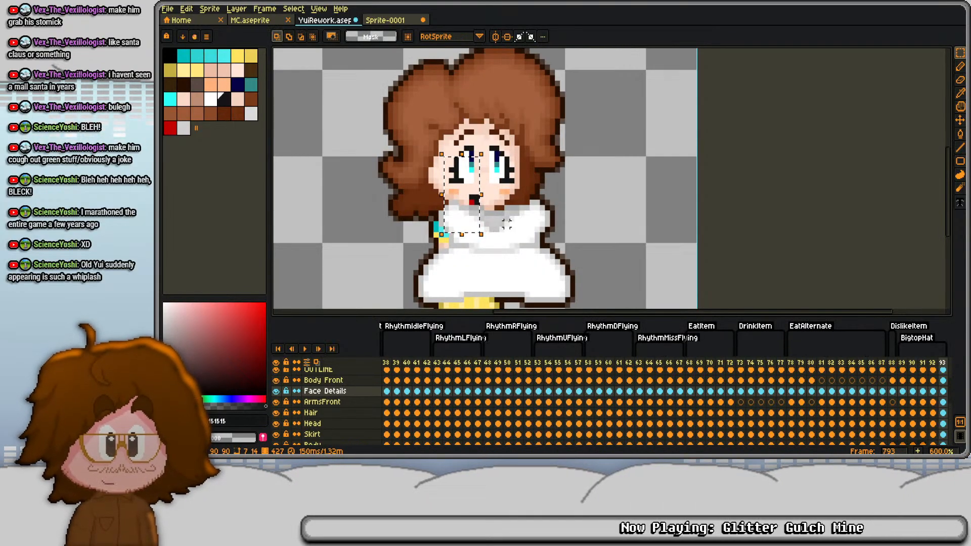
click(893, 390)
key(Delete)
key(ctrl+v)
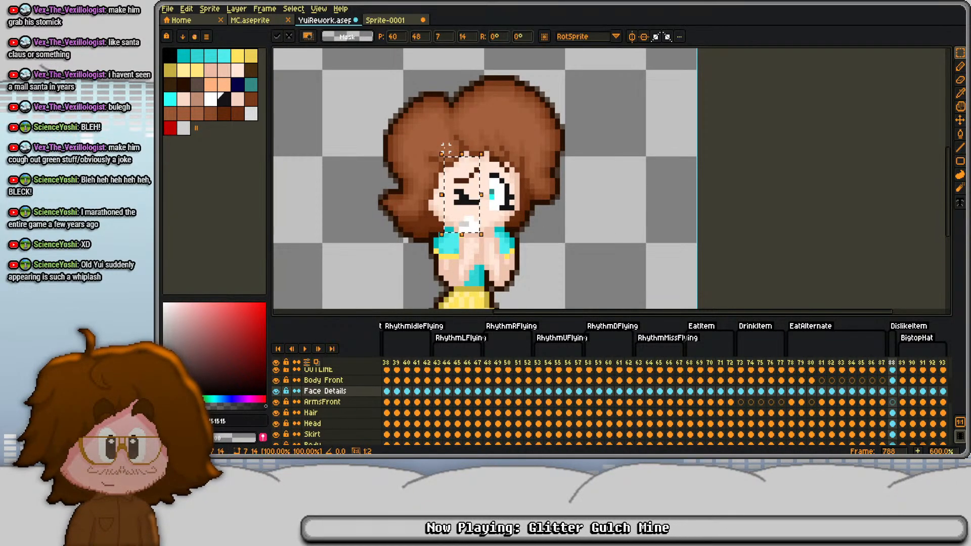
key(ctrl+d)
- Replace the open eye in frame 788 with a horizontally flipped copy of the closed eye and its eyebrow
scroll(465, 173, up, 2)
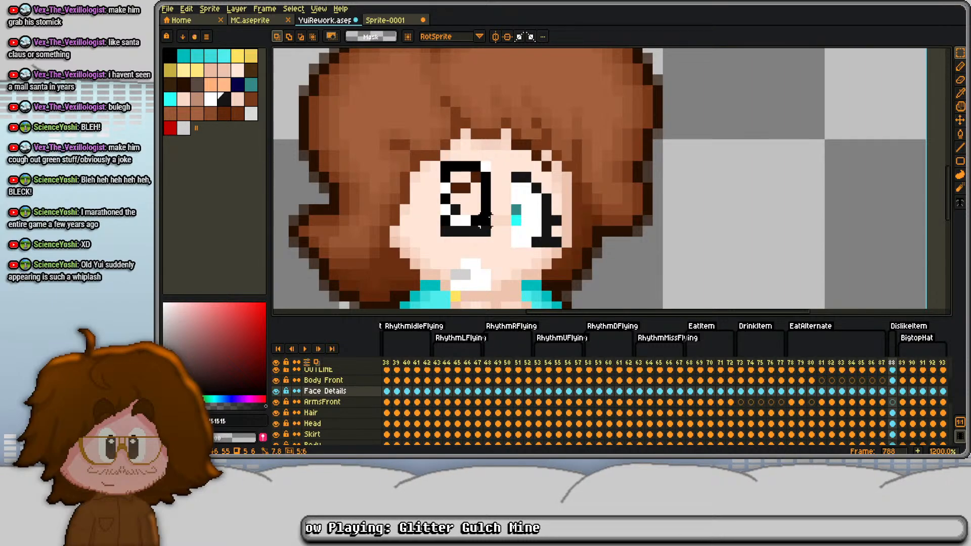
key(ctrl+d)
mouse_move(519, 152)
mouse_down()
mouse_move(556, 223)
mouse_move(554, 238)
mouse_up()
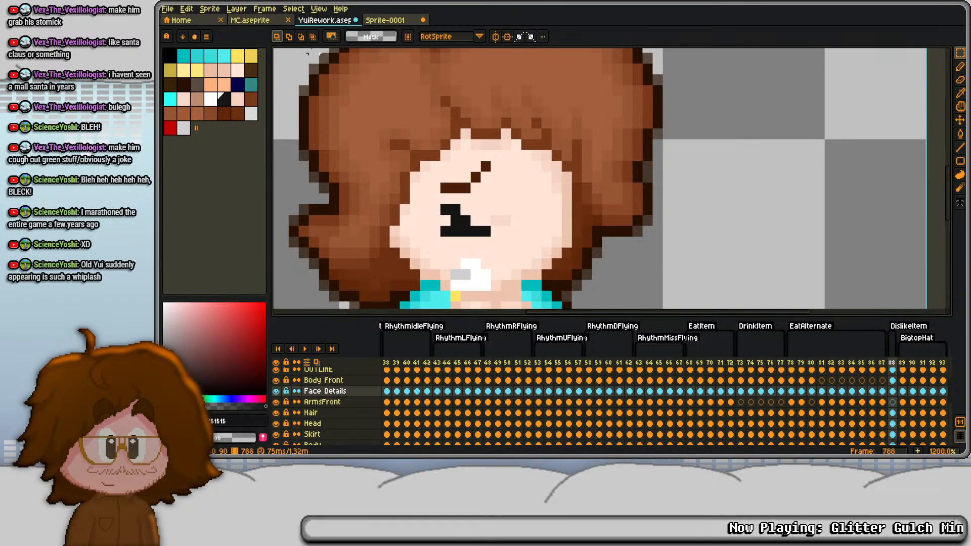
key(ctrl+v)
click(186, 8)
mouse_move(253, 94)
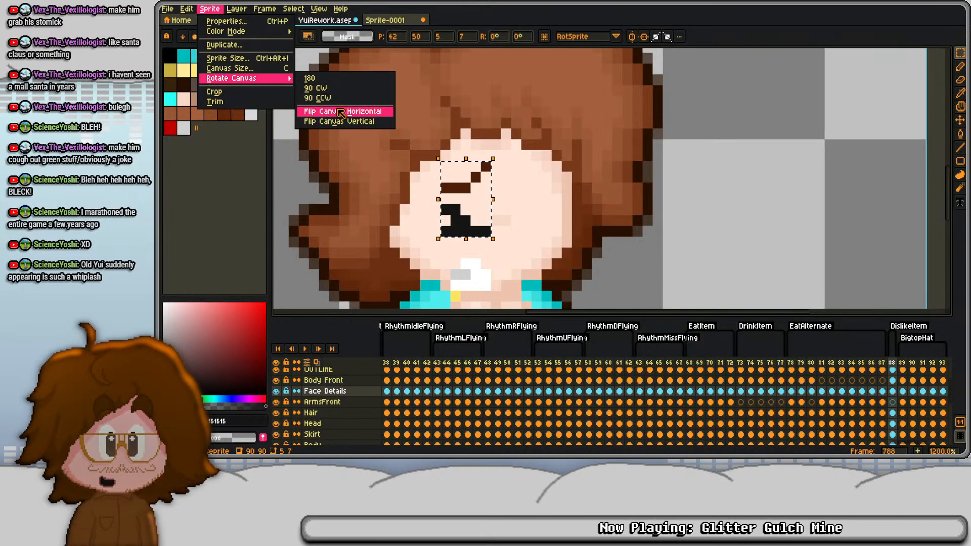
click(329, 112)
drag(477, 209, 548, 209)
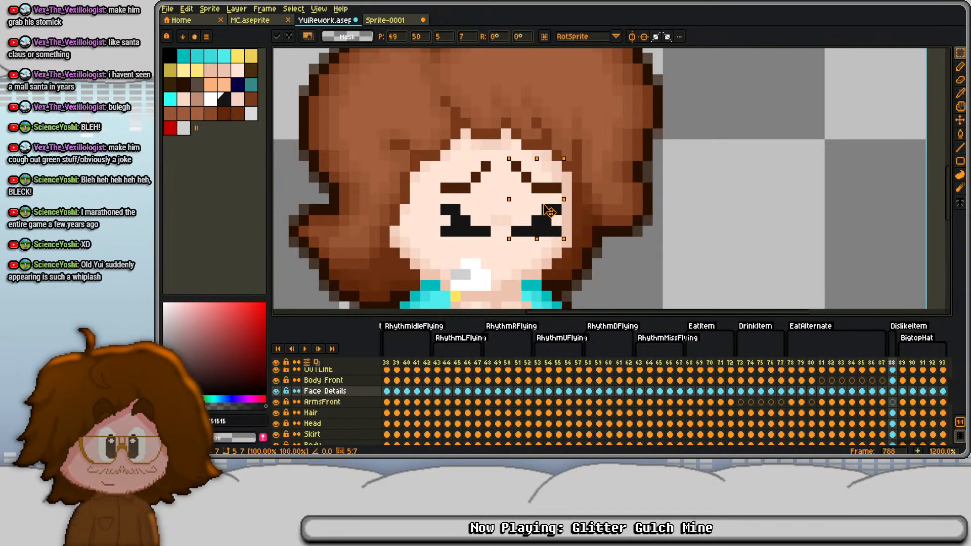
key(ctrl+d)
- Deselect and reshape both eyebrows in frame 788 by lowering their inner ends and erasing the leftover upper pixels
scroll(504, 209, up, 1)
key(d)
click(500, 220)
key(b)
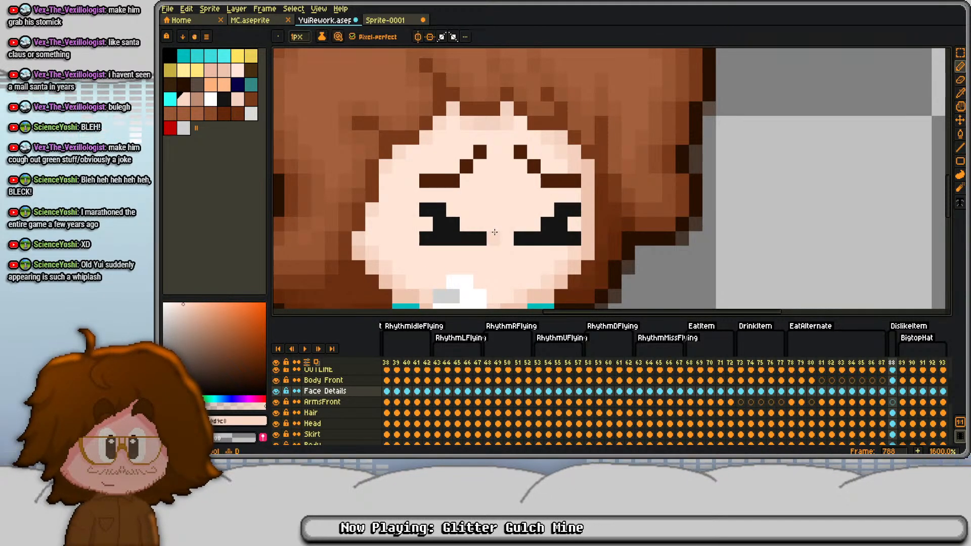
scroll(482, 209, down, 1)
scroll(477, 197, up, 2)
alt+click(480, 132)
click(481, 147)
key(e)
click(481, 132)
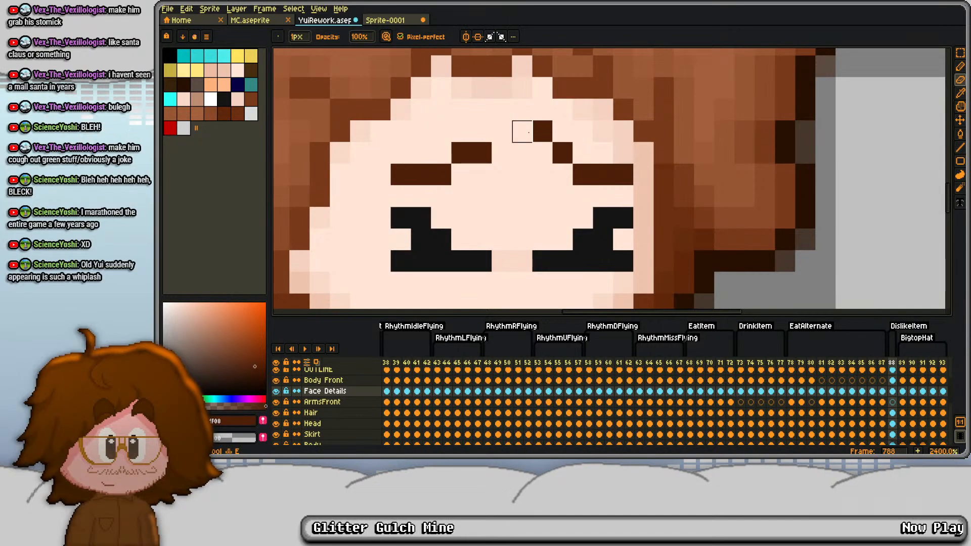
click(540, 133)
key(d)
scroll(538, 146, down, 4)
scroll(499, 170, down, 1)
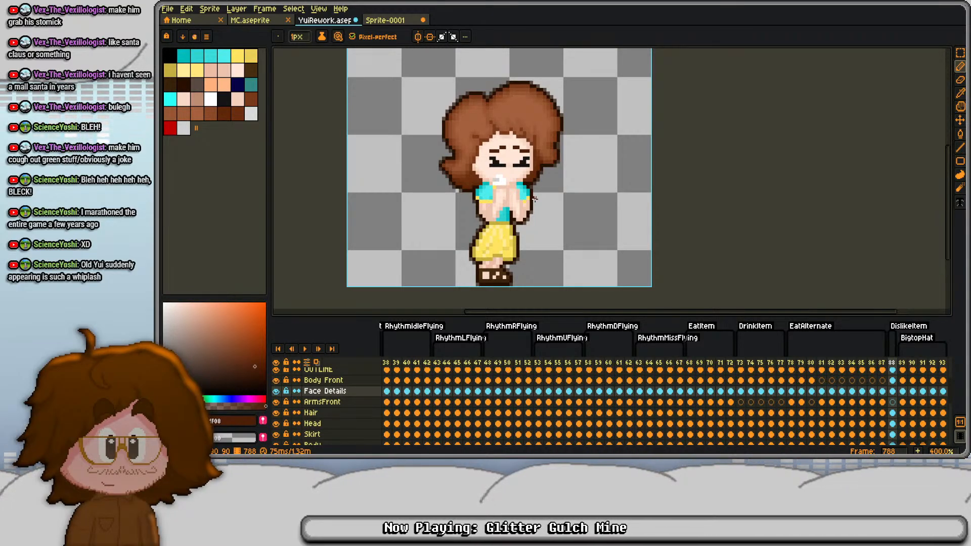
- Extend the DislikeItem animation with seven duplicate frames, through frame 795
key(alt+n)
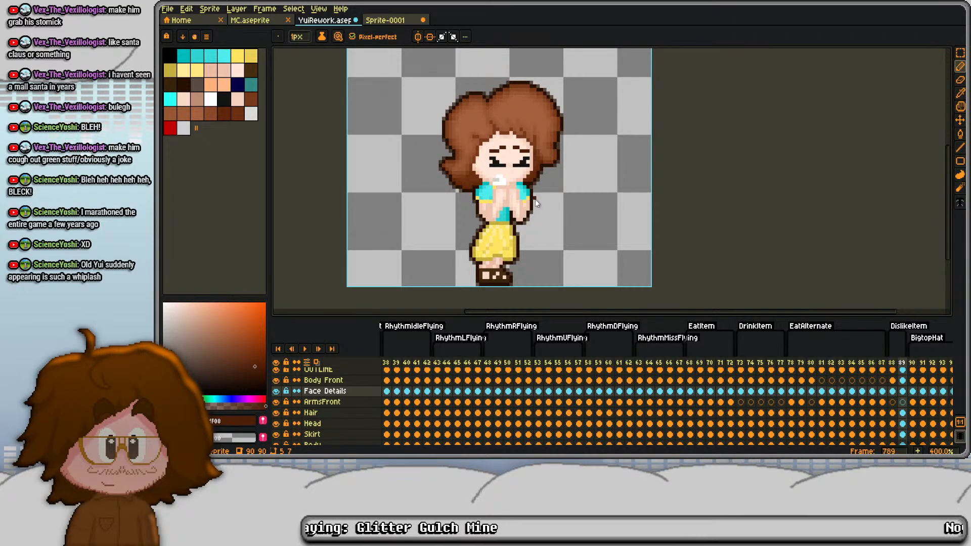
key(alt+n)
key(alt+n)
key(alt+n)
key(alt+n)
key(alt+n)
key(alt+n)
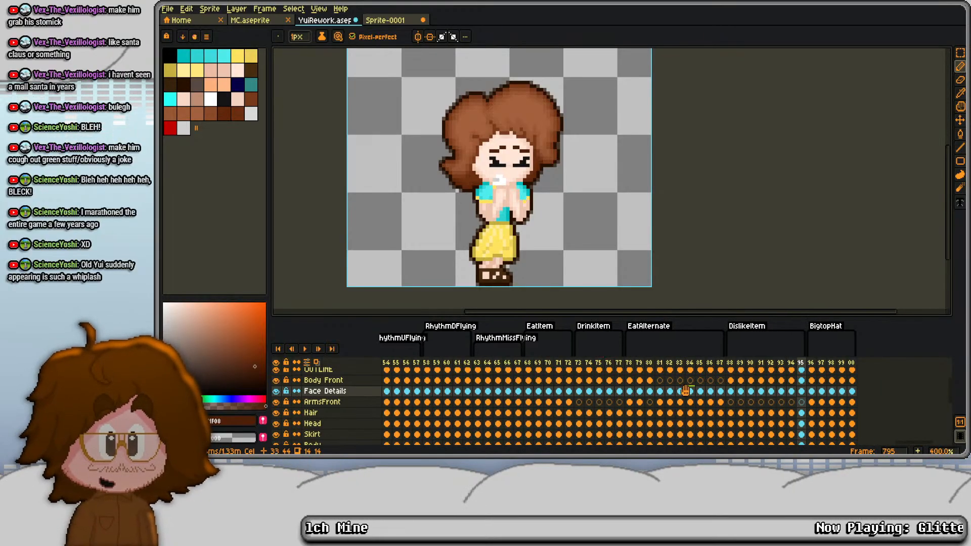
- On the OUTLINE layer in frame 789, draw #281000 bulges with softened corners on both sides of the shoes
scroll(685, 390, up, 2)
click(730, 395)
scroll(507, 238, up, 2)
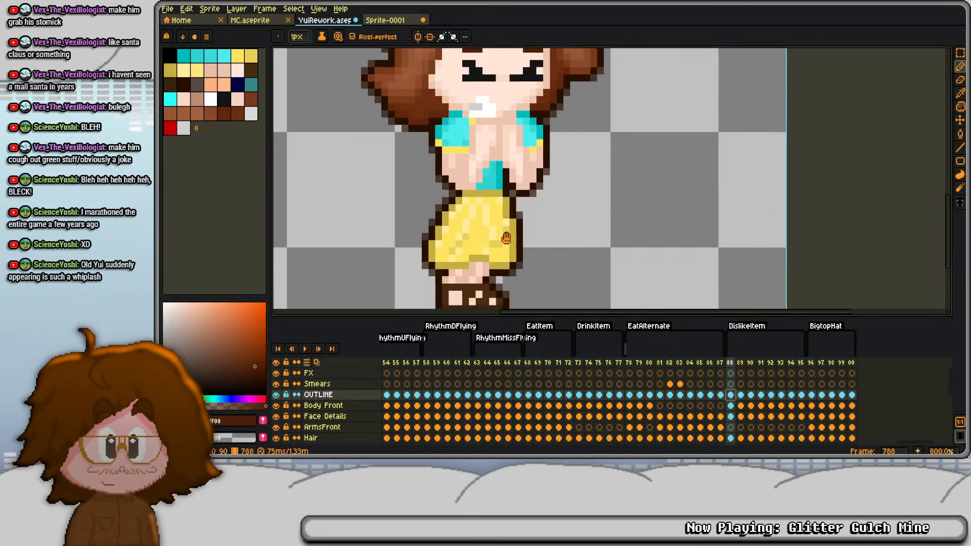
drag(506, 238, 495, 144)
key(Right)
alt+click(428, 199)
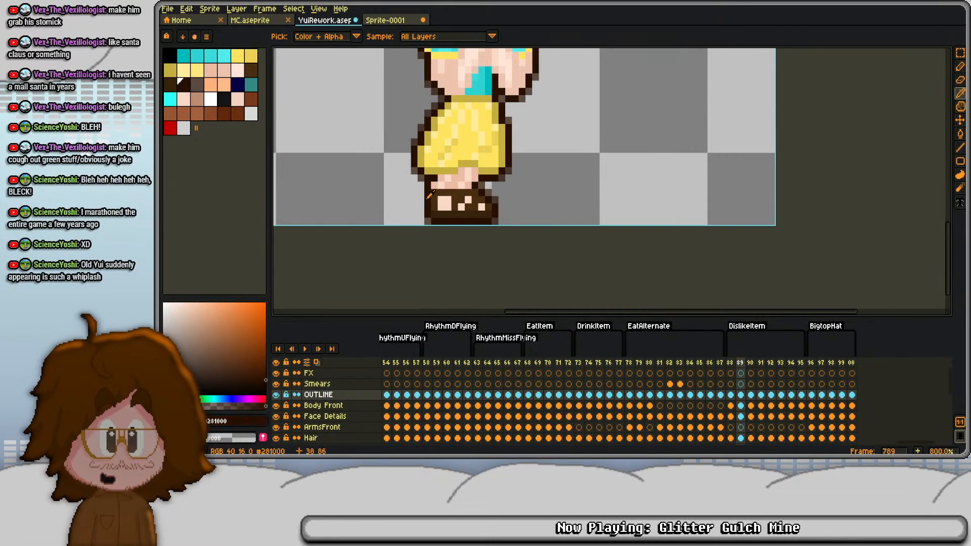
scroll(434, 199, up, 2)
drag(442, 179, 555, 188)
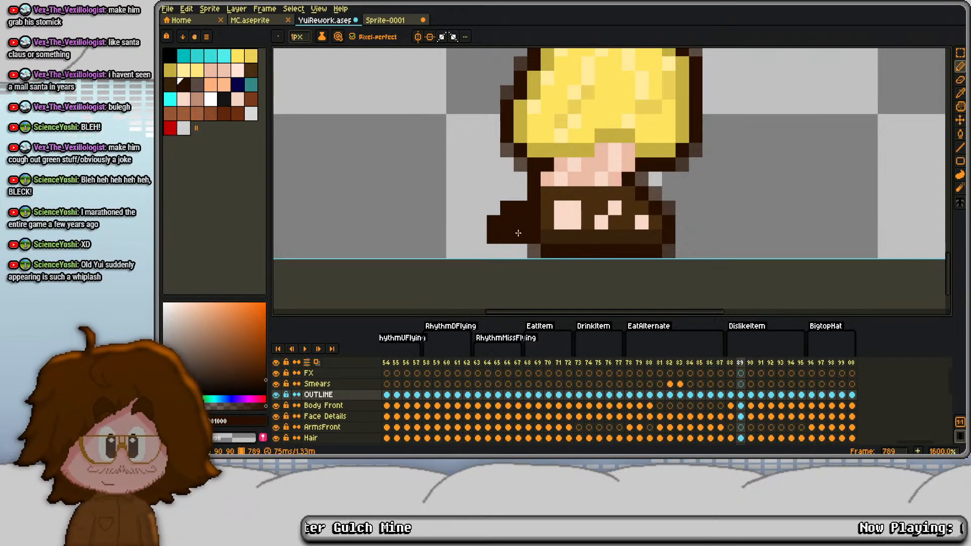
alt+click(534, 251)
click(493, 209)
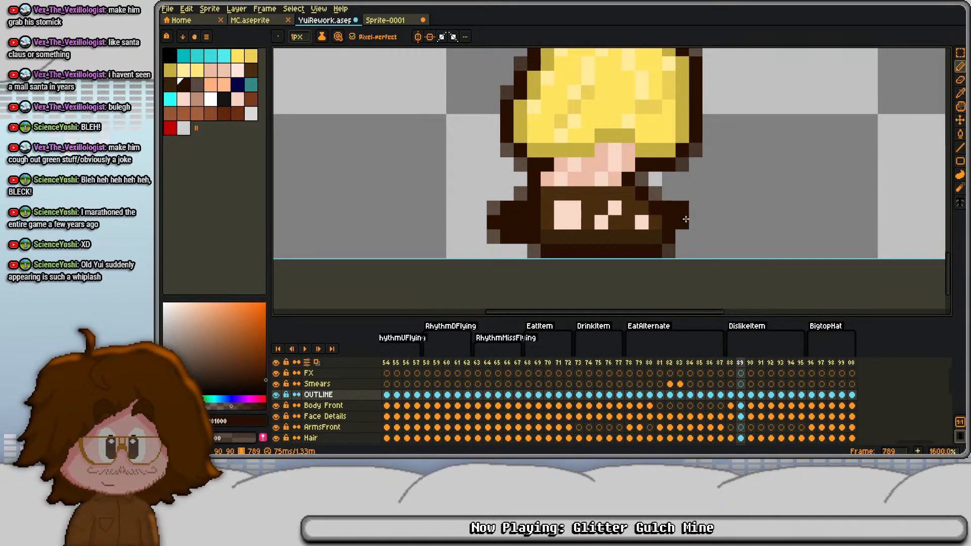
right_click(704, 210)
right_click(696, 195)
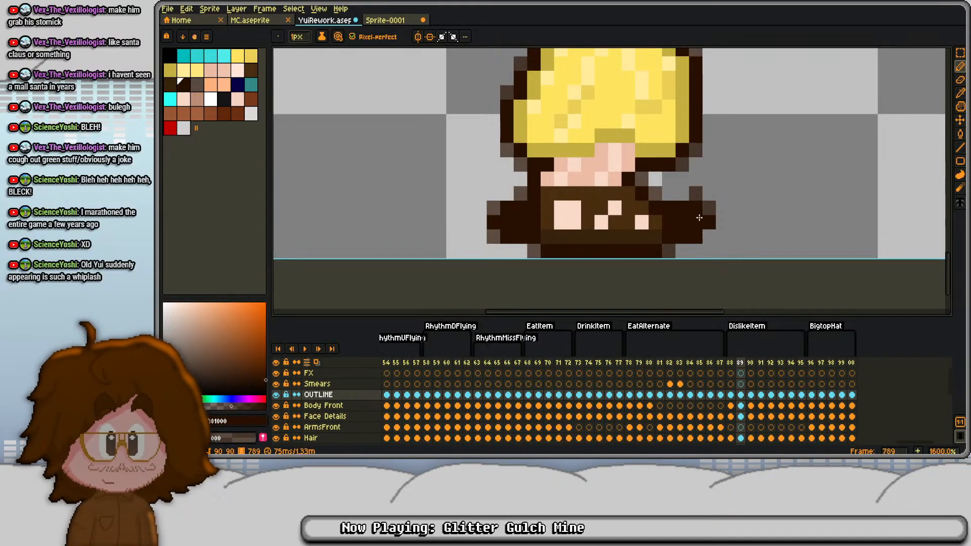
scroll(611, 167, down, 2)
drag(600, 146, 569, 174)
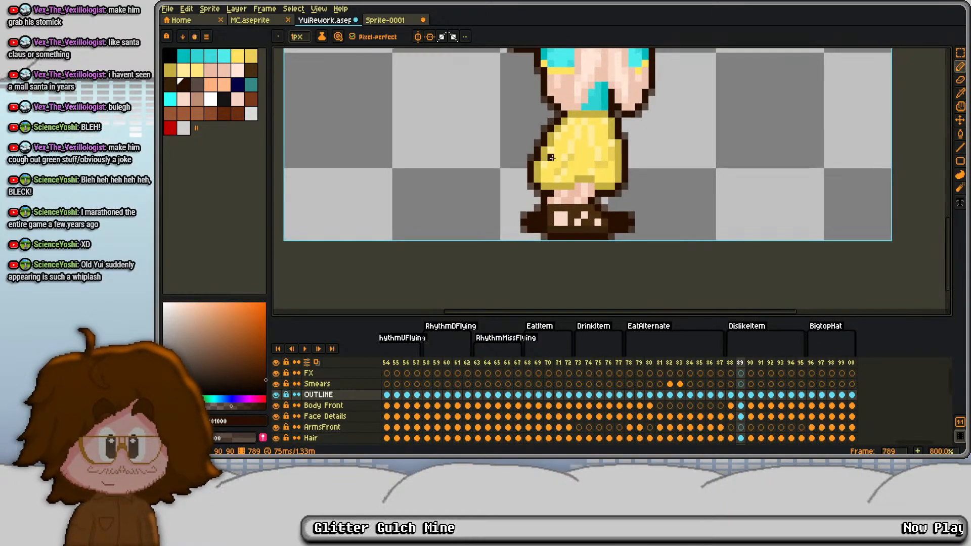
- In frame 790, draw dark outline bulges with softened corners on both sides of the lower legs, just under the skirt hem
key(Right)
scroll(542, 196, up, 2)
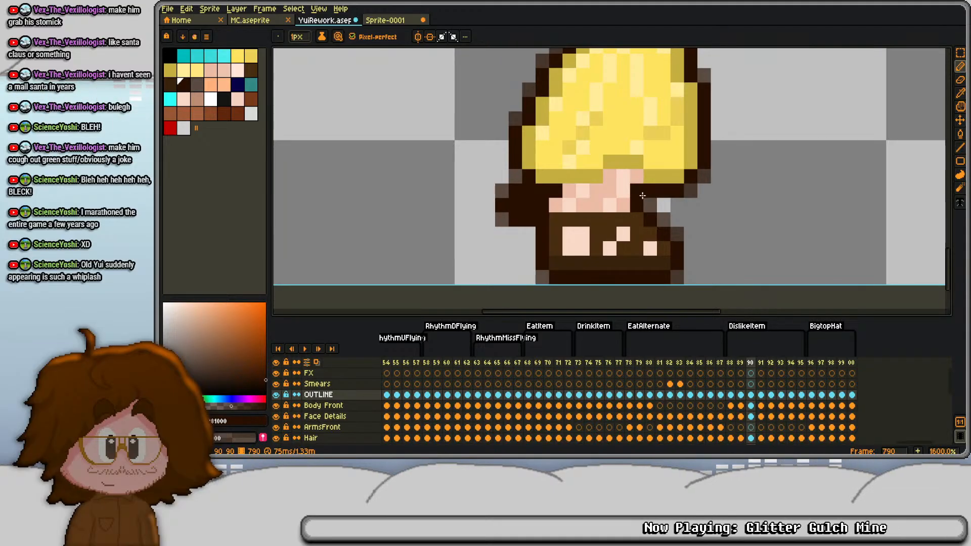
mouse_move(650, 205)
mouse_down()
mouse_move(717, 179)
mouse_move(698, 202)
mouse_move(708, 202)
mouse_move(673, 214)
mouse_move(690, 214)
mouse_move(664, 214)
mouse_move(716, 212)
mouse_up()
right_click(717, 207)
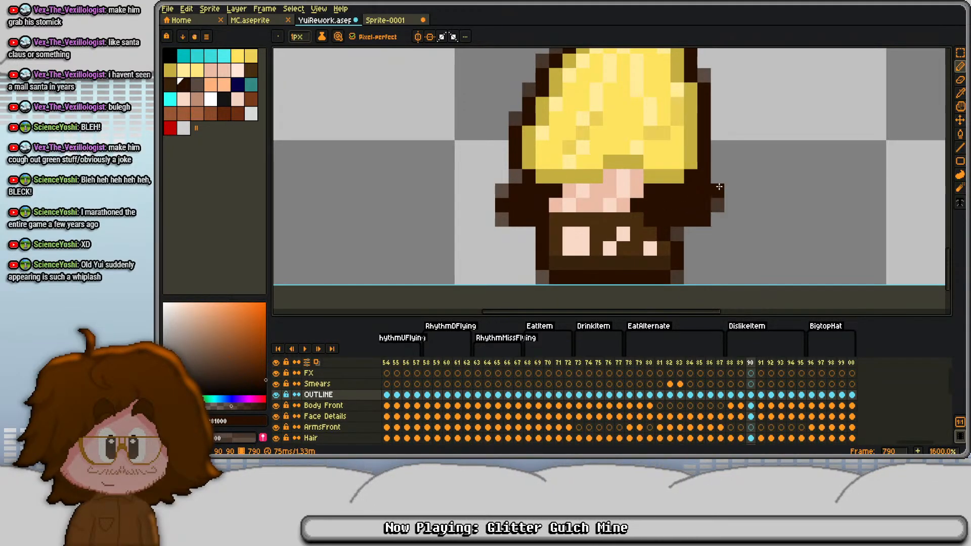
right_click(717, 177)
key(e)
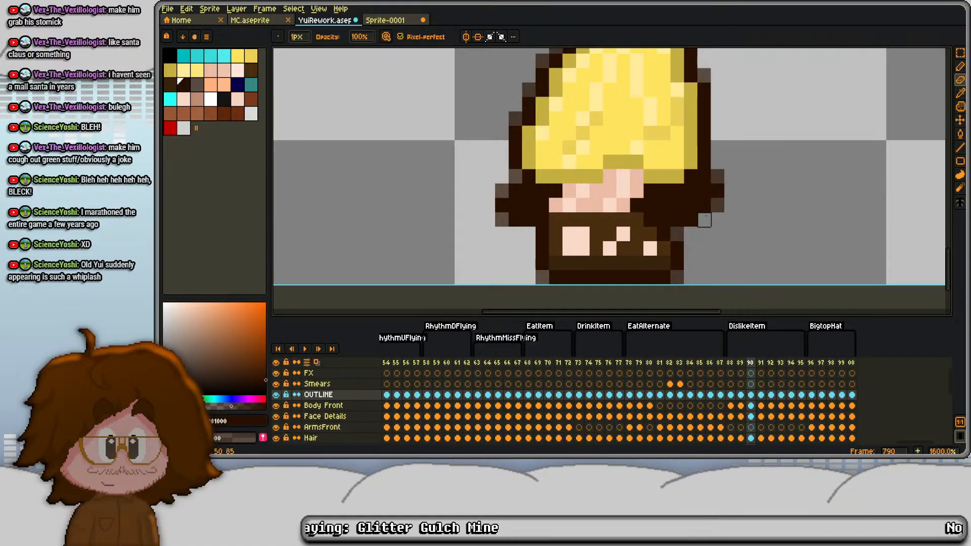
key(b)
right_click(705, 220)
scroll(693, 132, down, 5)
drag(657, 119, 592, 164)
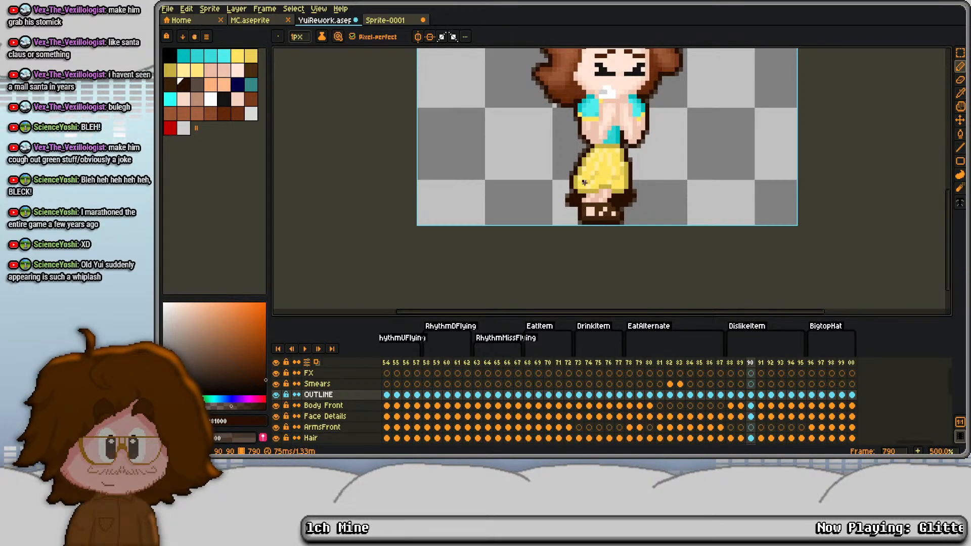
- In frame 791, draw dark outline bulges with softened corners on both sides of the lower skirt
scroll(584, 182, up, 2)
key(period)
scroll(560, 187, up, 3)
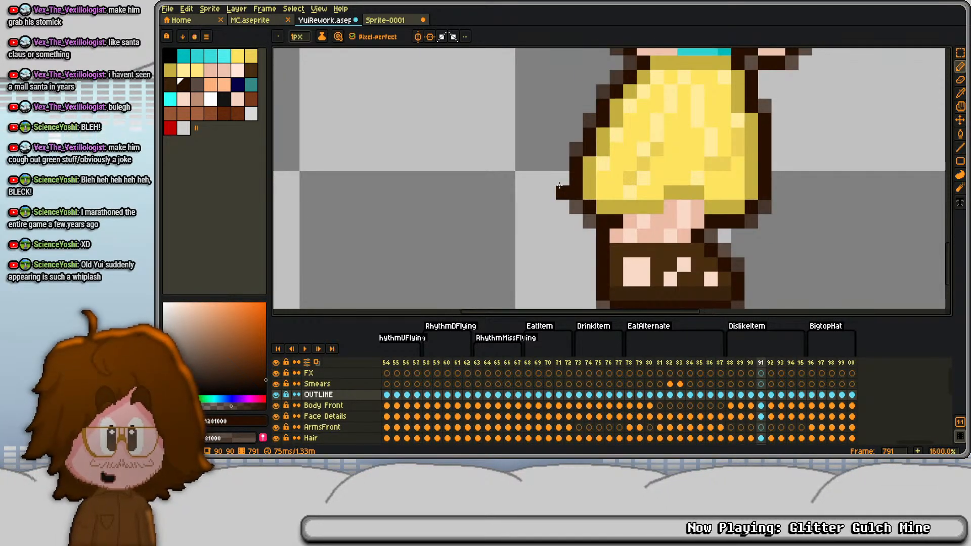
click(555, 174)
click(562, 165)
click(536, 178)
right_click(536, 188)
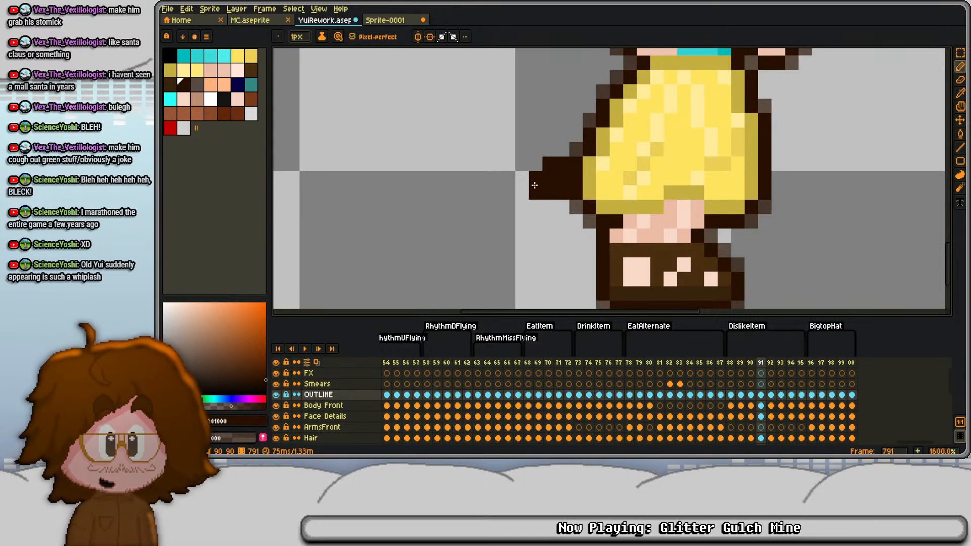
right_click(539, 164)
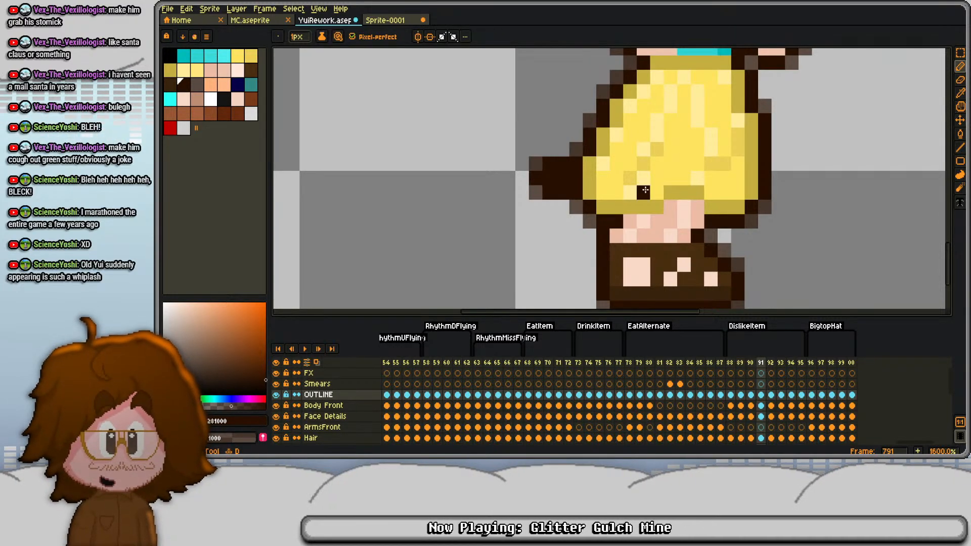
mouse_move(777, 193)
mouse_down()
mouse_move(806, 175)
mouse_move(779, 164)
mouse_up()
right_click(805, 191)
right_click(804, 164)
drag(795, 122, 772, 177)
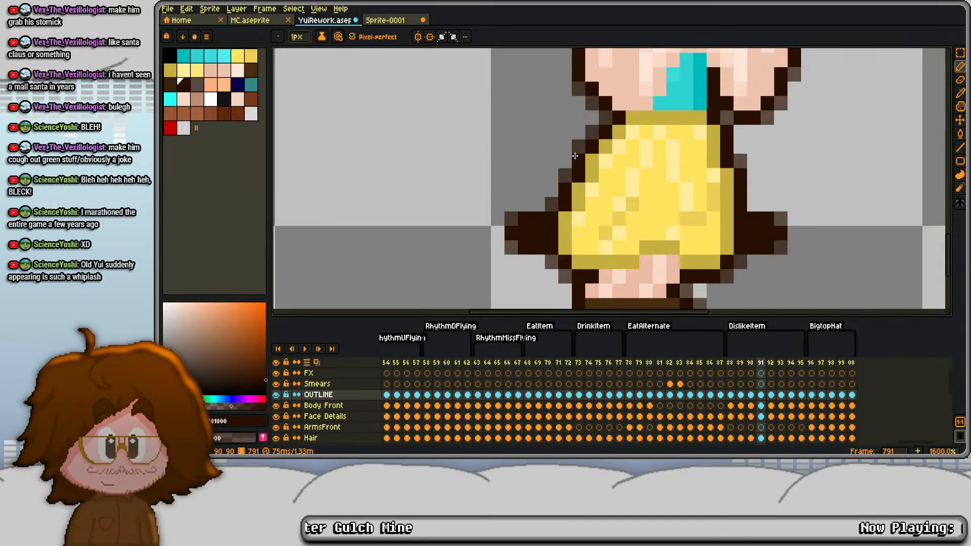
- In frame 792, draw dark outline bulges with softened corners on both sides of the upper skirt
key(Right)
mouse_move(554, 175)
mouse_down()
mouse_move(539, 160)
mouse_move(565, 147)
mouse_up()
drag(565, 161, 552, 161)
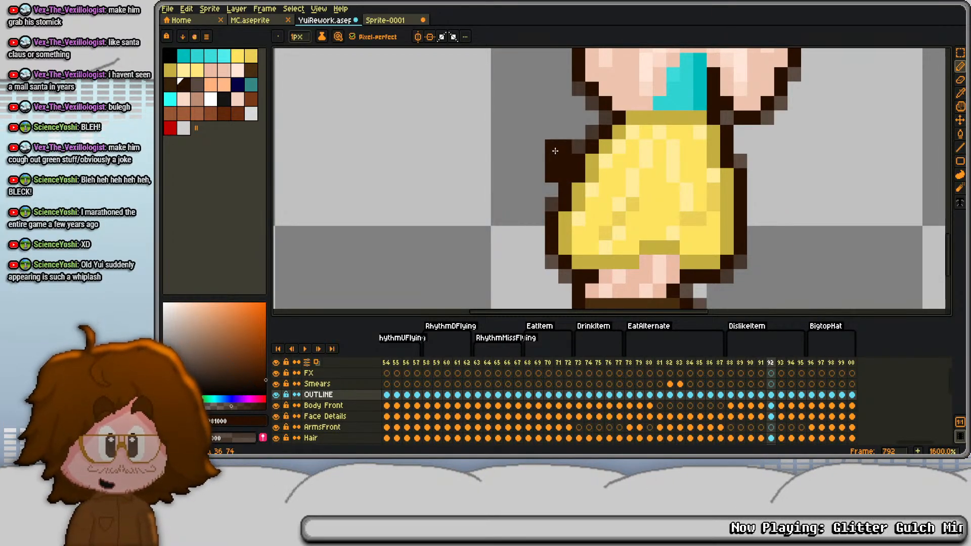
right_click(539, 147)
right_click(538, 175)
mouse_move(740, 161)
mouse_down()
mouse_move(740, 146)
mouse_move(767, 161)
mouse_up()
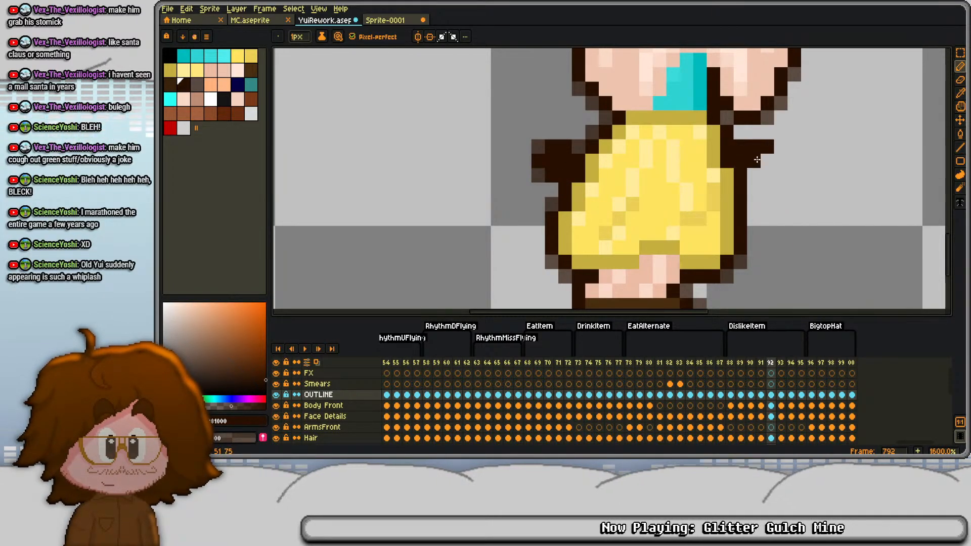
click(754, 175)
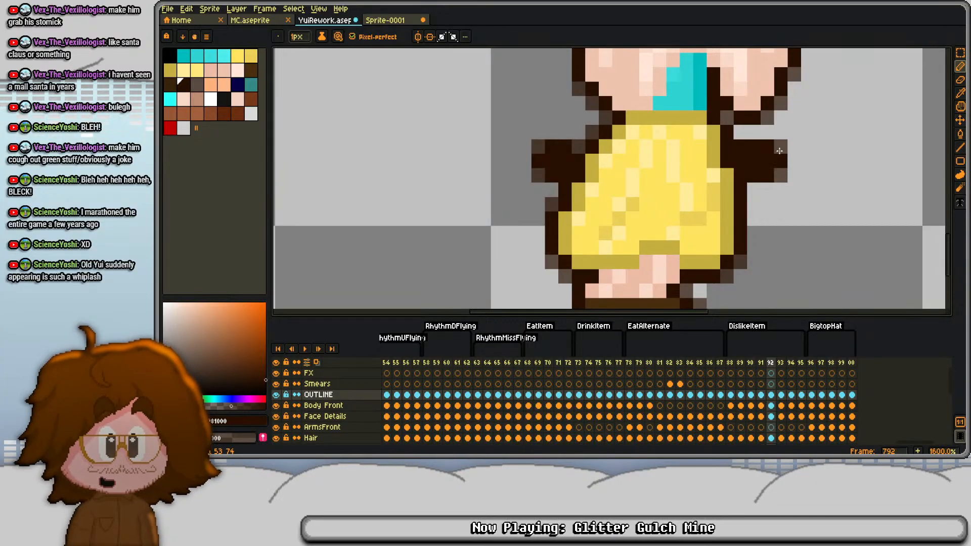
drag(754, 115, 595, 198)
- In frame 793, draw dark outline bulges with softened corners beside both elbows at waist height
key(Right)
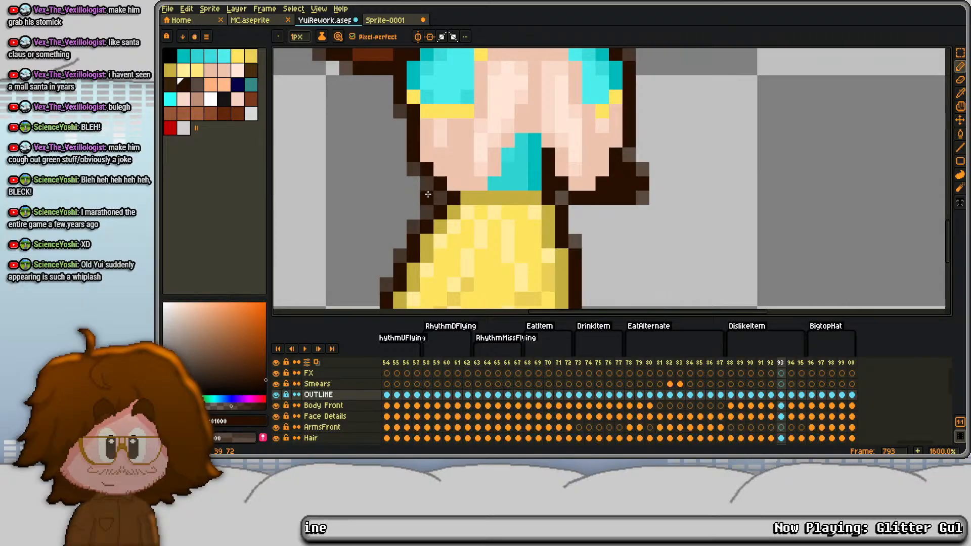
mouse_move(427, 194)
mouse_down()
mouse_move(426, 184)
mouse_move(401, 182)
mouse_up()
right_click(400, 170)
right_click(400, 198)
drag(457, 133, 441, 169)
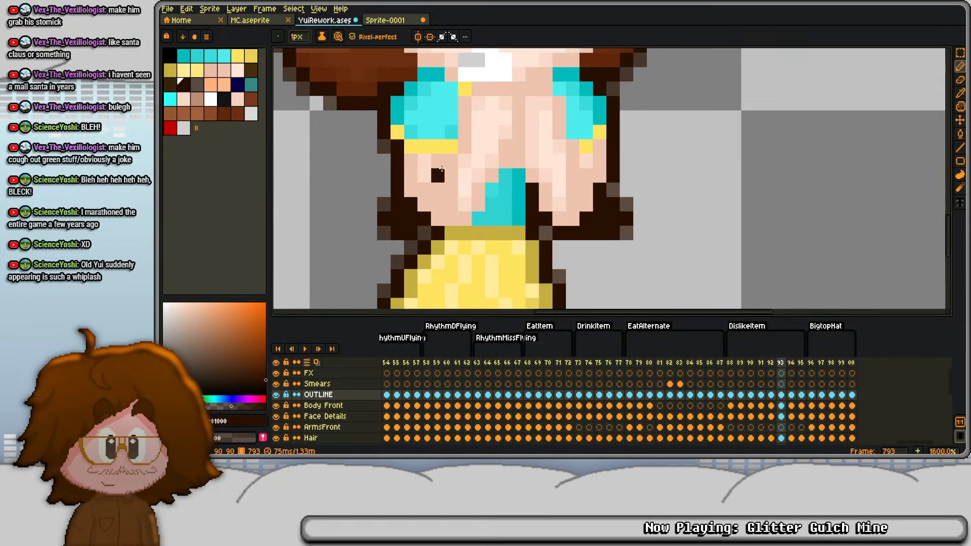
- In frame 794, draw dark outline bulges with softened corners beside both arms, just below the sleeves
key(Right)
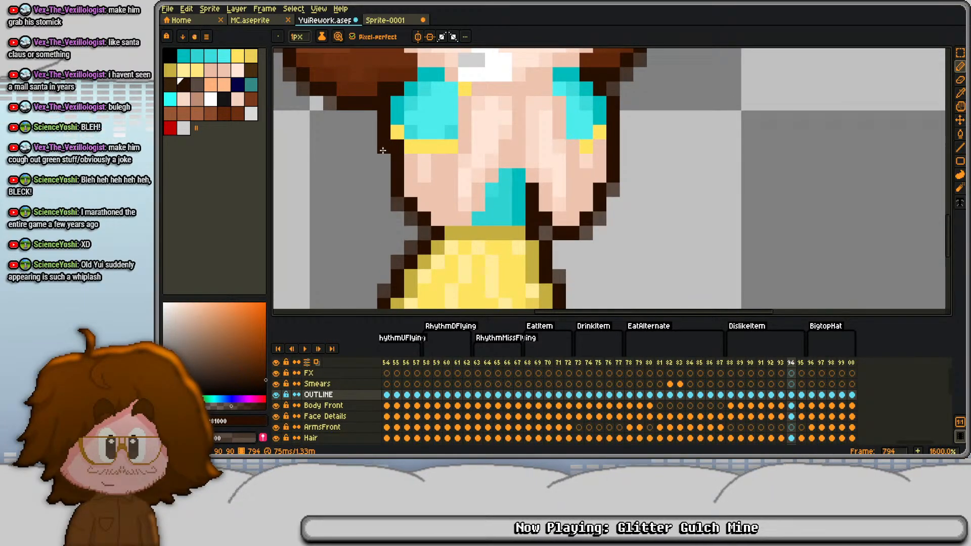
mouse_move(383, 150)
mouse_down()
mouse_move(358, 161)
mouse_move(384, 175)
mouse_move(357, 162)
mouse_up()
right_click(357, 146)
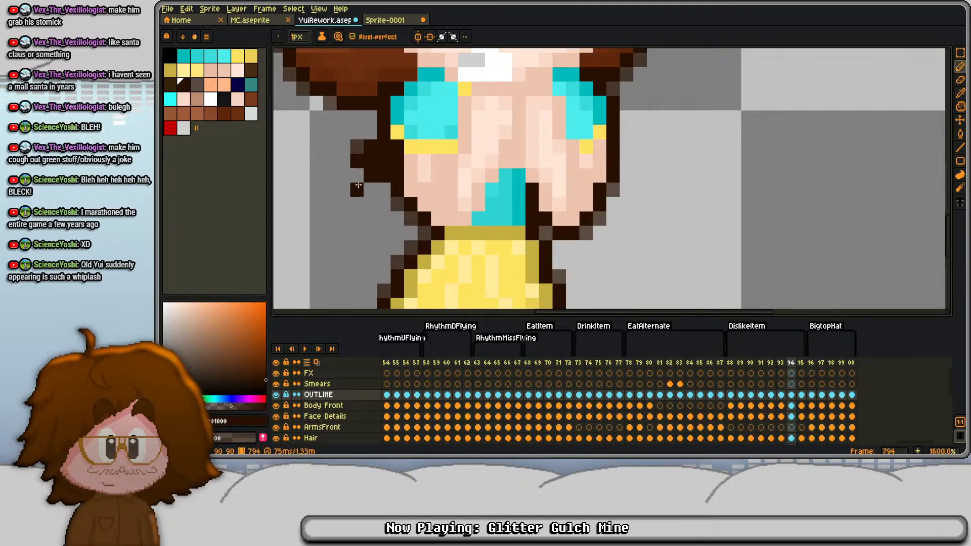
right_click(357, 176)
drag(625, 174, 626, 163)
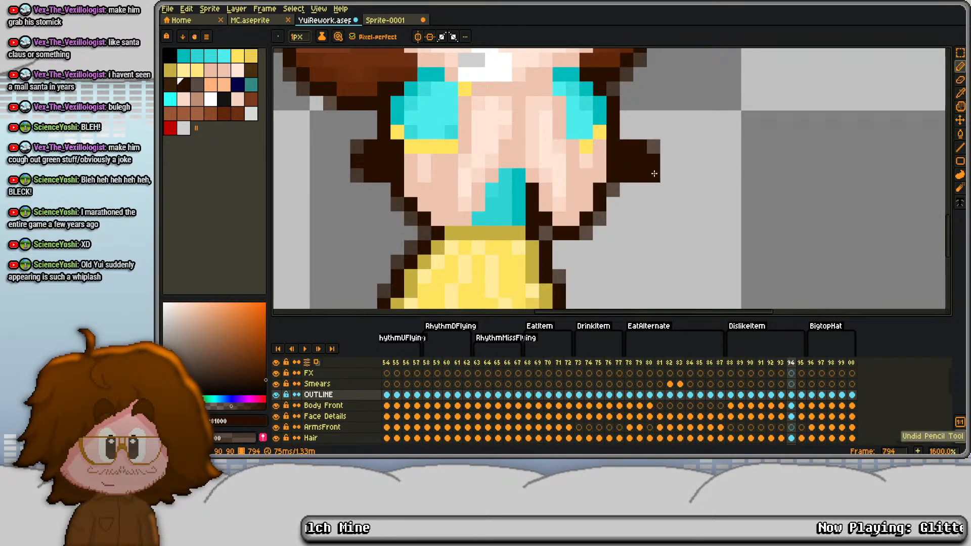
- Add three more duplicate frames to DislikeItem, through frame 798, and return to frame 795
key(Right)
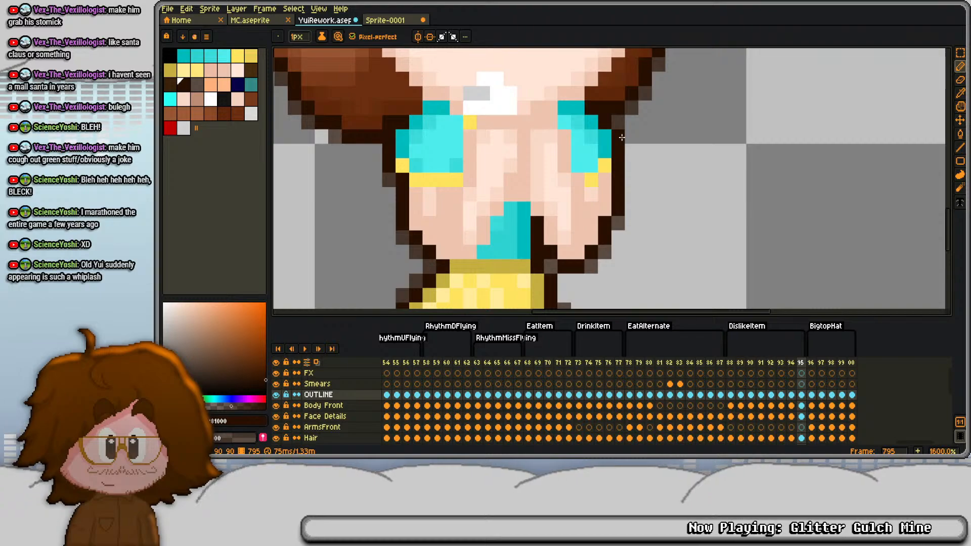
key(Right)
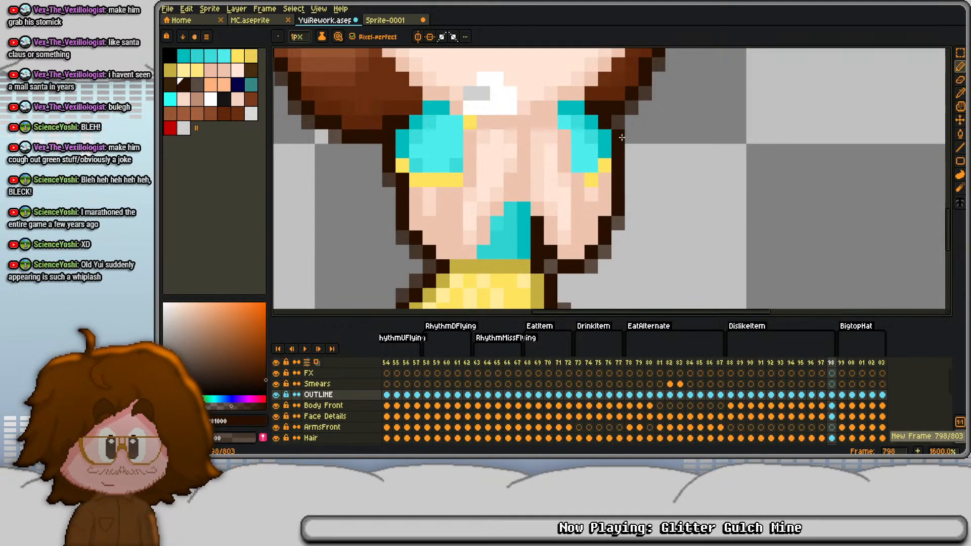
key(Left)
key(Left)
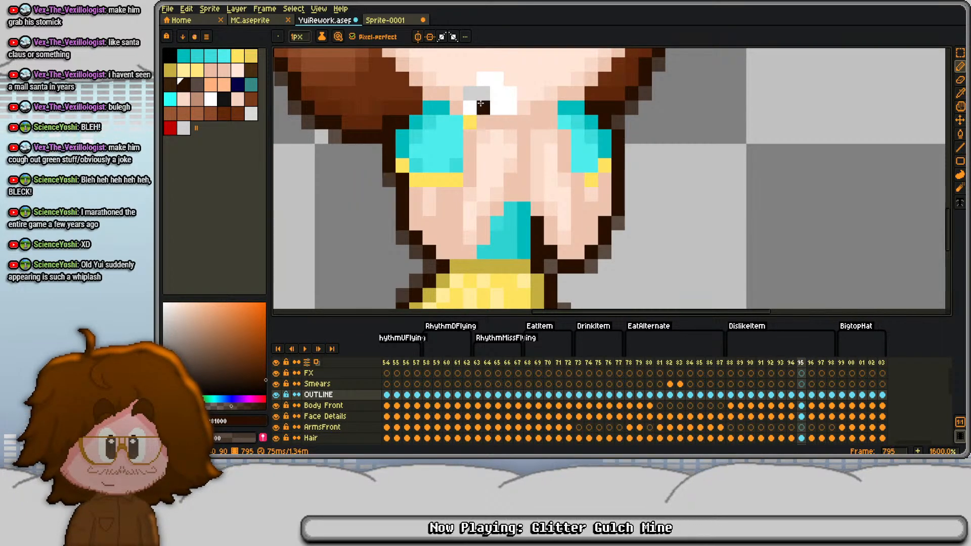
- In frame 795, draw a dark outline bulge with softened corners beside the right shoulder, under the hair
key(Right)
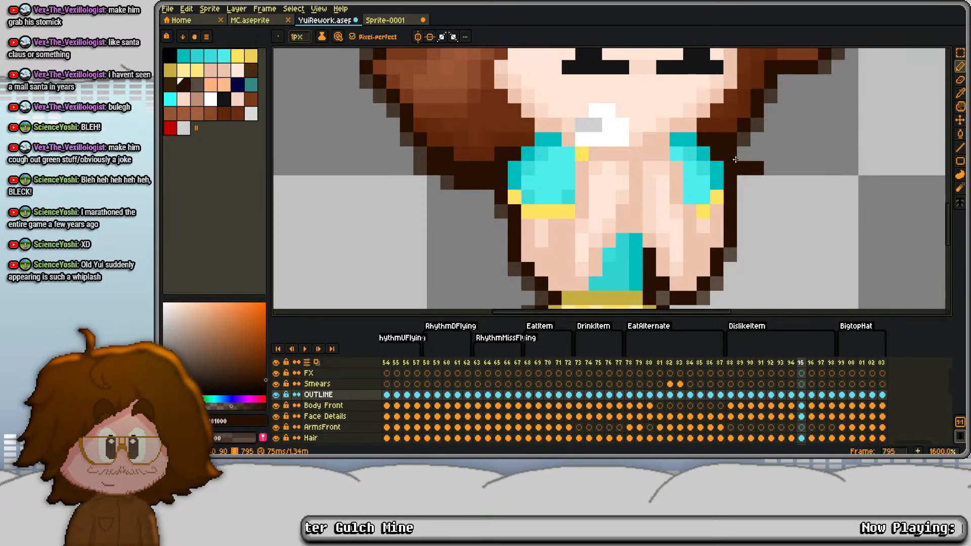
drag(758, 125, 773, 128)
right_click(783, 128)
right_click(784, 154)
right_click(771, 168)
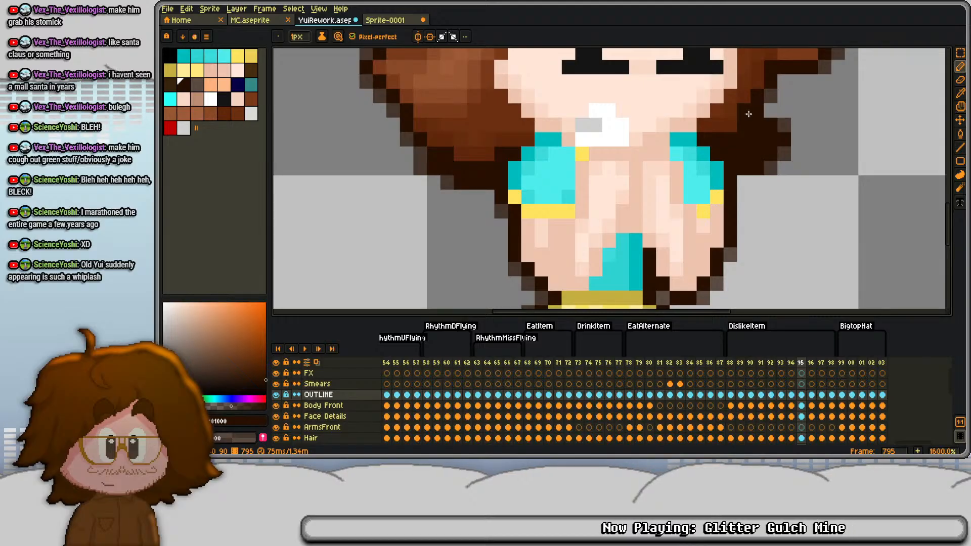
- In frame 796, thicken the dark outline into bulges on both sides of the lower hair
key(Right)
scroll(396, 203, up, 3)
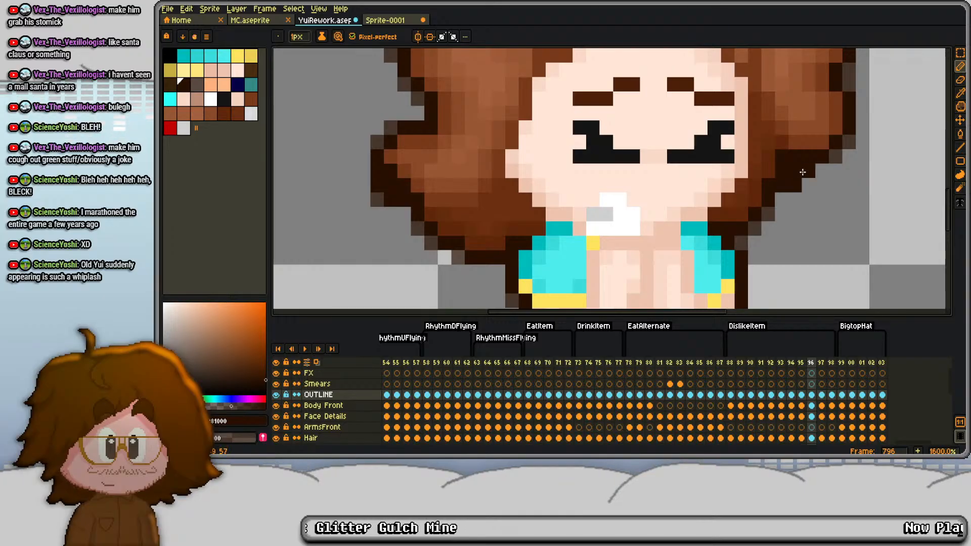
drag(742, 145, 701, 206)
- In frame 797, draw dark outline bulges on both sides of the hair at eyebrow height and soften the edge pixels
key(Right)
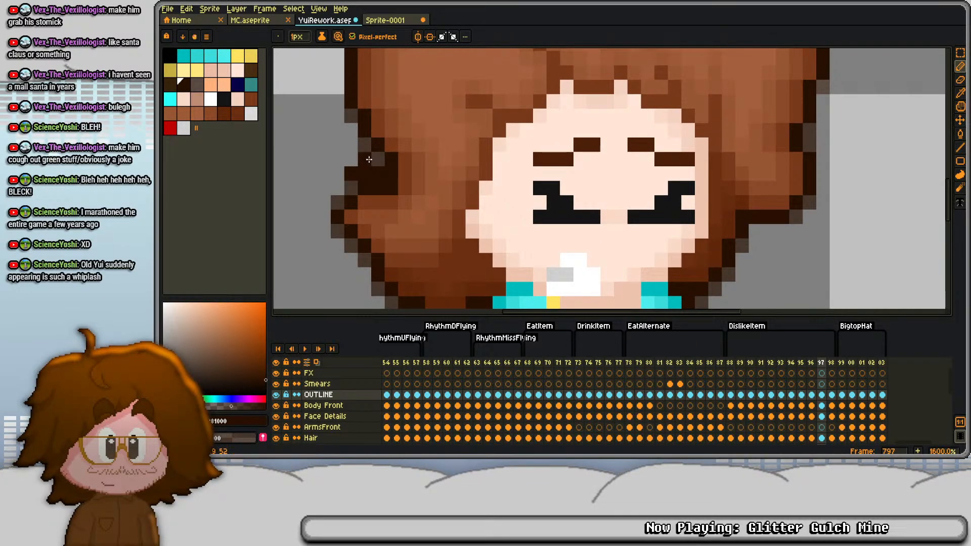
drag(369, 159, 378, 160)
right_click(350, 158)
drag(823, 188, 832, 171)
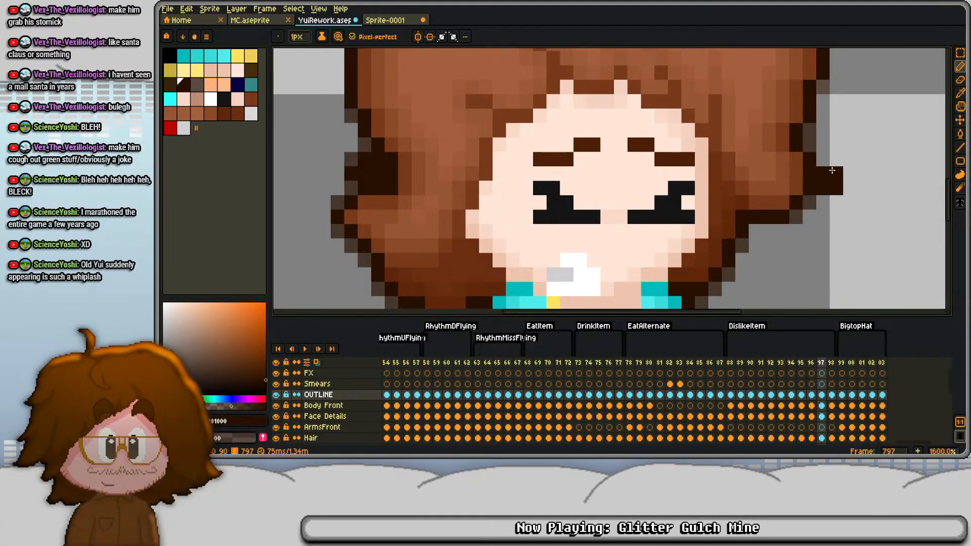
- Try a dark outline bulge on the left edge of the upper hair in frame 798, and add two duplicate frames, through frame 800
key(Right)
click(597, 162)
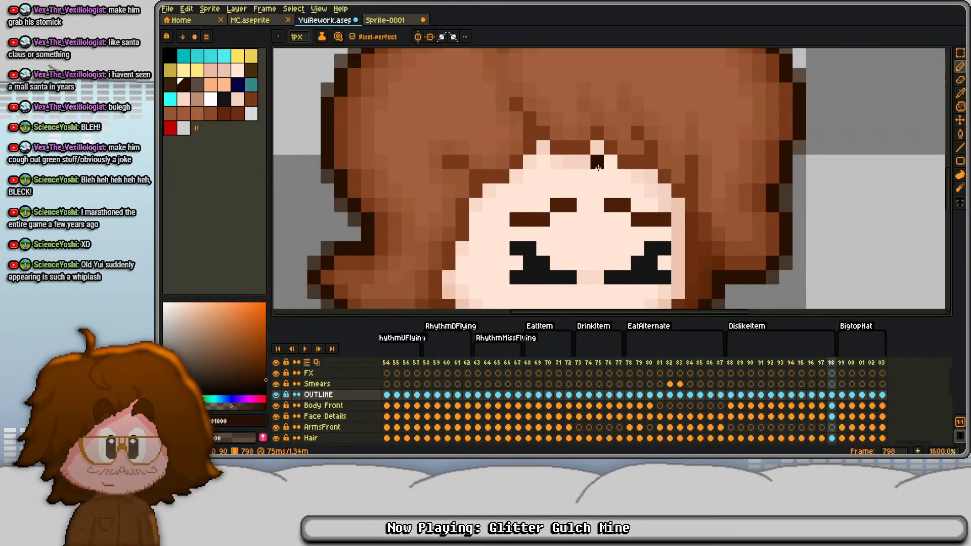
drag(326, 159, 336, 211)
drag(325, 171, 324, 198)
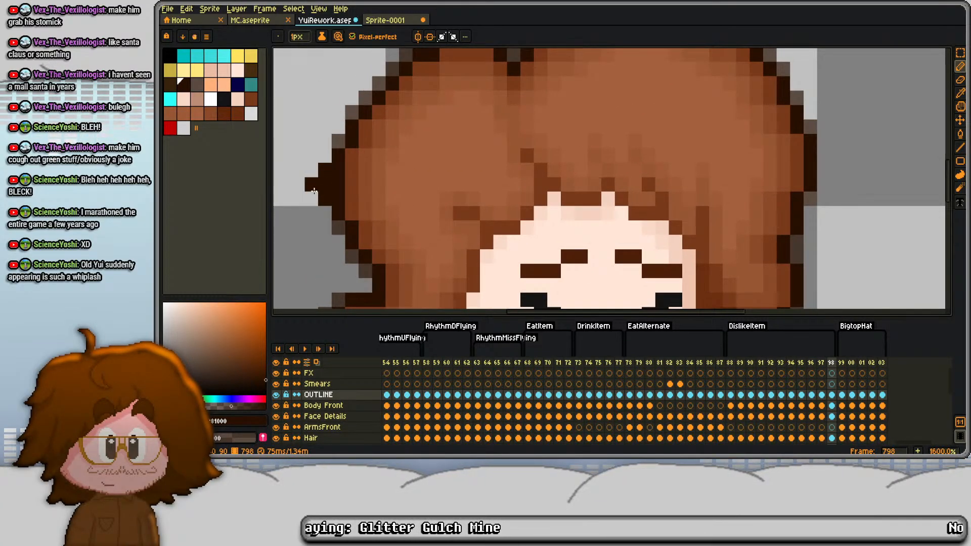
key(alt+n)
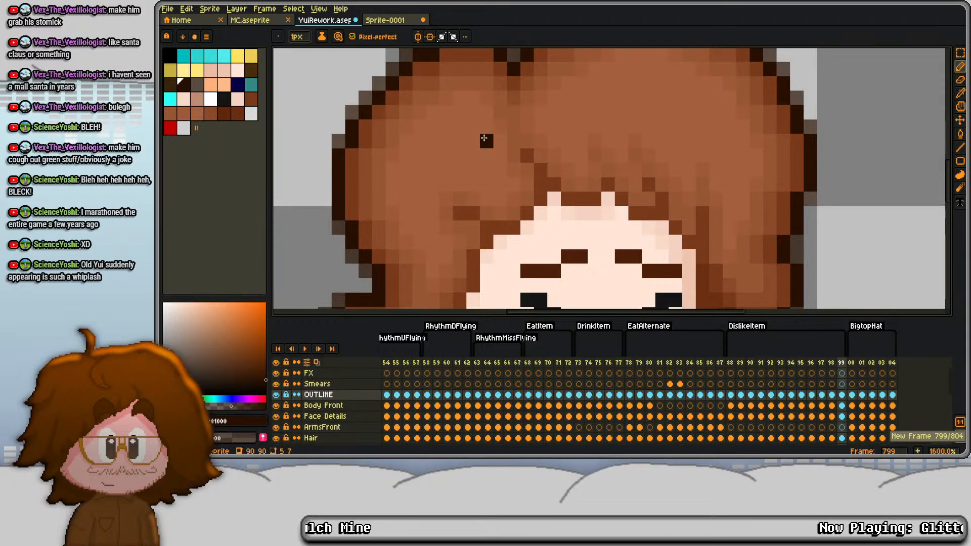
key(alt+n)
- In frame 800, draw dark outline bulges with softened corners on both sides of the hair, just above the forehead
drag(325, 170, 327, 198)
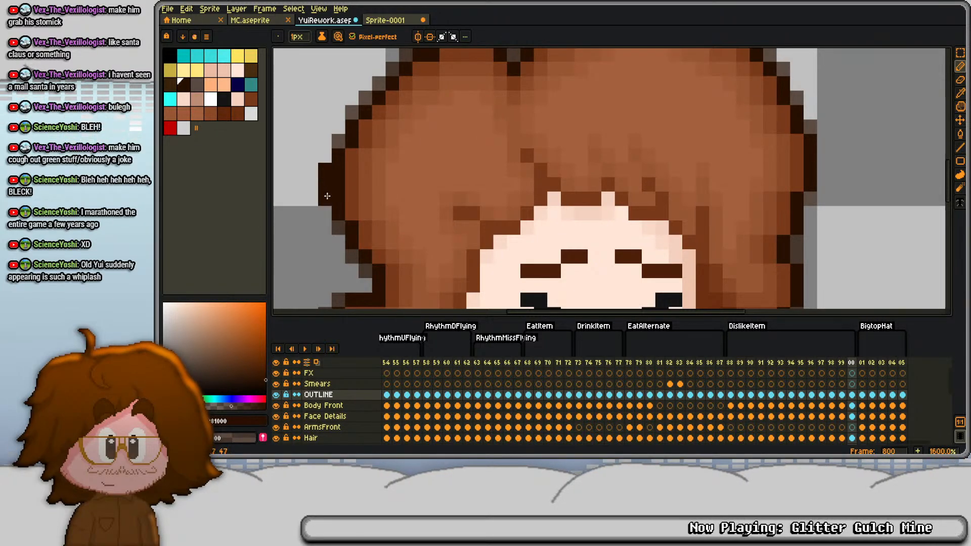
click(311, 185)
right_click(310, 172)
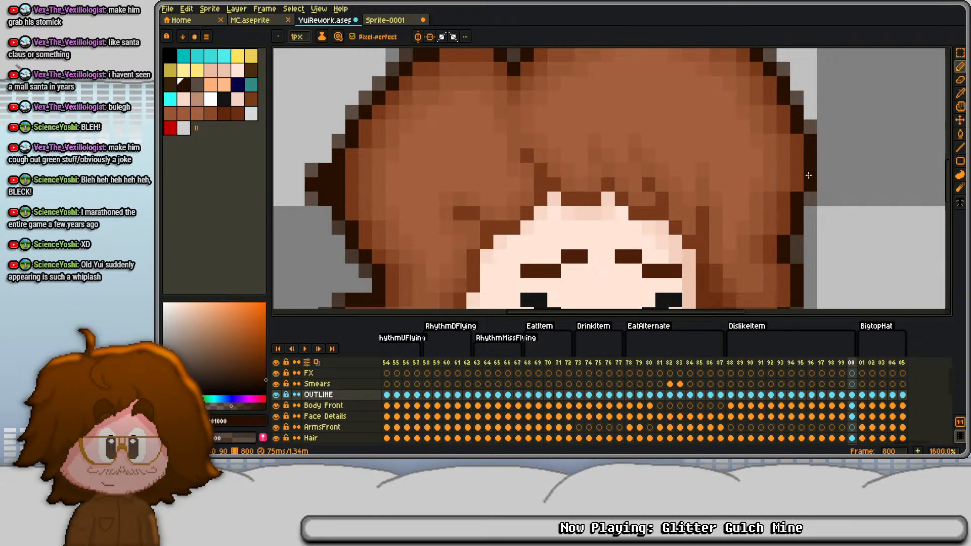
drag(823, 170, 822, 208)
click(837, 184)
right_click(837, 170)
right_click(837, 197)
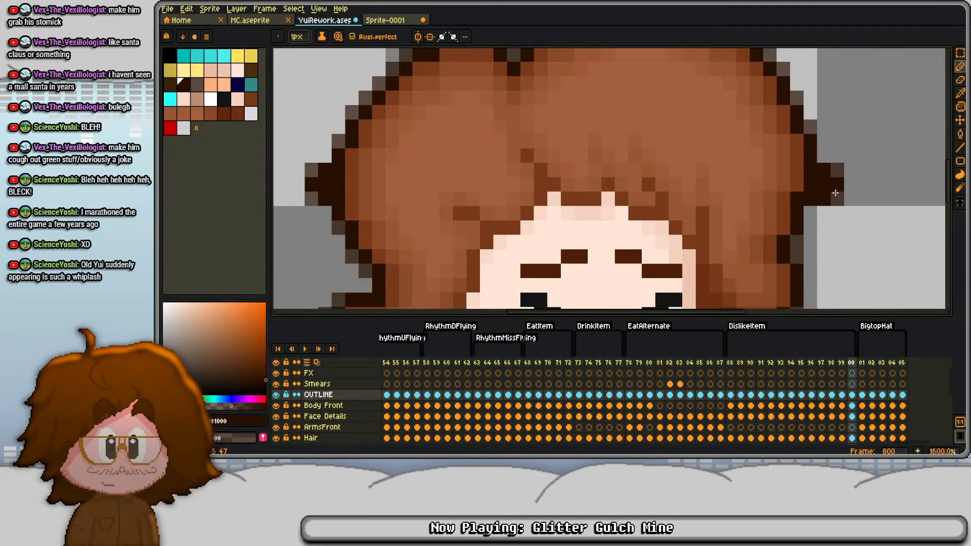
- Move frame 800 back so that it directly follows frame 797
drag(611, 170, 605, 182)
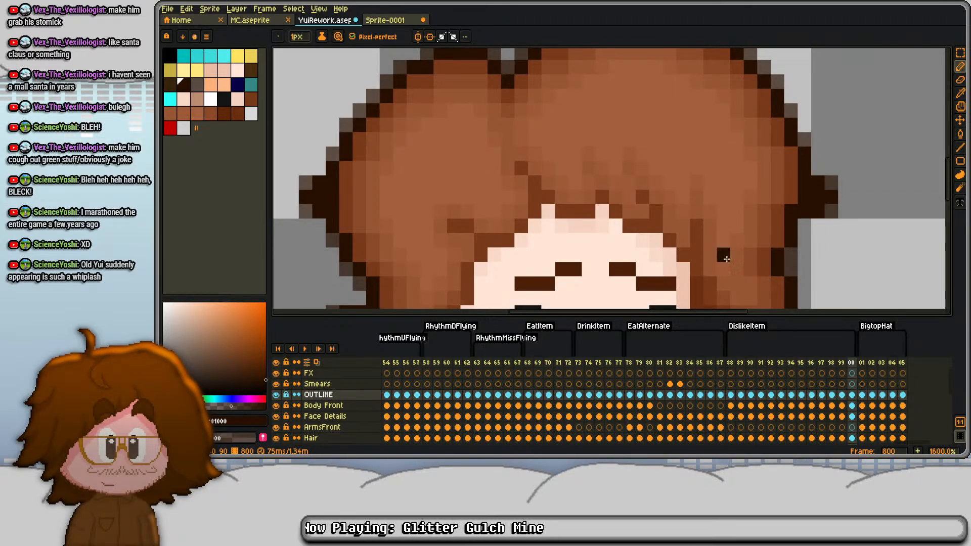
click(834, 371)
key(Left)
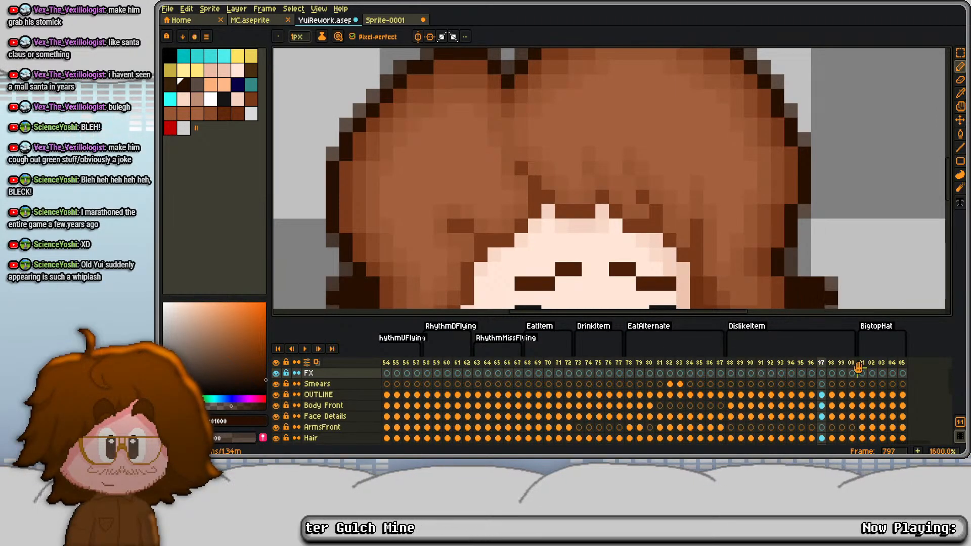
click(822, 362)
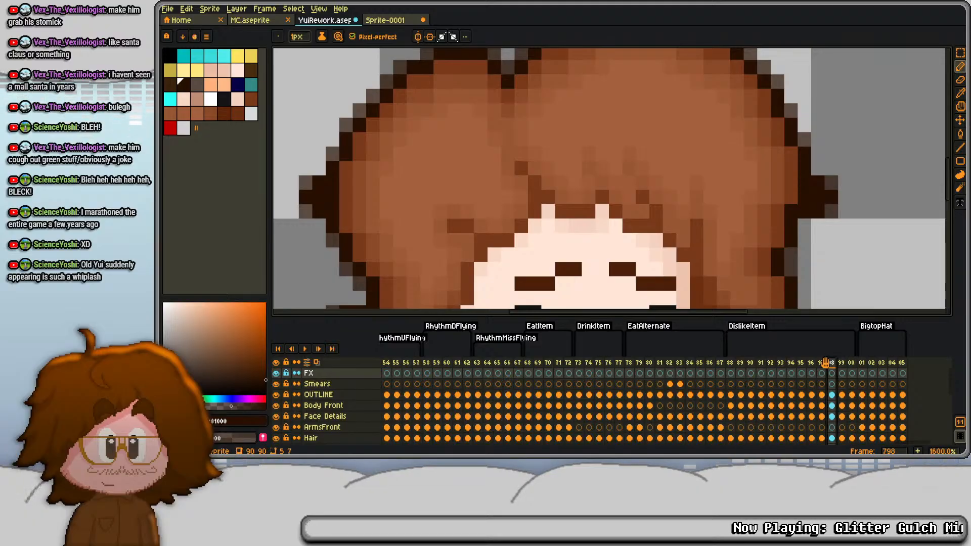
- In frame 799, draw dark bulges with softened corners at both upper sides of the hair, using the FX layer
key(Right)
key(Right)
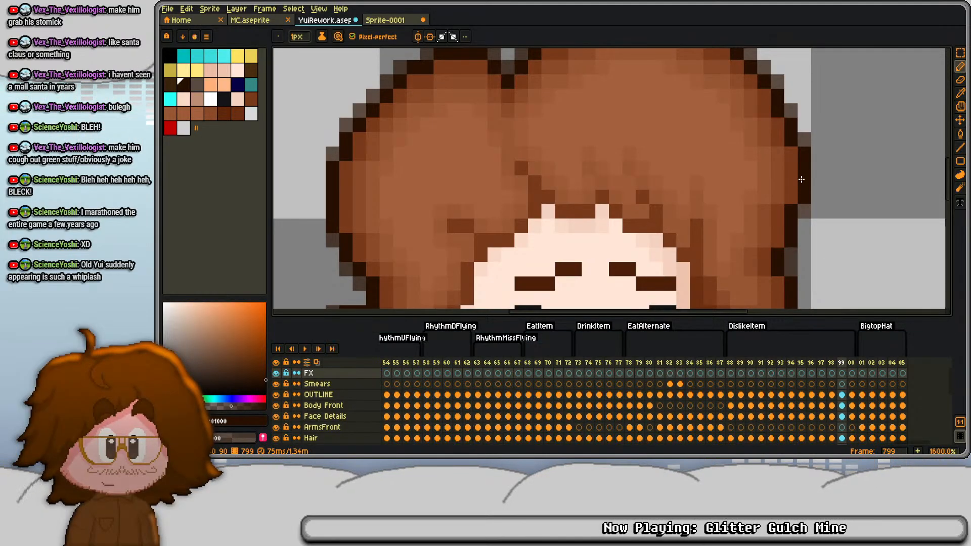
mouse_move(791, 168)
mouse_down()
mouse_move(804, 168)
mouse_move(792, 155)
mouse_move(817, 147)
mouse_move(818, 164)
mouse_up()
mouse_move(347, 167)
mouse_down()
mouse_move(355, 145)
mouse_move(388, 145)
mouse_move(345, 142)
mouse_up()
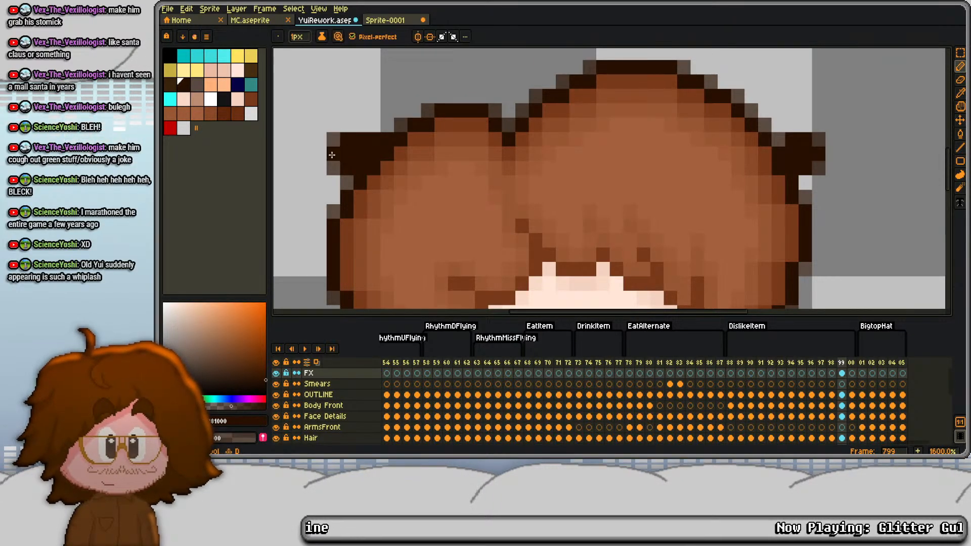
drag(710, 183, 697, 204)
key(Right)
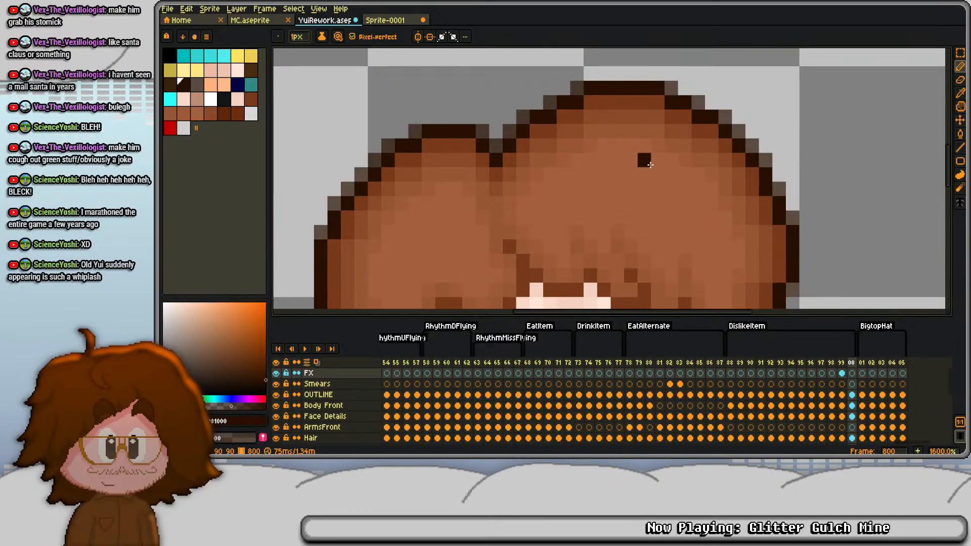
key(Left)
click(765, 160)
drag(766, 146, 753, 146)
right_click(779, 146)
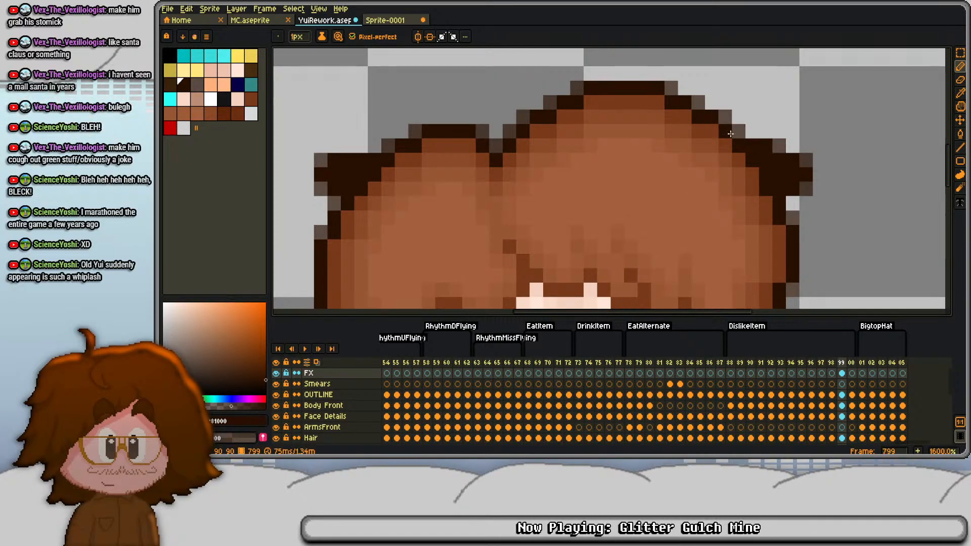
- Add duplicate frame 801, and in frame 800 thicken the dark outline along the upper left and upper right curves of the hair
key(Right)
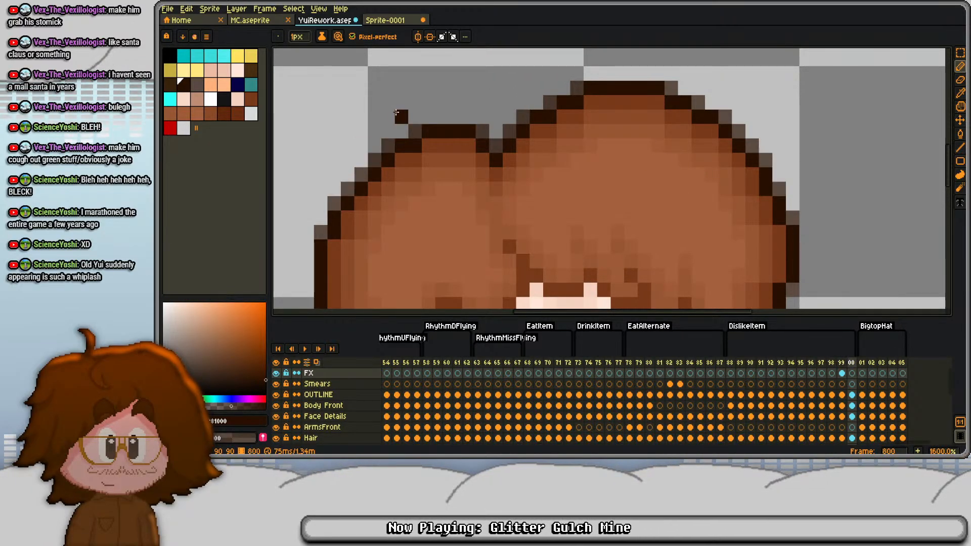
key(alt+n)
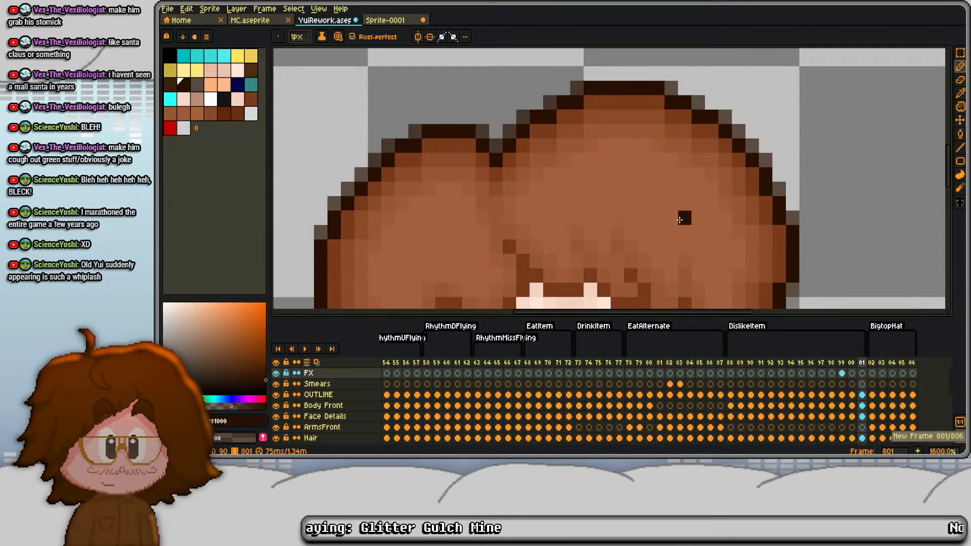
key(Left)
mouse_move(416, 127)
mouse_down()
mouse_move(447, 116)
mouse_move(509, 132)
mouse_move(505, 116)
mouse_move(517, 117)
mouse_up()
mouse_move(724, 118)
mouse_down()
mouse_move(766, 131)
mouse_move(755, 140)
mouse_move(765, 135)
mouse_move(766, 160)
mouse_up()
right_click(754, 122)
right_click(765, 132)
- Add duplicate frame 802, thicken the dark outline around the crown of the hair in it, and add frame 803
key(Right)
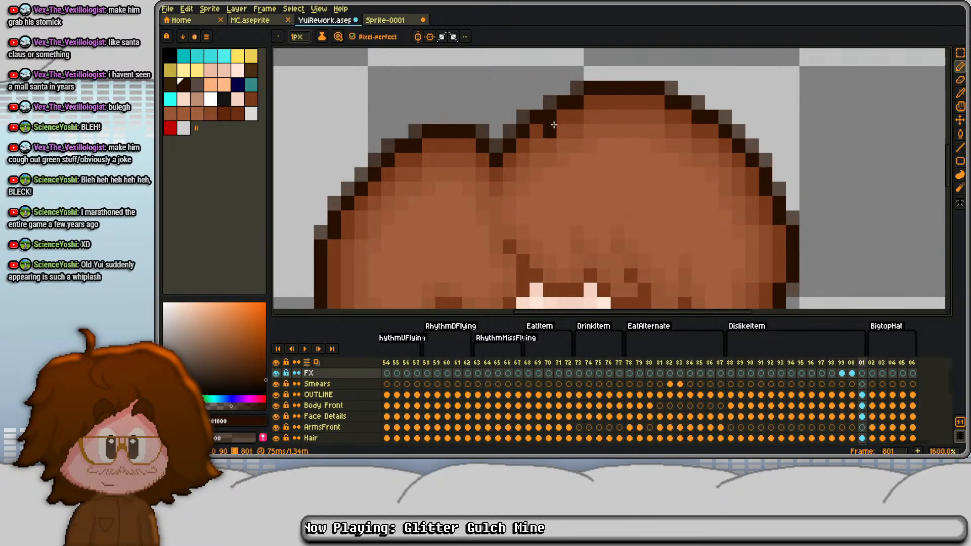
key(alt+n)
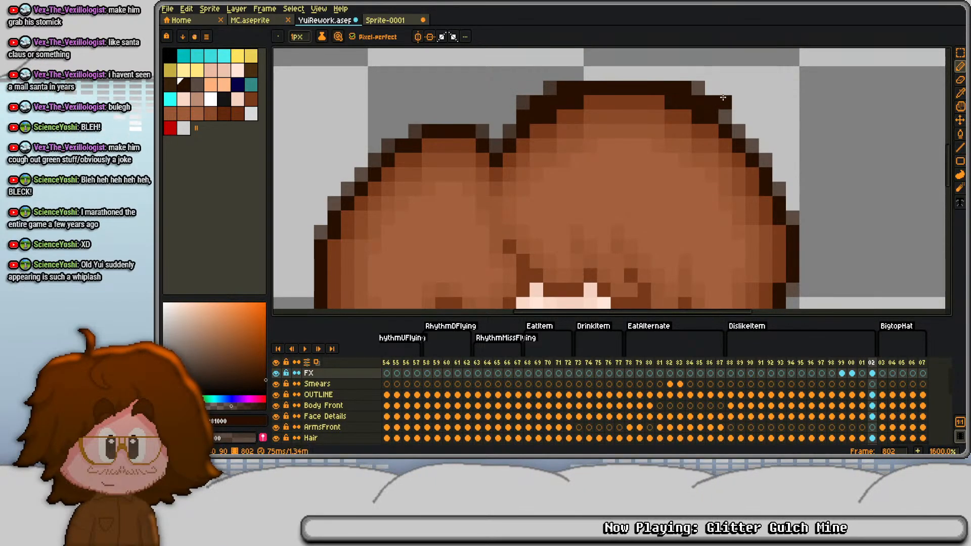
scroll(776, 144, down, 6)
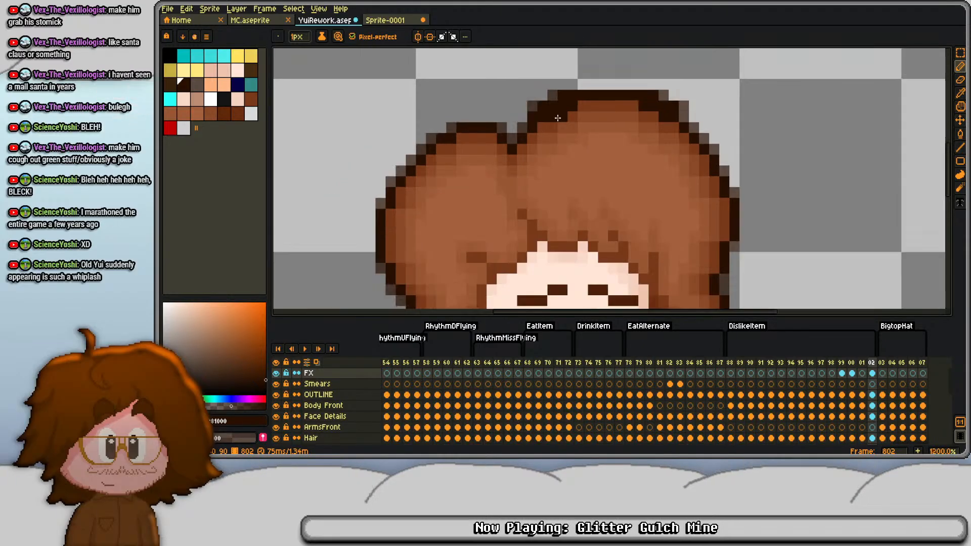
key(alt+n)
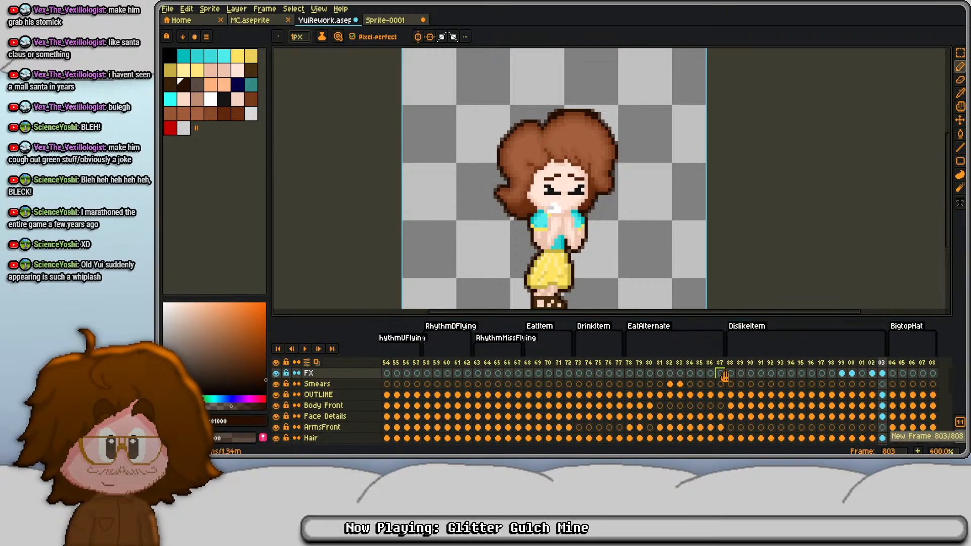
- Copy frame 788's cels from the OUTLINE layer down and paste them into frame 803
click(730, 395)
mouse_move(732, 397)
mouse_down()
mouse_move(732, 428)
mouse_move(732, 393)
mouse_up()
scroll(800, 401, up, 5)
scroll(800, 401, up, 3)
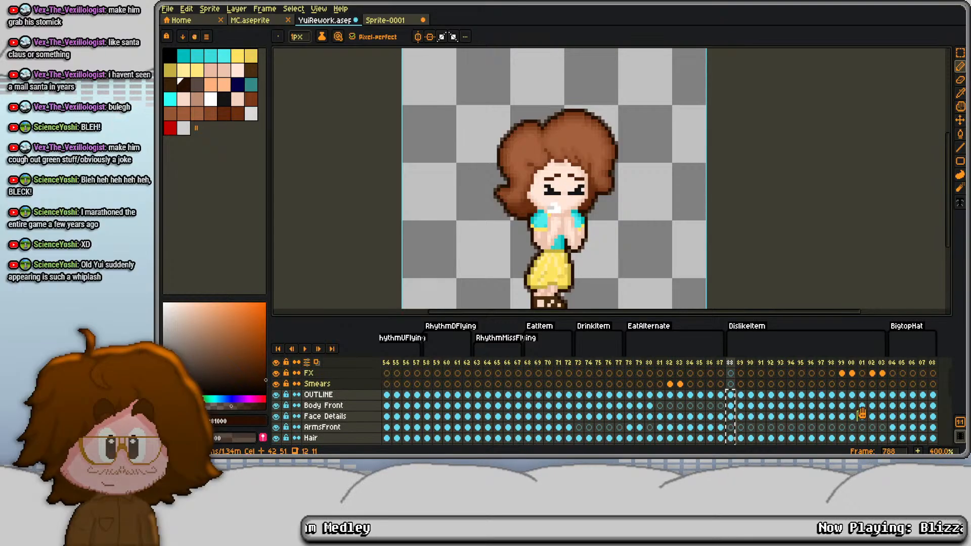
click(882, 395)
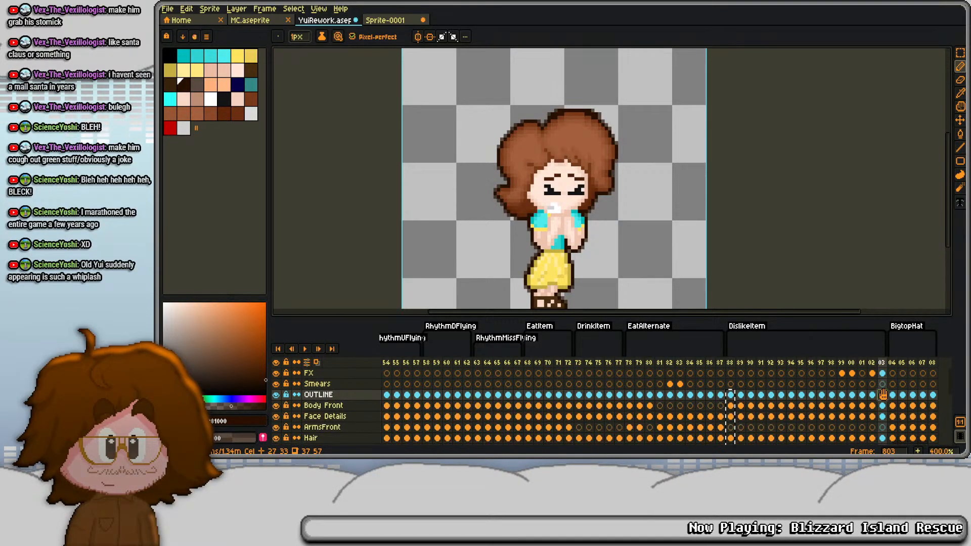
key(i)
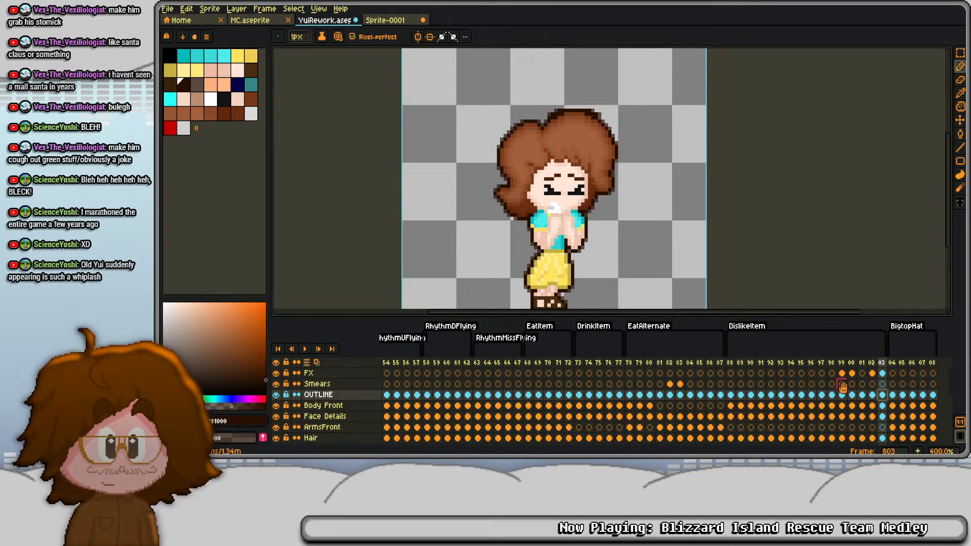
- Transfer the bulge drawings in frames 799 and 800 from the FX layer to the OUTLINE layer
click(842, 373)
key(b)
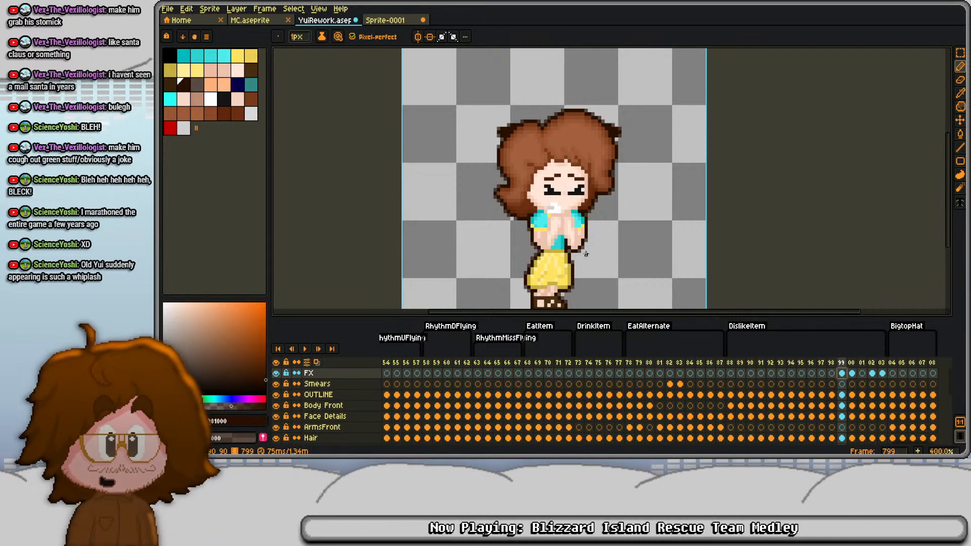
key(ctrl+a)
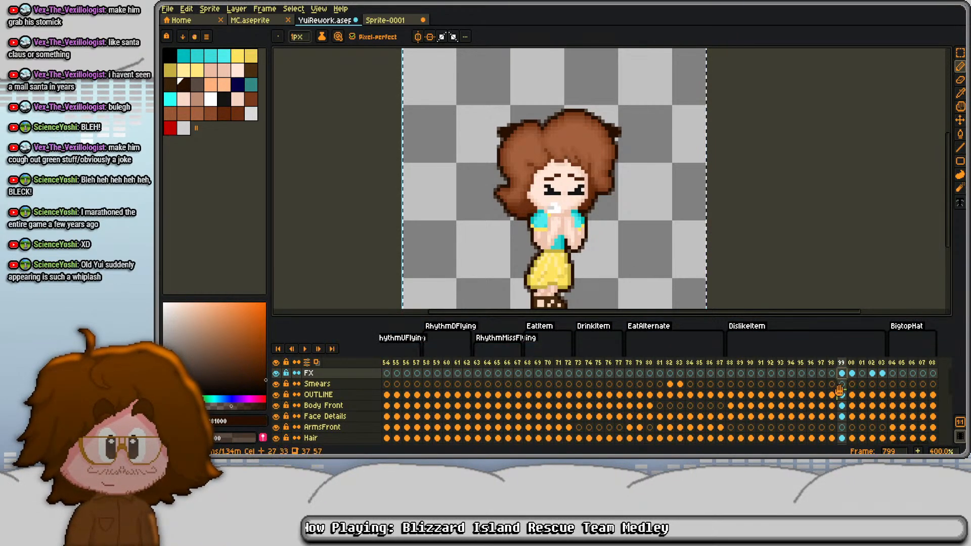
click(842, 396)
key(ctrl+v)
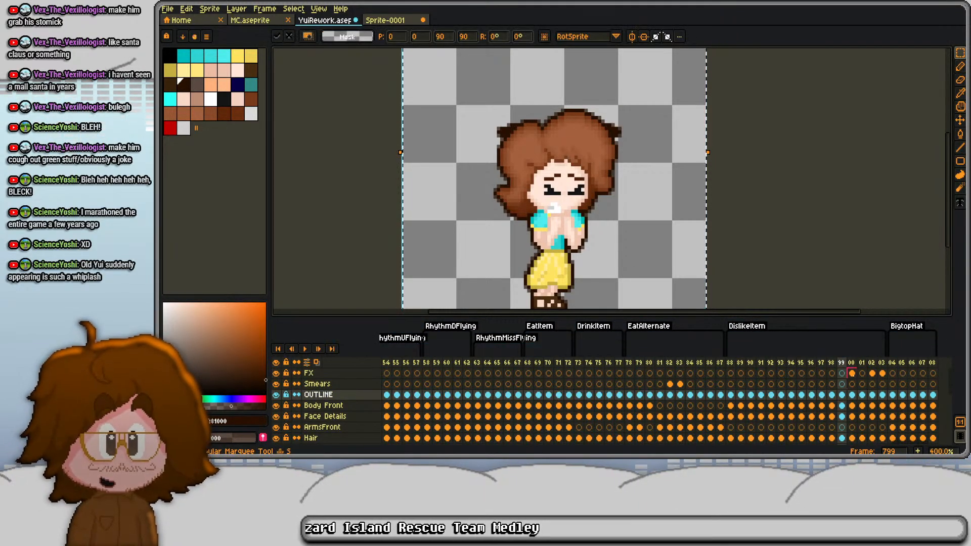
click(852, 373)
click(852, 395)
key(ctrl+v)
- Transfer the drawings in frames 802 and 803 from the FX layer to the OUTLINE layer
click(872, 373)
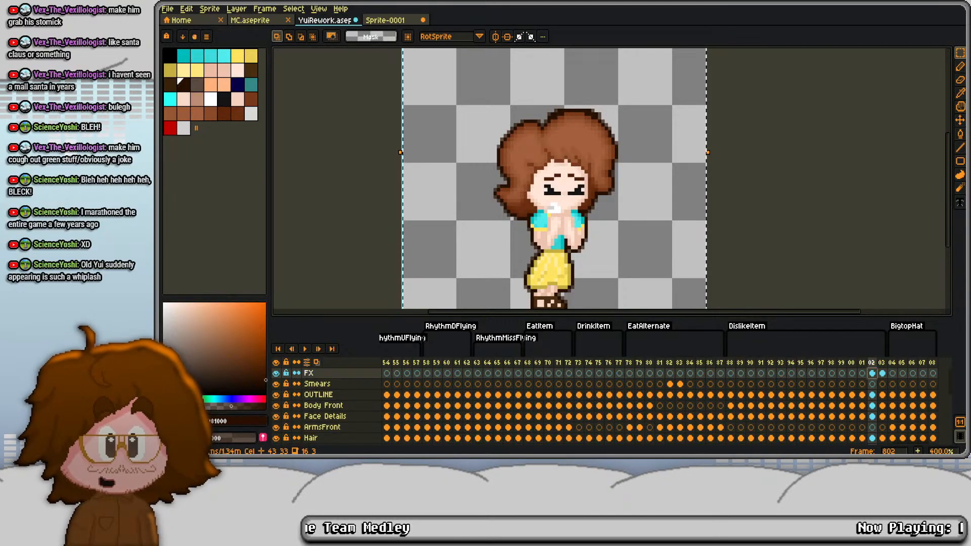
click(872, 394)
key(ctrl+v)
click(883, 373)
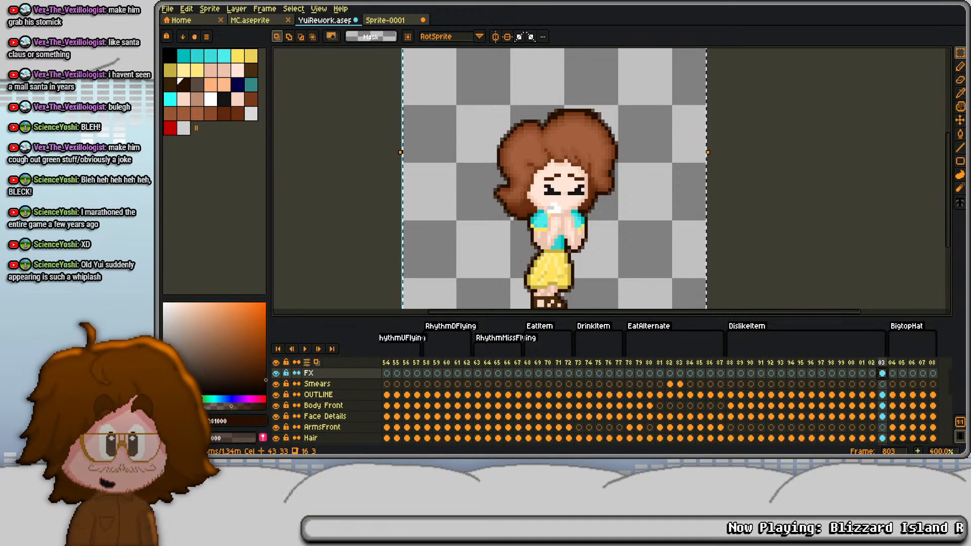
click(882, 395)
key(ctrl+v)
- Delete frames 789 through 803 from DislikeItem and return to frame 788
scroll(570, 214, down, 2)
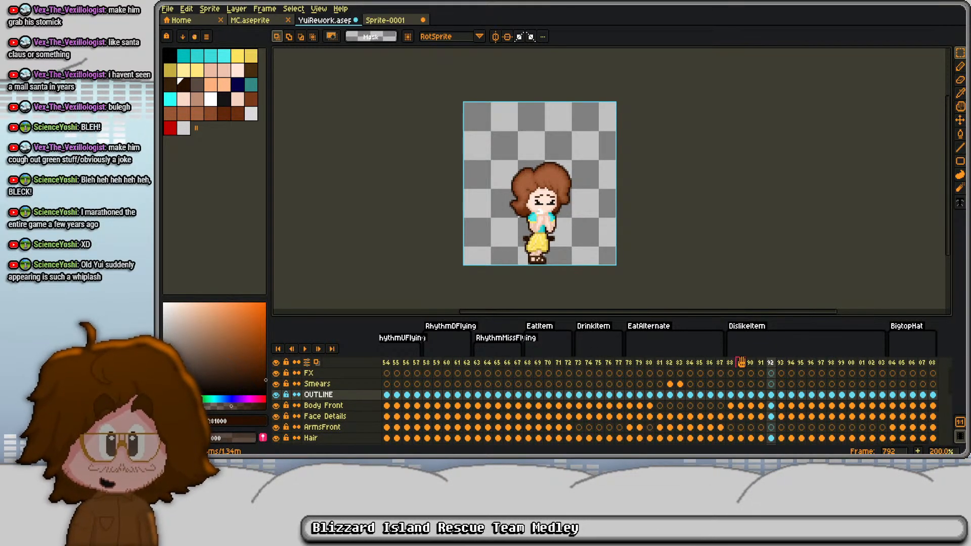
drag(741, 362, 866, 359)
key(alt+Delete)
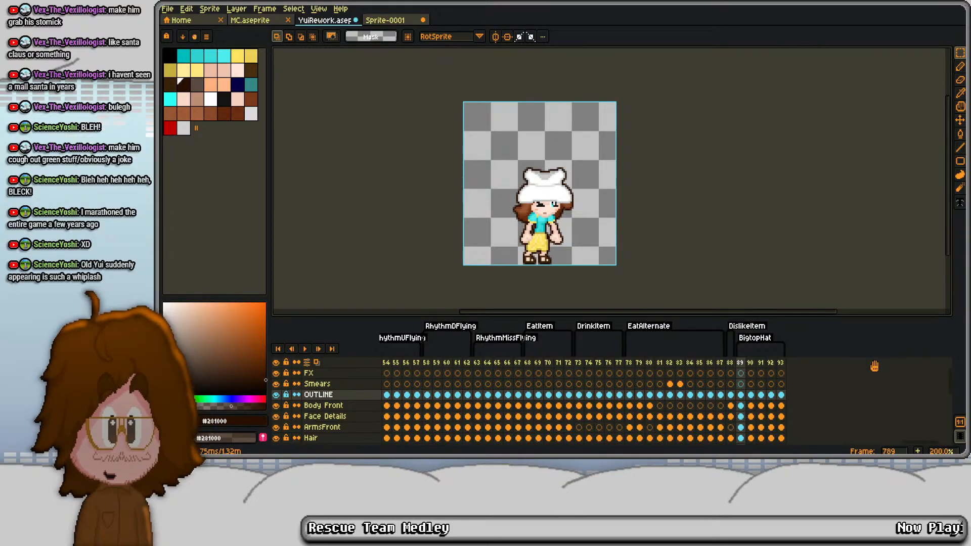
click(731, 363)
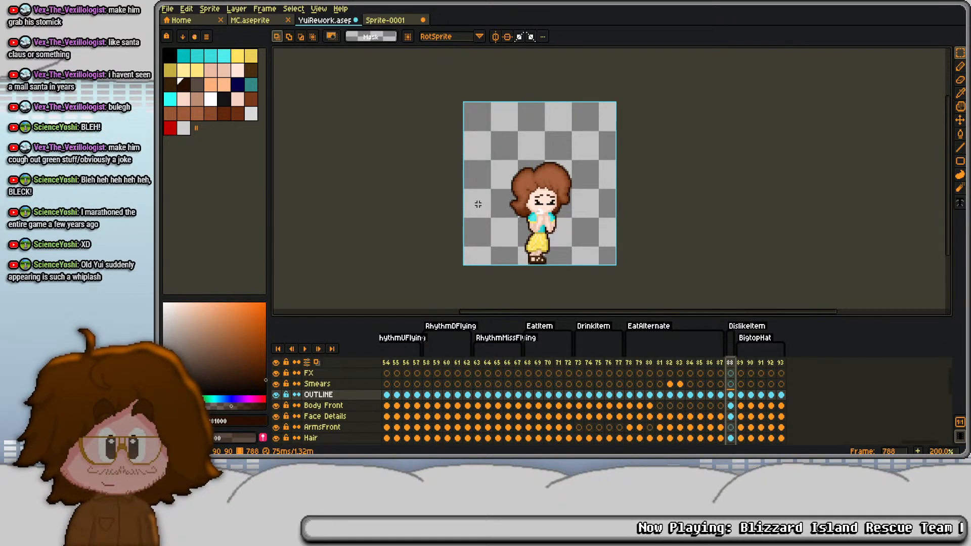
- Delete the OUTLINE cel in frame 788, add duplicate frame 789, and select its Body Front cel
scroll(584, 249, up, 3)
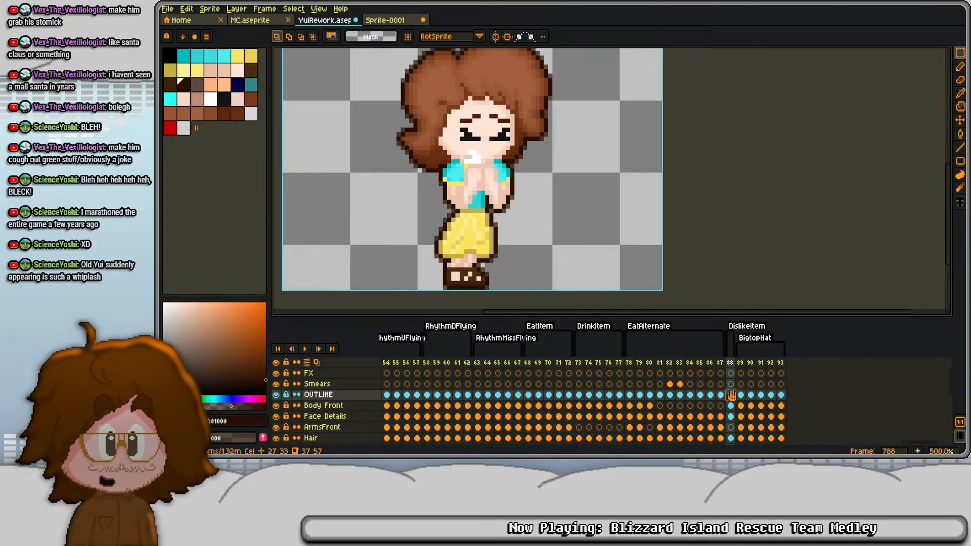
key(Delete)
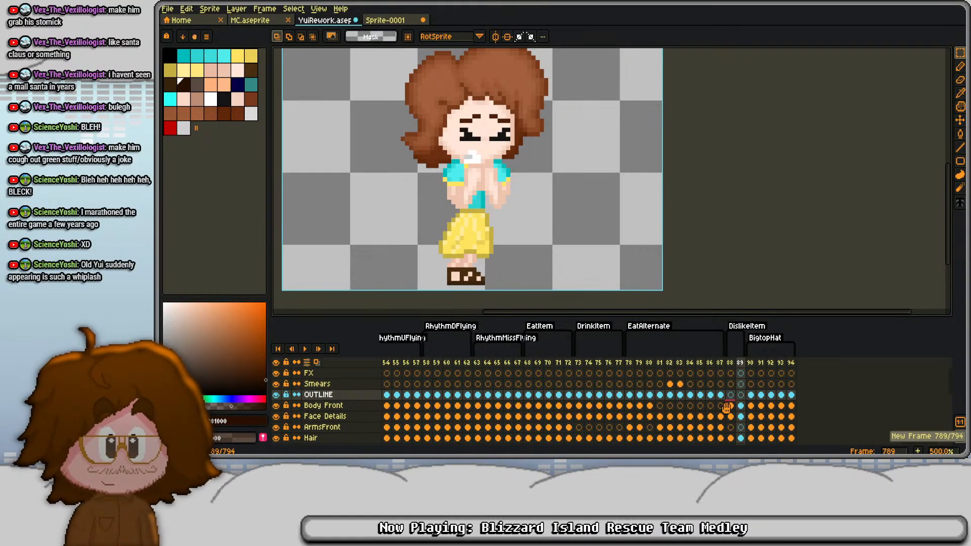
click(741, 406)
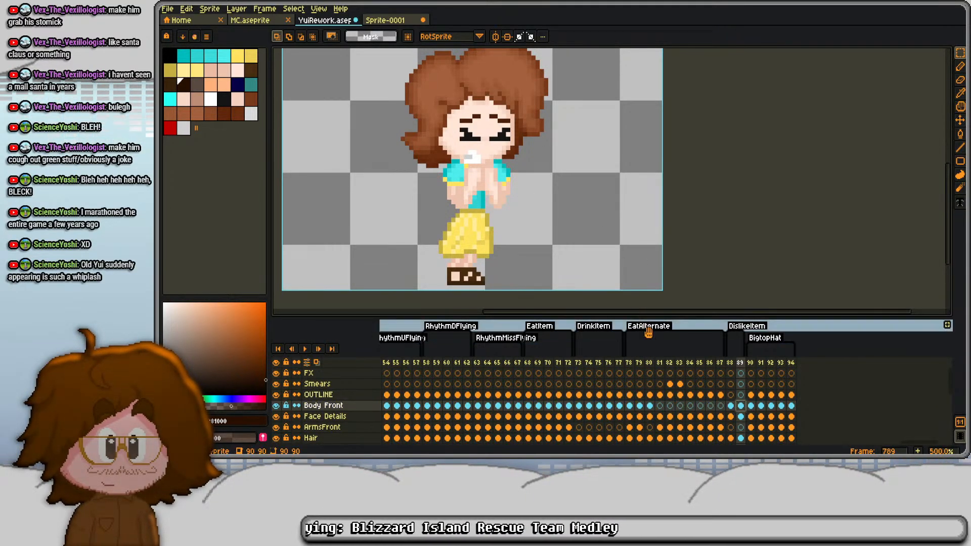
- Shift the Body Front, Face Details, Hair and Head cels of frame 789 together one pixel right and one pixel down
click(743, 417)
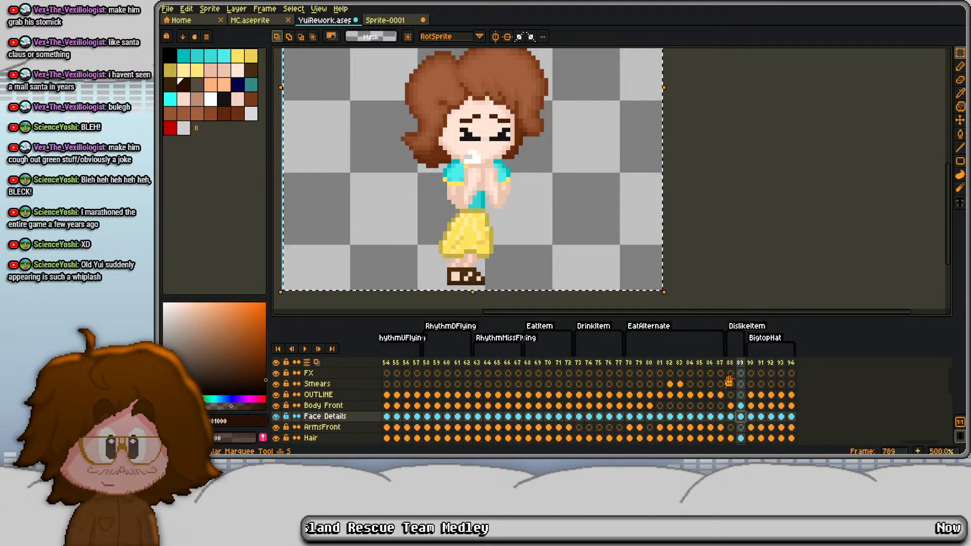
click(742, 406)
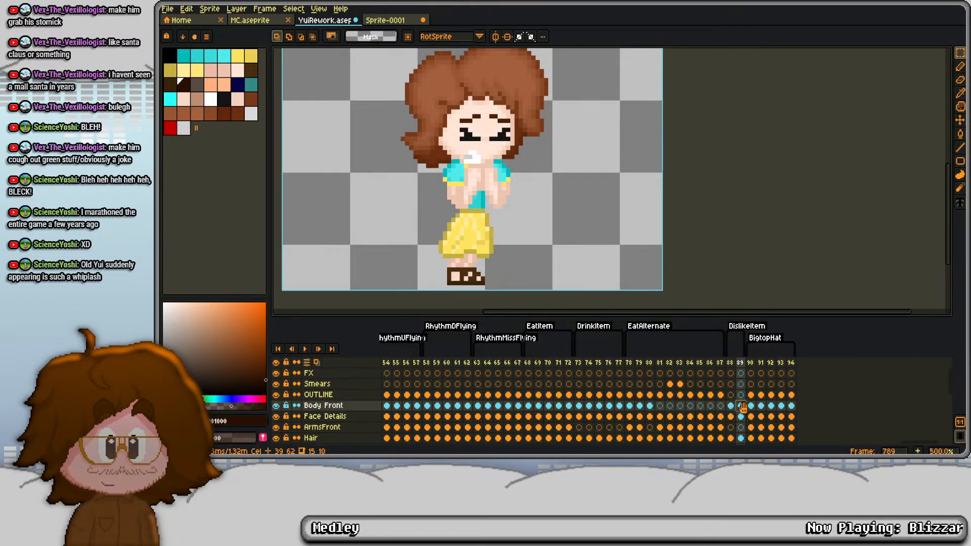
scroll(740, 412, down, 1)
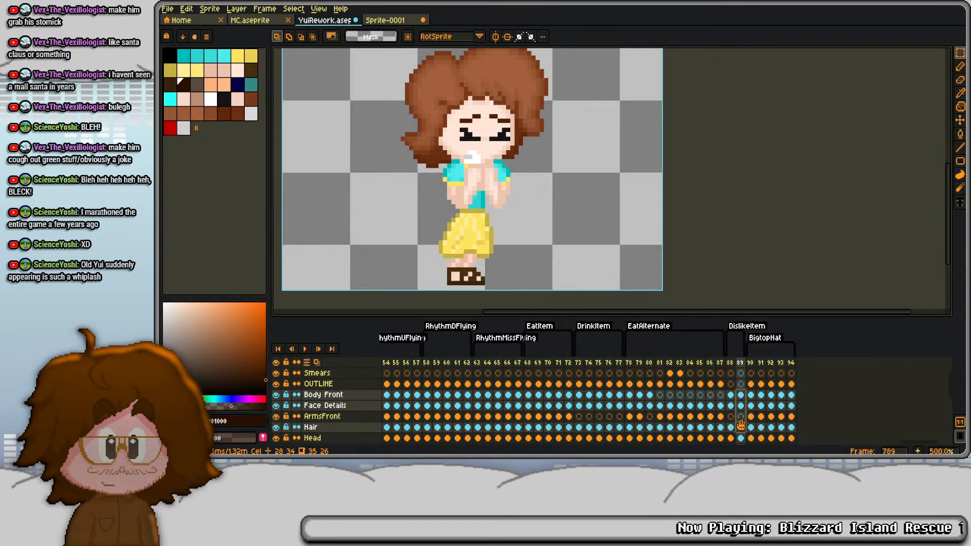
scroll(741, 424, down, 1)
key(Right)
key(Down)
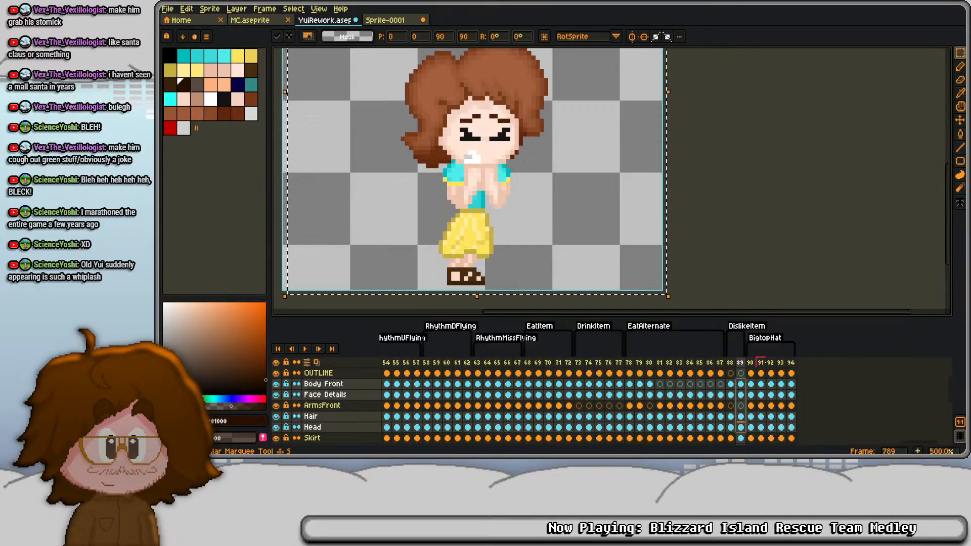
key(ctrl+d)
key(Down)
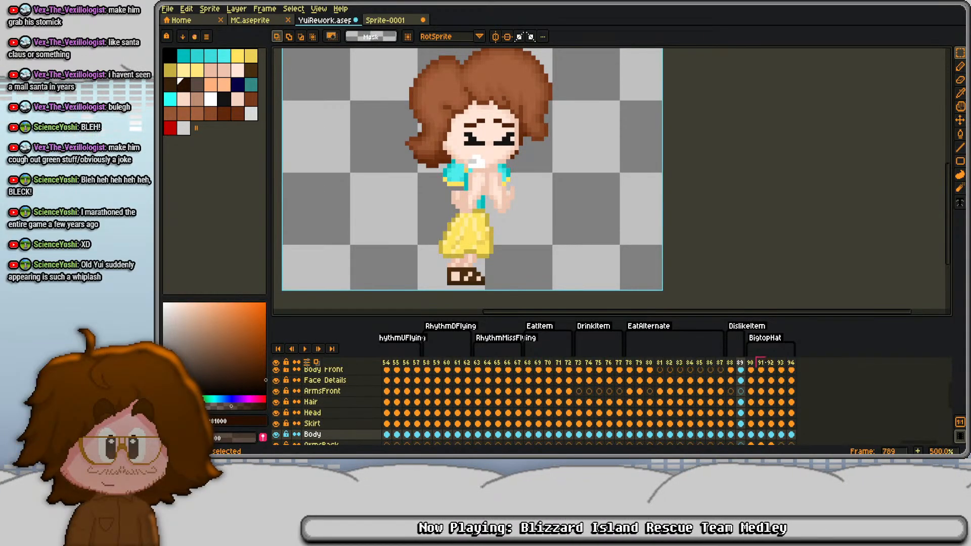
- Shift the whole Body cel of frame 789 one pixel right and one pixel down
key(ctrl+a)
key(Right)
key(Down)
key(ctrl+d)
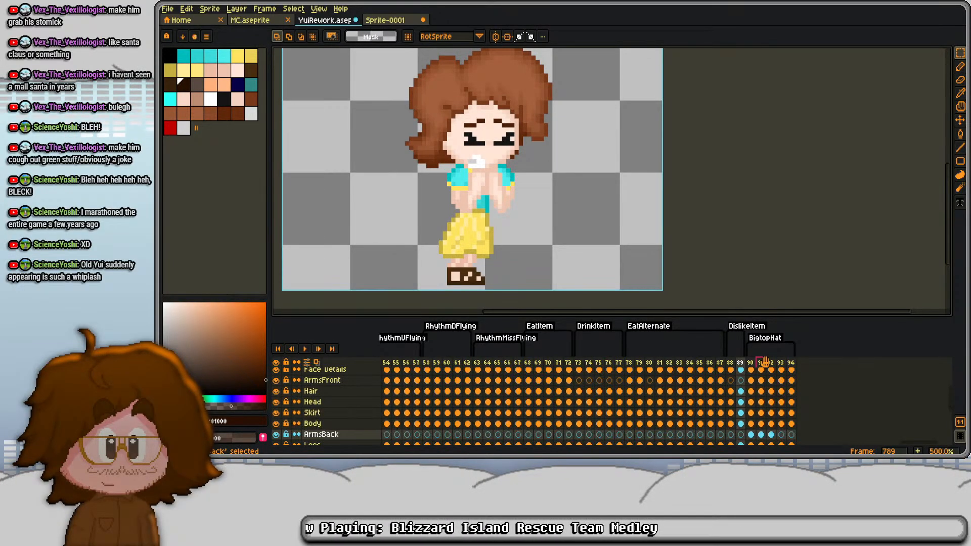
- Nudge the upper part of the legs in frame 789's Legs cel one pixel right, leaving the shoes in place
key(Down)
key(ctrl+a)
key(Right)
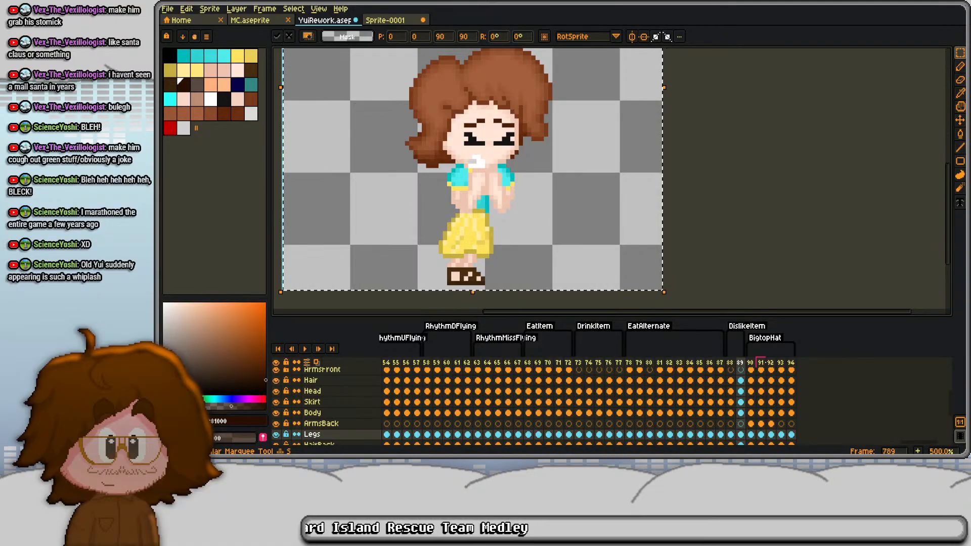
key(ctrl+d)
scroll(457, 248, up, 2)
drag(485, 248, 511, 263)
key(Right)
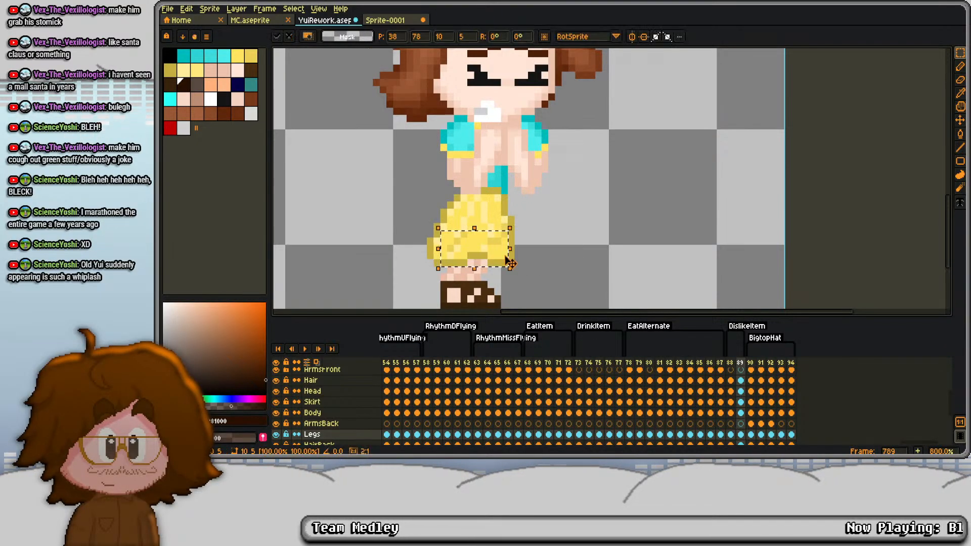
key(ctrl+d)
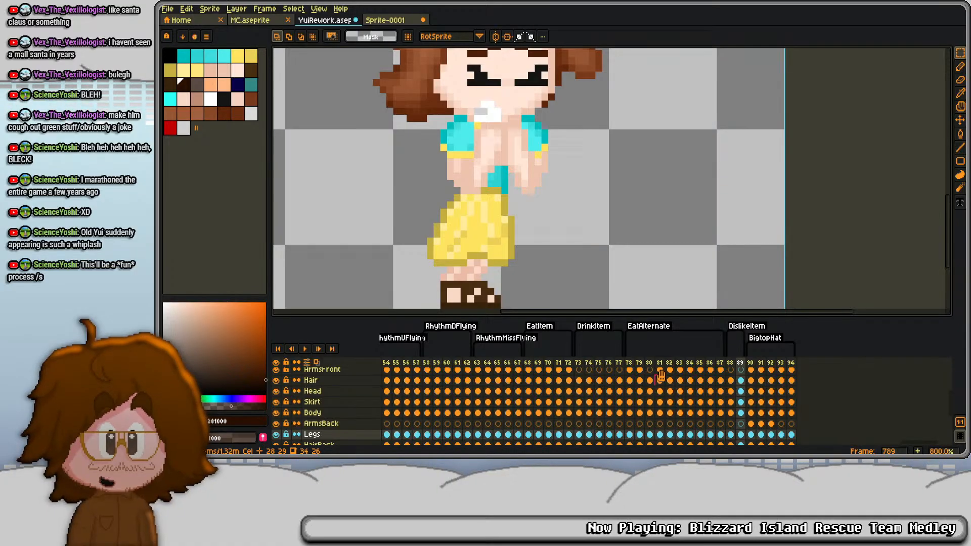
- Nudge the Skirt cel of frame 789 one pixel right and repaint its left edge with dark-yellow outline and yellow fill pixels
click(739, 412)
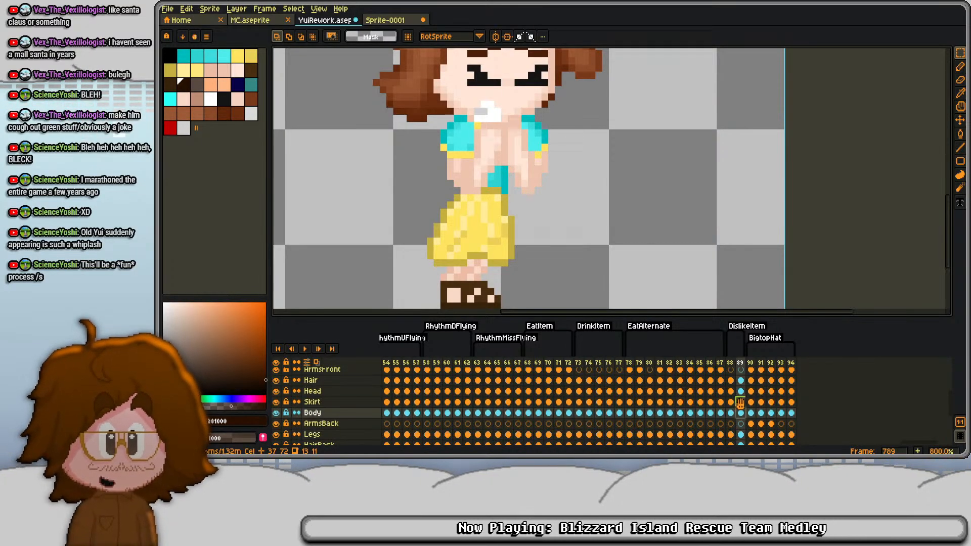
click(740, 402)
key(Right)
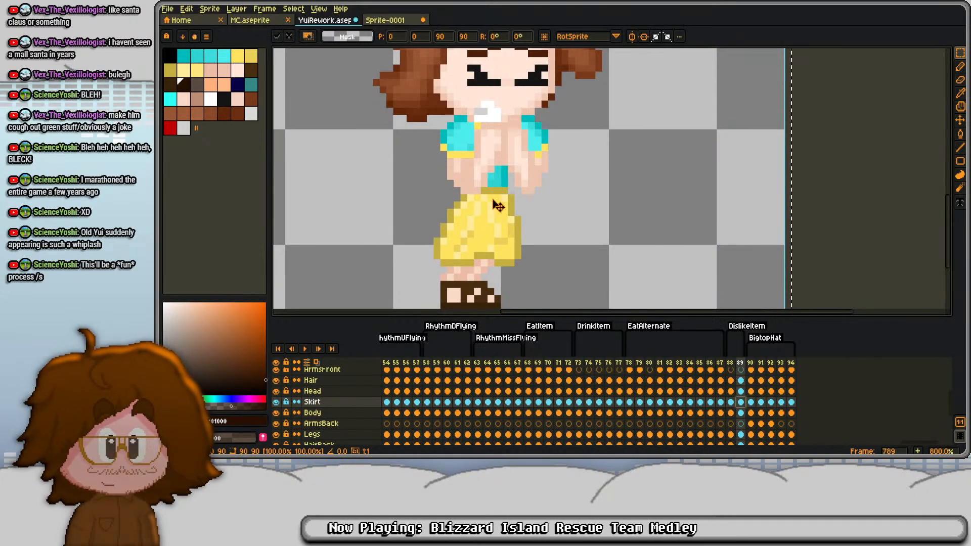
key(ctrl+d)
alt+click(450, 233)
scroll(441, 226, up, 1)
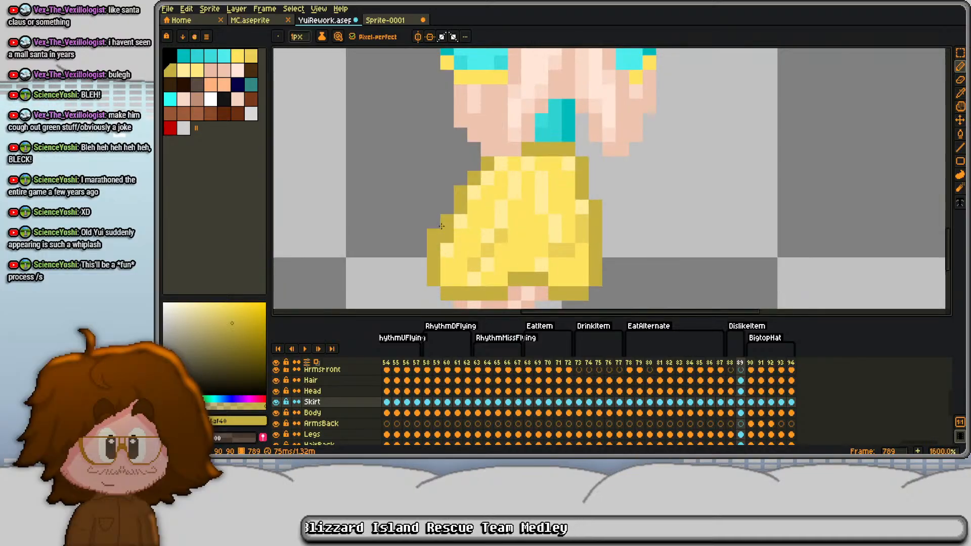
alt+right_click(485, 175)
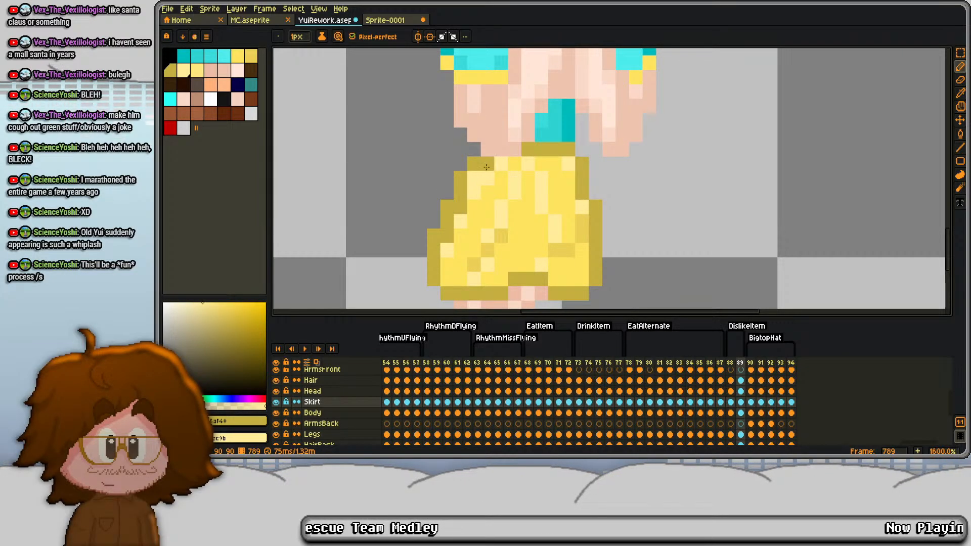
alt+click(473, 203)
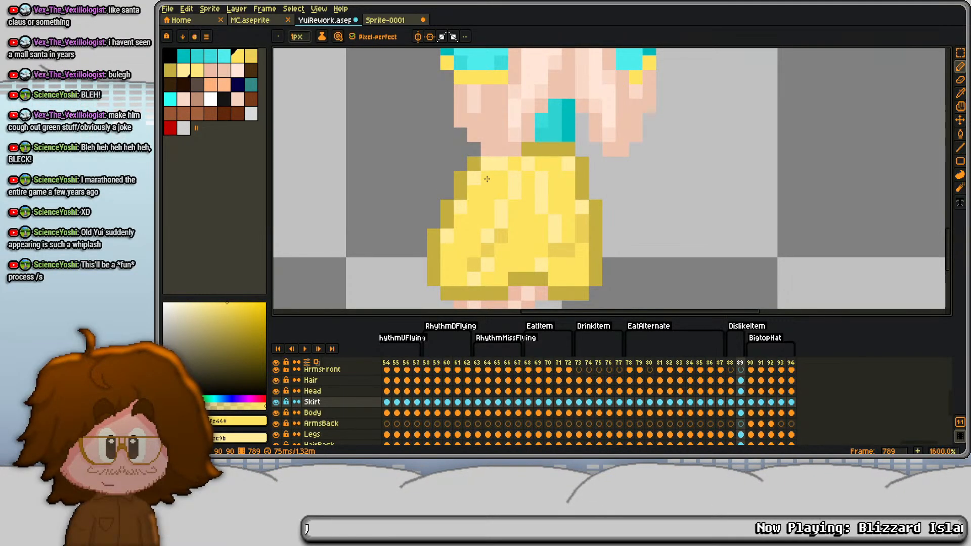
scroll(487, 179, down, 4)
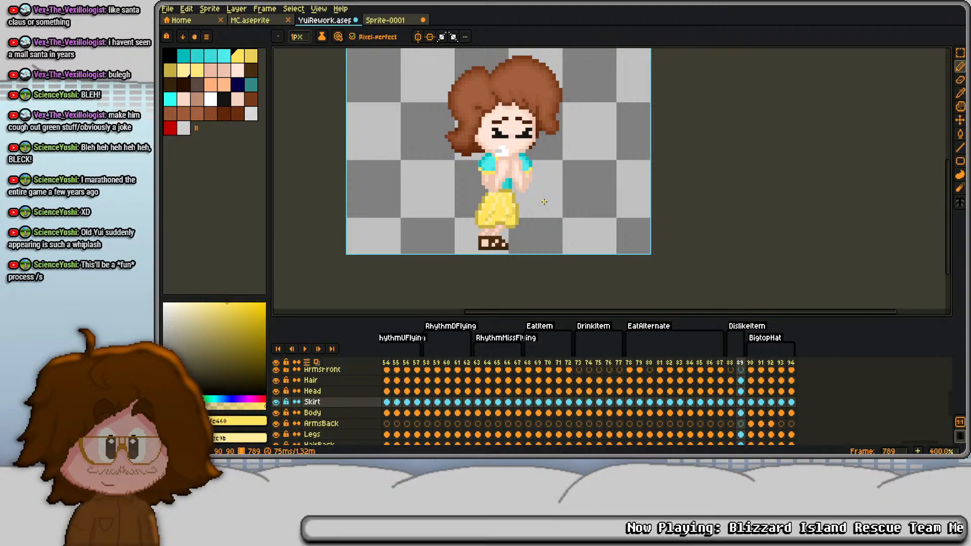
- Offset the HairBack cel in frame 789 to follow the shifted head and compare the pose with frame 788
key(Down)
key(Down)
key(Down)
key(Down)
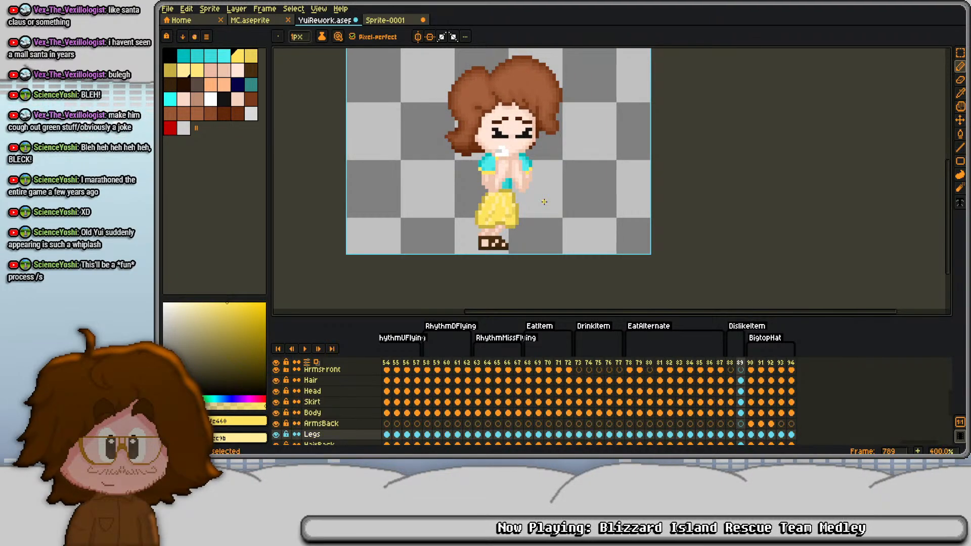
key(ctrl+d)
key(Left)
key(Right)
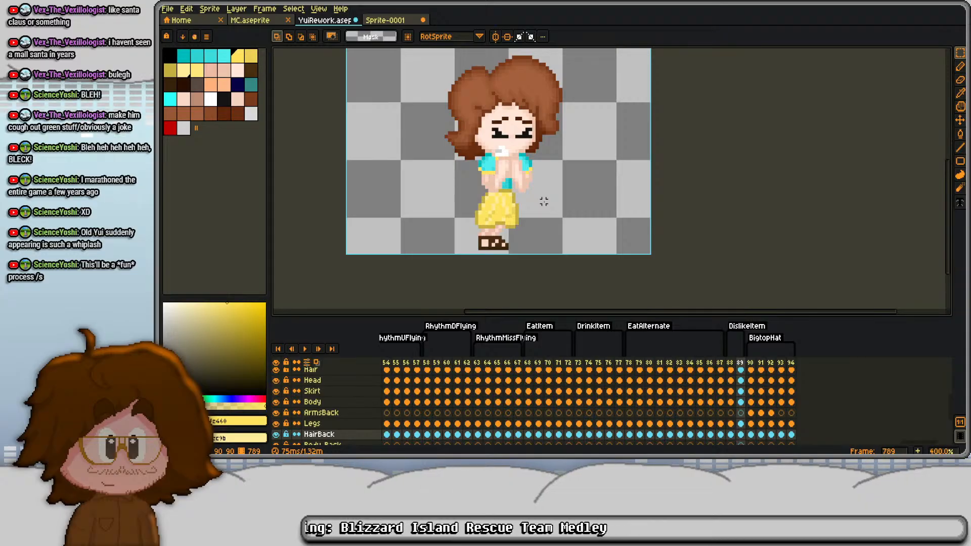
- Duplicate both DislikeItem poses so that each is held for two frames across 788 through 791
key(Left)
key(Left)
key(alt+n)
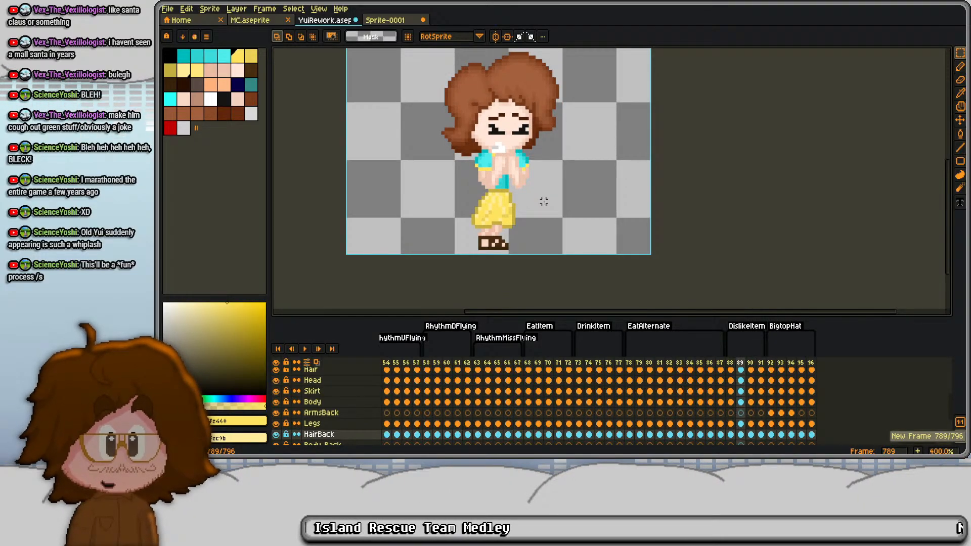
- Step through DislikeItem frames 788 to 791 to check the order and movement of the two poses
click(733, 362)
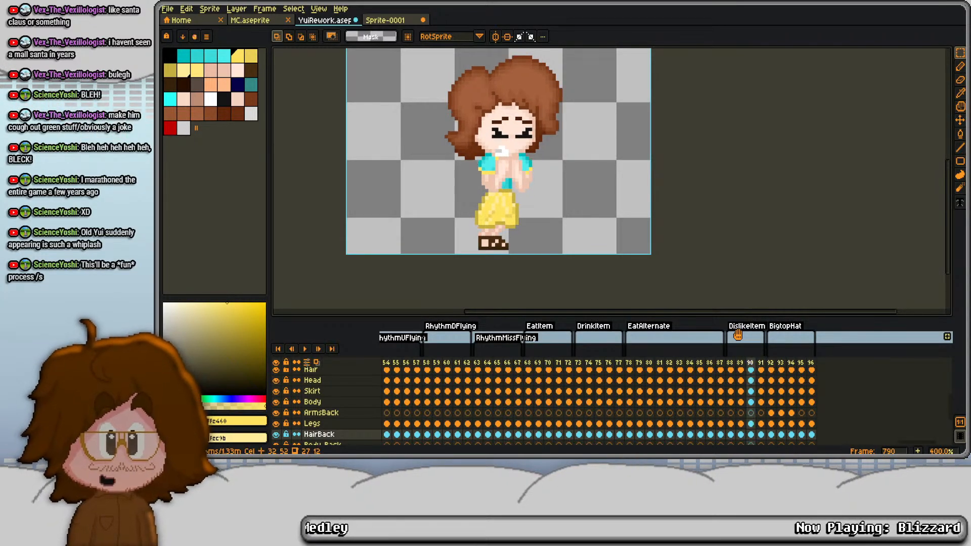
click(740, 362)
key(Right)
key(Right)
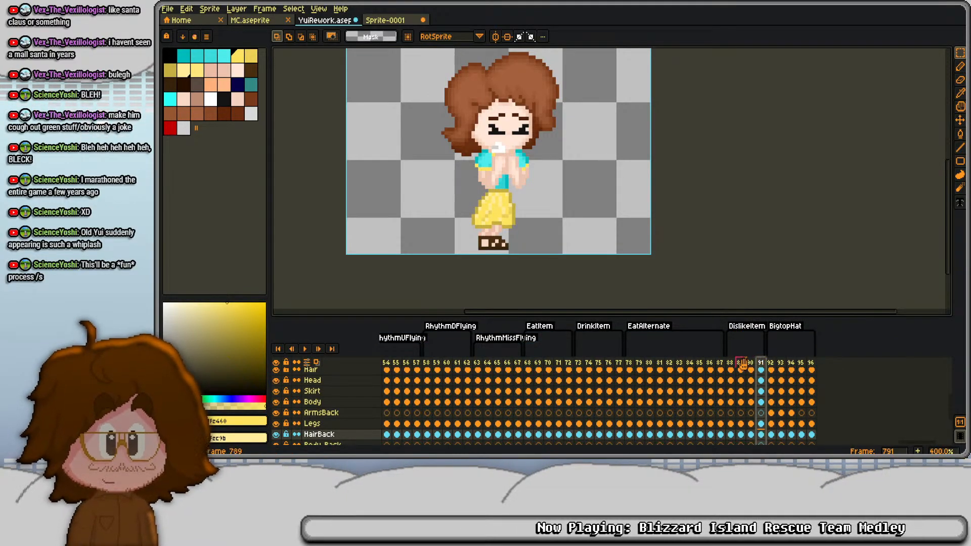
click(730, 362)
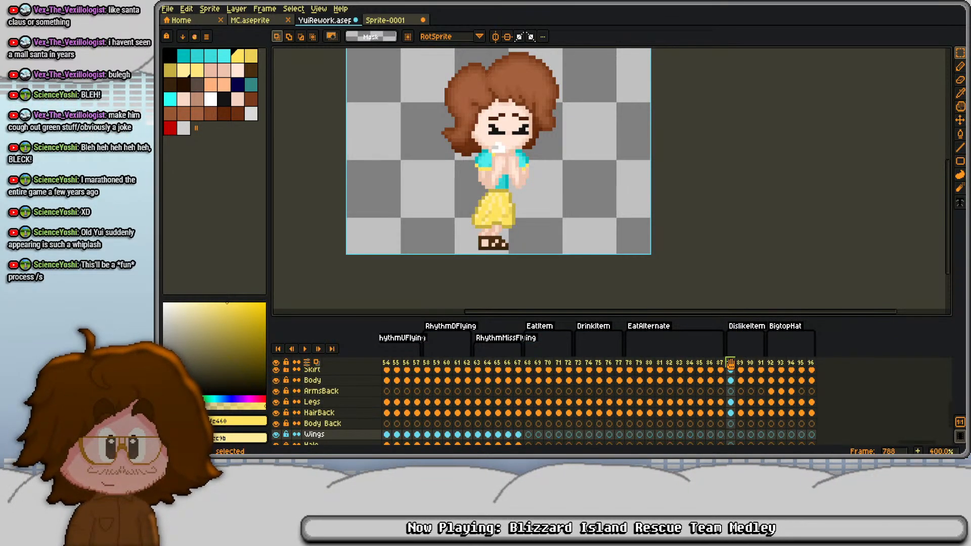
scroll(730, 362, down, 1)
key(Right)
key(Right)
key(Right)
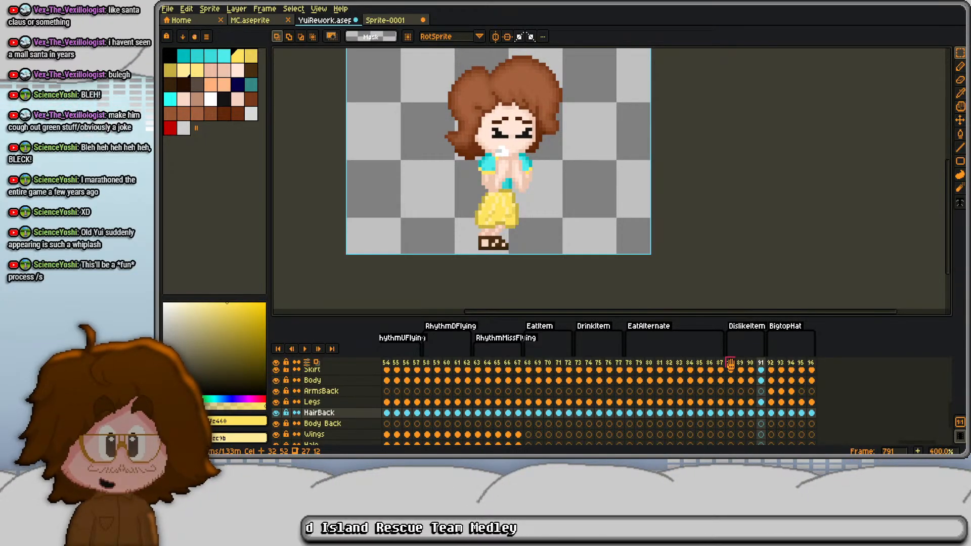
- Copy frames 788 through 791 and paste them after frame 791, extending DislikeItem to frame 795
drag(730, 363, 756, 389)
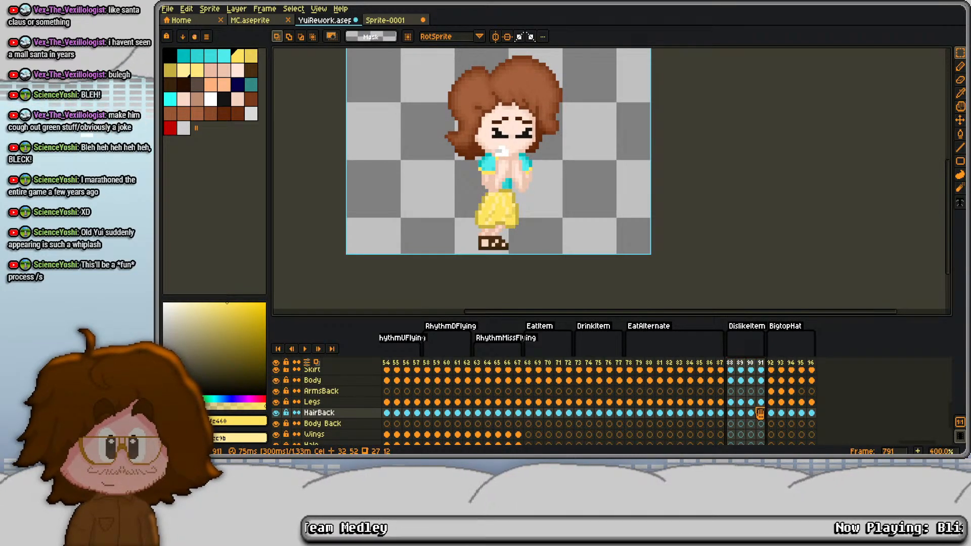
key(ctrl+b)
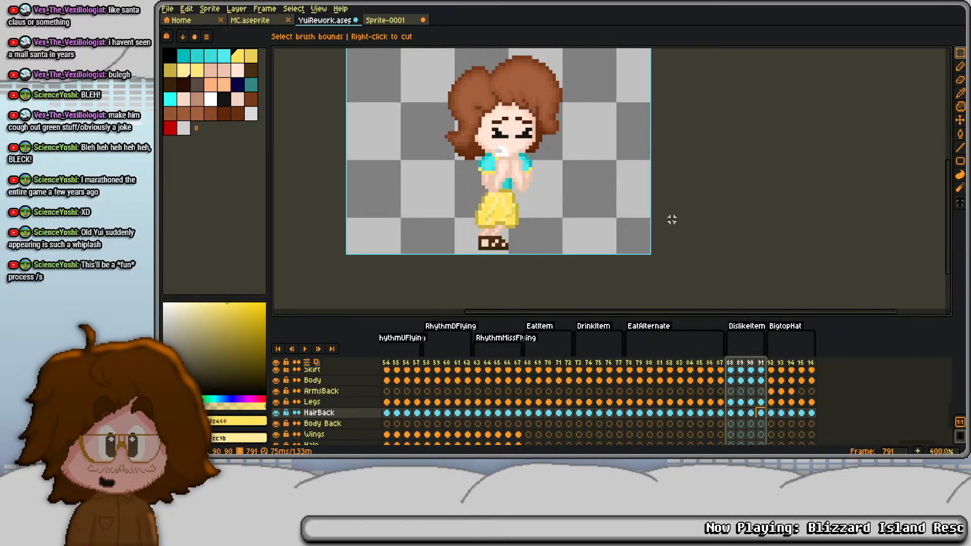
right_click(742, 365)
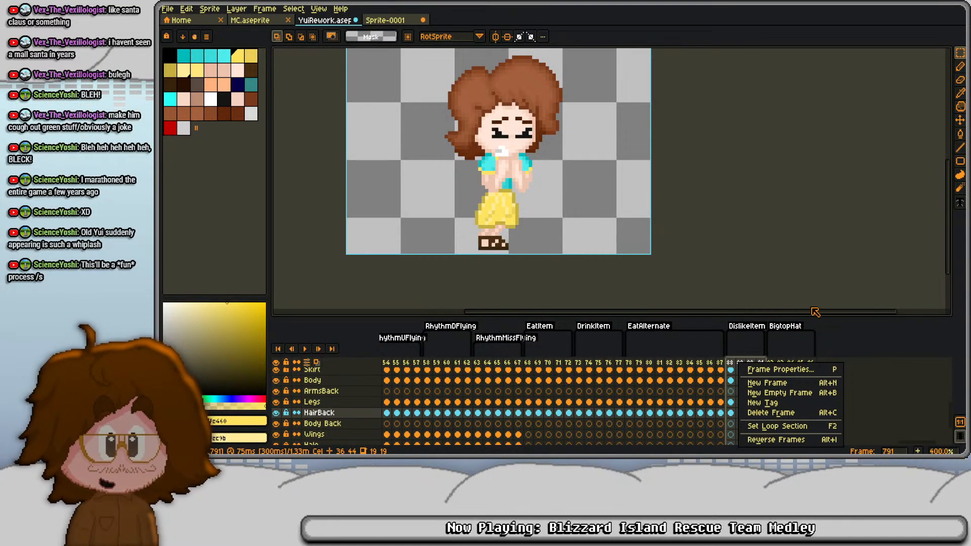
click(754, 226)
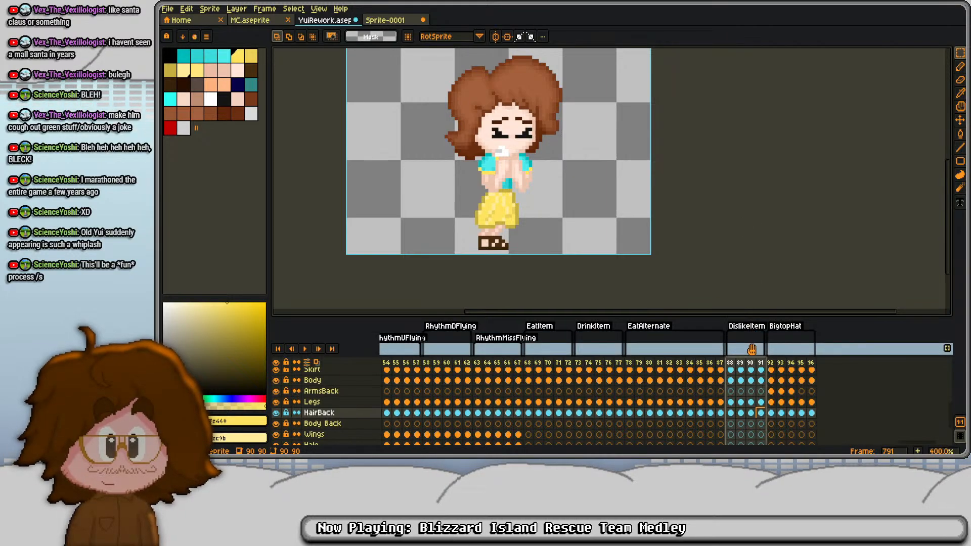
key(ctrl+c)
key(ctrl+v)
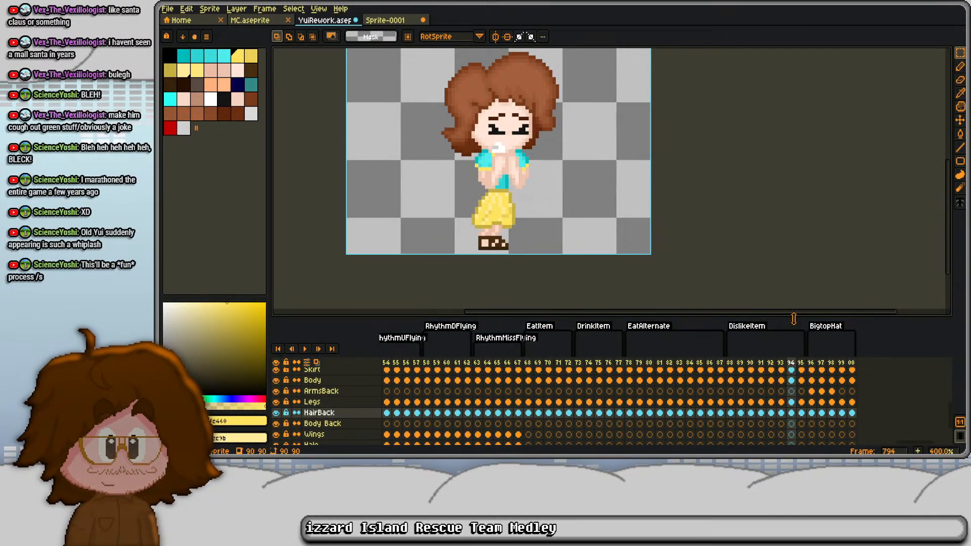
- Step back and forth through DislikeItem frames 788 to 795 to examine the repeated two-pose movement
click(801, 363)
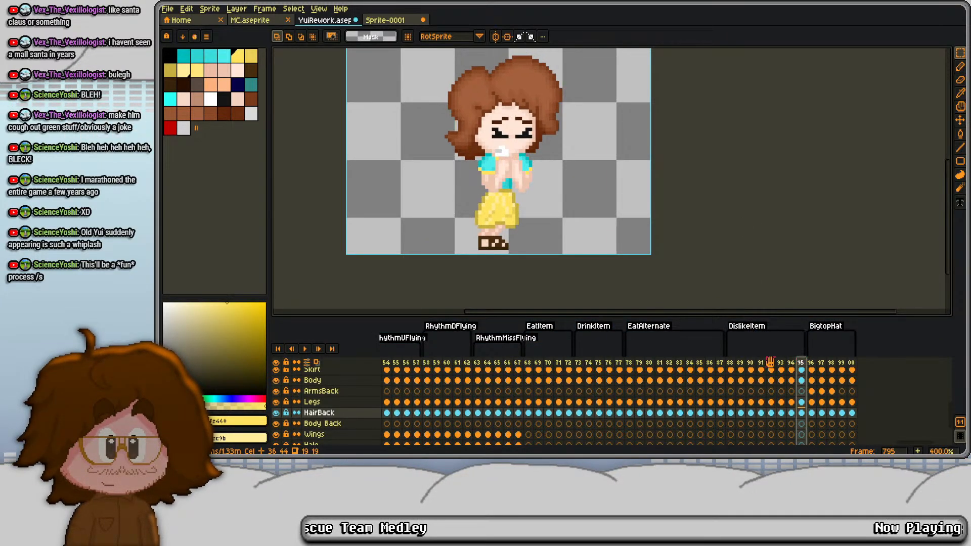
click(762, 364)
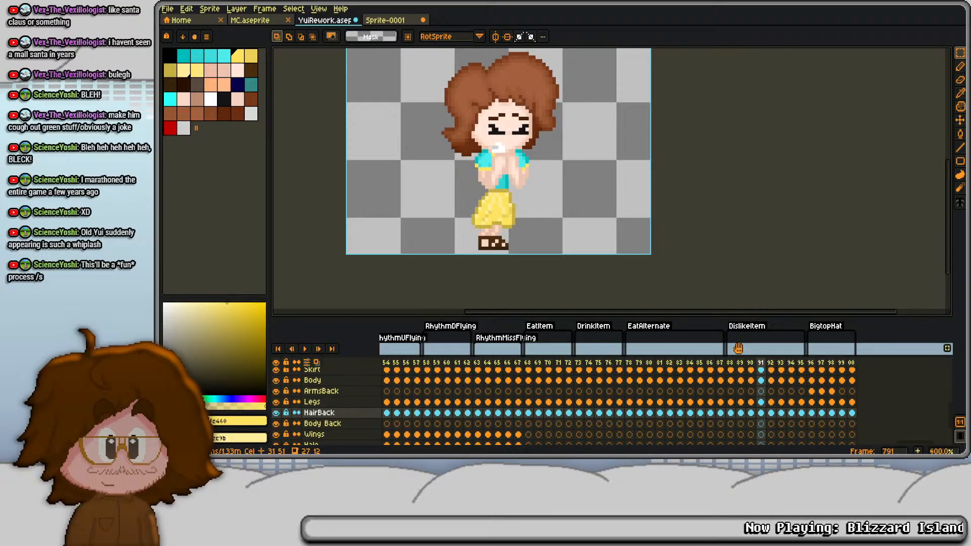
key(Left)
key(Left)
key(Left)
key(Left)
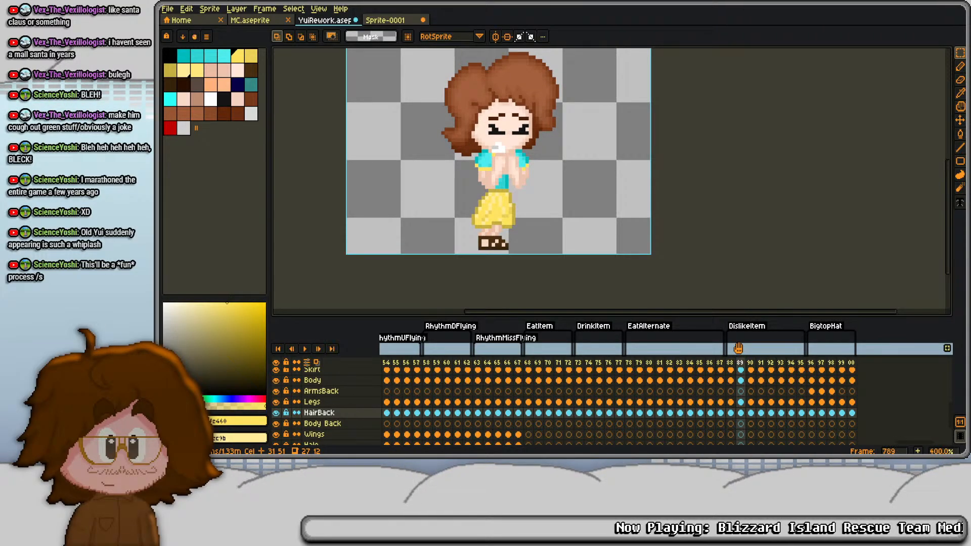
key(Right)
key(Right)
key(Right)
key(Right)
key(Right)
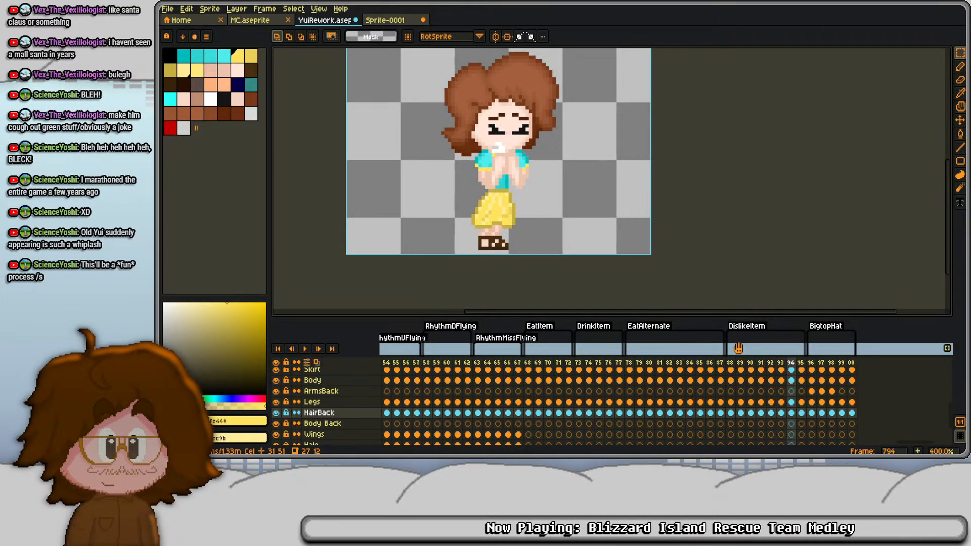
key(Right)
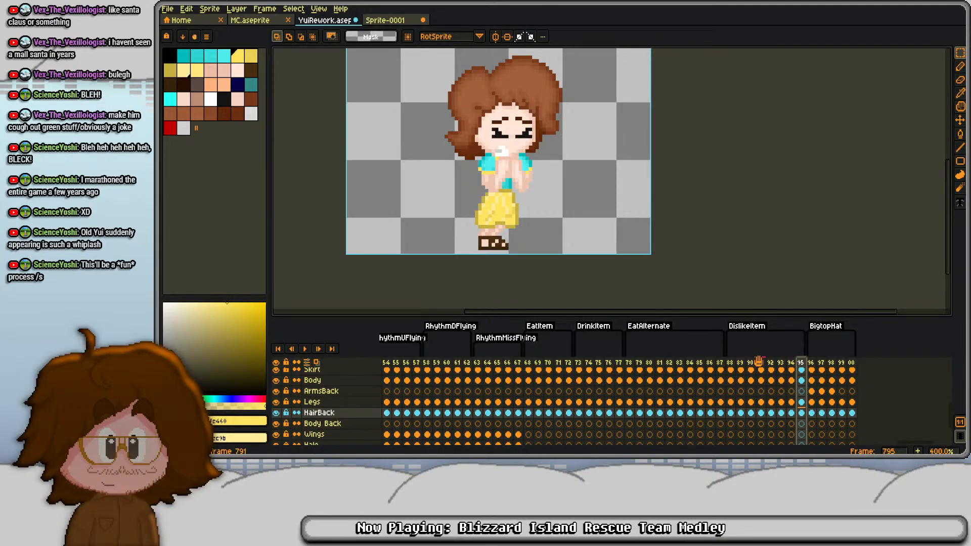
click(733, 362)
key(Right)
key(Right)
key(Right)
key(Right)
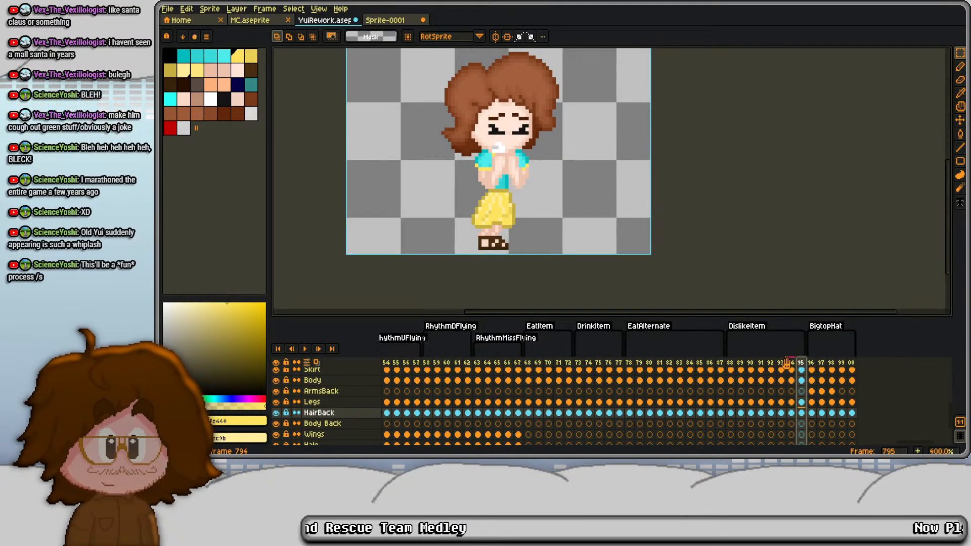
key(Left)
key(Left)
key(Left)
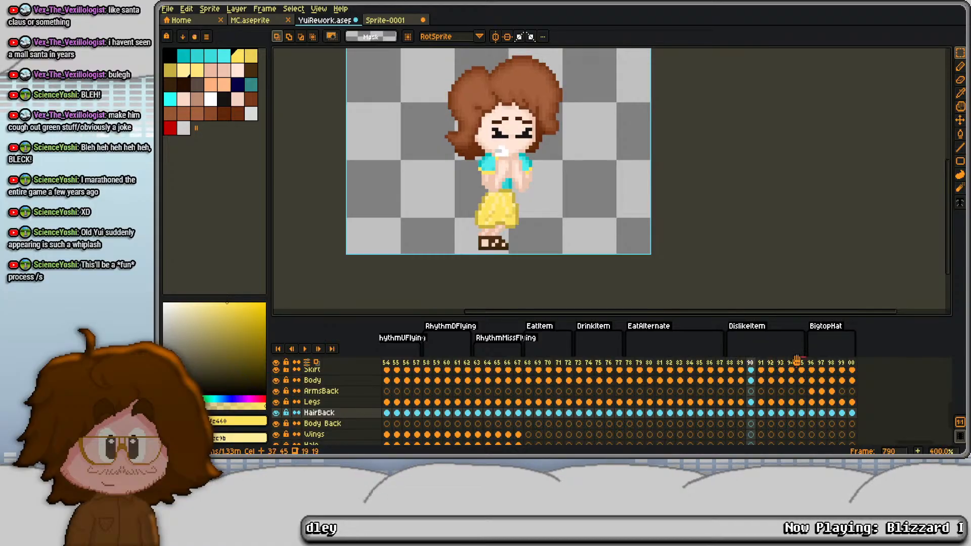
key(Right)
key(Right)
key(Right)
key(Right)
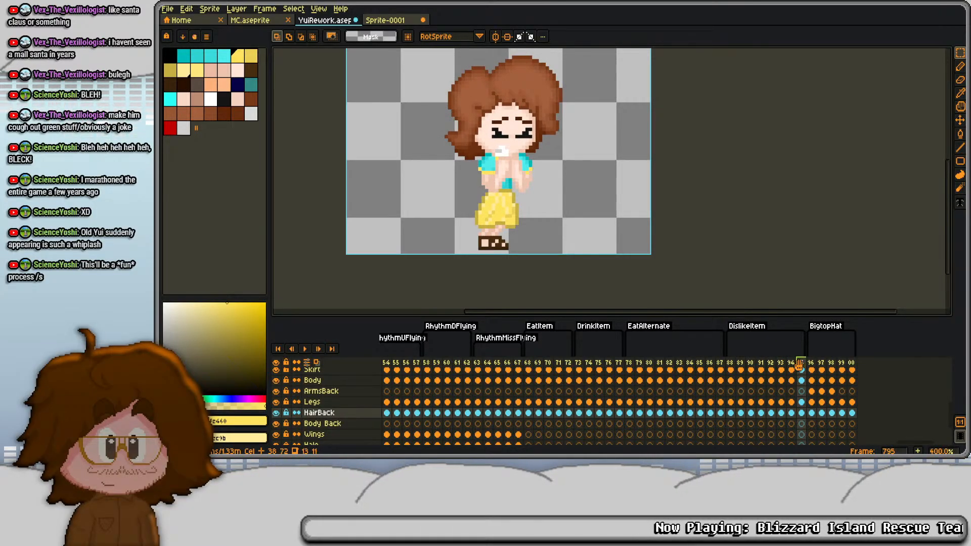
- Copy the cels from Body Front through HairBack in frame 795 onto frame 794, and play DislikeItem from frame 788
mouse_move(803, 413)
mouse_down()
mouse_move(802, 394)
mouse_move(801, 407)
mouse_up()
key(ctrl+c)
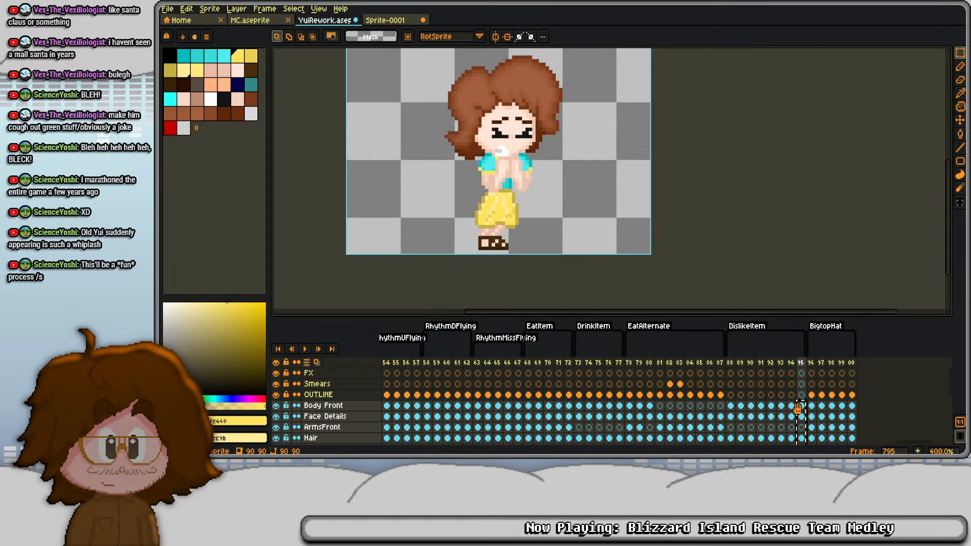
click(792, 407)
key(ctrl+v)
click(730, 362)
key(Return)
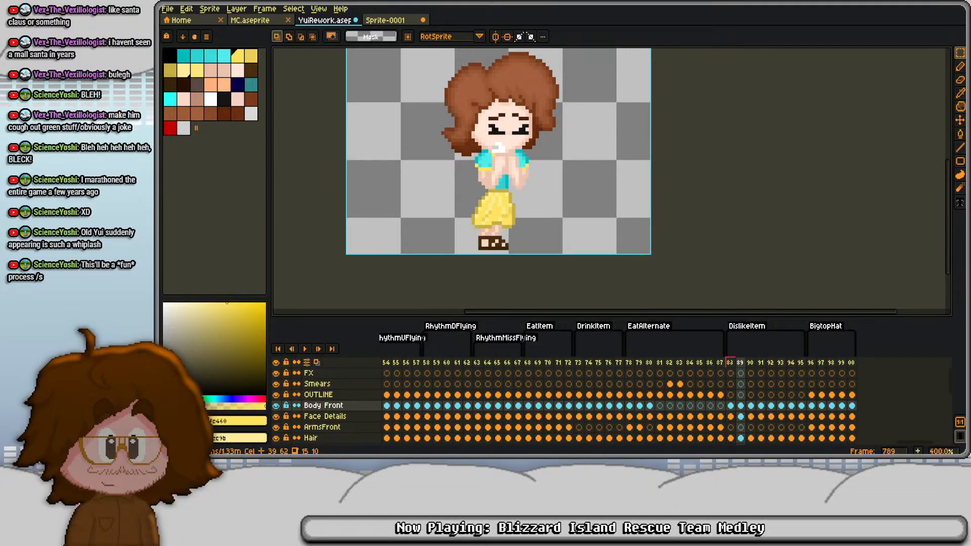
- Flatten the layers from Body Front down to Halo and copy the flattened cels of frames 788 through 795
scroll(728, 389, down, 3)
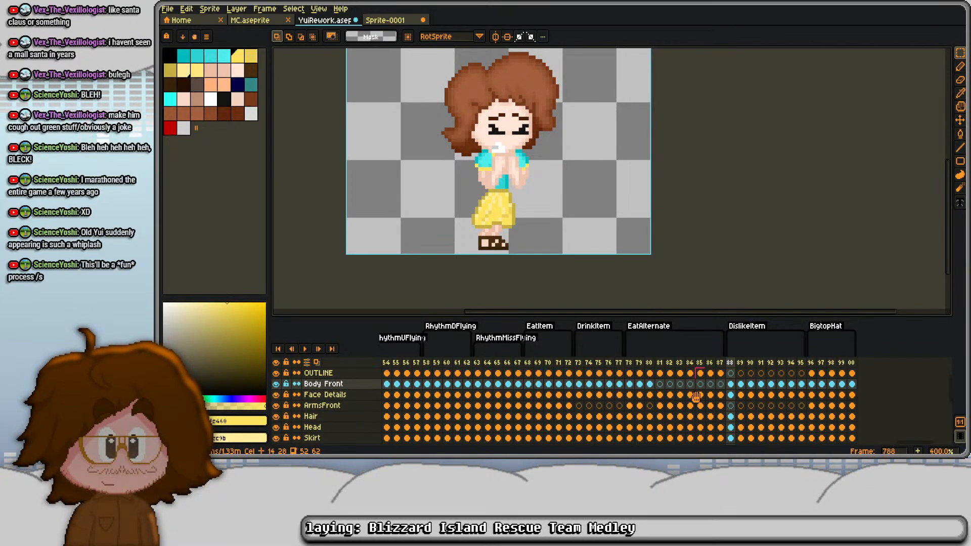
scroll(730, 420, up, 3)
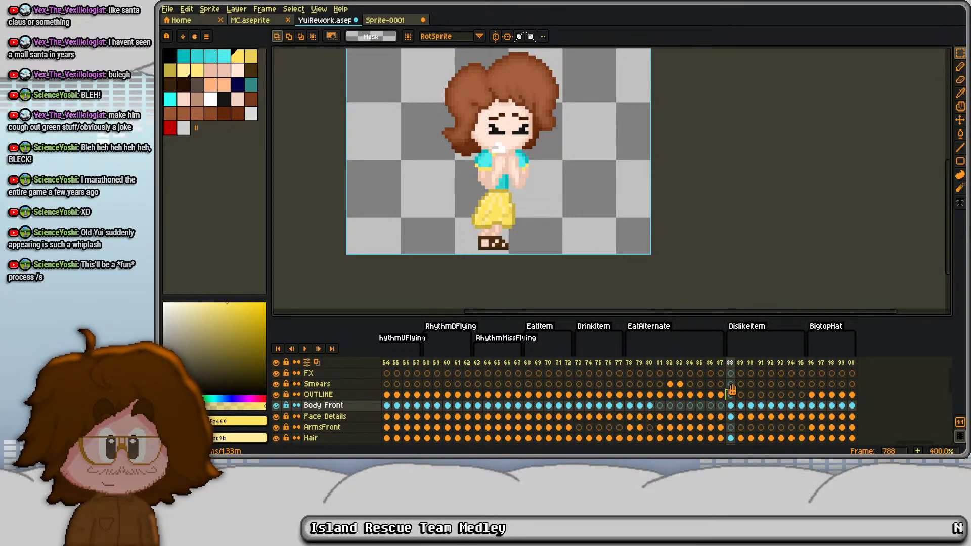
click(731, 393)
click(730, 374)
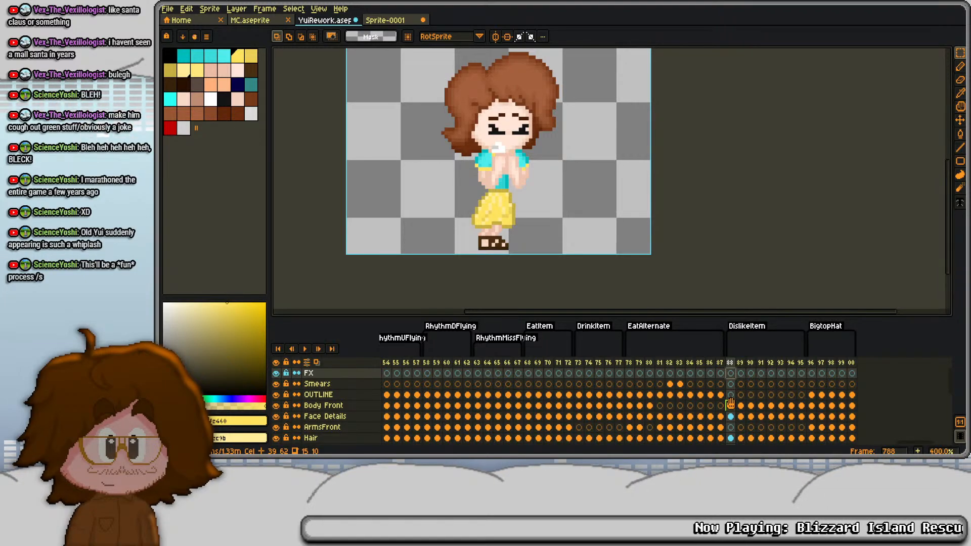
scroll(316, 405, down, 3)
right_click(316, 404)
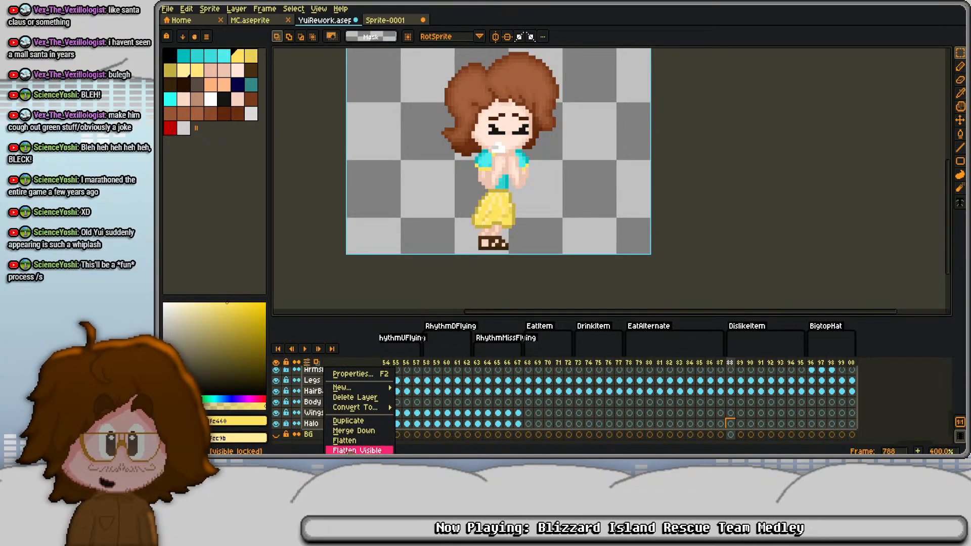
click(354, 450)
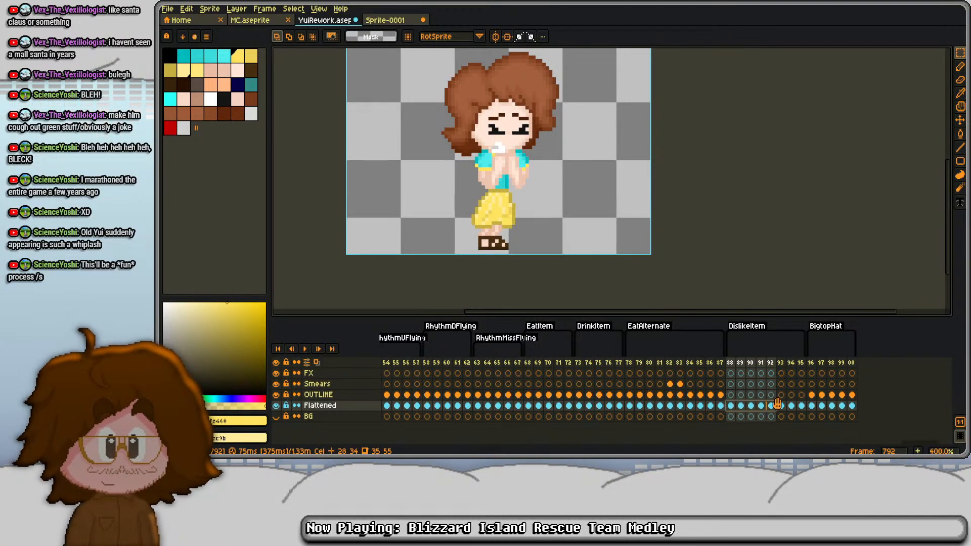
drag(777, 403, 801, 404)
key(ctrl+c)
- Paste the flattened frames into Sprite-0001 and undo the layer flattening in YuiRework, ending on the Smears cel of frame 788
click(386, 20)
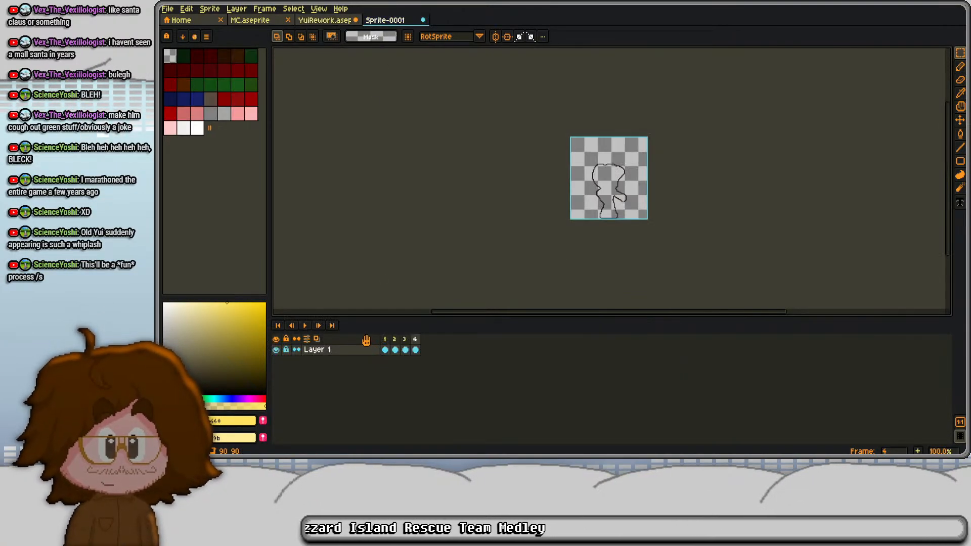
click(303, 21)
key(ctrl+z)
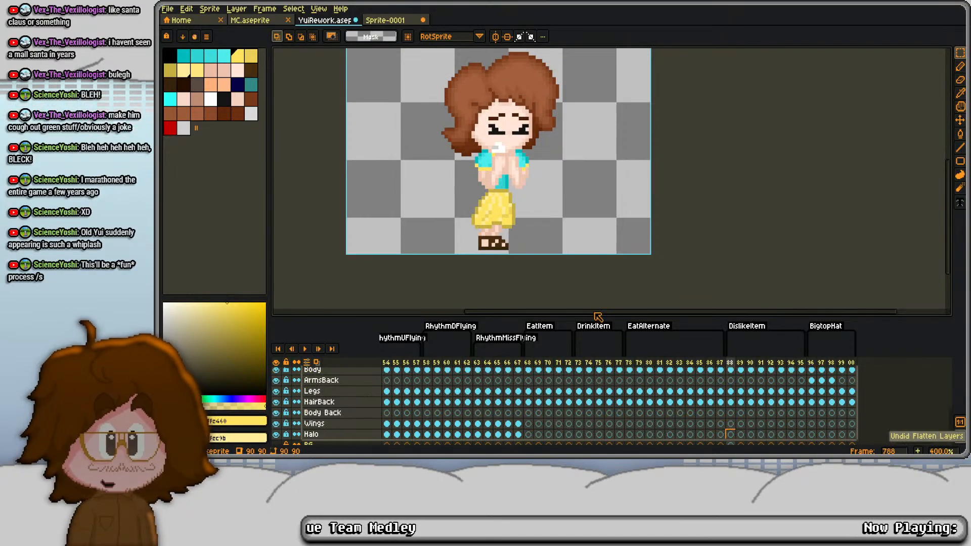
scroll(749, 386, up, 8)
scroll(732, 384, up, 1)
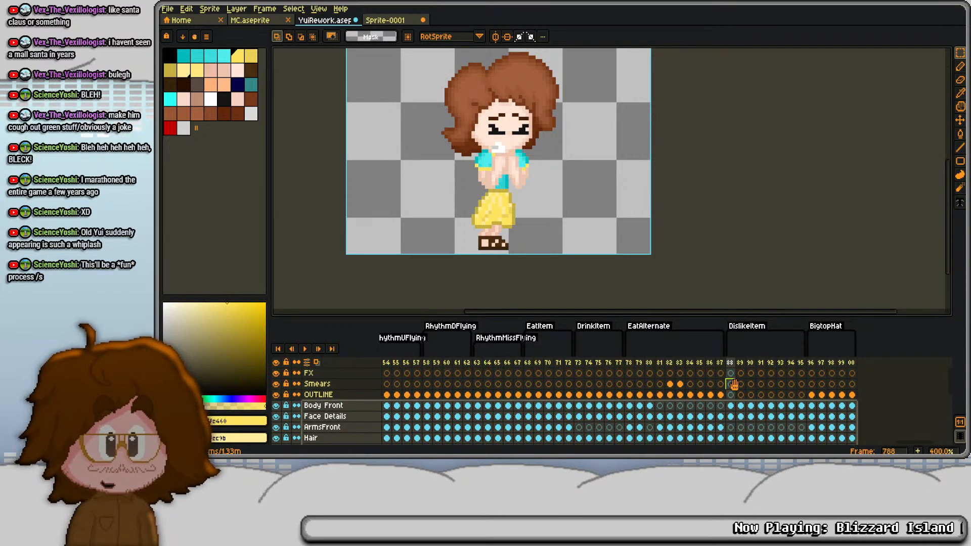
click(731, 384)
- Select all eight cels in Sprite-0001 and open the Convolution Matrix filter, keeping its dialog clear of the character
click(401, 21)
scroll(585, 219, up, 2)
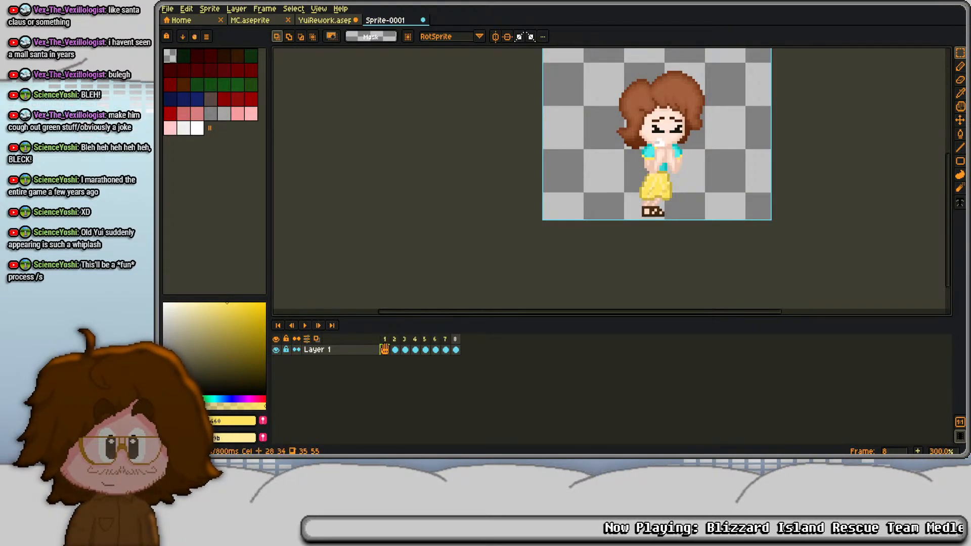
drag(384, 349, 463, 345)
key(F9)
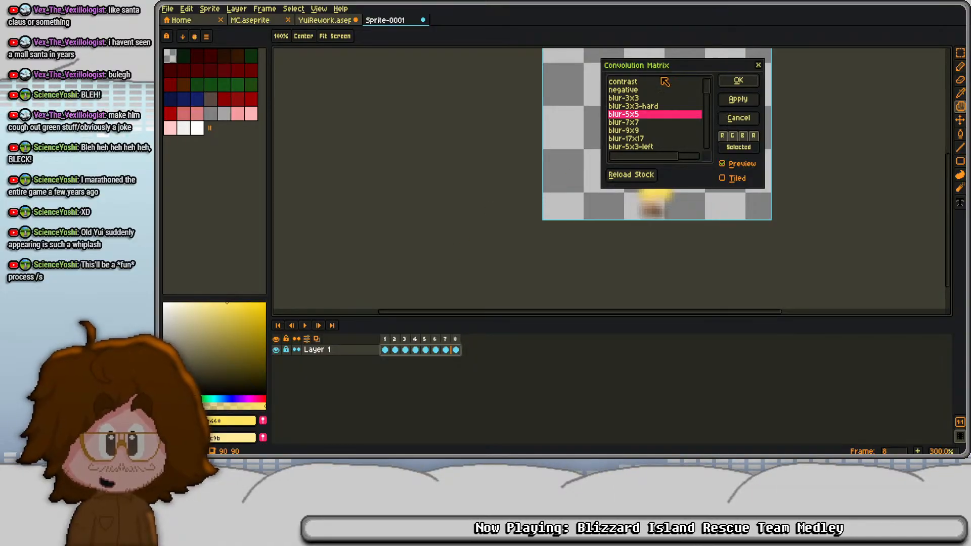
drag(646, 67, 350, 117)
- Preview the blur, sharpen, edges-find, misc and drunk convolution presets on the character to compare their effects
click(357, 198)
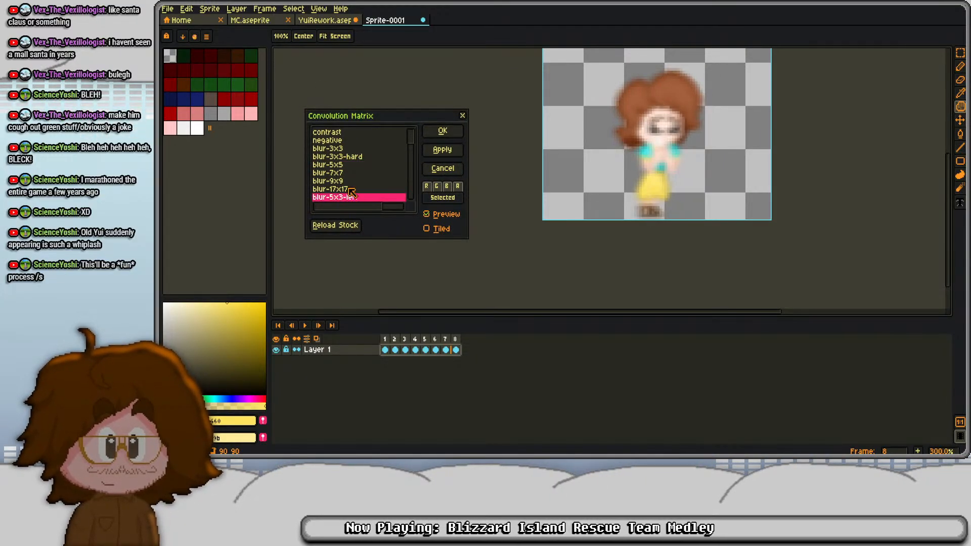
scroll(361, 189, down, 3)
click(376, 173)
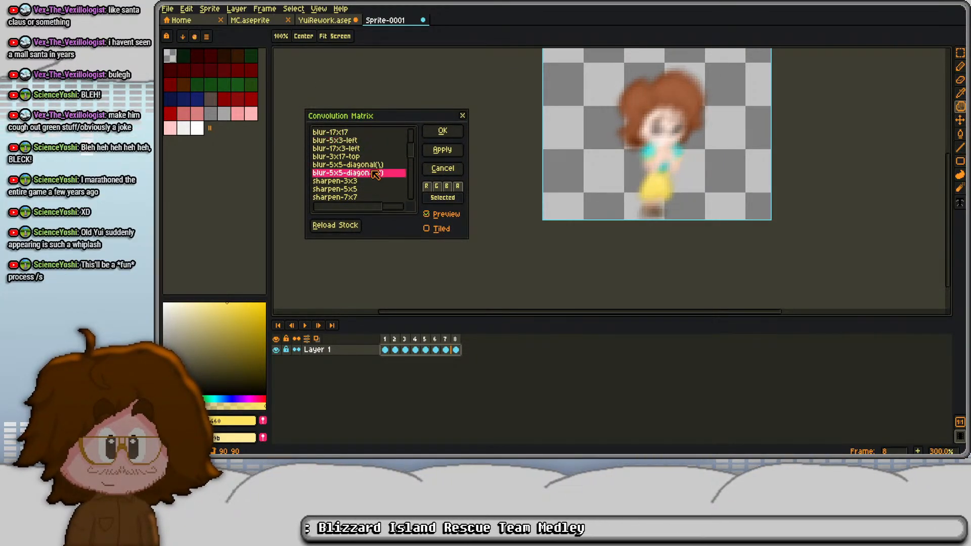
click(365, 190)
scroll(365, 191, down, 3)
click(363, 184)
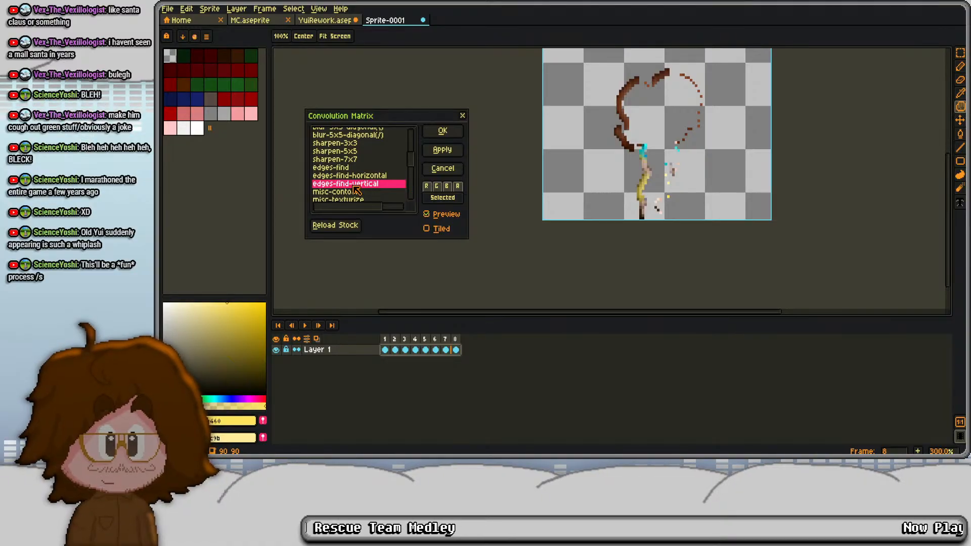
scroll(357, 190, down, 2)
click(360, 180)
click(361, 188)
click(360, 198)
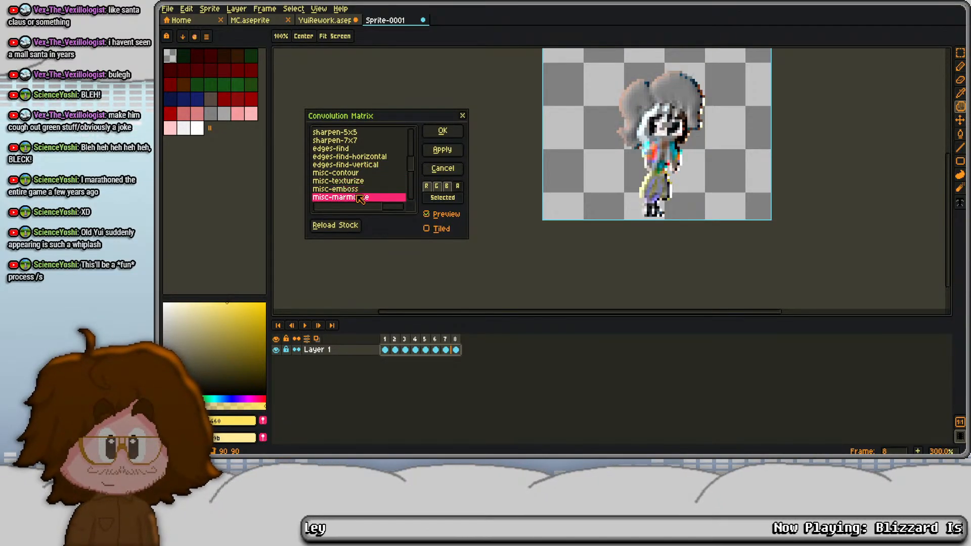
scroll(361, 197, down, 1)
click(369, 195)
scroll(368, 194, down, 1)
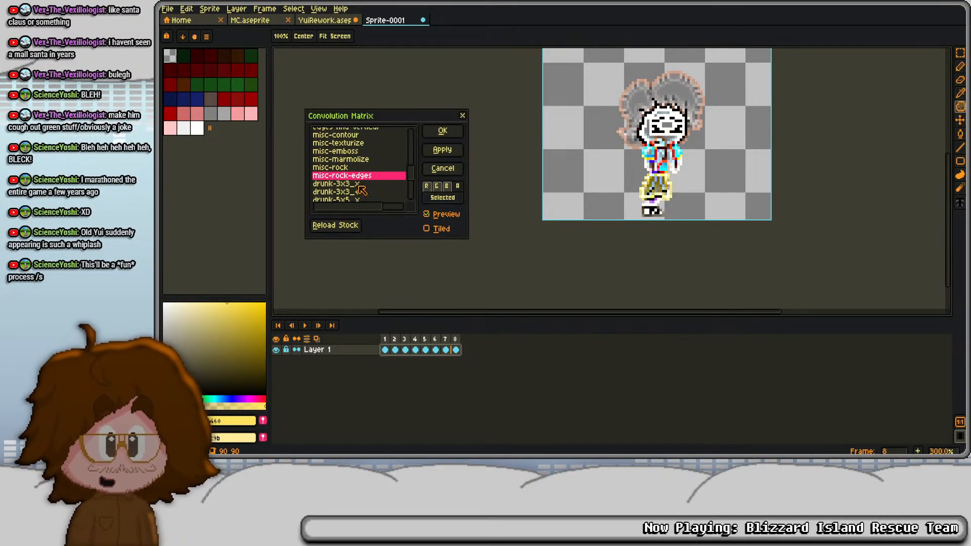
scroll(362, 184, down, 2)
click(361, 181)
scroll(361, 183, down, 1)
click(360, 183)
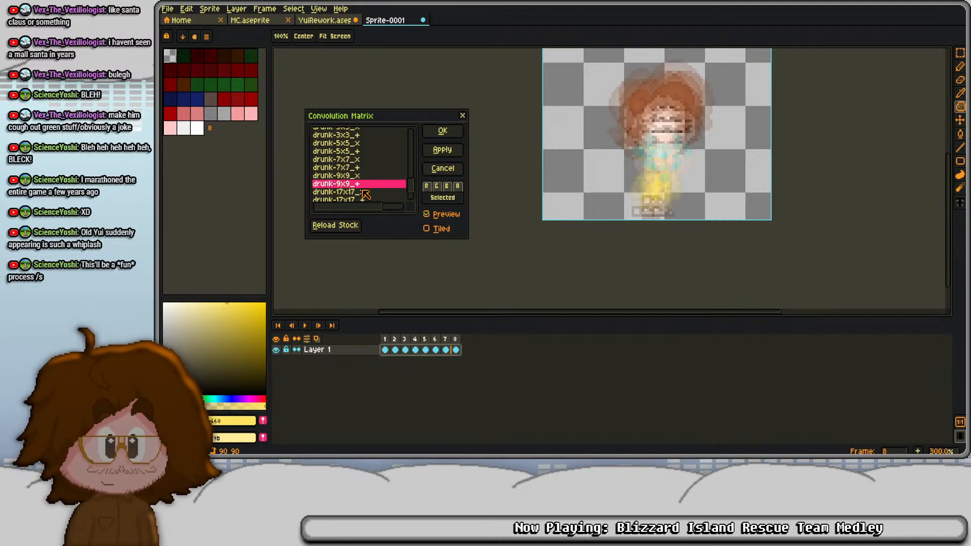
click(362, 191)
scroll(362, 191, down, 1)
click(363, 189)
click(367, 198)
scroll(363, 188, up, 10)
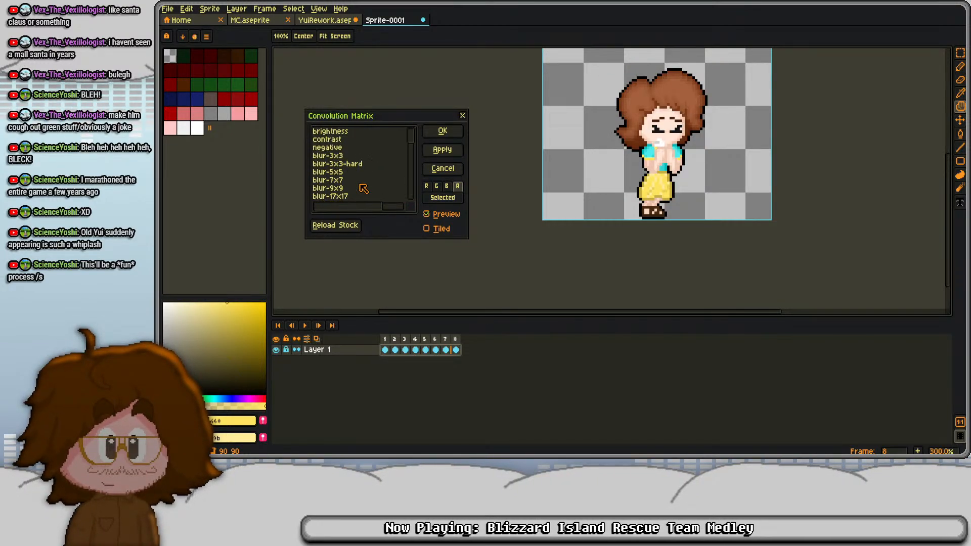
- Apply the blur-3x3 preset to the eight frames and paste the blurred copies into YuiRework's Smears layer at frames 788 to 795
click(349, 155)
key(Down)
key(Down)
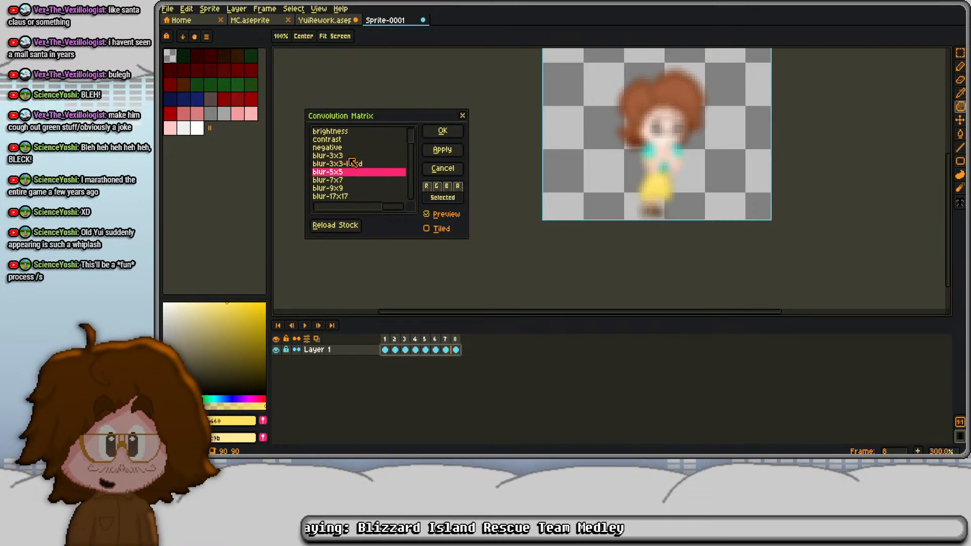
key(Up)
key(Down)
key(Down)
key(Down)
key(Down)
key(Up)
key(Up)
key(Up)
key(Up)
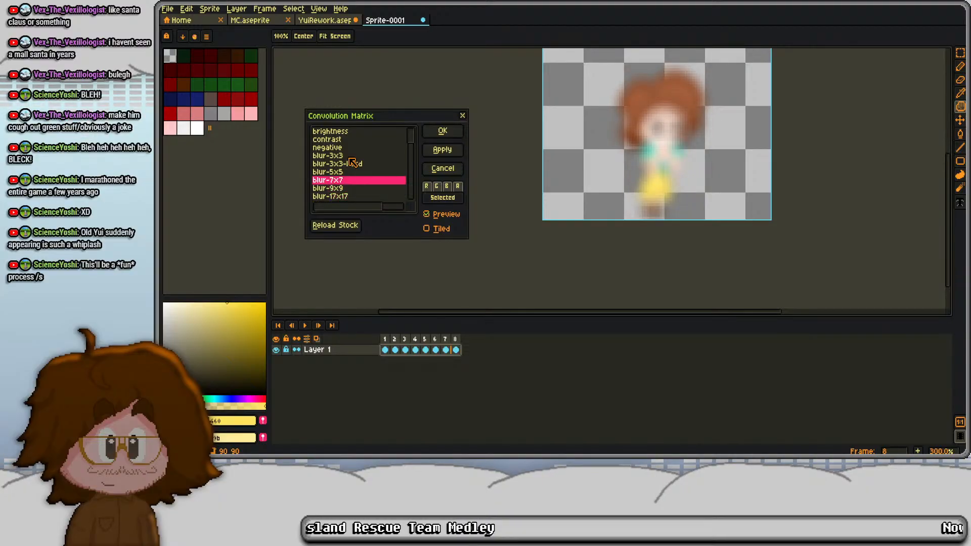
key(Up)
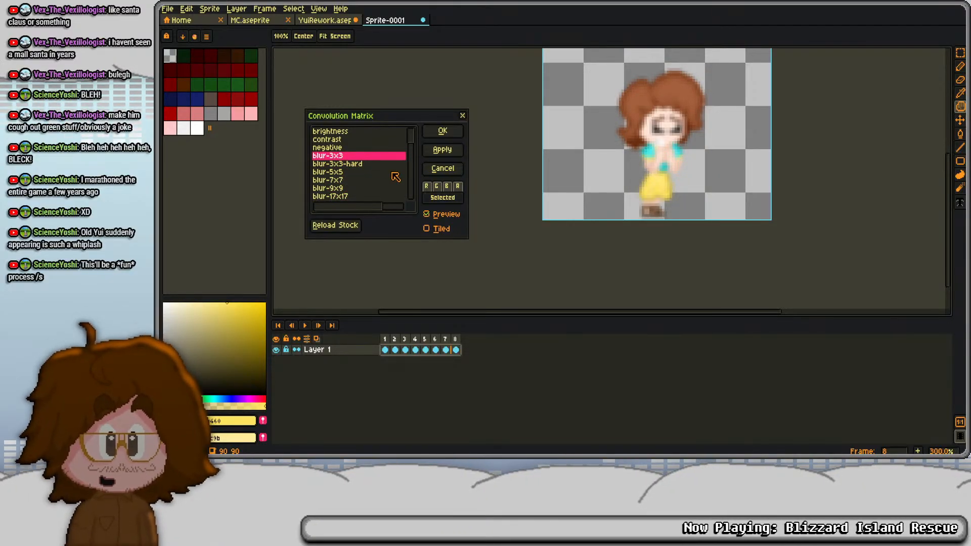
key(Return)
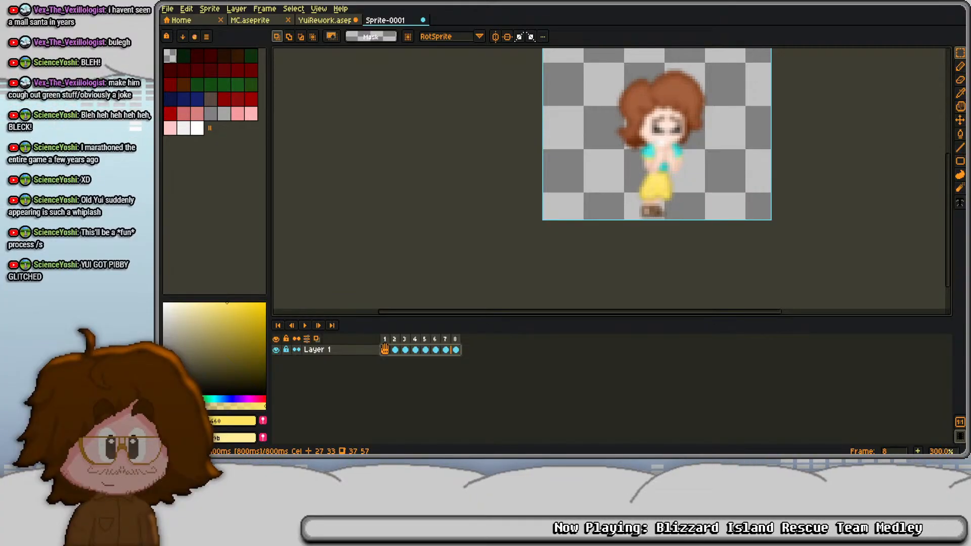
click(327, 23)
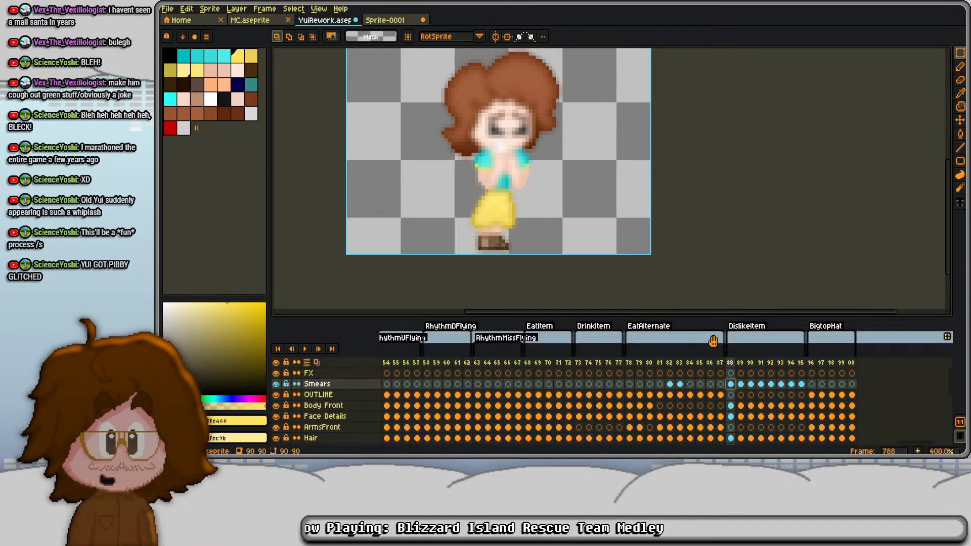
- Erase part of the blurred character on the Smears layer in frame 788
drag(400, 70, 392, 122)
mouse_move(397, 88)
mouse_down()
mouse_move(610, 215)
mouse_move(614, 283)
mouse_up()
key(Delete)
key(Right)
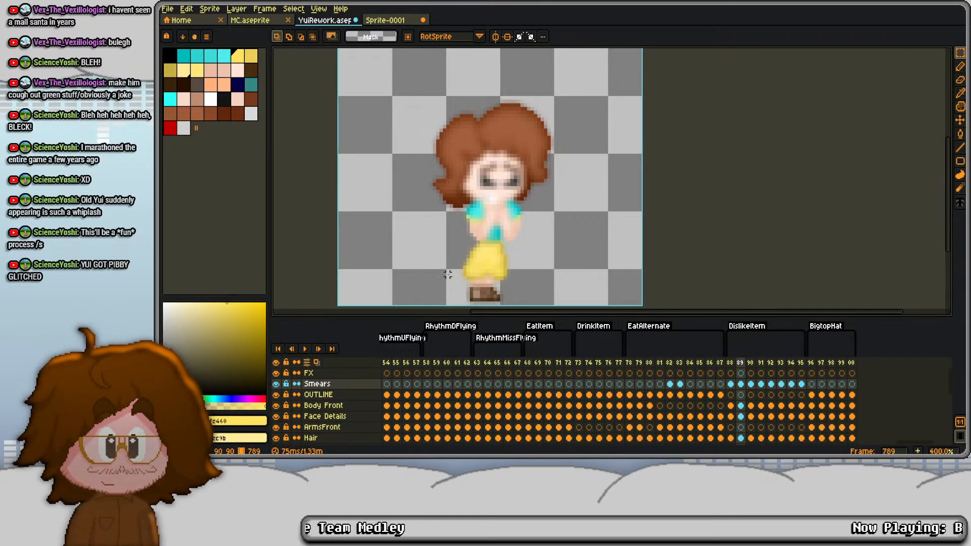
- Erase the Smears blur over the feet, the torso and the head area in frame 789
drag(451, 282, 546, 309)
drag(458, 196, 534, 250)
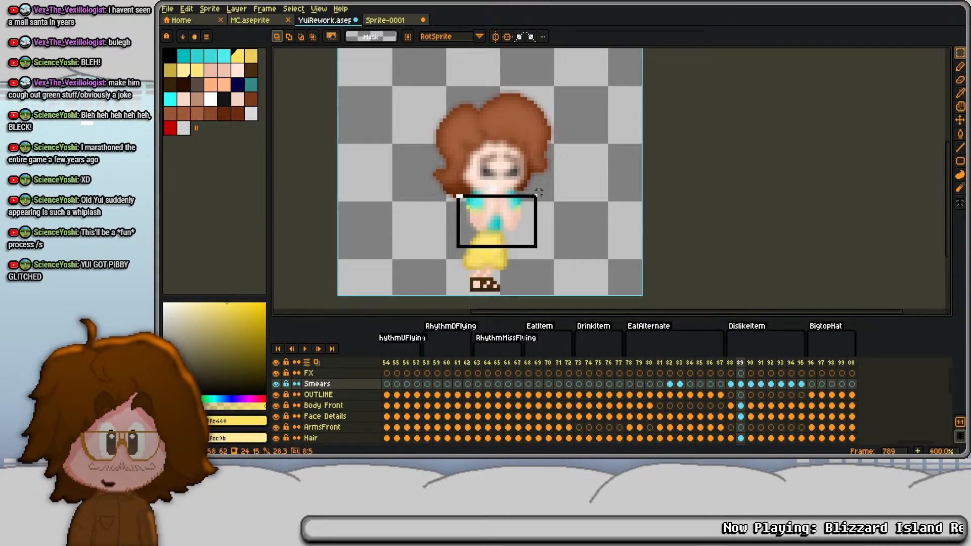
key(Delete)
drag(399, 74, 533, 205)
key(Delete)
key(Right)
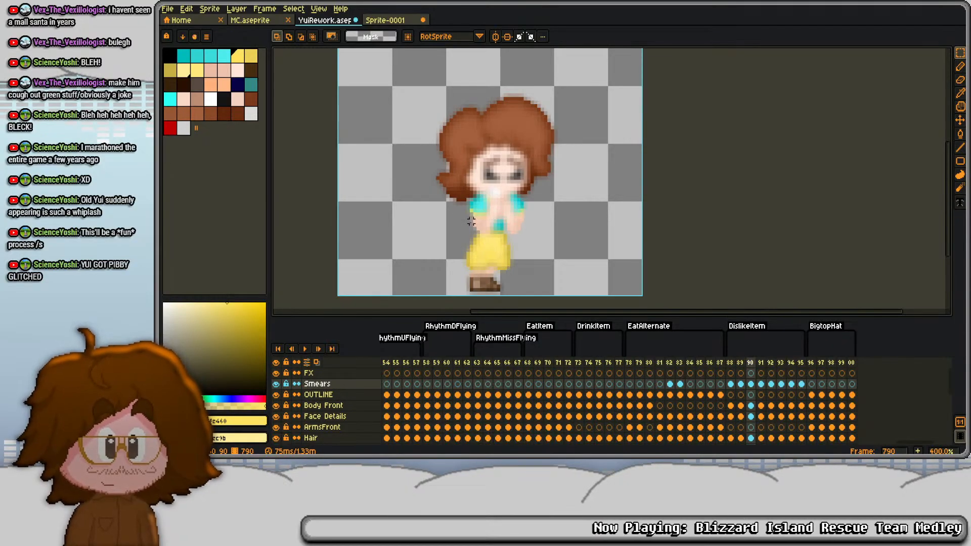
- Erase the Smears blur over the skirt and feet and around the head in frame 790
drag(522, 300, 546, 298)
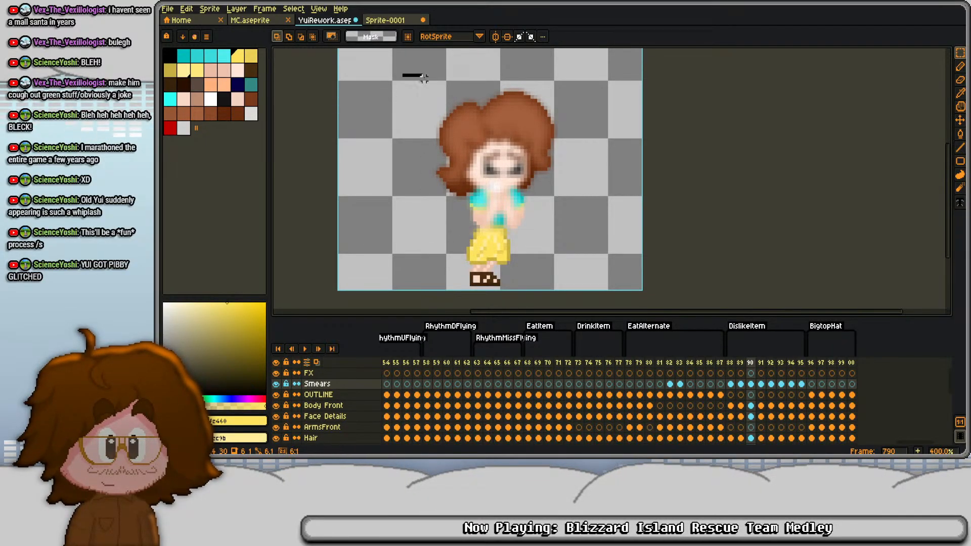
drag(606, 201, 607, 202)
key(Delete)
key(Right)
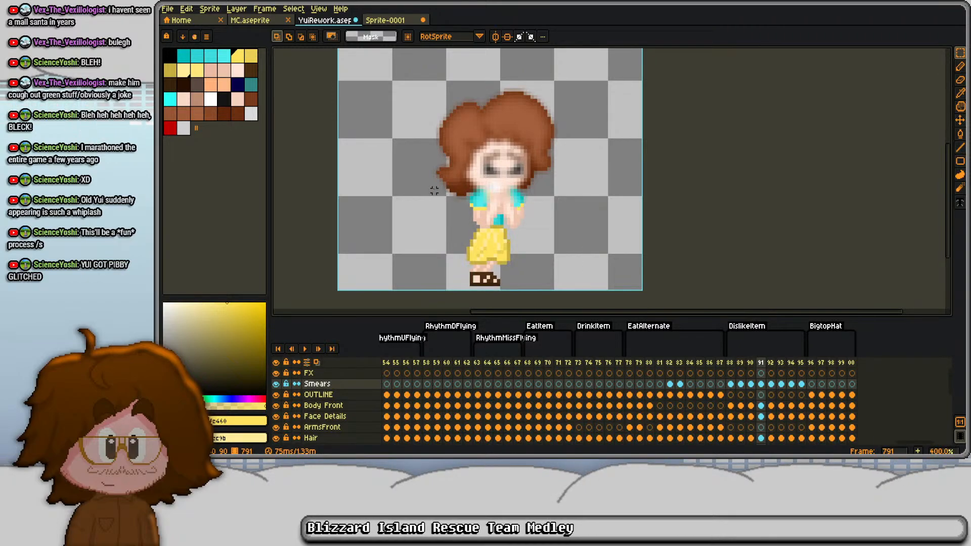
- Erase the Smears blur from the lower body and part of the head area in frame 791
drag(606, 82, 606, 83)
key(Delete)
key(Right)
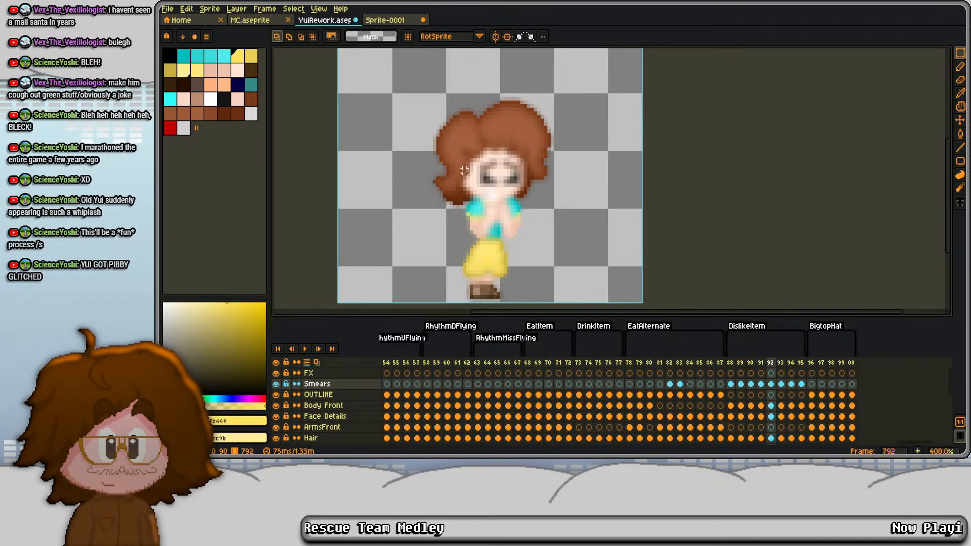
- Erase the Smears blur over the body below the face and over the hair and eyebrows in frame 792
drag(435, 188, 591, 306)
drag(519, 116, 524, 182)
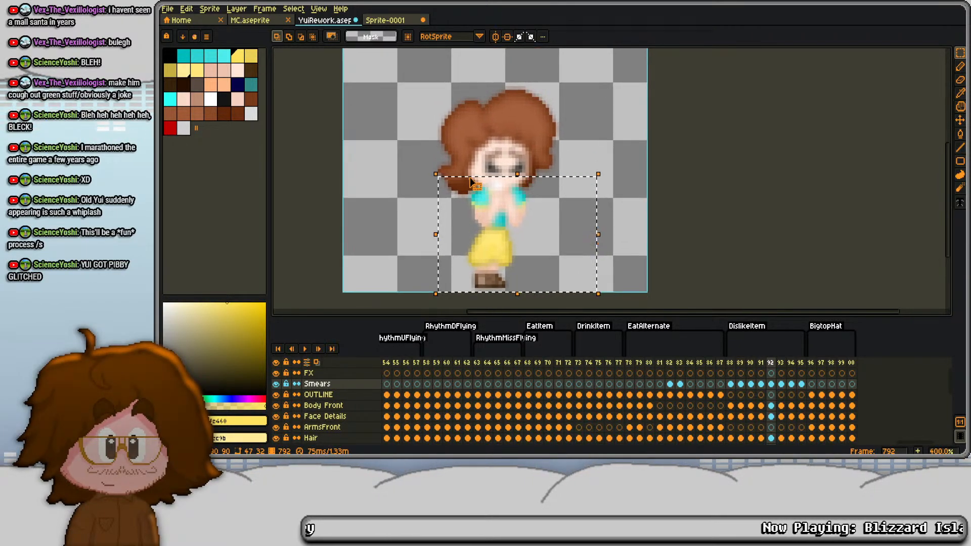
key(Delete)
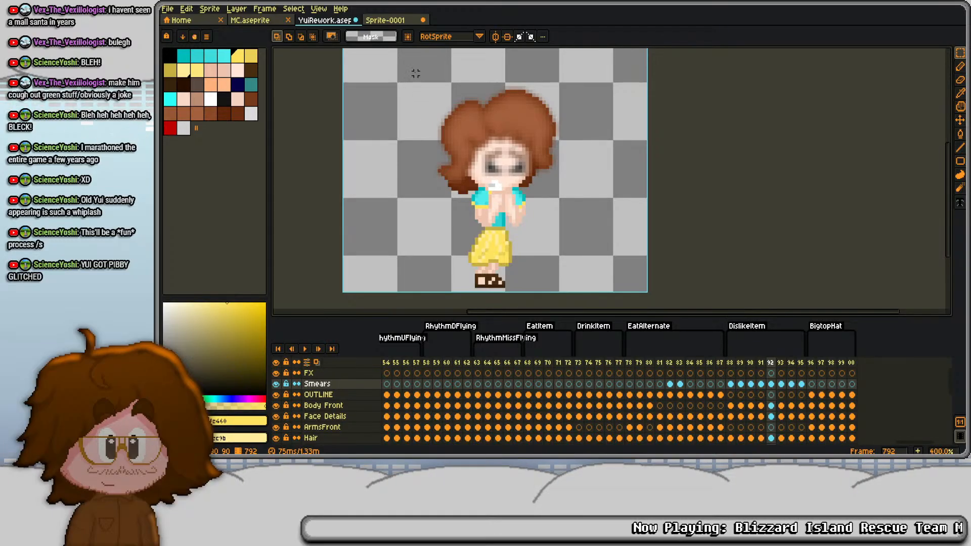
drag(601, 152, 602, 152)
key(Delete)
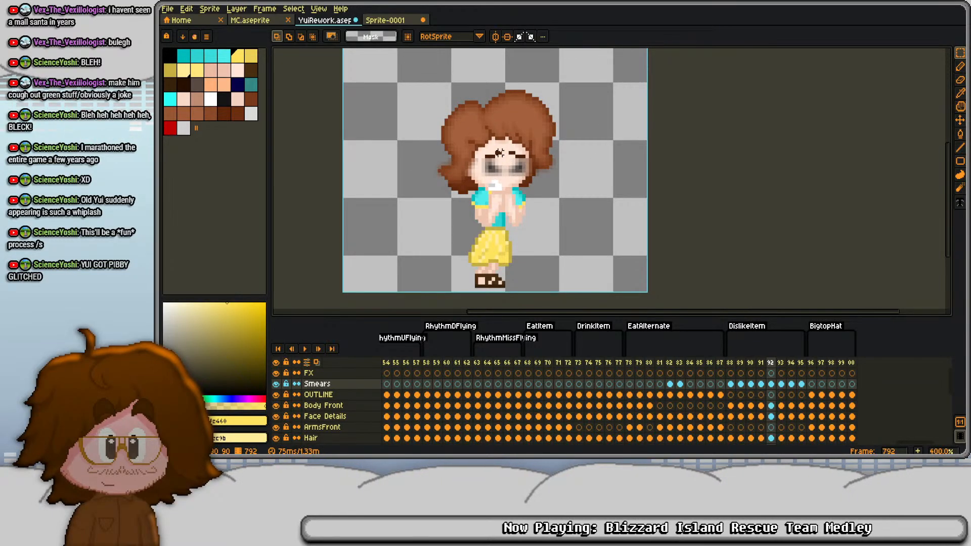
- Erase the Smears blur over the eyes, mouth and body in frame 793, keeping the upper hair blurred
key(period)
drag(554, 232, 555, 231)
key(Delete)
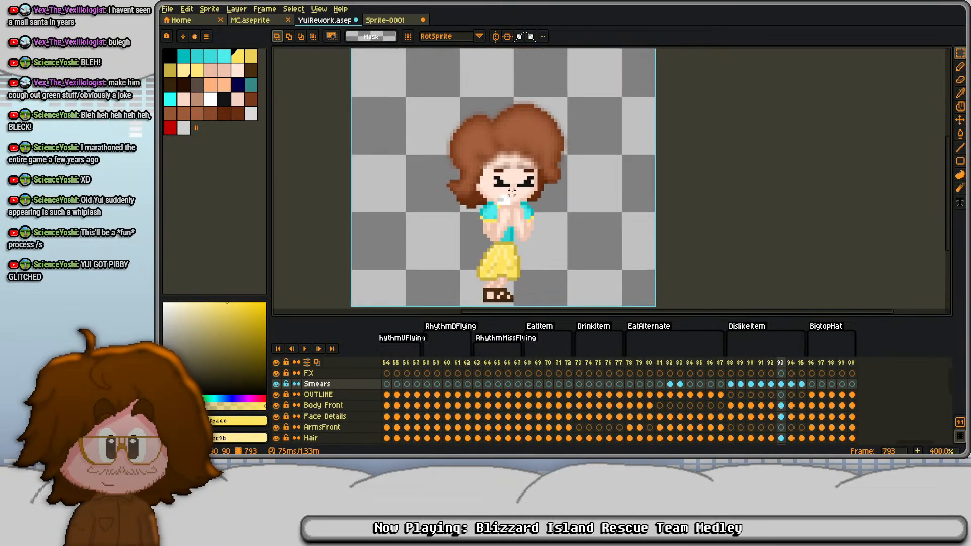
- Erase the Smears blur below the top of the hair in frames 794 and 795
key(period)
key(period)
scroll(445, 116, down, 2)
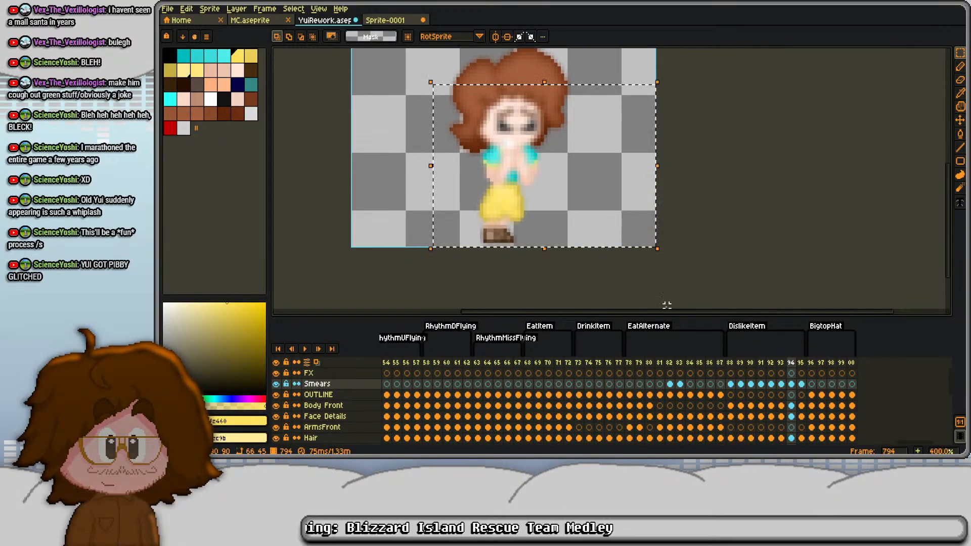
drag(436, 69, 639, 235)
key(Delete)
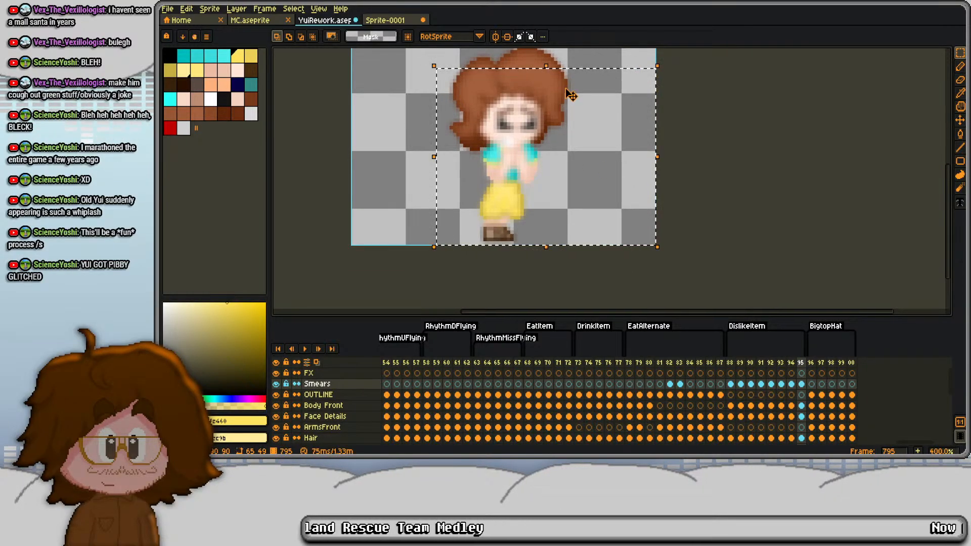
- Play back the DislikeItem animation and examine the smears in frames 789 and 790
scroll(510, 142, up, 3)
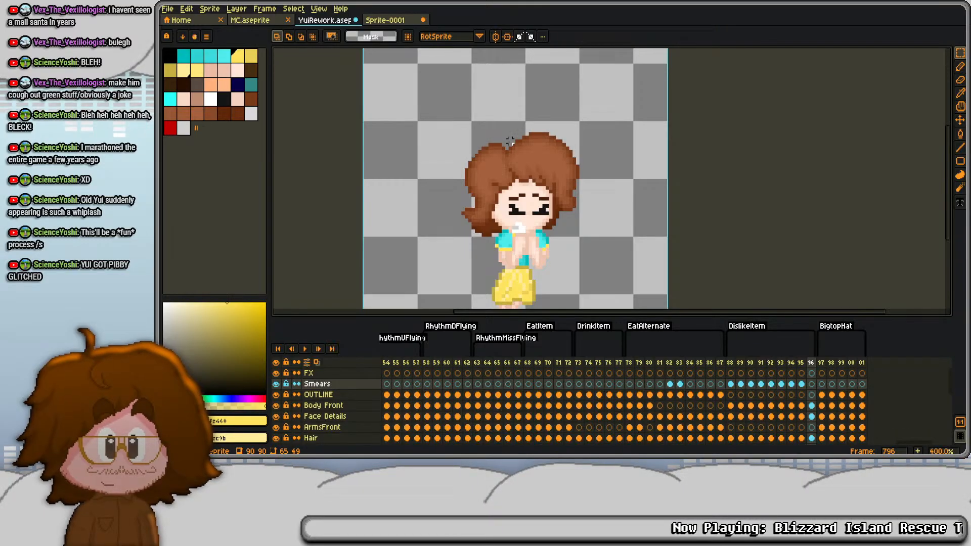
key(Return)
scroll(536, 172, down, 1)
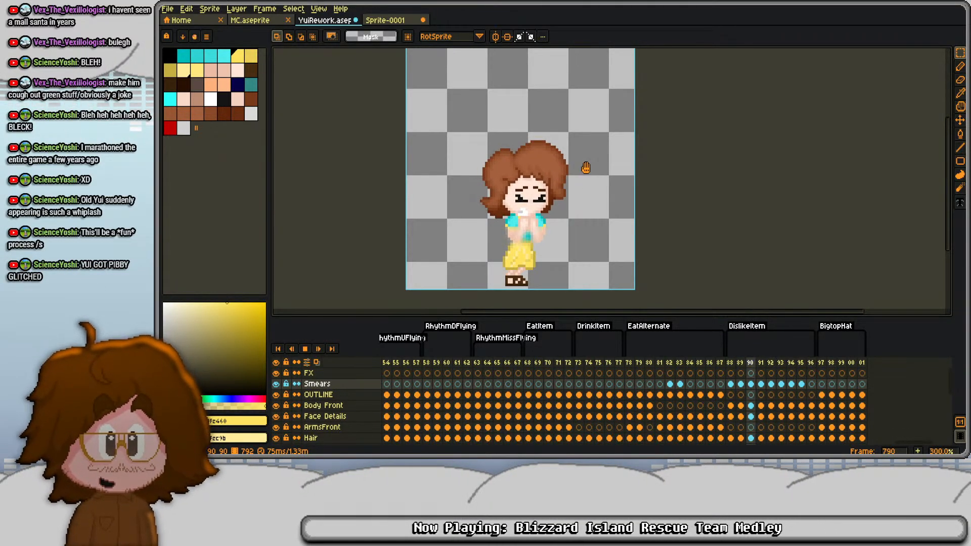
key(Return)
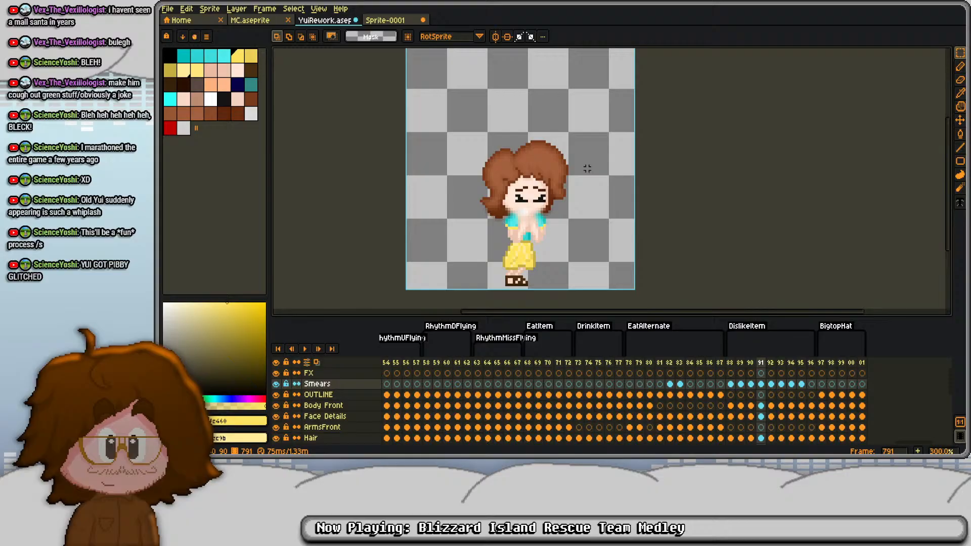
click(739, 373)
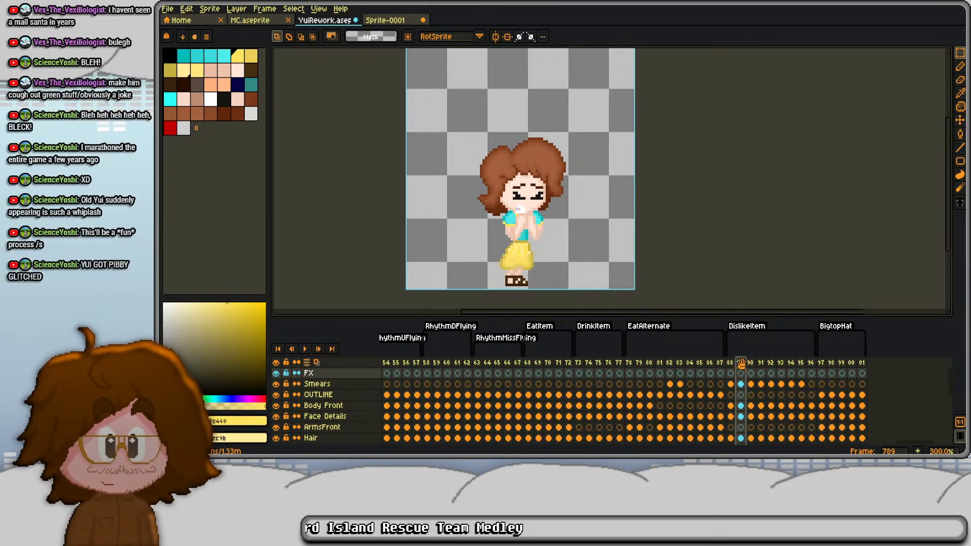
click(753, 364)
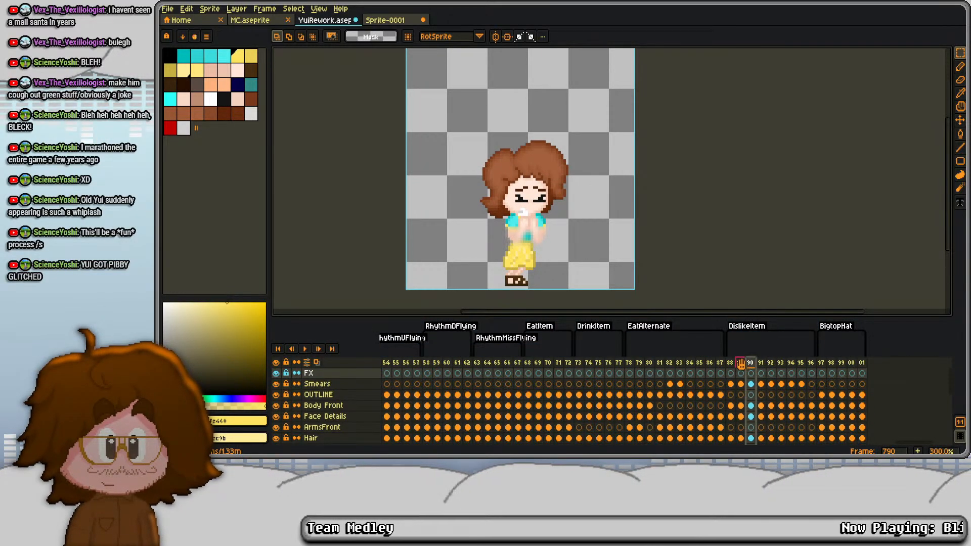
key(Return)
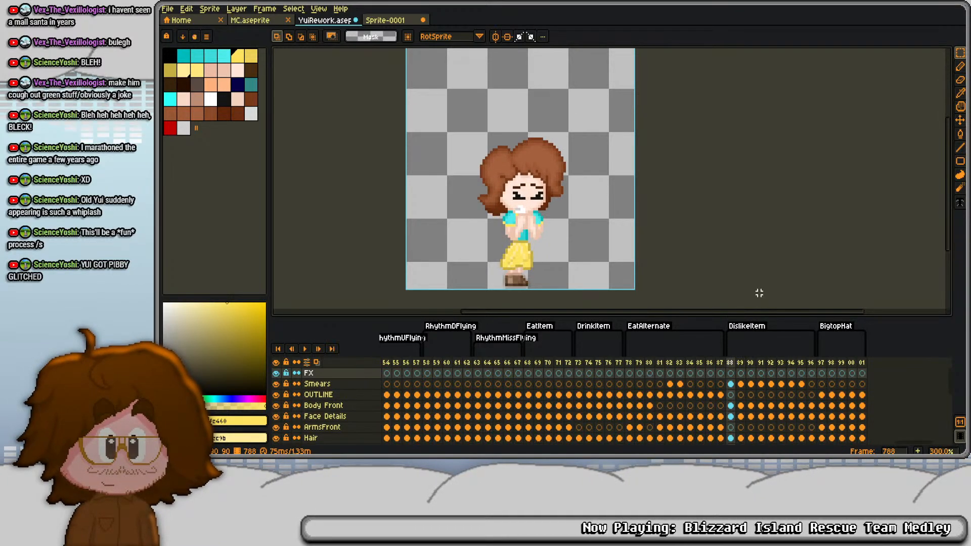
- Copy the Smears cels of frames 788 to 795 onto the FX layer in the same frames
click(730, 384)
drag(731, 384, 802, 384)
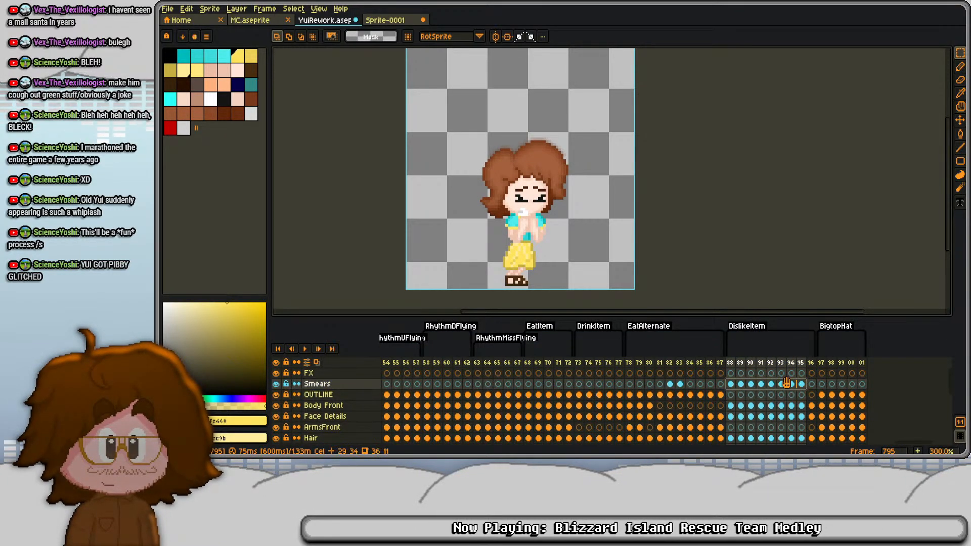
click(731, 373)
key(ctrl+v)
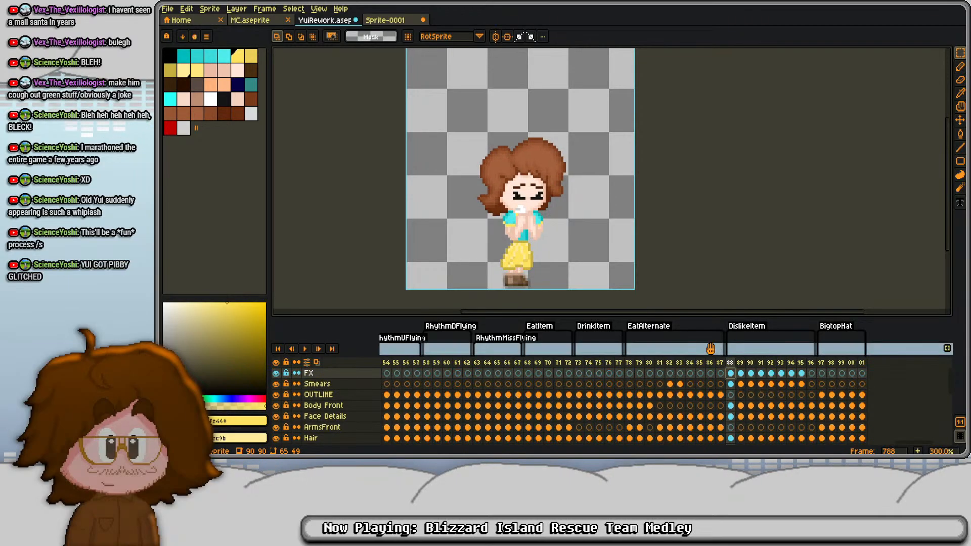
- Apply the sharpen-7x7 convolution matrix to the FX cels across frames 788 to 795
drag(730, 364, 802, 365)
key(F9)
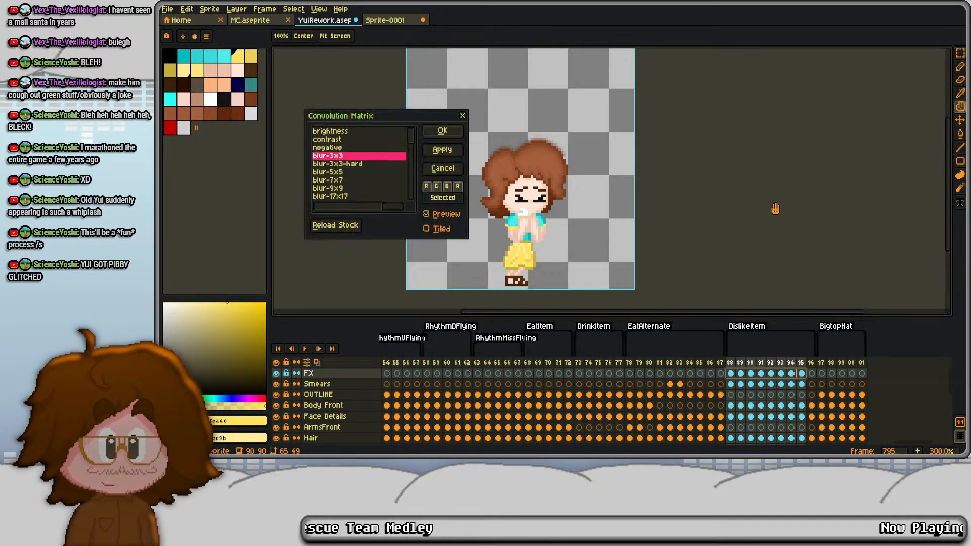
scroll(362, 187, down, 3)
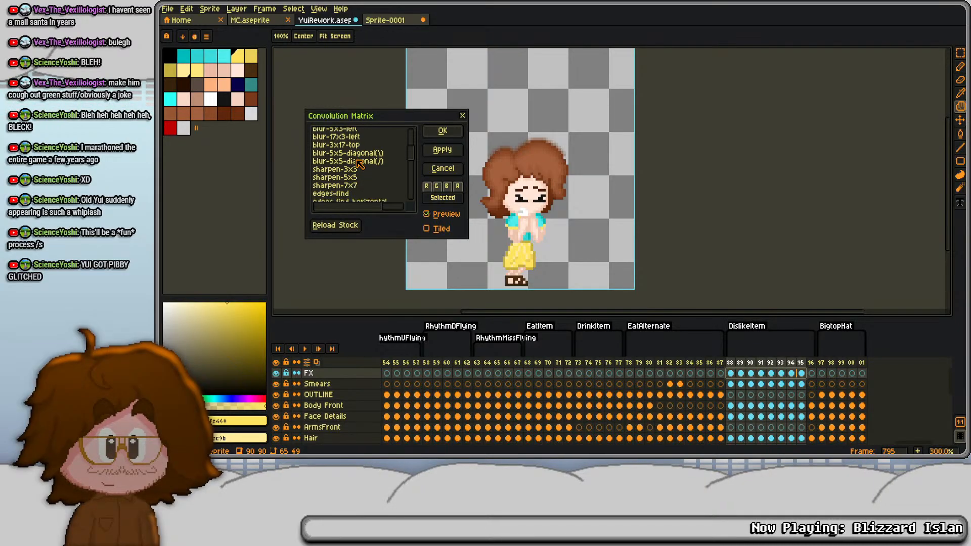
click(438, 131)
- Play back the DislikeItem animation to check the sharpened FX over the smears
key(Return)
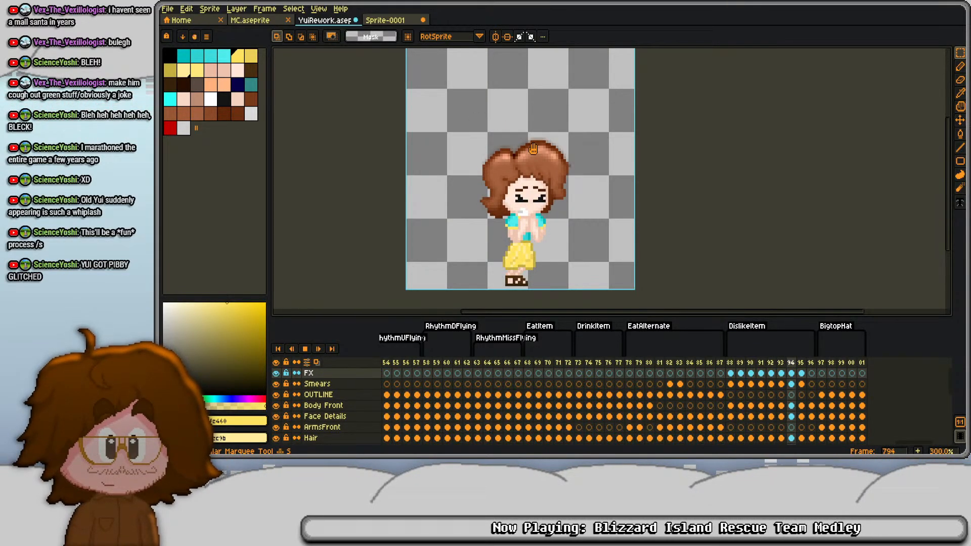
key(Return)
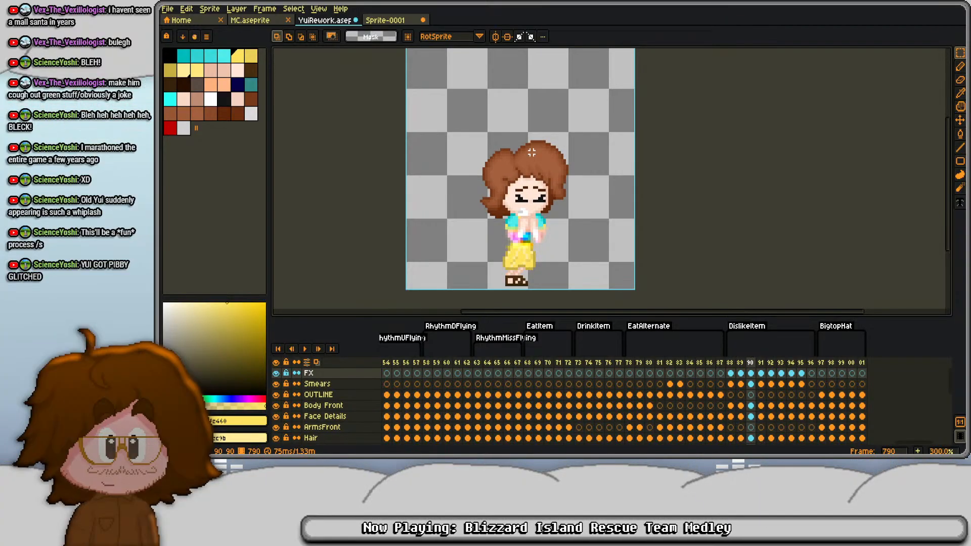
key(Return)
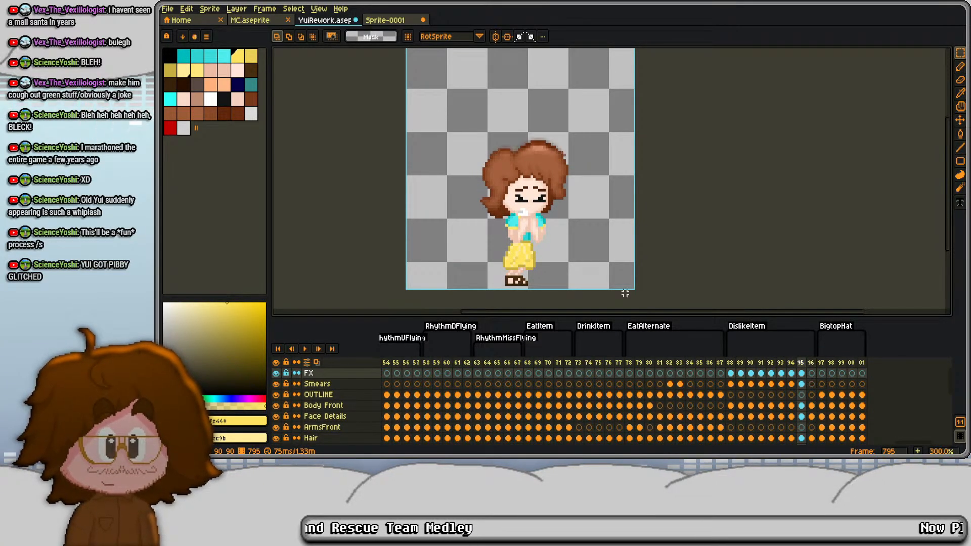
key(Return)
key(Return)
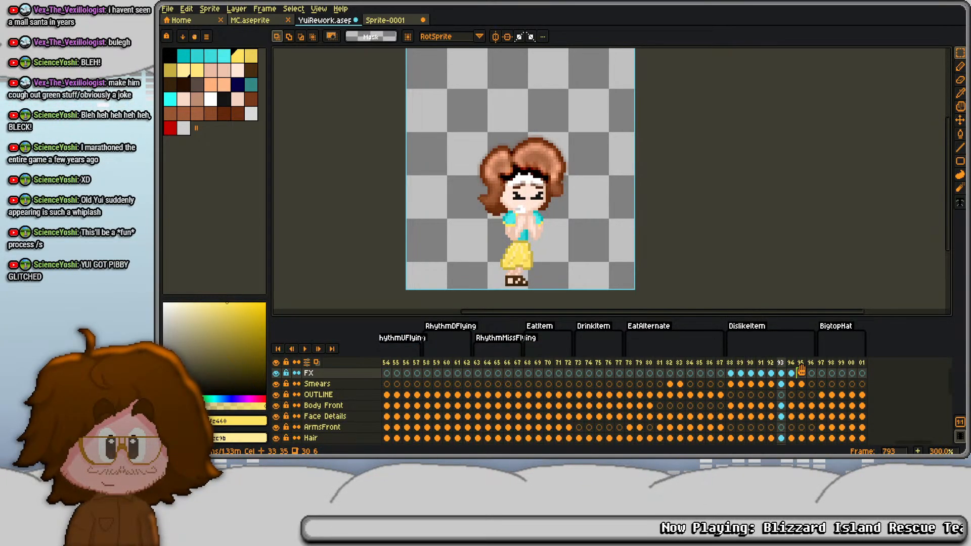
- Delete frame 795 with its smear and FX cels, and replay the DislikeItem animation
click(801, 363)
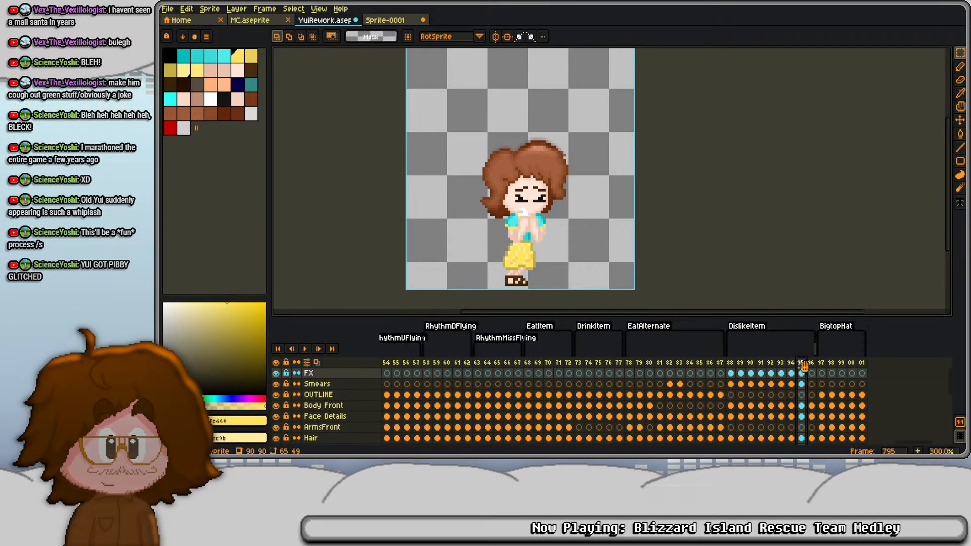
key(Return)
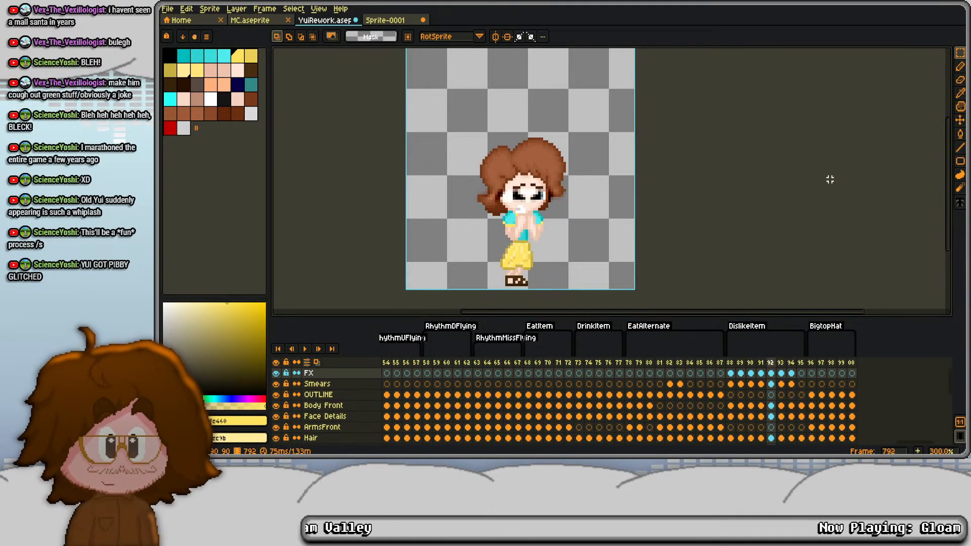
key(Return)
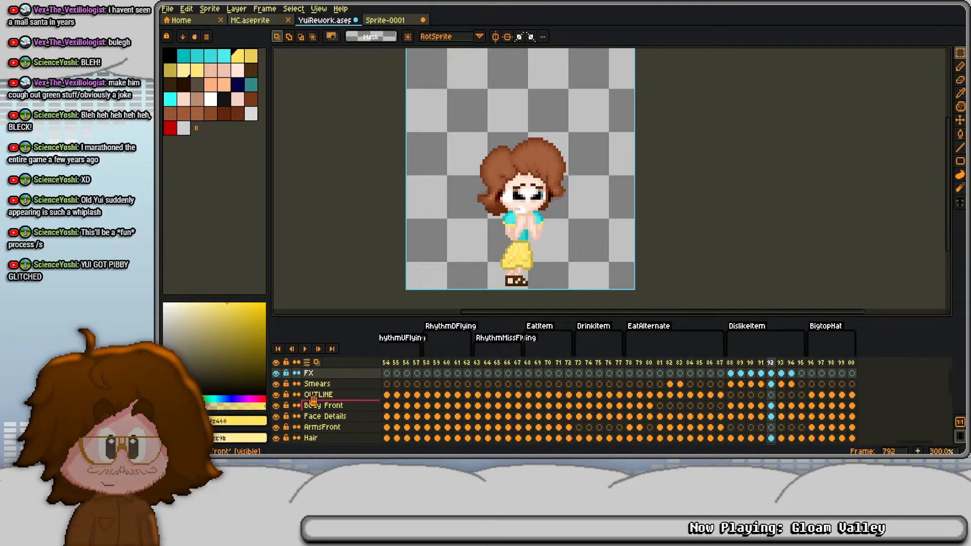
- Flatten the OUTLINE layer and the character layers beneath it, and copy the flattened cels of frames 788 to 795
drag(315, 396, 317, 430)
right_click(317, 431)
click(336, 441)
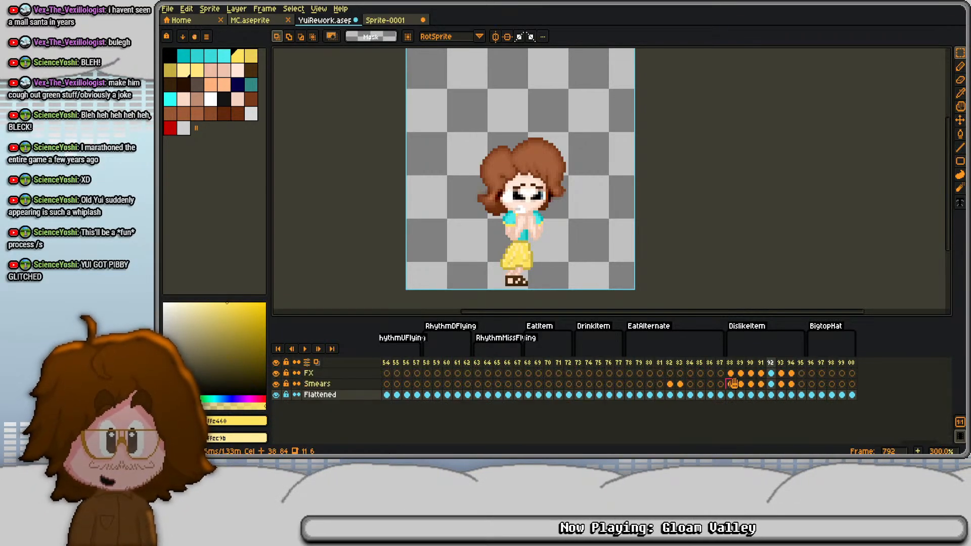
drag(731, 396, 802, 396)
key(ctrl+c)
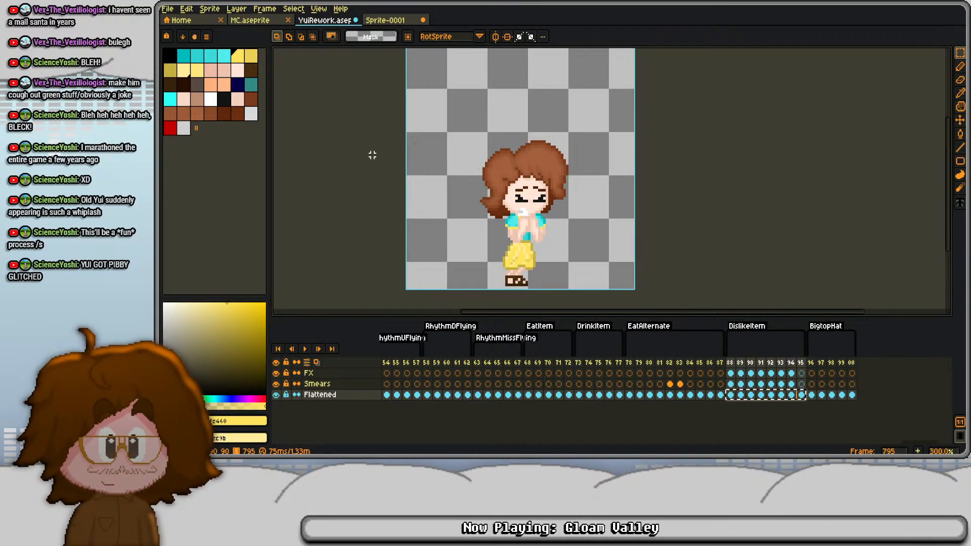
- Paste the copied cels into Layer 1 of Sprite-0001 and duplicate that layer
click(385, 21)
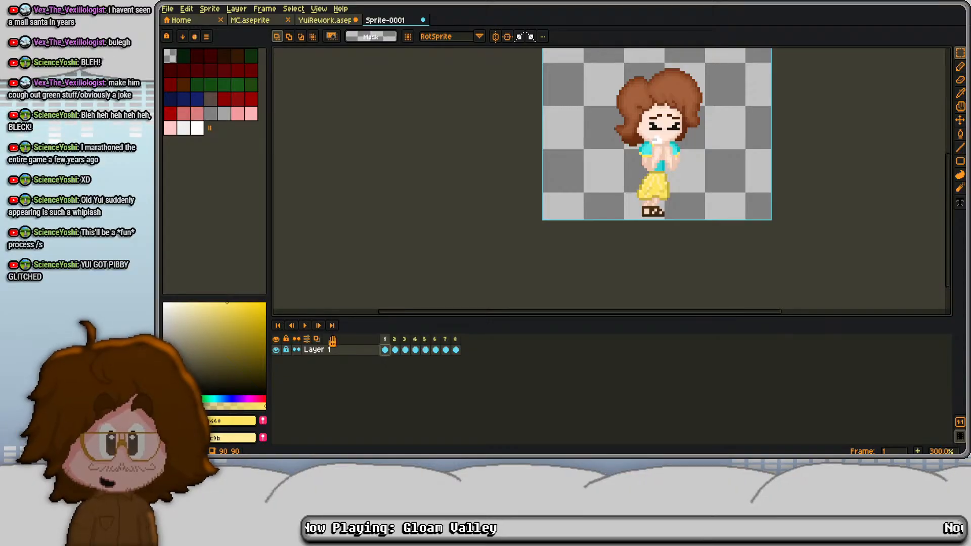
right_click(319, 350)
click(336, 405)
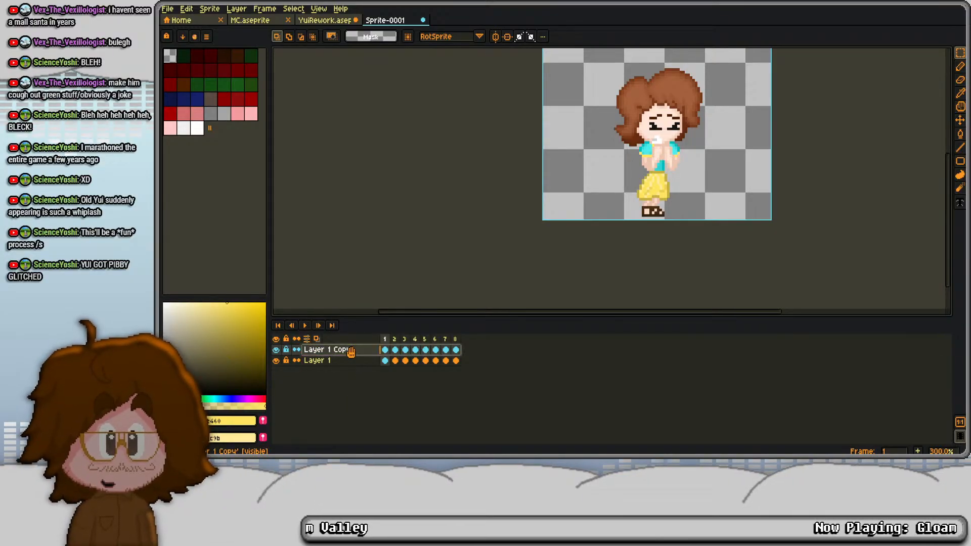
- Undo the layer flattening in YuiRework and return to Sprite-0001
key(ctrl+shift+Tab)
key(ctrl+z)
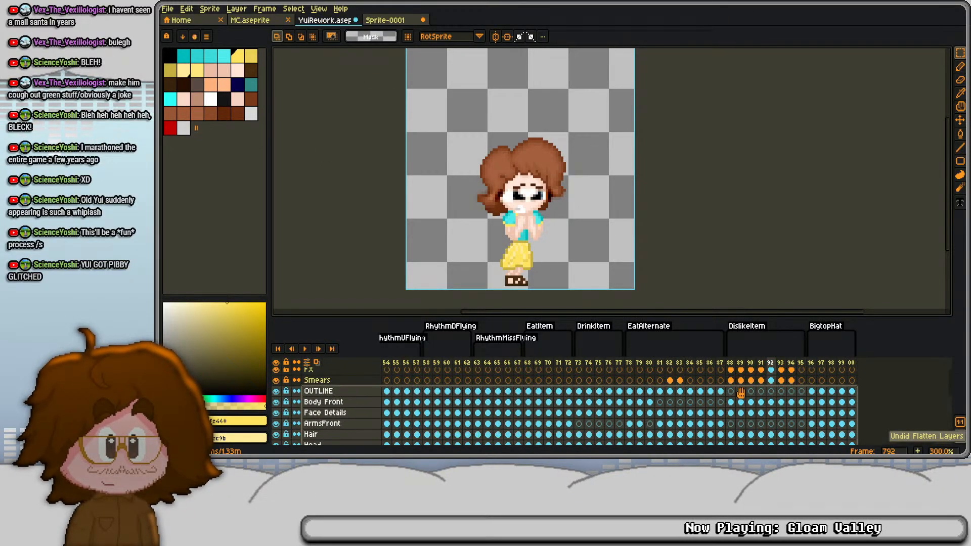
click(741, 393)
key(ctrl+Tab)
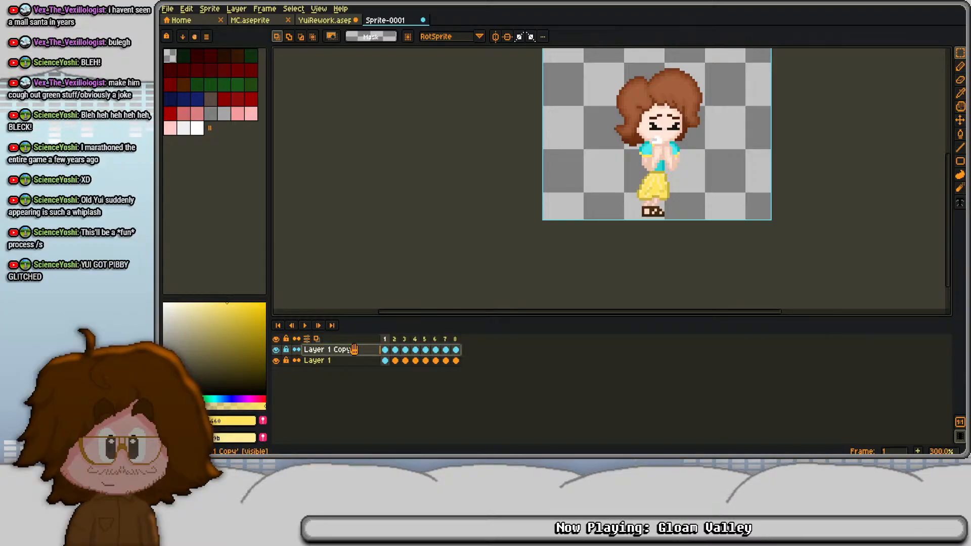
- Turn Layer 1 and its copy into solid black silhouettes by lowering the Hue/Saturation value to its minimum
drag(354, 349, 345, 359)
key(ctrl+u)
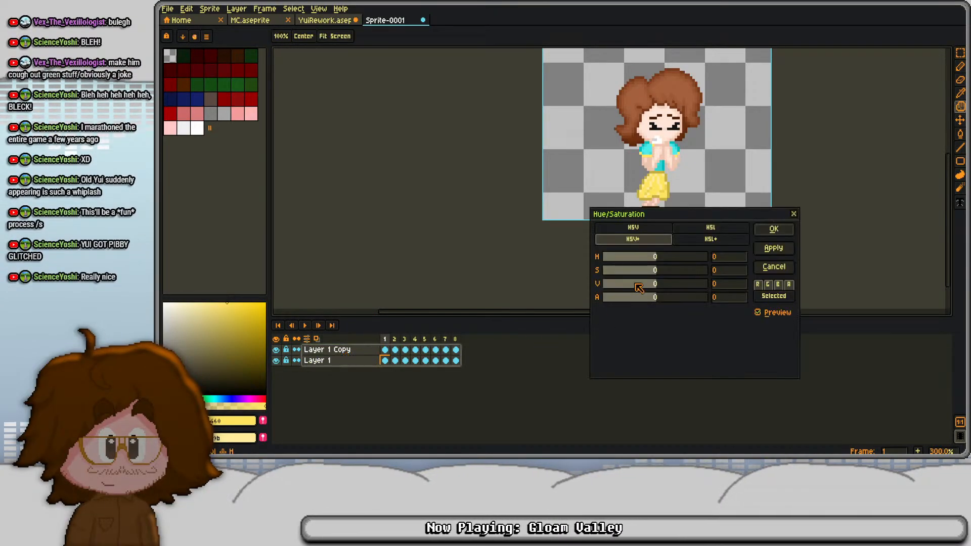
drag(638, 285, 559, 287)
click(774, 230)
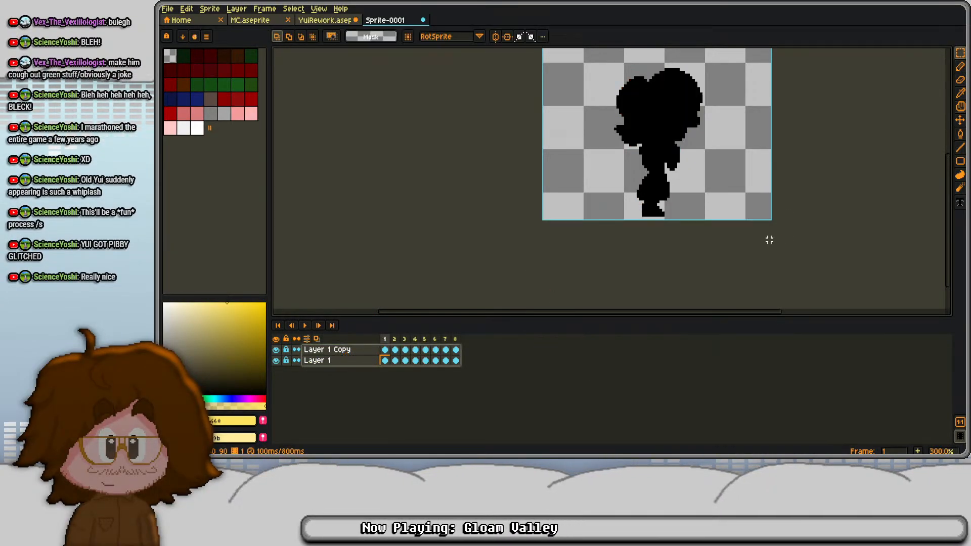
- Set the foreground color to the dark brown #281000
click(384, 360)
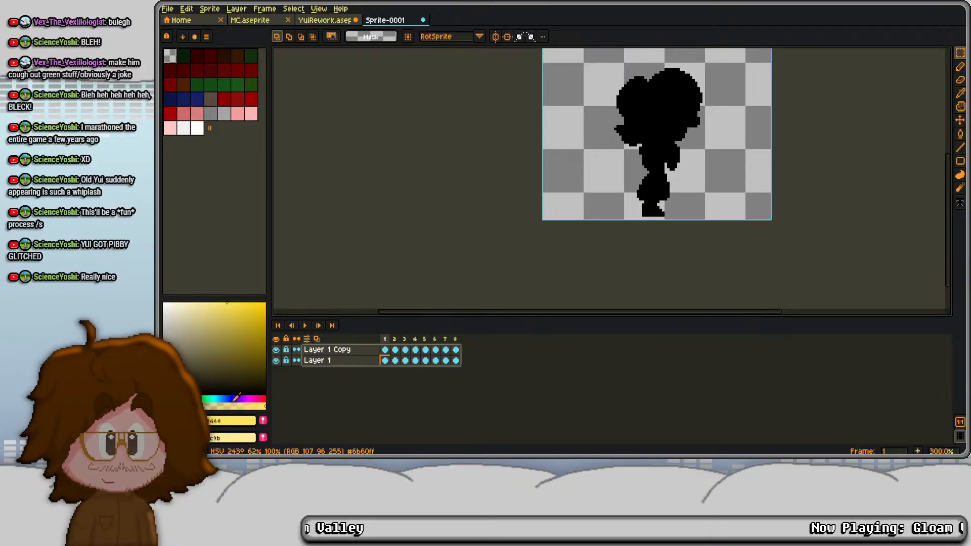
click(232, 421)
double_click(312, 346)
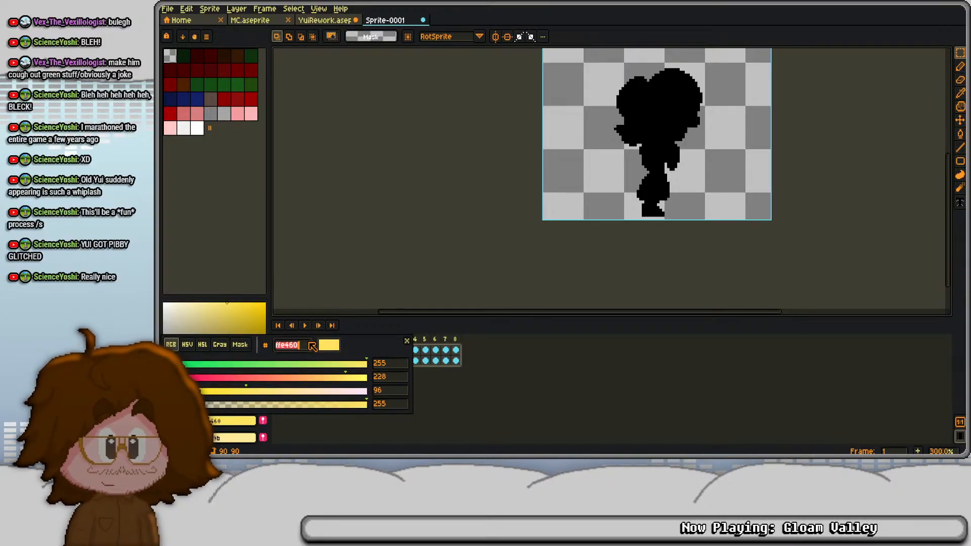
text(21)
text(81000)
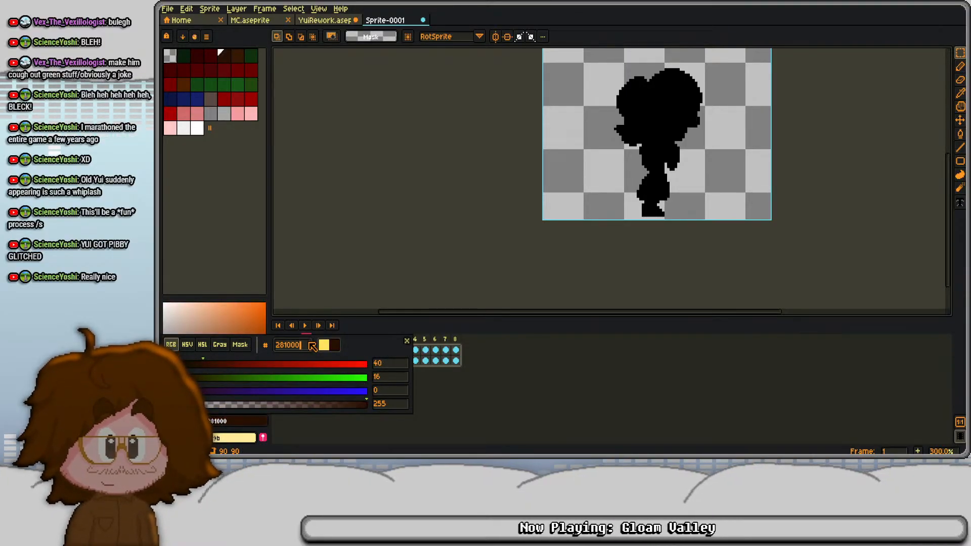
key(Return)
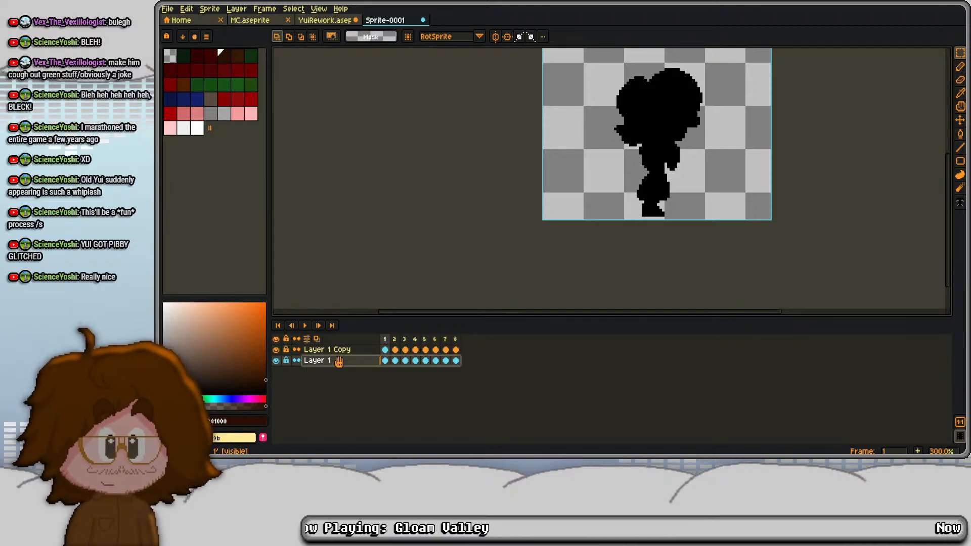
- Add an outside outline to Layer 1 in #281000 with alpha 170, and select Layer 1 Copy
key(shift+o)
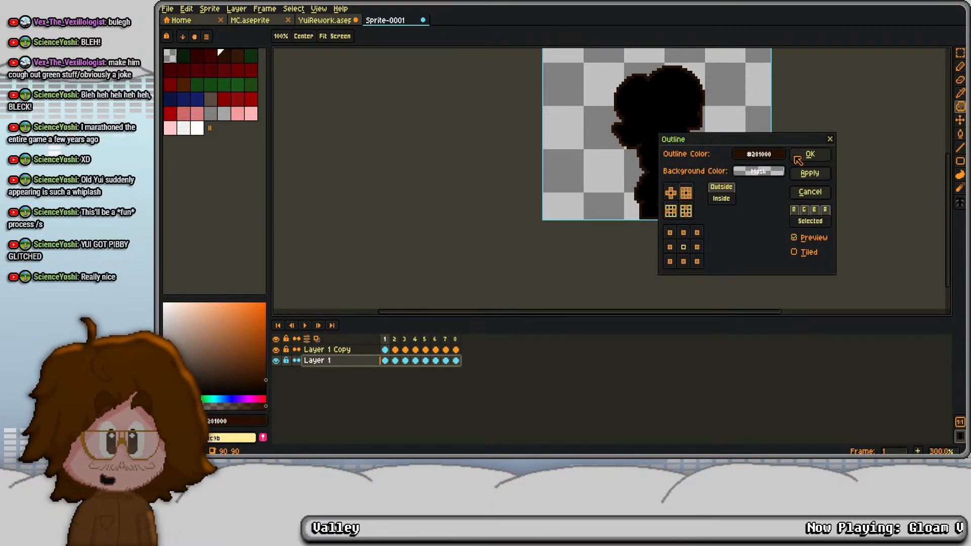
click(759, 153)
click(946, 231)
text(175)
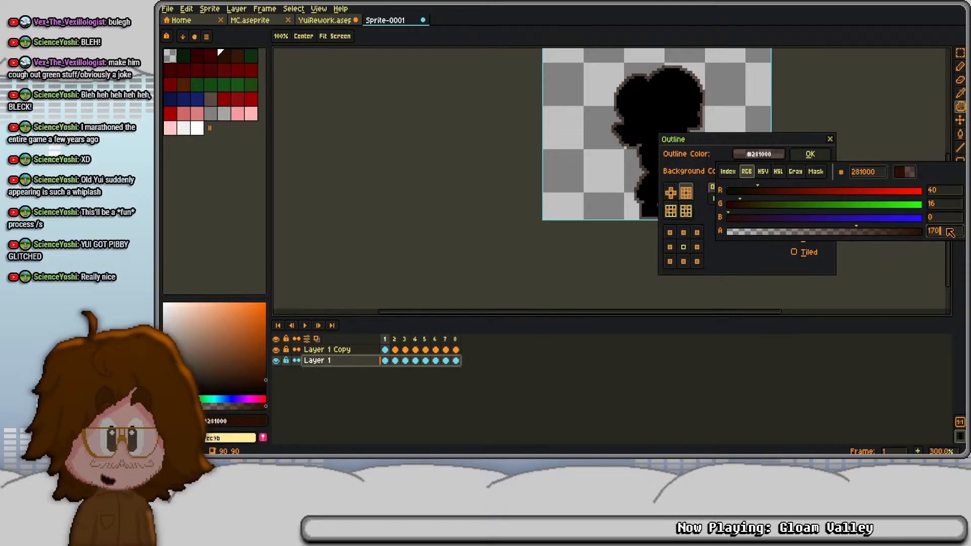
key(Return)
key(Return)
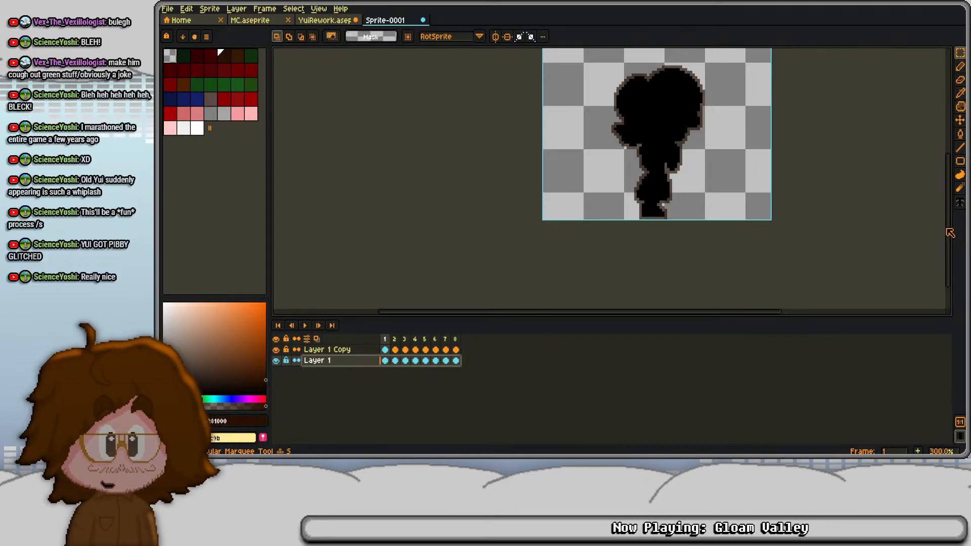
click(343, 350)
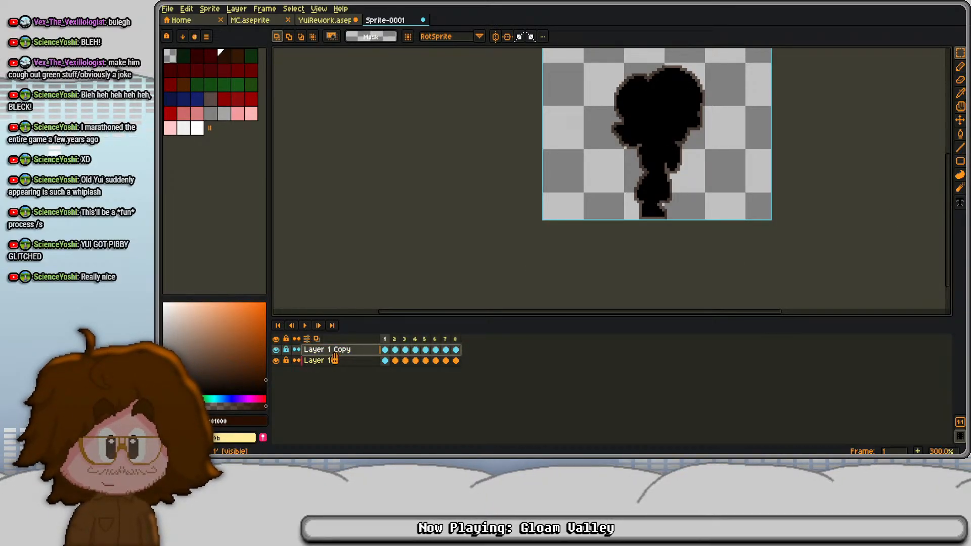
- Add an outside outline to Layer 1 Copy in fully opaque dark brown #281000
click(347, 360)
key(i)
scroll(594, 112, up, 6)
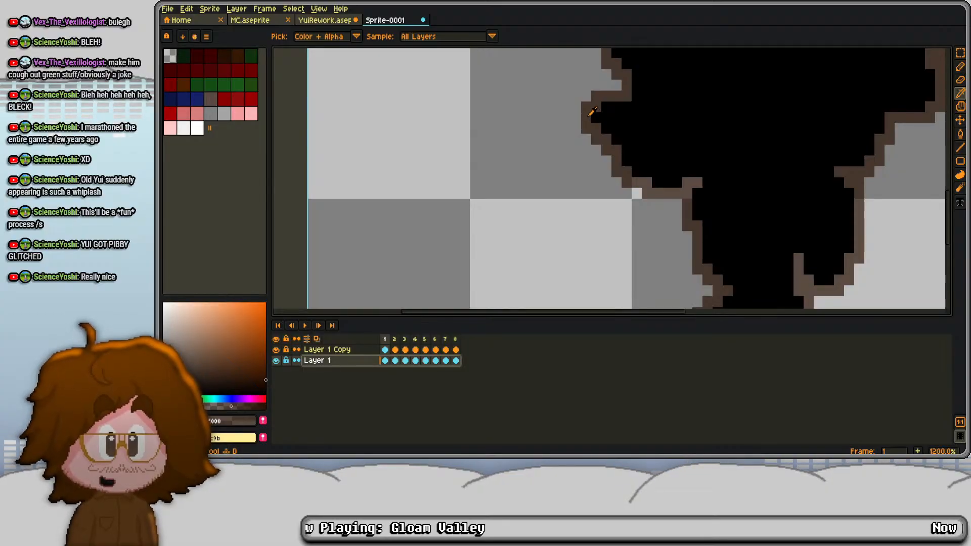
key(b)
click(361, 350)
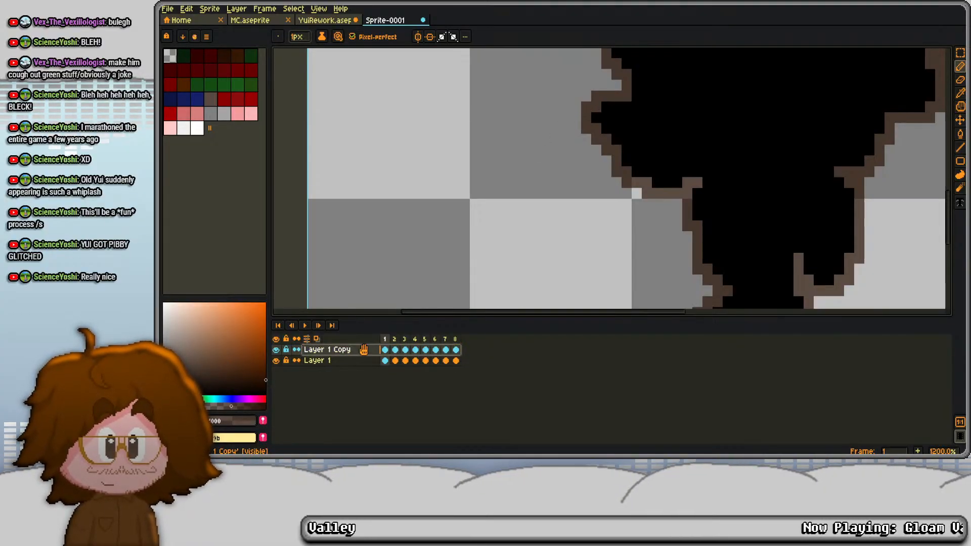
key(shift+o)
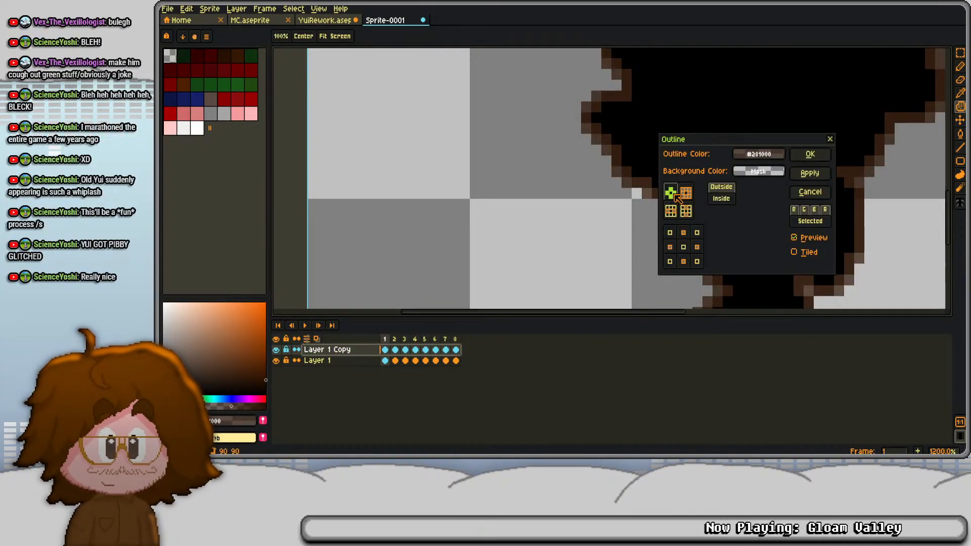
click(759, 154)
click(958, 230)
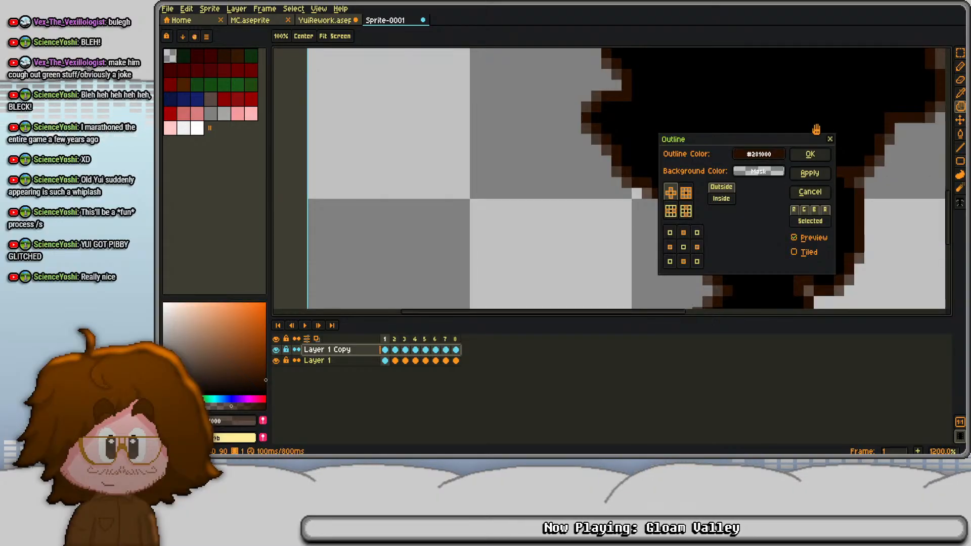
click(811, 154)
- Merge Layer 1 Copy down into Layer 1
scroll(559, 273, down, 5)
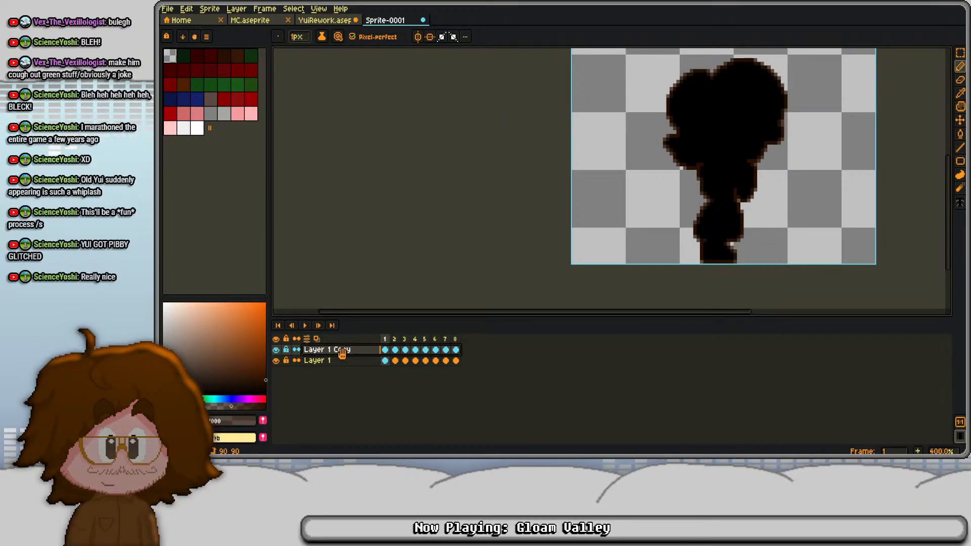
right_click(354, 352)
click(376, 416)
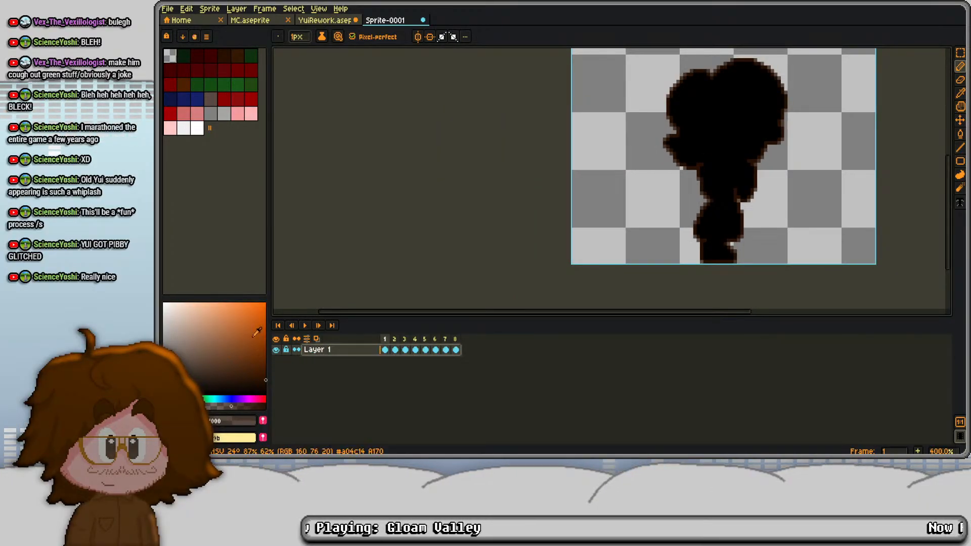
- Replace the black silhouette fill on Layer 1 with full transparency, leaving only the brown outline
alt+click(737, 112)
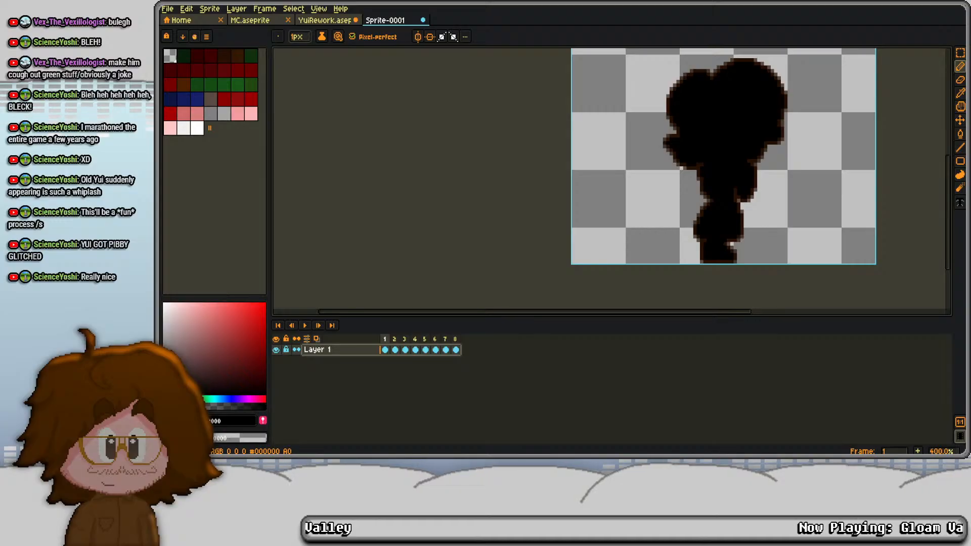
key(shift+r)
key(Return)
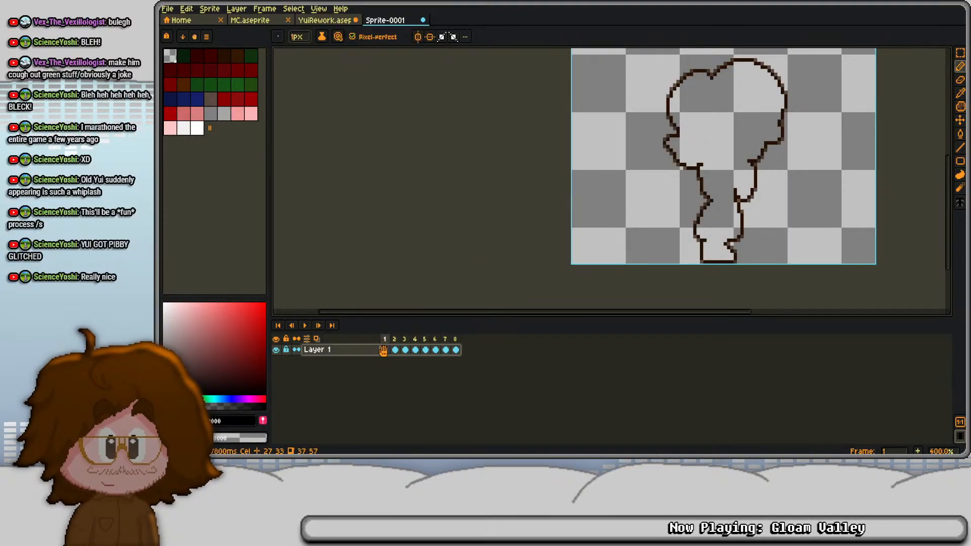
- Copy Layer 1's outline cels from all eight frames into YuiRework's OUTLINE layer, starting at frame 788 of DislikeItem
drag(385, 350, 459, 348)
key(ctrl+c)
click(309, 21)
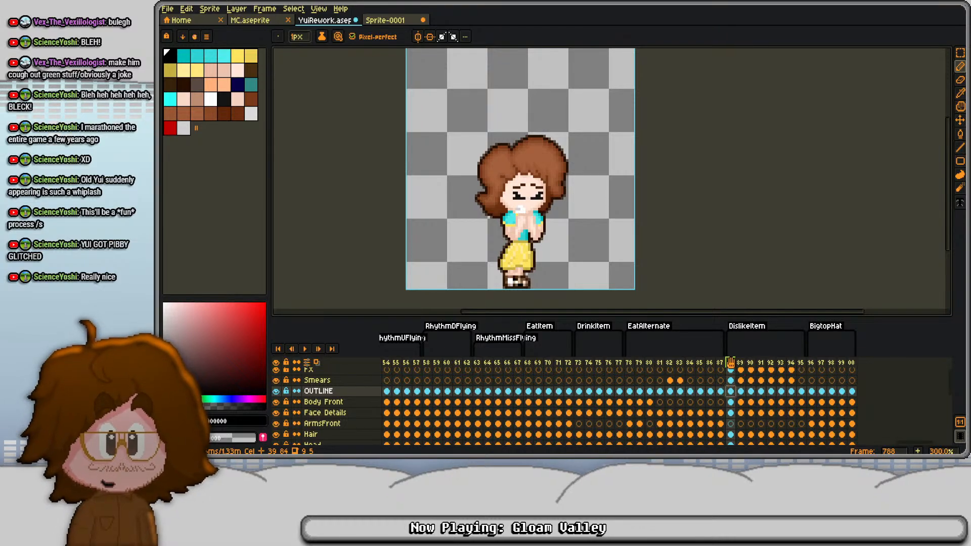
- Play back the DislikeItem animation to check the outline
key(Return)
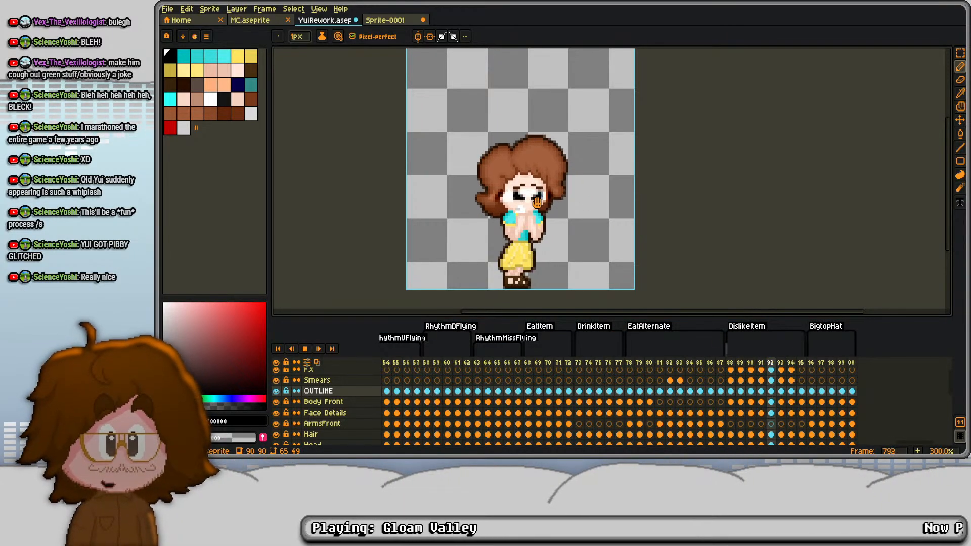
drag(542, 198, 530, 155)
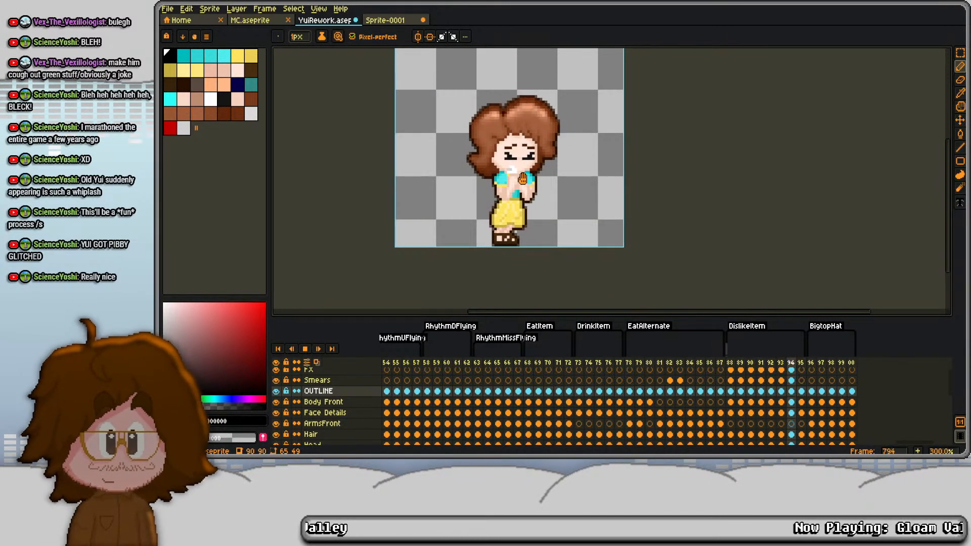
scroll(529, 154, down, 1)
key(Return)
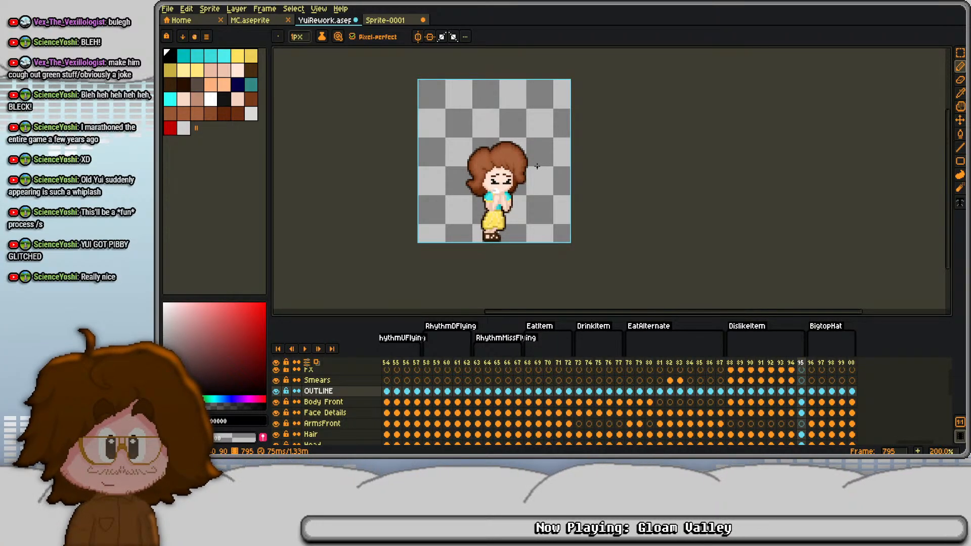
- Extend DislikeItem with two copies of frame 795 and save YuiRework
key(alt+n)
key(alt+n)
key(ctrl+s)
- Replay the extended DislikeItem animation and inspect its opening frames, 788 to 792, individually
key(Return)
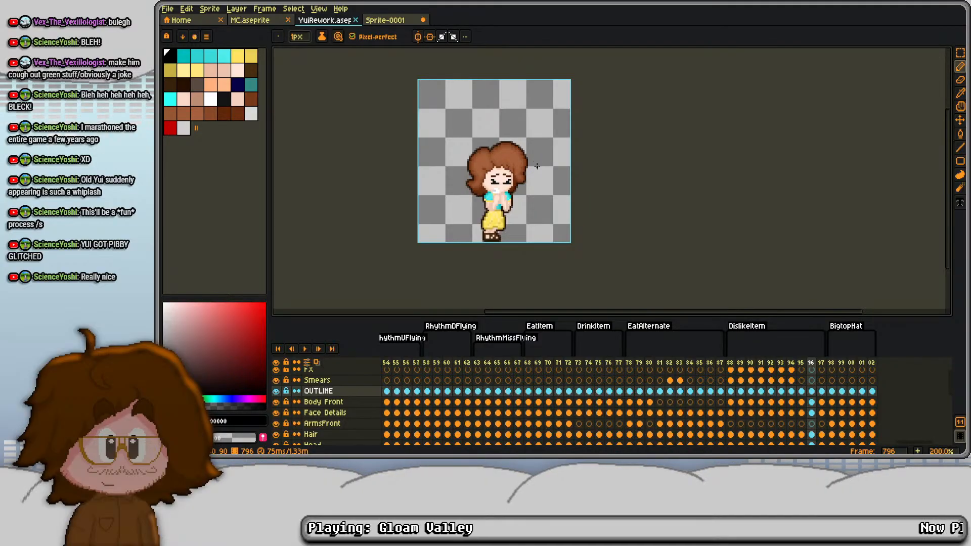
key(Return)
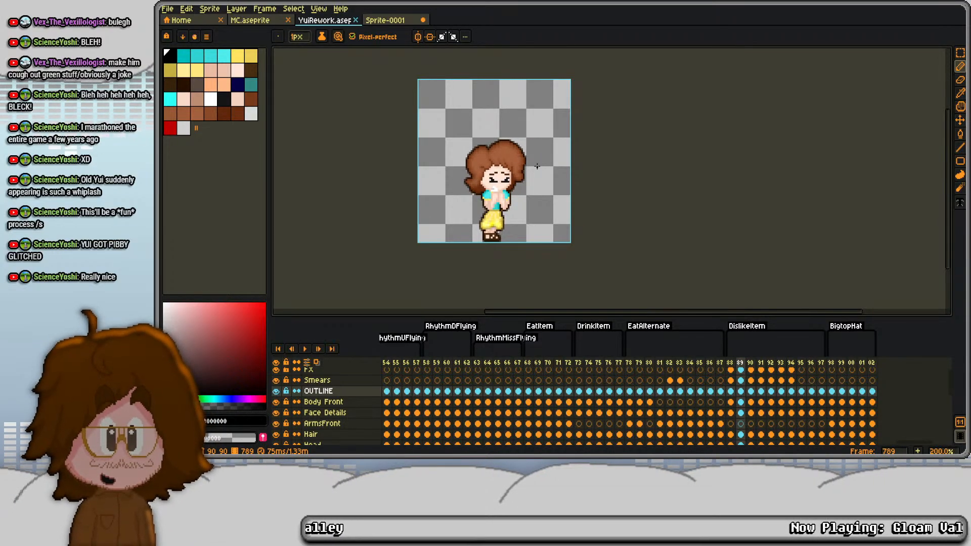
click(741, 363)
click(751, 363)
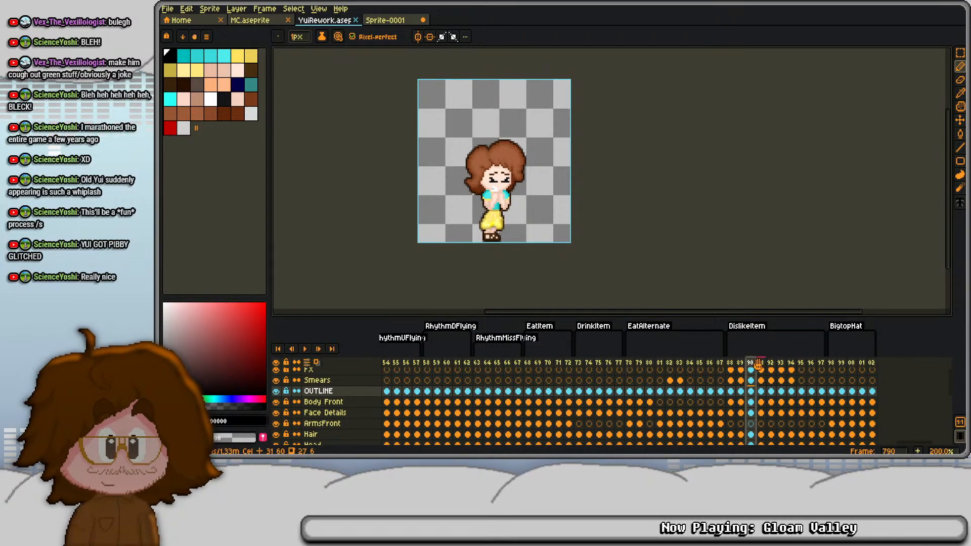
click(763, 363)
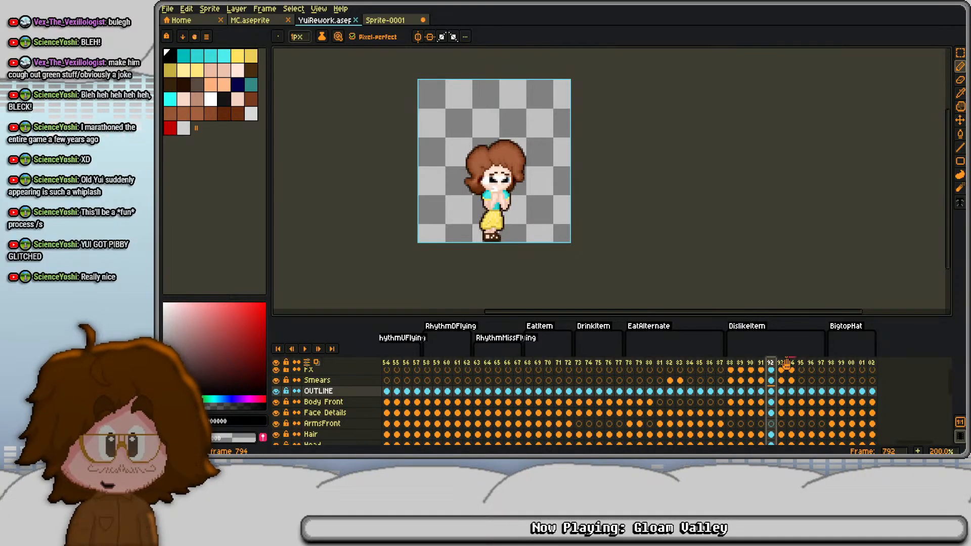
click(732, 363)
key(Return)
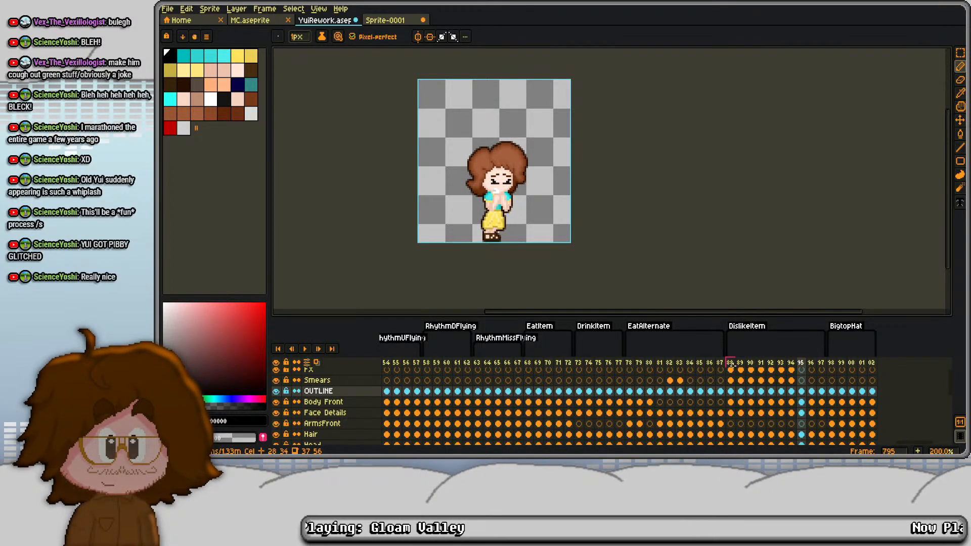
key(Return)
- Compare the closing frames of DislikeItem up to frame 797 and save YuiRework
key(Right)
key(Right)
key(Right)
key(Right)
key(Left)
key(Left)
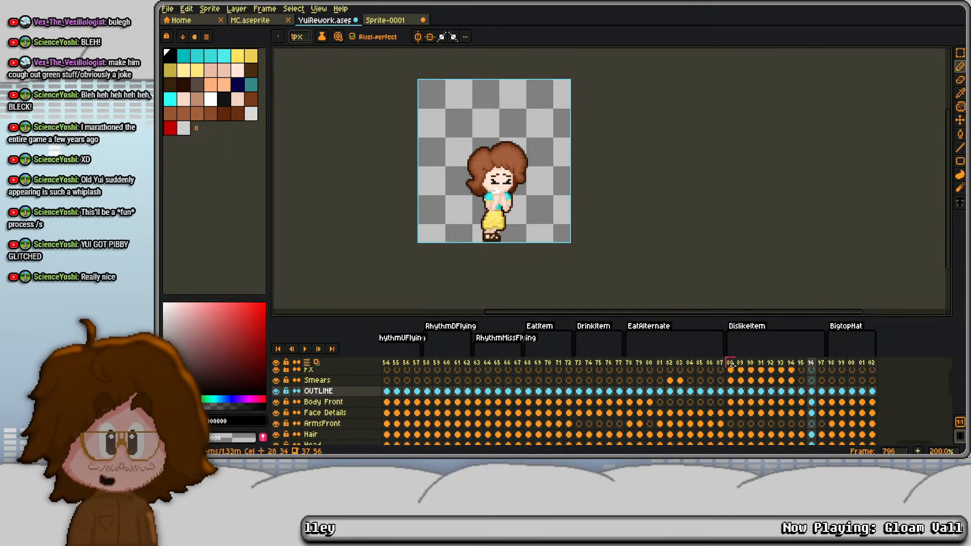
key(Right)
key(Right)
key(ctrl+s)
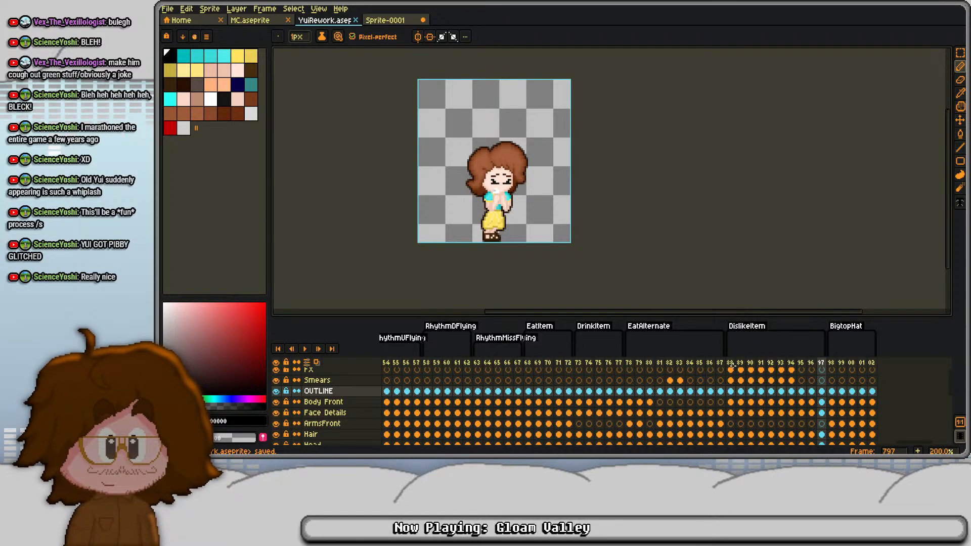
- Play the DislikeItem animation once more and stop on its last frame
scroll(488, 218, up, 1)
drag(488, 217, 542, 261)
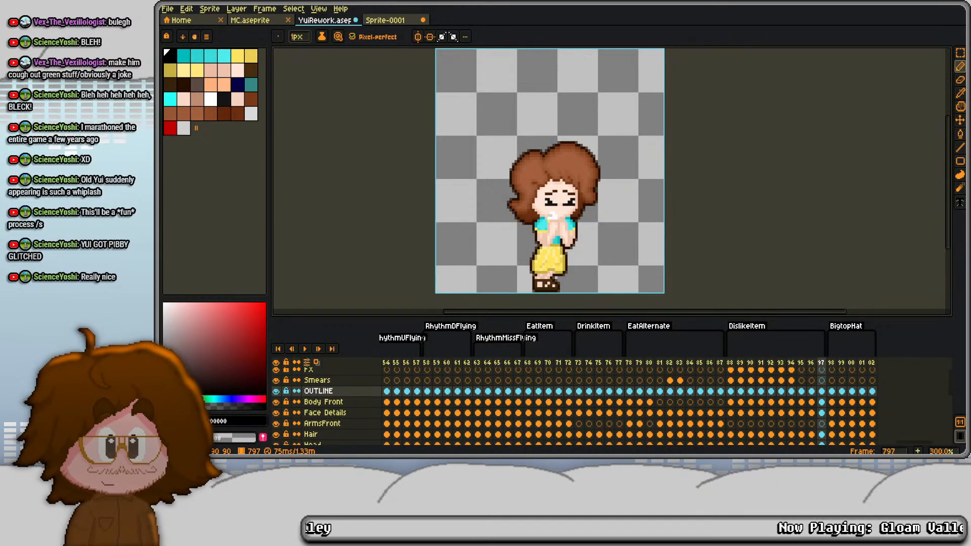
drag(495, 210, 479, 199)
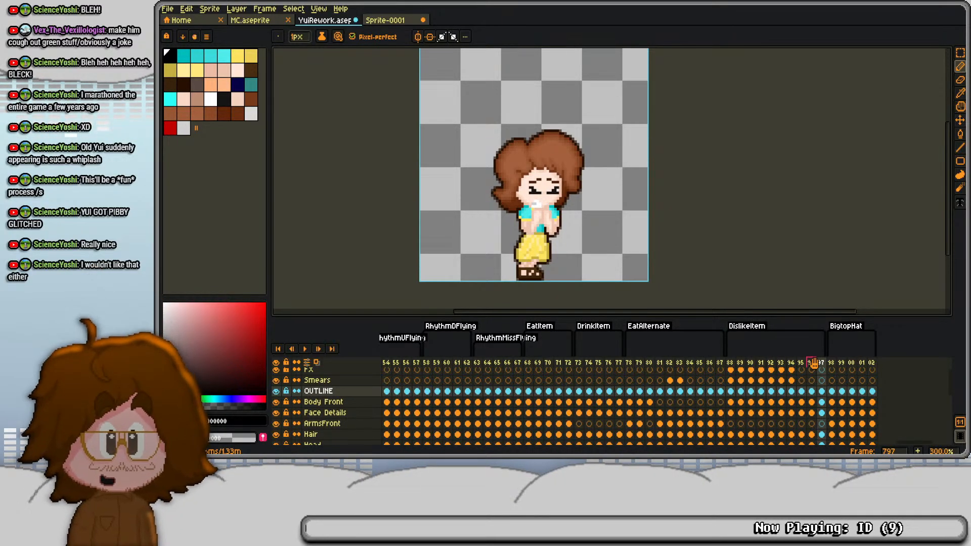
key(Return)
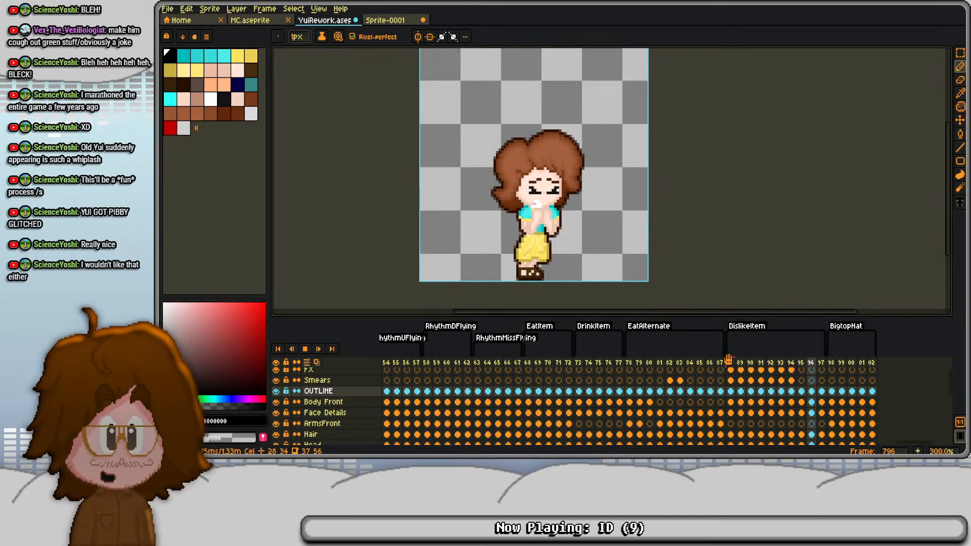
key(Return)
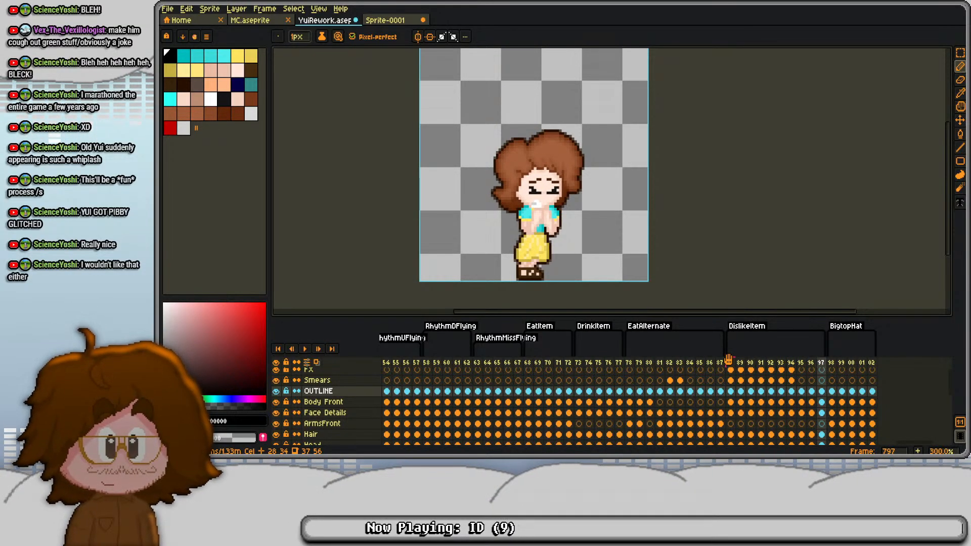
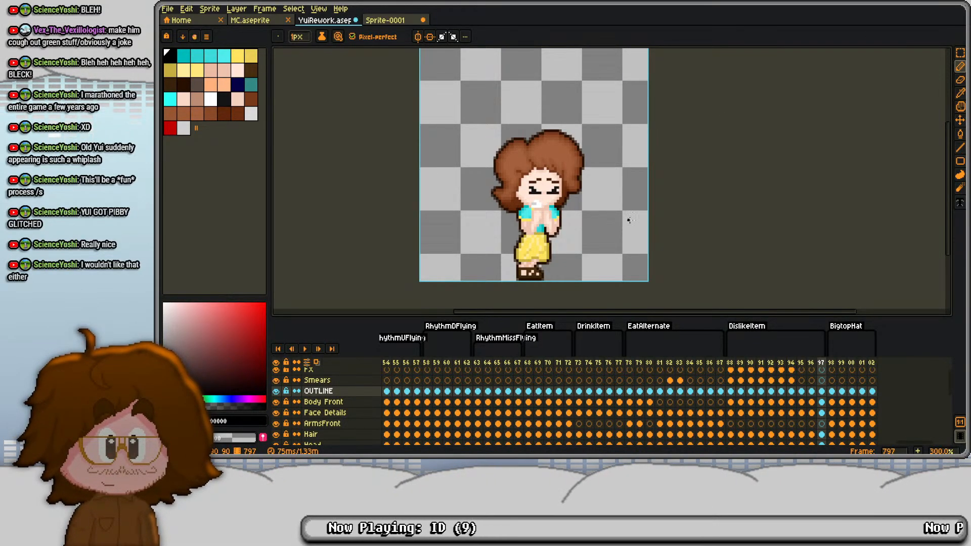
- Replay the DislikeItem animation from frame 788 through to its last frame
mouse_move(540, 185)
mouse_down()
mouse_move(566, 189)
mouse_move(525, 199)
mouse_move(541, 175)
mouse_move(536, 189)
mouse_up()
click(731, 363)
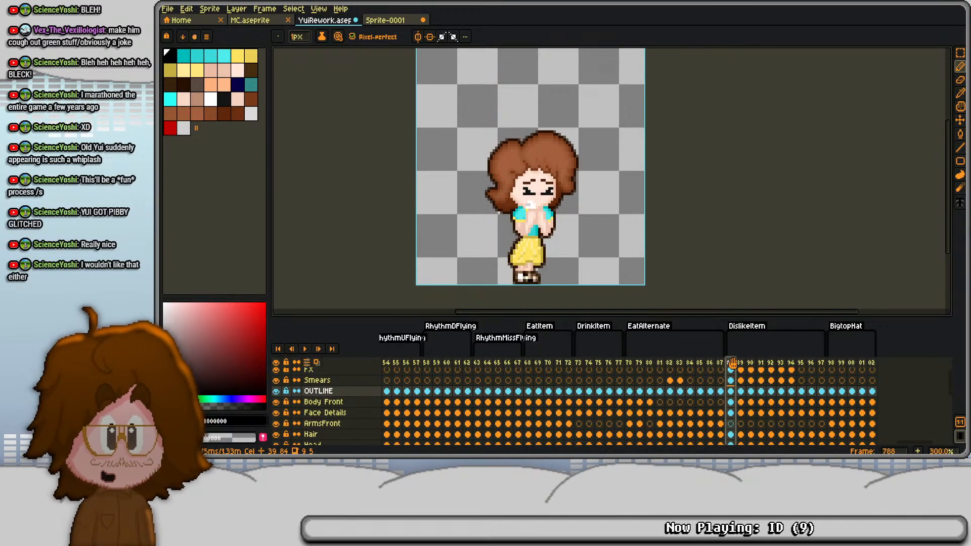
key(Return)
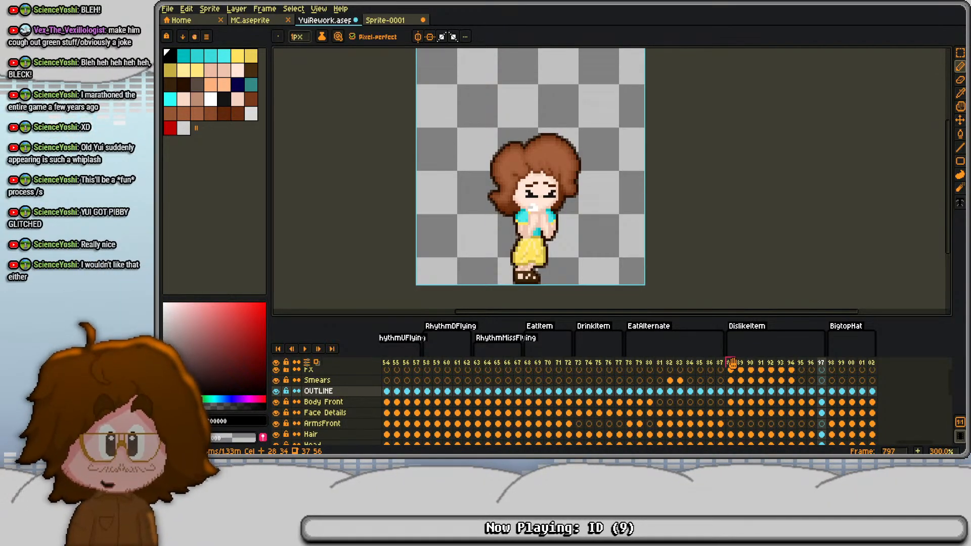
click(730, 363)
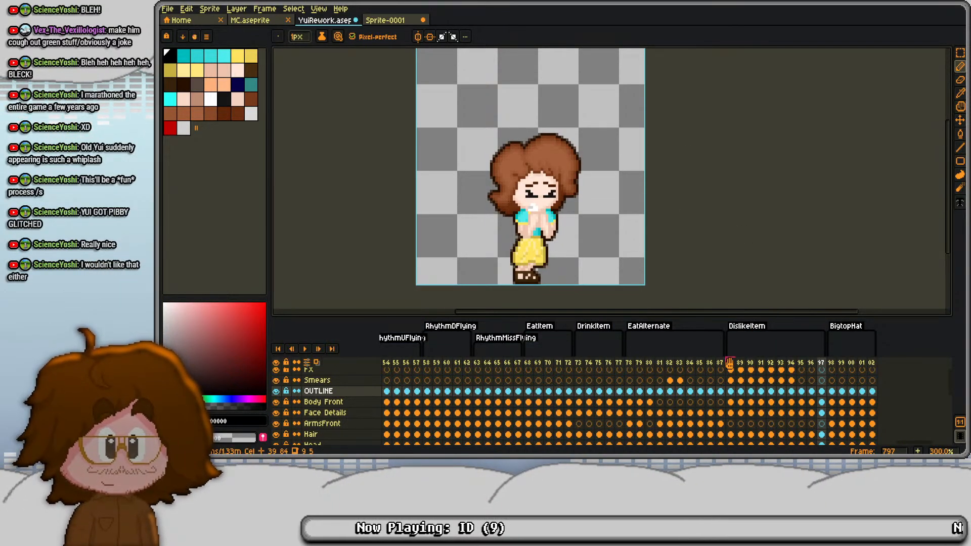
- Examine the DislikeItem frames one by one, from the closing frames back to 788 and forward again to 790
key(Right)
key(Right)
key(Right)
key(Right)
key(Right)
key(Right)
key(Right)
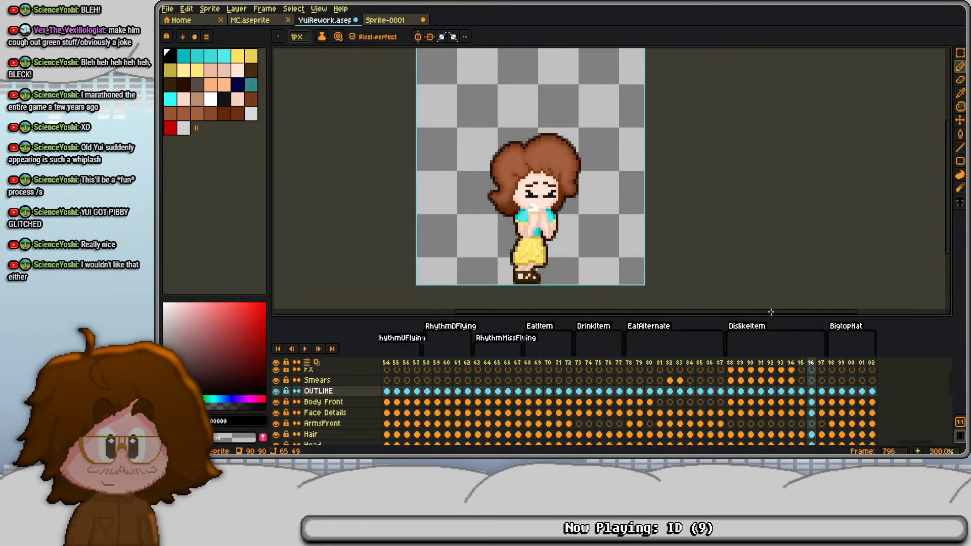
key(Left)
key(Left)
key(Left)
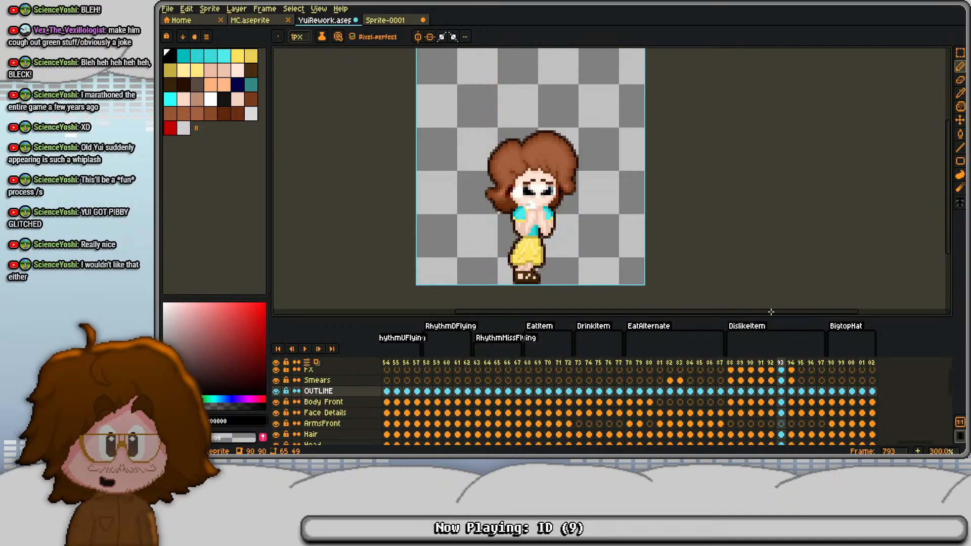
key(Left)
key(Left)
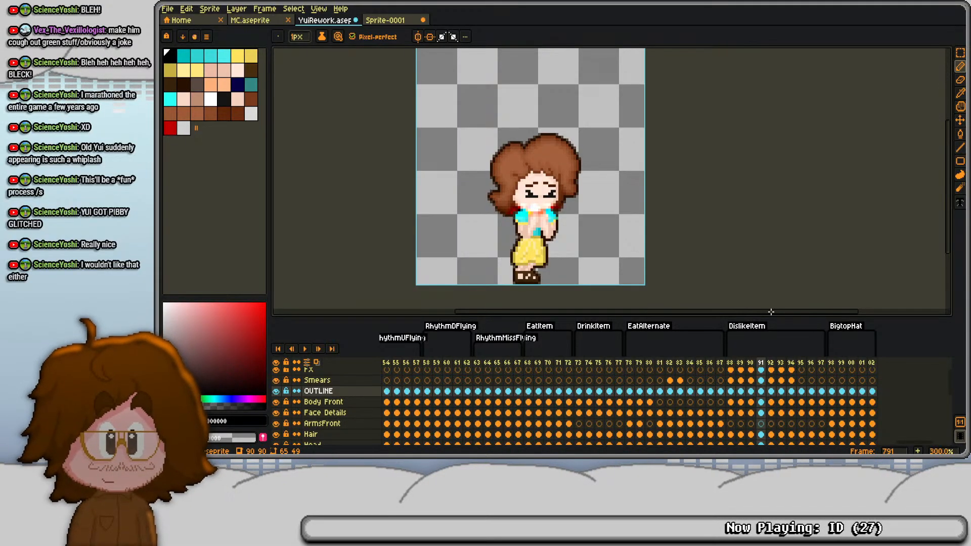
key(Left)
key(Left)
key(Left)
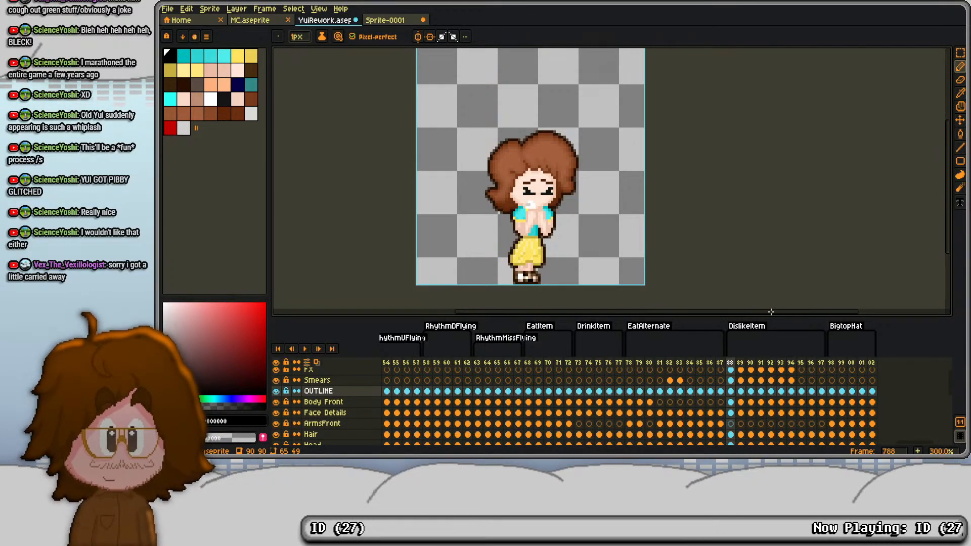
key(Right)
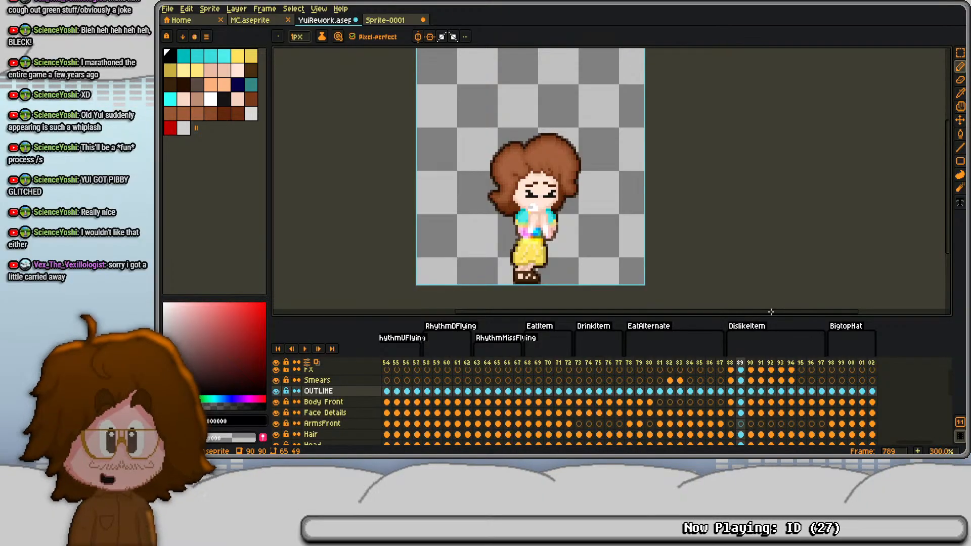
key(Right)
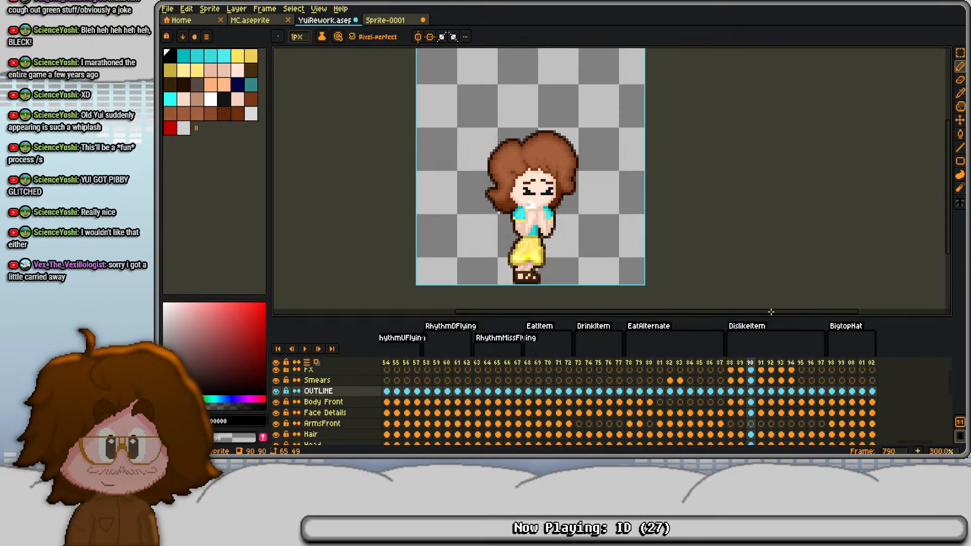
- Replay DislikeItem from frame 788 to its end and save YuiRework
click(731, 362)
key(Return)
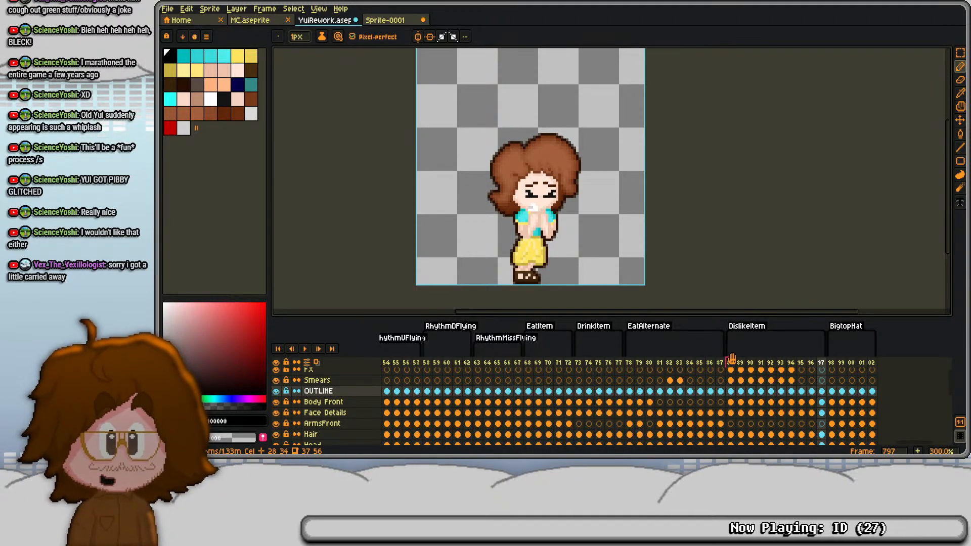
key(ctrl+s)
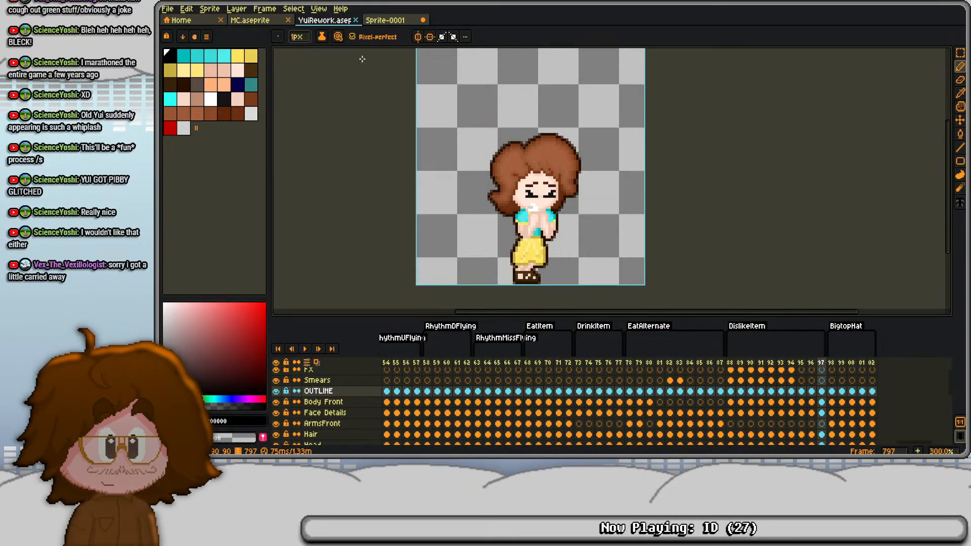
- Switch to MC.aseprite, add a new frame after 833 and set the DislikeItem tag to end at frame 833
key(ctrl+shift+Tab)
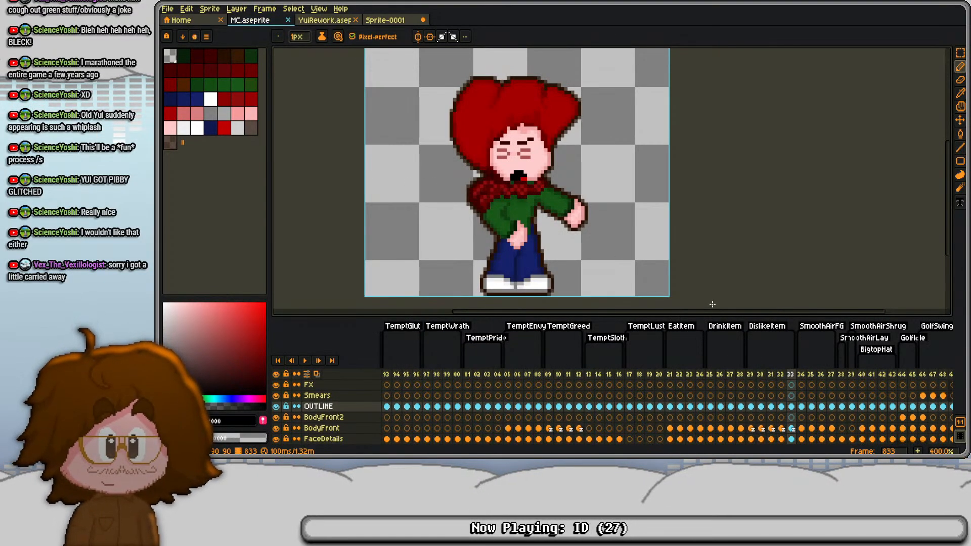
key(alt+n)
key(Tab)
key(Tab)
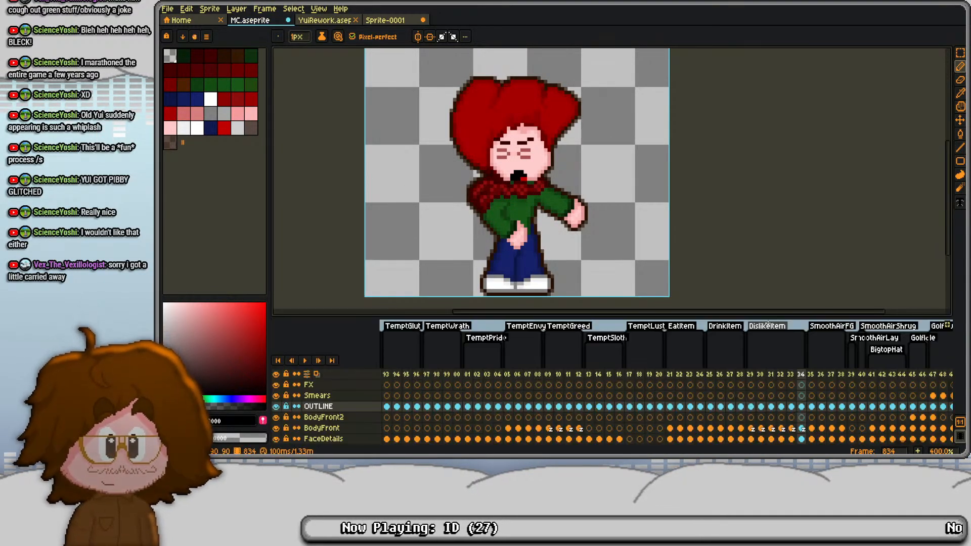
double_click(770, 326)
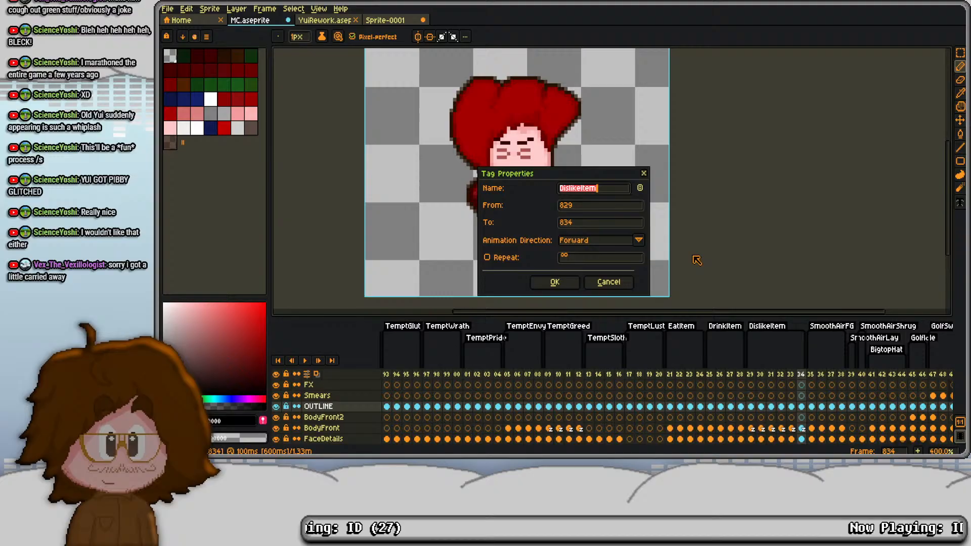
click(599, 222)
text(833)
key(Return)
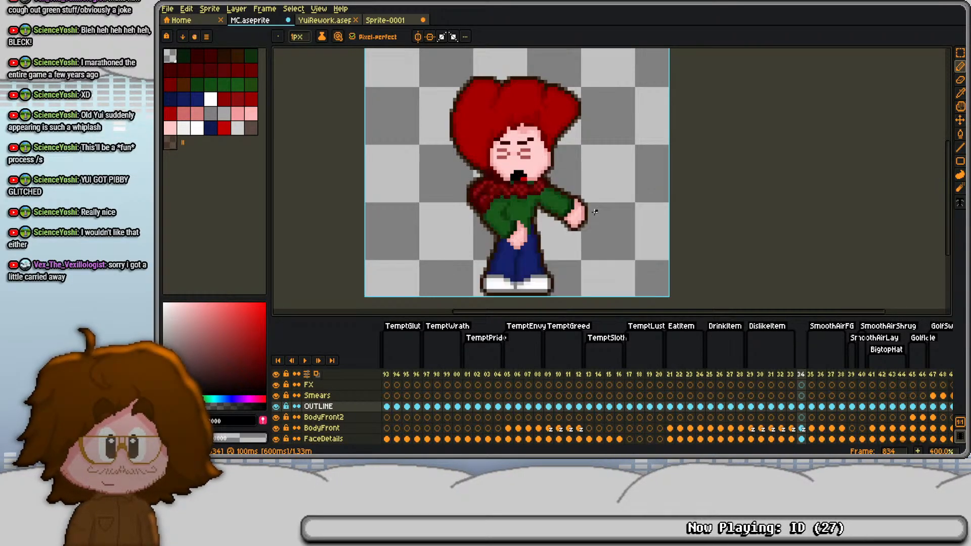
- Create a LikeItem tag on frame 834 and extend it with new frames up to 837
right_click(801, 373)
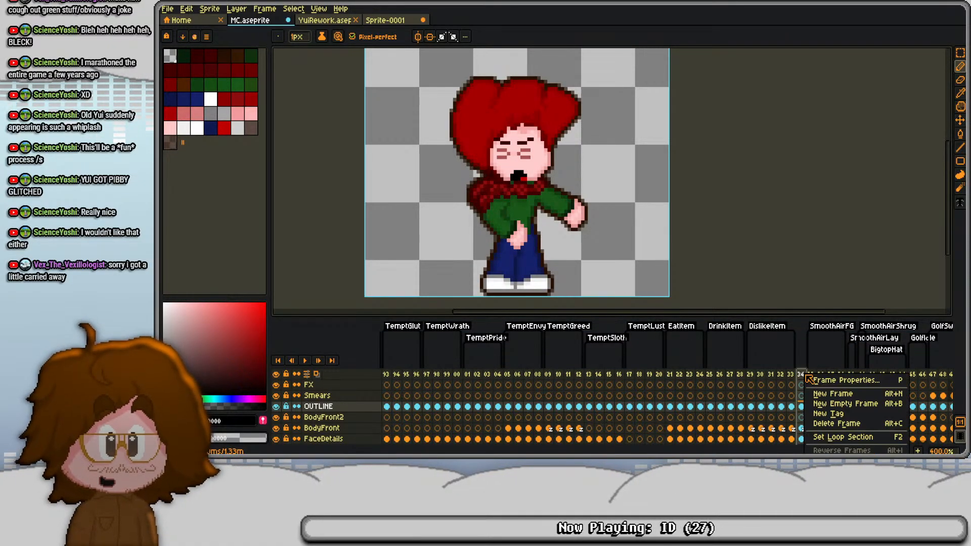
click(821, 411)
text(LikeItem)
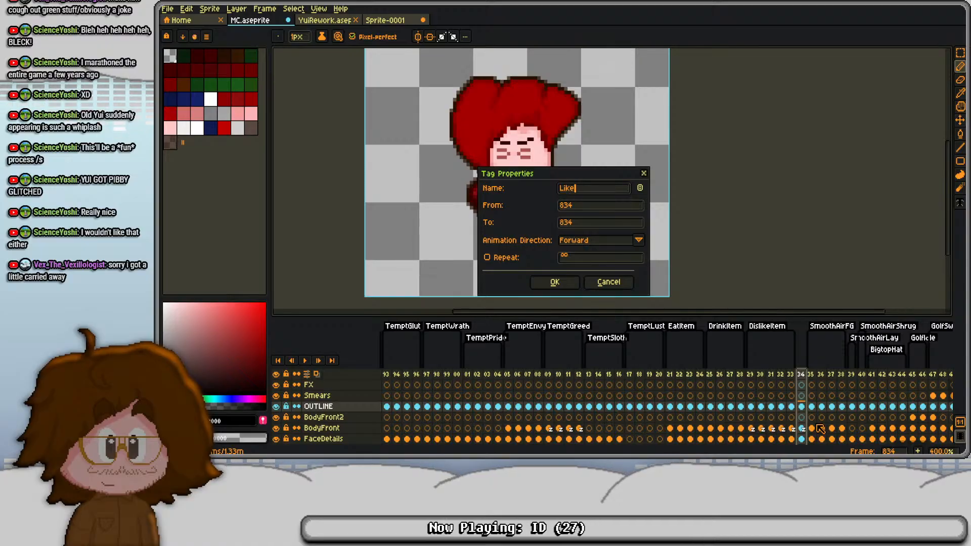
key(Return)
click(814, 427)
key(alt+n)
key(alt+n)
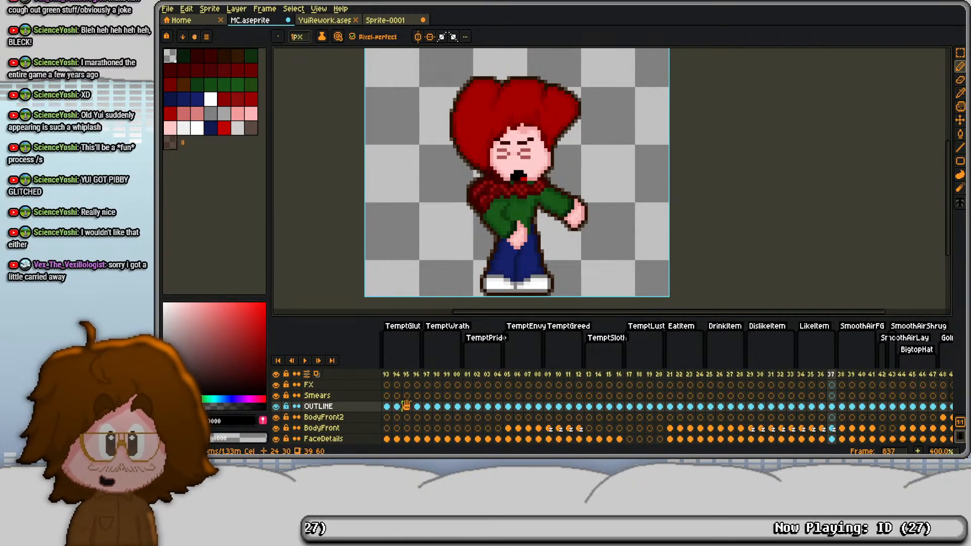
- Copy the TemptGlut cels of frames 793 to 796, from OUTLINE down to HairBack, and paste them into LikeItem starting at frame 834
scroll(435, 395, left, 2)
drag(435, 396, 577, 406)
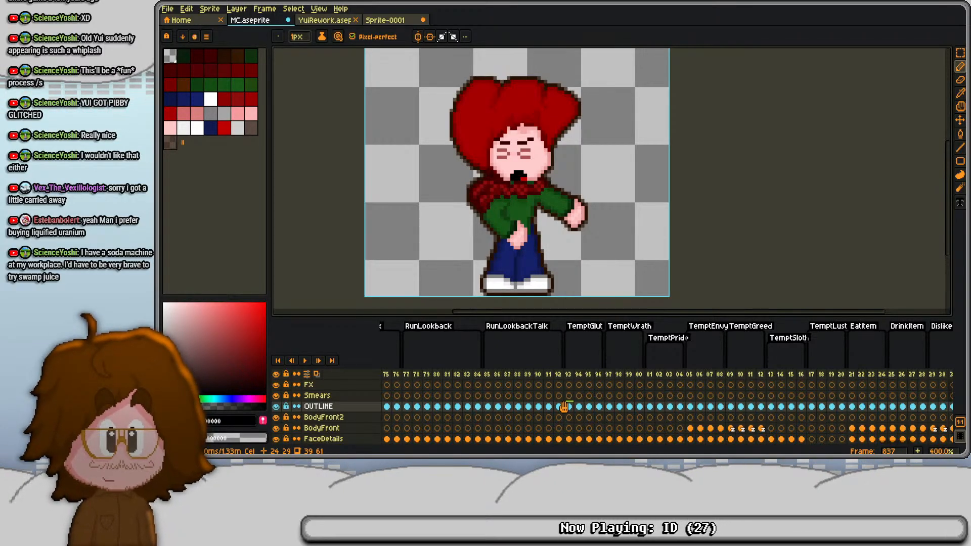
drag(570, 408, 597, 419)
key(ctrl+c)
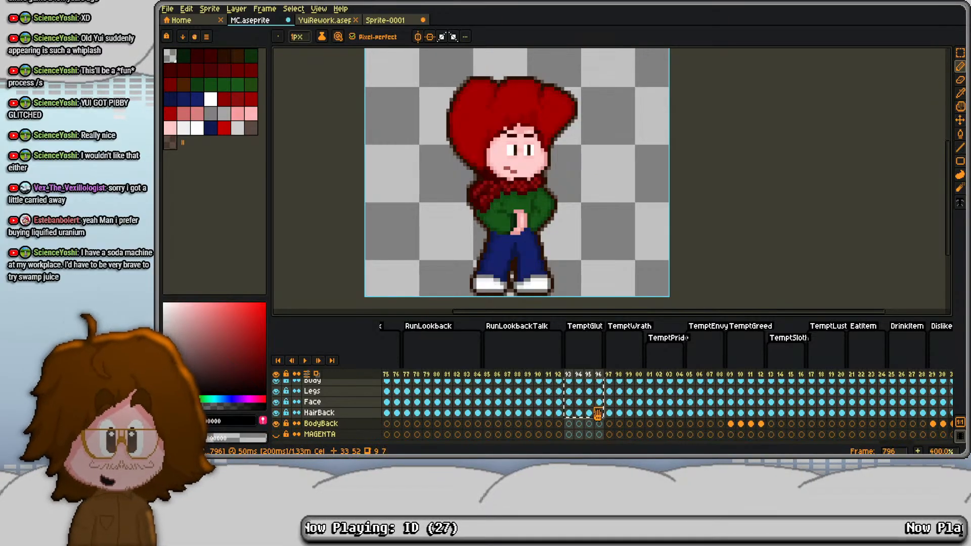
scroll(599, 397, up, 5)
scroll(593, 407, right, 8)
scroll(592, 406, right, 8)
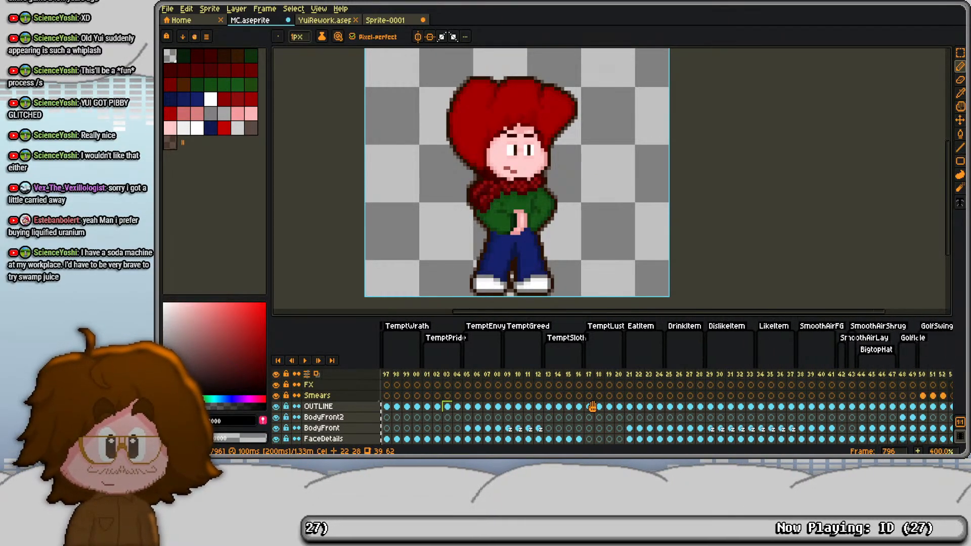
click(670, 407)
key(ctrl+v)
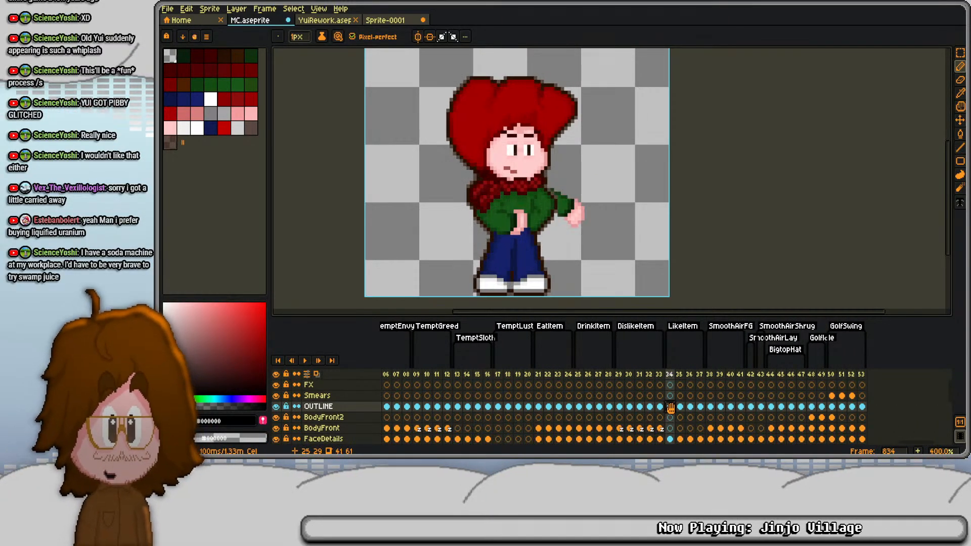
- Delete the leftover BodyBack cels from LikeItem frames 834 to 837
scroll(670, 408, down, 3)
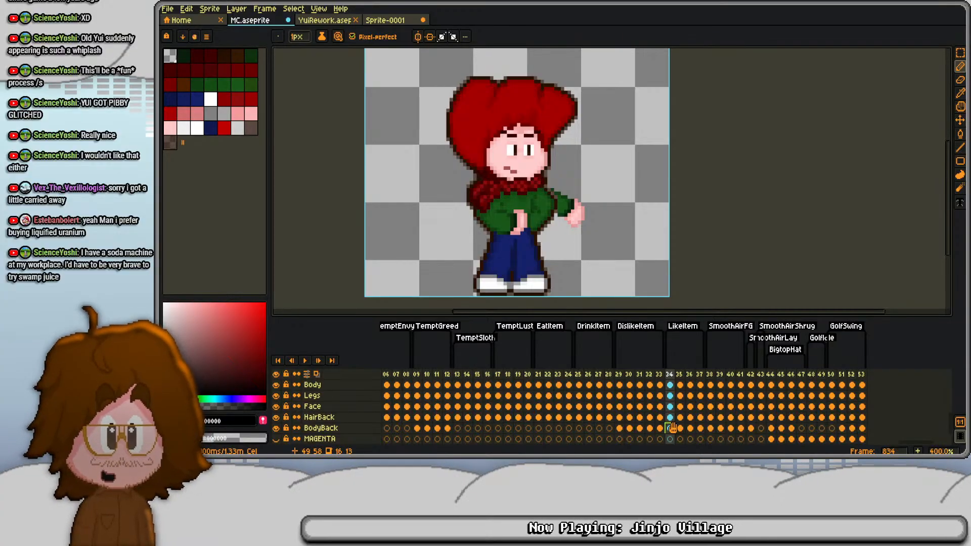
shift+click(699, 428)
key(Delete)
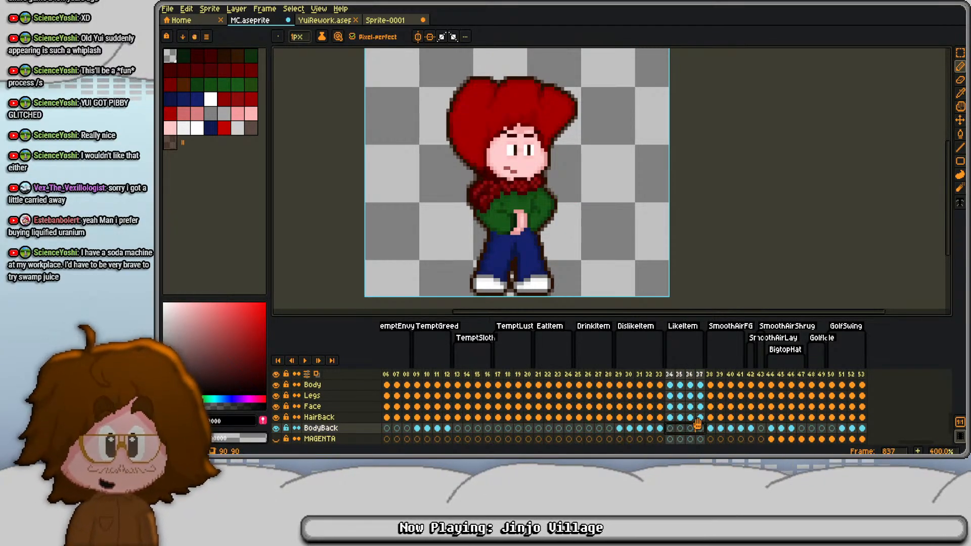
- Examine the pasted idle pose across LikeItem frames 834 to 837, comparing it with the preceding DislikeItem frame
scroll(681, 396, up, 3)
click(668, 406)
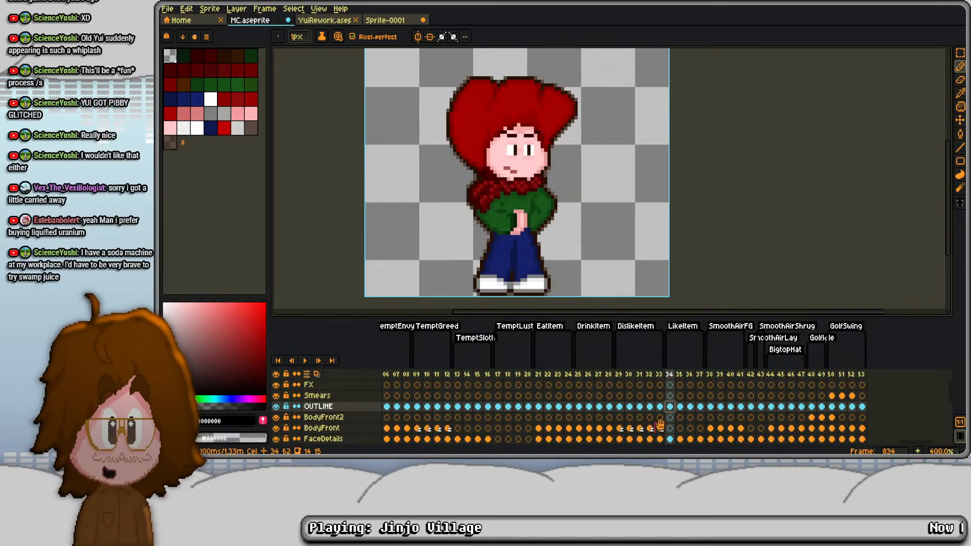
key(Right)
key(Right)
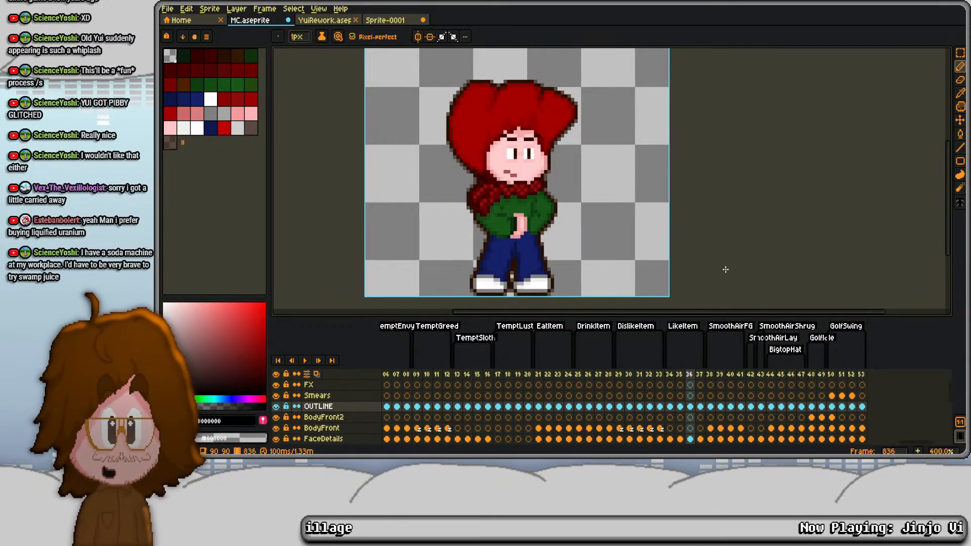
key(Left)
key(Left)
key(Left)
key(Right)
key(Right)
key(Right)
key(Right)
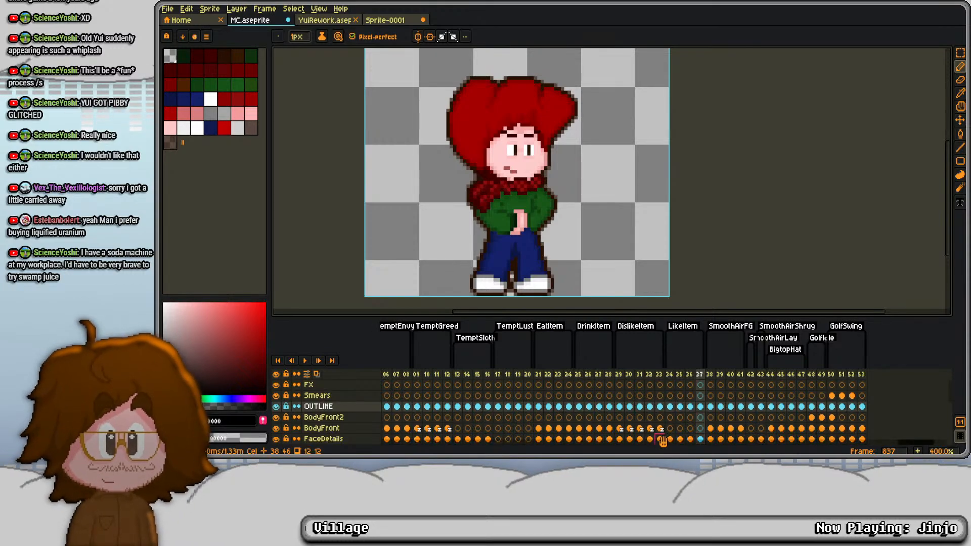
- Look back through the earlier animations as far as the Talking tag for a facial expression to reuse in LikeItem
click(669, 407)
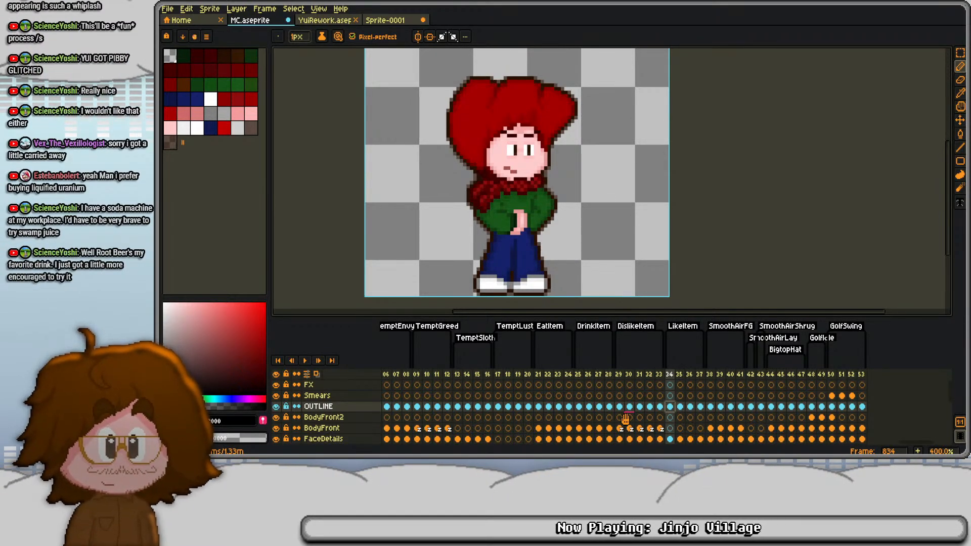
scroll(587, 422, left, 6)
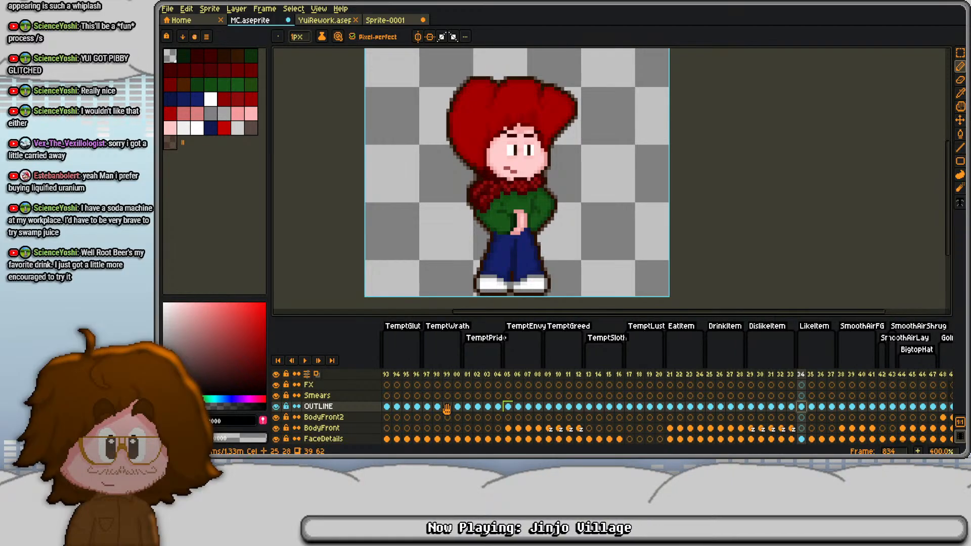
scroll(447, 408, left, 3)
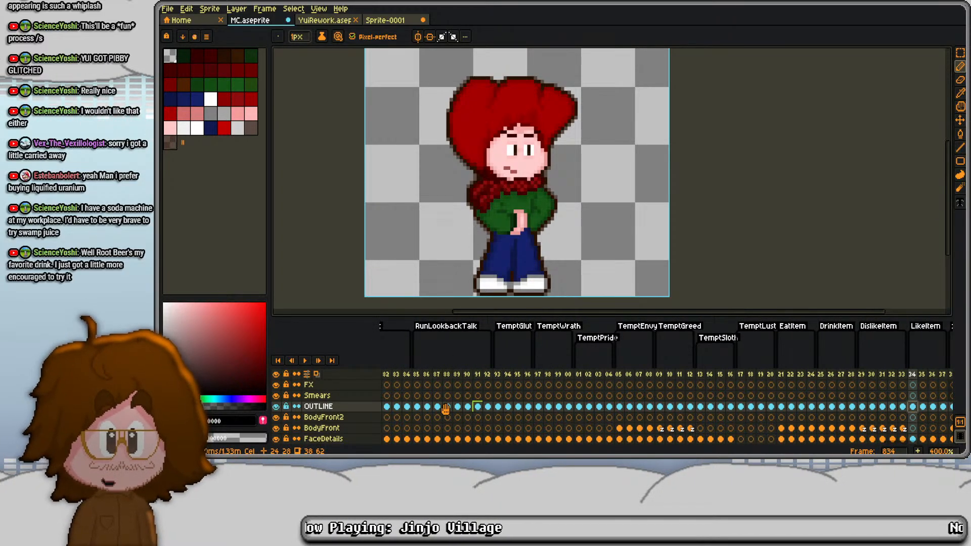
scroll(445, 408, left, 10)
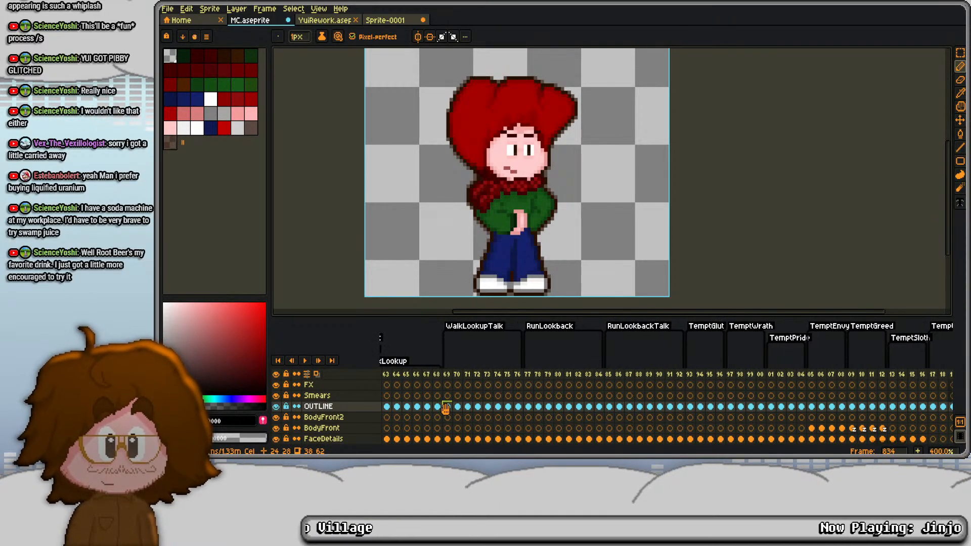
scroll(445, 408, left, 11)
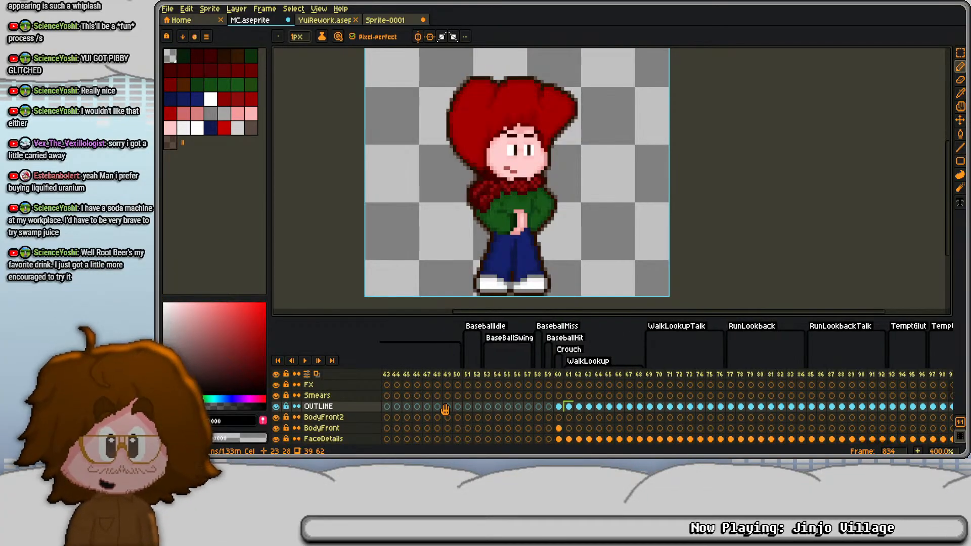
scroll(445, 409, left, 13)
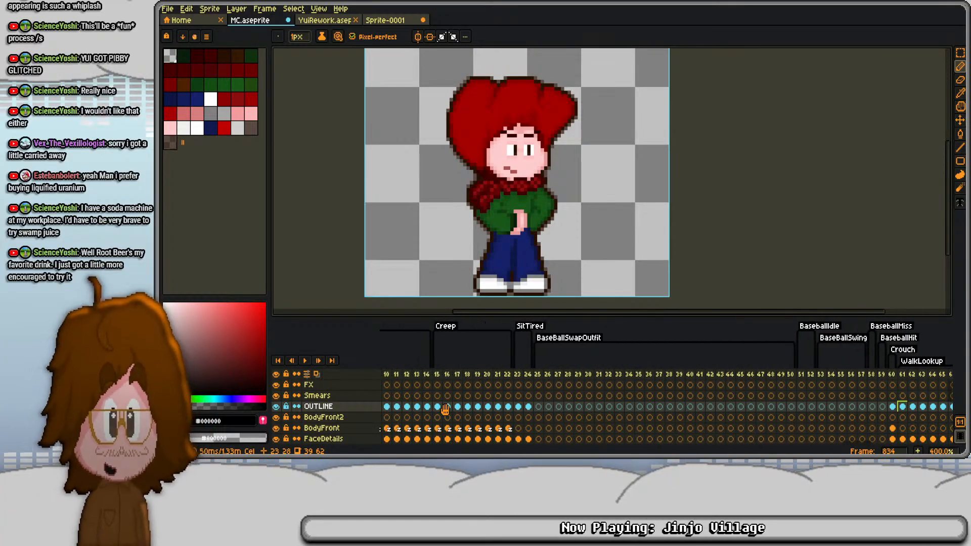
scroll(445, 408, left, 7)
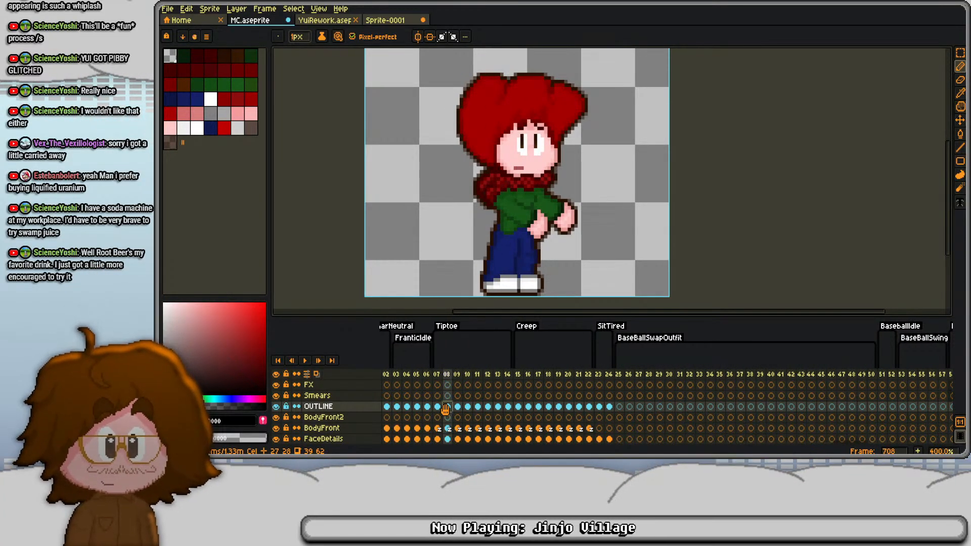
click(445, 409)
scroll(445, 409, left, 8)
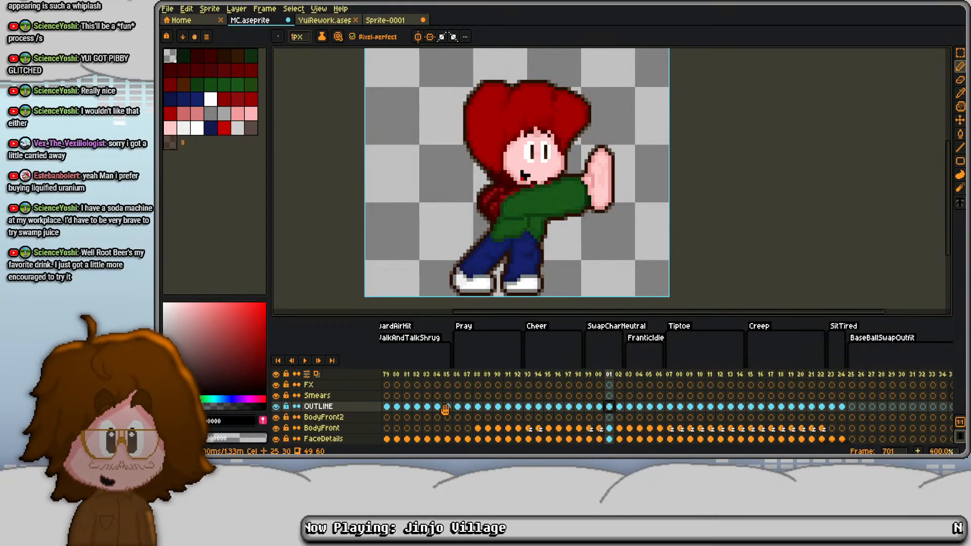
click(459, 408)
scroll(445, 409, left, 8)
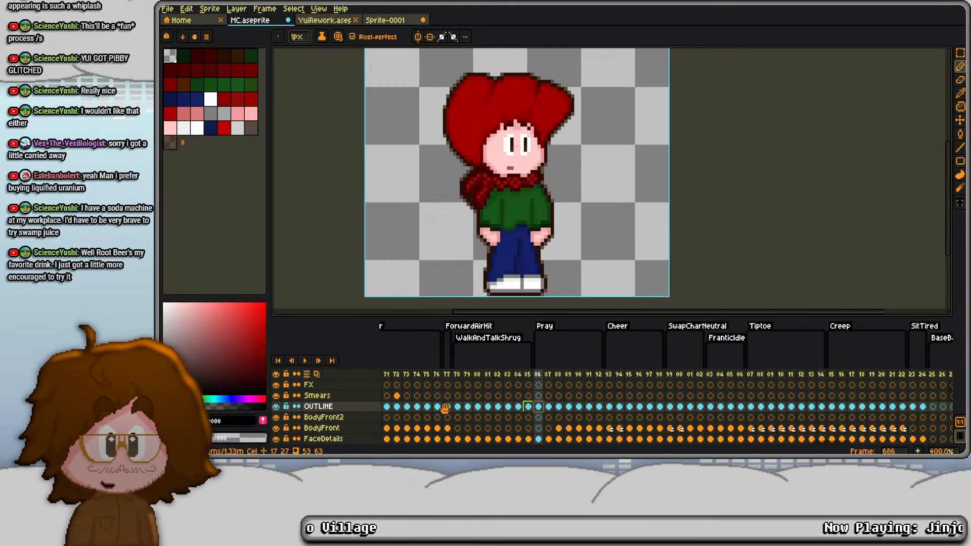
scroll(445, 408, left, 17)
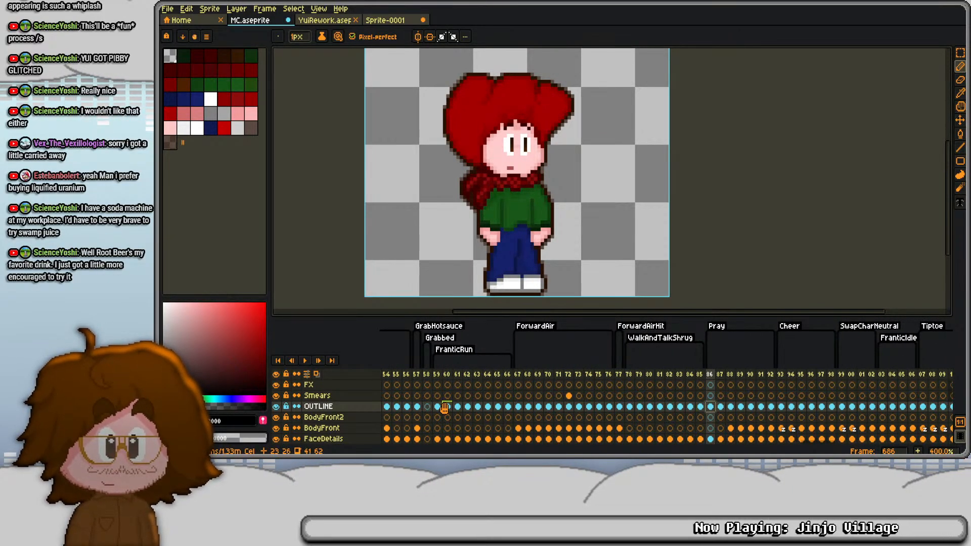
scroll(444, 409, left, 20)
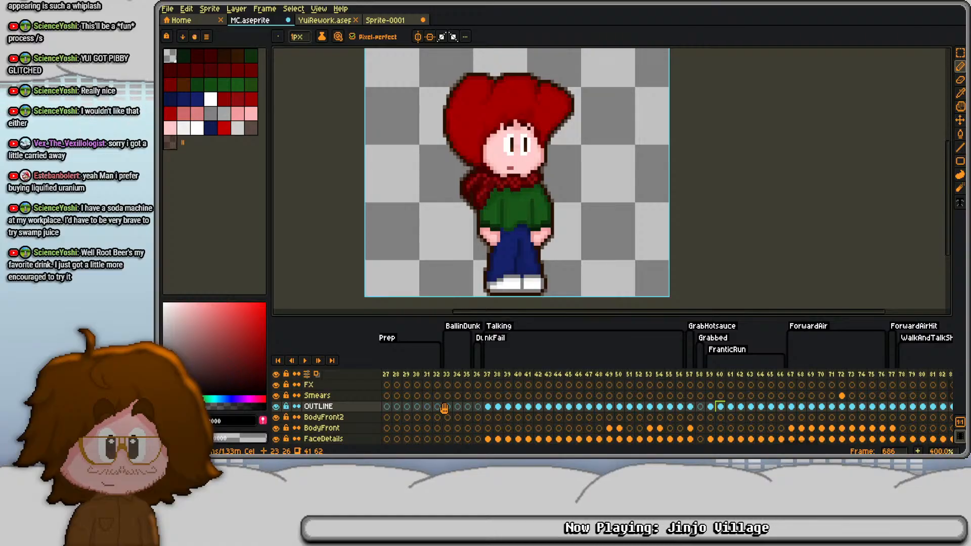
scroll(444, 409, left, 13)
click(635, 407)
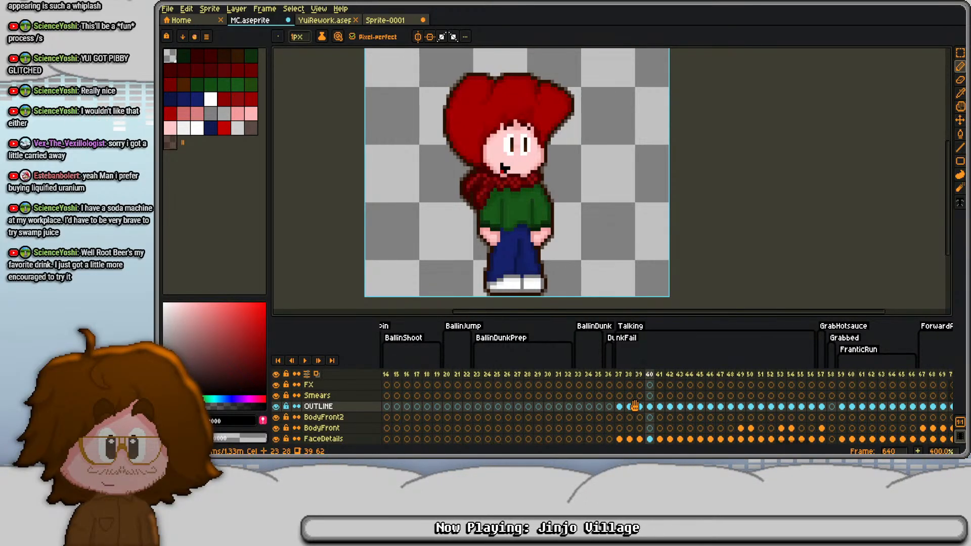
key(Return)
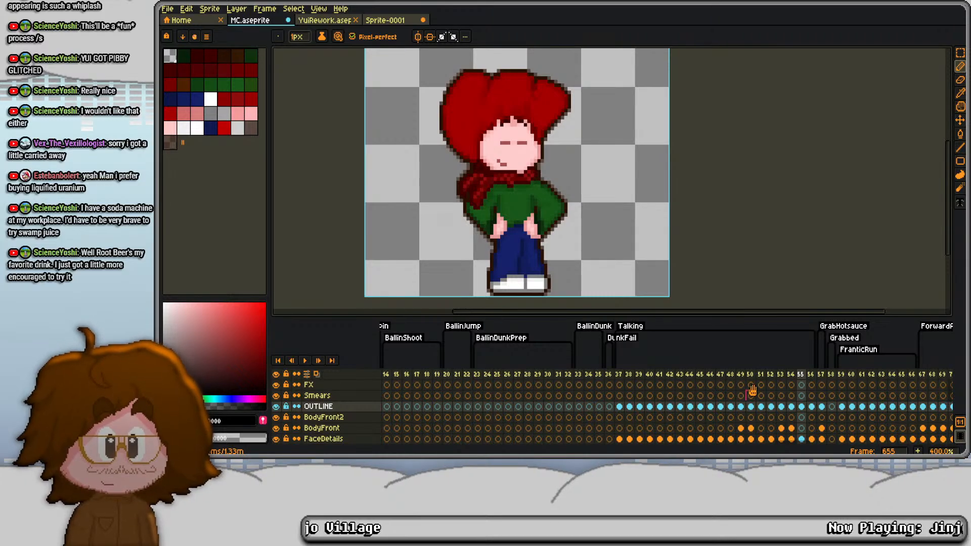
- Copy the closed-eyed face from the FaceDetails cel of Talking frame 655
scroll(753, 391, down, 1)
click(802, 428)
key(s)
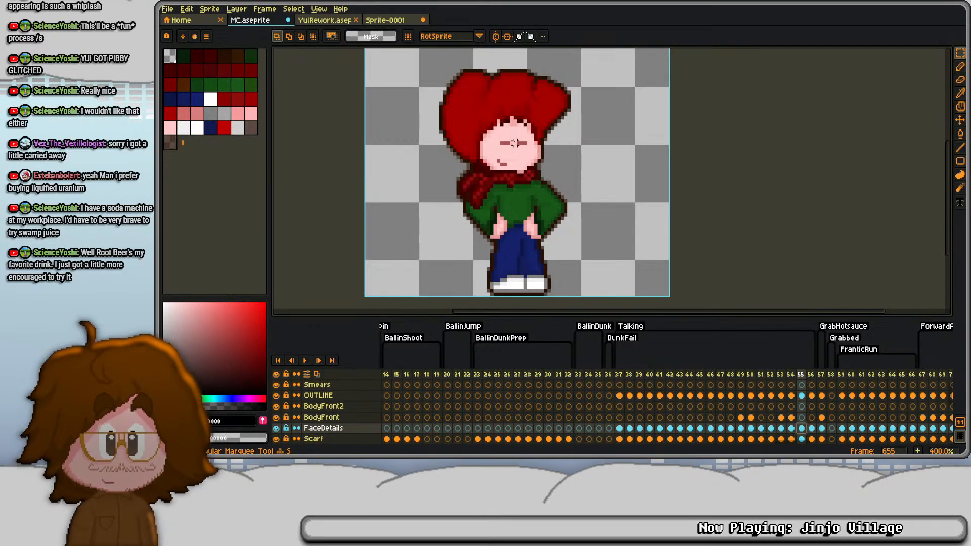
drag(466, 94, 561, 178)
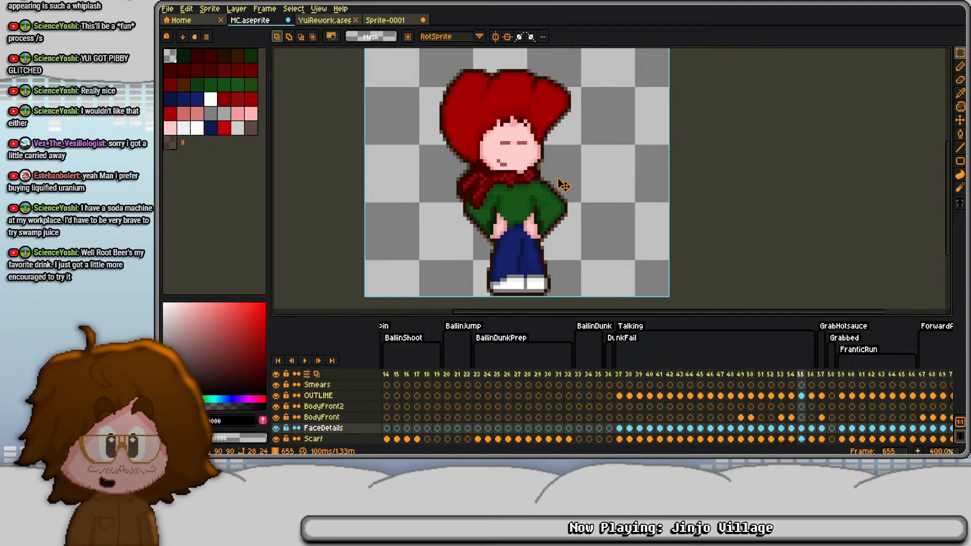
key(ctrl+d)
- Replace the face in LikeItem frame 834's FaceDetails cel with the copied one, nudging it right and down to fit the head
key(End)
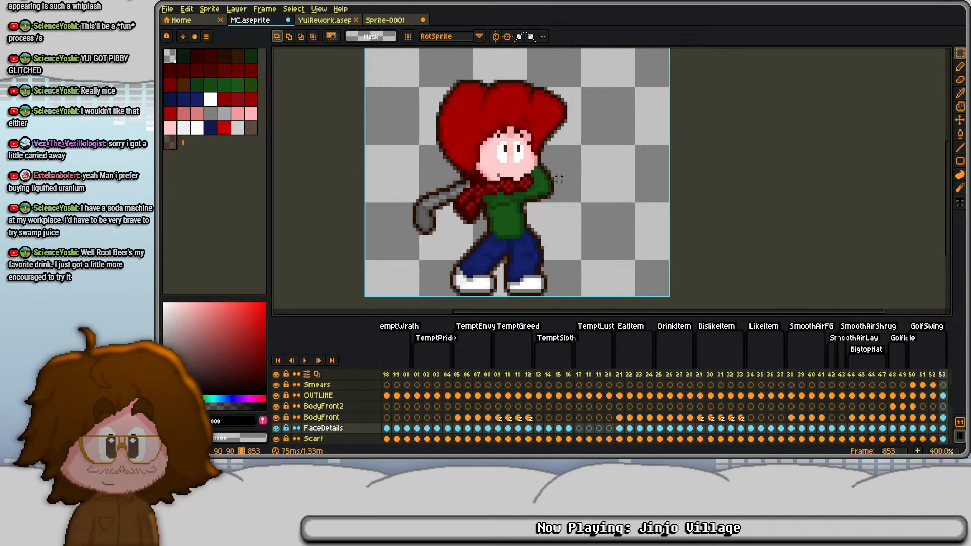
click(750, 429)
key(ctrl+shift+d)
key(Right)
key(Down)
key(Down)
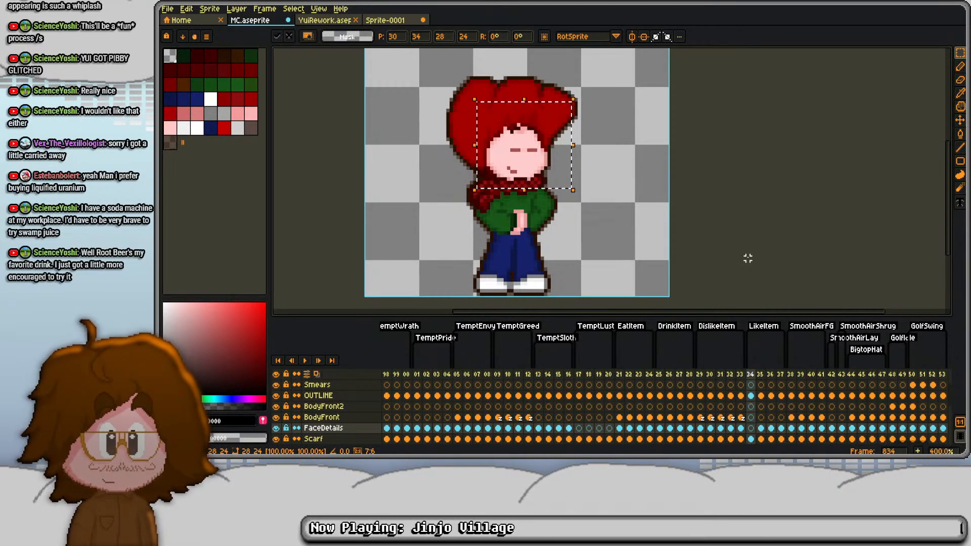
key(ctrl+d)
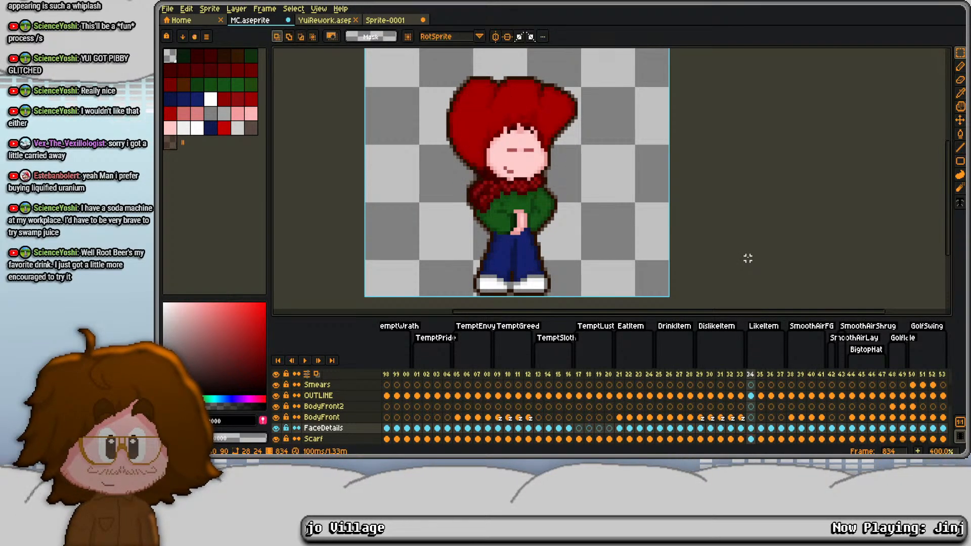
- Compare the new face on frame 834 with the following frames and try pasting the copied face onto frame 835
key(Right)
key(Left)
key(Right)
key(Right)
key(Left)
key(Left)
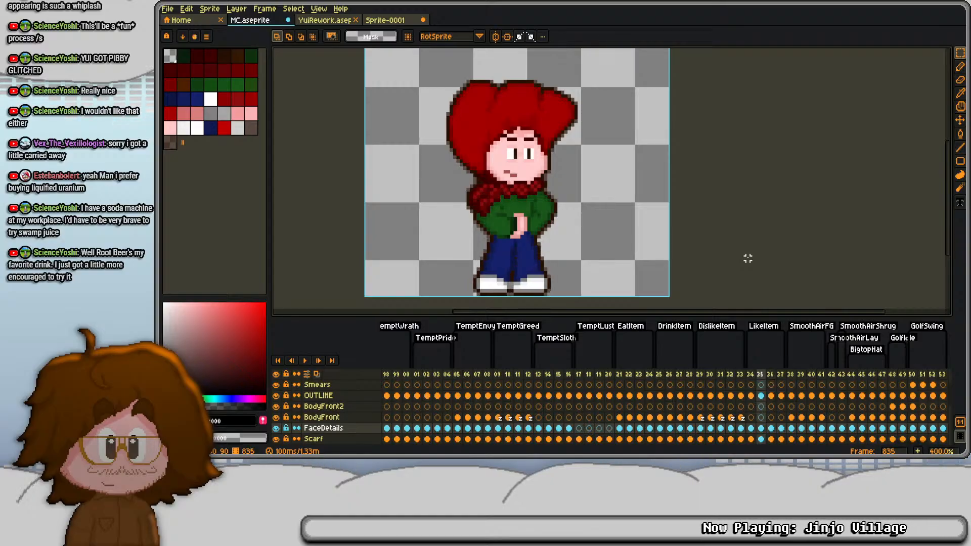
key(Right)
key(Left)
key(Right)
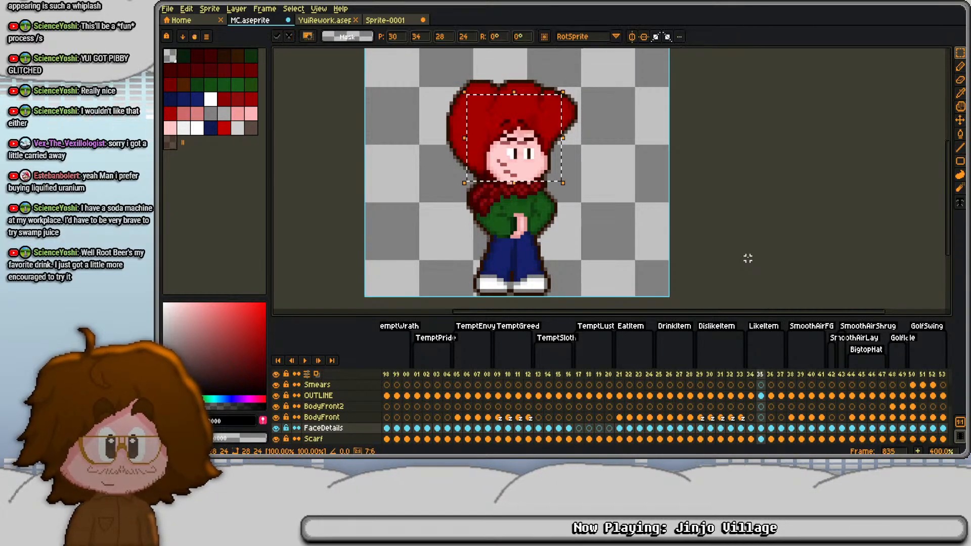
- Copy frame 834's FaceDetails cel over frame 835's and shift the face down one pixel
click(752, 428)
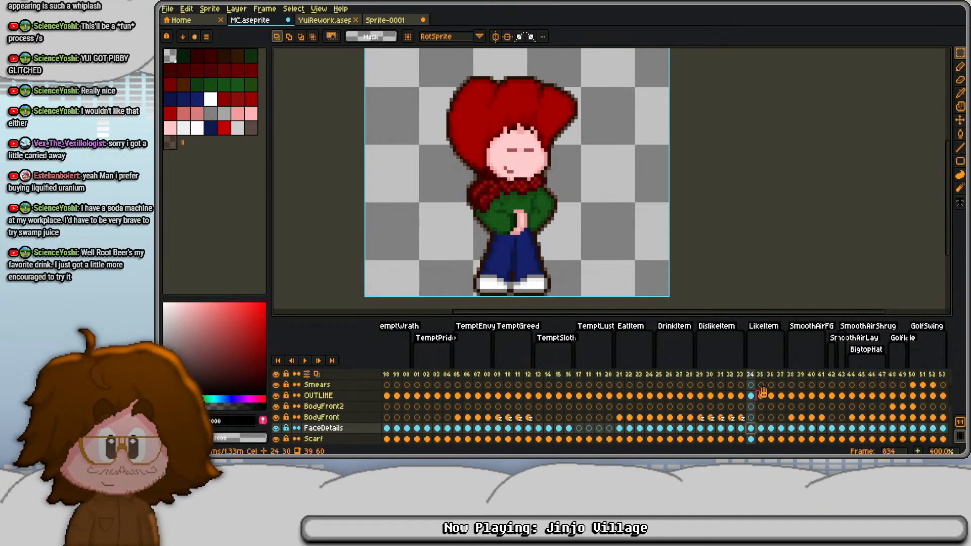
key(ctrl+c)
key(Right)
key(ctrl+v)
key(ctrl+a)
key(Down)
key(ctrl+d)
key(Right)
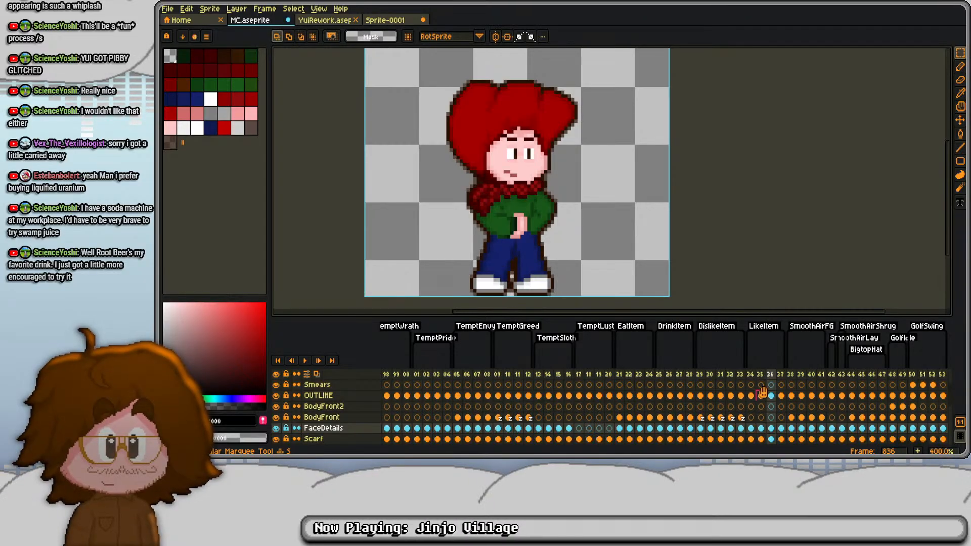
- Paste the closed-eyed face over the FaceDetails cels of frames 836 and 837, shifting frame 836's down one pixel, and compare them
key(ctrl+v)
key(ctrl+a)
key(Down)
key(ctrl+d)
key(Right)
key(ctrl+v)
key(Left)
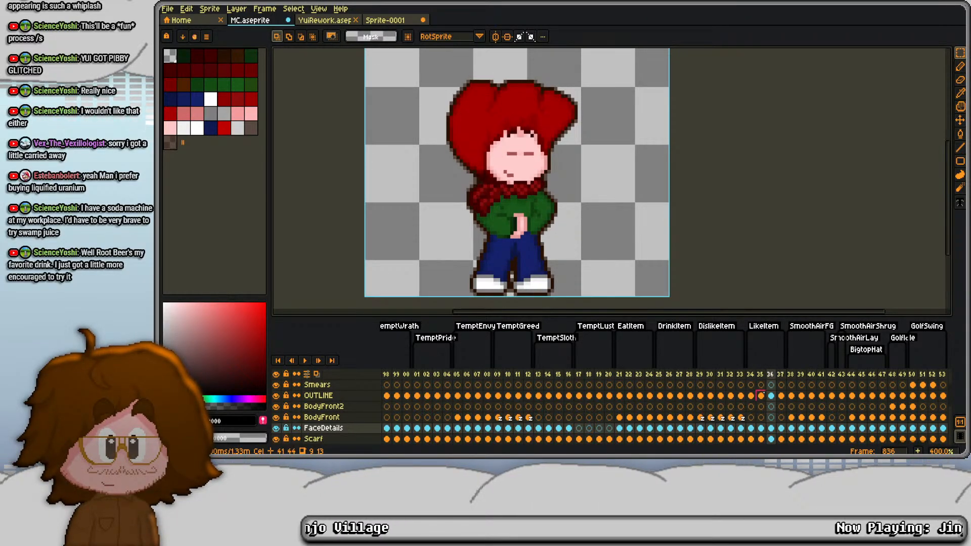
key(Right)
key(Left)
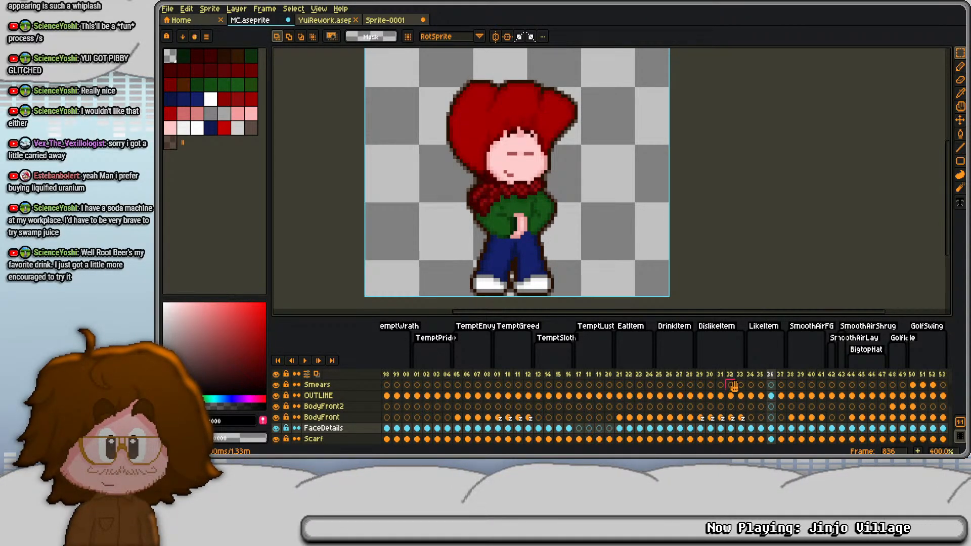
click(771, 396)
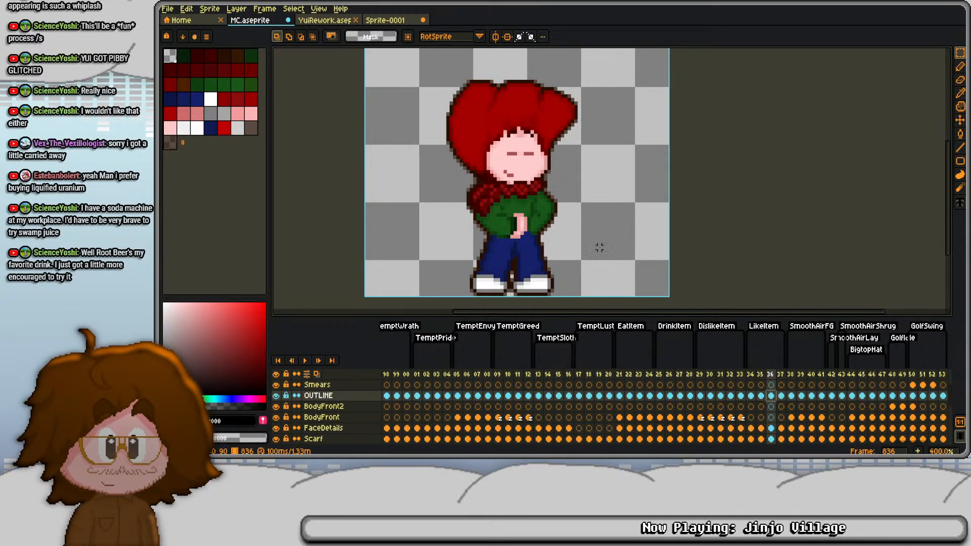
- Check on frame 835 which layer holds the hands by briefly hiding Body, and select its Body cel
click(760, 429)
scroll(744, 399, down, 2)
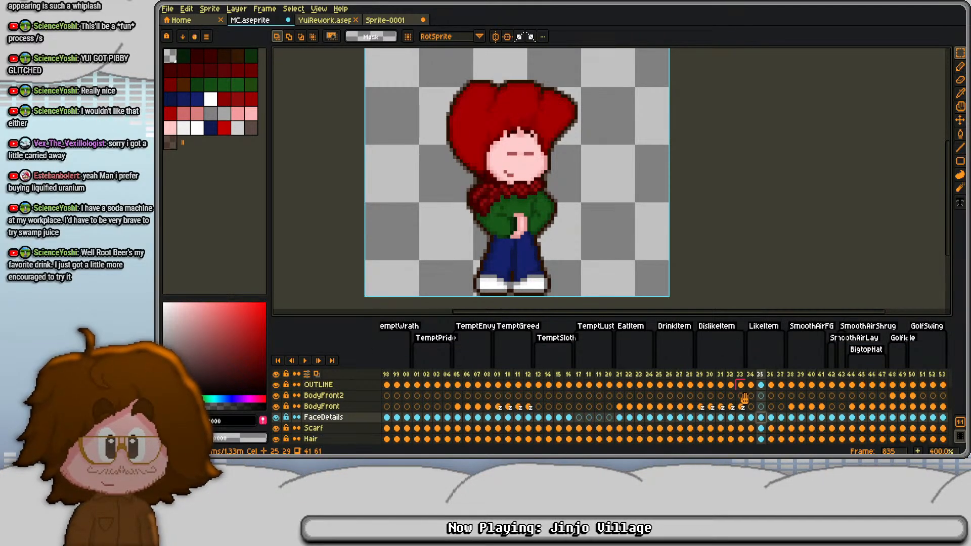
click(760, 429)
scroll(761, 428, down, 1)
click(276, 428)
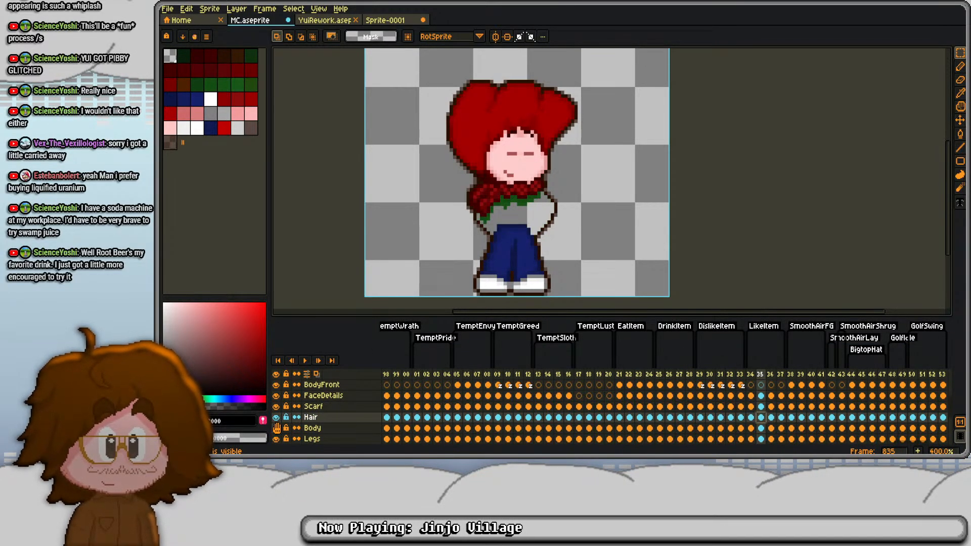
click(276, 428)
click(761, 428)
scroll(552, 255, up, 4)
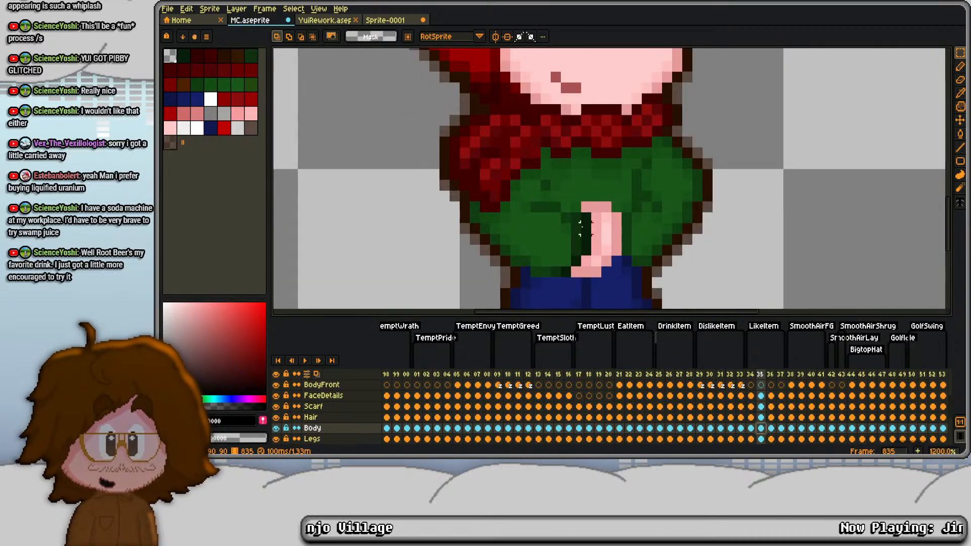
- Shift the clasped hands in frame 835's Body cel one pixel to the left
drag(559, 189, 624, 300)
key(Left)
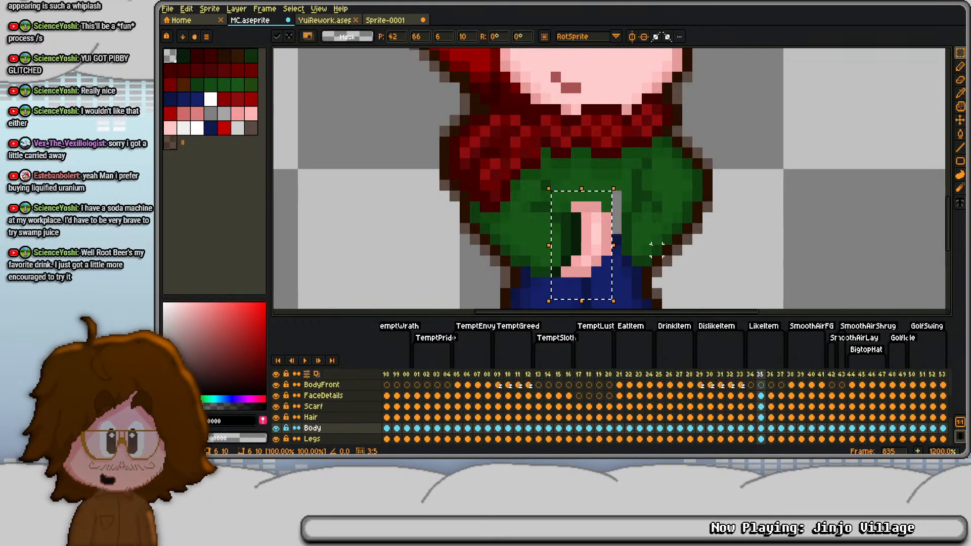
key(Right)
key(ctrl+z)
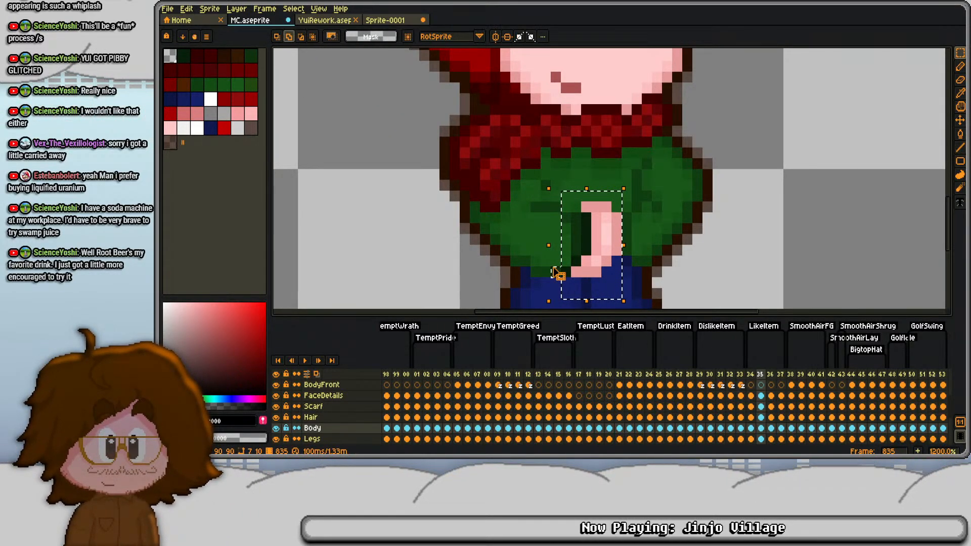
key(Left)
key(ctrl+d)
- Fill the gap beside the shifted hands in frame 835's Body cel with greens sampled from the sweater
key(b)
key(d)
click(604, 187)
key(b)
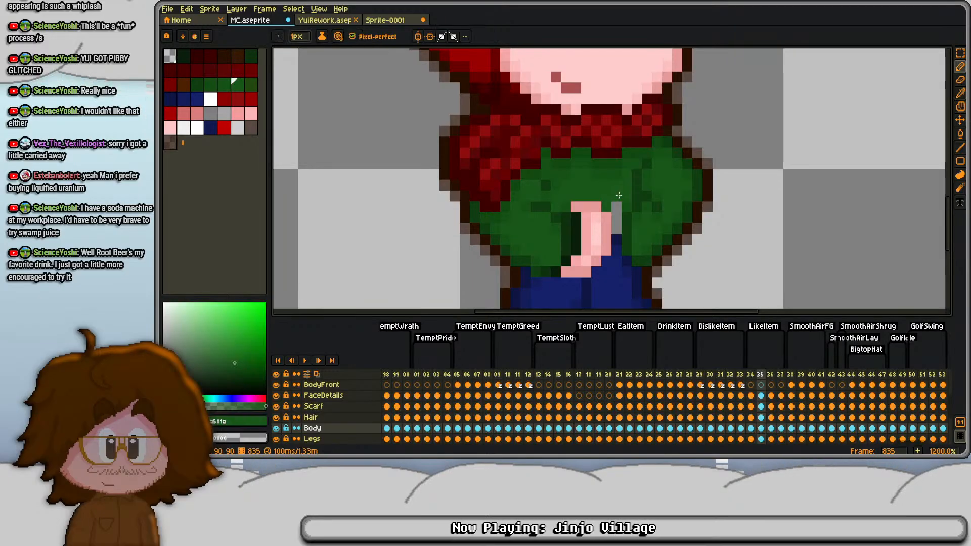
key(d)
drag(616, 196, 621, 253)
click(625, 234)
key(b)
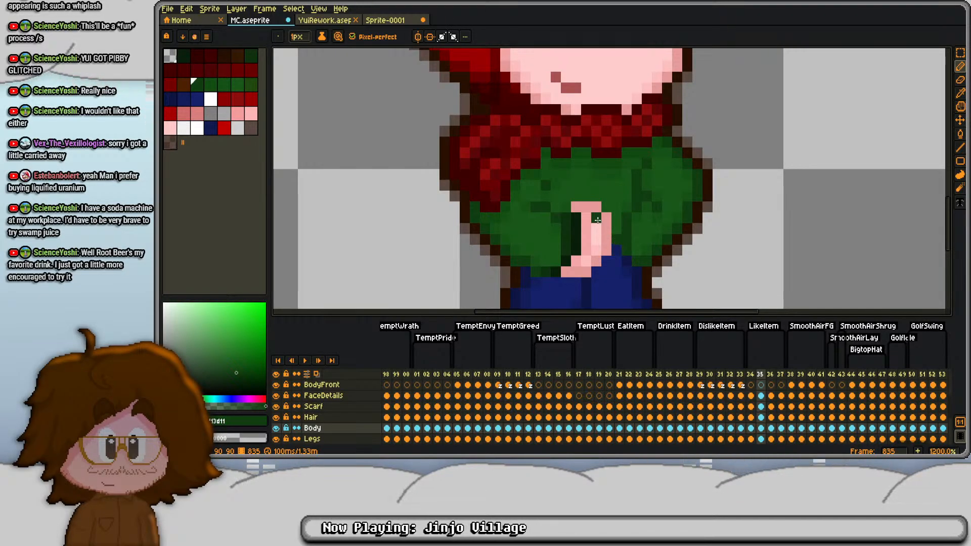
- Replace frame 836's Body cel with a copy of frame 835's edited Body cel
click(772, 429)
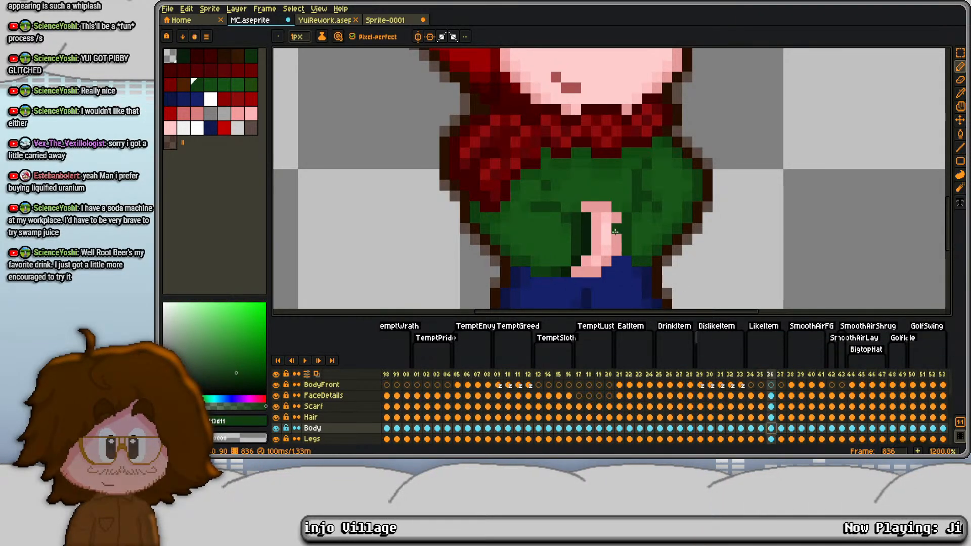
key(m)
click(760, 428)
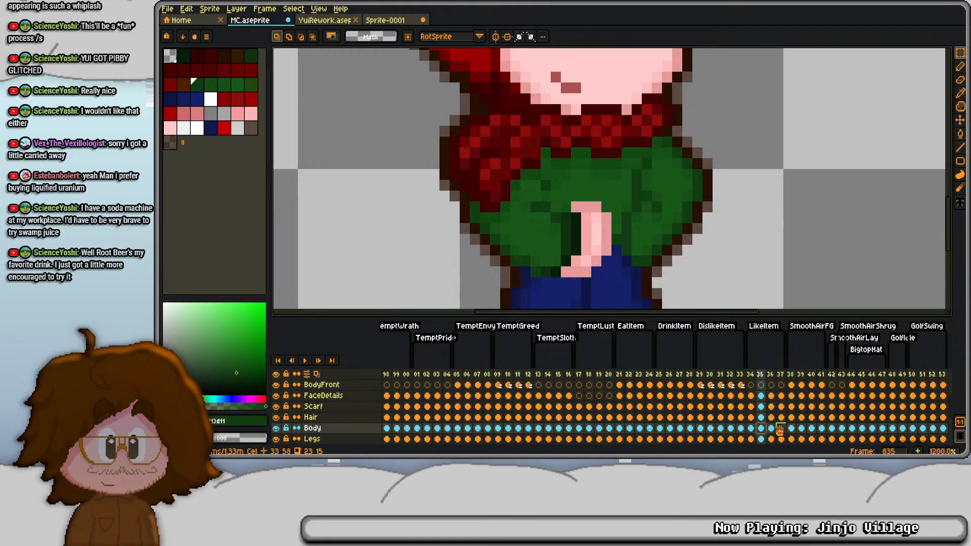
click(776, 428)
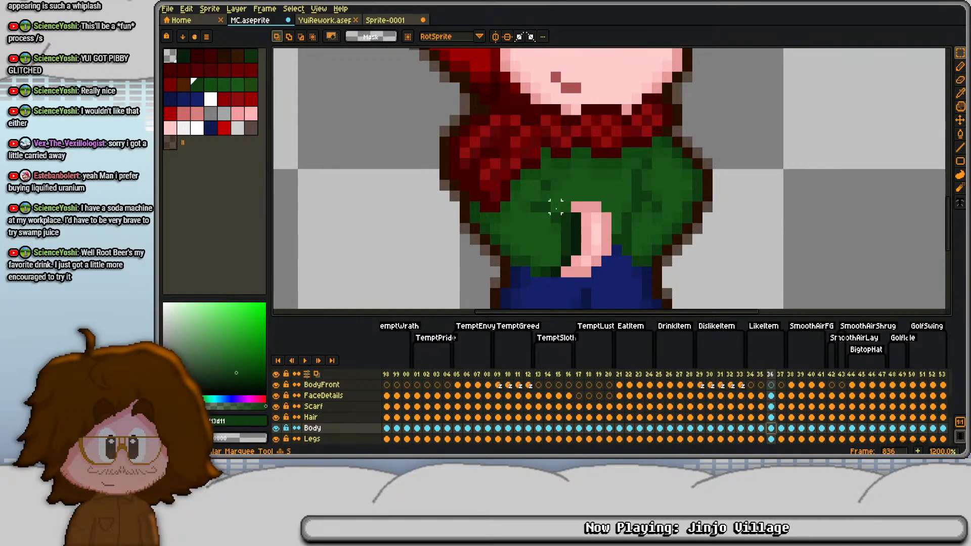
- Raise the clasped hands and the sleeve's lower edge one pixel in frame 836's Body cel, tidying the leftover edge pixels
drag(555, 206, 616, 293)
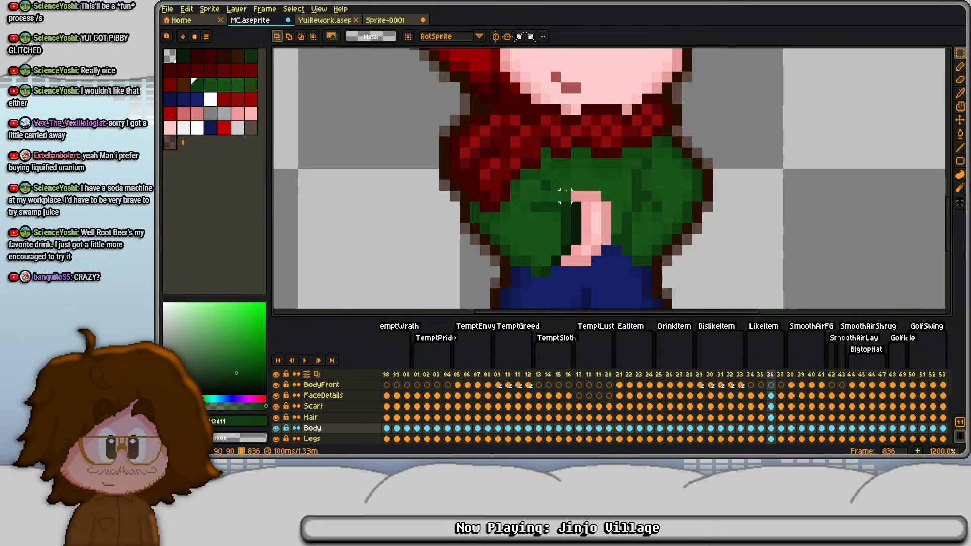
key(b)
key(m)
drag(536, 271, 546, 274)
key(Up)
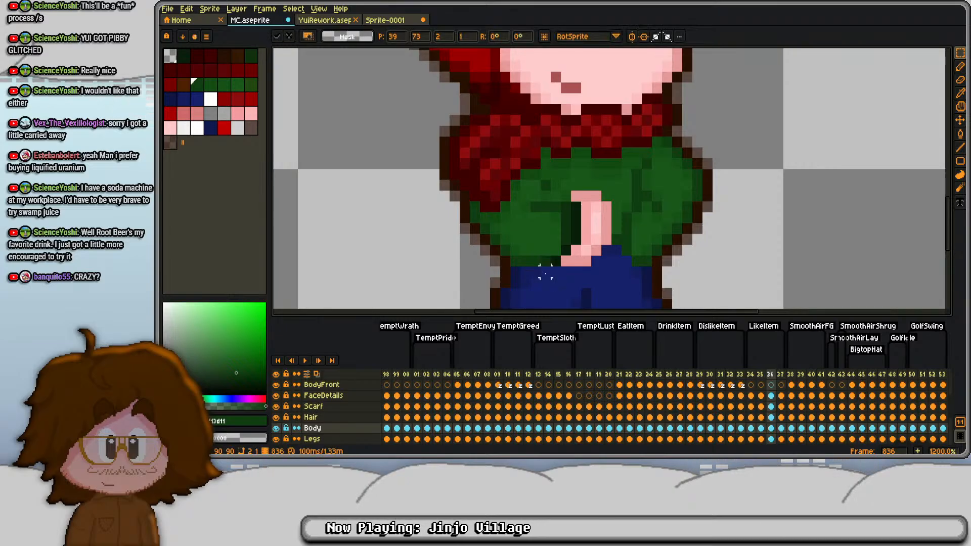
key(ctrl+d)
key(b)
alt+click(526, 261)
key(e)
click(516, 261)
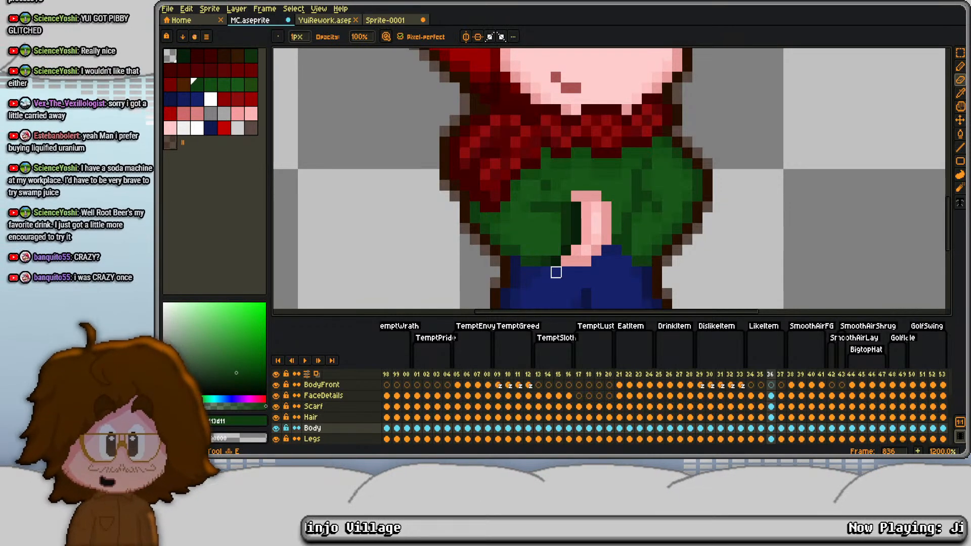
- Retouch the fold on the left sleeve in frame 836's Body cel with sampled greens #155115 and #113d11
key(b)
alt+click(510, 233)
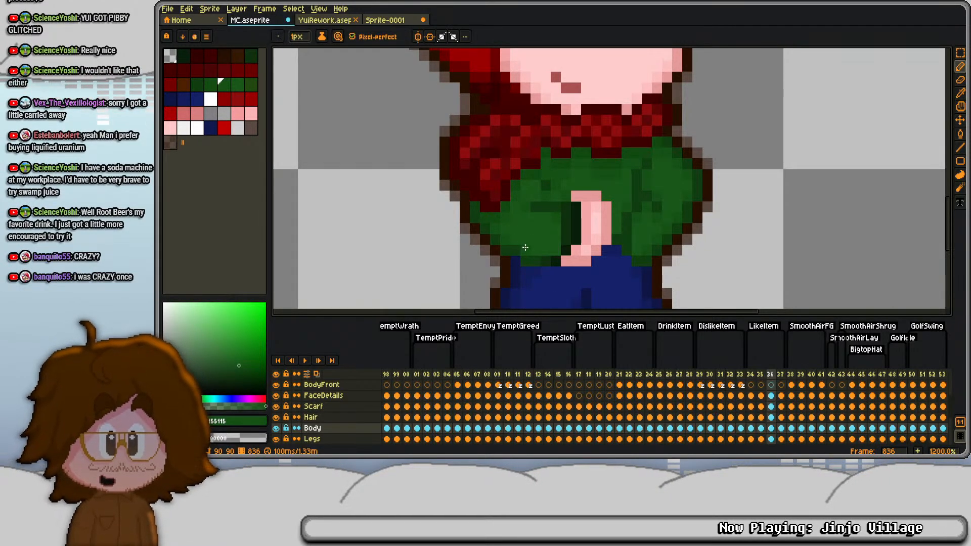
alt+click(552, 186)
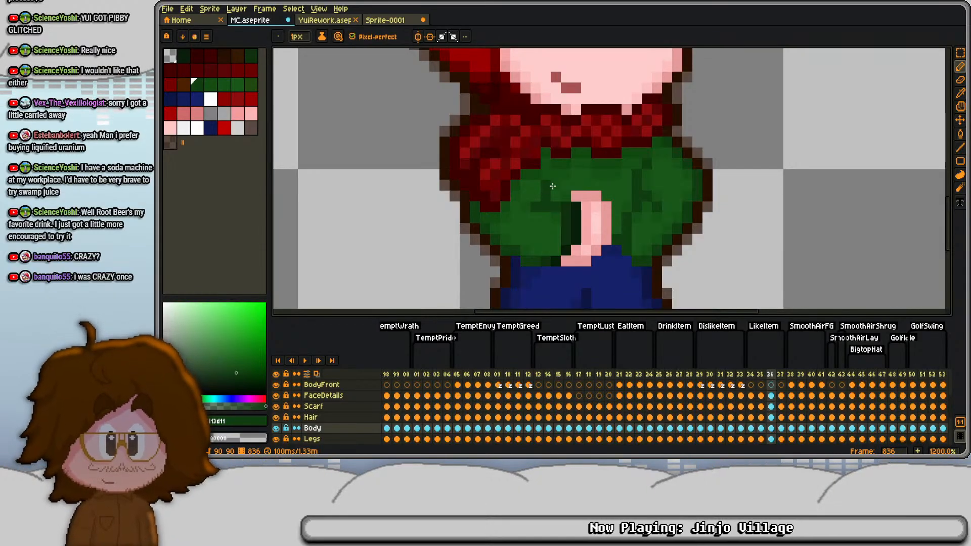
alt+click(551, 172)
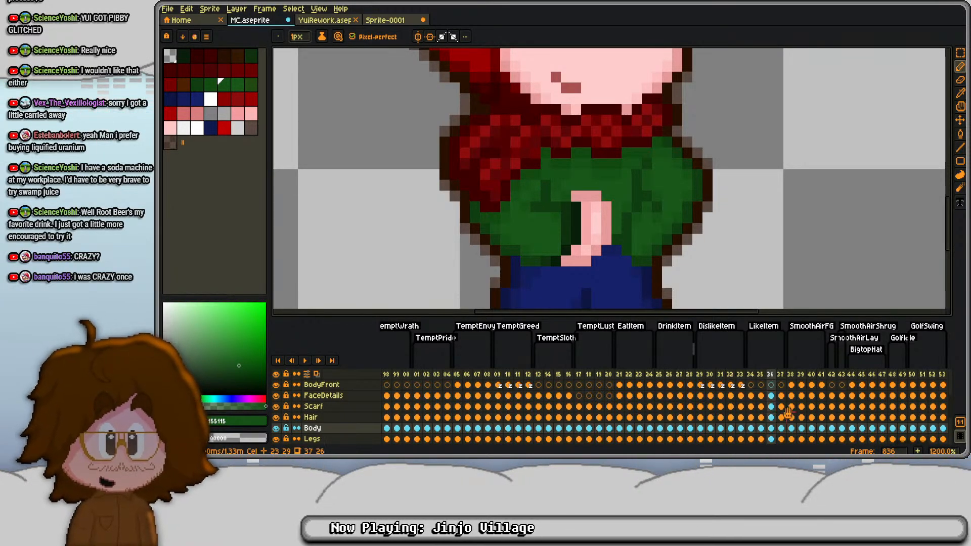
- Raise the hands and the adjoining lower sleeve edge one pixel in frame 837's Body cel
click(785, 429)
key(m)
drag(560, 190, 617, 262)
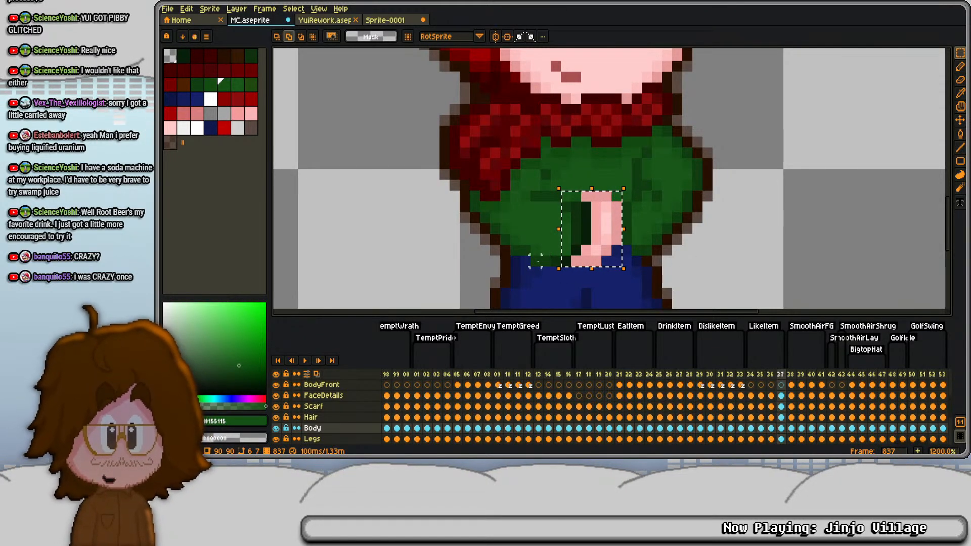
drag(535, 261, 574, 261)
key(ctrl+d)
key(b)
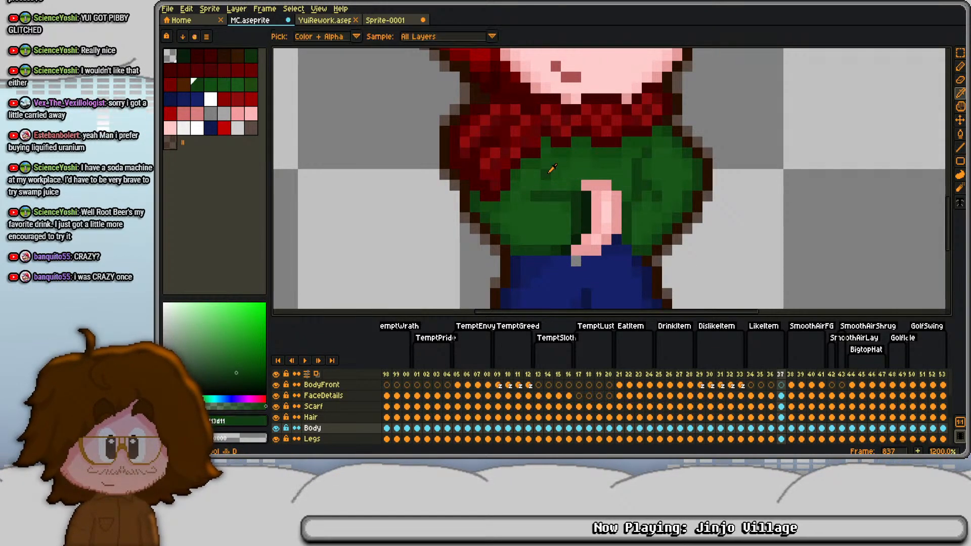
- Play back the LikeItem animation from frame 834 to review the hand movement at full-figure view
key(Left)
key(Left)
key(Left)
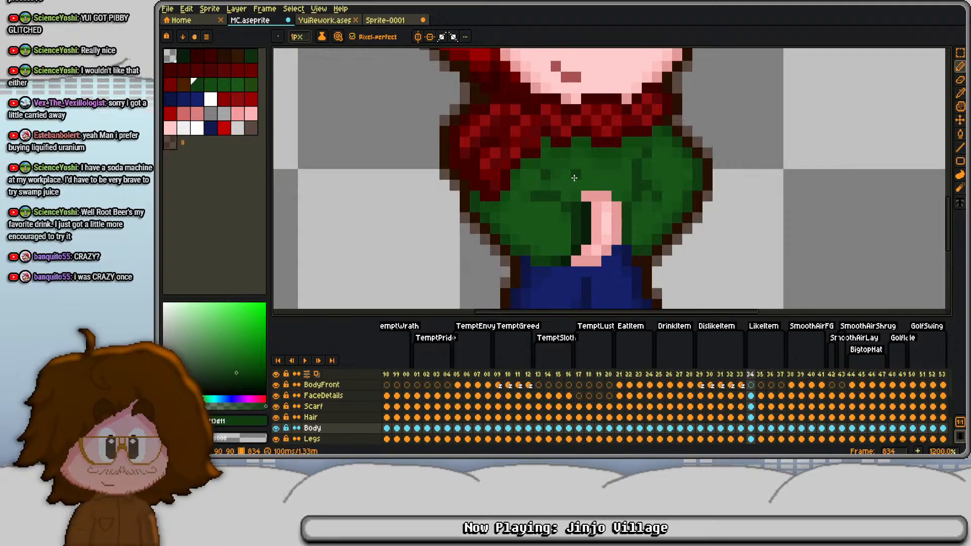
scroll(546, 182, down, 4)
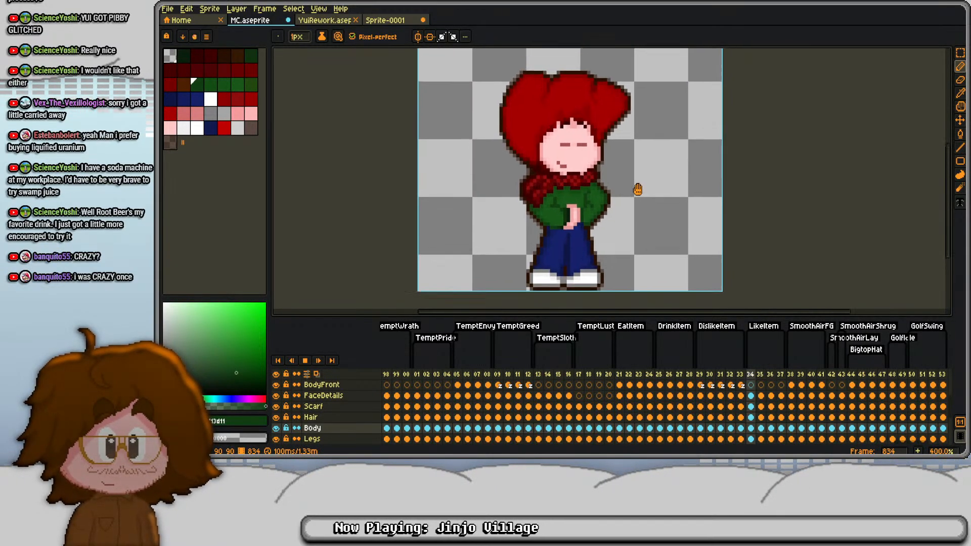
key(Return)
drag(592, 197, 598, 211)
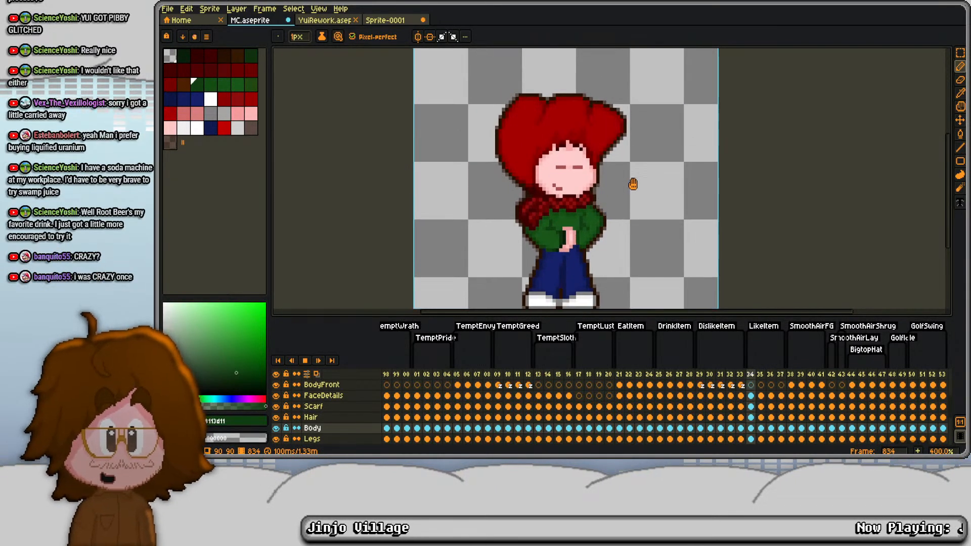
key(Return)
key(Left)
key(Right)
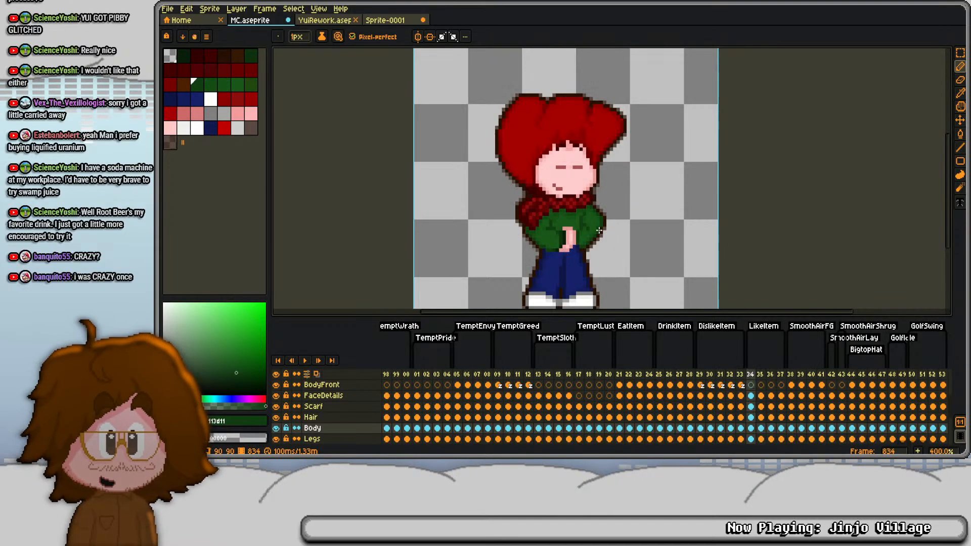
- Delete the OUTLINE cels of frames 834 to 837
scroll(571, 257, up, 5)
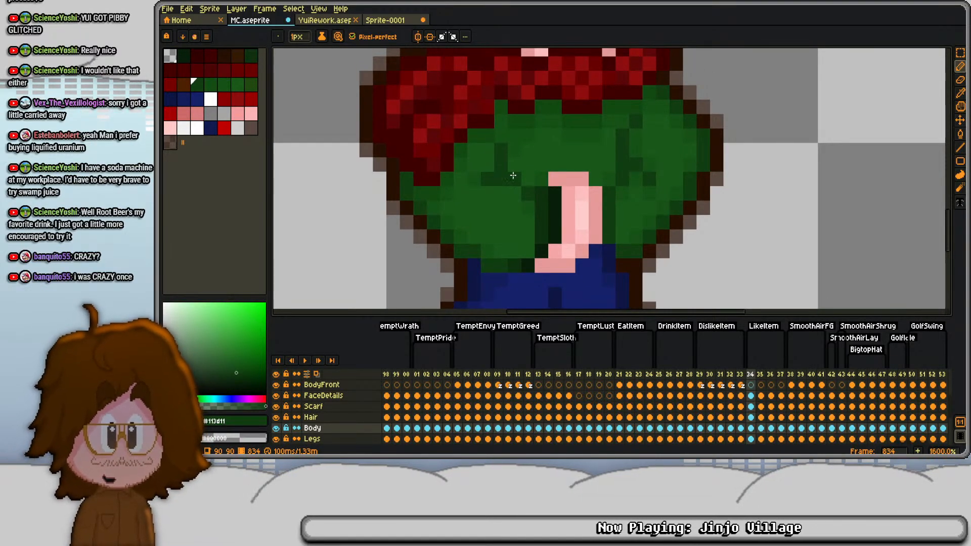
key(m)
scroll(501, 165, down, 2)
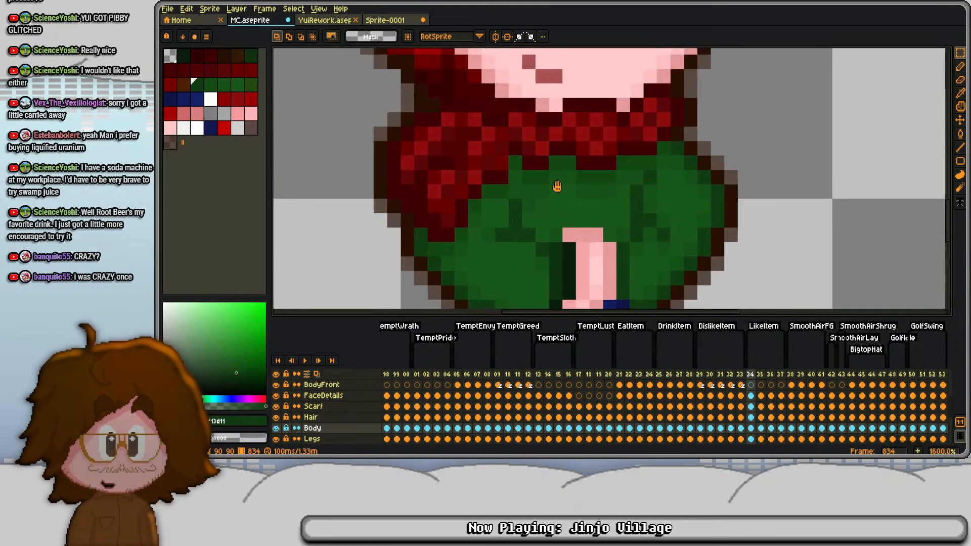
scroll(746, 409, up, 4)
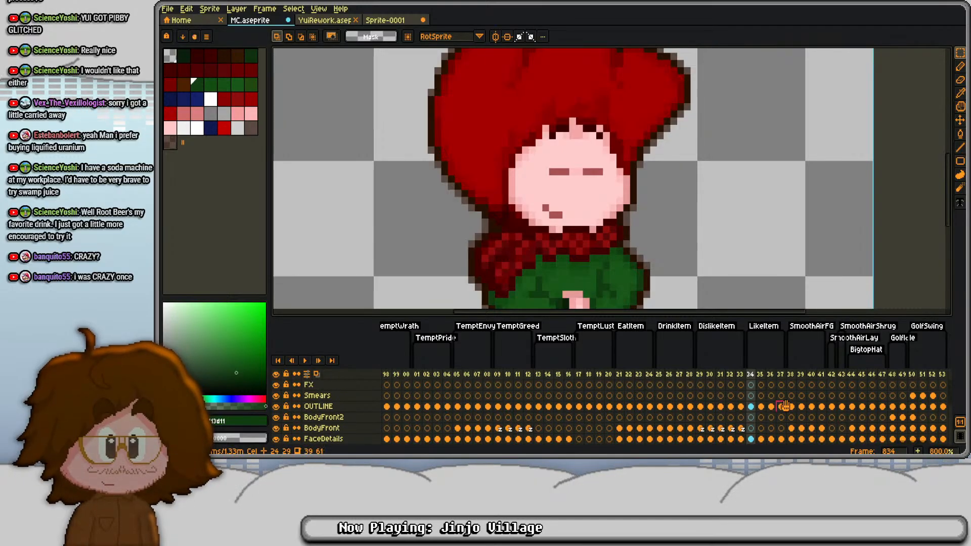
drag(751, 407, 781, 407)
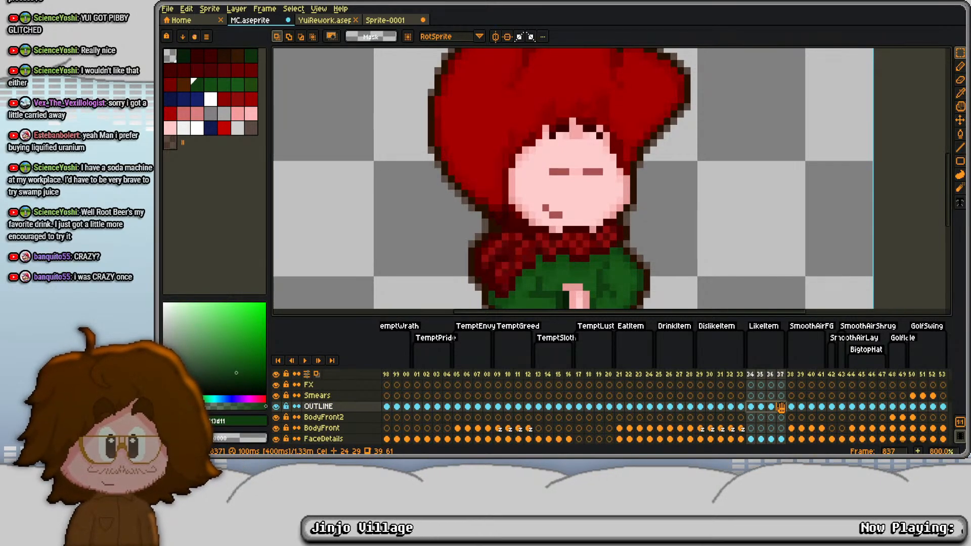
key(Delete)
- Shift the Hair, Face and HairBack cels of frames 834 to 837 together, one pixel left and one pixel up
scroll(768, 408, down, 2)
click(752, 419)
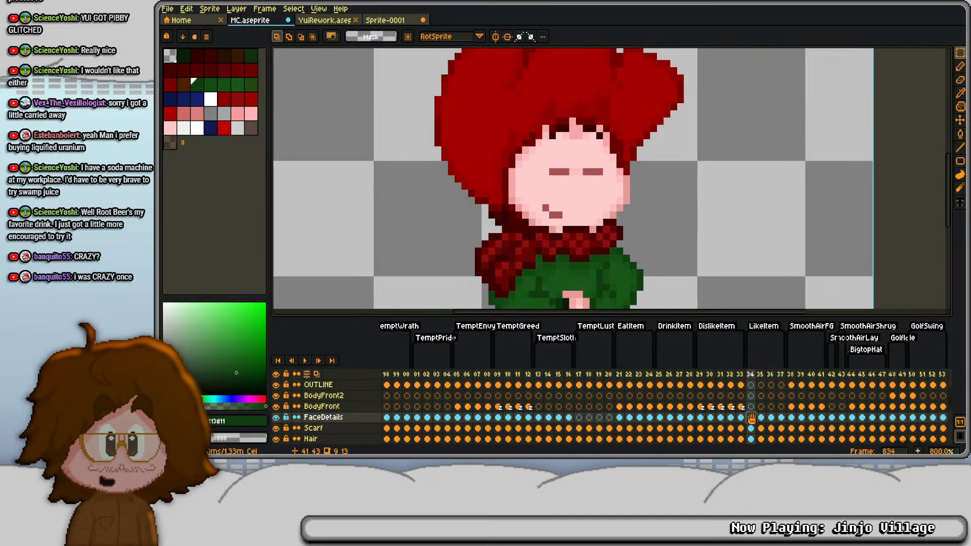
scroll(751, 418, down, 1)
drag(751, 429, 781, 429)
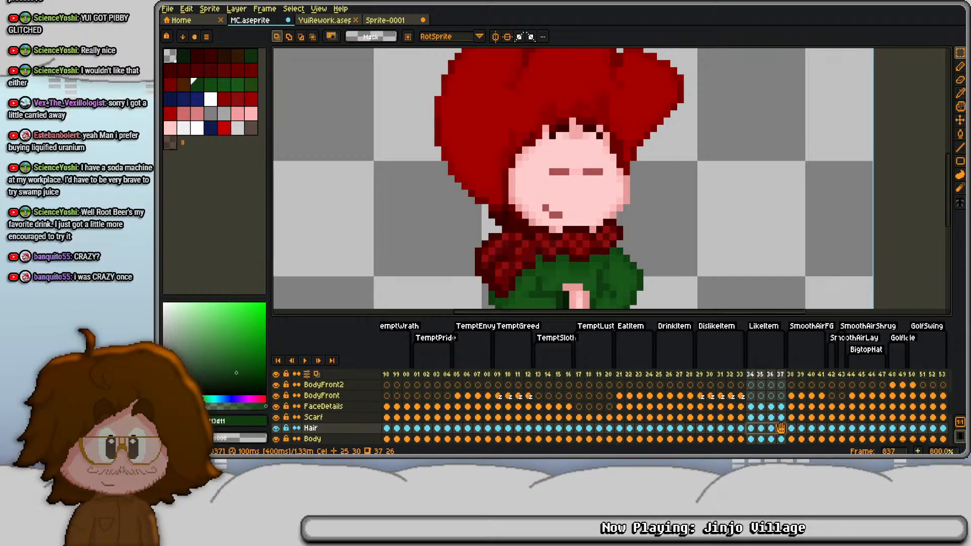
scroll(780, 429, down, 3)
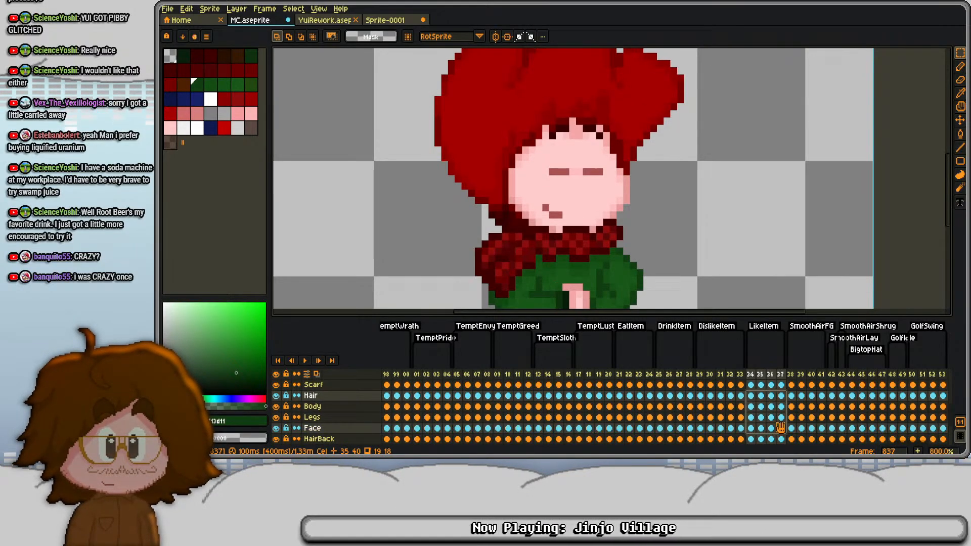
scroll(754, 429, down, 1)
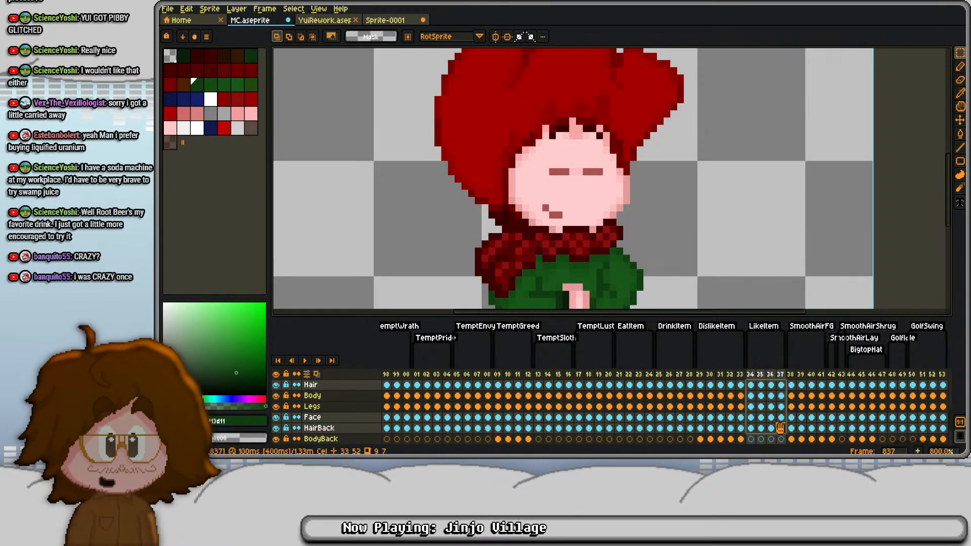
key(Up)
key(Up)
key(Up)
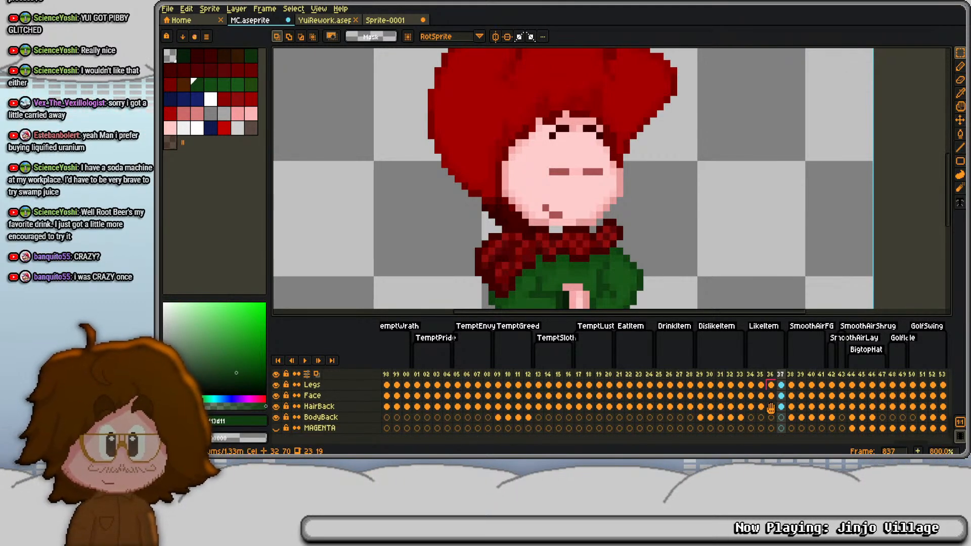
- Shift the Scarf cels of frames 834 to 837 one pixel left and one pixel up
drag(782, 395, 750, 396)
scroll(540, 143, down, 2)
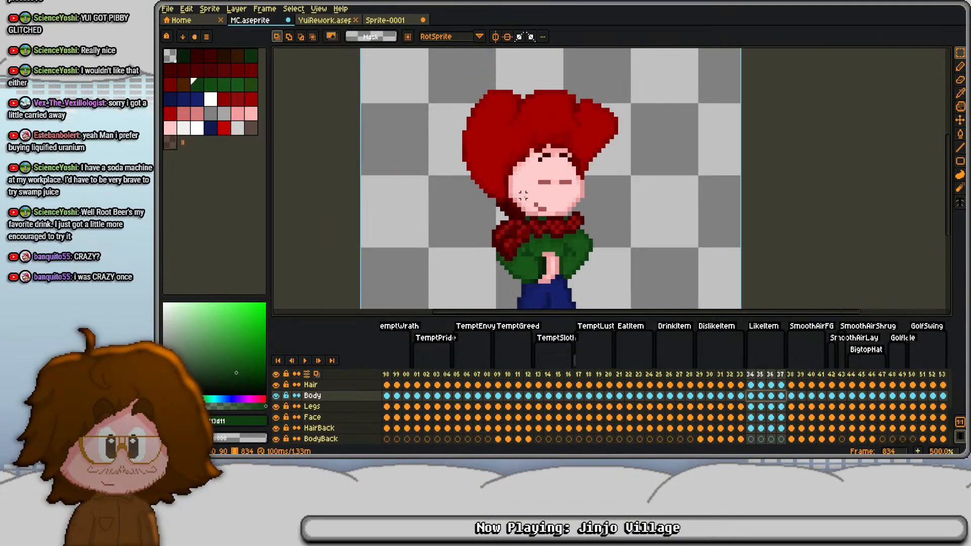
scroll(751, 398, up, 2)
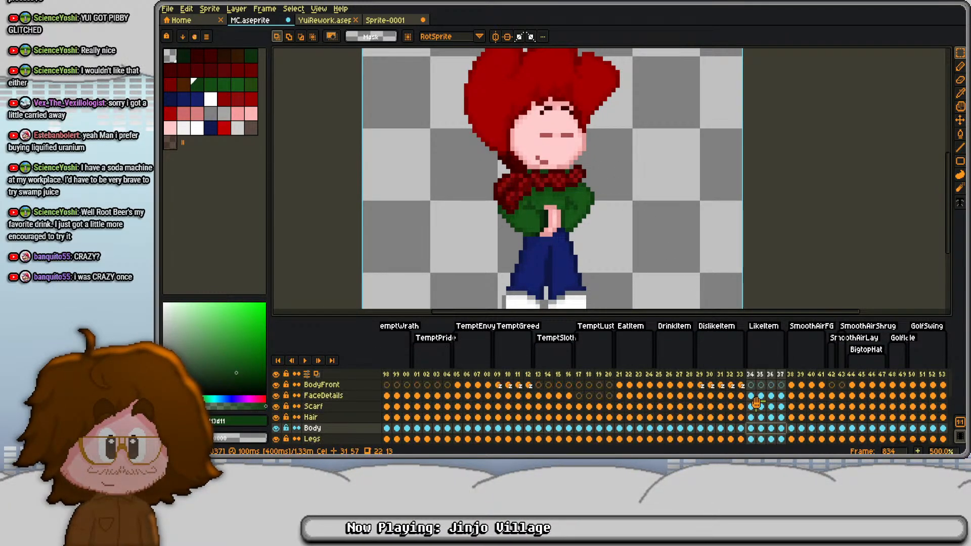
click(751, 396)
scroll(753, 407, up, 3)
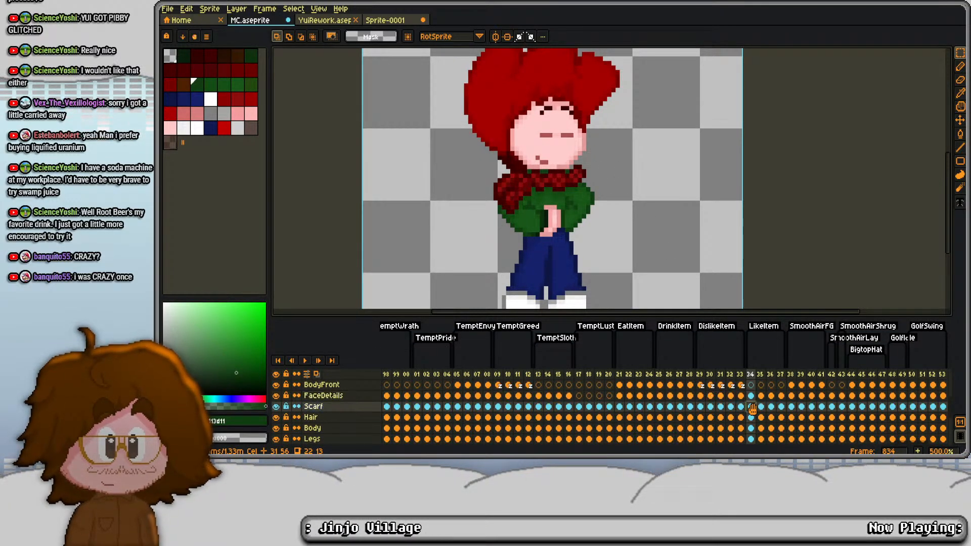
scroll(758, 408, down, 2)
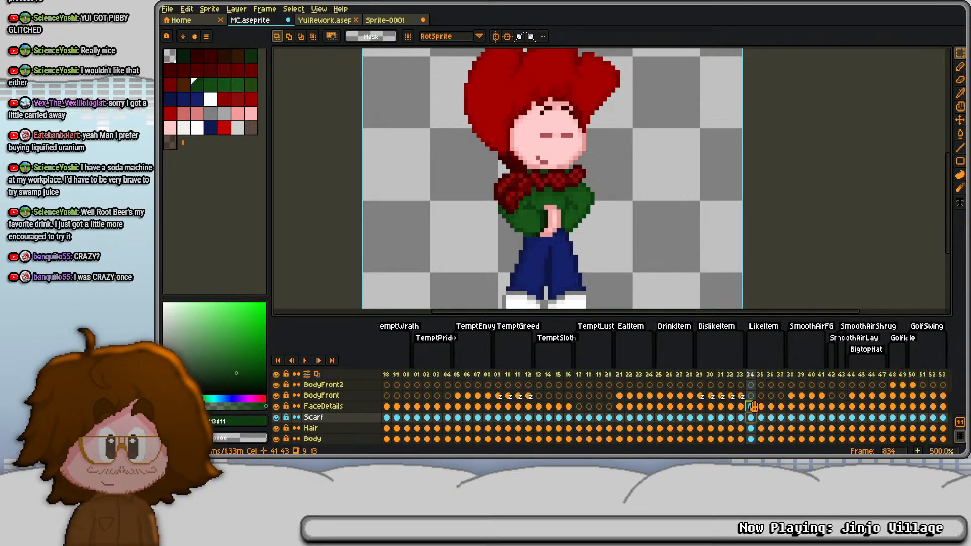
click(752, 407)
drag(751, 418, 784, 419)
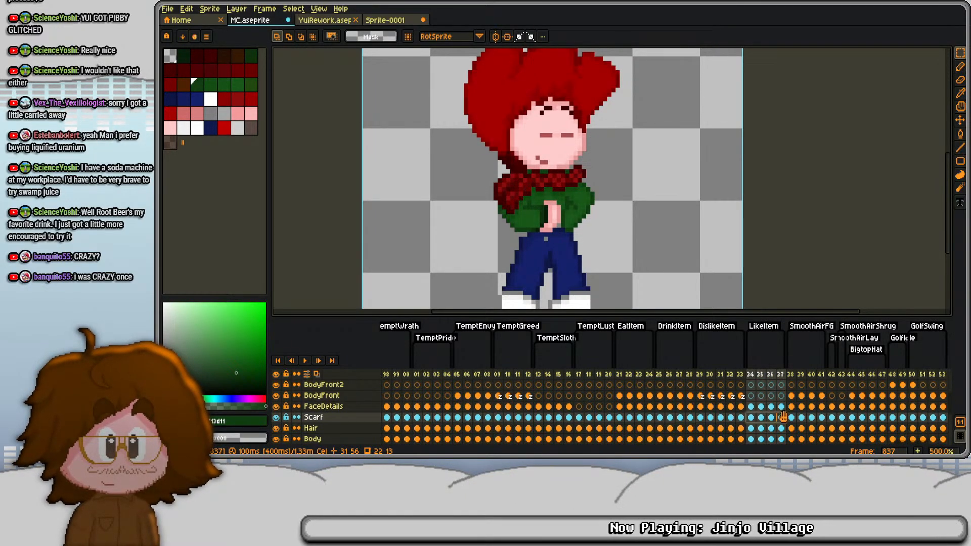
key(ctrl+a)
key(Left)
key(Up)
key(ctrl+d)
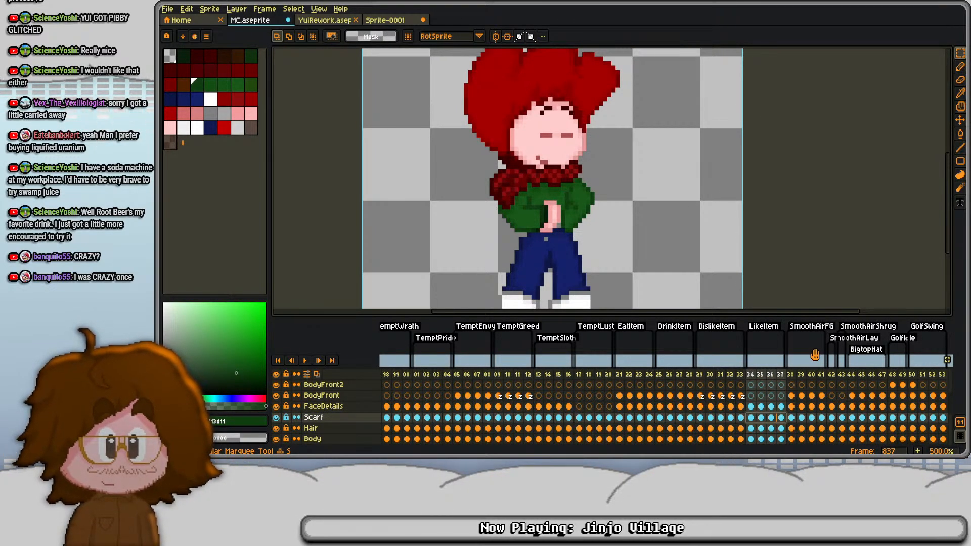
- Reshape the left waist edge of the pants in frame 837's Legs cel and fill its transparent gap with sampled blues
scroll(761, 412, down, 5)
click(760, 417)
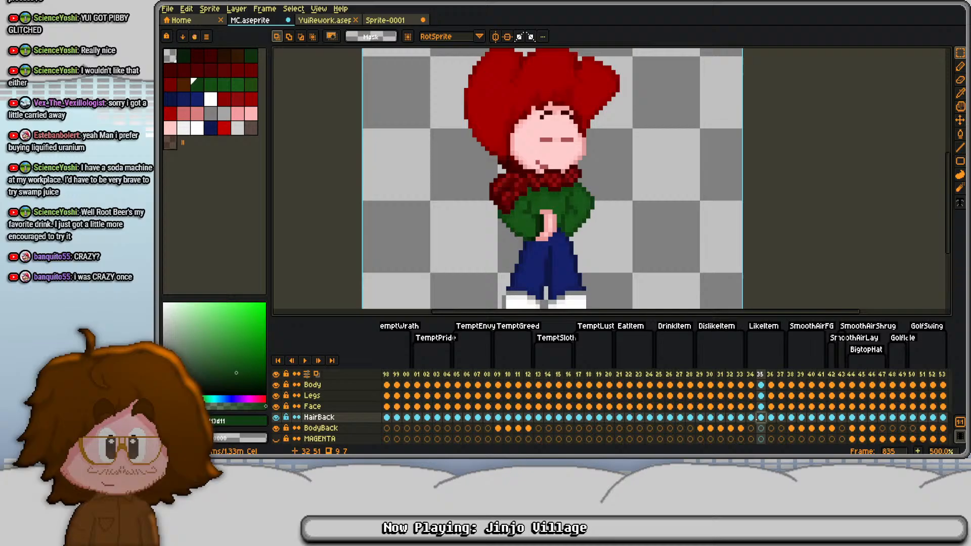
click(760, 396)
scroll(760, 399, up, 1)
scroll(572, 250, up, 4)
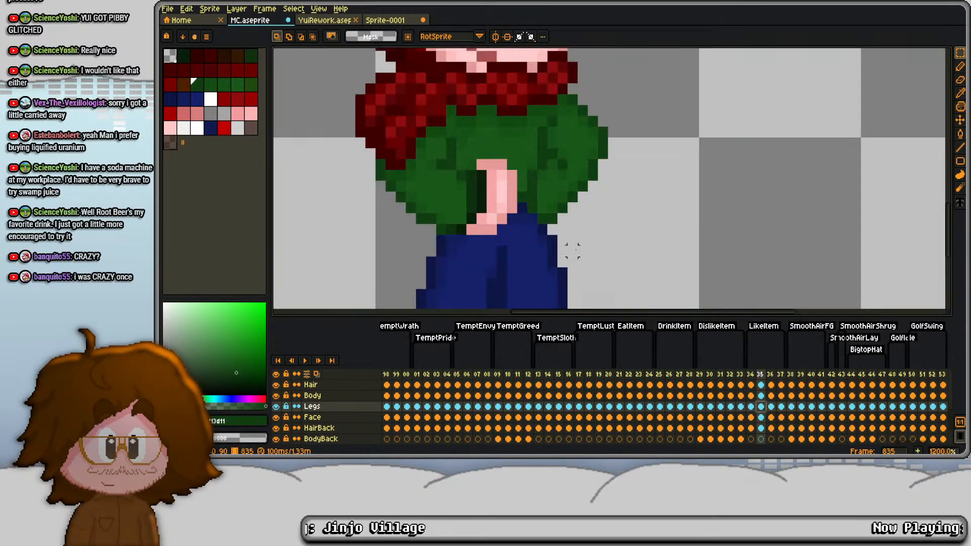
key(Right)
key(Right)
key(b)
alt+click(454, 223)
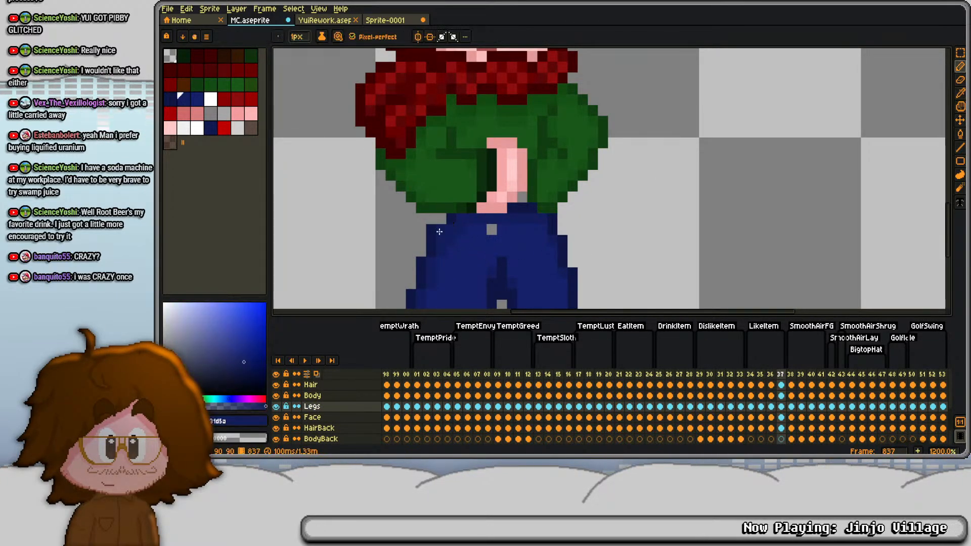
key(e)
click(431, 230)
key(b)
alt+click(432, 238)
click(438, 230)
drag(437, 230, 450, 192)
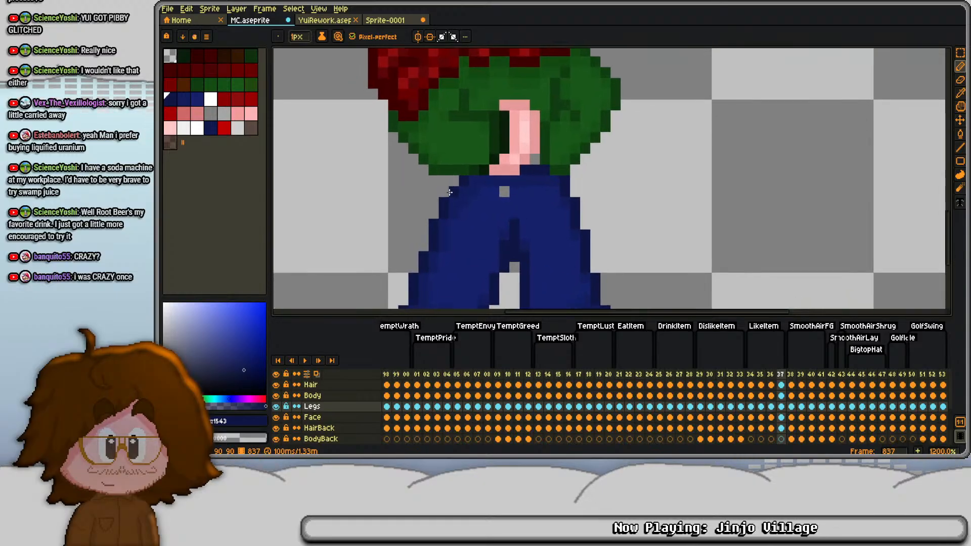
alt+right_click(486, 195)
- Erase the protruding corner pixel at the pants' left waist in frame 836's Legs cel and compare it with the neighbouring frames
key(Left)
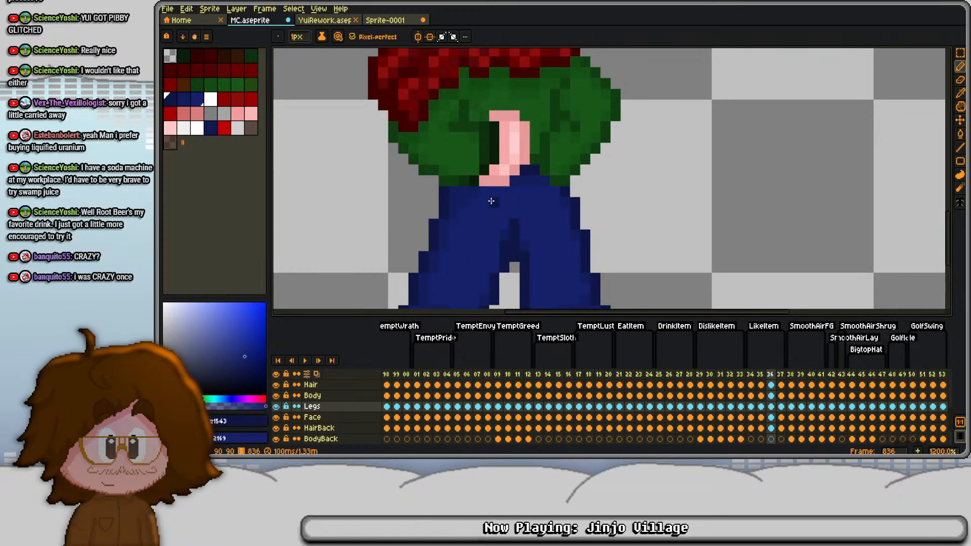
key(e)
click(444, 191)
scroll(477, 169, down, 2)
key(Right)
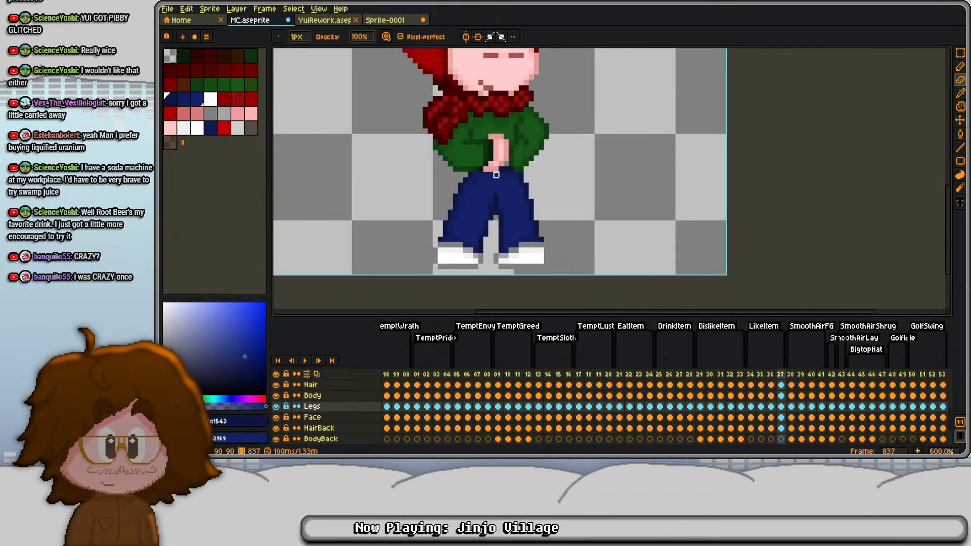
key(Right)
key(Left)
key(Left)
key(Left)
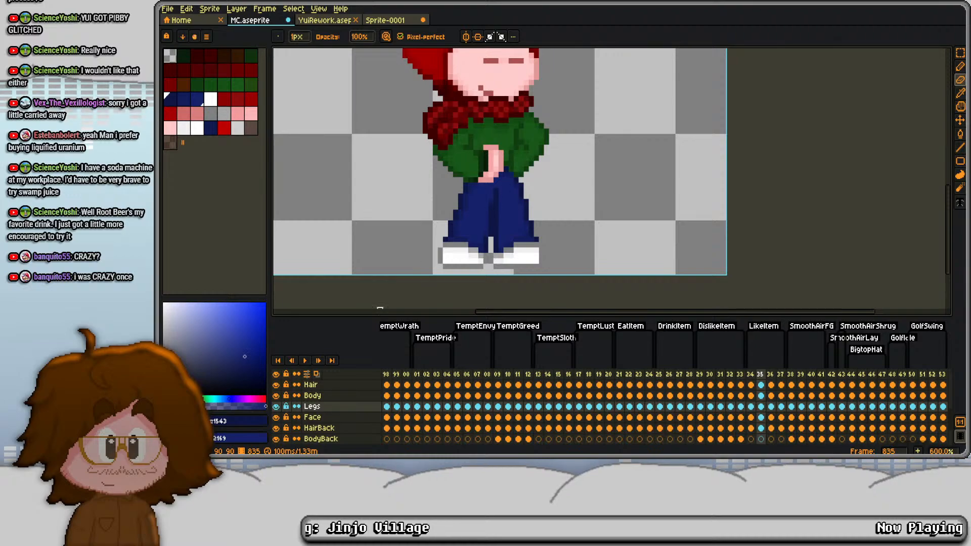
- Hide the Body layer and go to frame 837 to expose the full pants on the Legs layer
click(277, 395)
key(Right)
key(Right)
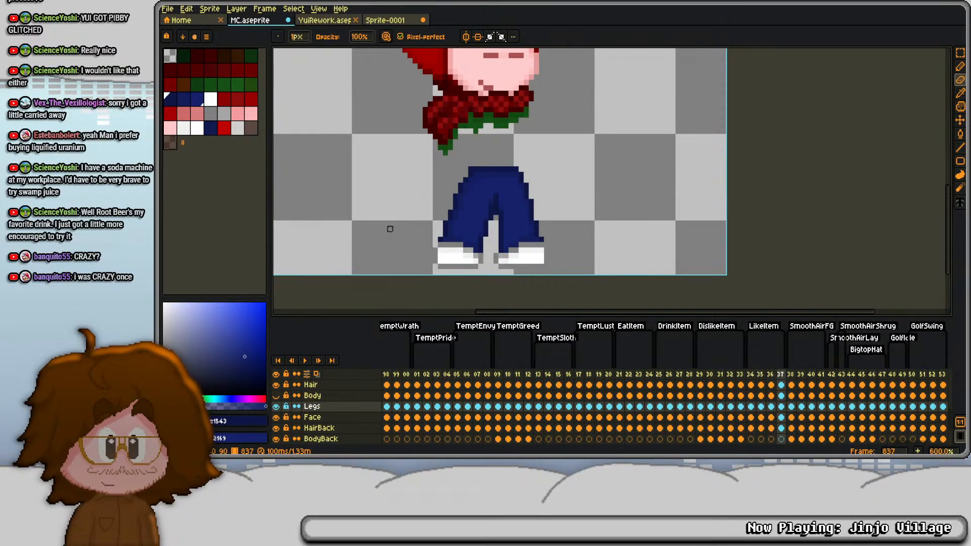
- Show the Body layer again and compare how the hands and sweater meet the waist in frames 837, 836 and 835
click(275, 395)
scroll(537, 185, up, 4)
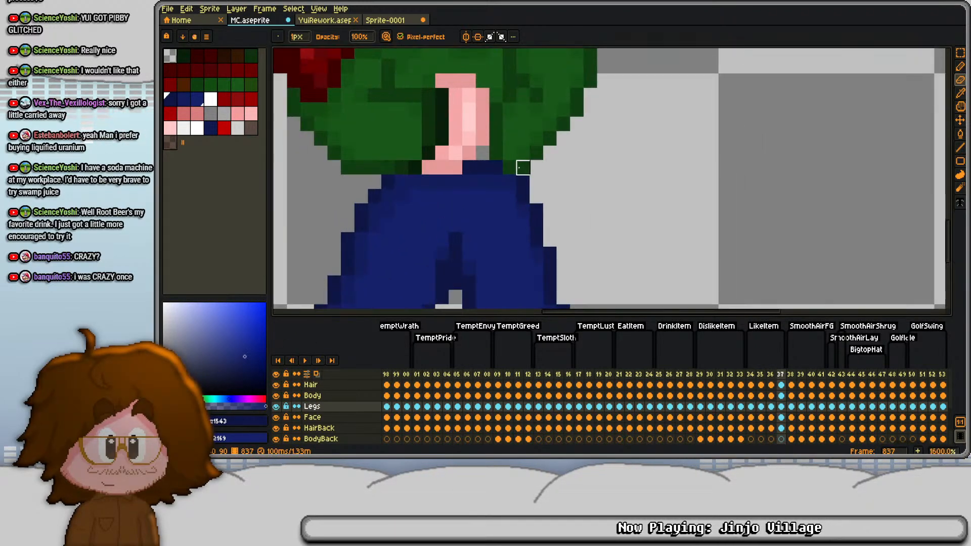
scroll(781, 418, up, 3)
click(780, 418)
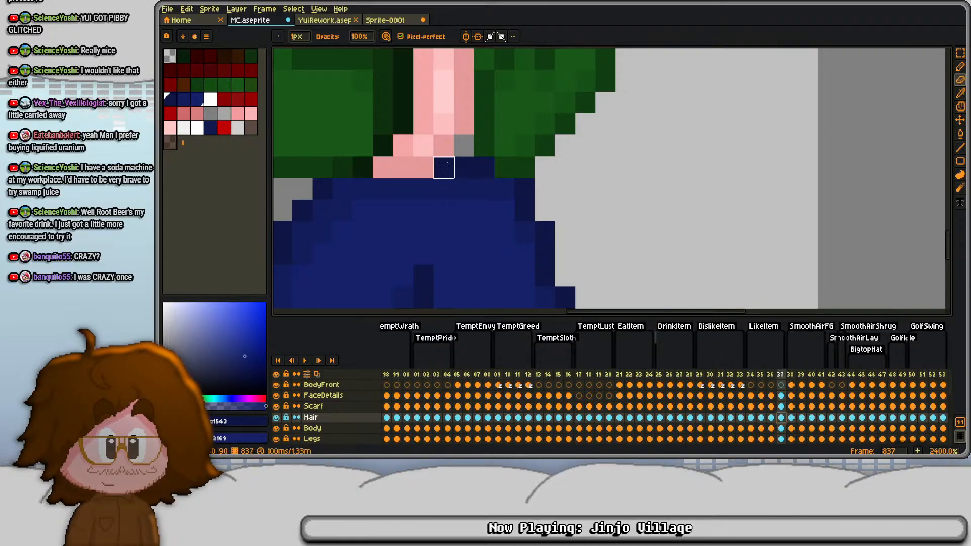
scroll(444, 167, down, 2)
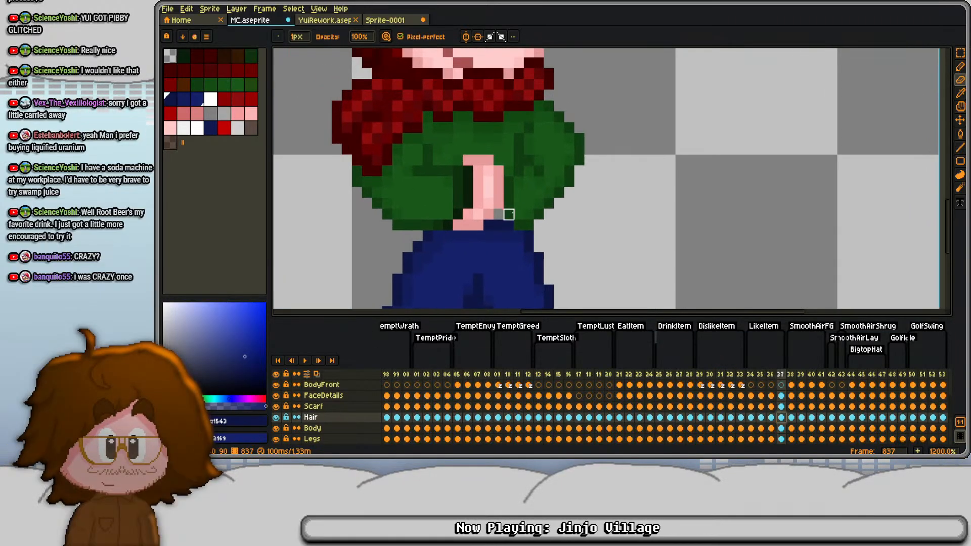
scroll(783, 419, down, 1)
click(771, 407)
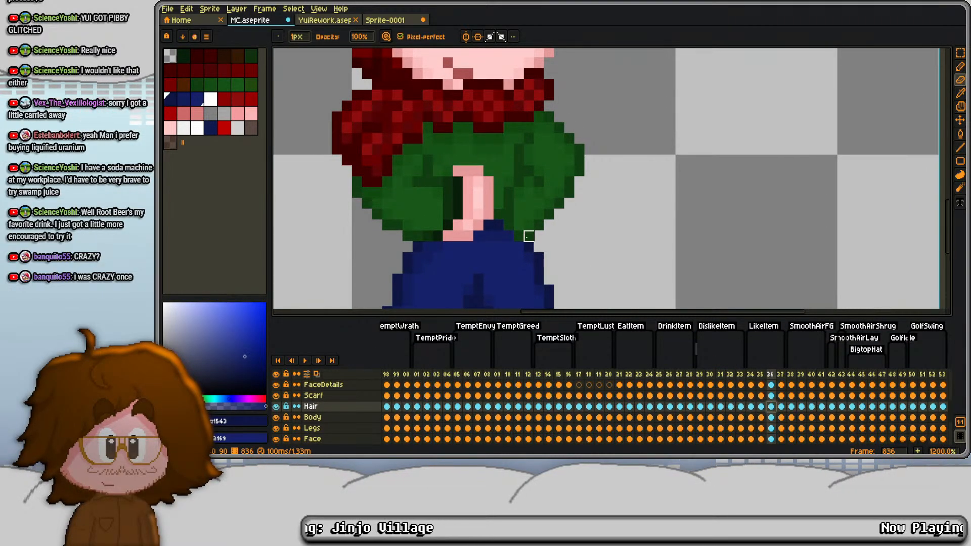
key(Left)
- Shift the hand and left forearm area in frame 835's Body cel up one pixel
key(s)
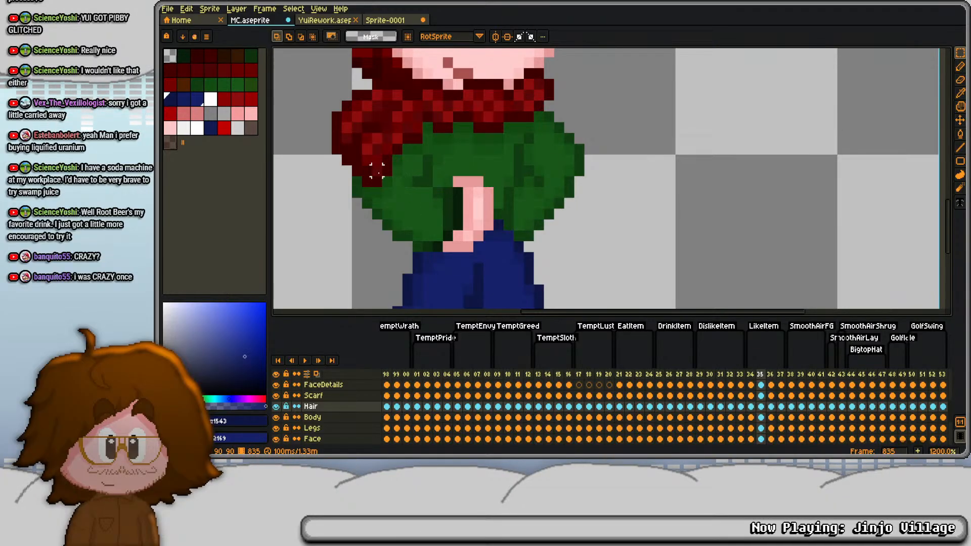
drag(377, 171, 517, 300)
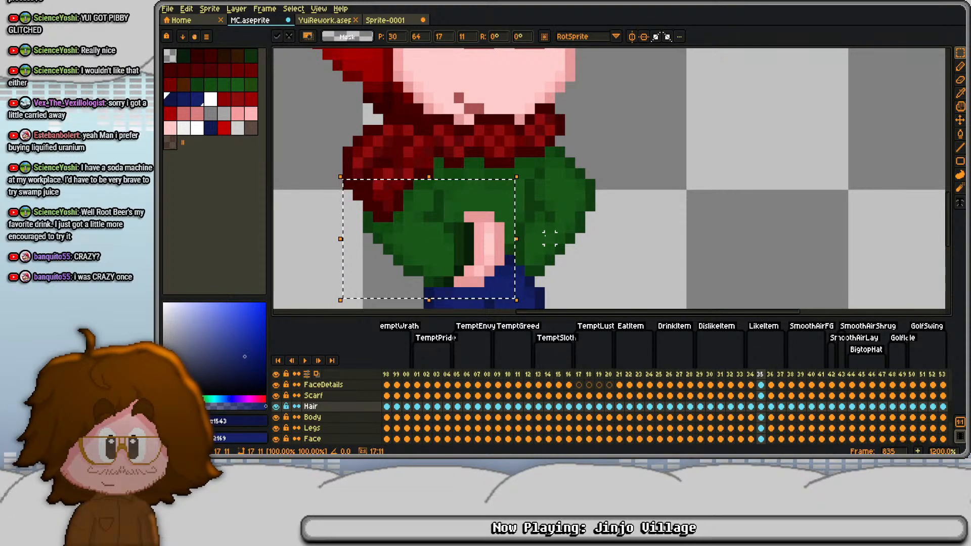
click(761, 417)
key(Up)
click(580, 227)
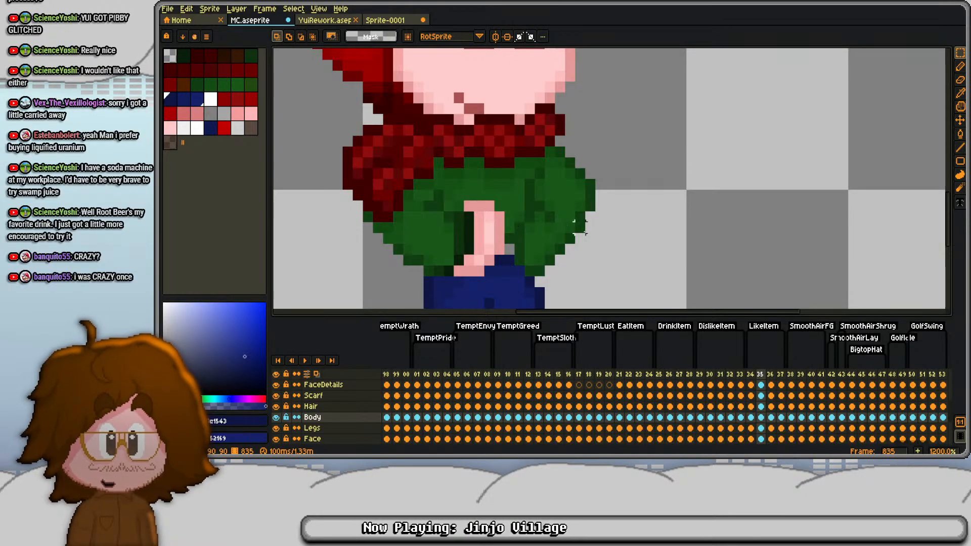
- Paint a dark green sweater hem under the hand in frame 835's Body cel and fill the gap beside the hand with sampled greens
key(b)
alt+click(529, 271)
drag(510, 271, 467, 280)
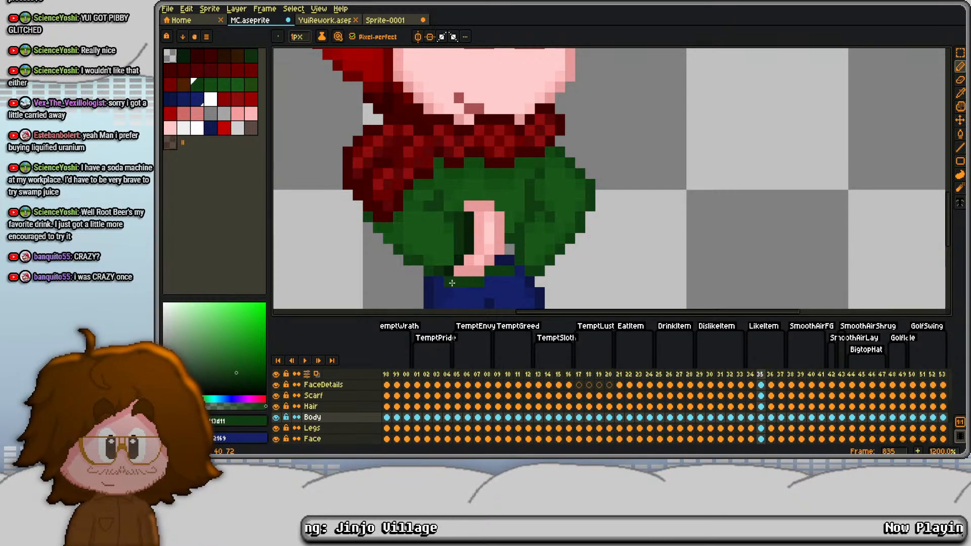
alt+right_click(516, 219)
drag(509, 239, 506, 258)
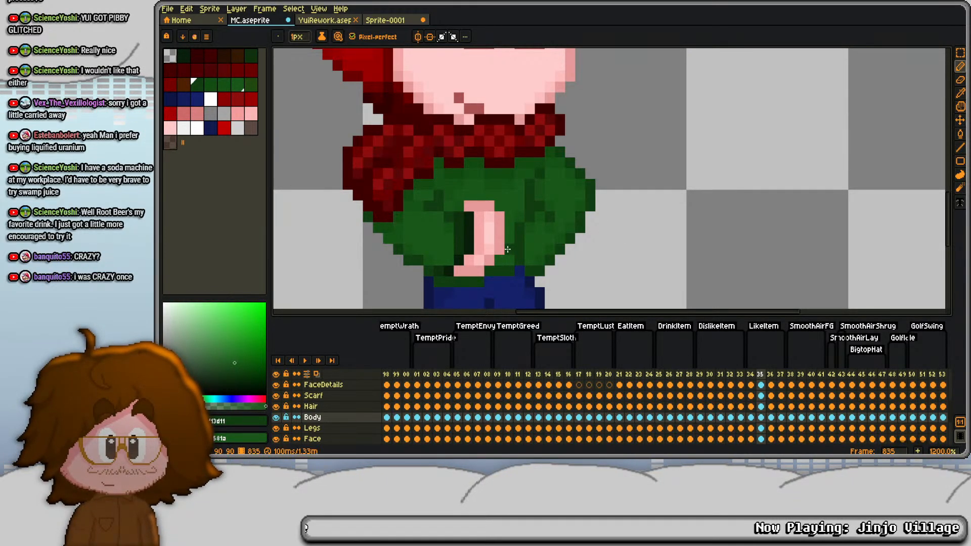
alt+click(509, 217)
scroll(509, 218, up, 1)
scroll(488, 294, down, 6)
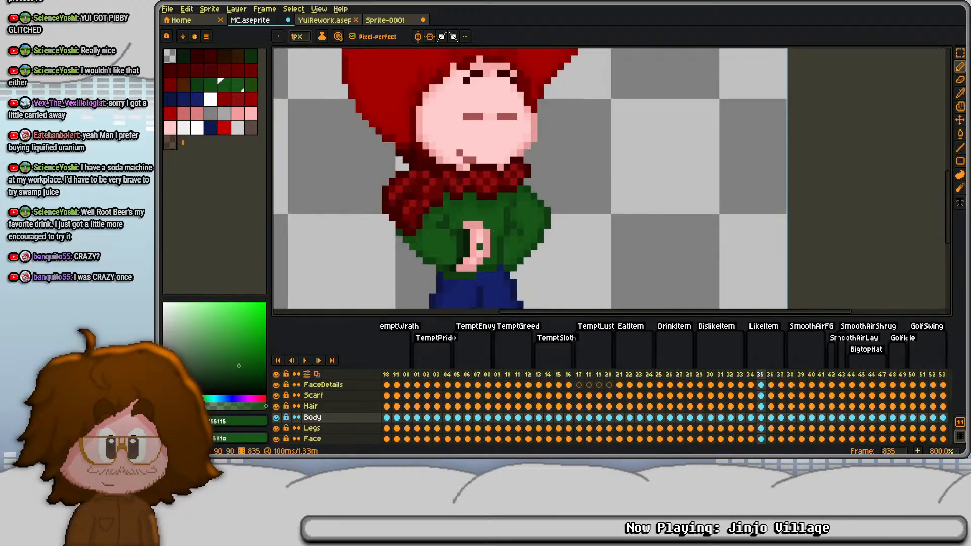
- Try to replace the sweater's right side in frame 835's Body cel by deleting it and pasting a copy of the left arm area
key(m)
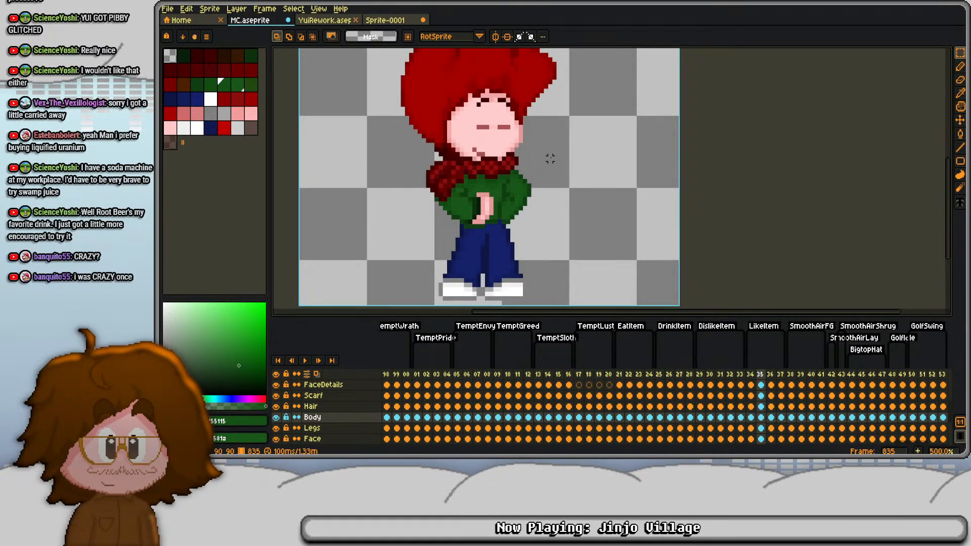
scroll(516, 204, up, 5)
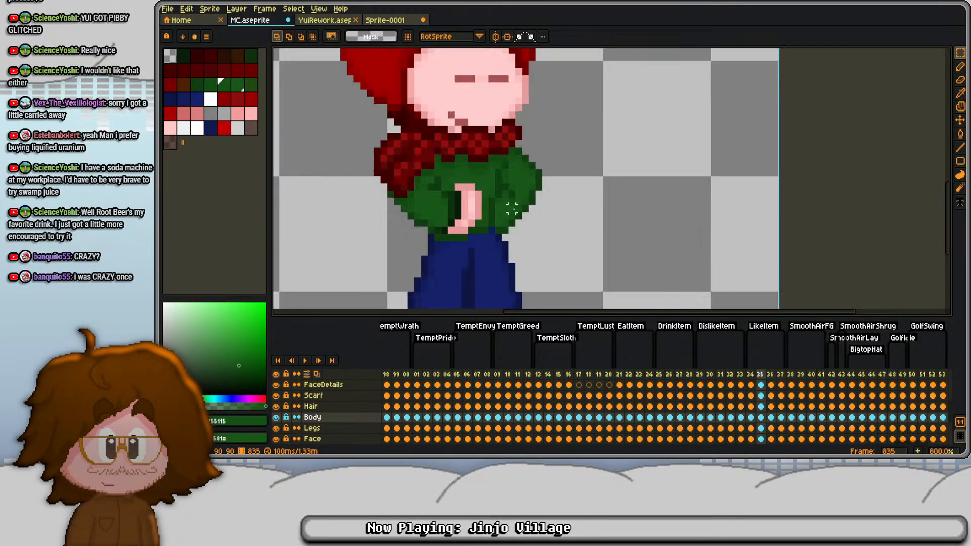
scroll(452, 248, down, 3)
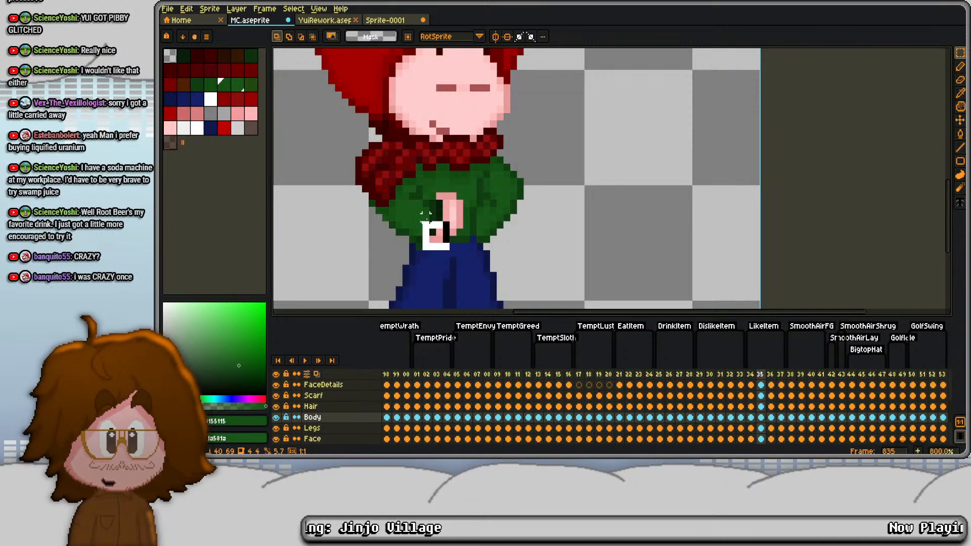
mouse_move(346, 125)
mouse_down()
mouse_move(451, 251)
mouse_move(331, 118)
mouse_up()
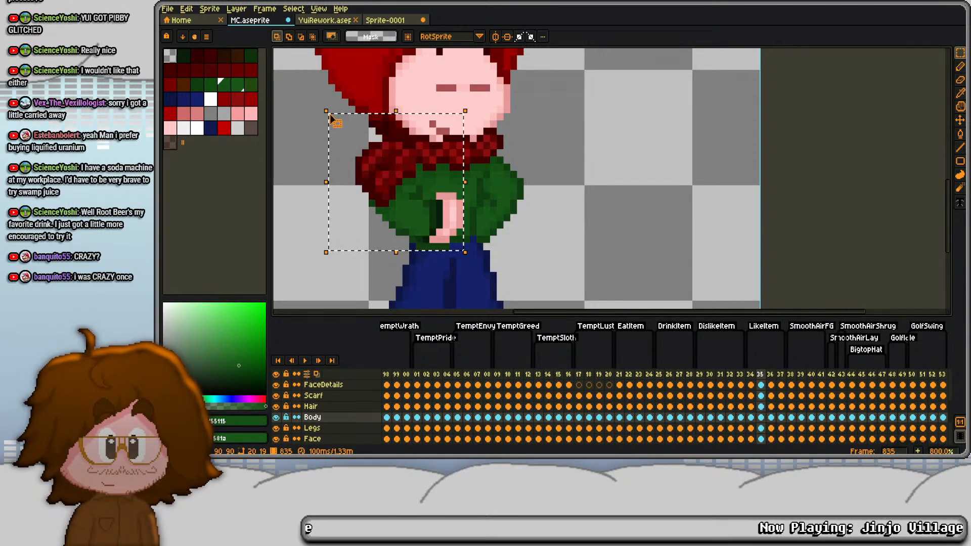
click(546, 191)
drag(466, 153, 583, 294)
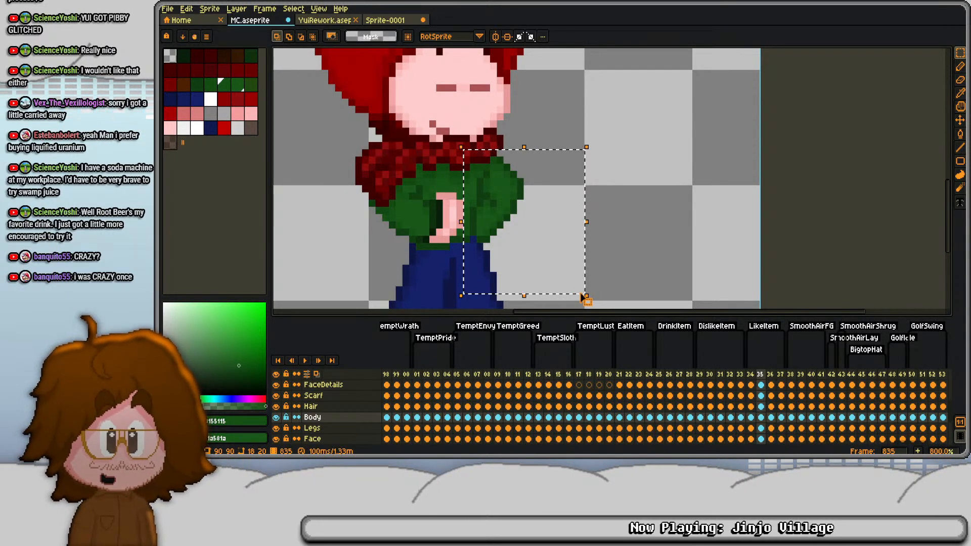
key(Delete)
key(ctrl+v)
- Flip the pasted arm copy horizontally and place it in the empty area right of the body
key(super+Down)
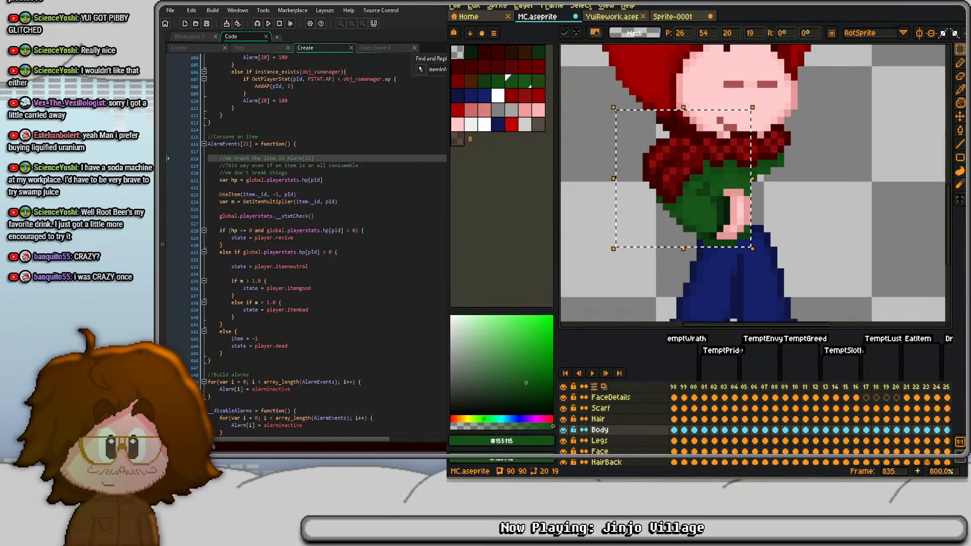
key(super+Up)
click(209, 9)
mouse_move(245, 78)
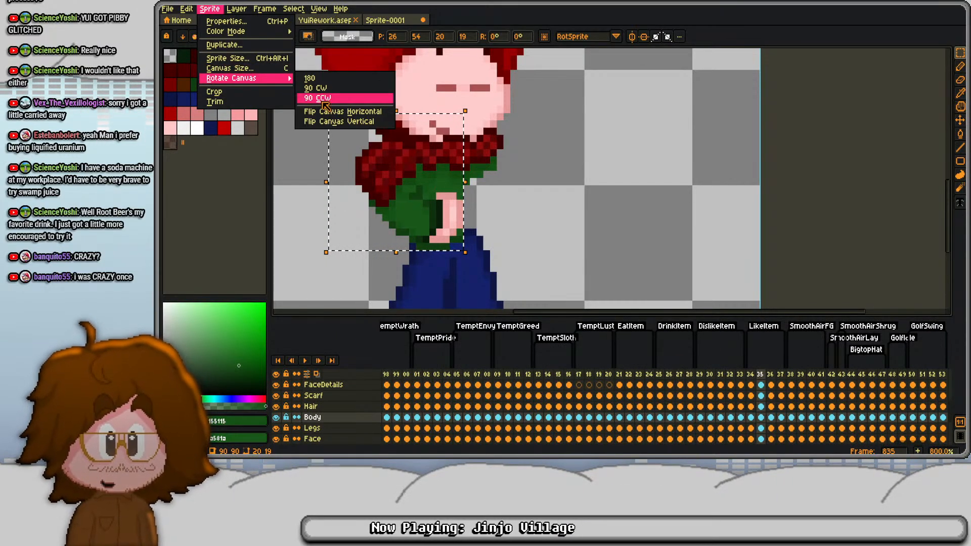
click(326, 111)
drag(374, 230, 555, 236)
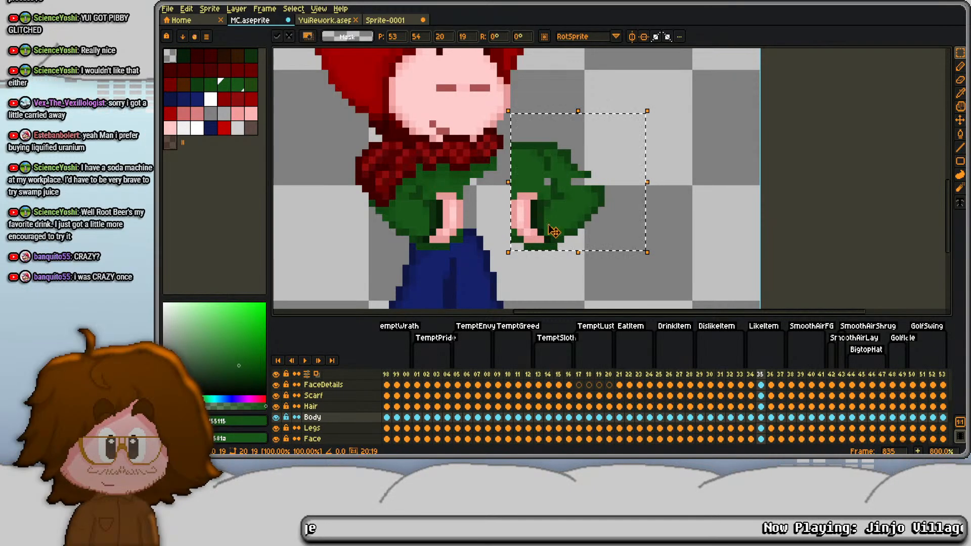
key(ctrl+d)
- Delete the 4 by 7 pixel block of sweater above the mirrored hand
scroll(516, 148, up, 2)
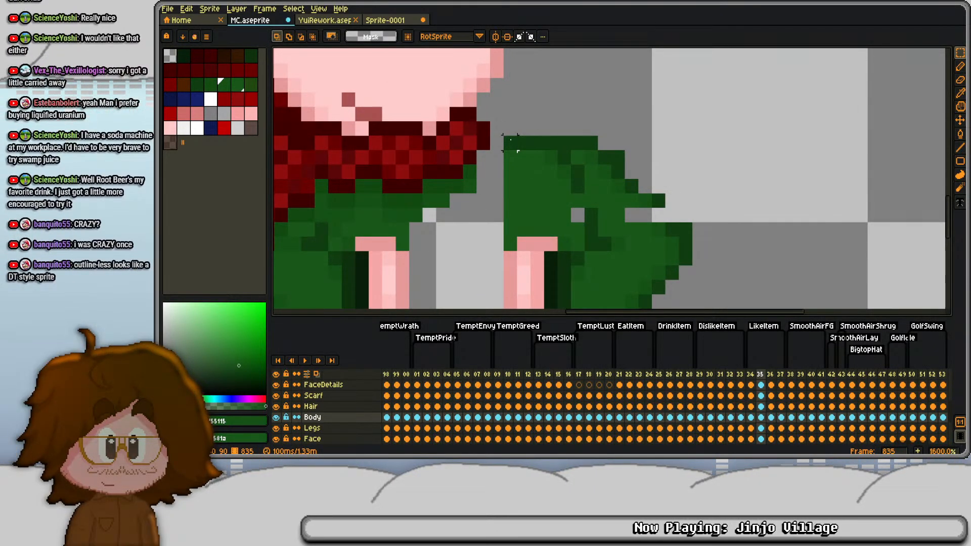
scroll(511, 139, down, 1)
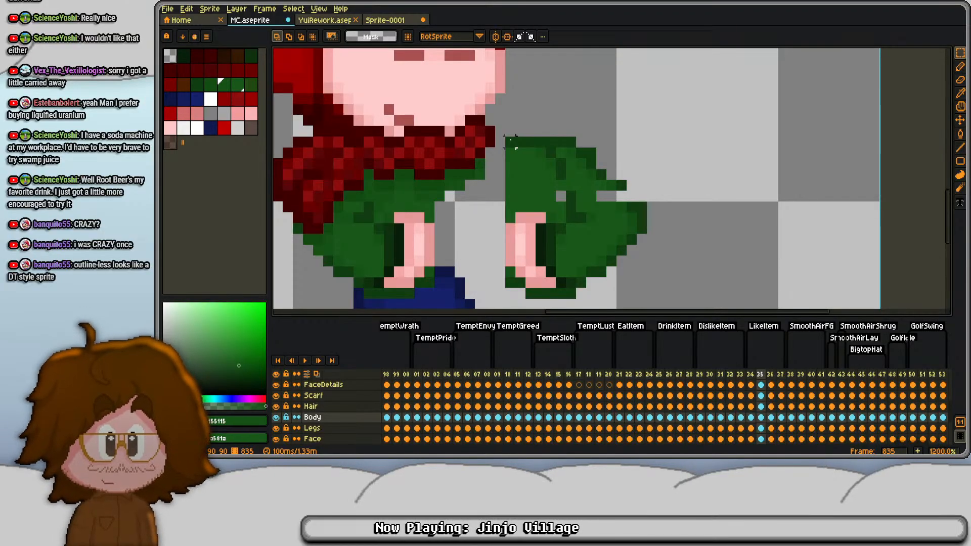
drag(508, 144, 540, 207)
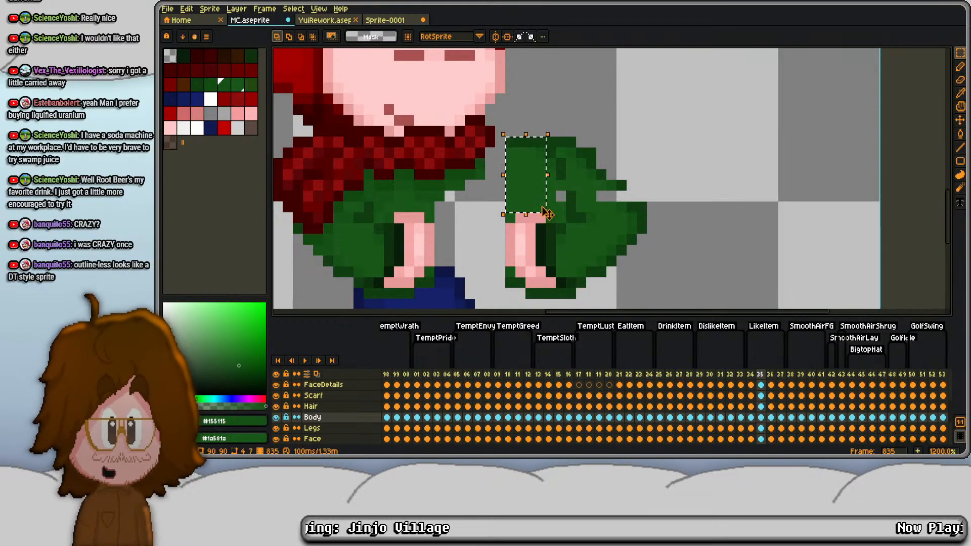
key(Delete)
key(b)
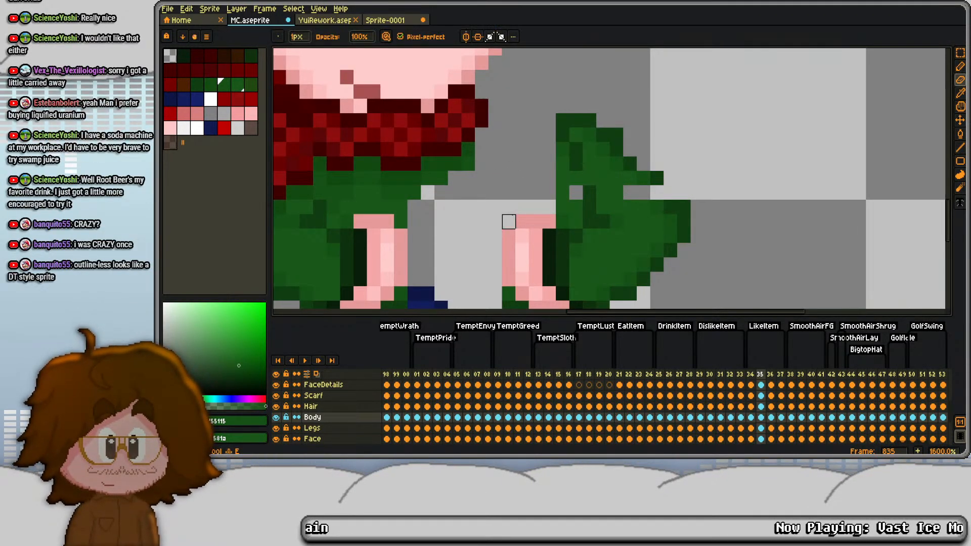
scroll(508, 220, up, 1)
key(m)
scroll(534, 81, down, 3)
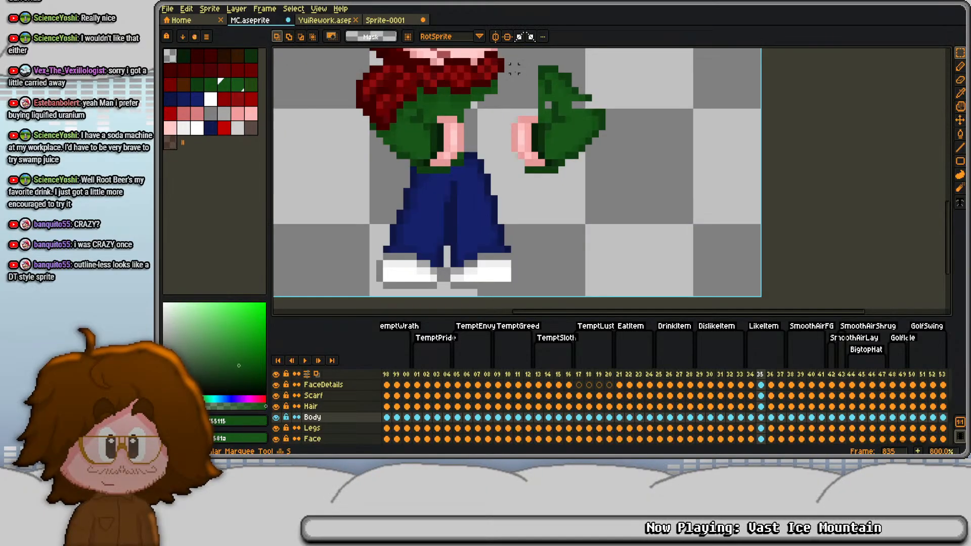
- Trim the mirrored copy down to its forearm and hand by deleting the remaining shoulder and edge pixels
mouse_move(509, 63)
mouse_down()
mouse_move(598, 191)
mouse_move(627, 212)
mouse_up()
click(659, 86)
drag(663, 83, 647, 136)
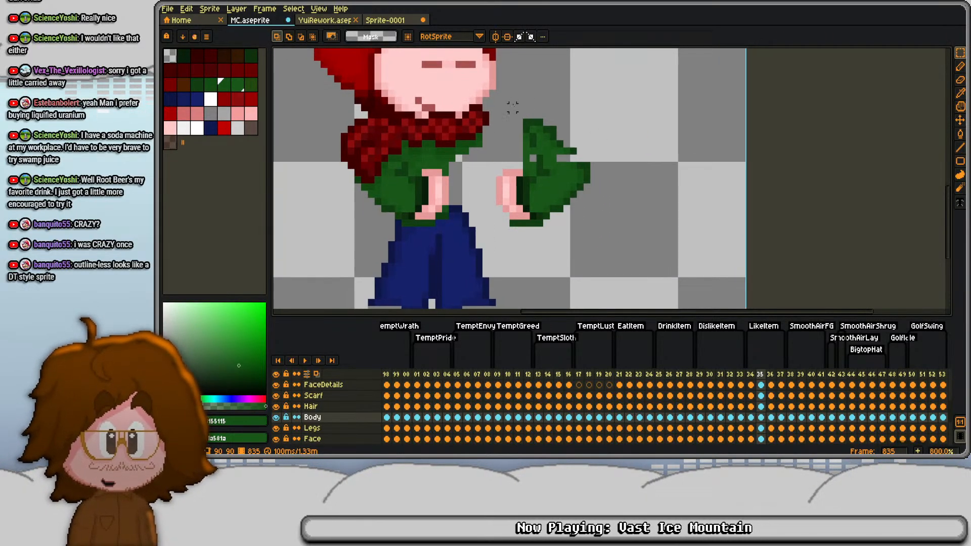
drag(513, 106, 581, 159)
key(Delete)
drag(519, 144, 628, 253)
key(Delete)
key(e)
- Try to fit the mirrored forearm and hand over the front of the torso
key(m)
key(Left)
key(Left)
key(Left)
key(Left)
key(Left)
key(Left)
key(Left)
key(Left)
key(Left)
key(Left)
key(Left)
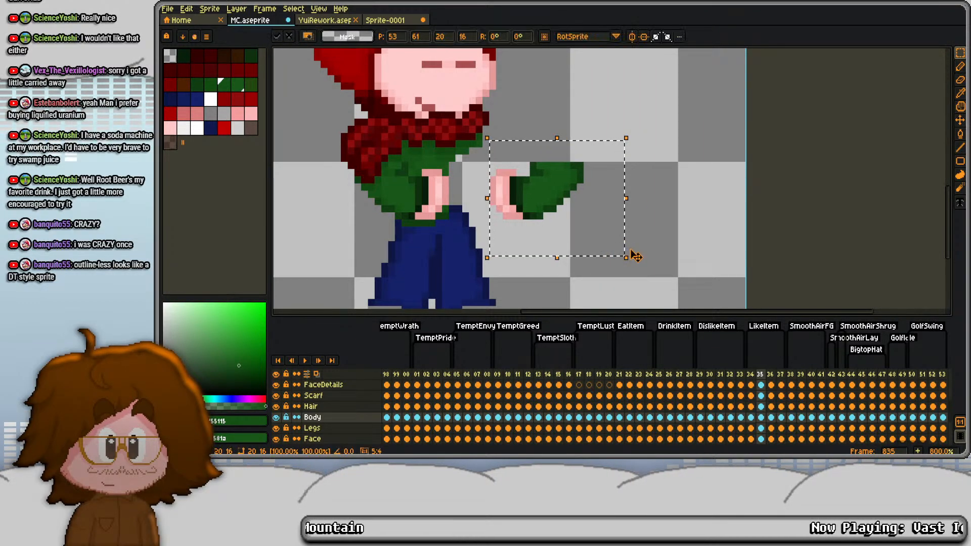
key(Left)
key(Left)
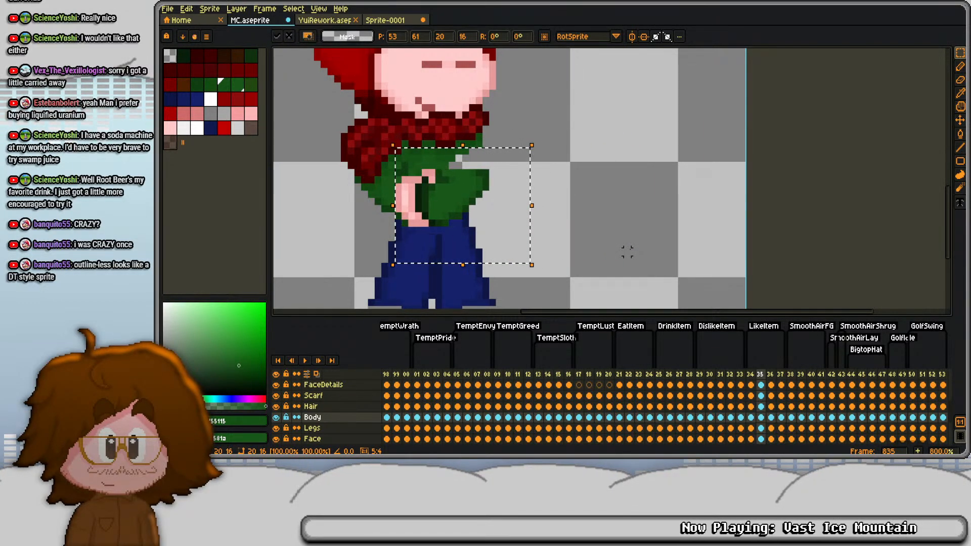
key(Right)
key(ctrl+d)
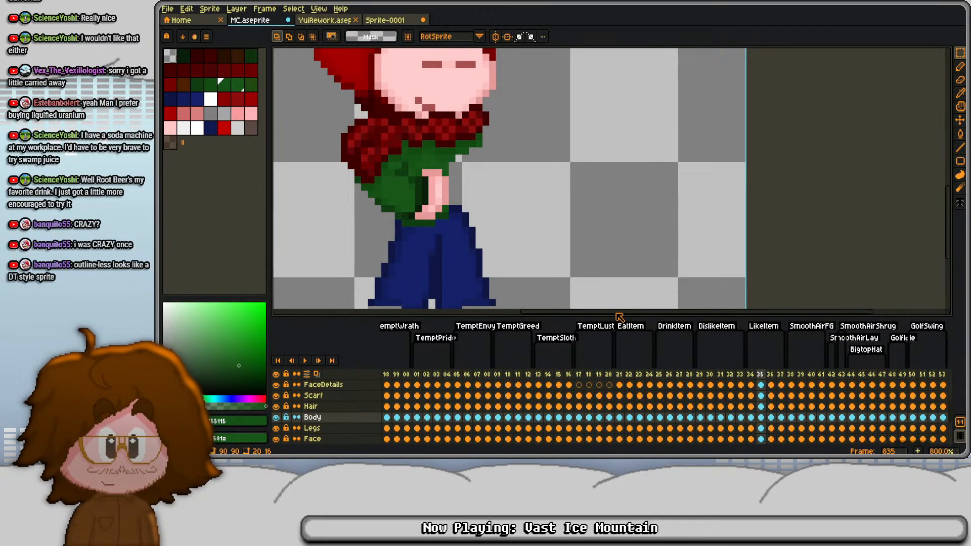
- Undo the arm mirroring edits to restore the full sweater in frame 835's Body cel
key(ctrl+z)
key(ctrl+z)
key(ctrl+z)
key(ctrl+z)
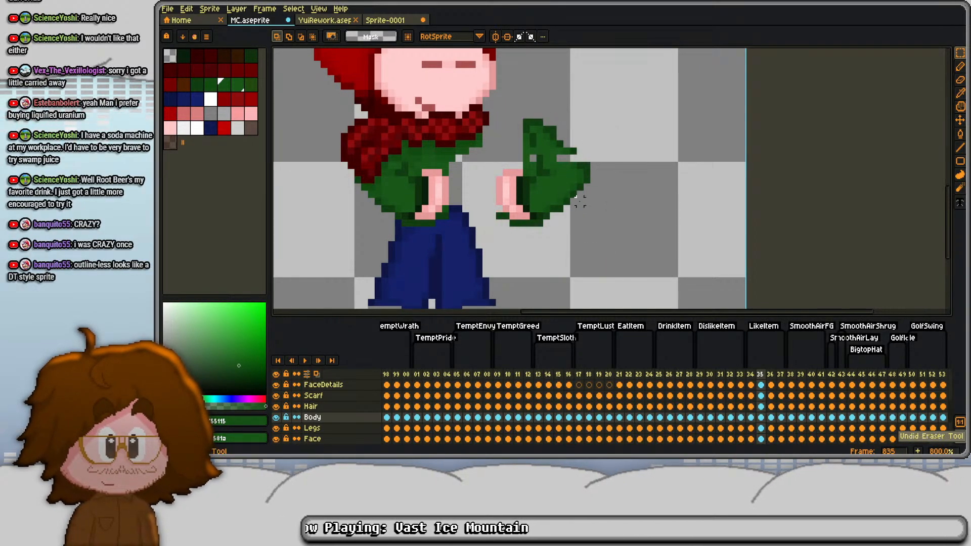
key(ctrl+z)
key(ctrl+z)
key(ctrl+z)
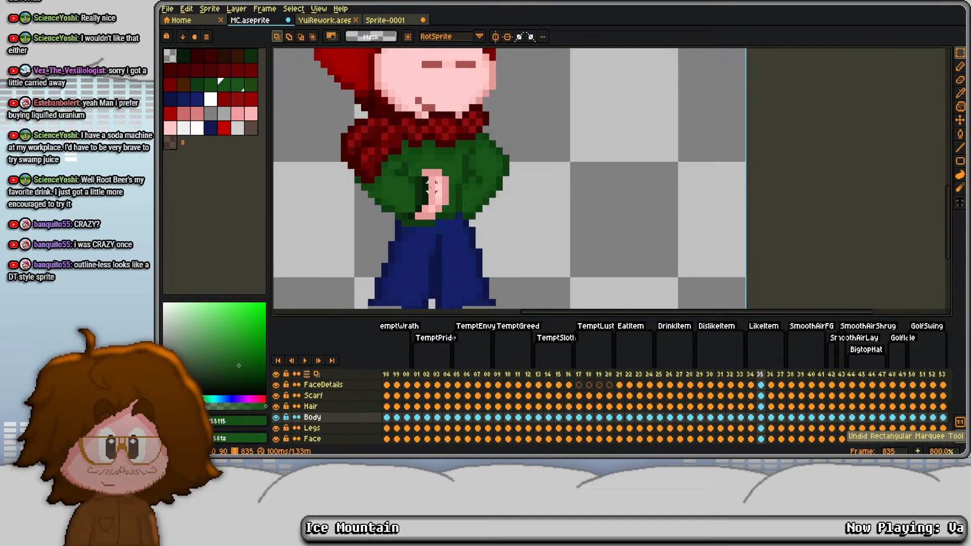
- Select the hand in frame 836's Body cel and shift it one pixel left
scroll(431, 187, up, 2)
scroll(416, 151, down, 4)
key(Right)
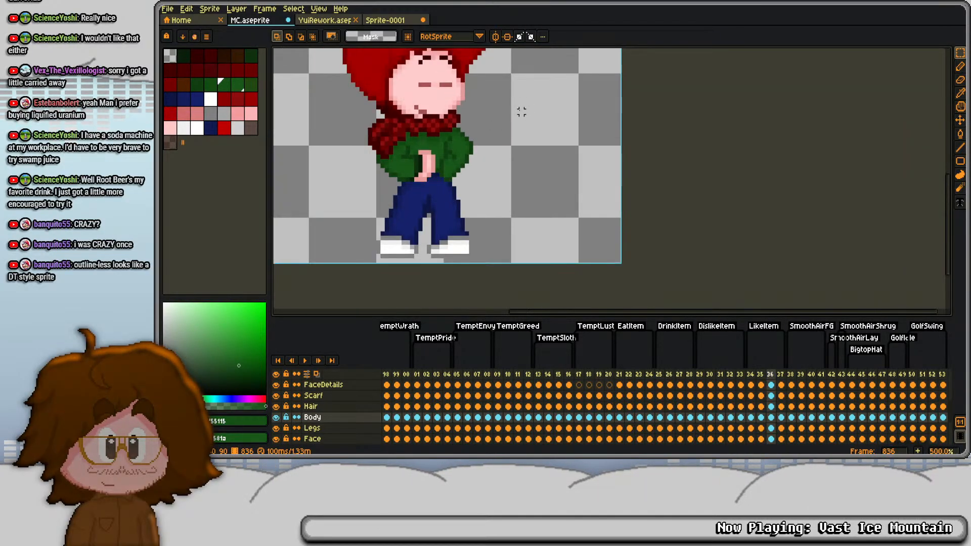
scroll(426, 159, up, 2)
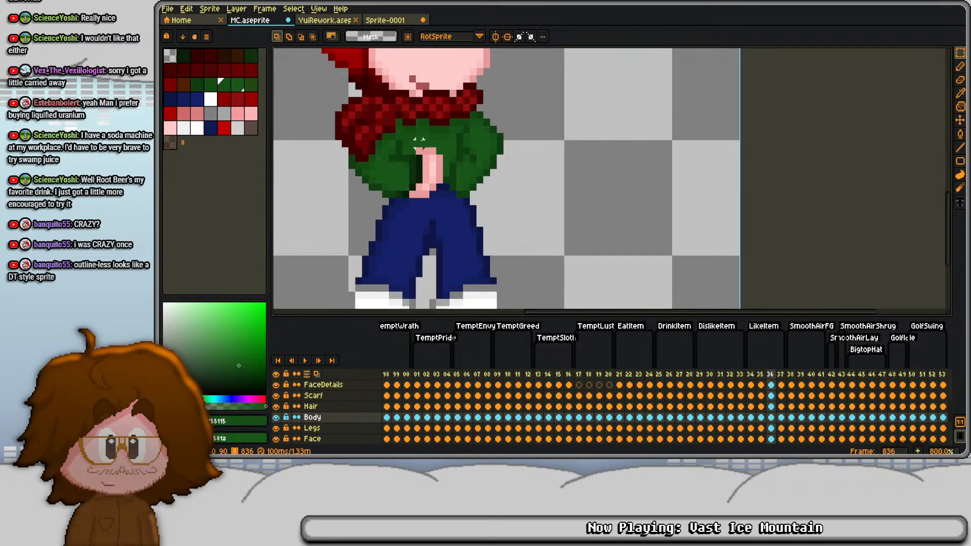
drag(408, 146, 458, 221)
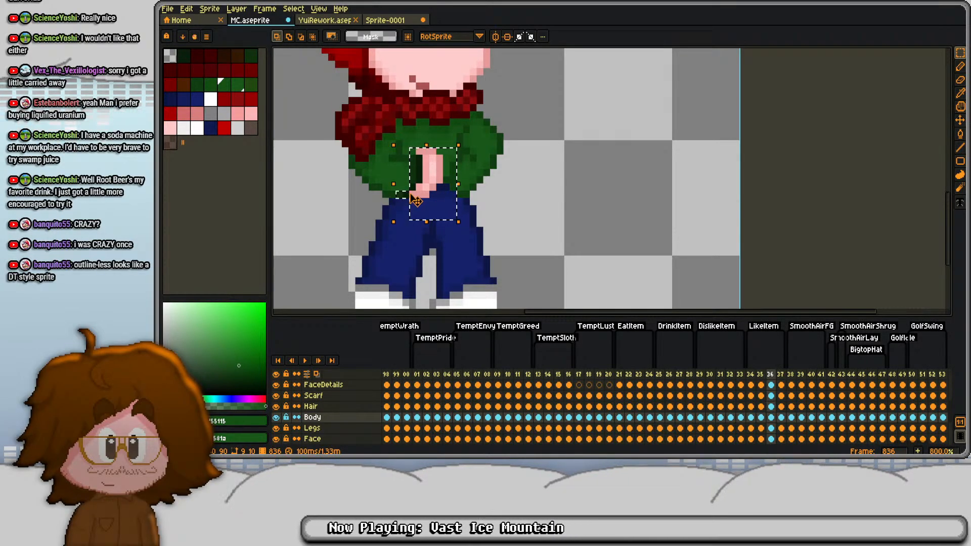
key(Left)
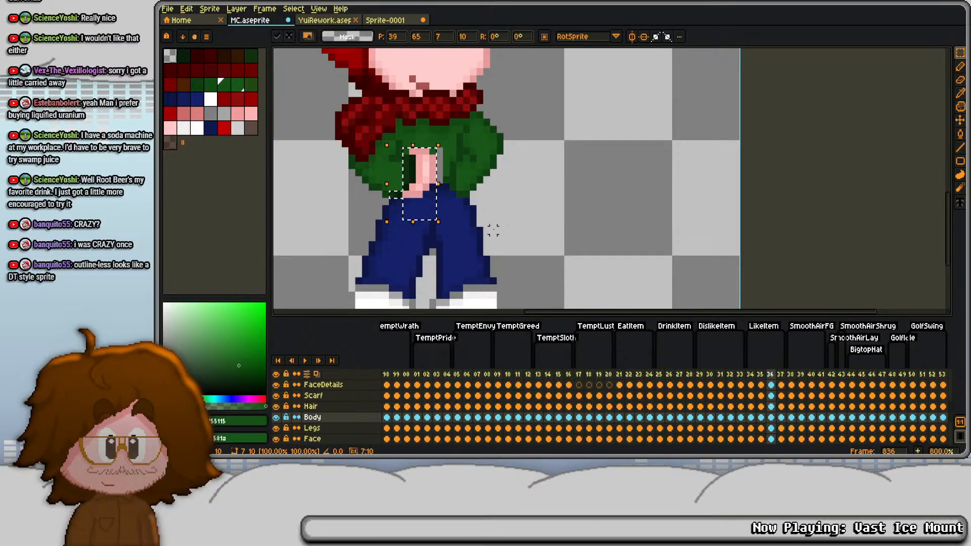
click(494, 231)
- Fill the gap beside frame 836's hand with sampled greens, paint a dark green sweater hem beneath it, and compare with frame 835
scroll(475, 206, up, 2)
key(b)
alt+click(417, 114)
mouse_move(405, 96)
mouse_down()
mouse_move(418, 181)
mouse_move(380, 185)
mouse_move(419, 176)
mouse_move(397, 168)
mouse_up()
alt+click(422, 147)
alt+click(405, 132)
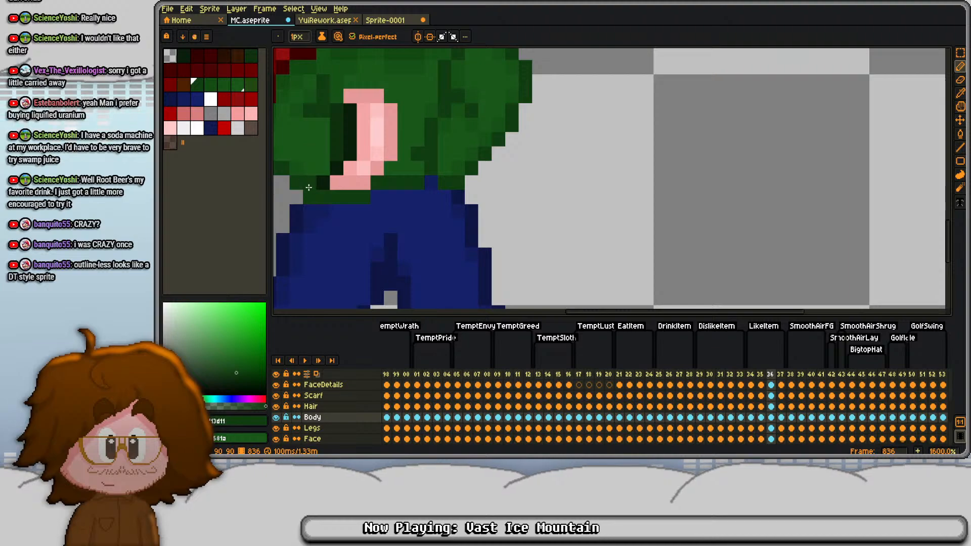
mouse_move(309, 196)
mouse_down()
mouse_move(378, 175)
mouse_move(380, 186)
mouse_up()
scroll(330, 169, down, 3)
key(Left)
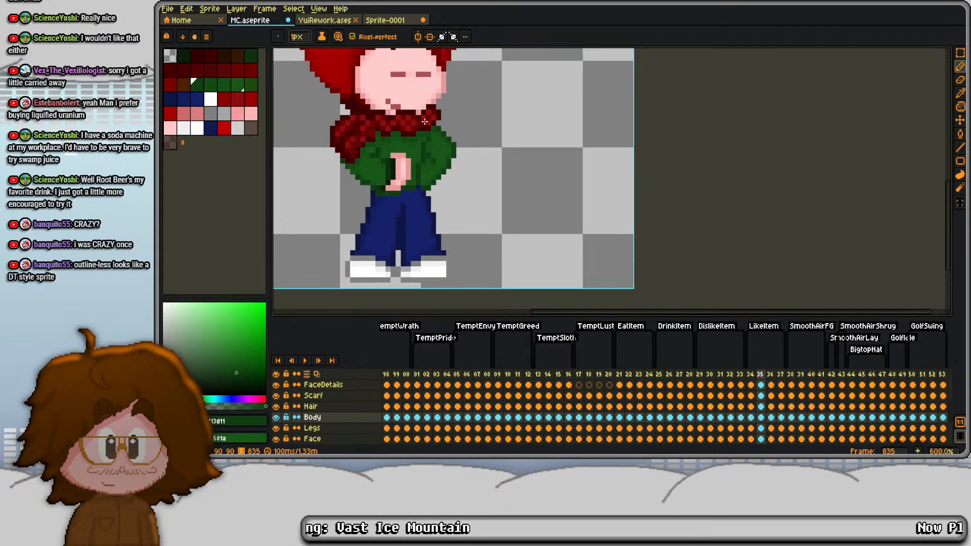
- Compare frames 835 and 836 to examine the hand position and the sweater hem
key(Right)
key(Left)
scroll(380, 187, up, 3)
key(Right)
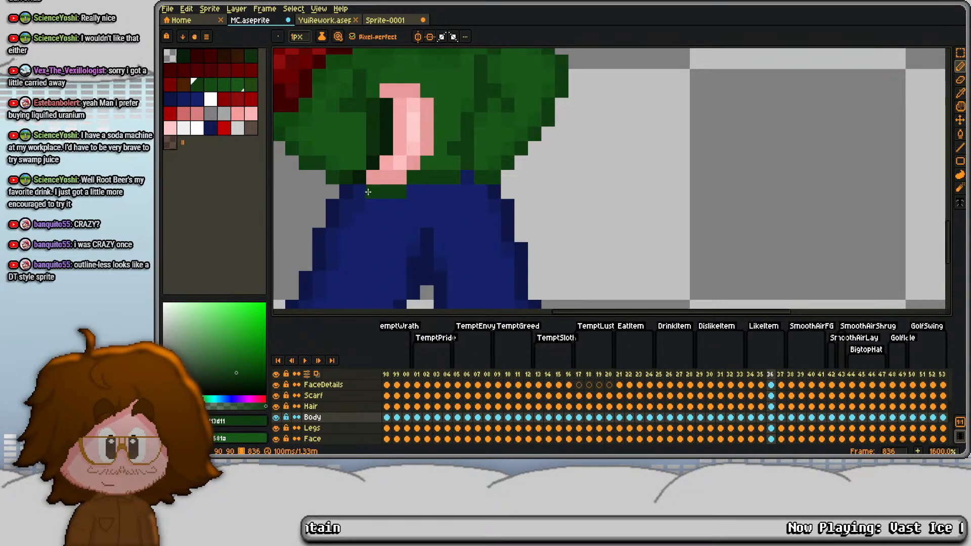
key(Left)
key(e)
scroll(360, 192, down, 5)
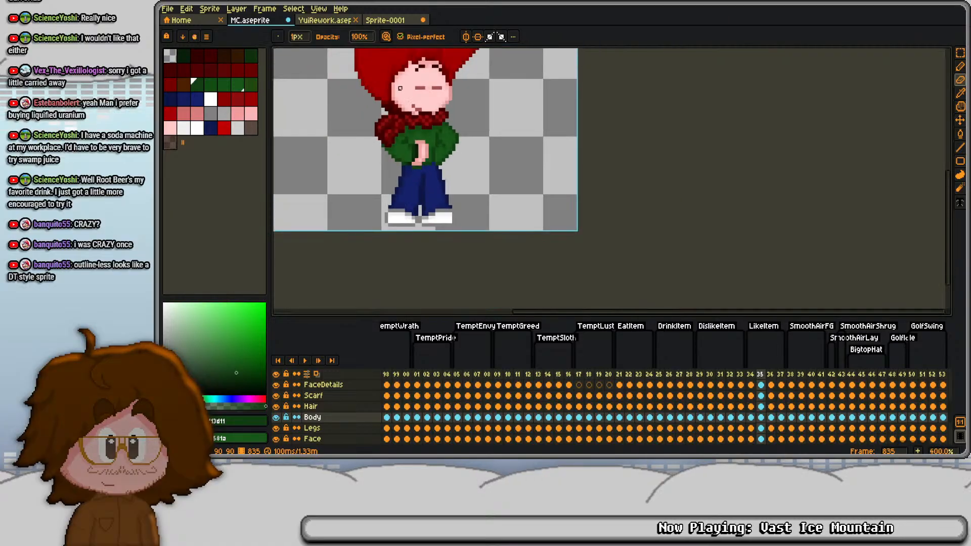
key(Right)
key(Left)
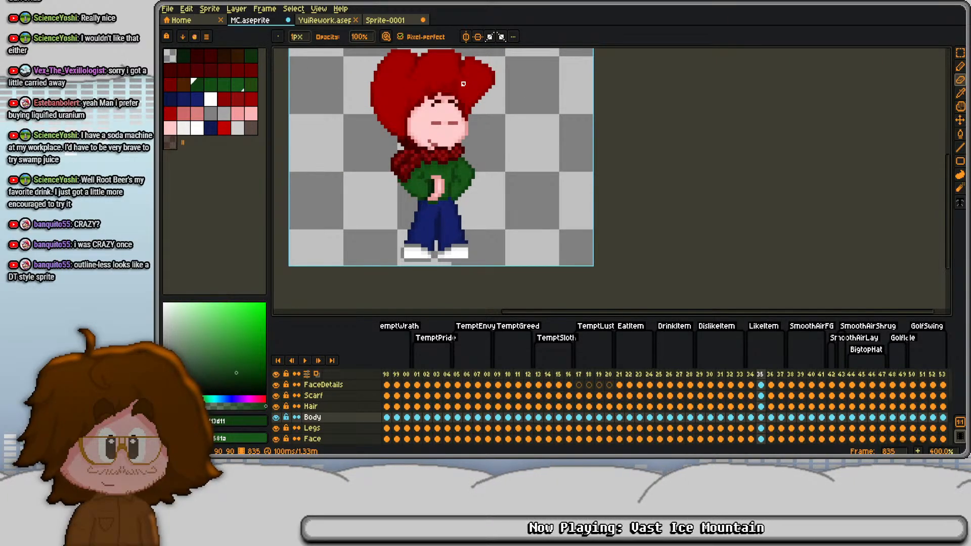
- Shift the entire FaceDetails cel one pixel left in each of frames 834 to 837
key(Up)
key(Up)
key(Up)
key(m)
key(Left)
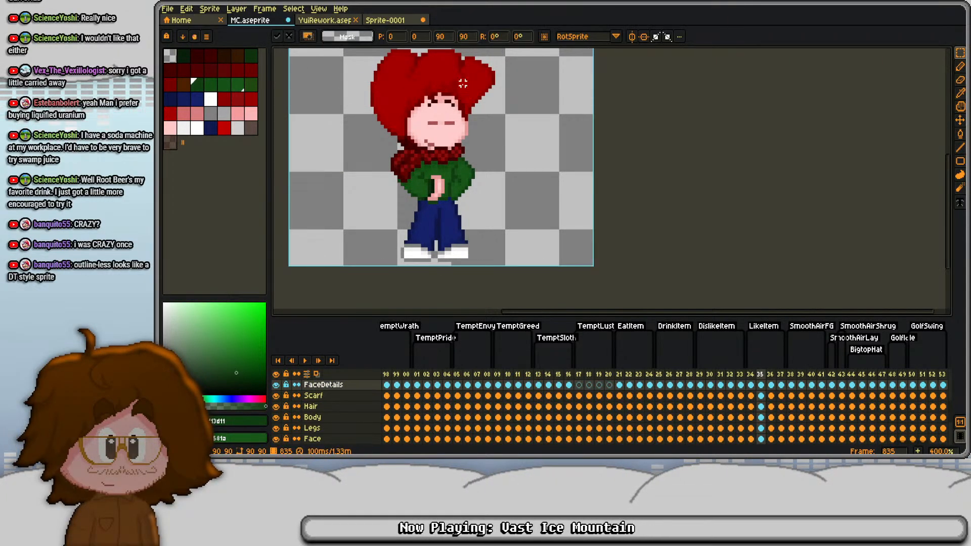
key(comma)
key(Left)
key(period)
key(period)
key(Left)
key(ctrl+d)
key(Right)
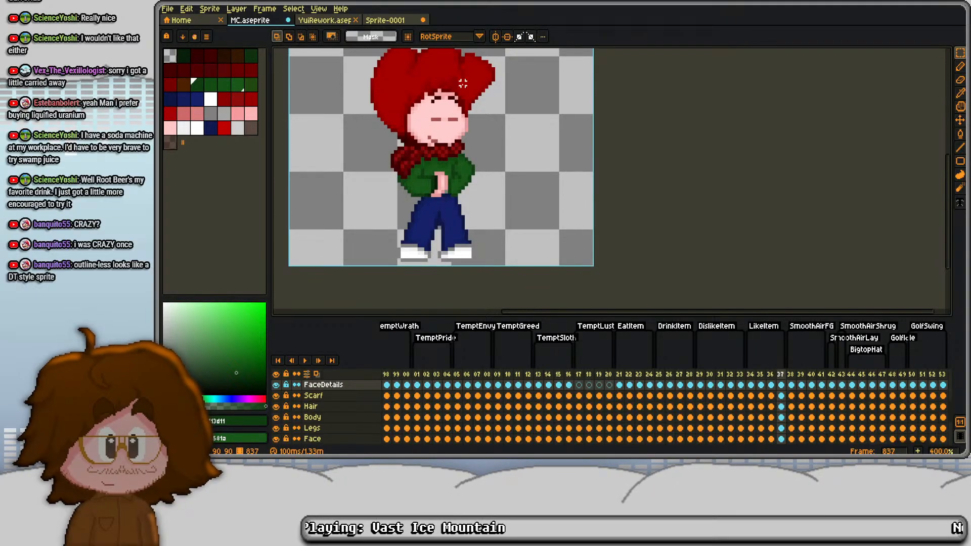
key(ctrl+a)
key(Left)
key(ctrl+d)
- Compare the face, legs and body poses across frames 834 to 837
key(Left)
key(Left)
key(Left)
key(Right)
key(Right)
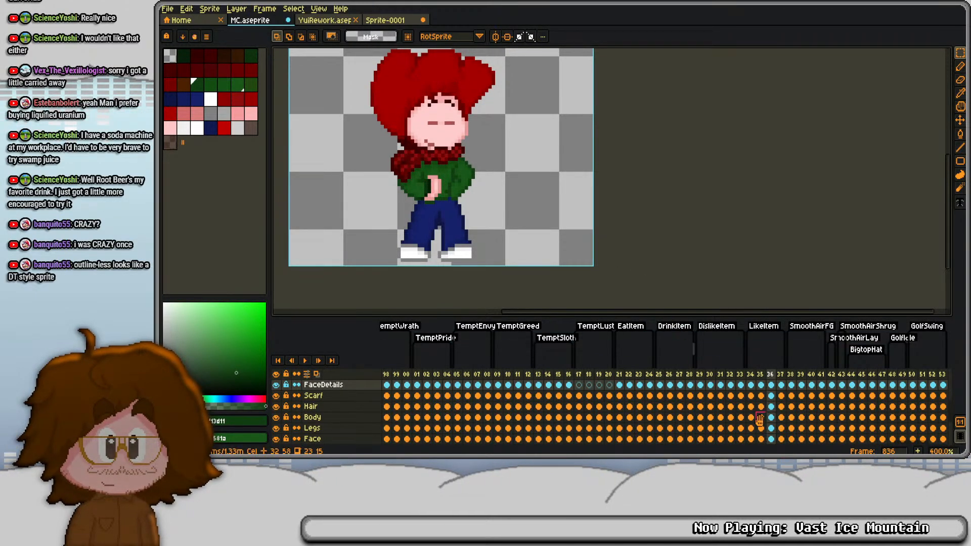
click(781, 429)
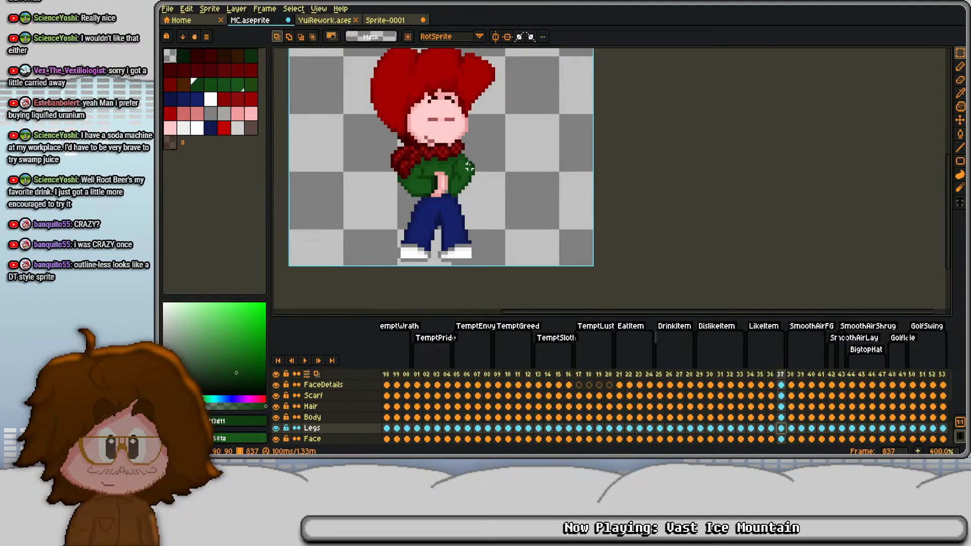
scroll(470, 167, up, 1)
click(762, 428)
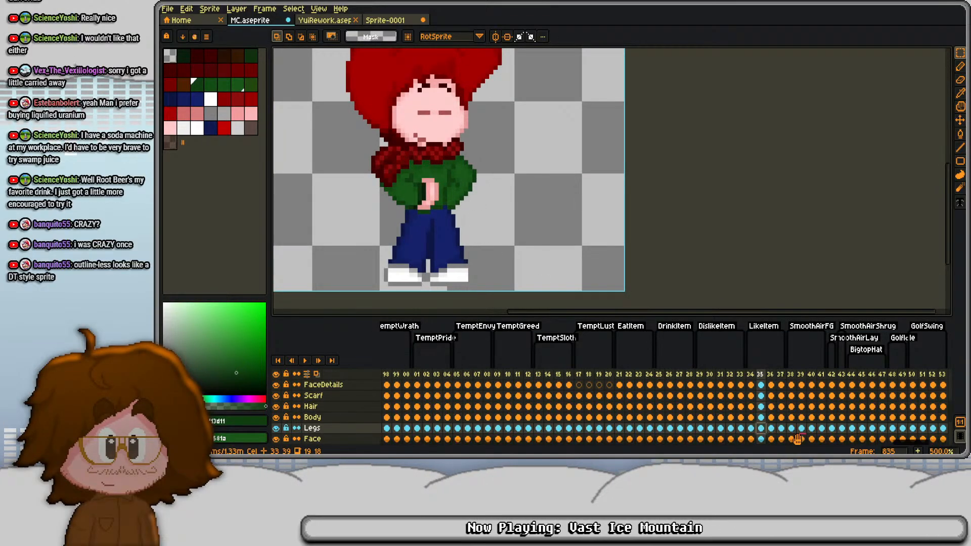
click(750, 428)
click(750, 417)
- Select the hand in frame 837's Body cel and shift it up one pixel
click(781, 418)
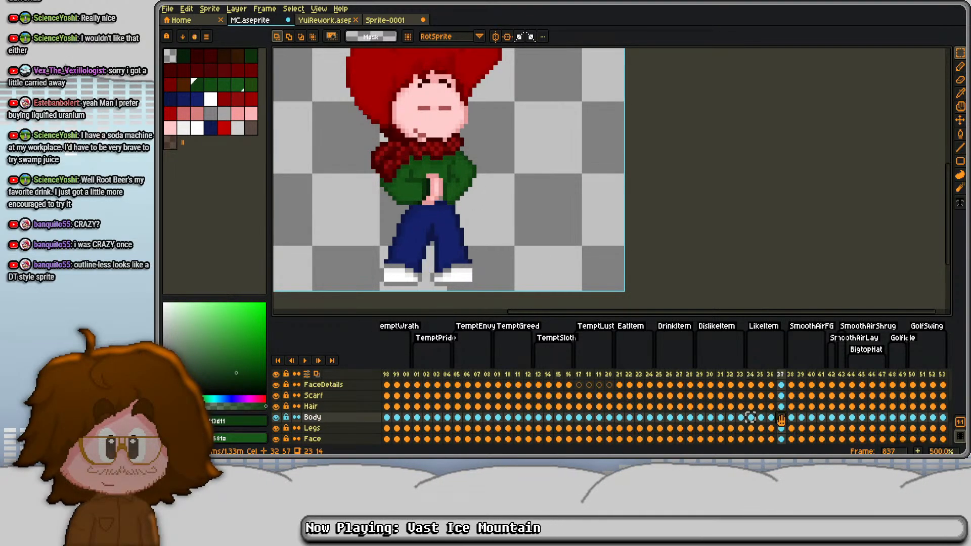
scroll(469, 232, up, 5)
mouse_move(375, 162)
mouse_down()
mouse_move(417, 228)
mouse_move(498, 307)
mouse_up()
drag(449, 272, 501, 219)
drag(385, 240, 439, 248)
key(Up)
key(ctrl+d)
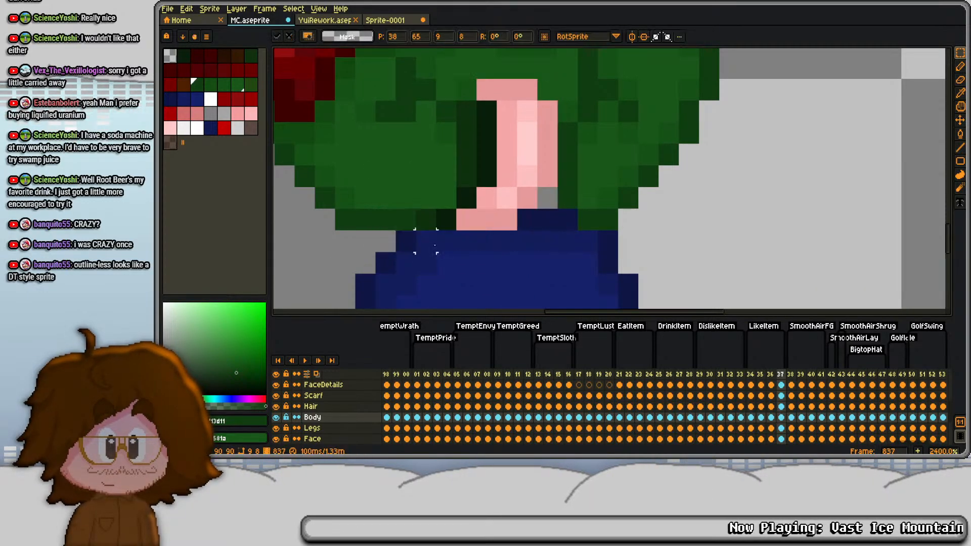
- Fill the gap beside frame 837's hand with sampled greens and paint a dark green sweater hem beneath it
scroll(445, 155, down, 2)
scroll(501, 161, up, 3)
key(b)
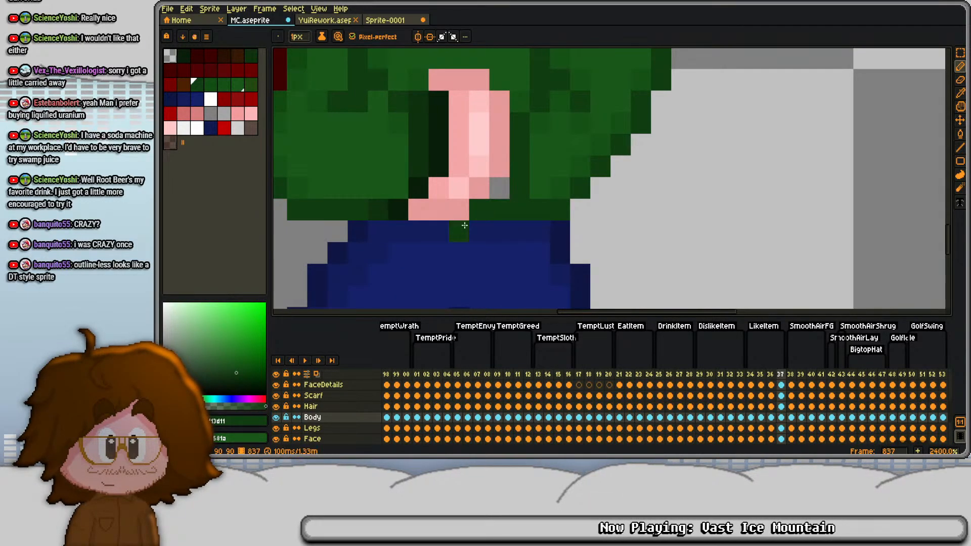
key(i)
key(b)
scroll(527, 144, down, 7)
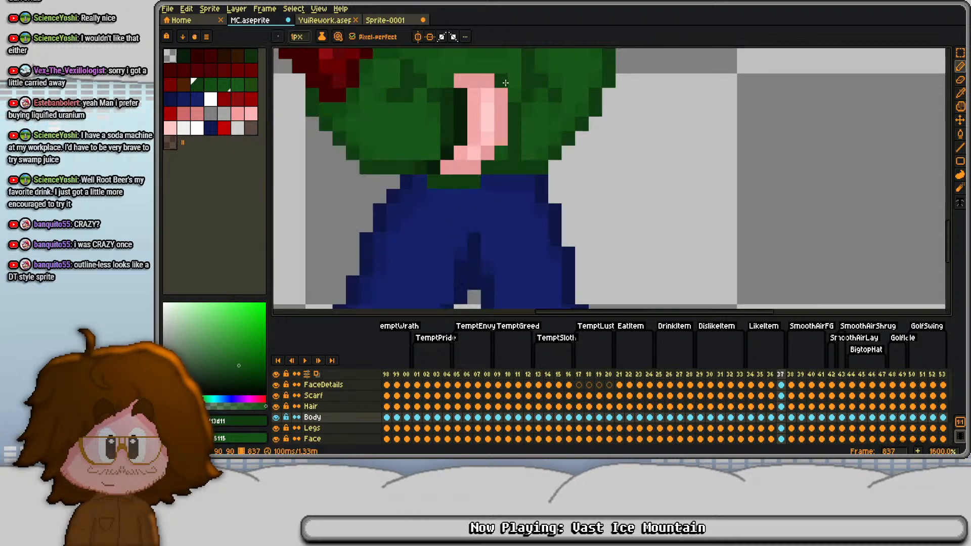
- Check the neighbouring frames, shift frame 837's hand one pixel left in the Body cel, and fill the exposed gap with green
key(comma)
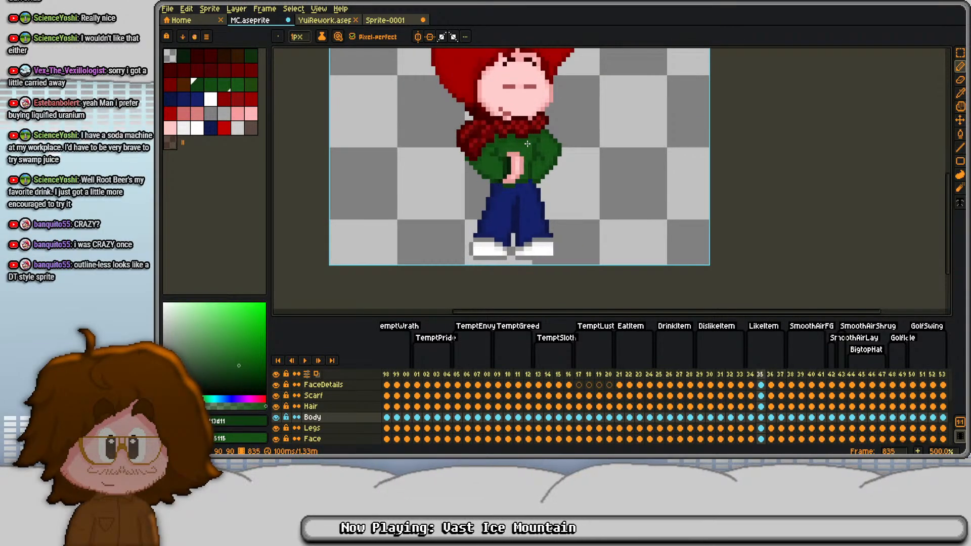
scroll(528, 144, up, 5)
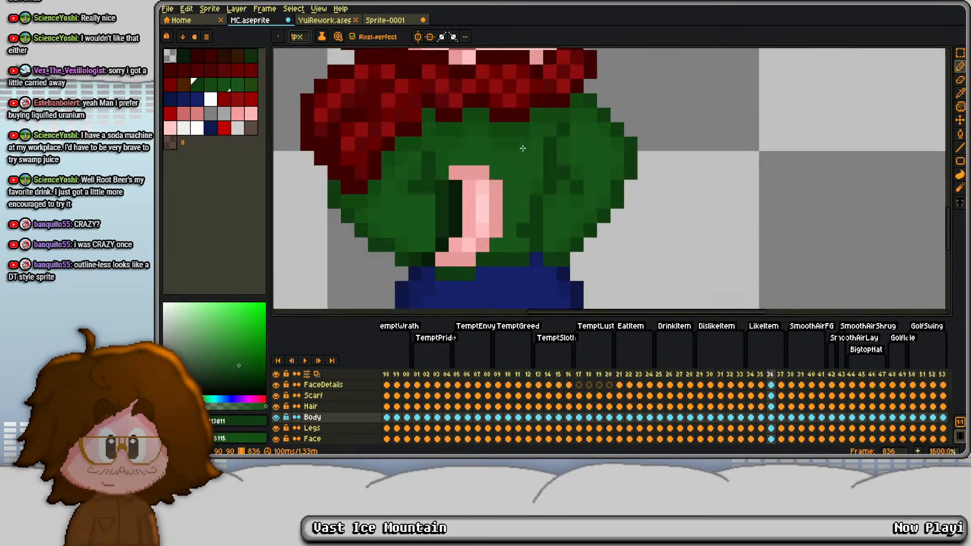
key(period)
key(m)
drag(461, 149, 531, 268)
key(Left)
key(ctrl+d)
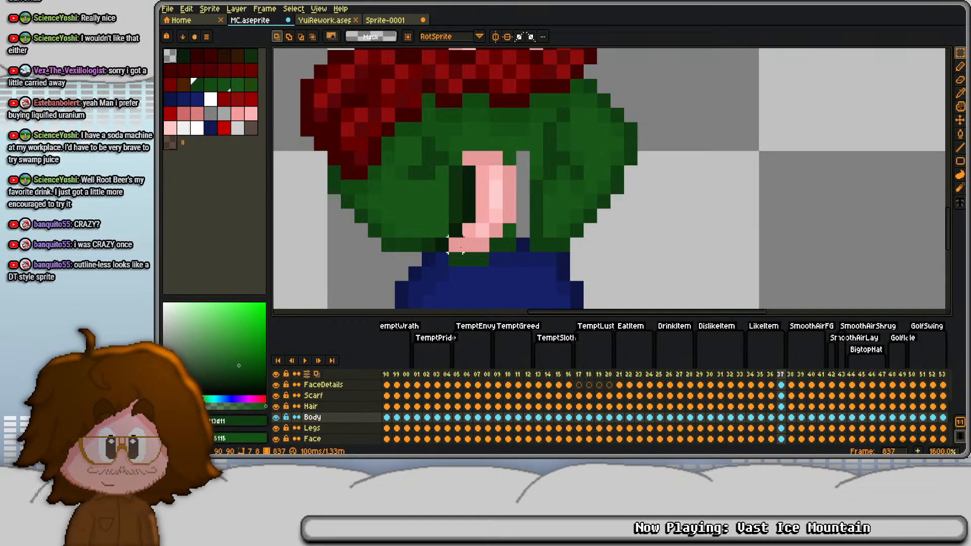
key(b)
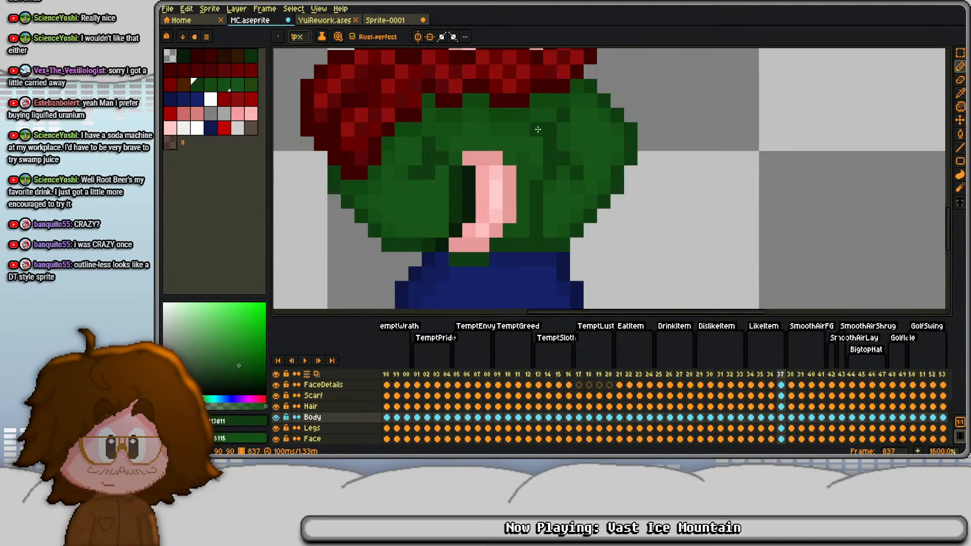
- Play the LikeItem animation to check the hand movement
scroll(538, 130, down, 3)
key(period)
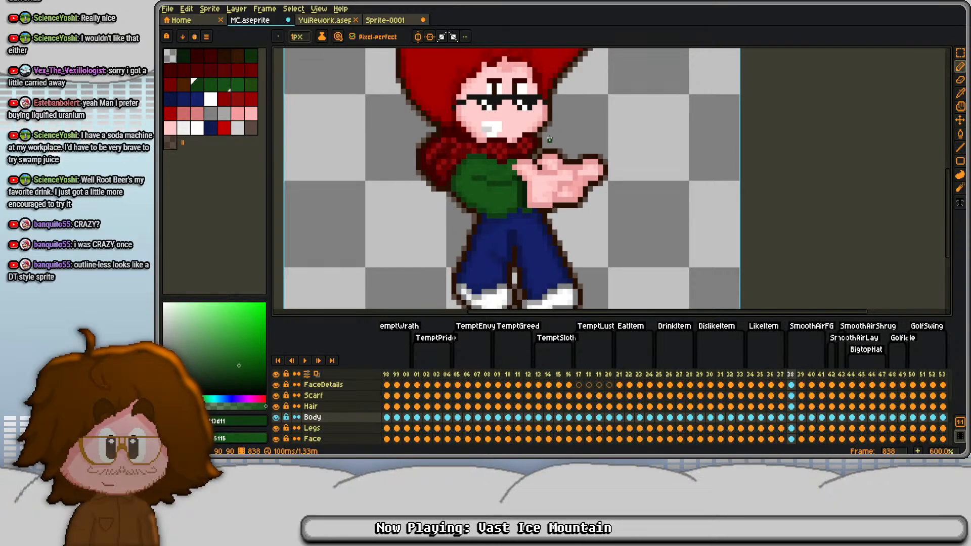
key(Return)
scroll(563, 122, down, 2)
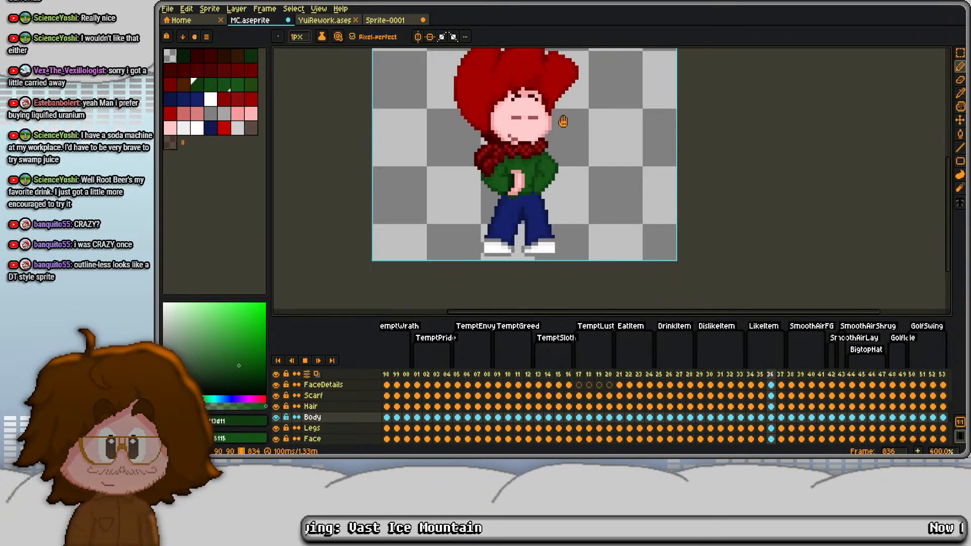
key(Return)
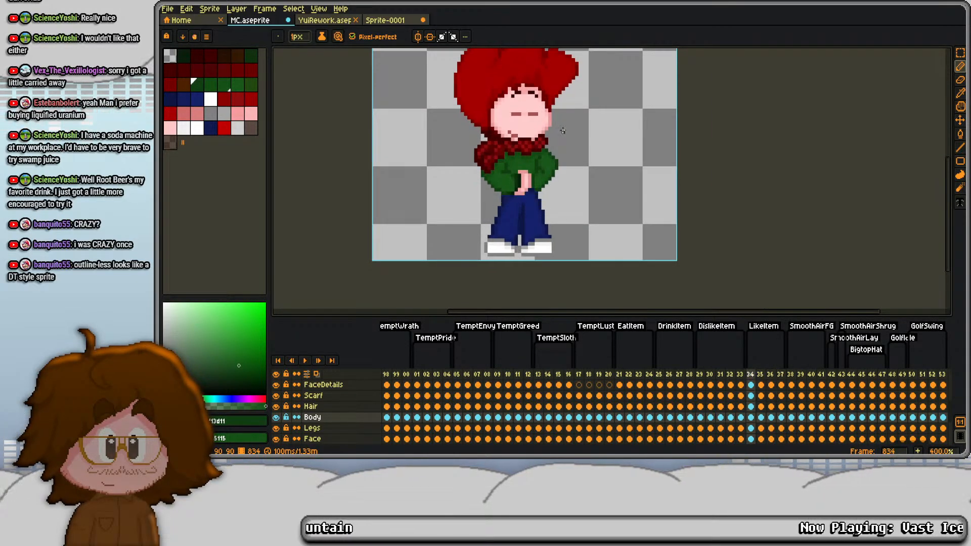
- Step back and forth through frames 834 to 837 to compare the hand and body positions
drag(563, 131, 583, 174)
key(Left)
key(Left)
key(Right)
key(Right)
key(Right)
key(Right)
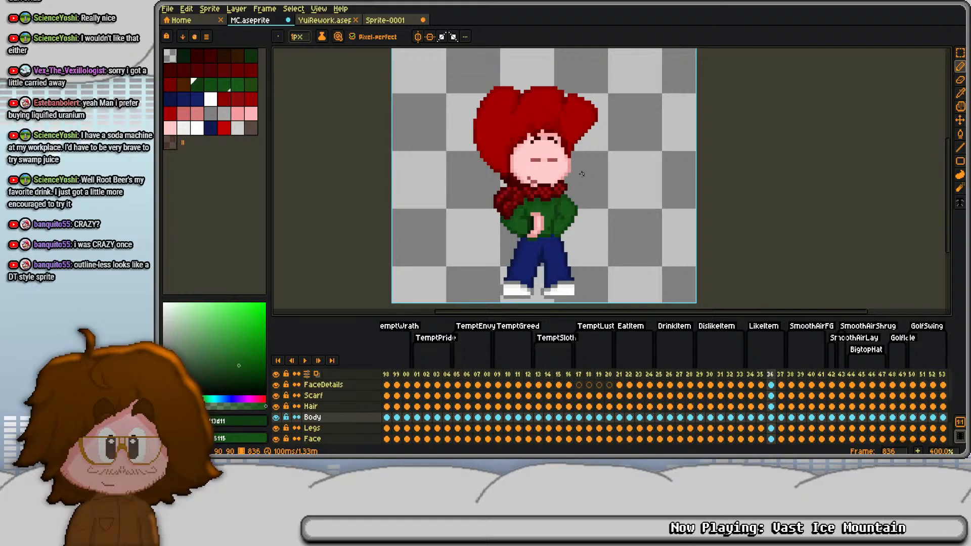
key(Left)
key(Left)
key(Right)
key(Right)
key(Right)
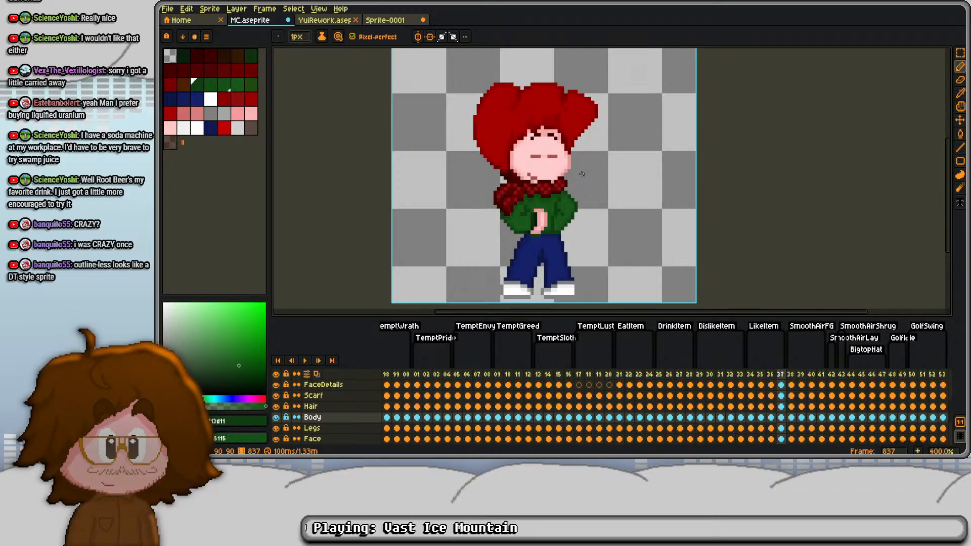
key(Left)
key(Left)
key(Left)
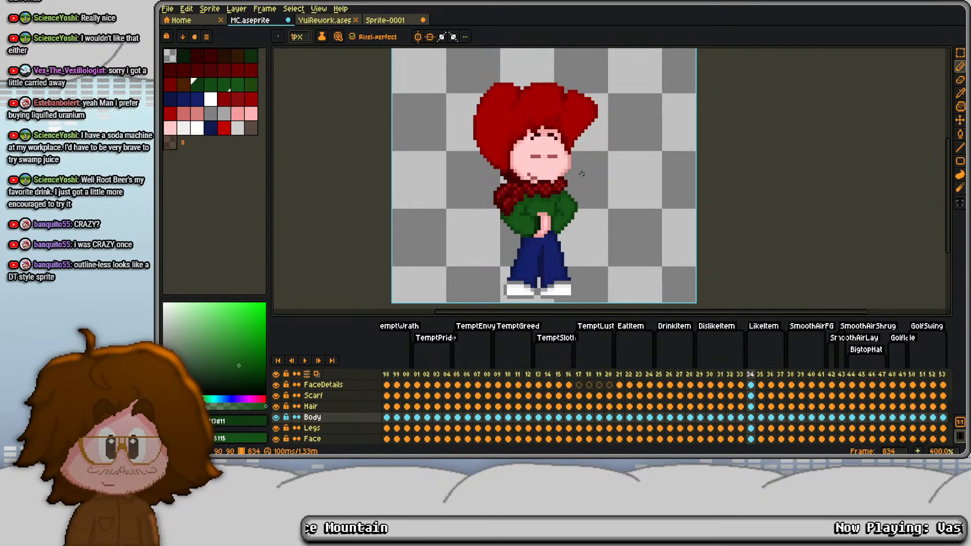
key(Right)
key(Right)
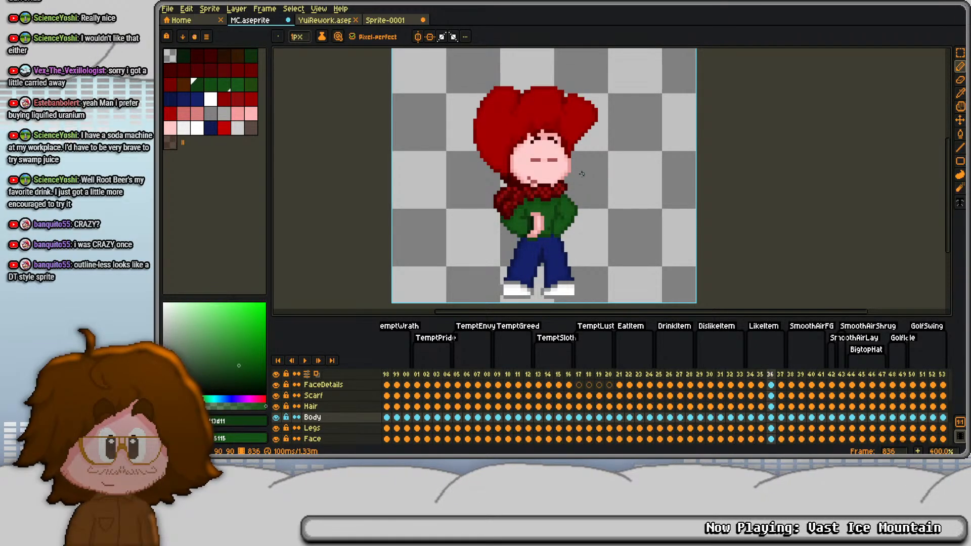
- Replace frame 837's Body cel with a copy of frame 836's and move it up one pixel
scroll(533, 182, up, 1)
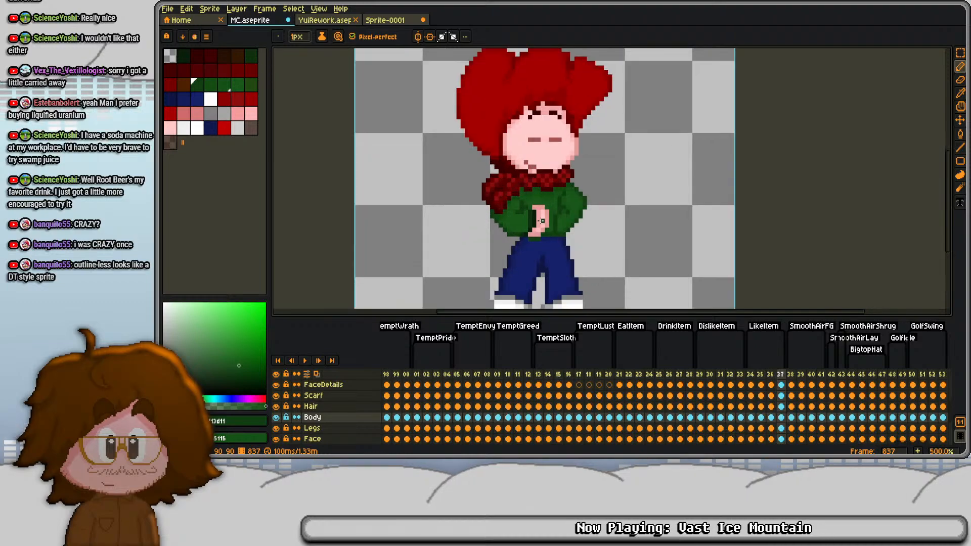
click(781, 417)
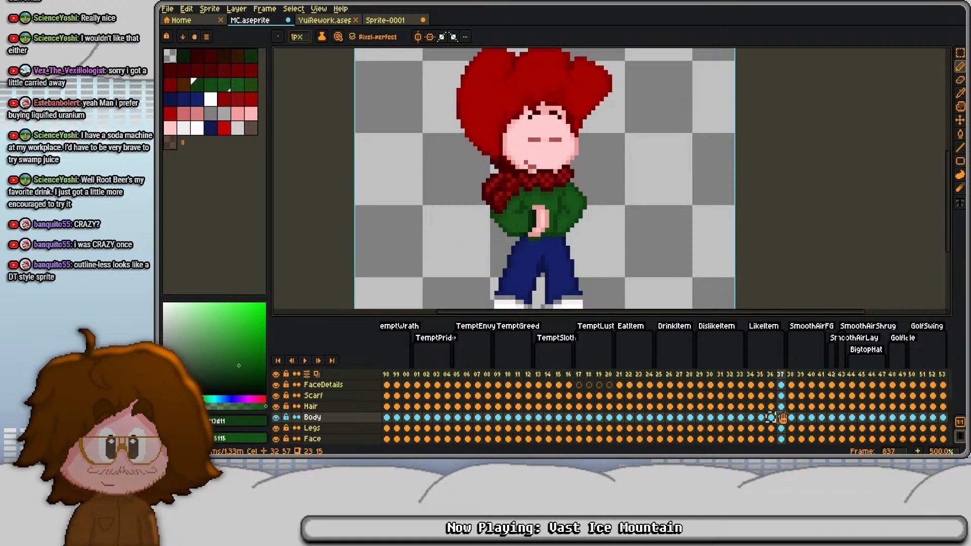
key(m)
key(ctrl+a)
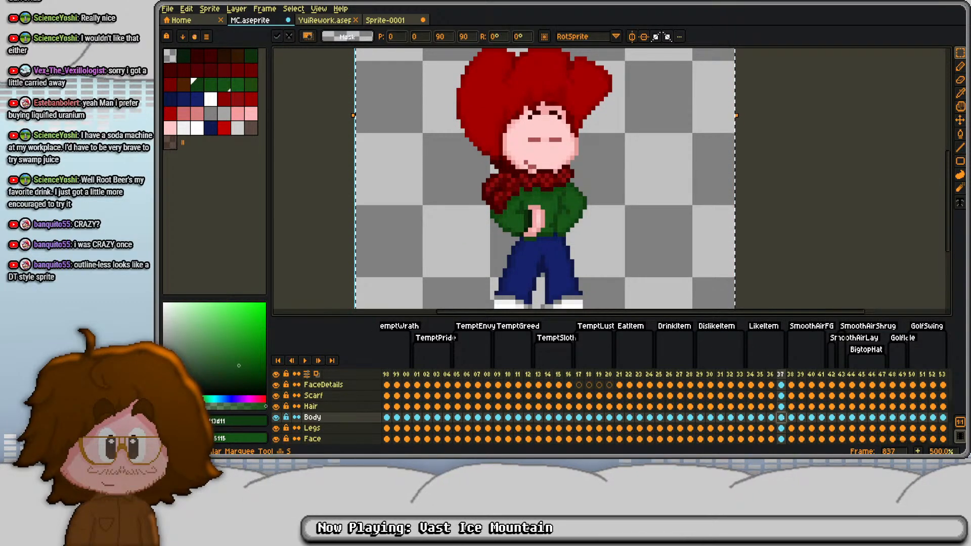
key(Up)
key(Down)
key(ctrl+d)
- Select the hand in frame 837's new Body cel and shift it one pixel left
scroll(614, 271, up, 4)
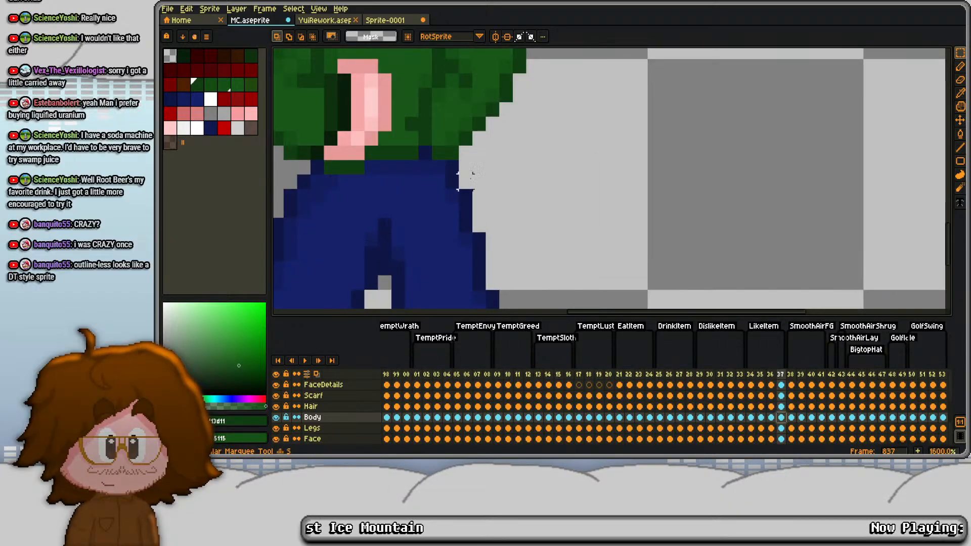
drag(473, 176, 541, 274)
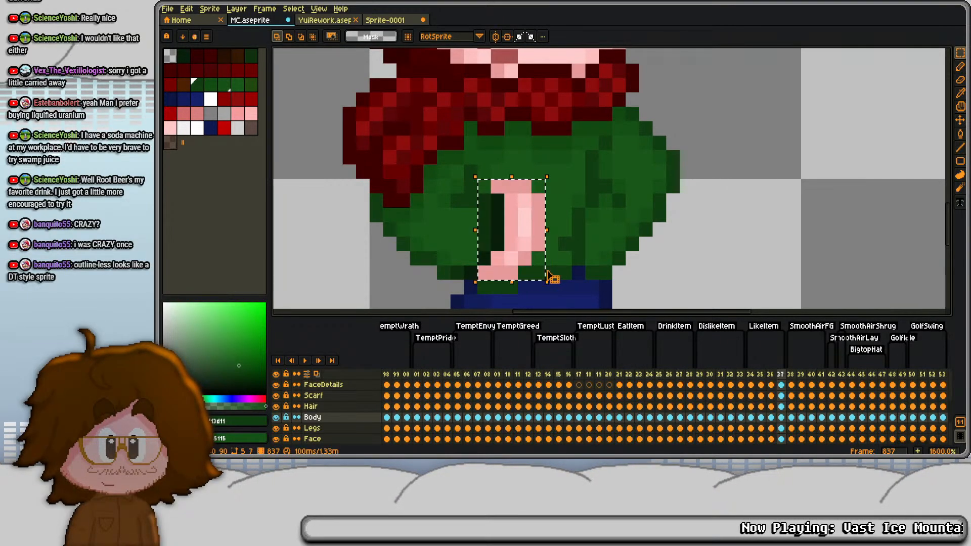
key(Left)
key(ctrl+d)
- Fill the gap beside frame 837's shifted hand with greens sampled from the sweater
scroll(471, 173, up, 1)
key(b)
alt+click(474, 170)
drag(596, 209, 604, 83)
alt+click(597, 173)
mouse_move(537, 194)
mouse_down()
mouse_move(577, 169)
mouse_move(576, 105)
mouse_up()
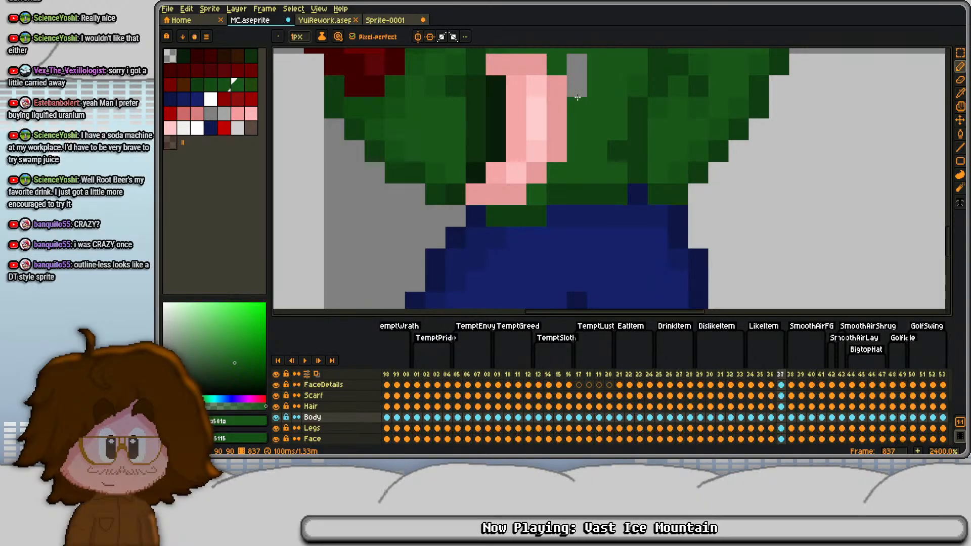
drag(578, 65, 581, 203)
alt+click(627, 178)
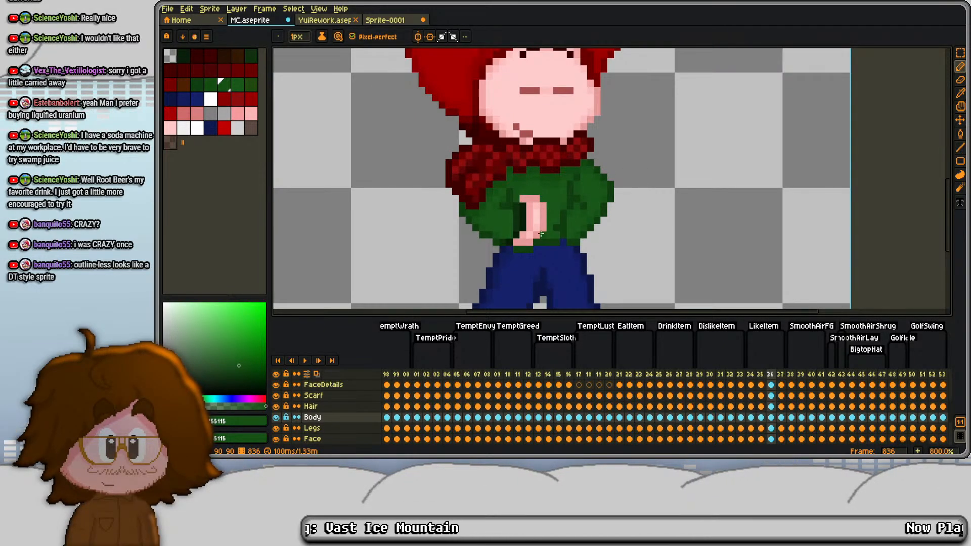
- Play the LikeItem animation again to review frame 837's repositioned hand
key(Return)
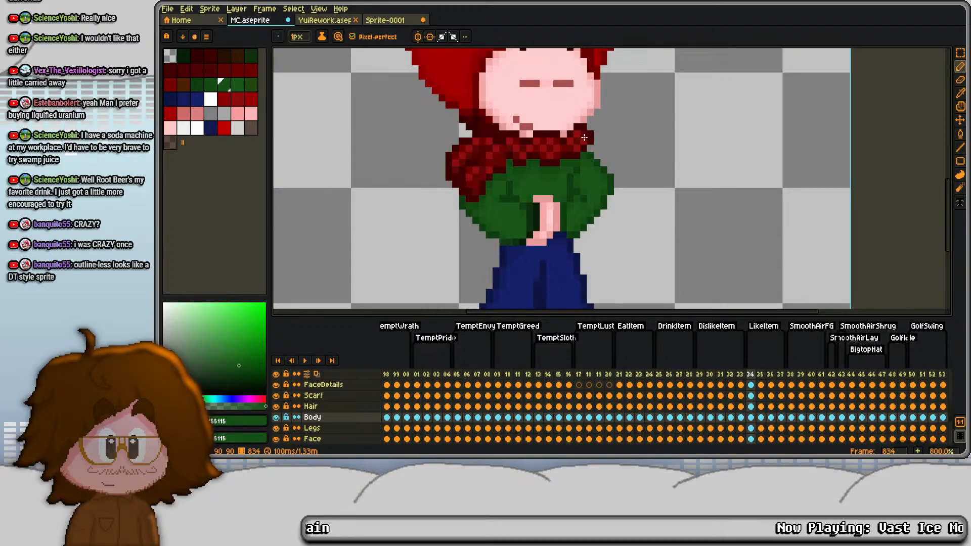
scroll(627, 162, down, 3)
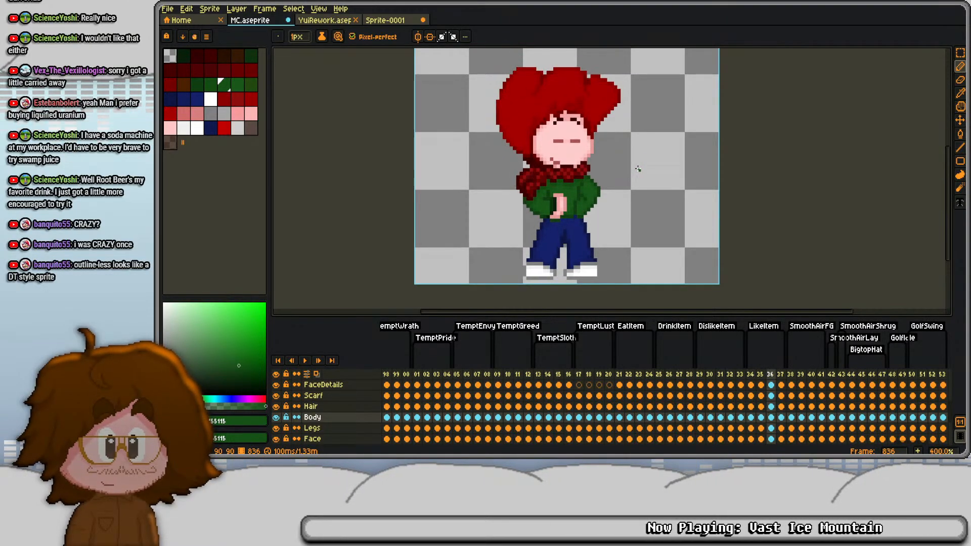
key(Return)
scroll(557, 198, up, 5)
- Undo the last sweater edit, select the hand in frame 837's Body cel and shift it down one pixel
key(ctrl+z)
key(m)
drag(521, 188, 520, 150)
drag(512, 147, 595, 277)
key(Down)
key(ctrl+d)
drag(626, 230, 626, 156)
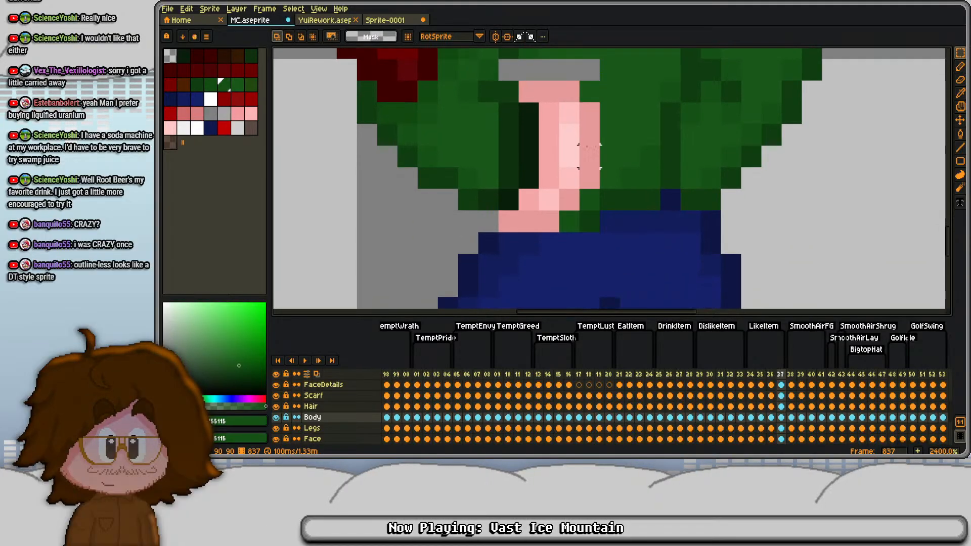
- Paint the gap above frame 837's lowered hand with green sampled from the sweater
key(b)
drag(548, 131, 553, 217)
alt+click(521, 143)
click(519, 153)
alt+click(531, 144)
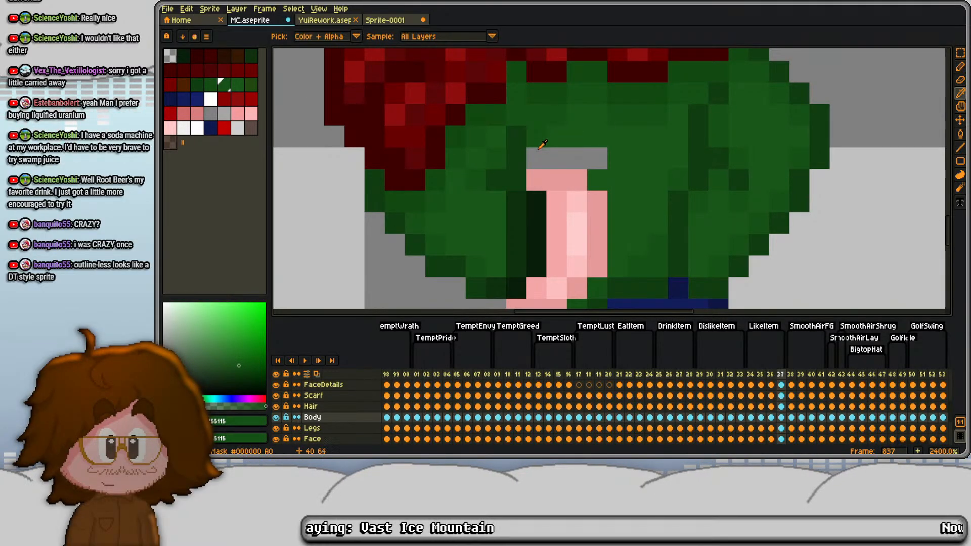
drag(531, 158, 604, 159)
scroll(602, 172, down, 4)
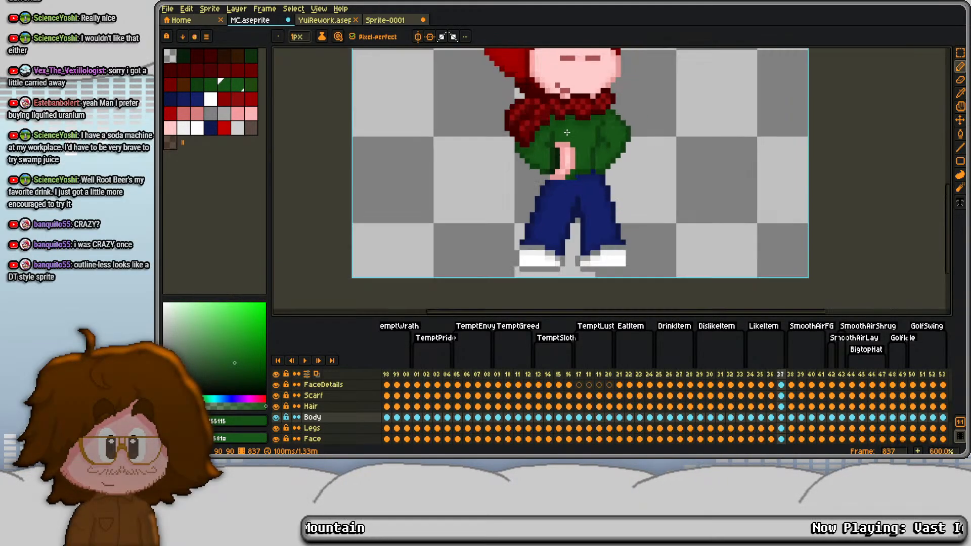
- Paint the sweater hem around the lowered hand in frame 837's Body cel with sampled dark green
scroll(592, 128, up, 2)
key(comma)
key(period)
scroll(568, 197, up, 2)
alt+click(551, 191)
click(533, 206)
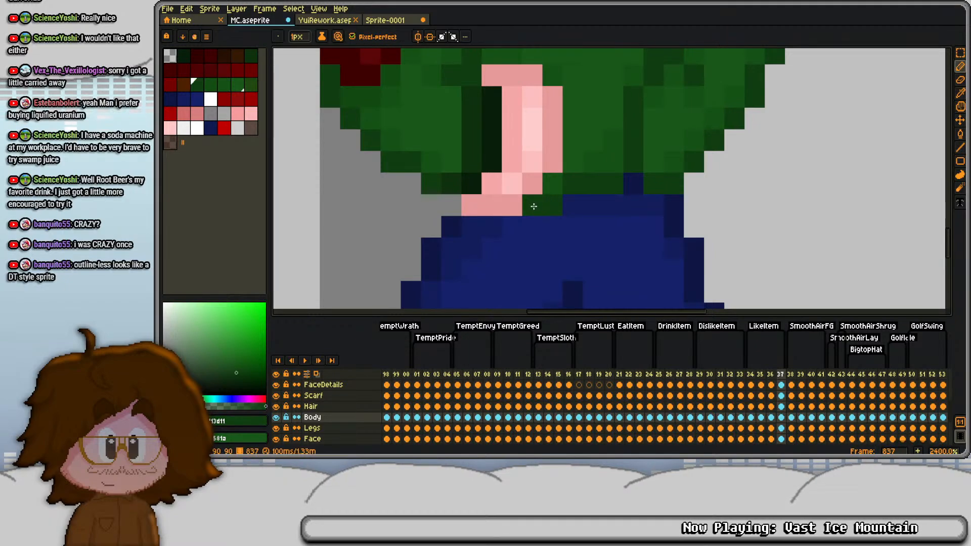
- Play the LikeItem animation to review the lowered hand, and undo frame 837's hand shift
scroll(560, 204, down, 6)
key(Return)
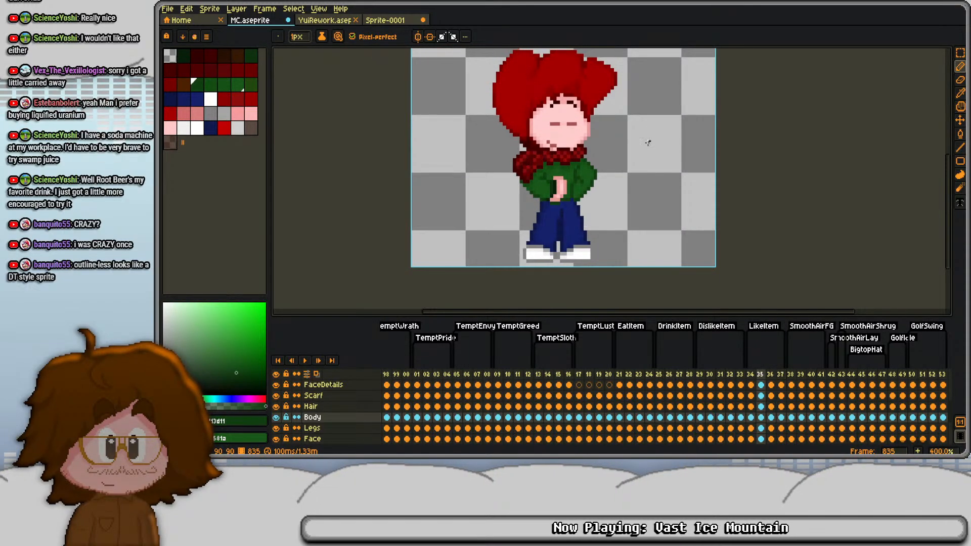
key(Return)
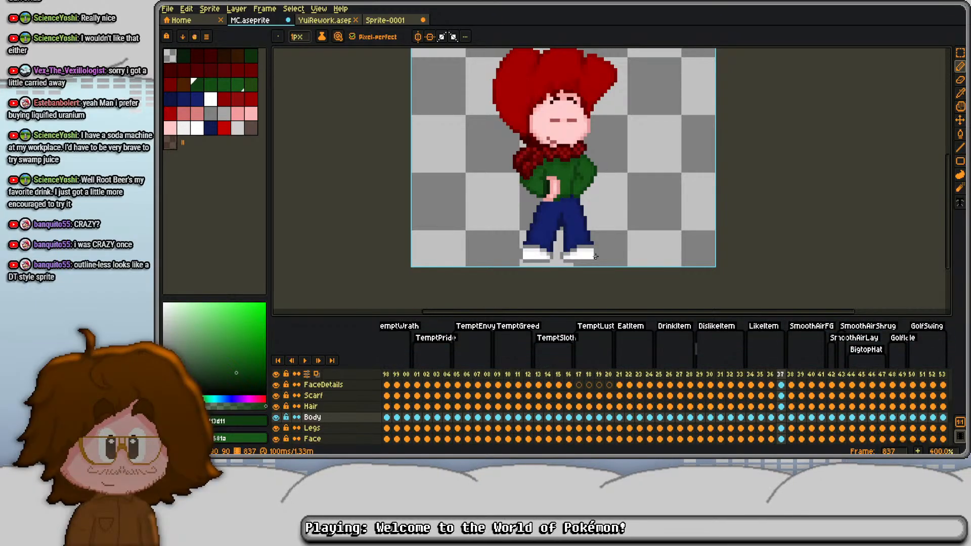
key(ctrl+z)
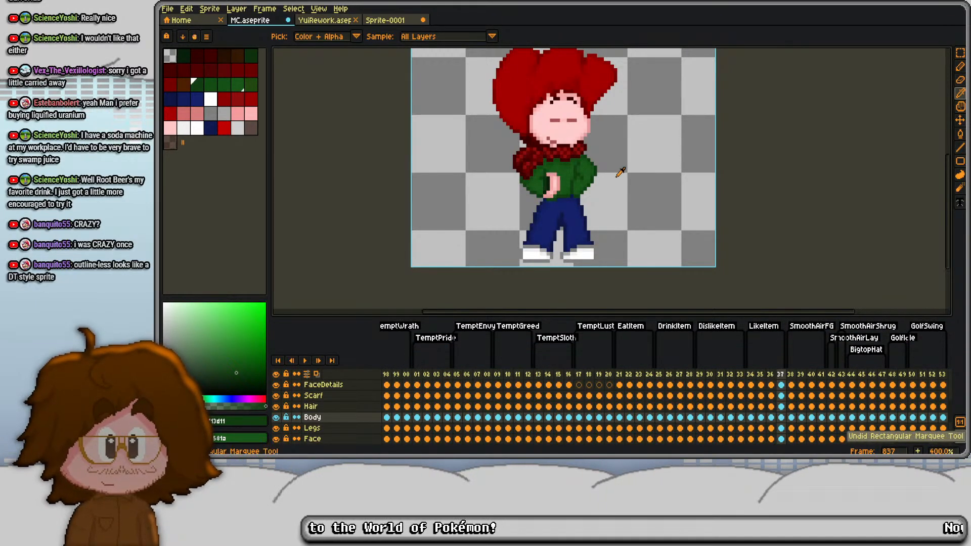
- Select the hand in frame 834's Body cel, shift it up one pixel and patch the sweater hem beneath it
key(Left)
key(Left)
key(Left)
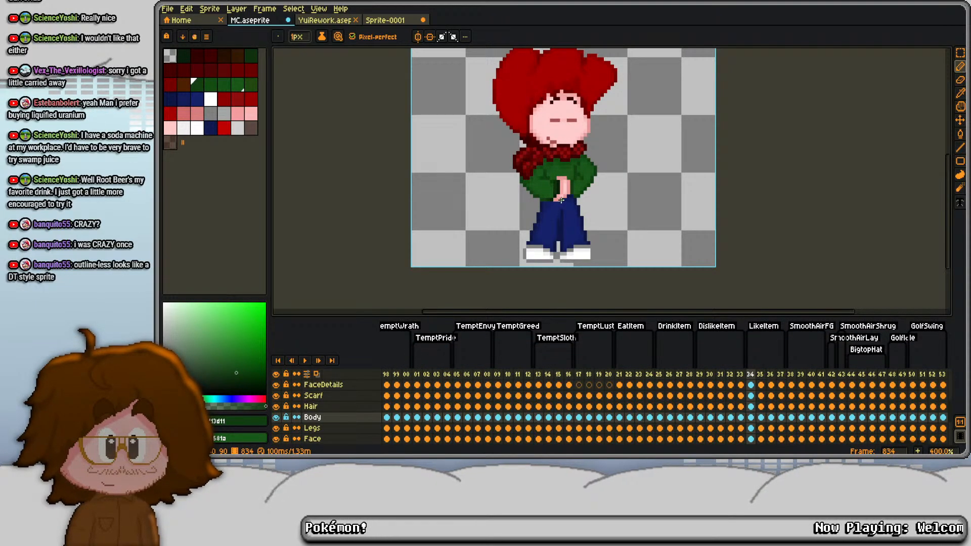
scroll(562, 199, up, 4)
key(m)
drag(480, 134, 587, 213)
key(ctrl+d)
key(b)
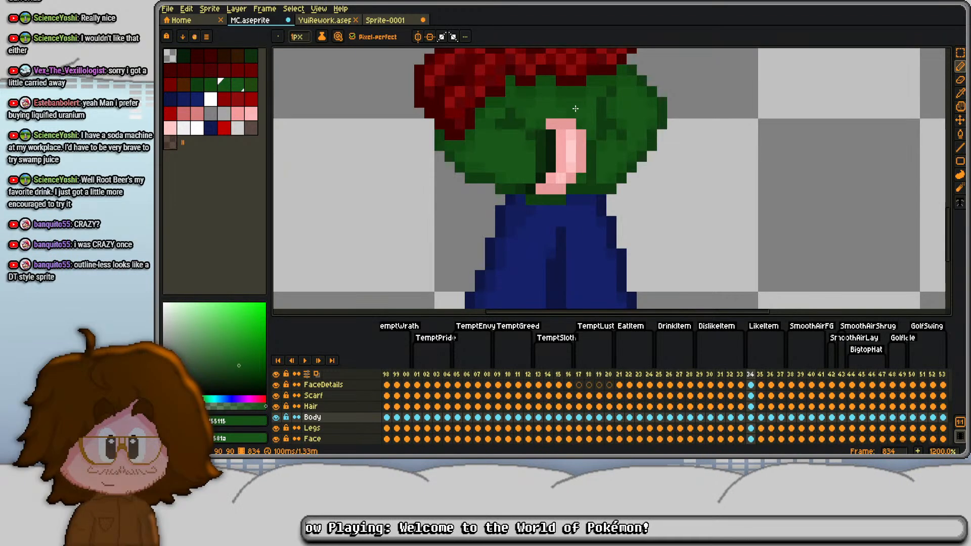
- Select the hand in frame 836's Body cel and shift it up one pixel
scroll(575, 109, down, 3)
key(period)
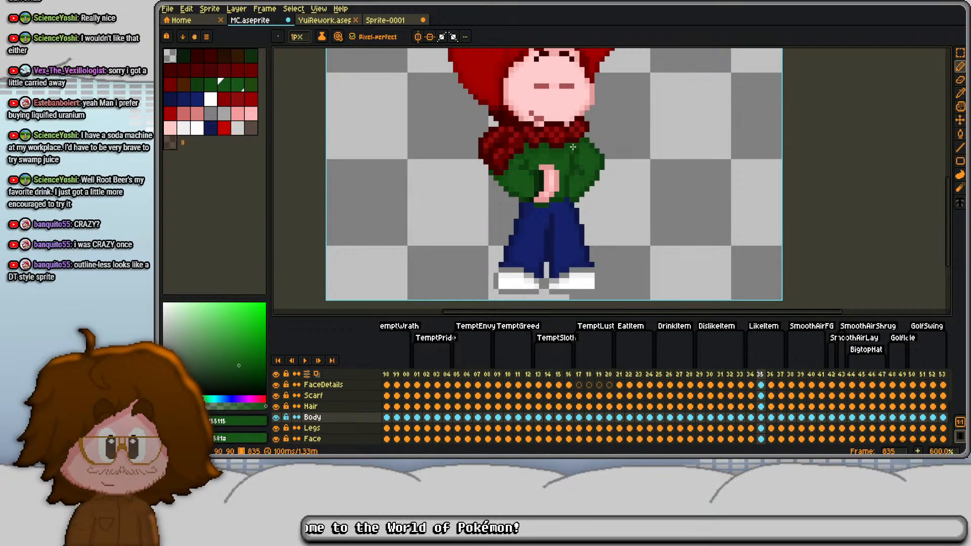
key(period)
scroll(541, 172, up, 3)
key(s)
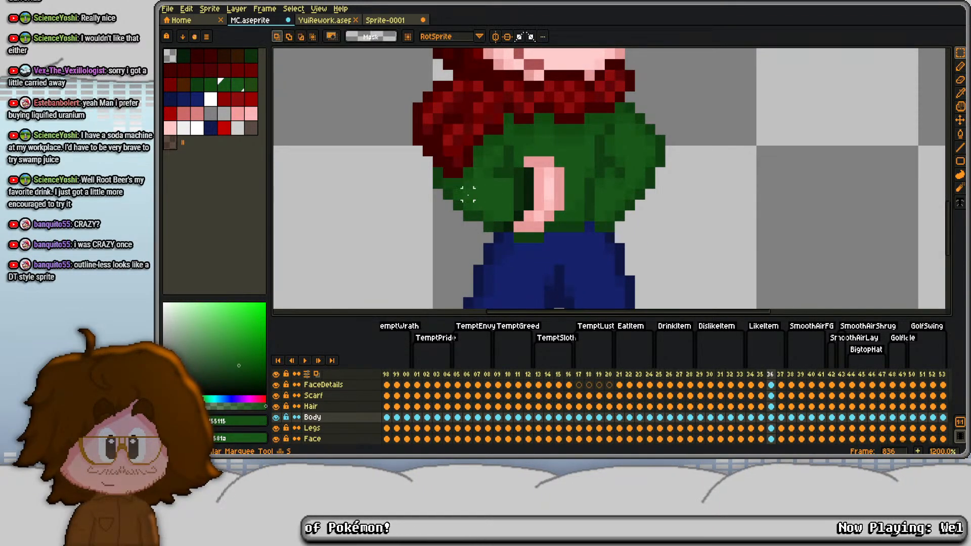
drag(471, 186, 501, 163)
key(Up)
key(ctrl+d)
key(i)
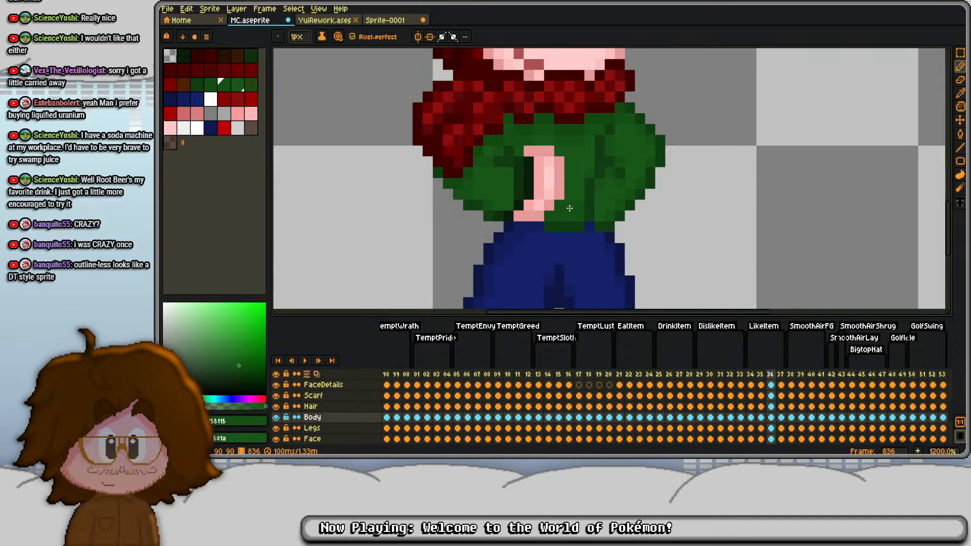
- Repaint the sweater hem beneath frame 836's raised hand with greens sampled from the sweater
scroll(569, 208, down, 4)
scroll(540, 224, up, 3)
scroll(530, 203, up, 1)
key(b)
click(520, 215)
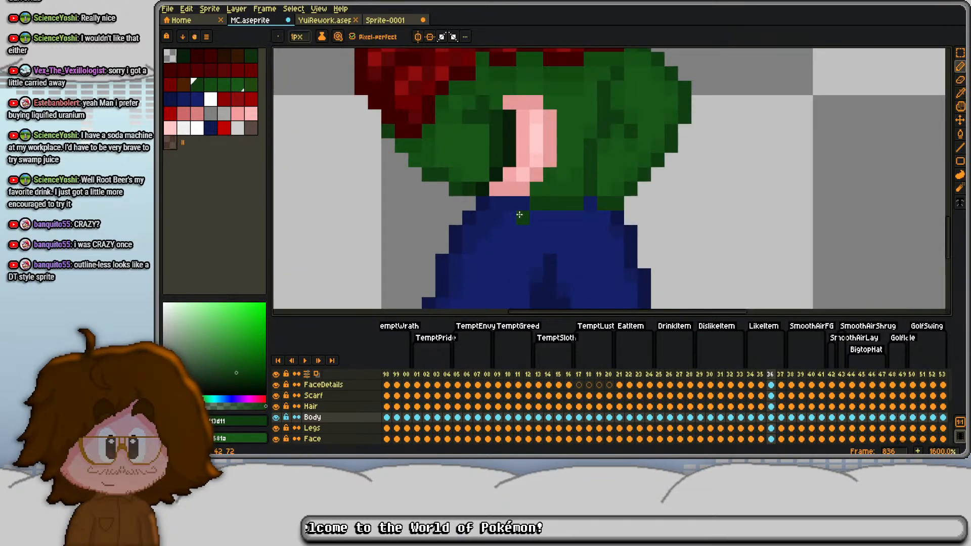
key(i)
click(550, 187)
key(b)
drag(495, 202, 523, 204)
scroll(521, 175, down, 3)
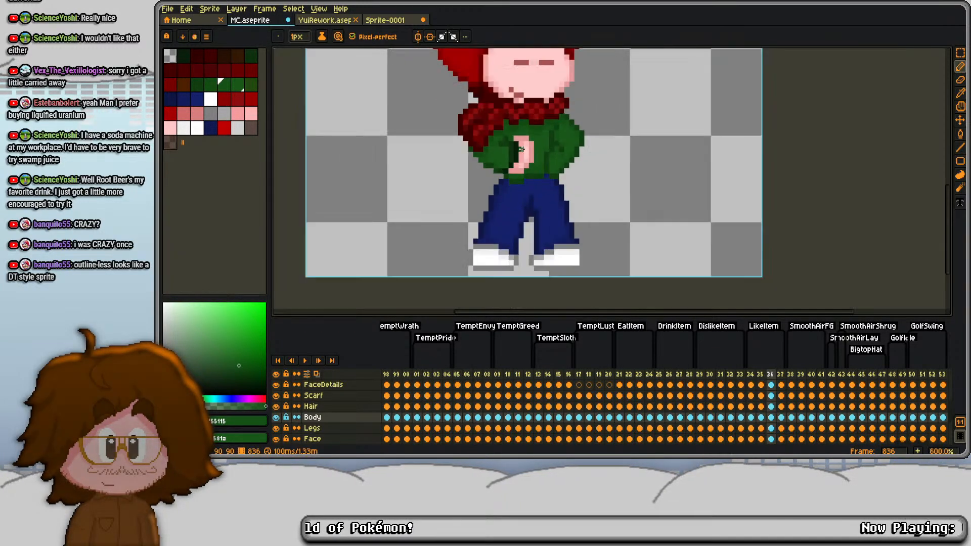
- Compare frame 836 with its neighbours and play the LikeItem animation to review the hand movement
drag(568, 144, 566, 180)
key(Right)
key(Left)
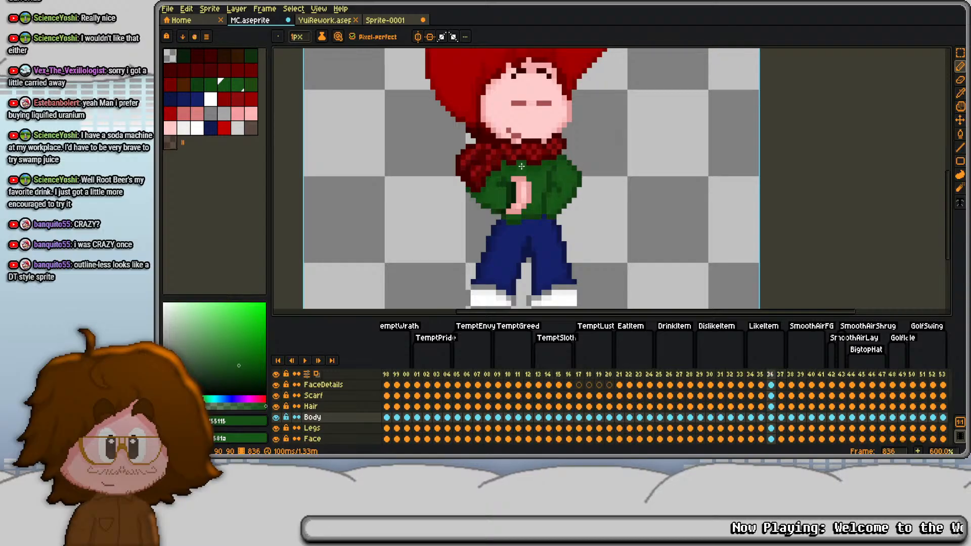
key(Right)
key(Return)
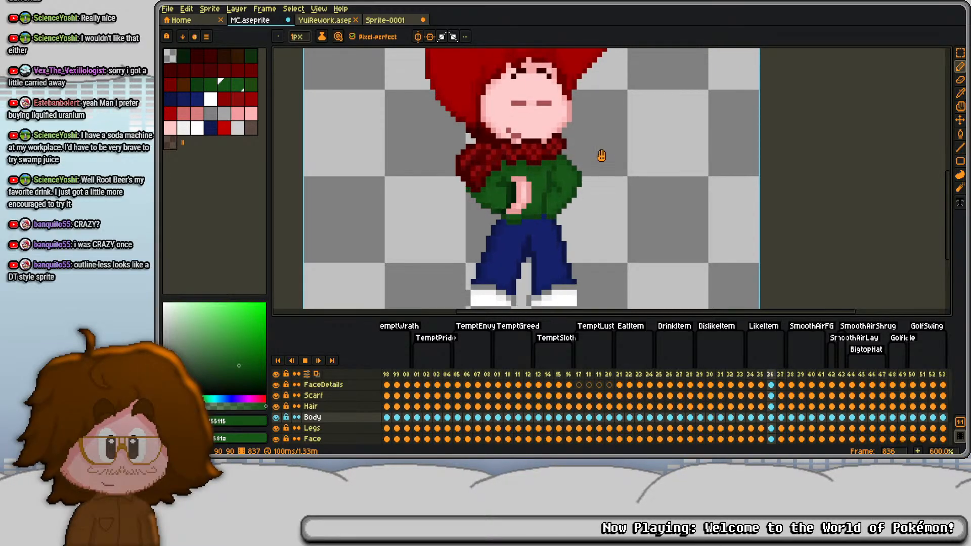
scroll(605, 149, down, 2)
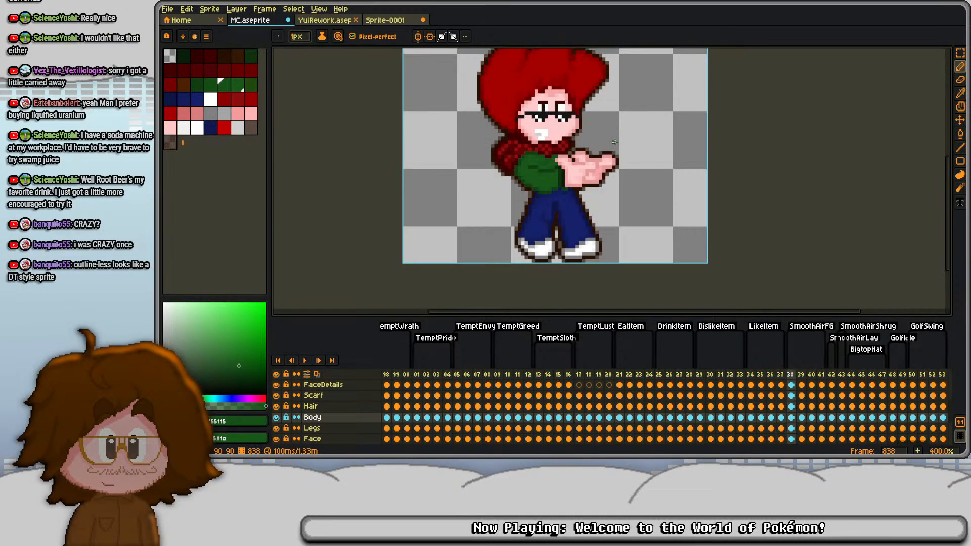
key(Return)
key(Right)
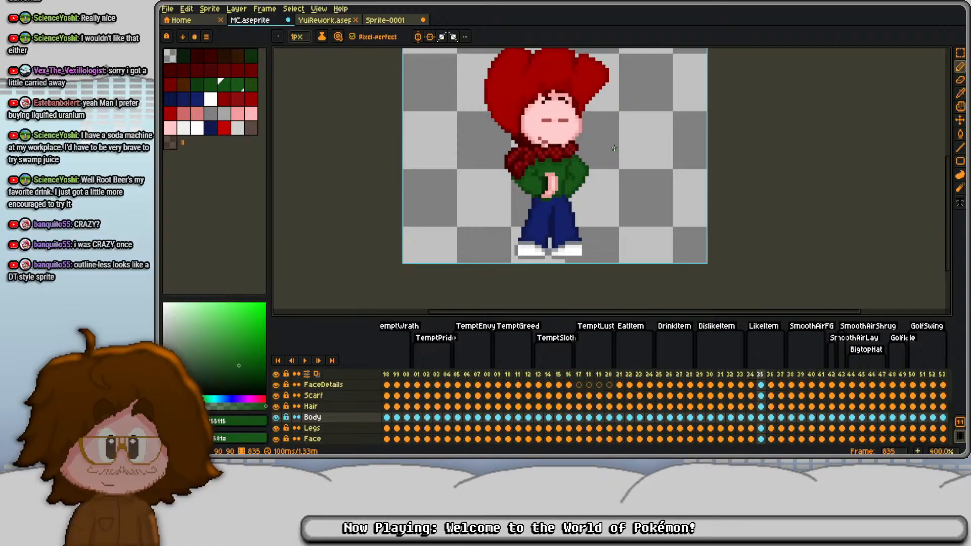
key(Left)
- Replace frame 837's Body cel with a copy of frame 835's and shift it up one pixel
scroll(614, 147, up, 2)
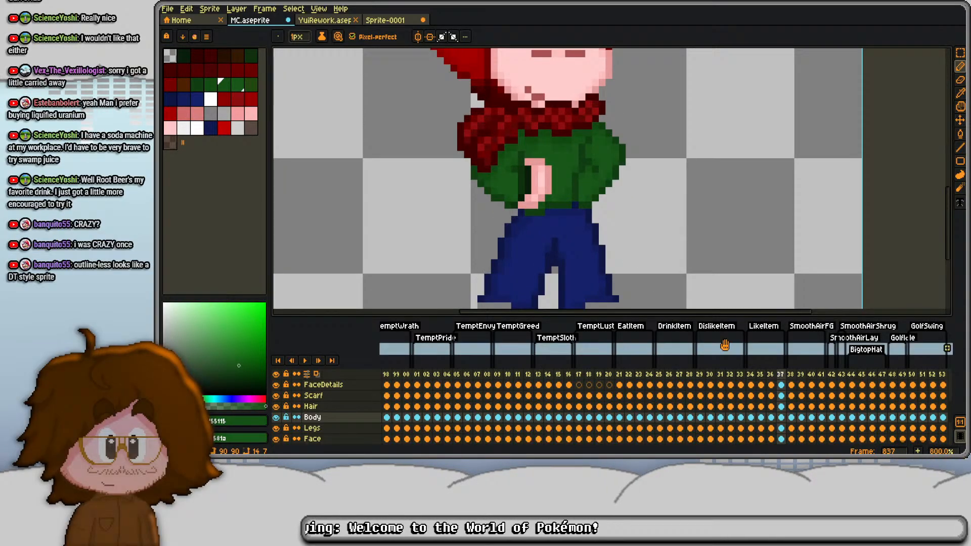
click(752, 417)
click(761, 418)
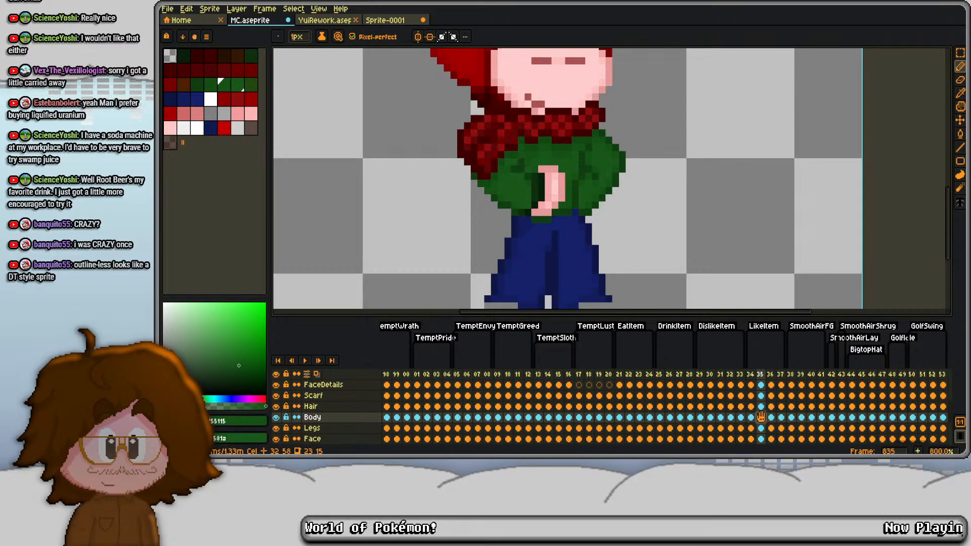
click(782, 417)
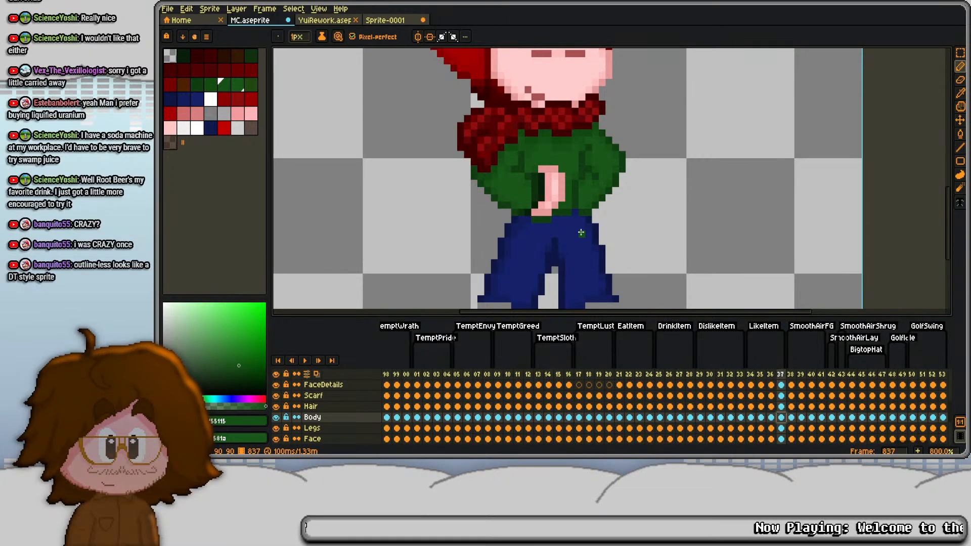
key(ctrl+a)
key(m)
key(Up)
key(ctrl+d)
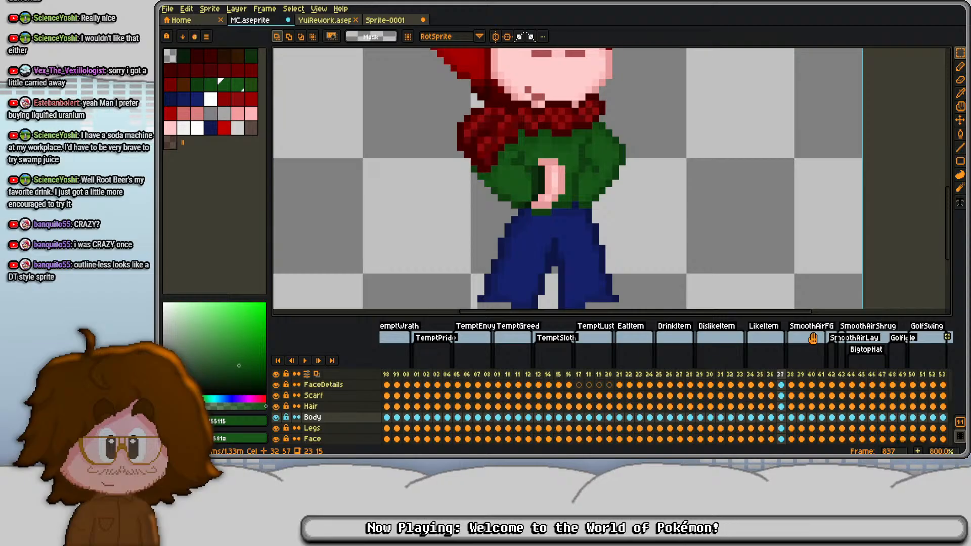
- Touch up where the sweater's edge meets the scarf in frame 837, and compare it with the preceding frames
key(i)
scroll(521, 221, up, 3)
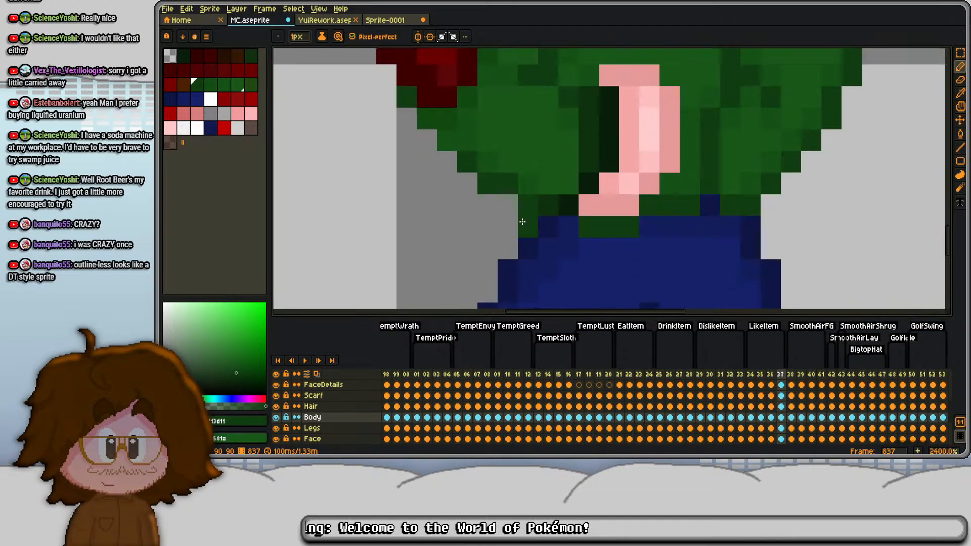
click(783, 396)
click(427, 227)
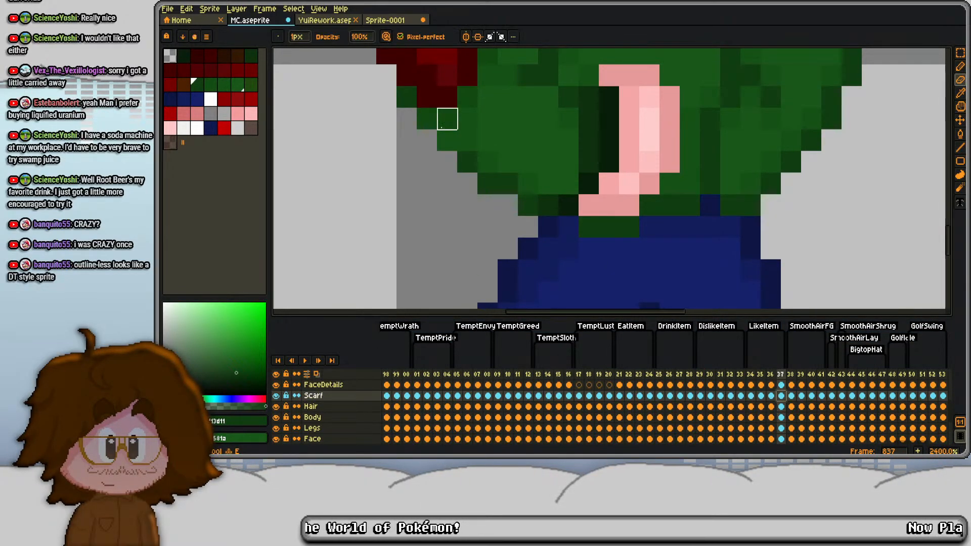
scroll(407, 97, down, 3)
drag(448, 115, 459, 191)
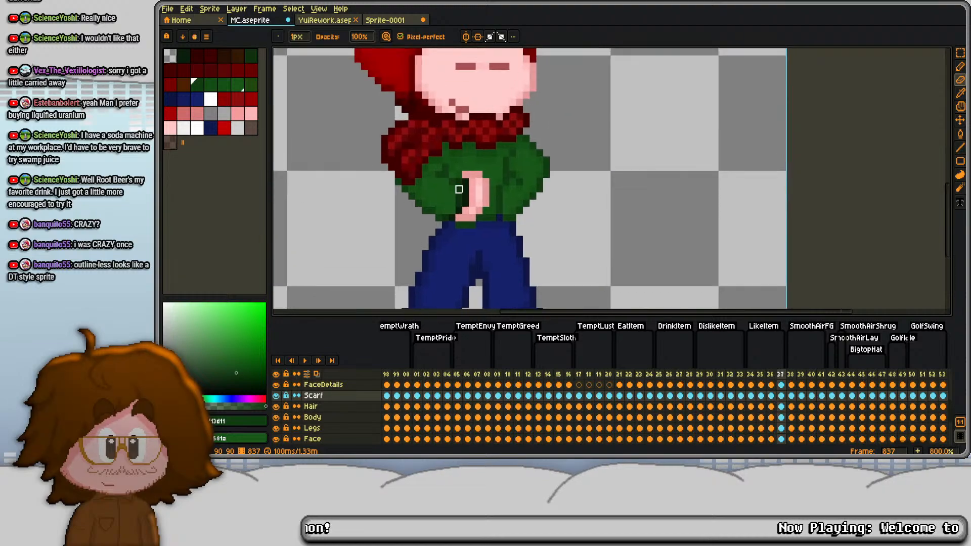
key(Left)
key(Left)
key(Right)
key(Right)
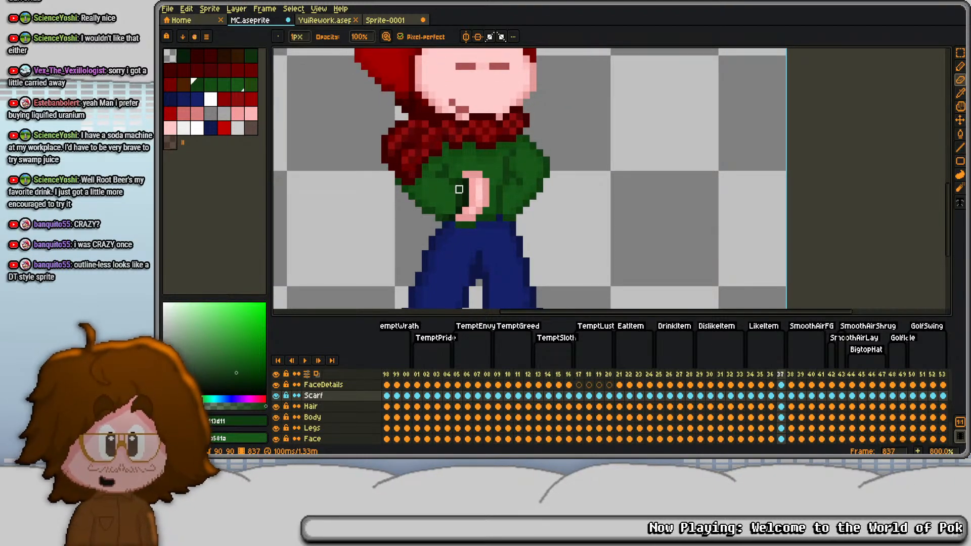
- Select the hand and its shadow in frame 837's Body cel and shift them up one pixel
scroll(459, 189, up, 3)
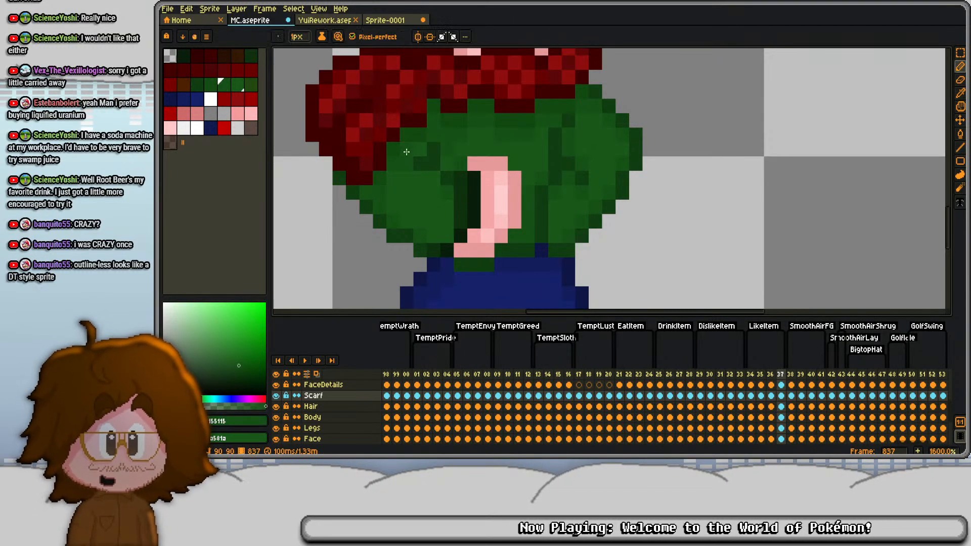
key(Down)
key(Down)
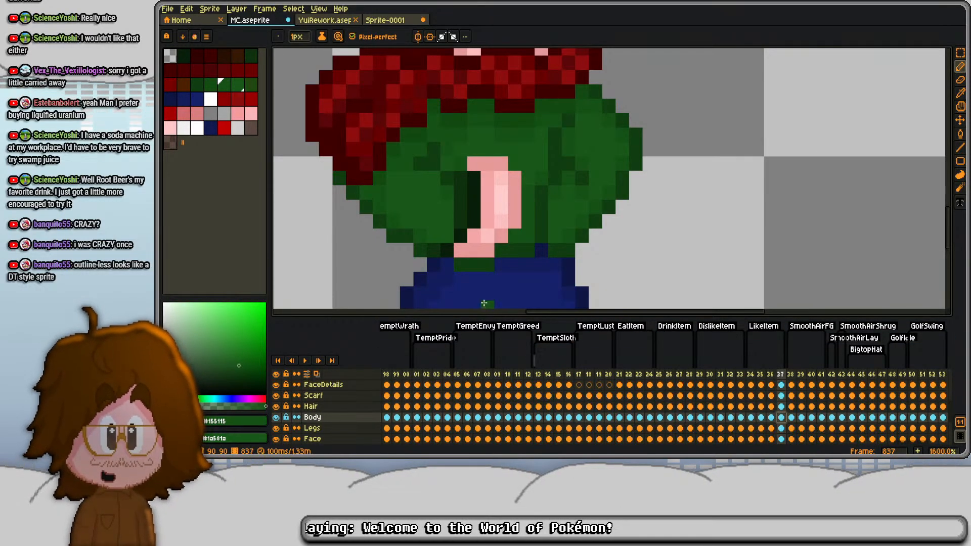
scroll(526, 238, down, 3)
scroll(494, 205, up, 3)
click(494, 205)
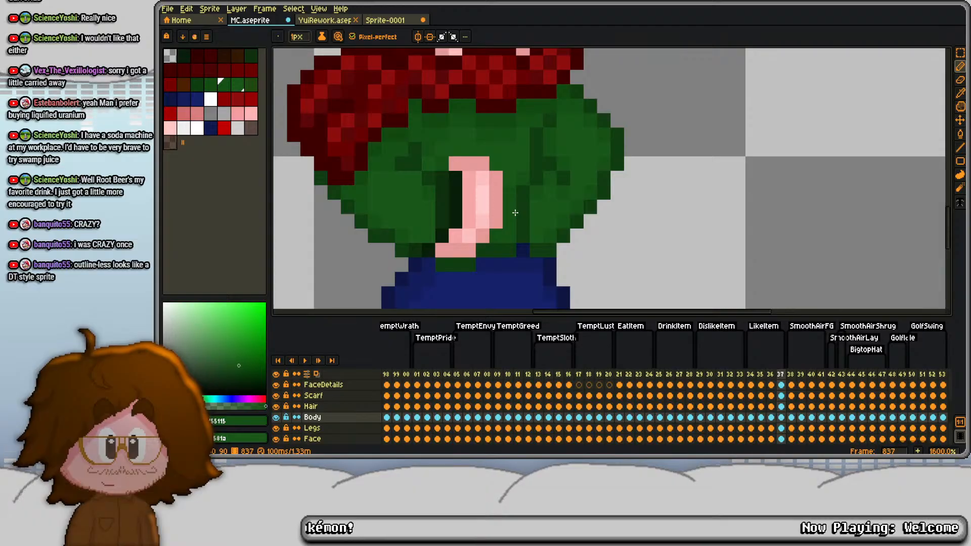
key(s)
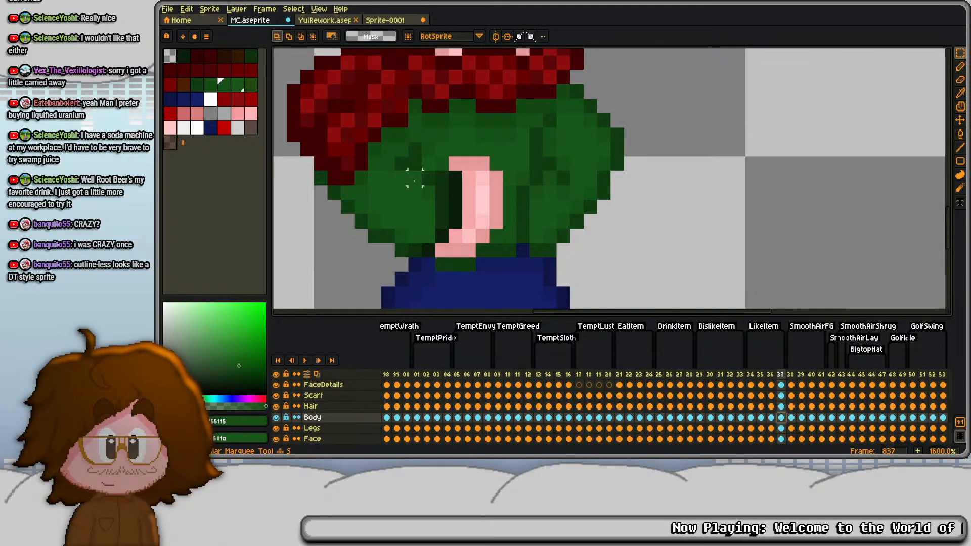
drag(428, 163, 504, 244)
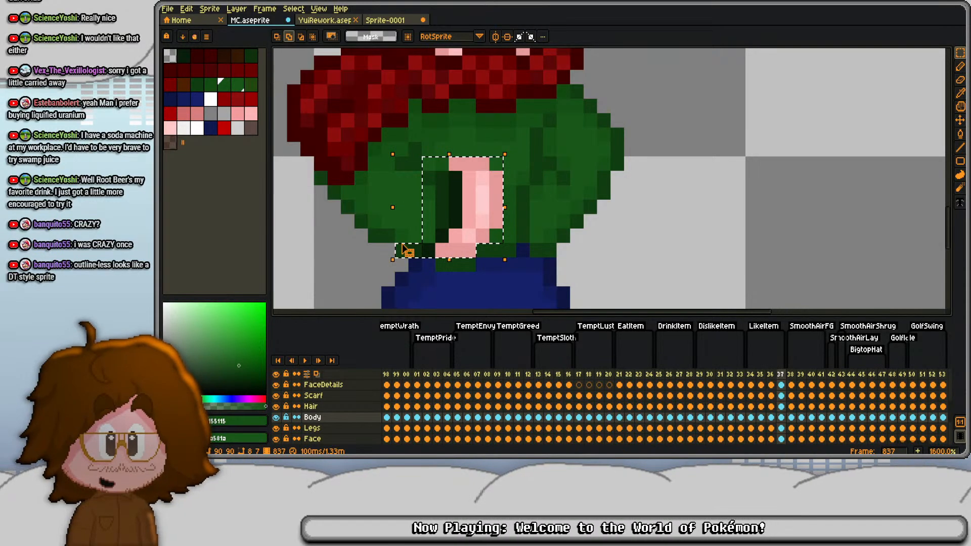
key(Up)
key(ctrl+d)
- Fill the gaps beneath frame 837's raised hand with greens sampled from the sweater
key(d)
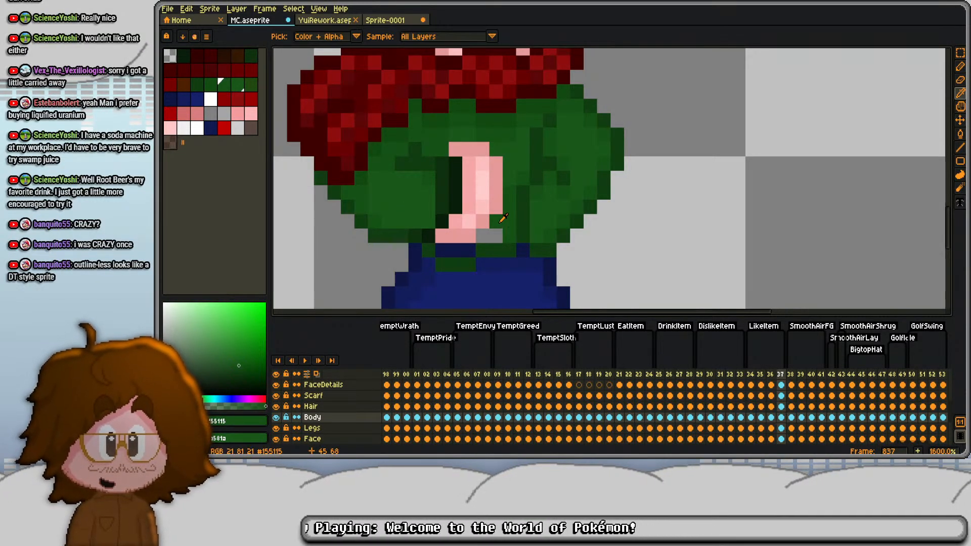
key(b)
scroll(526, 178, down, 4)
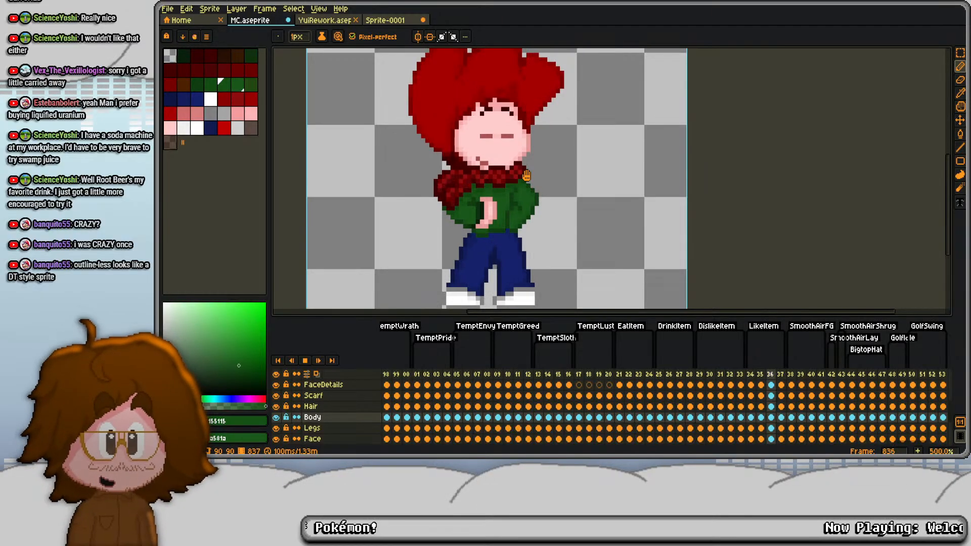
- Play and step through the LikeItem animation to check the hand positions, and save the sprite file
key(Return)
key(Right)
key(Right)
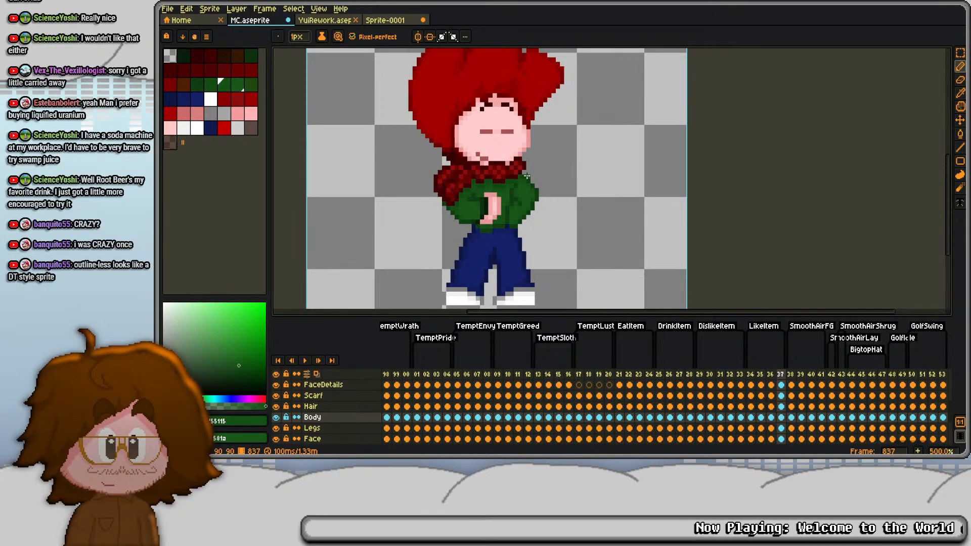
key(Left)
key(Left)
key(Left)
key(ctrl+s)
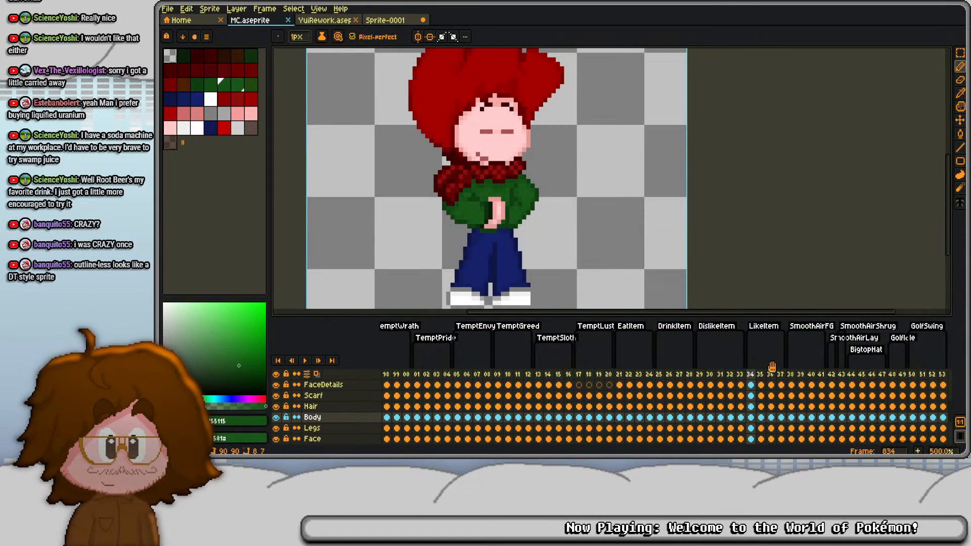
- Add four new frames after frame 837 and keep the LikeItem tag ending at frame 837
click(780, 374)
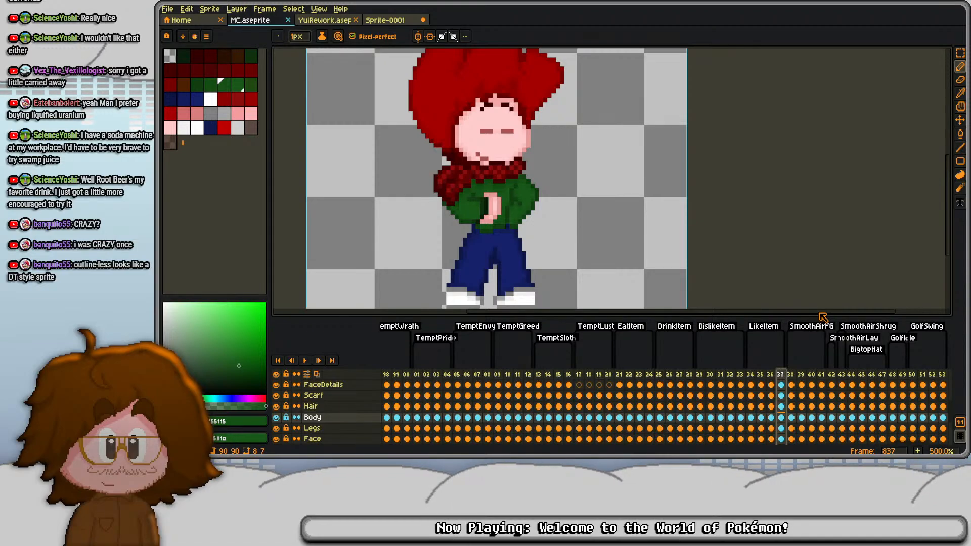
key(alt+n)
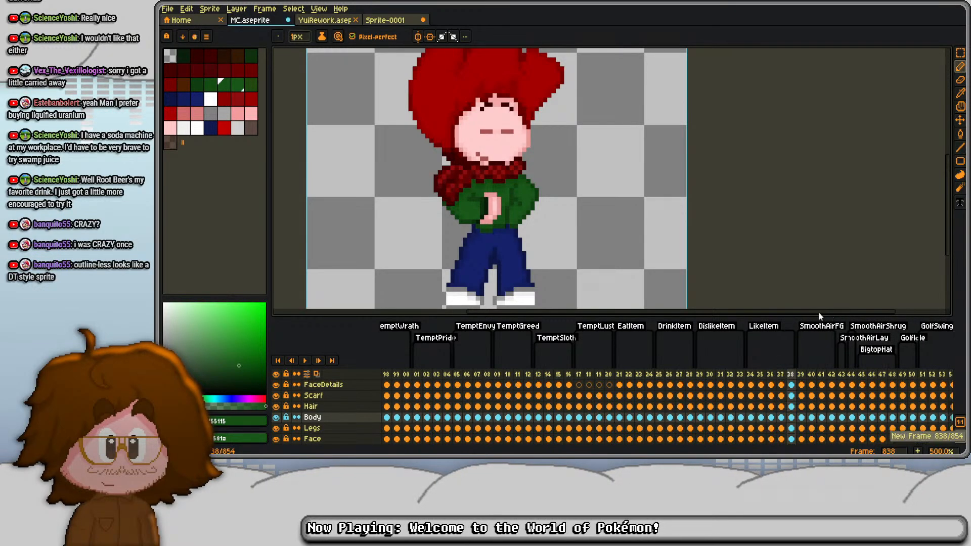
double_click(763, 327)
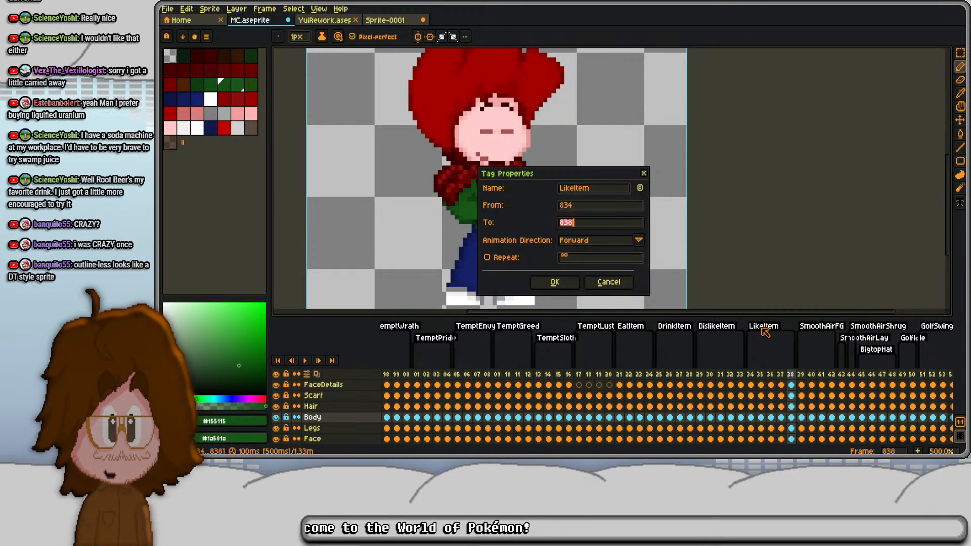
key(Return)
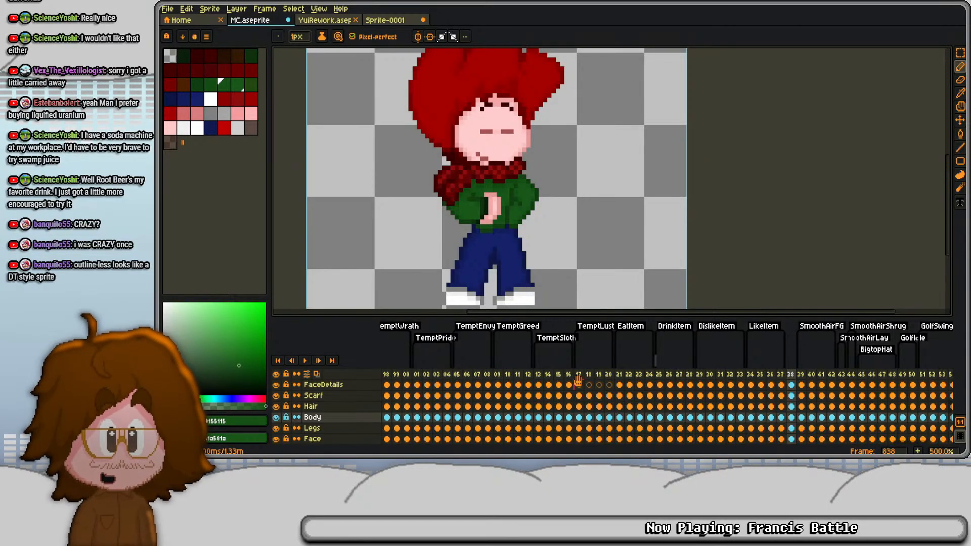
key(alt+n)
key(alt+n)
key(alt+n)
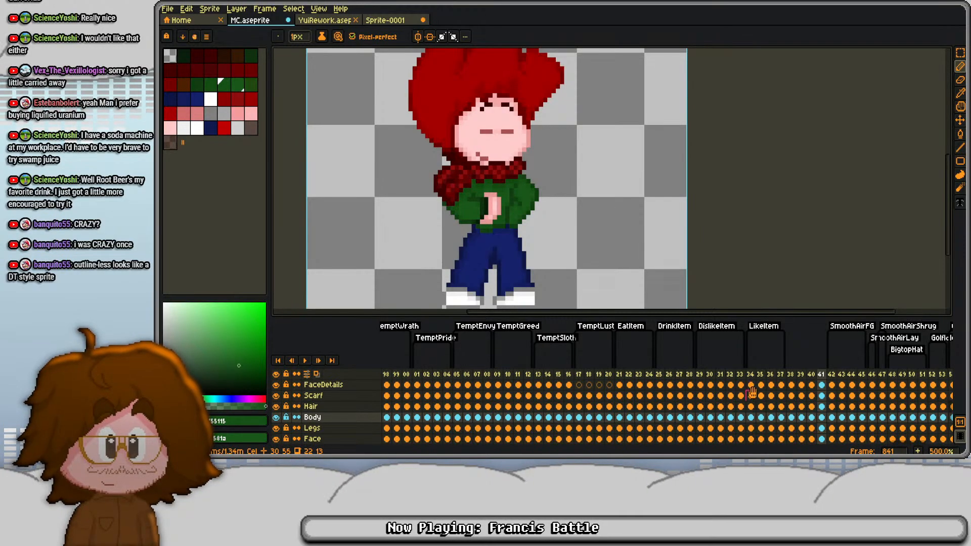
- Flatten all layers of MC.aseprite to get the LikeItem frames 834 to 837 as single cels for copying
scroll(354, 405, up, 3)
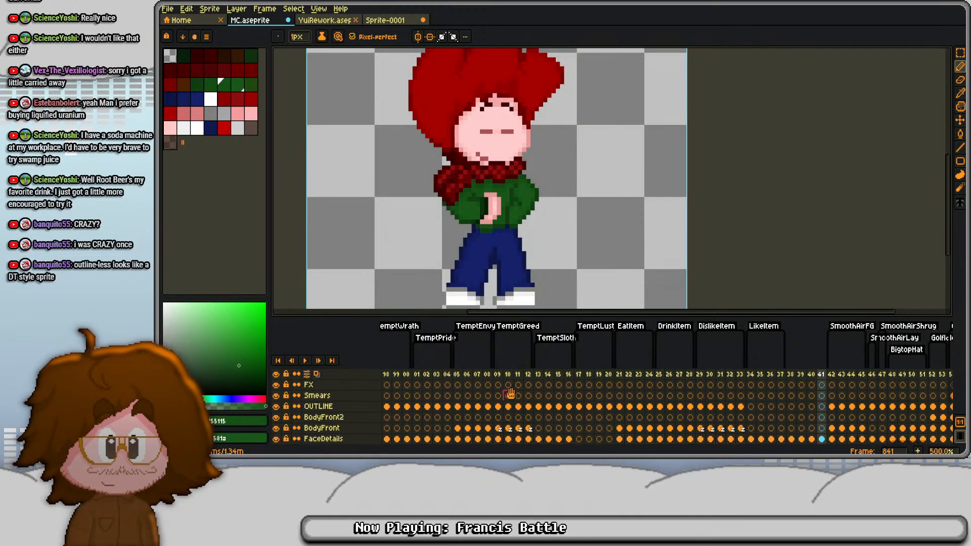
right_click(326, 385)
click(364, 442)
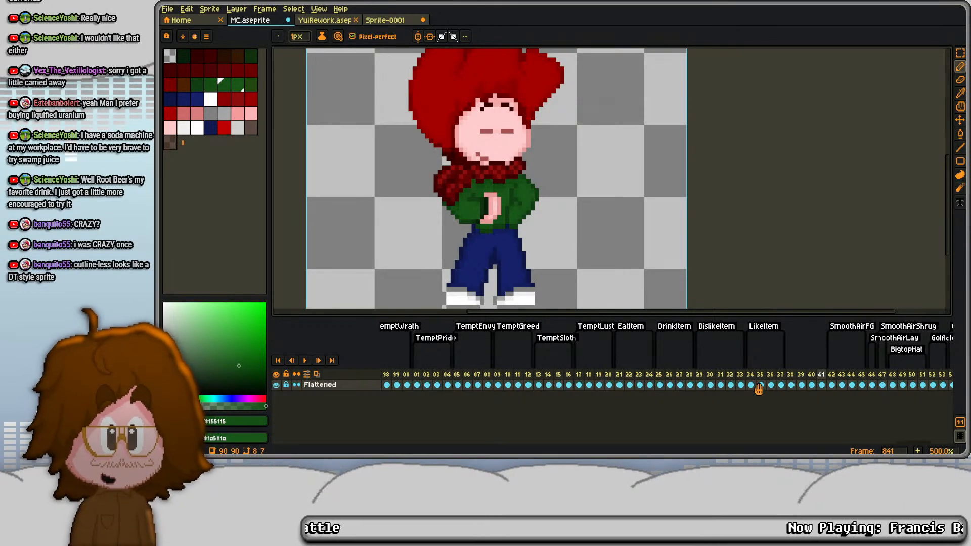
- Switch to Sprite-0001, replace its contents with the four flattened LikeItem frames, and duplicate Layer 1
click(385, 20)
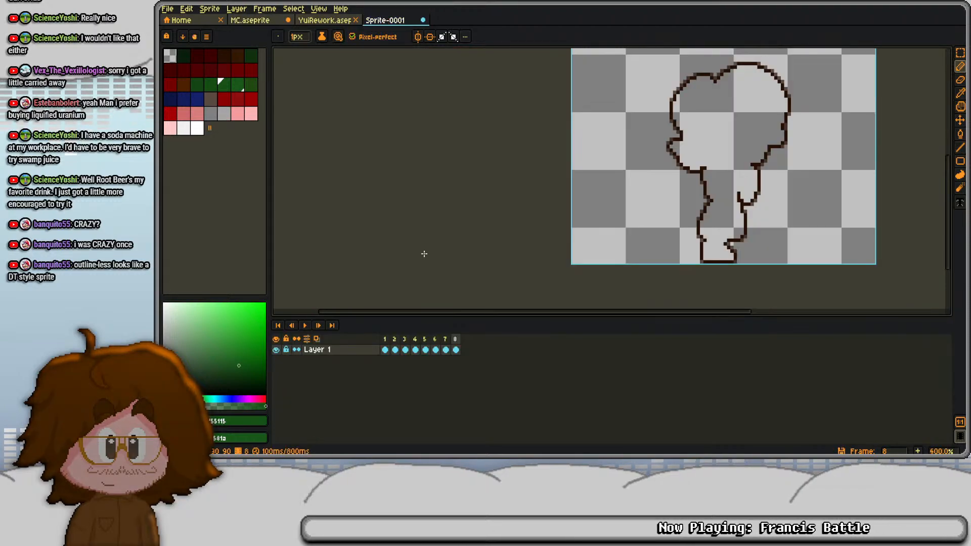
drag(425, 340, 483, 340)
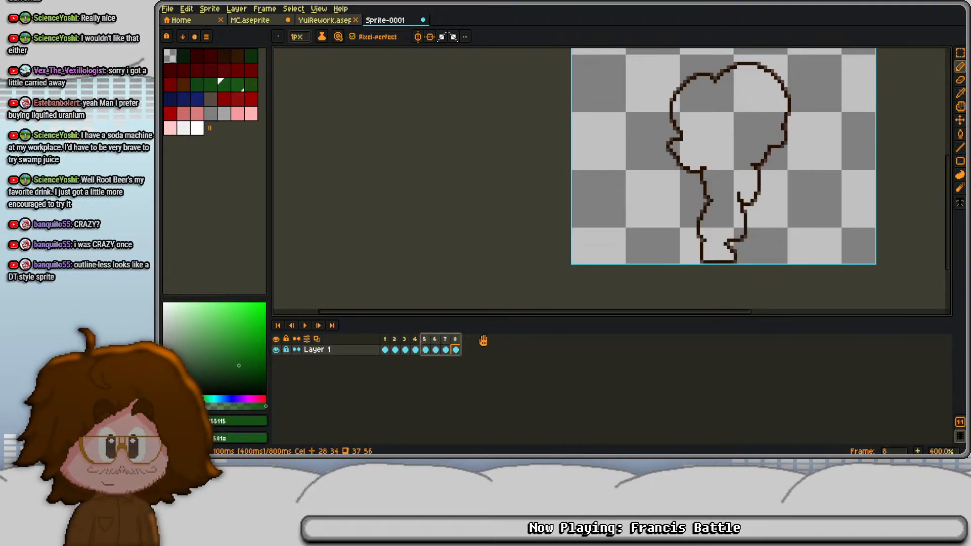
key(Delete)
right_click(341, 354)
click(367, 406)
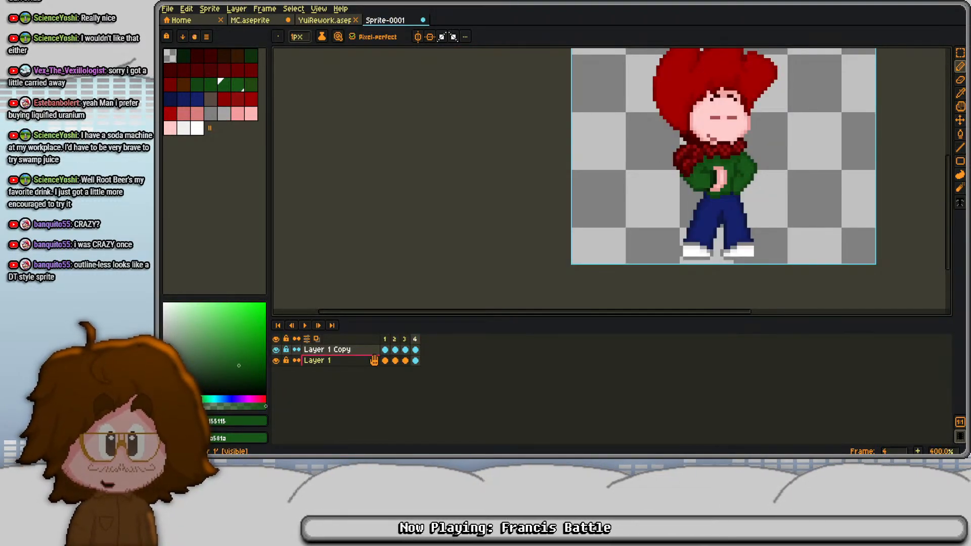
- Set the foreground color to the dark brown 281000
click(254, 422)
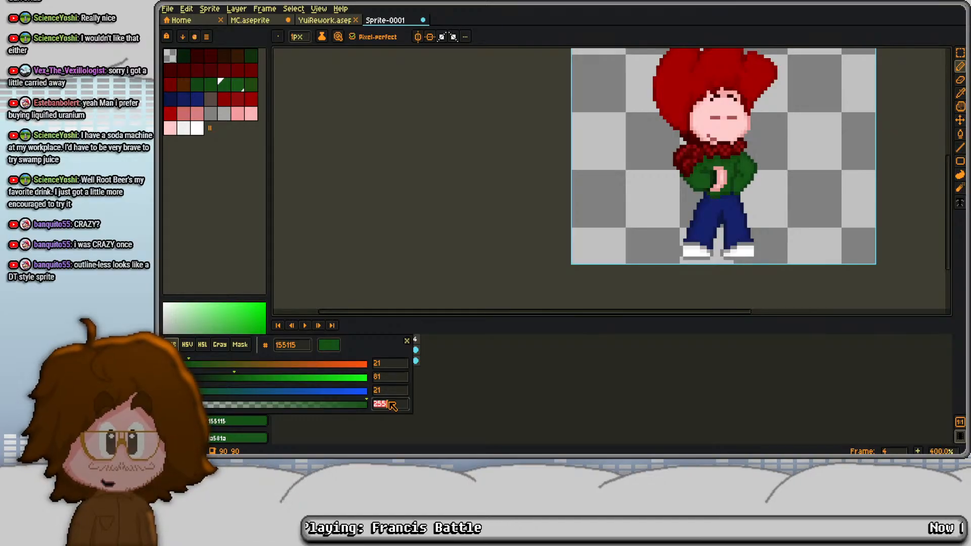
double_click(299, 345)
key(ctrl+v)
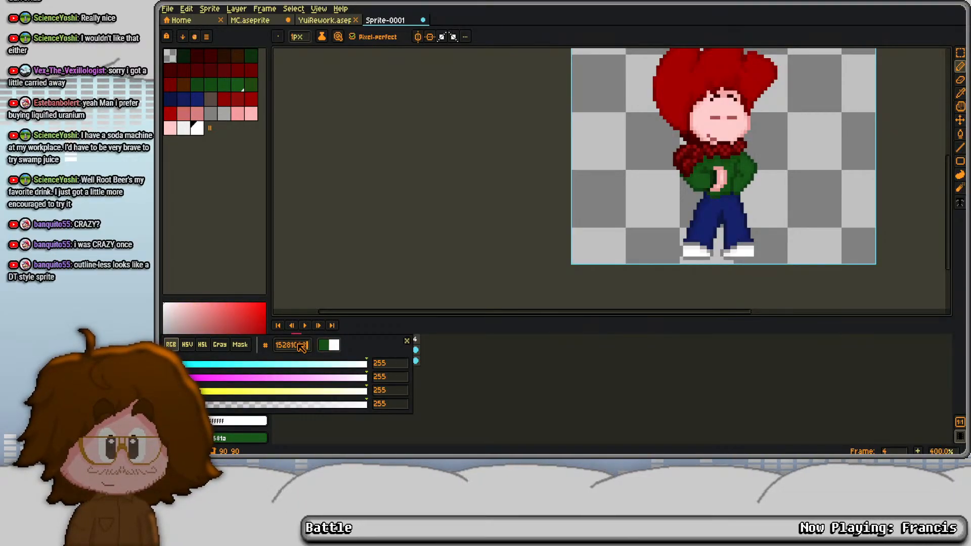
double_click(301, 348)
text(281000)
key(Return)
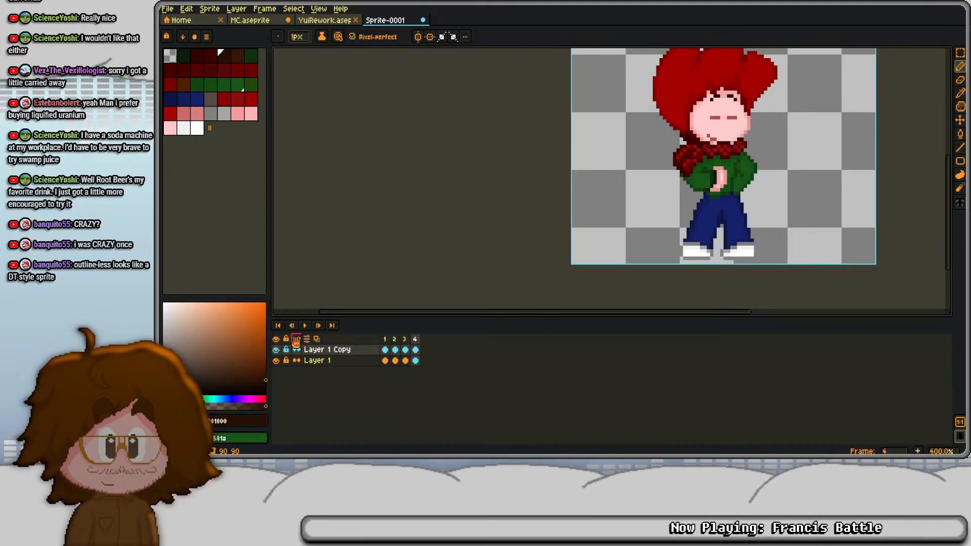
- Darken all four frames of both layers to solid black silhouettes with the Hue/Saturation value adjustment
drag(329, 352, 327, 363)
key(ctrl+u)
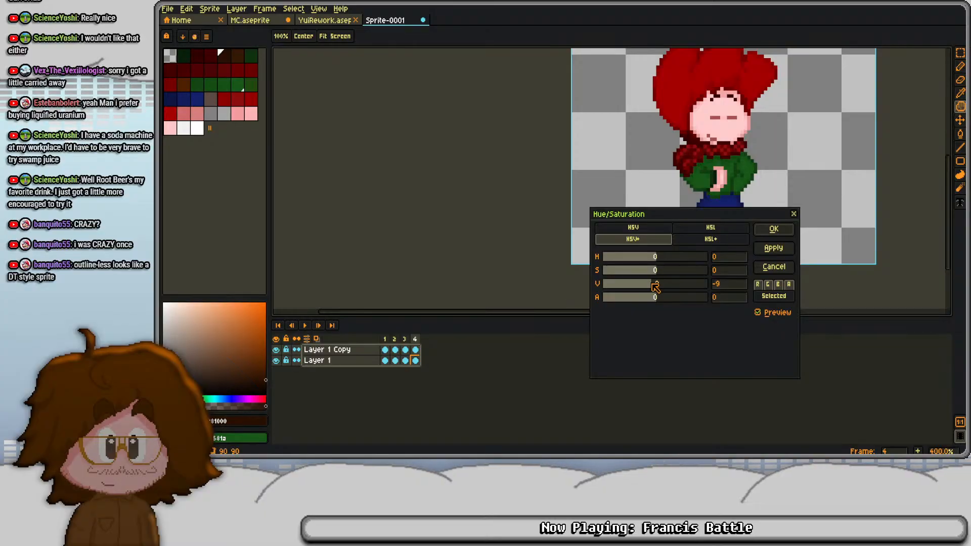
drag(651, 283, 598, 281)
click(764, 231)
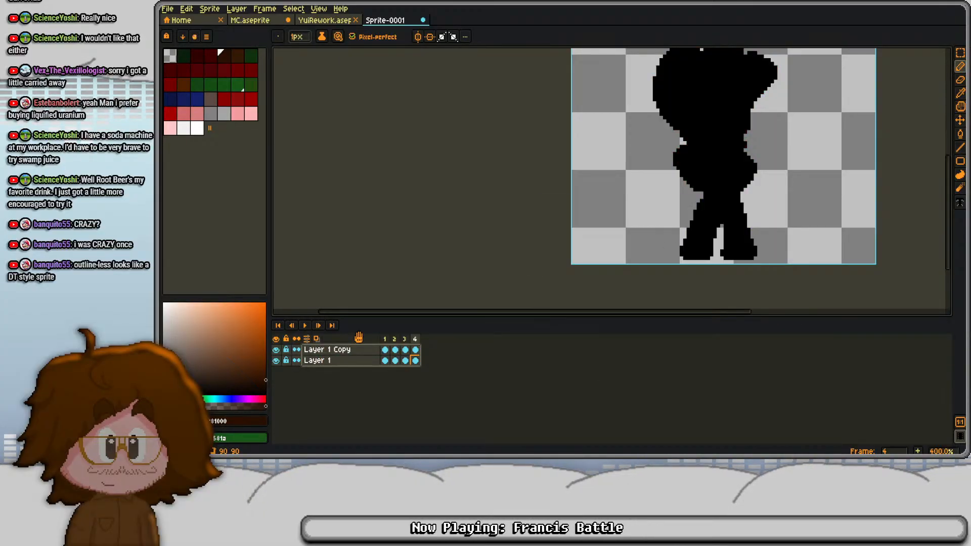
- Add an outside outline to Layer 1's four silhouettes in color 281000 with an alpha of 170
click(360, 361)
key(shift+o)
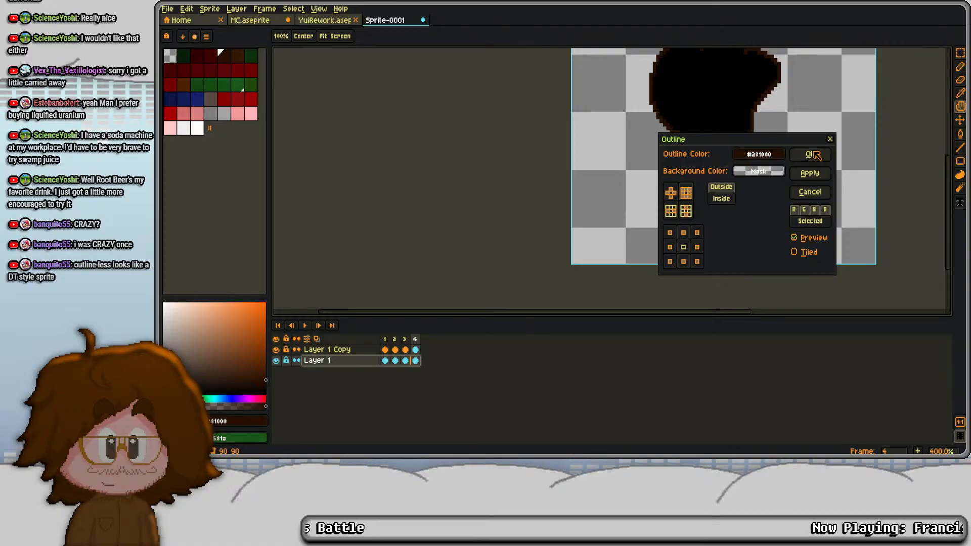
click(759, 154)
click(955, 232)
text(17)
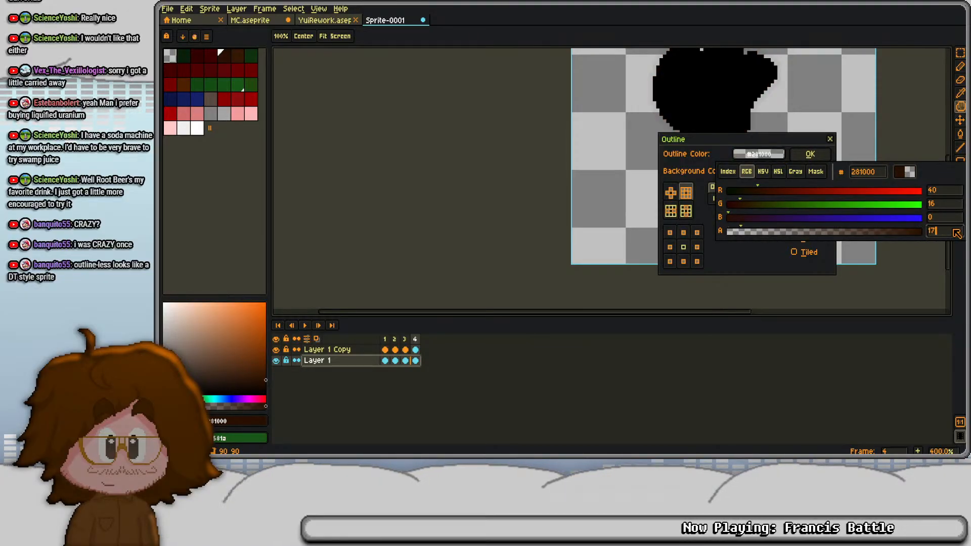
text(0)
click(810, 154)
- Outline Layer 1 Copy's silhouettes outside in fully opaque 281000, and merge the copy down into Layer 1
click(333, 349)
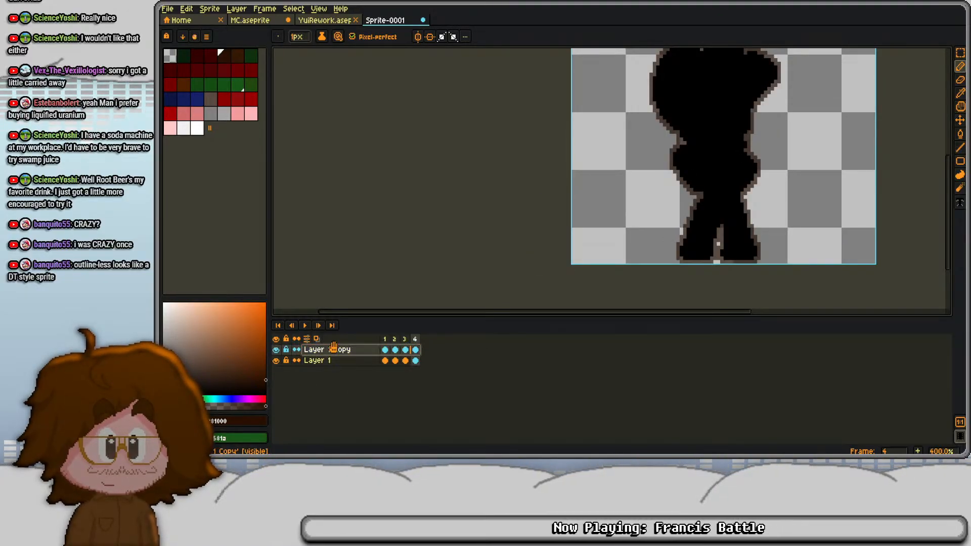
key(shift+o)
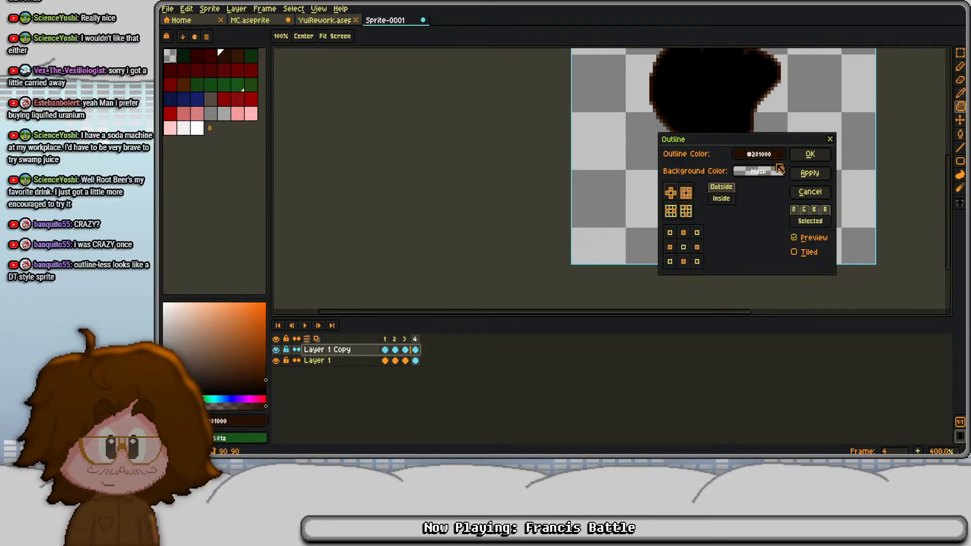
click(811, 154)
right_click(356, 349)
click(385, 423)
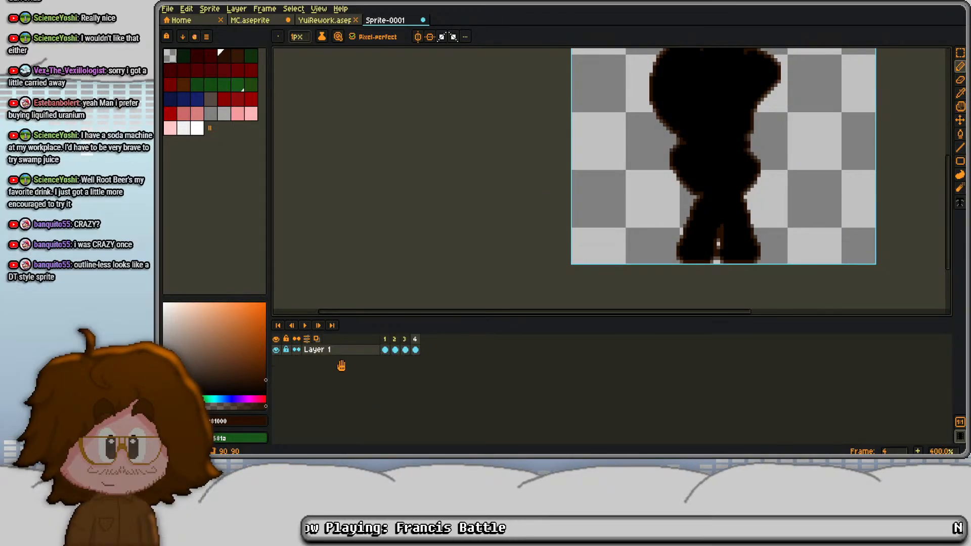
- Replace the black fill with transparency in all four frames of Layer 1, leaving only the brown outlines
click(264, 389)
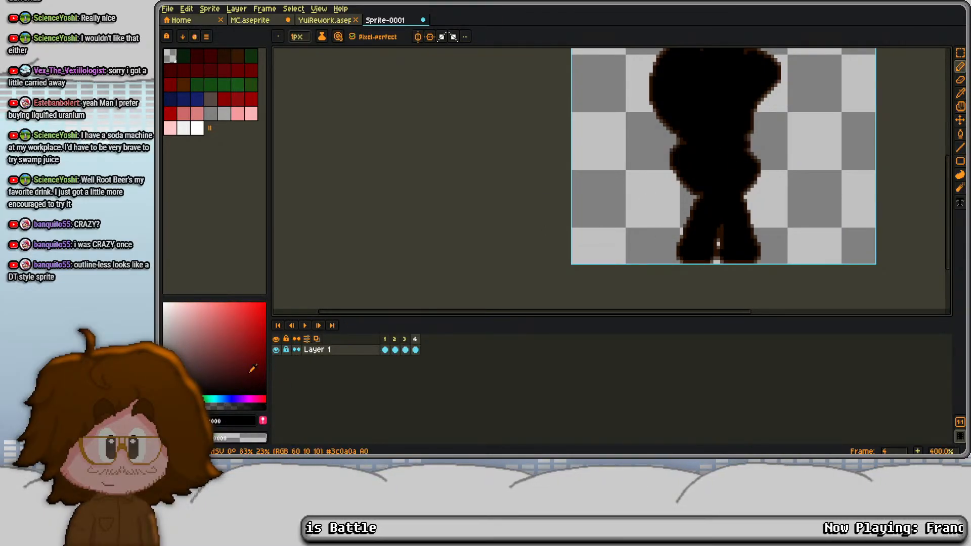
click(320, 356)
key(shift+r)
key(Return)
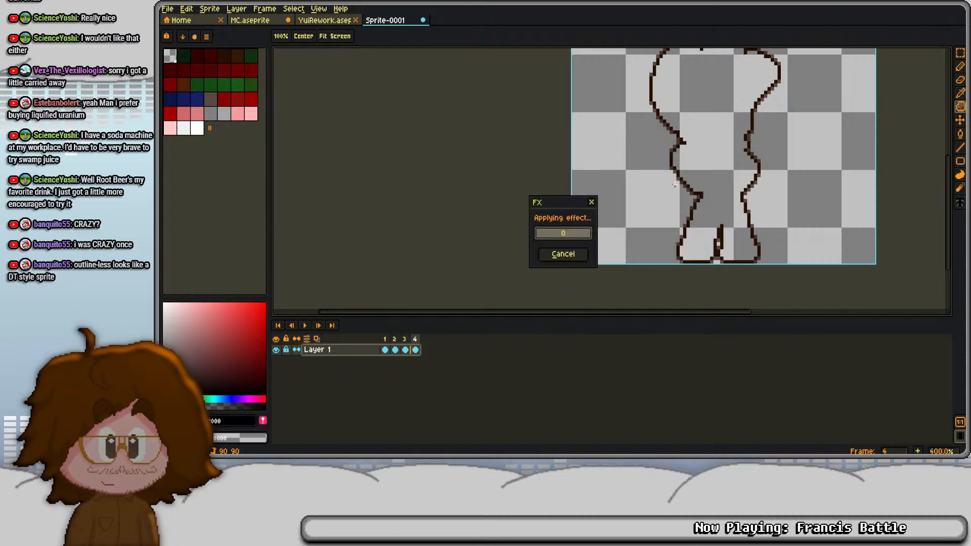
- Copy the four outline cels from Sprite-0001, return to MC.aseprite and undo the flattening of its layers
drag(386, 351, 415, 351)
key(ctrl+c)
click(272, 21)
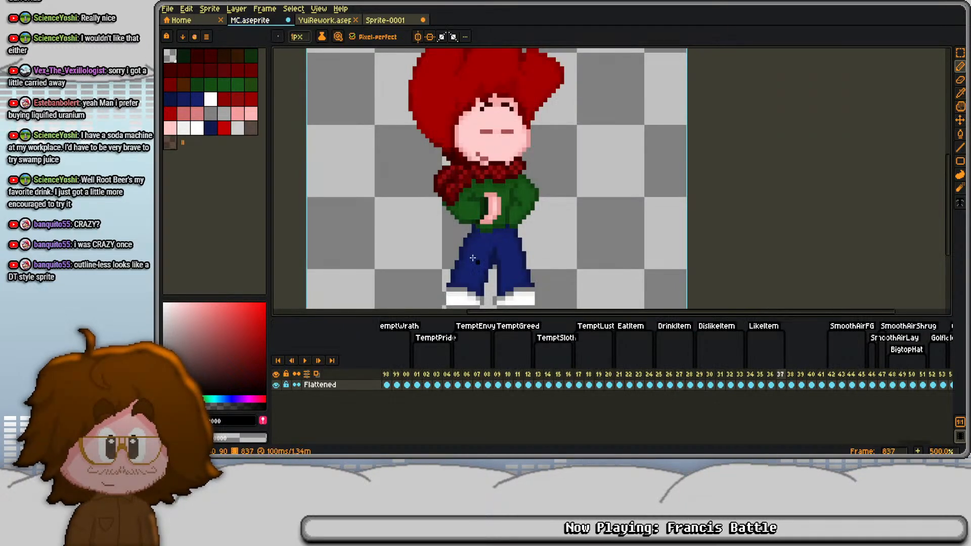
key(ctrl+z)
click(793, 385)
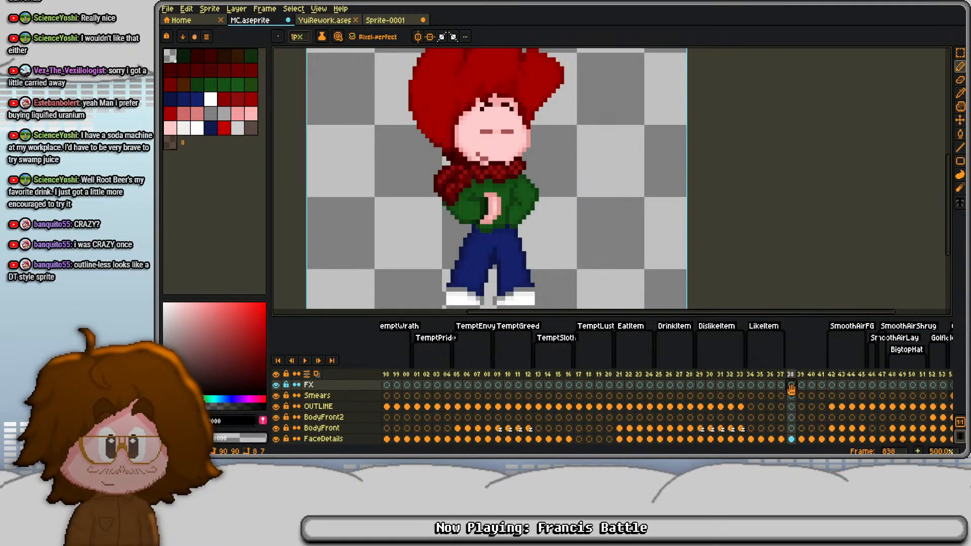
click(792, 407)
key(ctrl+v)
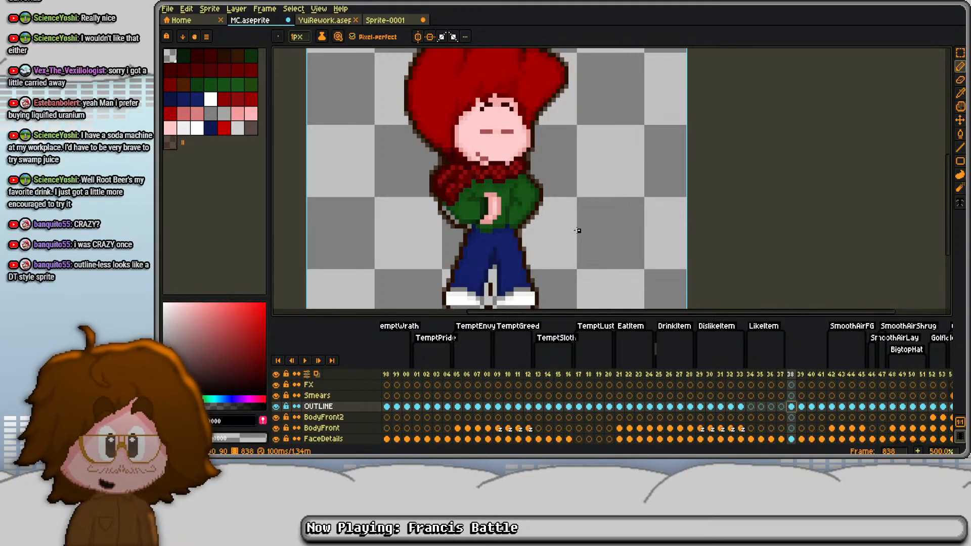
key(ctrl+z)
- Paste the copied outline cels into the OUTLINE layer starting at frame 834, and check them through frame 836
click(750, 407)
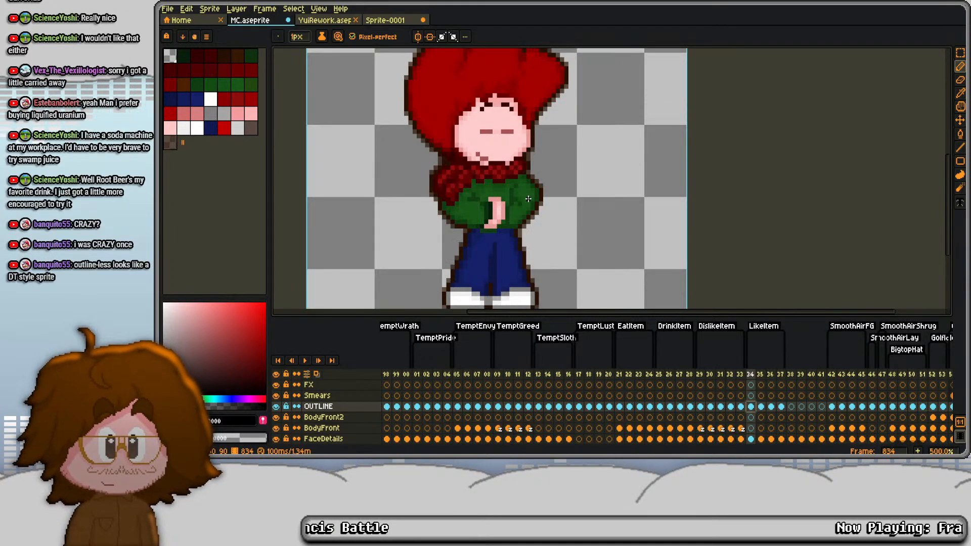
scroll(529, 200, down, 2)
key(Right)
key(Right)
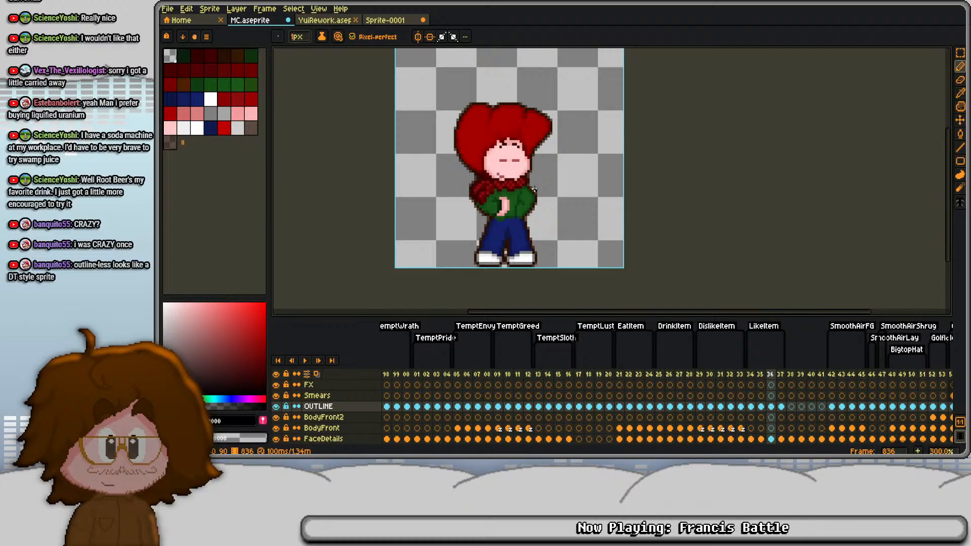
- Create a tag named NeutralItem covering frames 838 to 841
drag(791, 375, 820, 375)
right_click(820, 375)
click(849, 409)
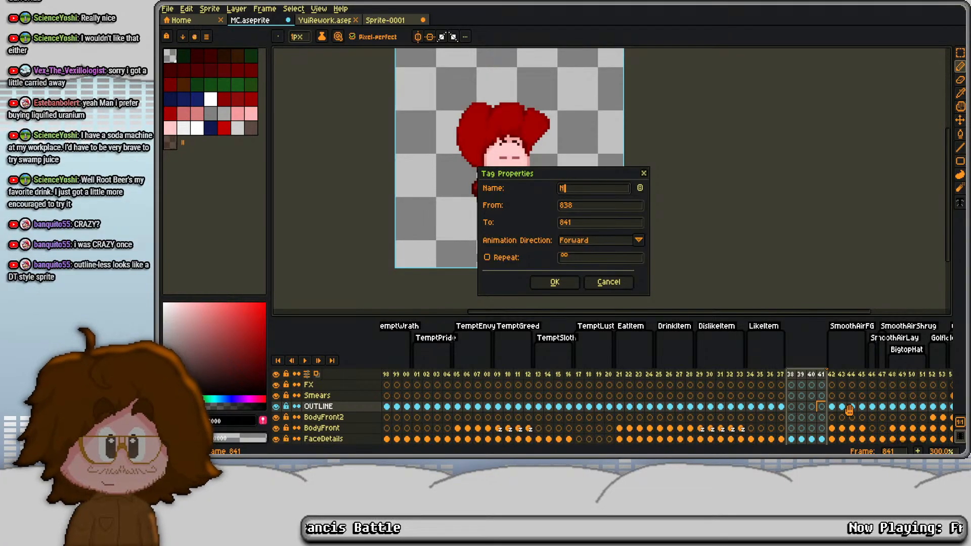
key(Return)
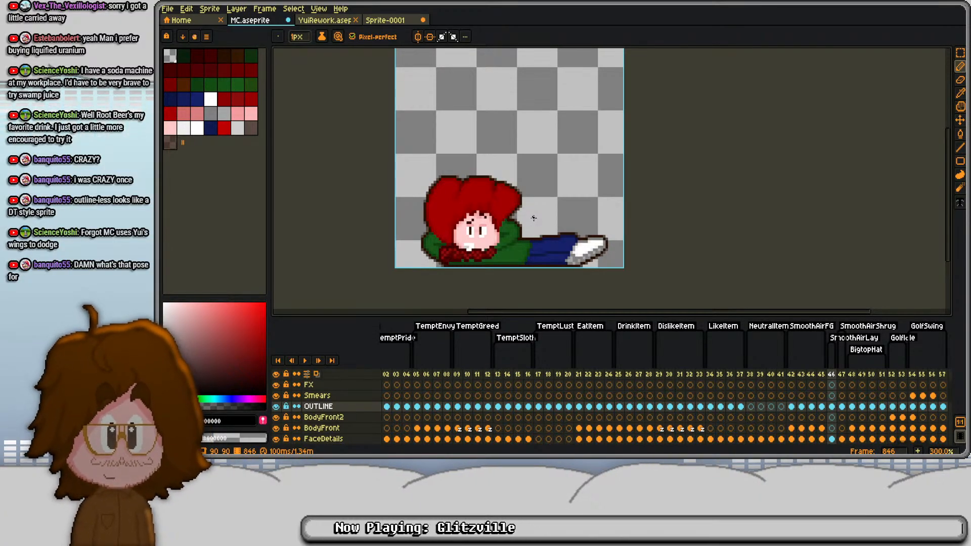
- Play and step through frames 841 to 847 to examine the SmoothAirFG, SmoothAirLay and SmoothAirShrug poses
key(Left)
key(Left)
key(Left)
key(Left)
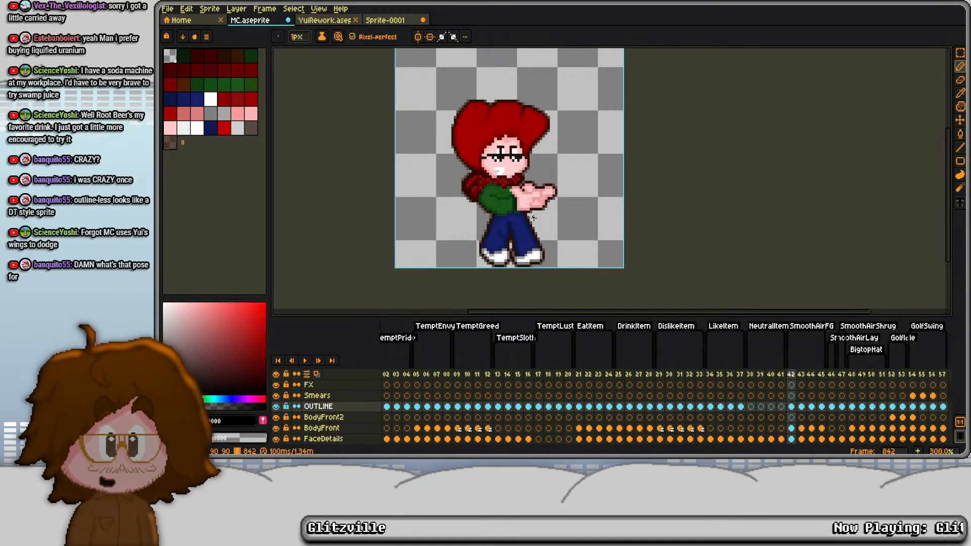
key(Return)
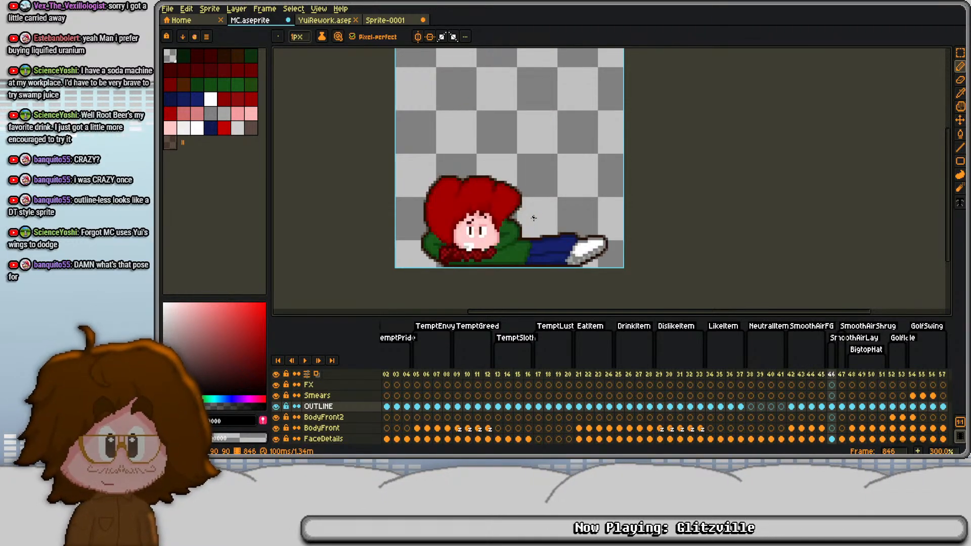
key(Right)
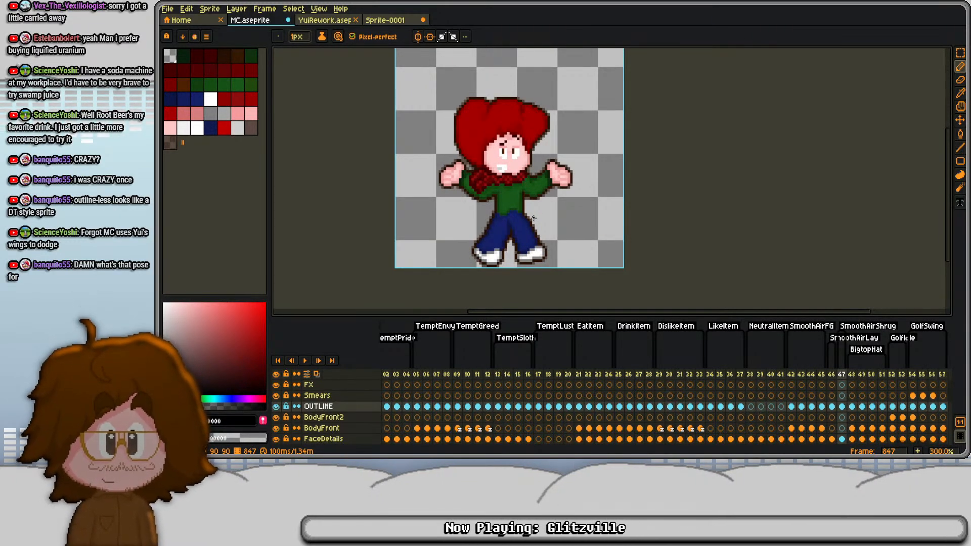
key(Left)
key(Right)
key(Left)
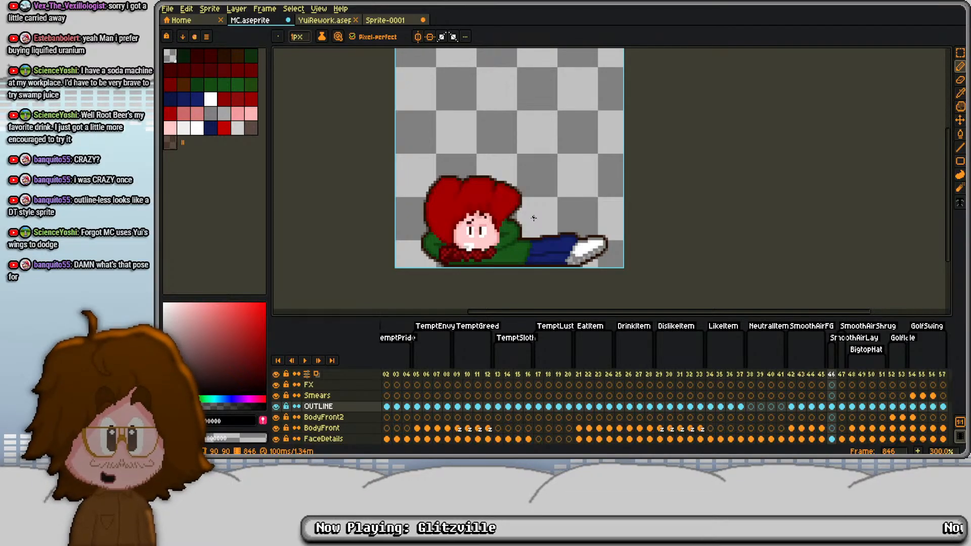
key(Left)
key(Left)
key(Left)
key(Left)
key(Left)
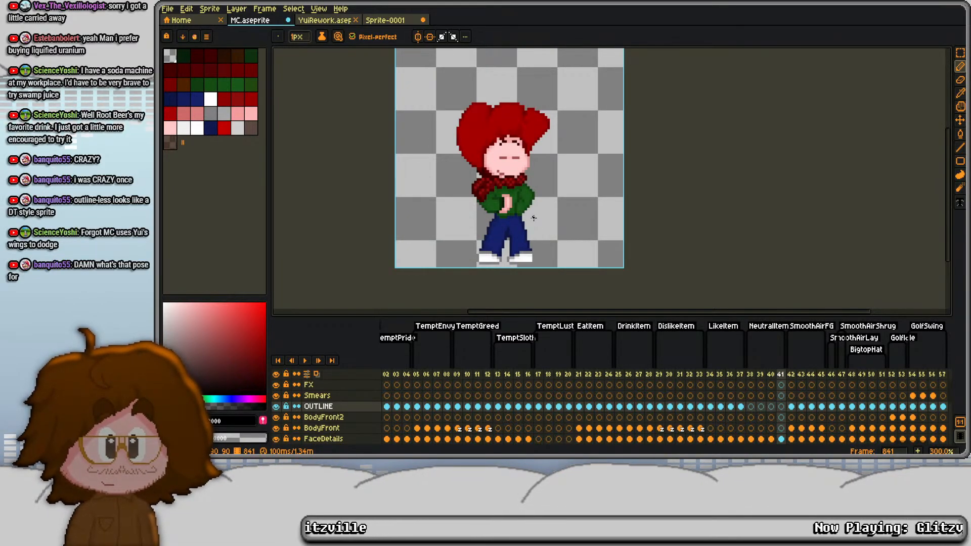
key(Right)
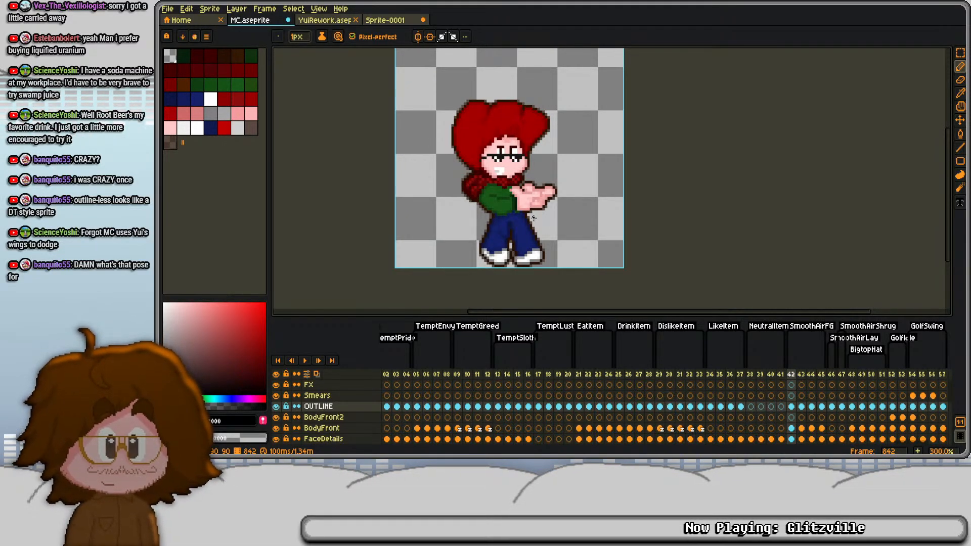
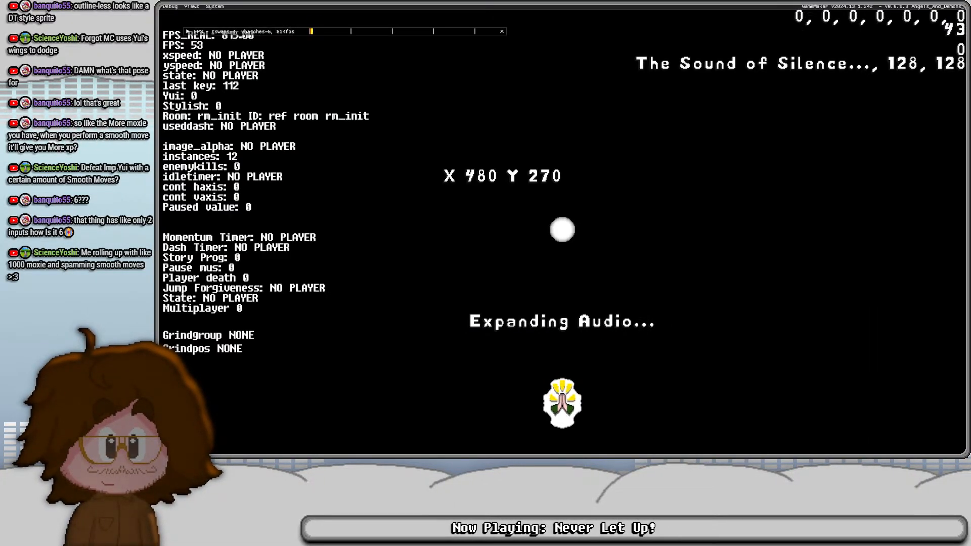
- Set the global variable BGMVolume to 0 through the running game's debug console
text(va)
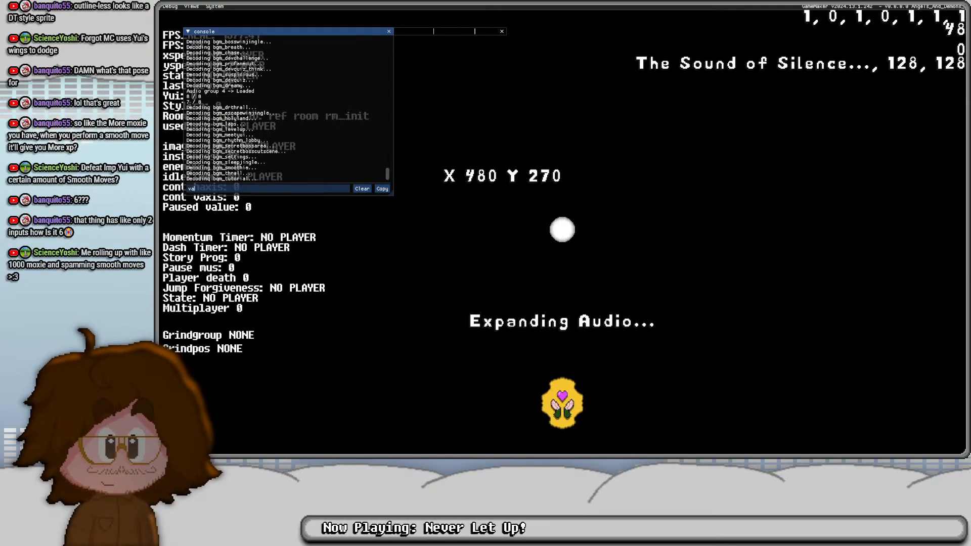
text(riable_global_set)
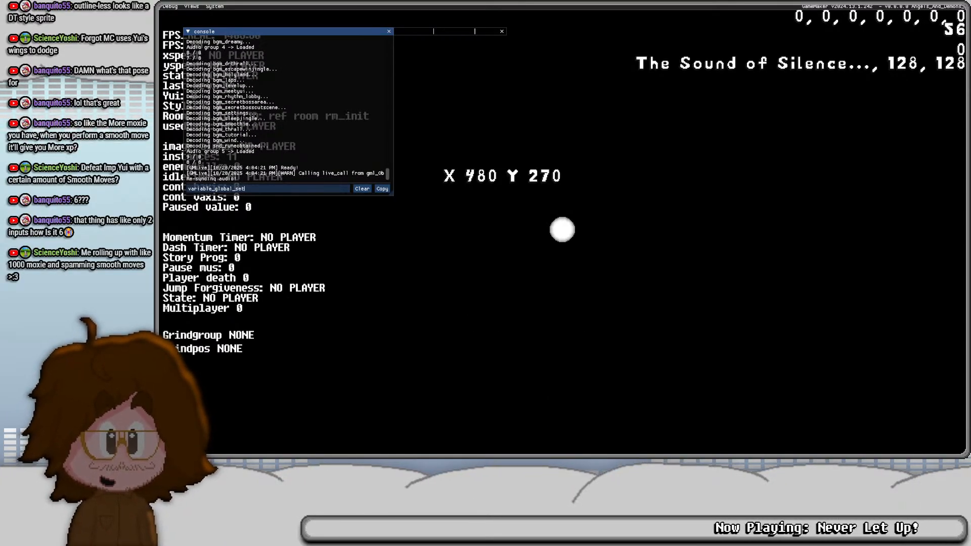
text( BGMVol)
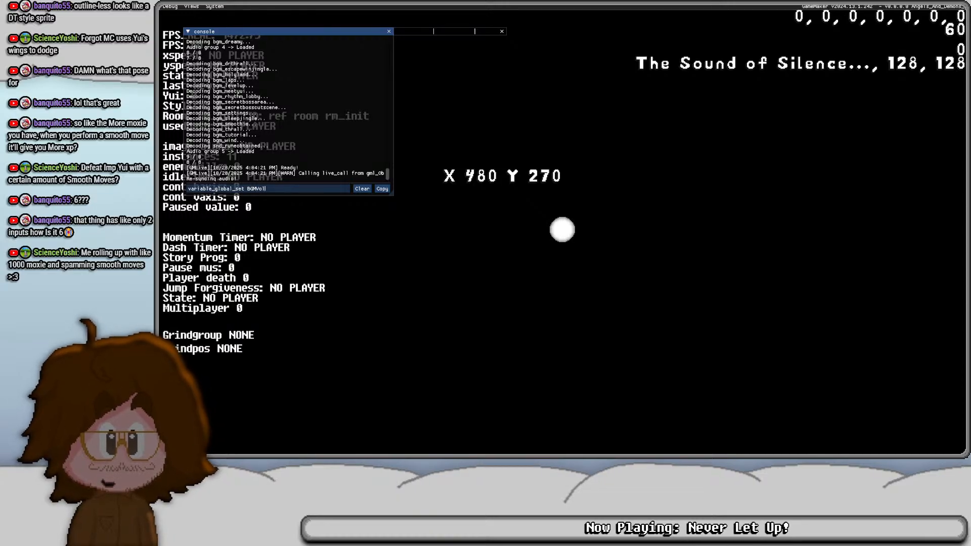
text(ume 0)
key(Return)
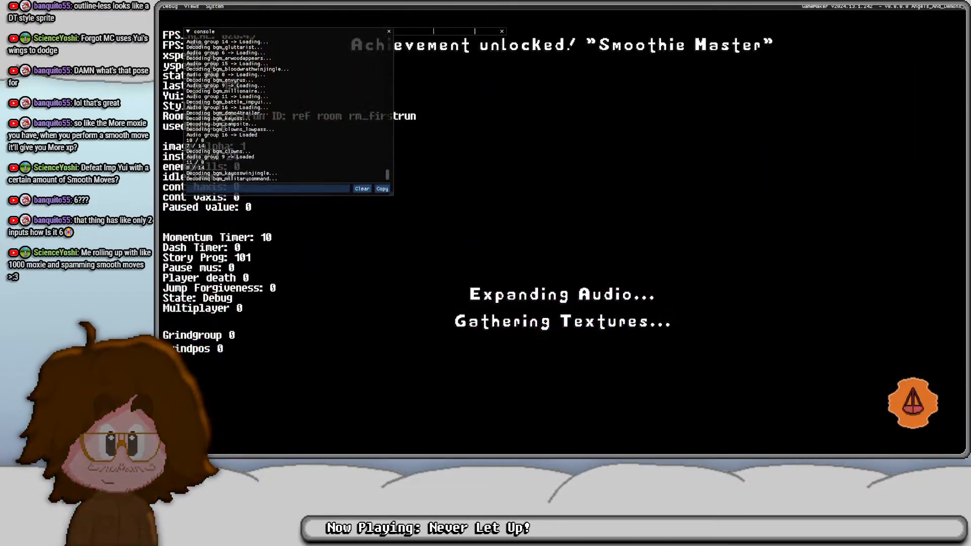
- Set the global variable BGMVolume to 1 with variable_global_set in the debug console
click(268, 188)
key(Up)
key(BackSpace)
text(1)
key(Return)
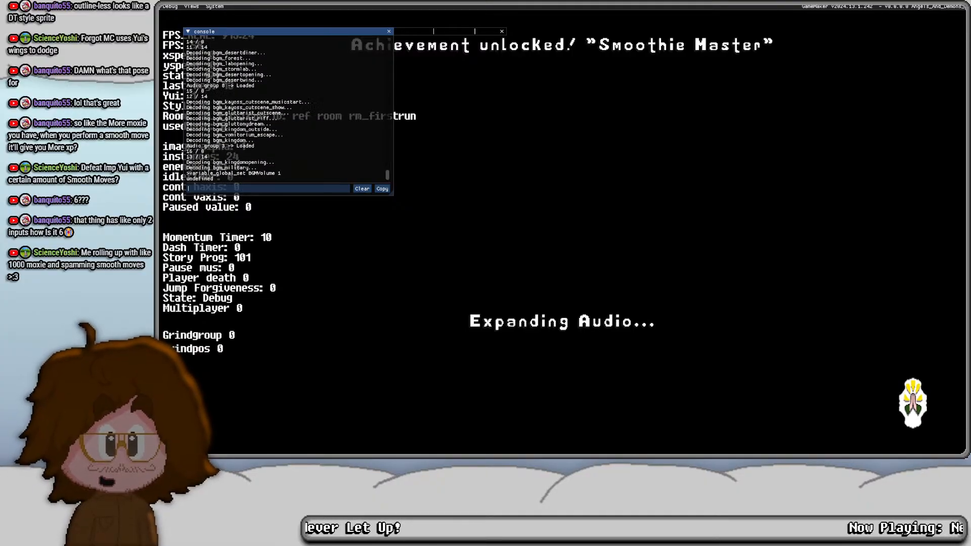
- Add Kaguya, Autumn and Hector to MC's party in the Chapel Town Church through the debug party settings
key(Left)
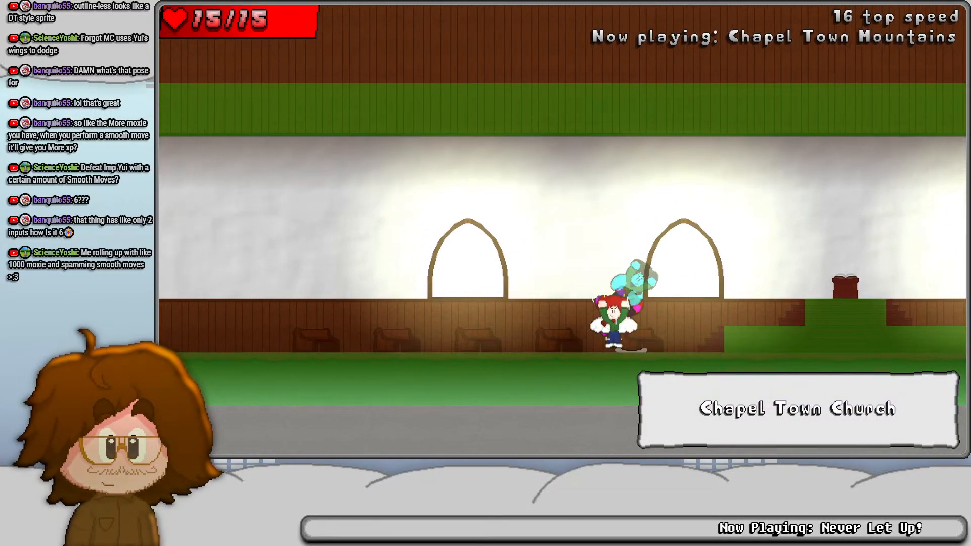
key(F1)
key(F2)
key(F1)
key(3)
key(4)
key(5)
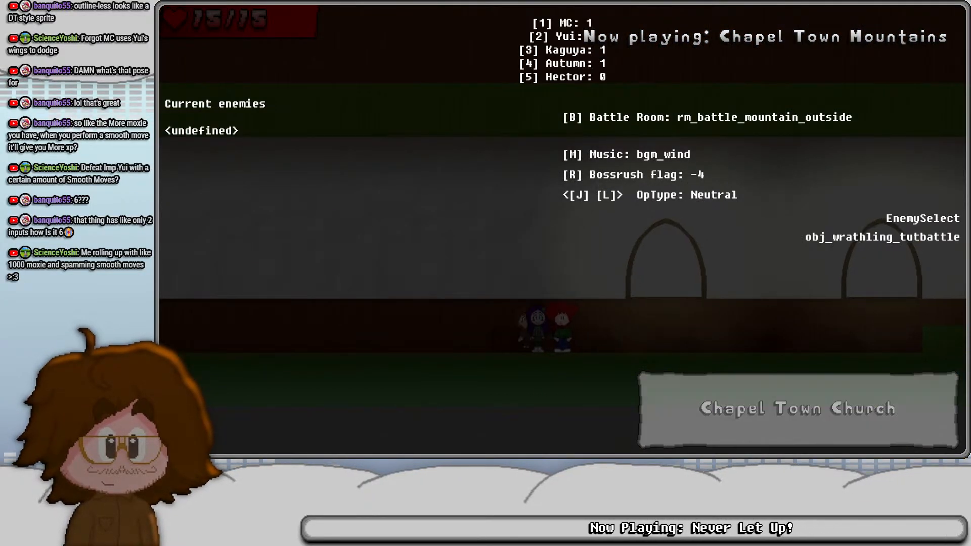
key(F2)
key(F1)
key(l)
key(F1)
key(z)
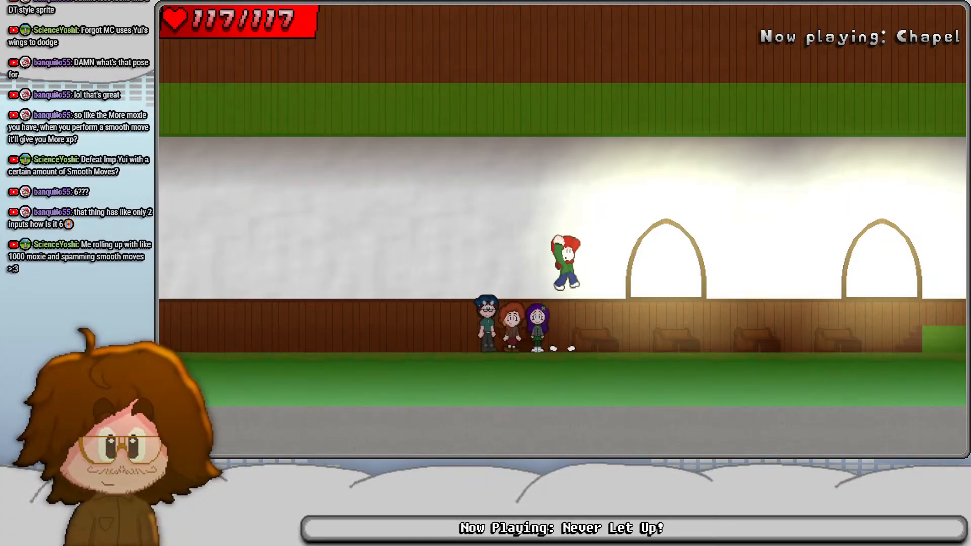
- Run past the altar to the church's far side, add Yui to the party and hide the FPS read-out
key(Right)
key(F1)
key(z)
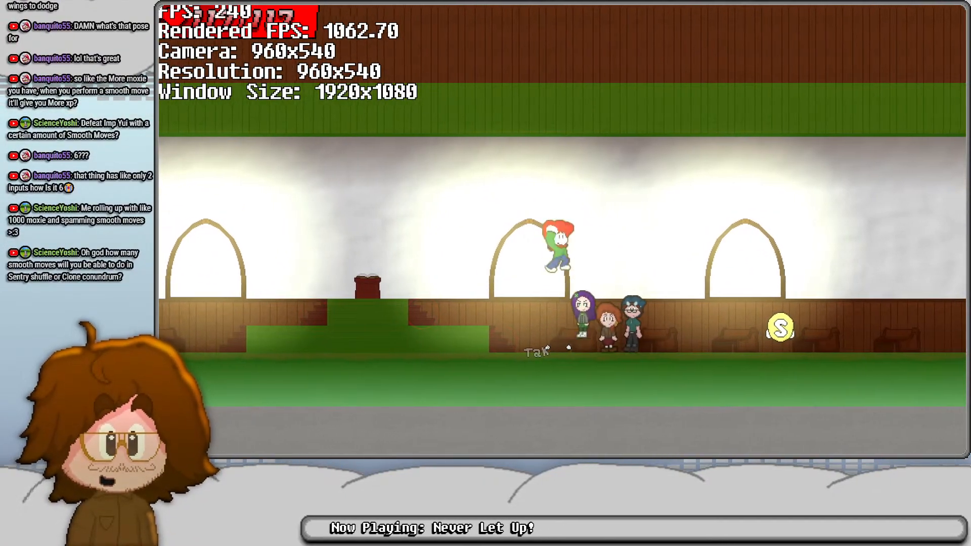
key(Right)
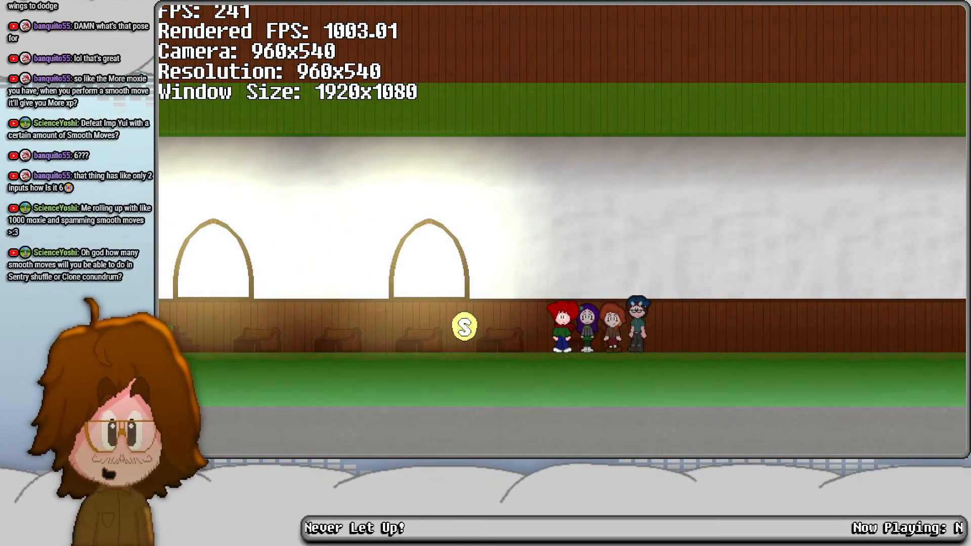
key(F2)
key(2)
key(F2)
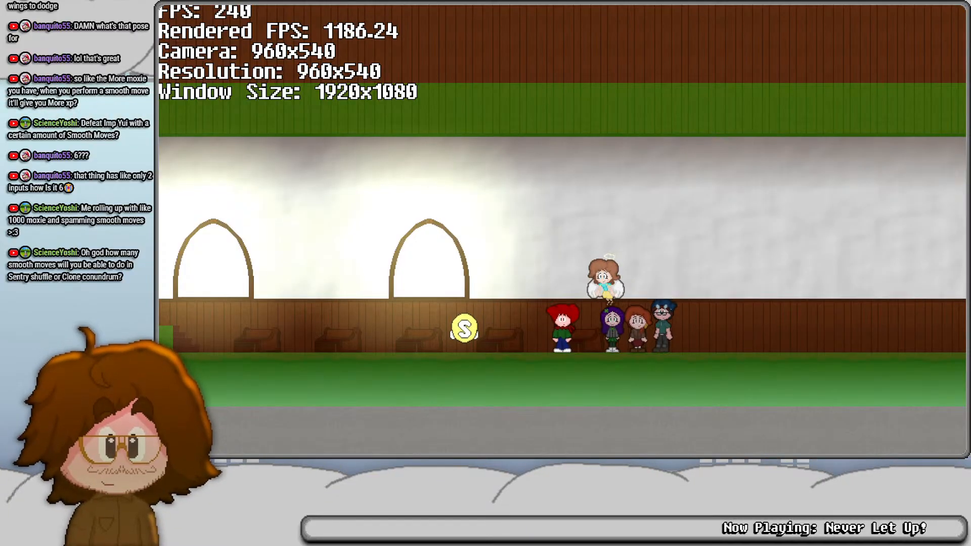
key(F1)
- Run and jump back past the altar with the party and leave the church hall through the double doors
key(Left)
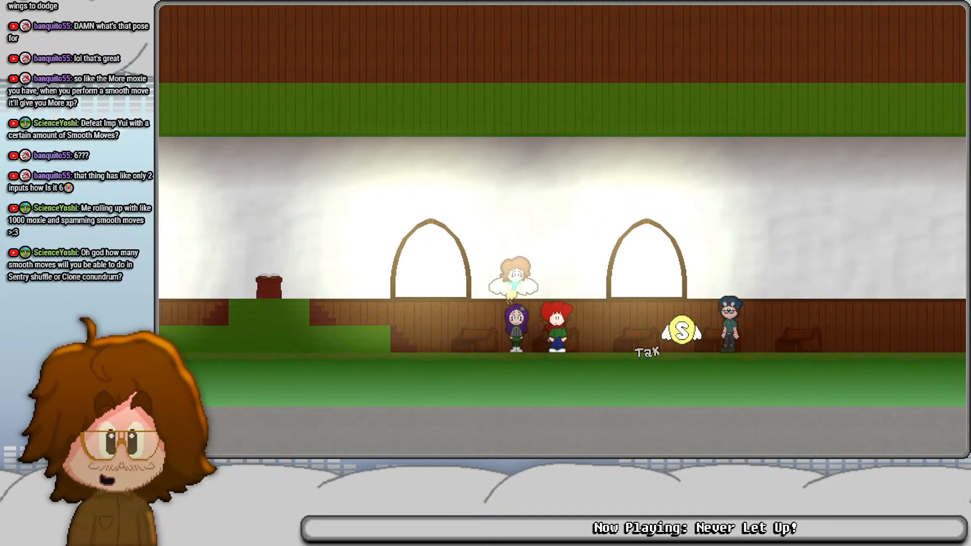
key(z)
key(Left)
key(z)
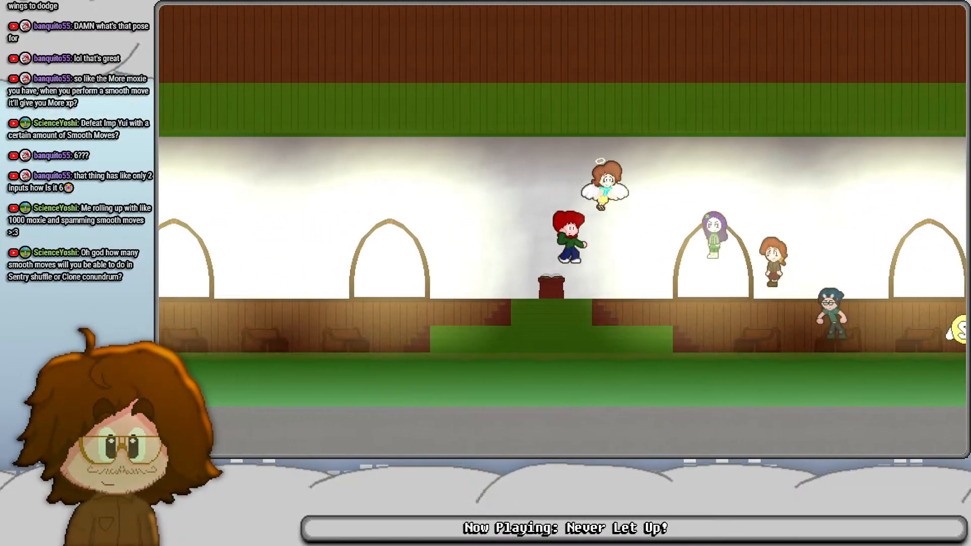
key(z)
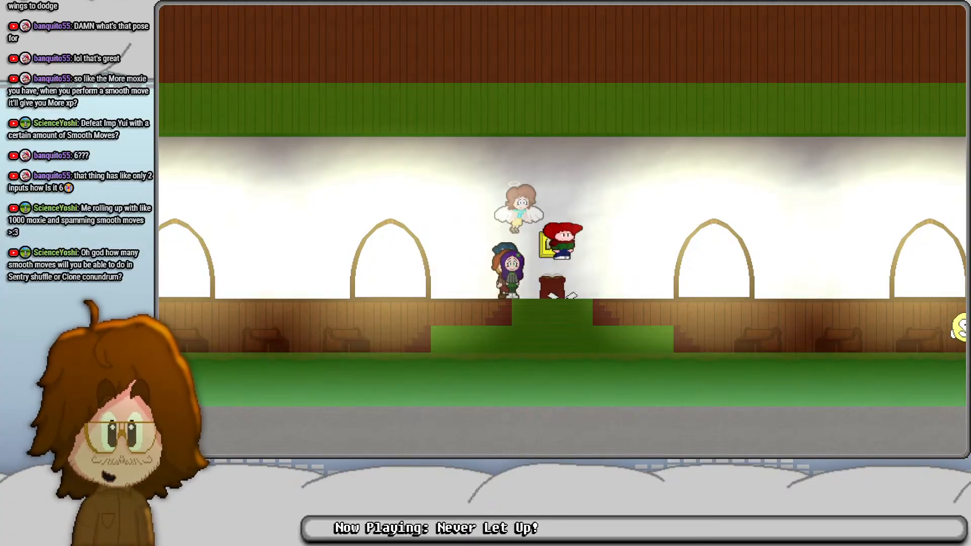
key(z)
key(Left)
key(Left)
key(Up)
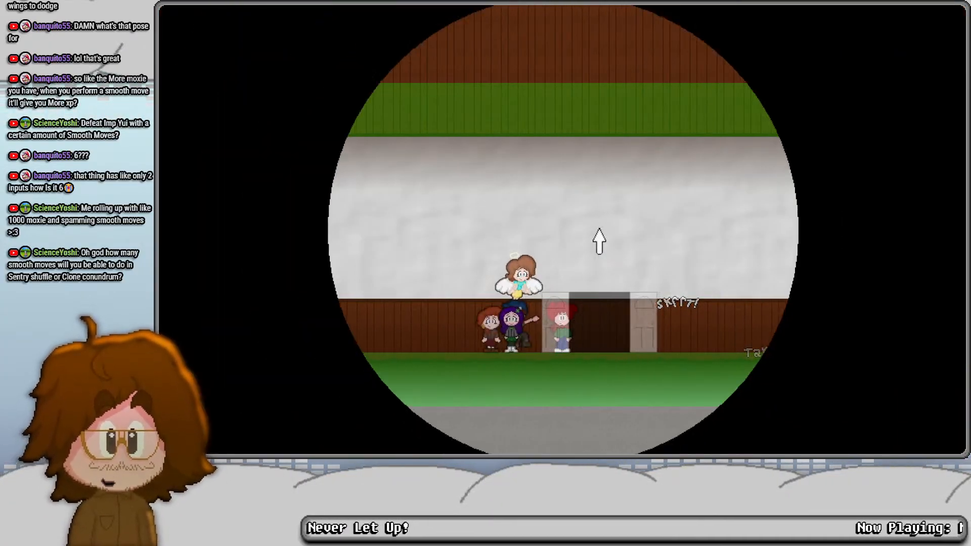
- Walk into the foyer, choose obj_glutlet_battle as the enemy in the debug battle setup and set its music to bgm_bossfight
key(Right)
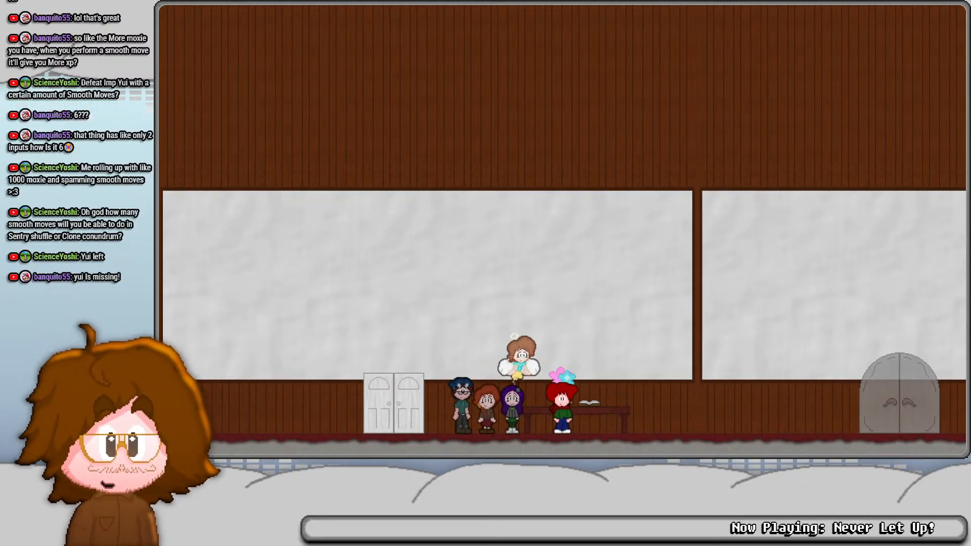
key(space)
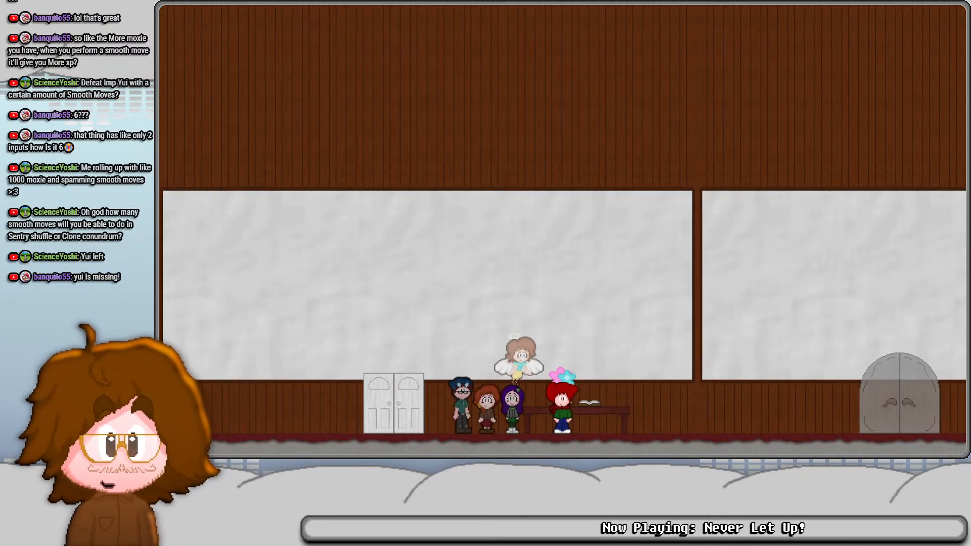
key(F1)
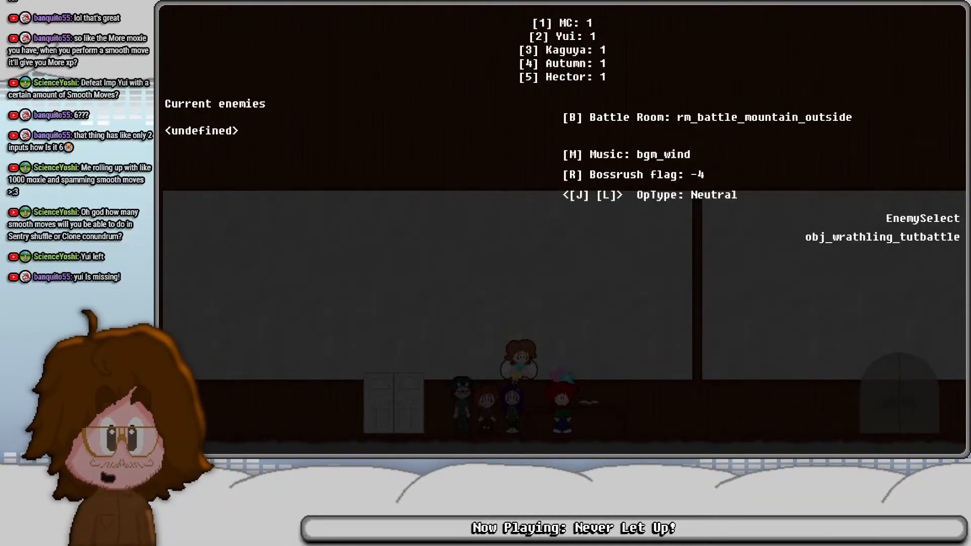
key(Down)
key(m)
key(m)
key(m)
key(m)
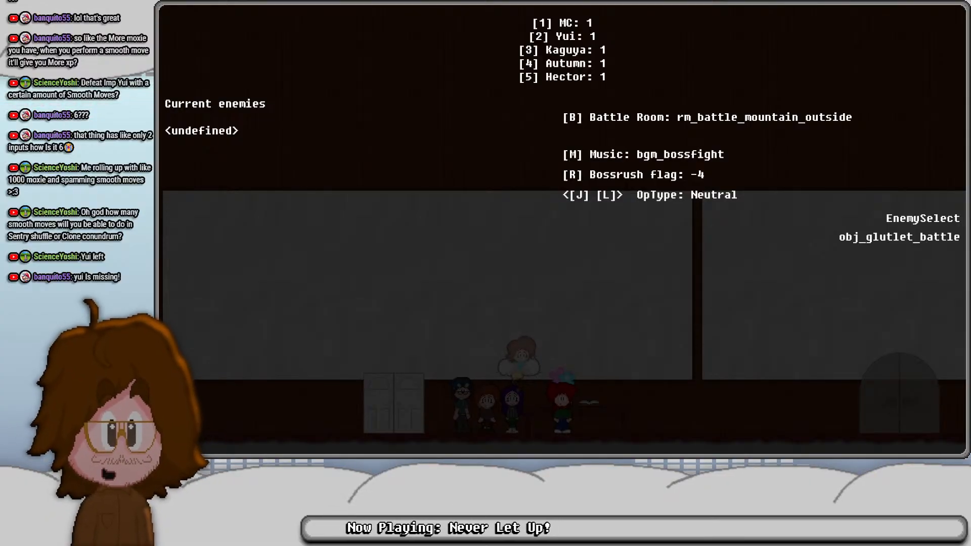
- Add two obj_glutlet_battle enemies, choose the battle room rm_w1_desert_battle_1 and start the battle
key(z)
key(z)
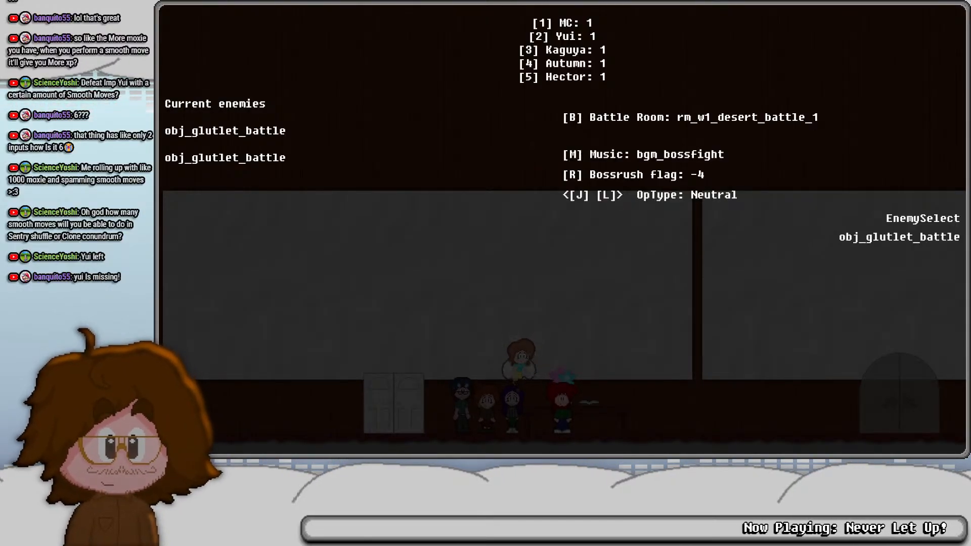
key(F1)
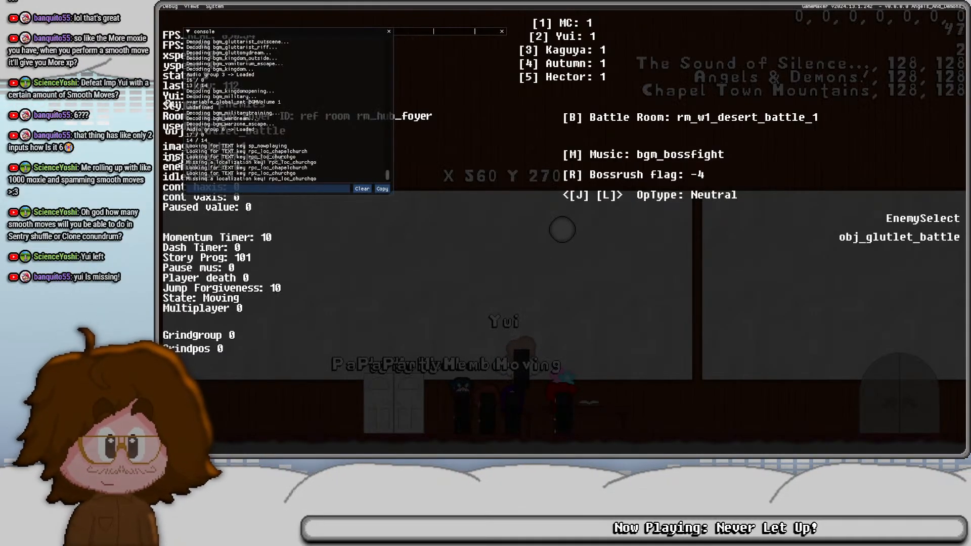
key(F1)
key(Return)
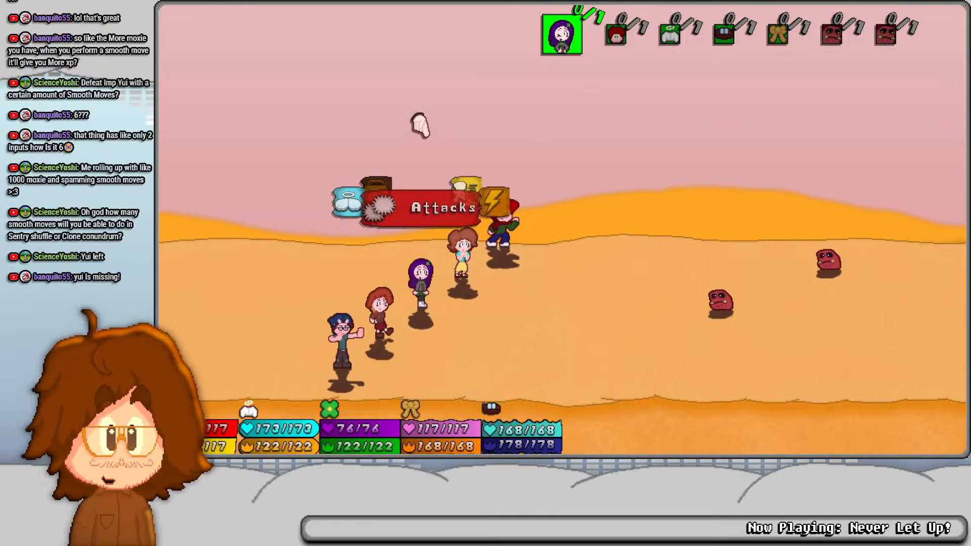
- Skip Kaguya's turn with the Act options and open the team attack list for MC's turn
key(Right)
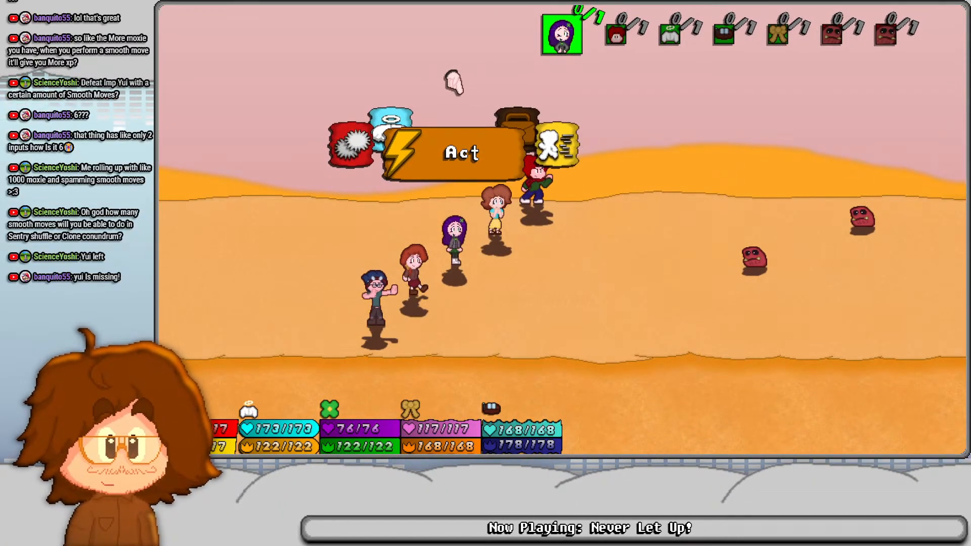
key(Left)
key(Right)
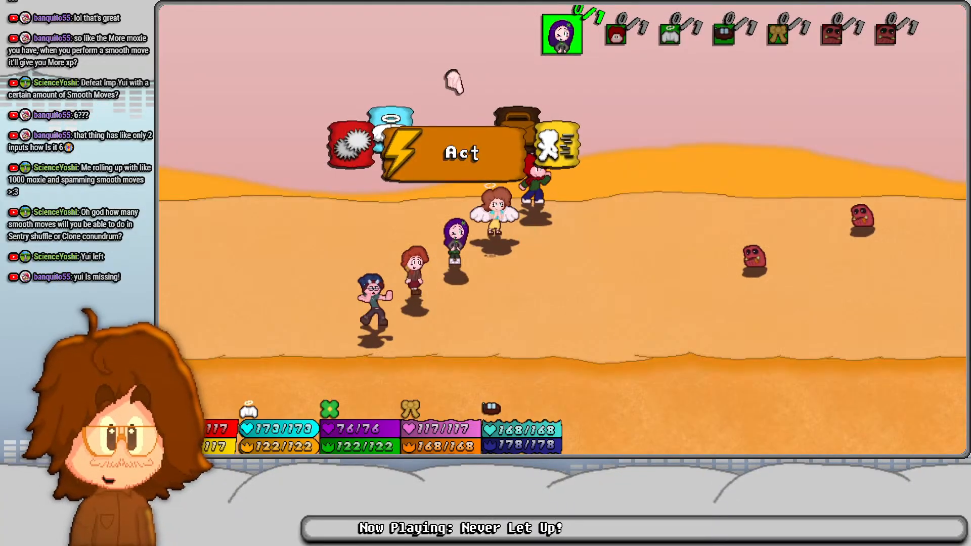
key(z)
key(Right)
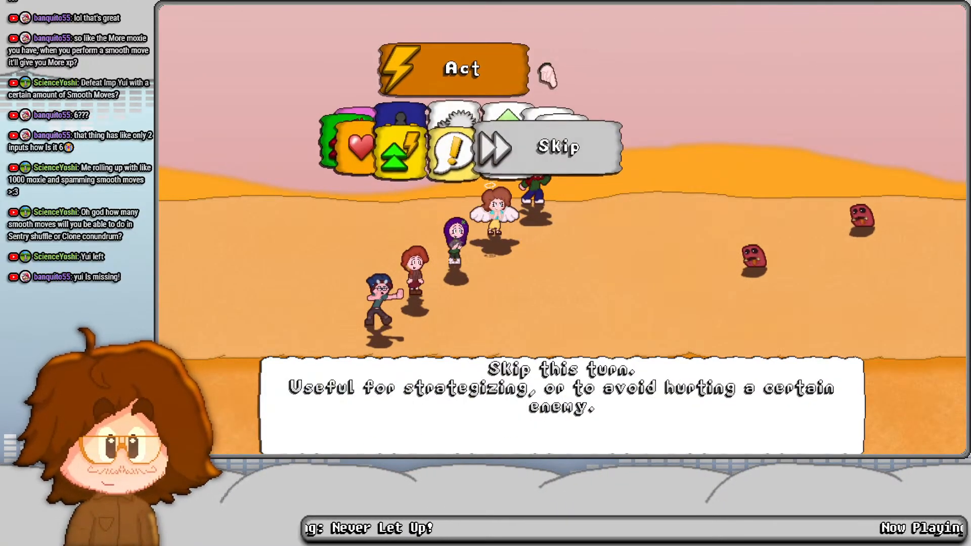
key(z)
- Choose Celestial Slam as MC's attack and target the nearer Glutlet
key(z)
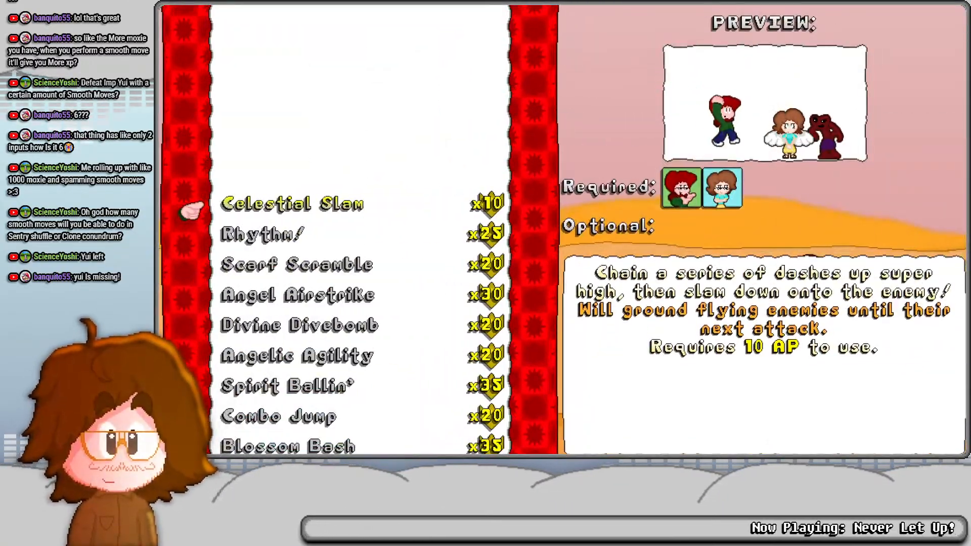
key(z)
key(x)
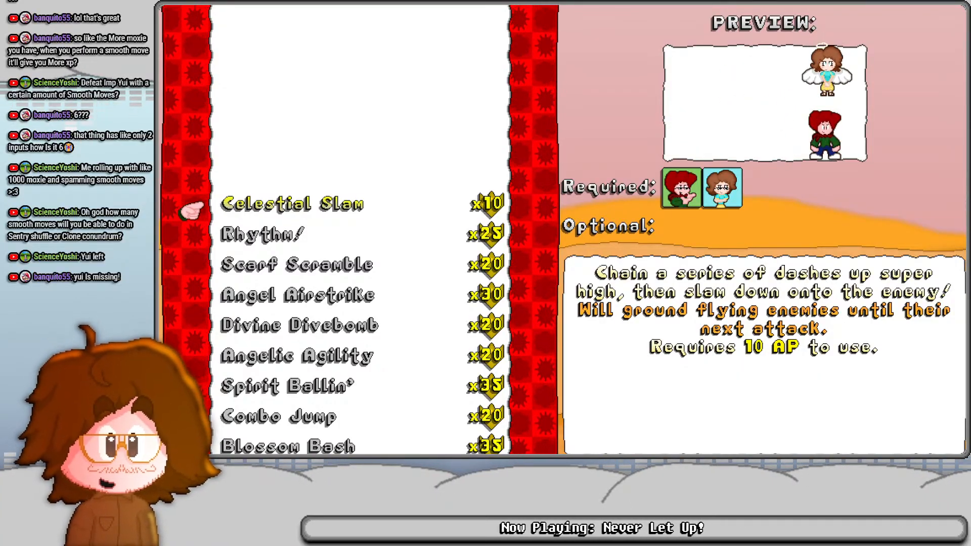
key(z)
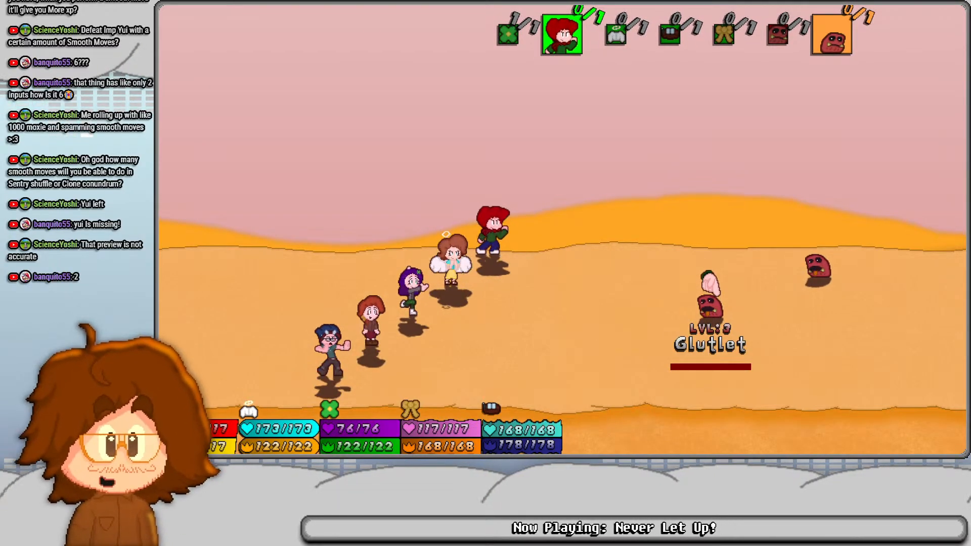
key(z)
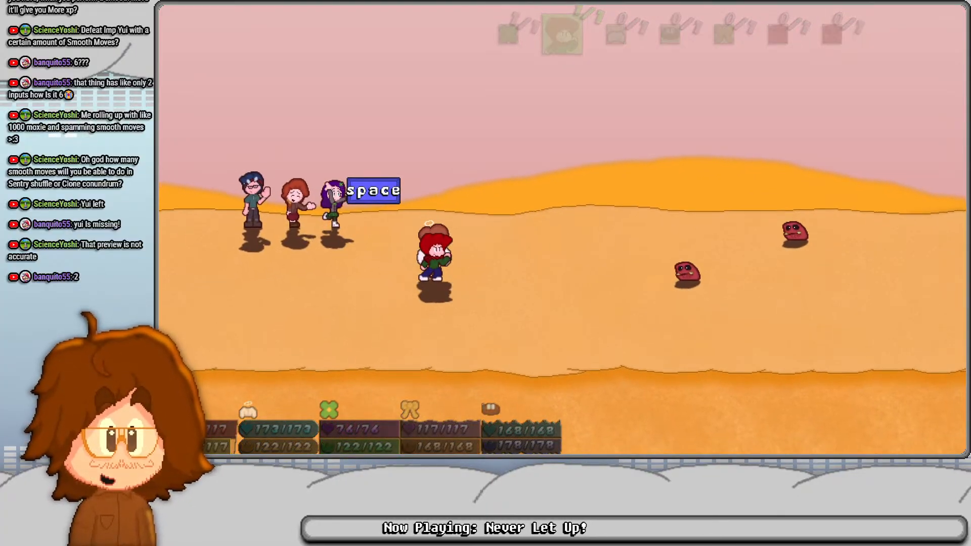
- Carry out the Celestial Slam by following its timed prompts and performing Smooth moves in the air
key(space)
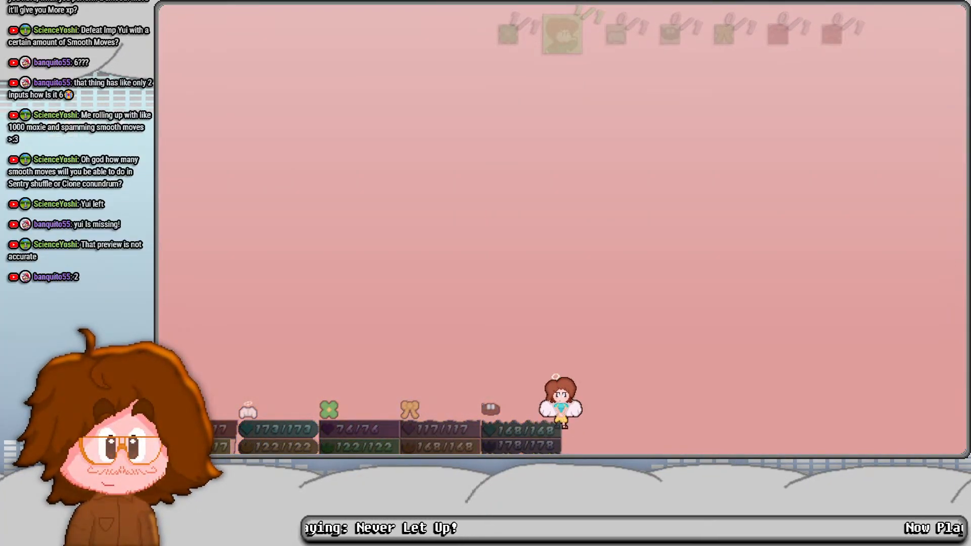
key(space)
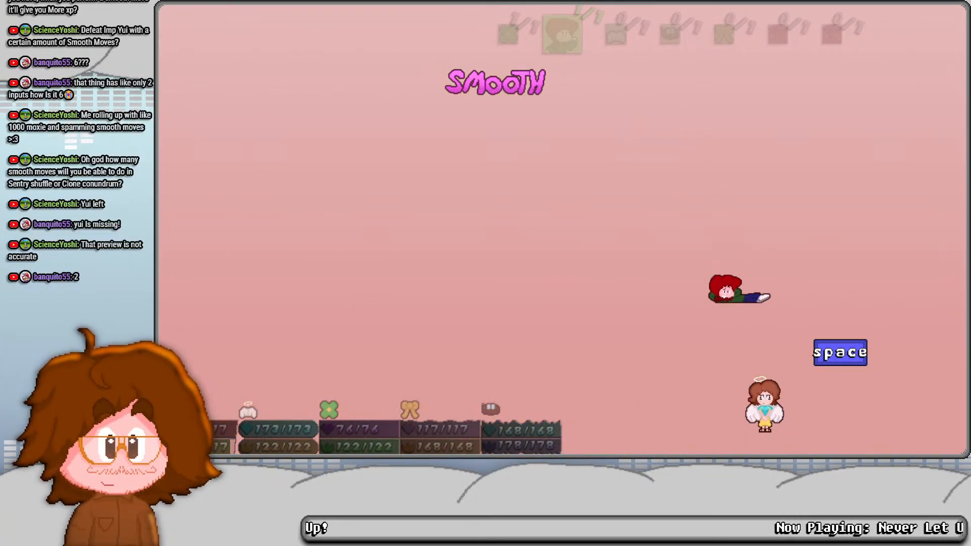
key(space)
key(space)
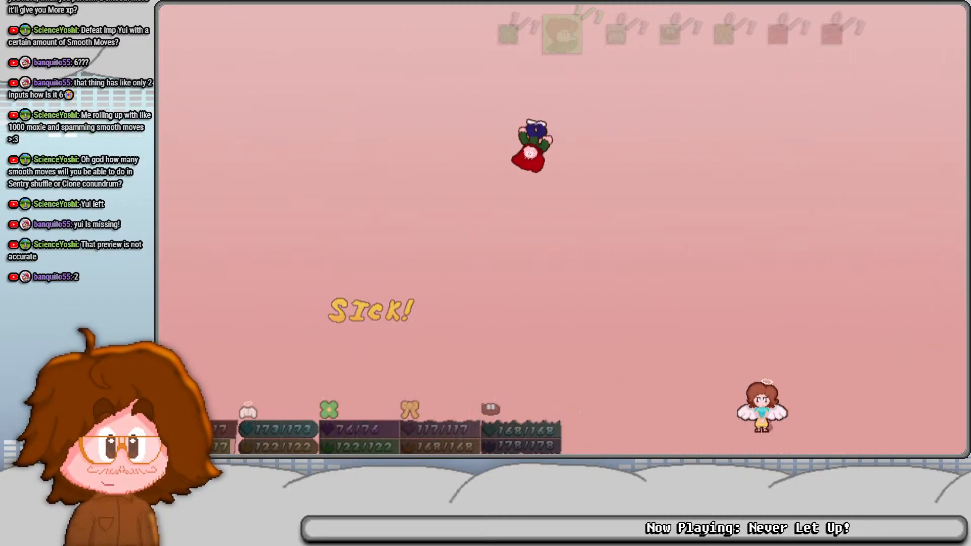
key(space)
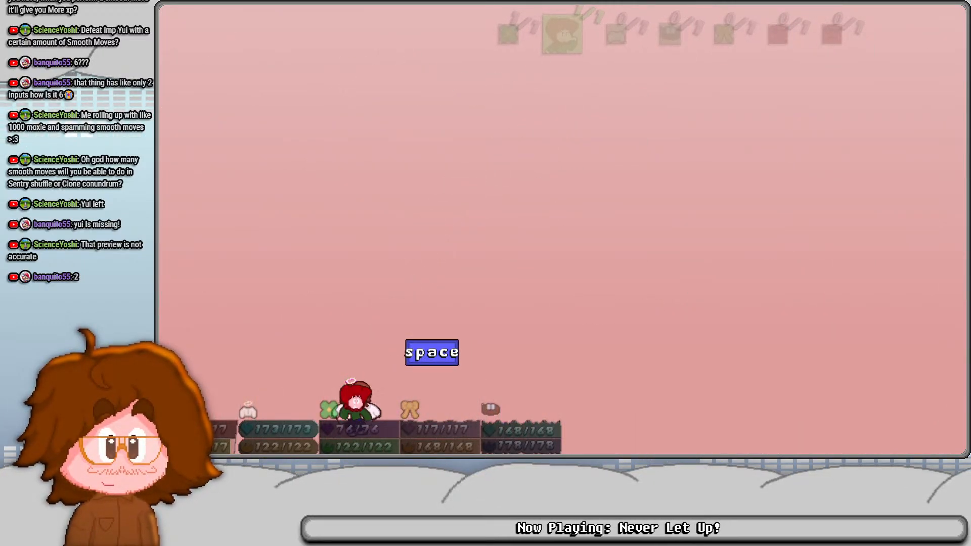
key(space)
key(space)
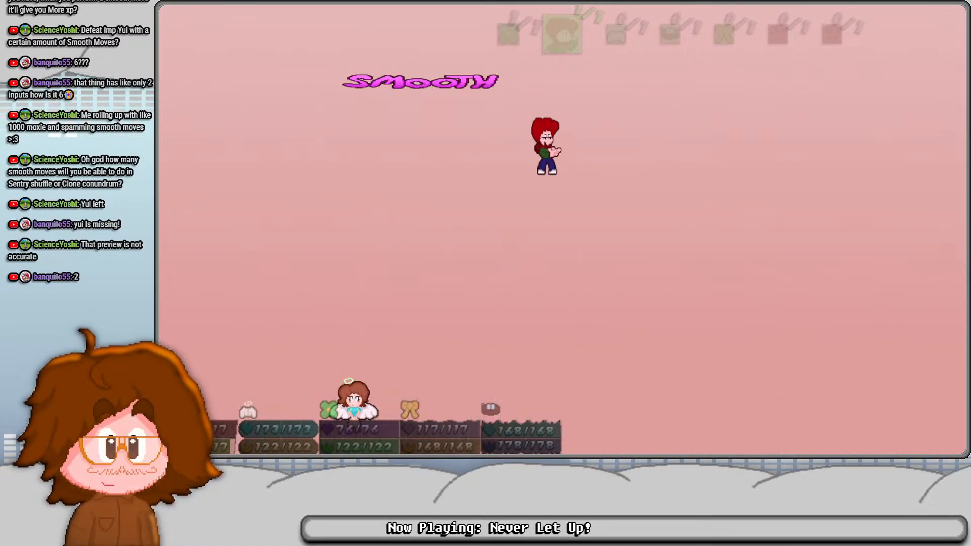
key(space)
key(space)
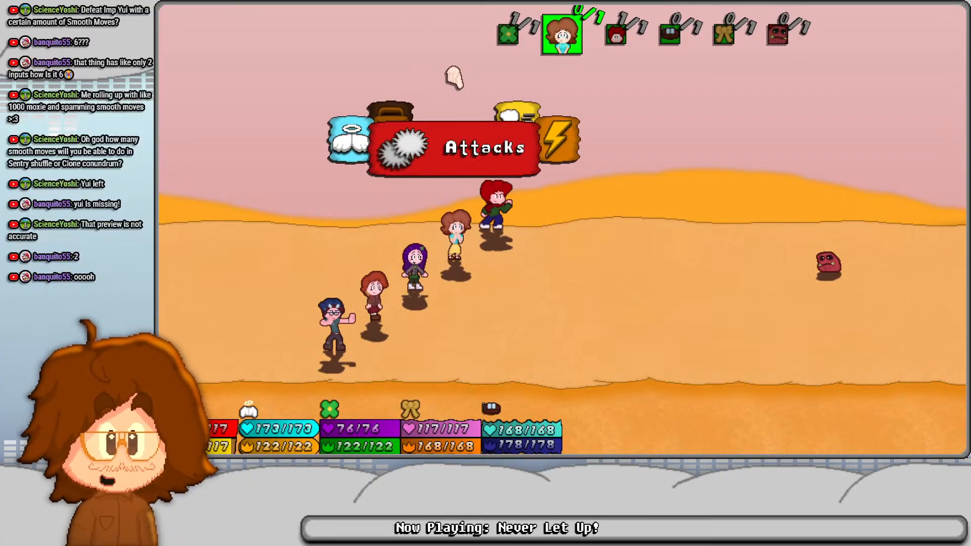
- Choose Celestial Slam from Yui's Specials and target the remaining Glutlet
key(Left)
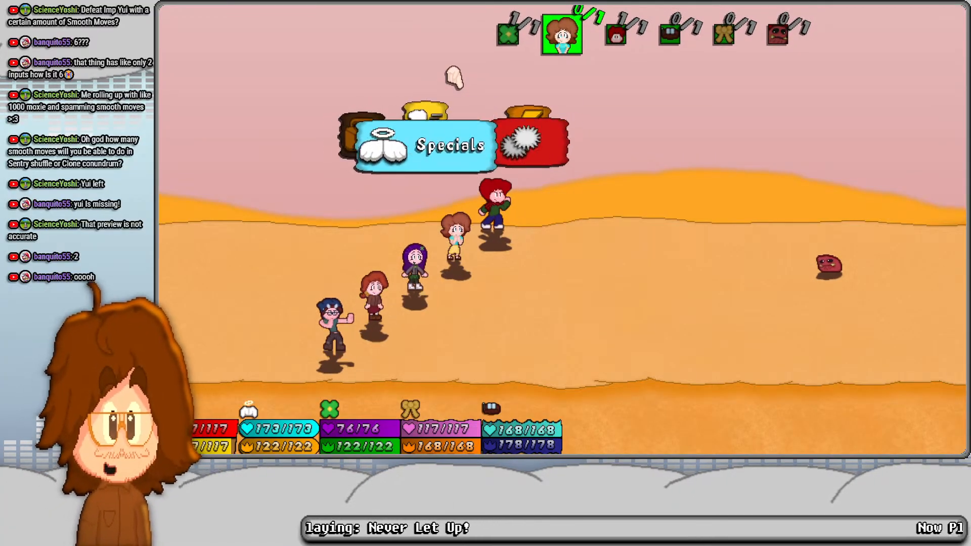
key(z)
key(z)
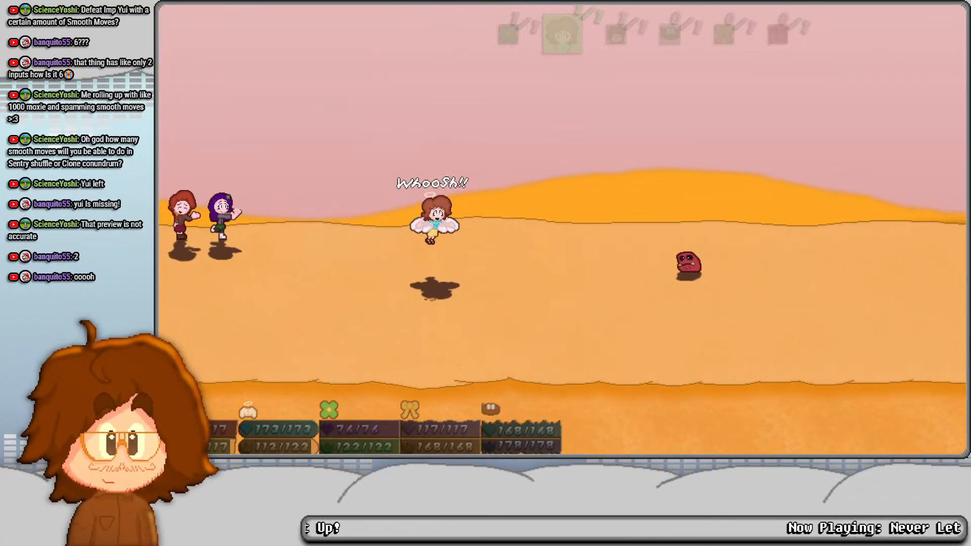
- Carry out Yui's Celestial Slam on the Glutlet by following the timed prompts and performing Smooth moves in the air
key(space)
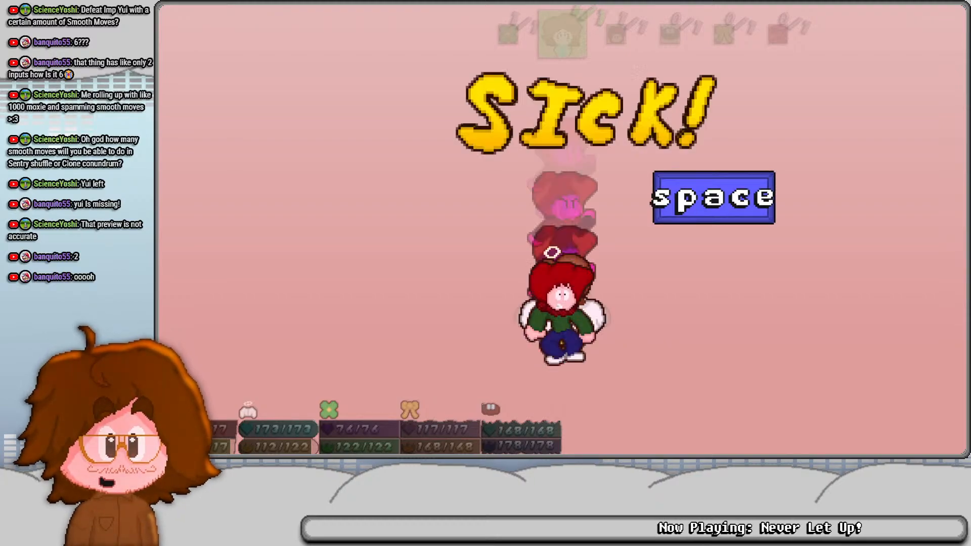
key(space)
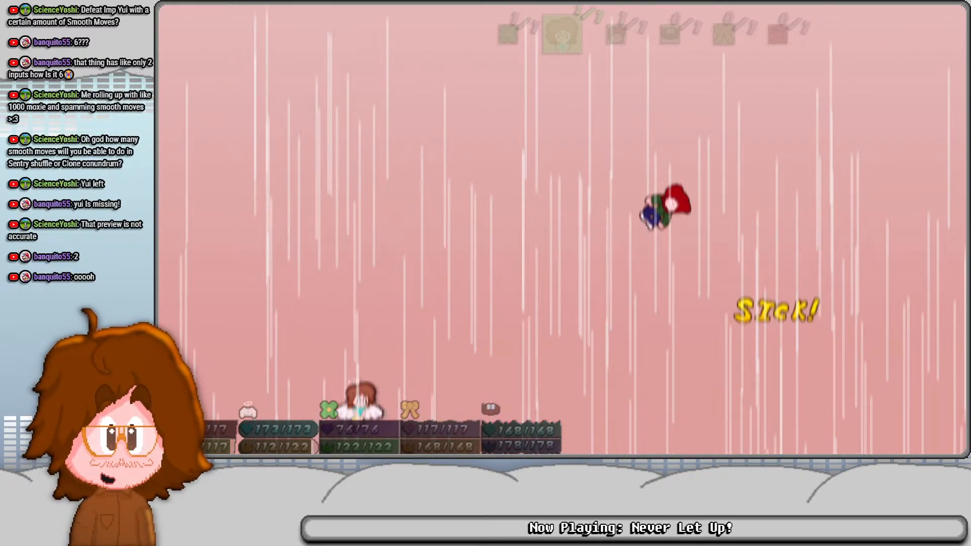
key(space)
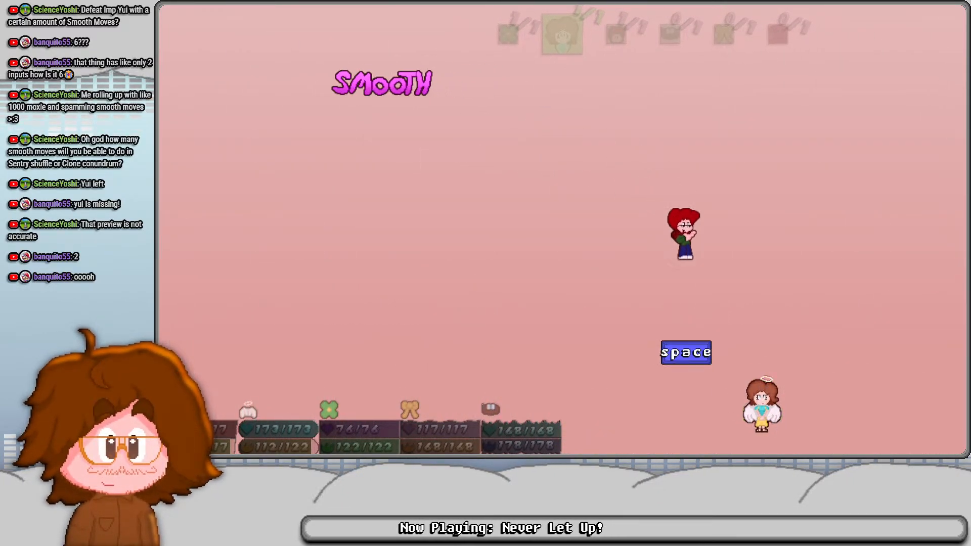
key(space)
key(space)
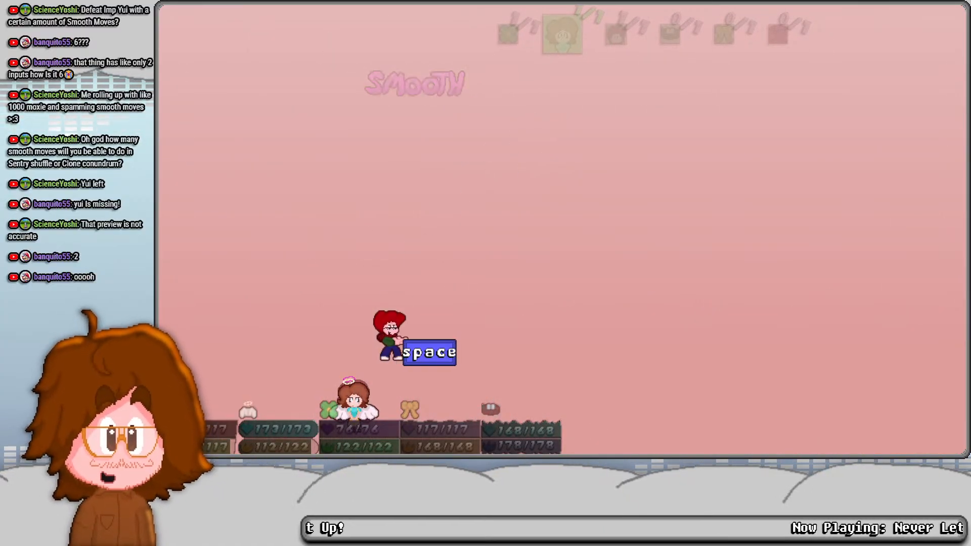
key(space)
key(space)
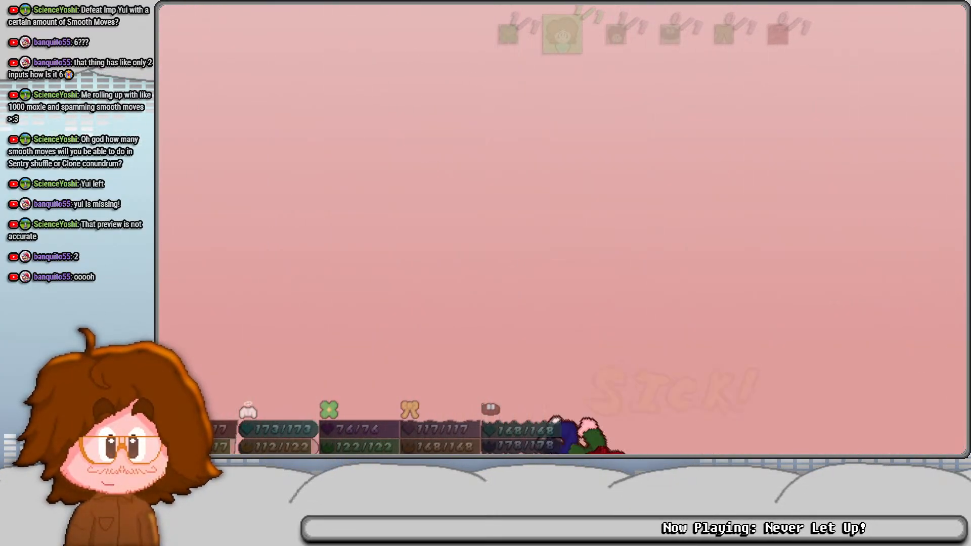
key(space)
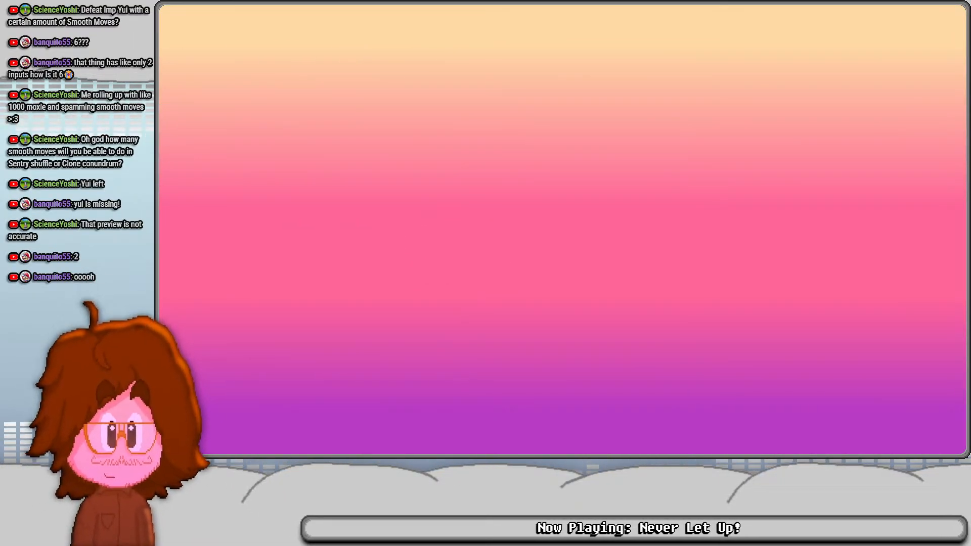
key(F3)
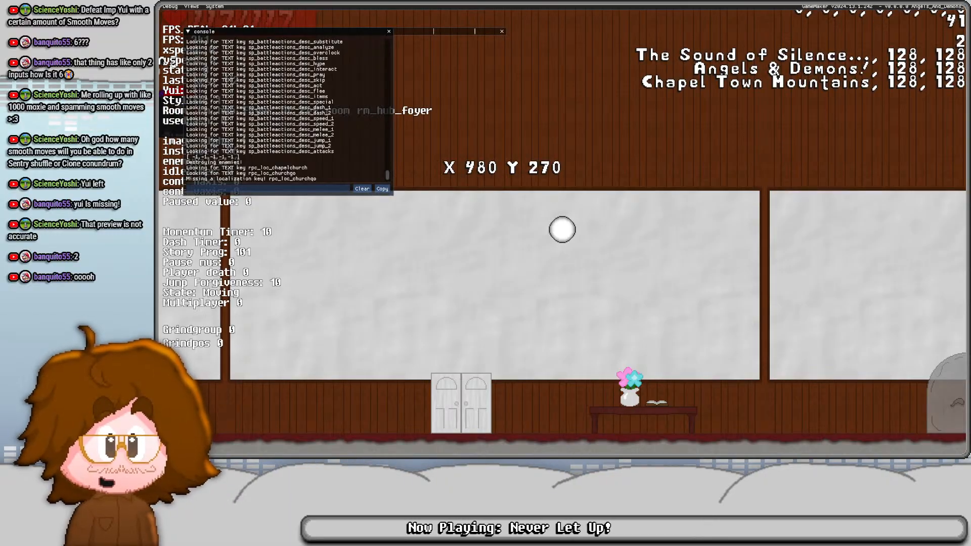
key(F3)
key(Left)
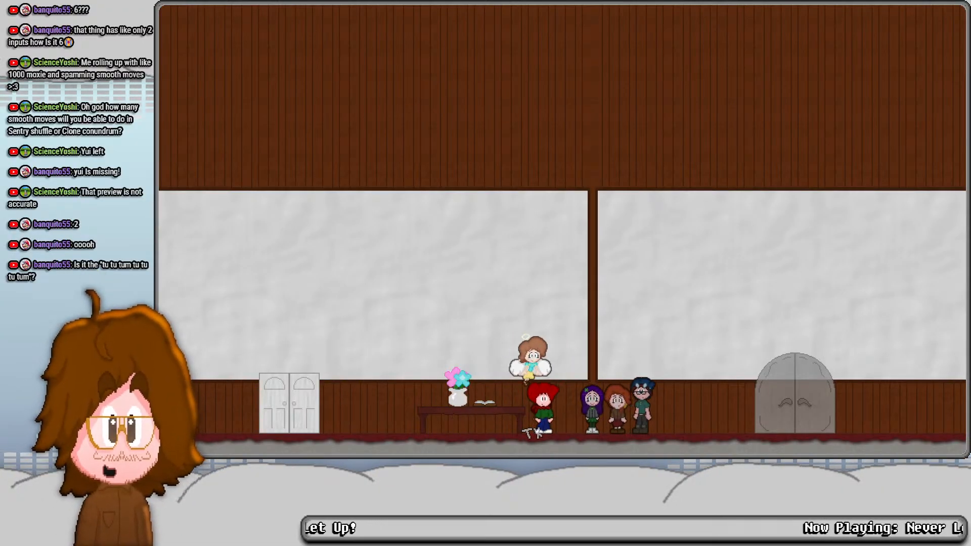
key(Right)
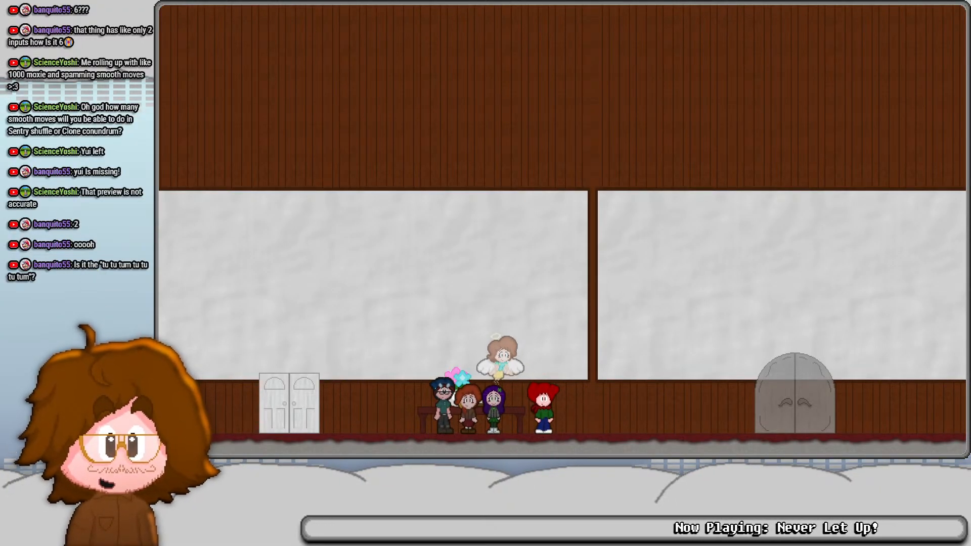
key(Escape)
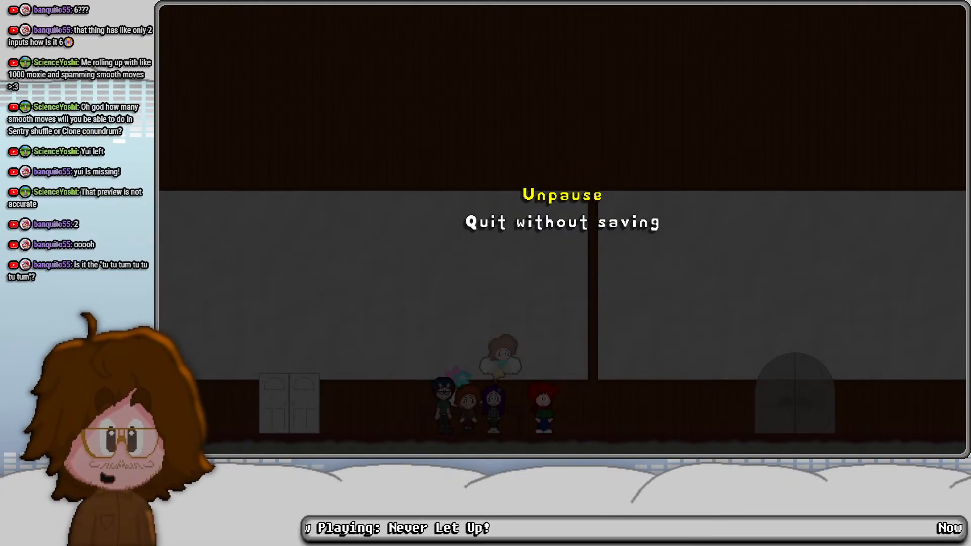
key(Escape)
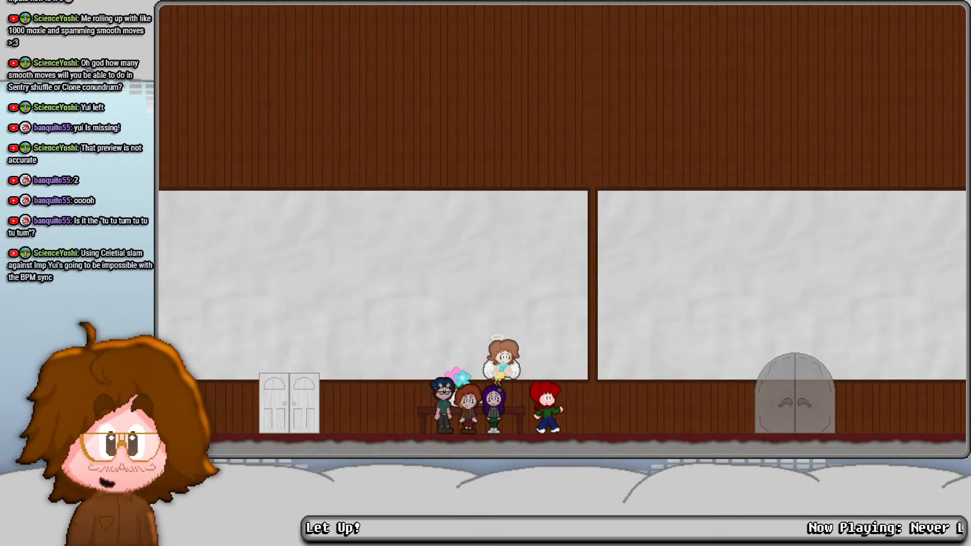
key(Right)
- Open the battle test setup, switch to its presets, select the Imp Yui battle and start it
key(F1)
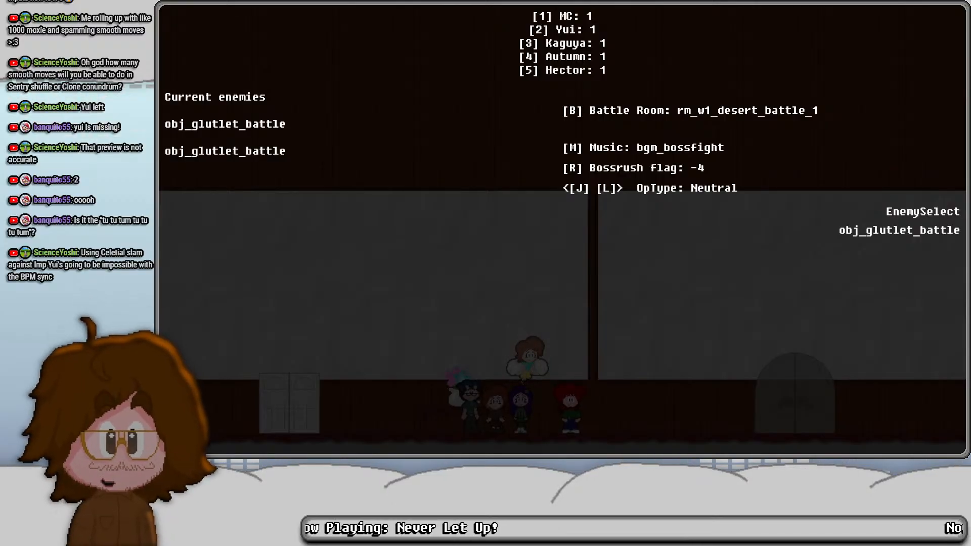
key(Tab)
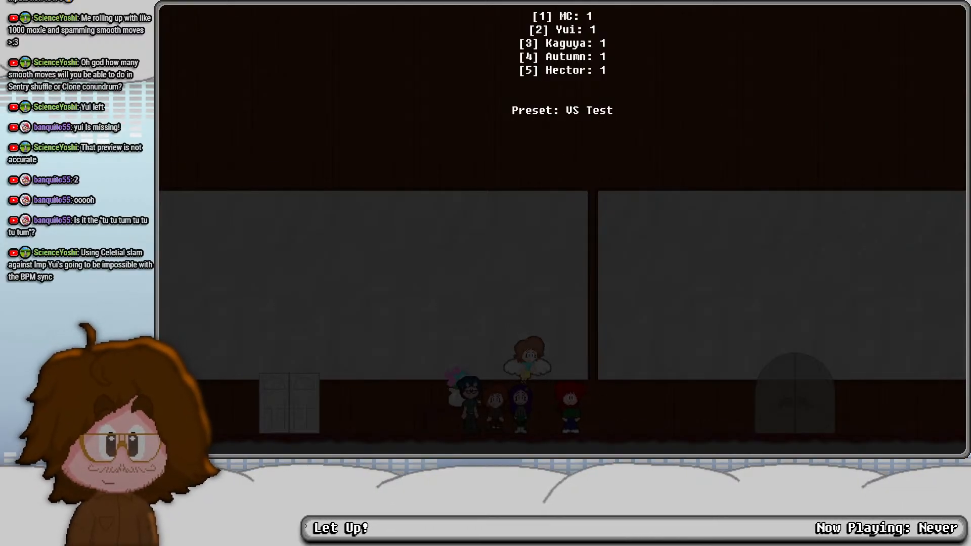
key(Right)
key(Return)
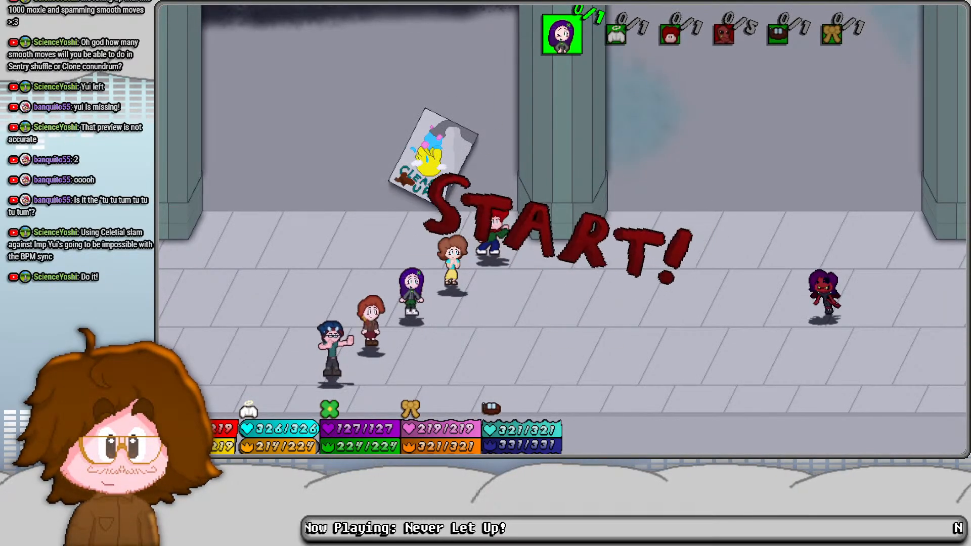
- Pass over Kaguya's turn and choose Celestial Slam from Yui's Specials against Imp Yui
key(Right)
key(z)
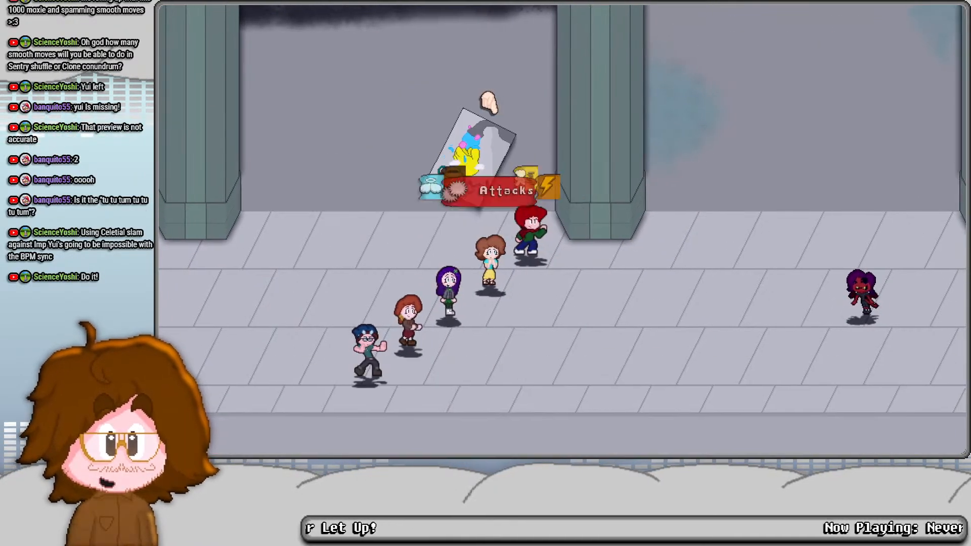
key(Left)
key(z)
key(z)
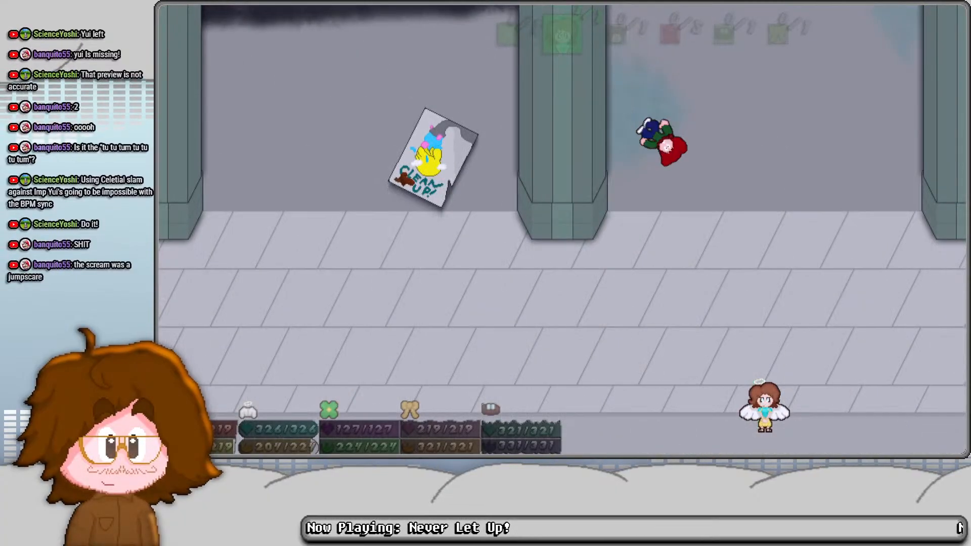
- Perform Yui's Celestial Slam on Imp Yui, answering the timed prompts and adding Smooth moves in mid-air
key(space)
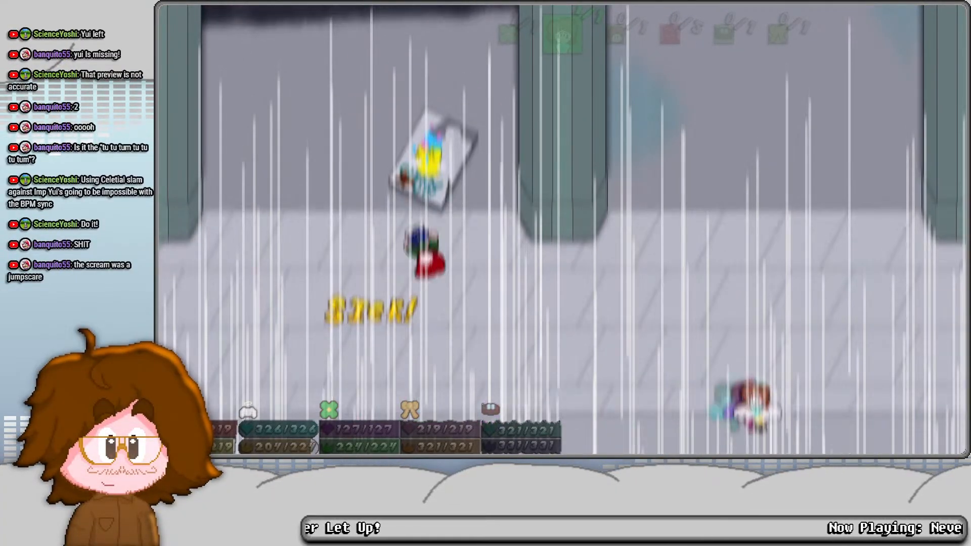
key(space)
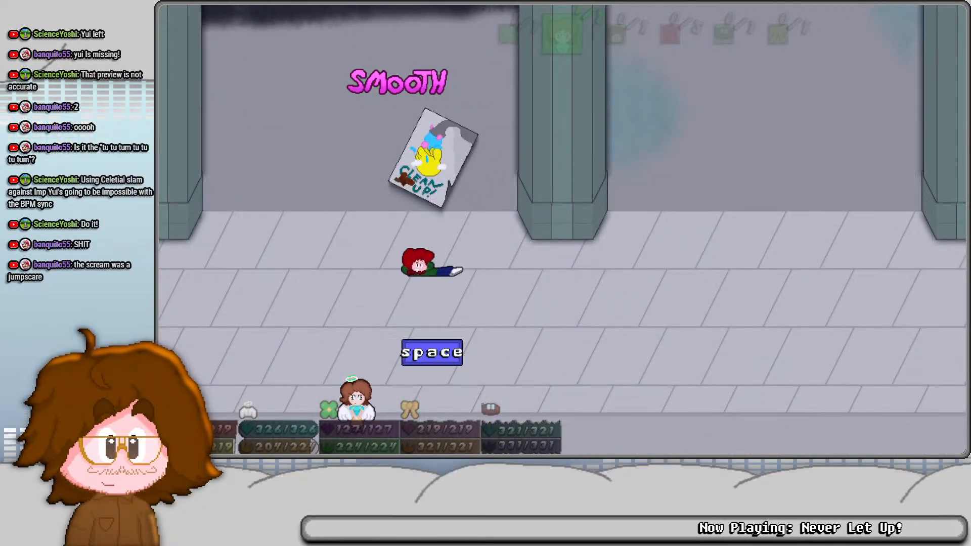
key(space)
key(space)
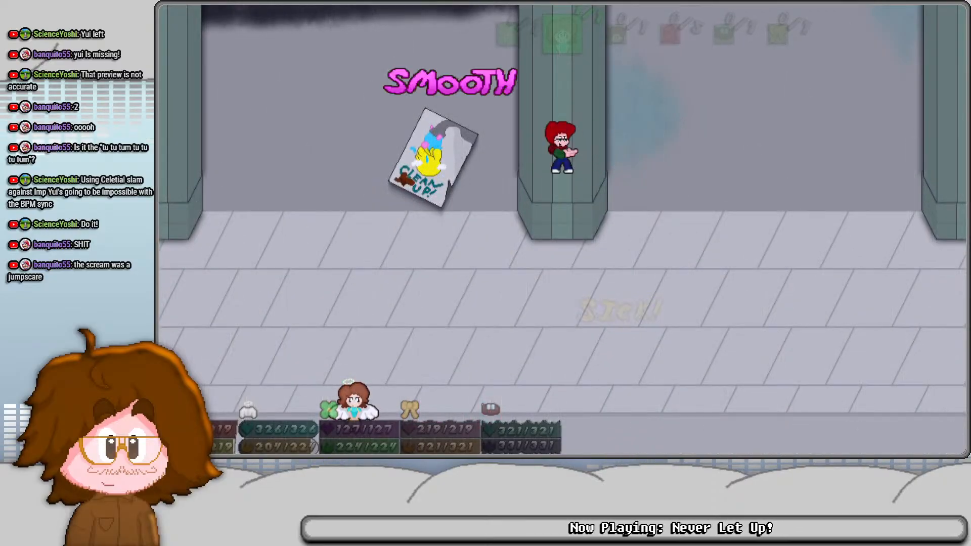
key(space)
key(space)
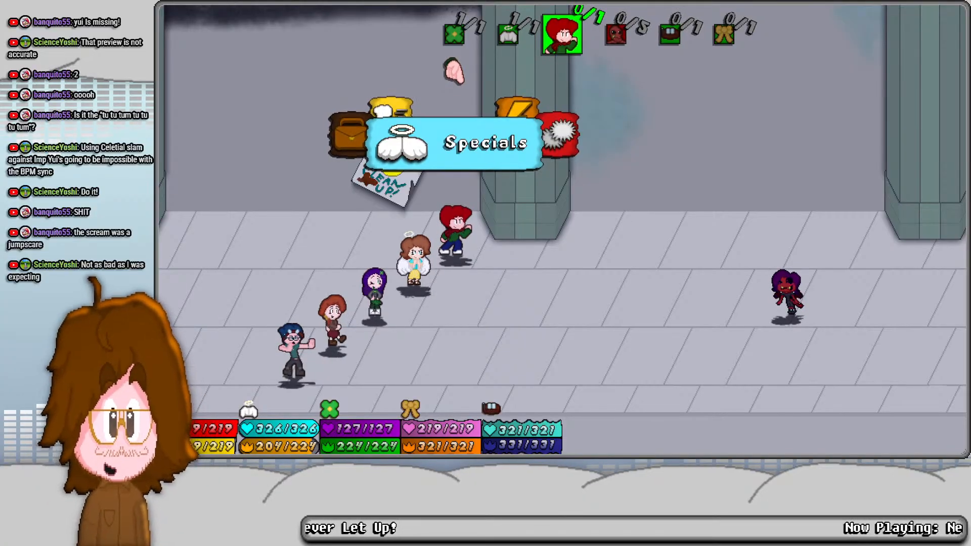
- Choose Celestial Slam from MC's Specials and target Imp Yui
key(z)
key(z)
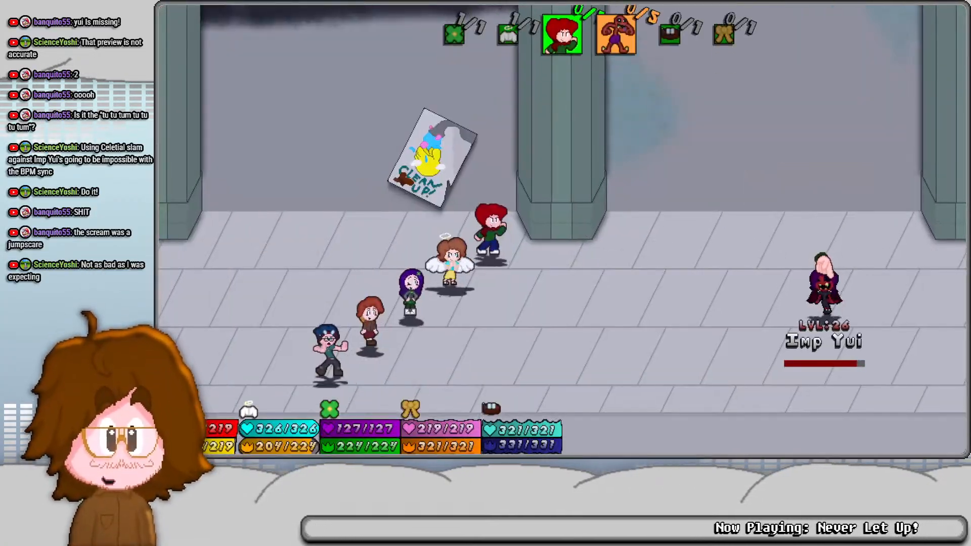
key(z)
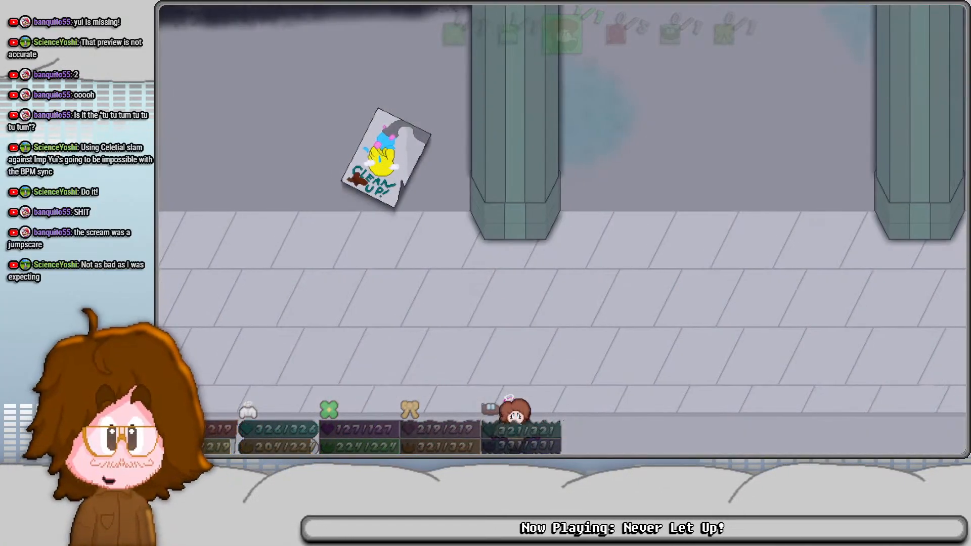
- Carry out MC's Celestial Slam on Imp Yui with timed prompts and Smooth air poses between them
key(space)
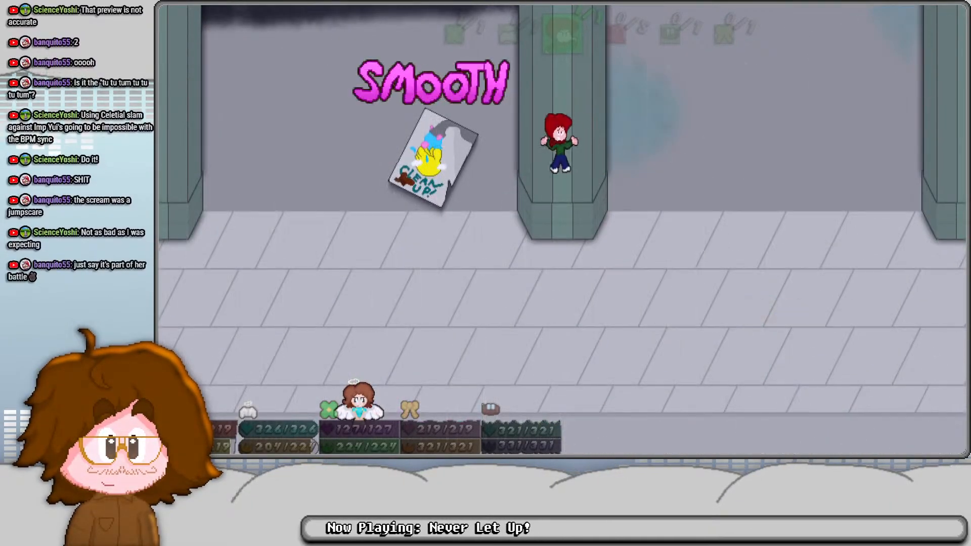
key(space)
key(space)
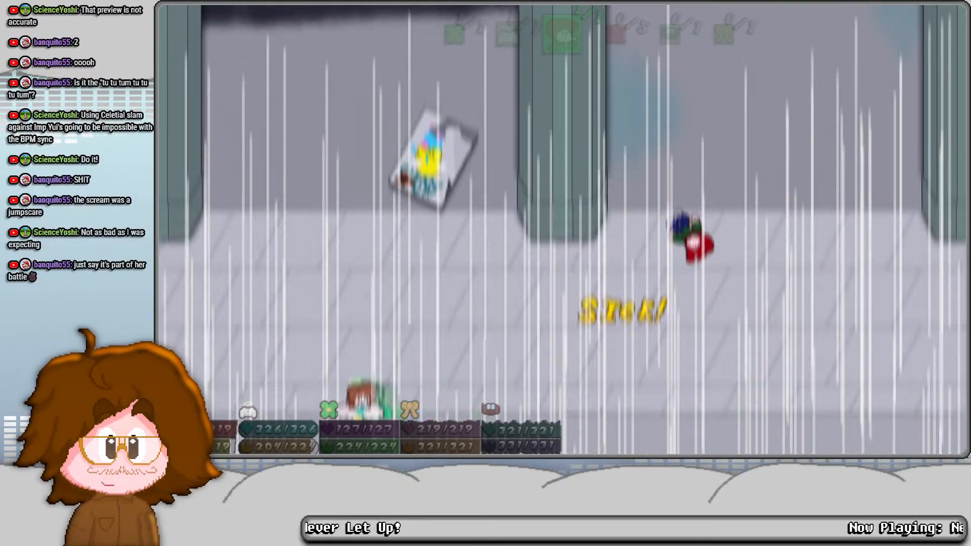
key(space)
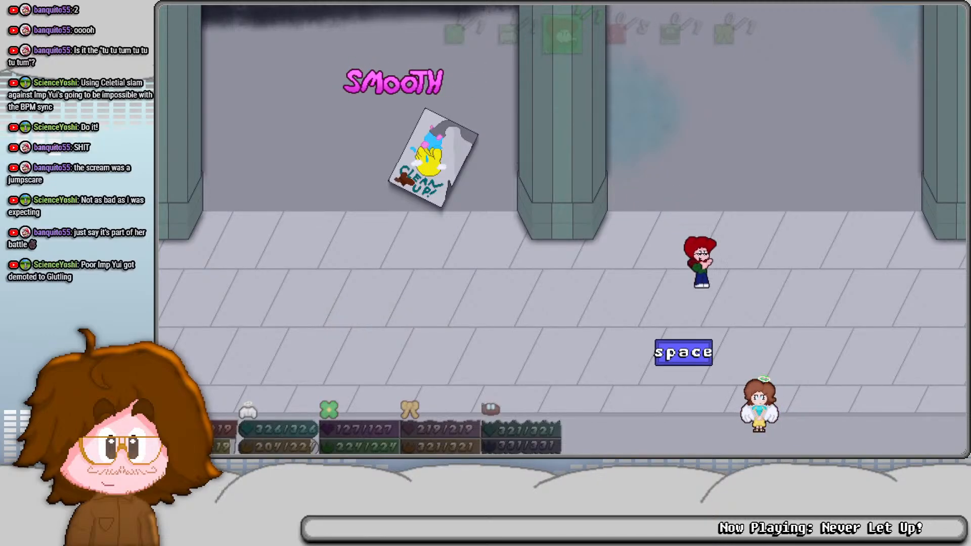
key(space)
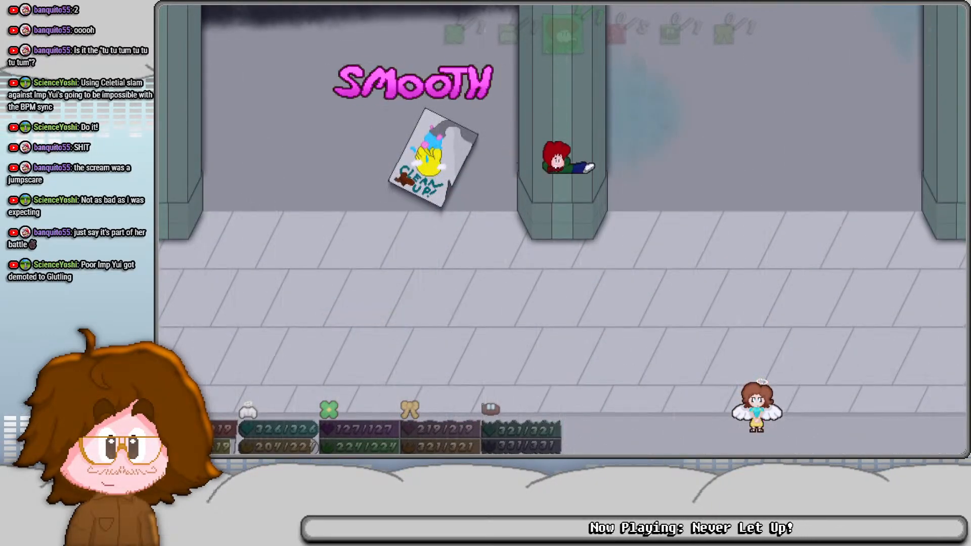
key(space)
key(space)
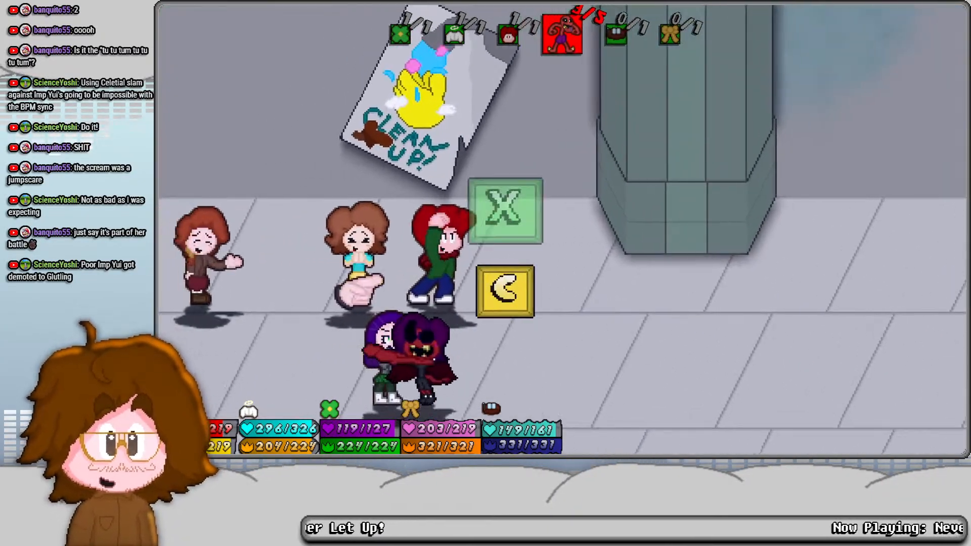
- Resist Imp Yui's grab on Kaguya by matching each scrolling prompt in time with the beat
key(c)
key(x)
key(space)
key(c)
key(space)
key(x)
key(x)
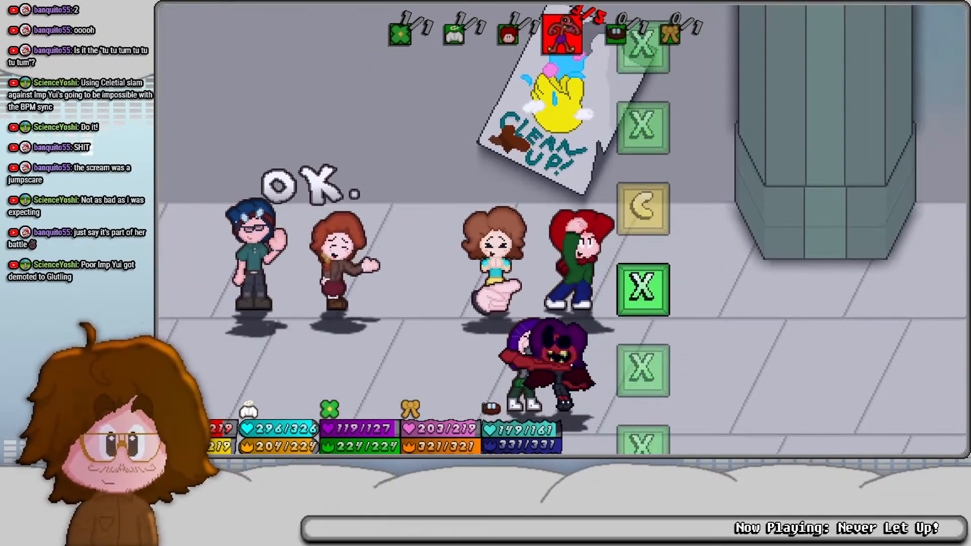
key(x)
key(c)
key(x)
key(x)
key(c)
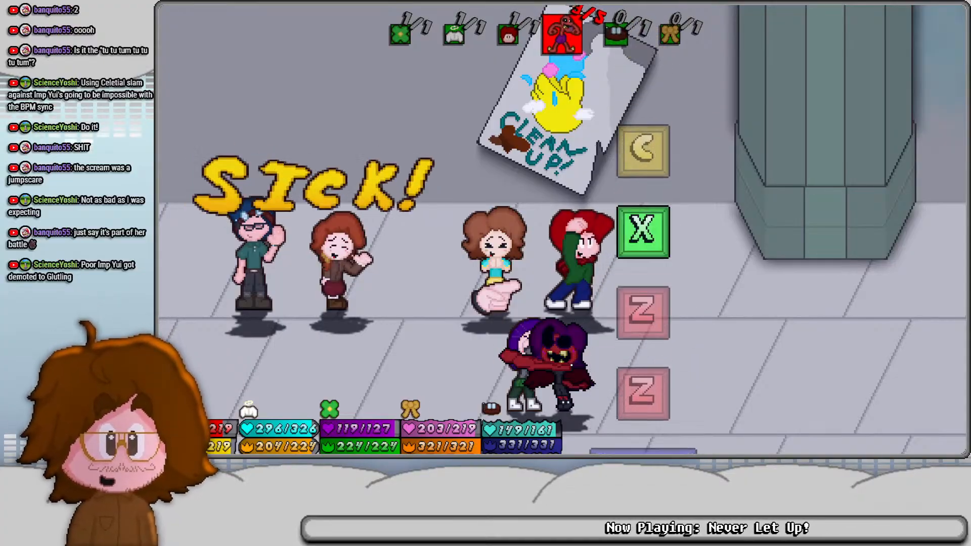
key(space)
key(x)
key(space)
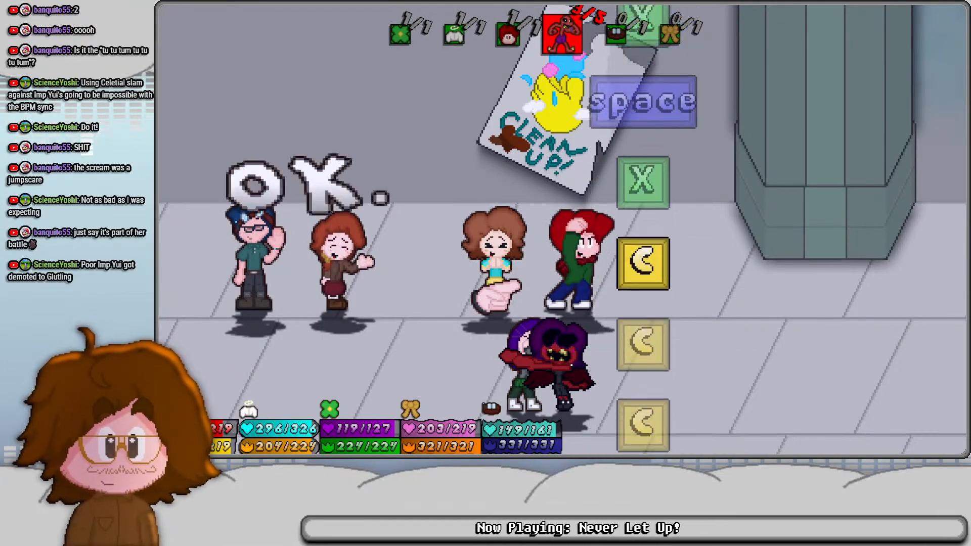
key(space)
key(space)
key(c)
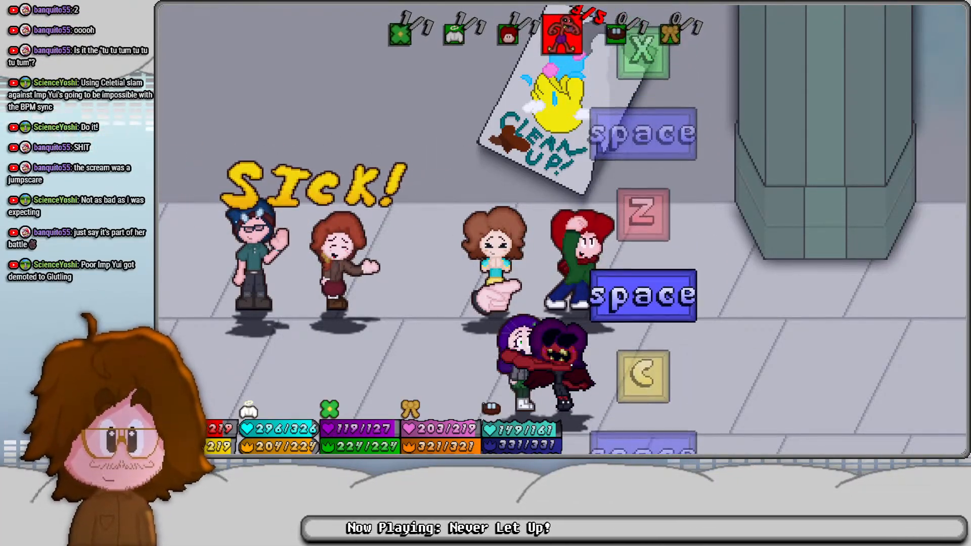
key(space)
key(z)
key(space)
key(x)
key(space)
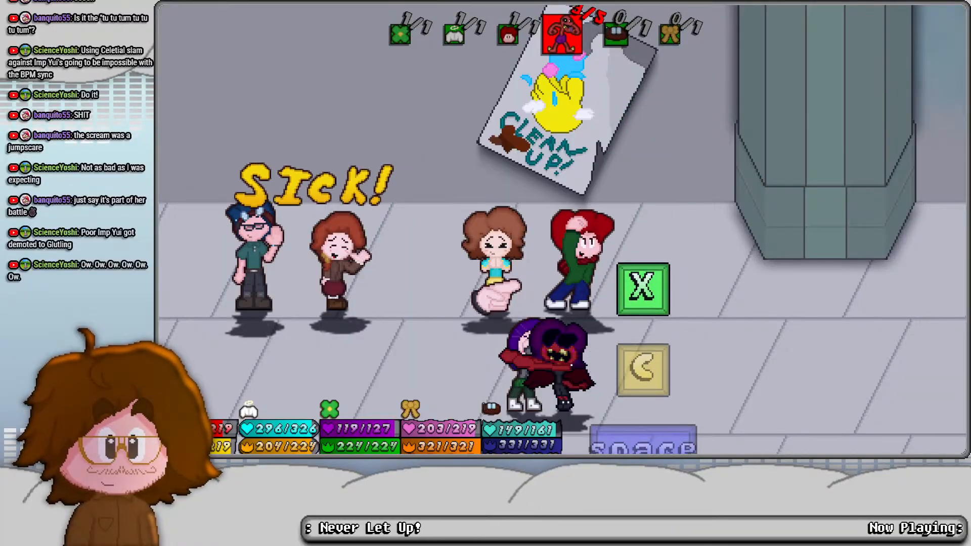
key(x)
key(x)
key(space)
key(c)
key(c)
key(c)
key(x)
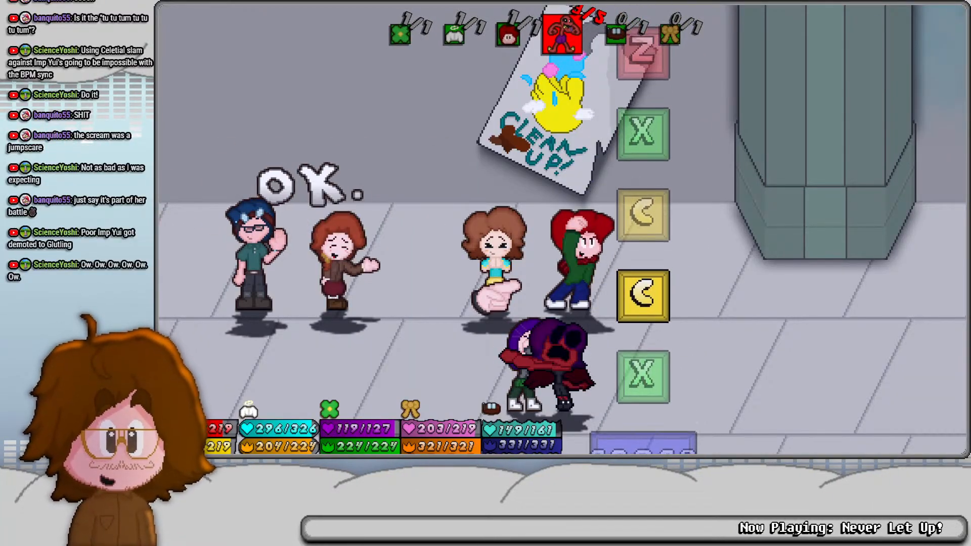
key(c)
key(c)
key(x)
key(z)
key(c)
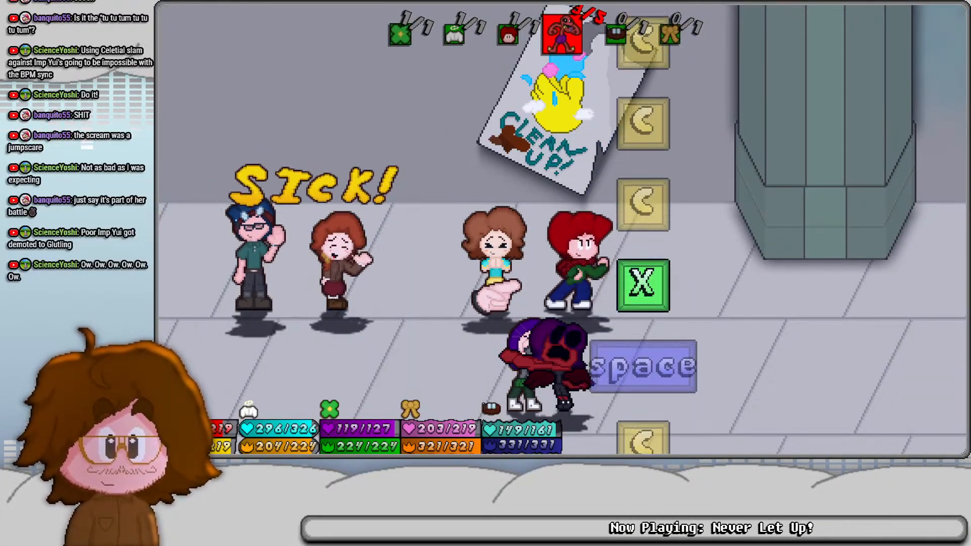
key(x)
key(c)
key(c)
key(c)
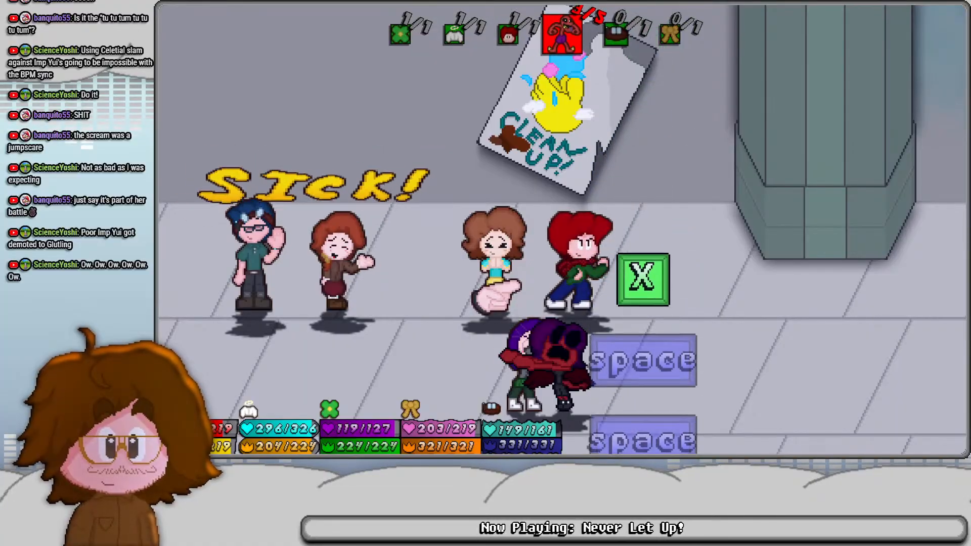
key(x)
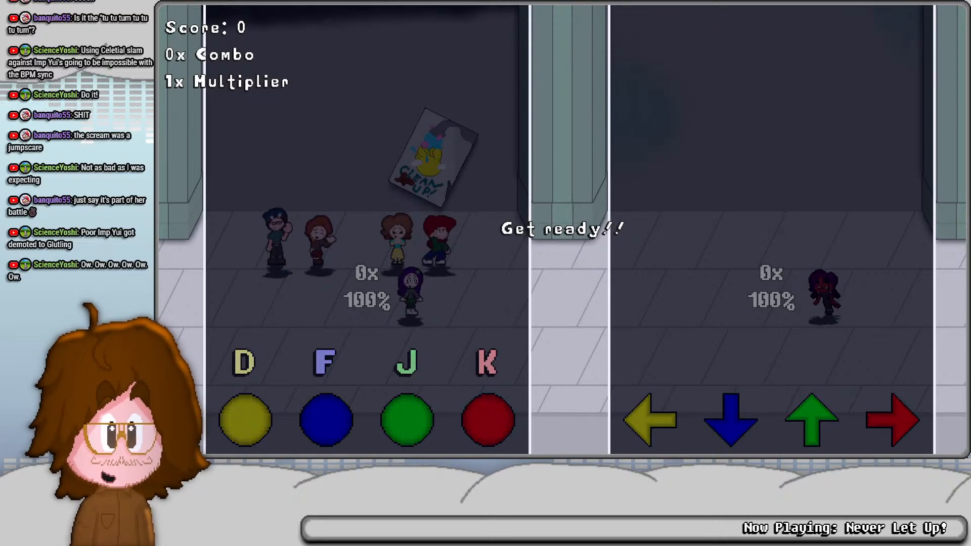
- Play the four-lane rhythm duel against Imp Yui, hitting the single notes and holding the long ones in time
key(k)
key(j)
key(k)
key(d)
key(f)
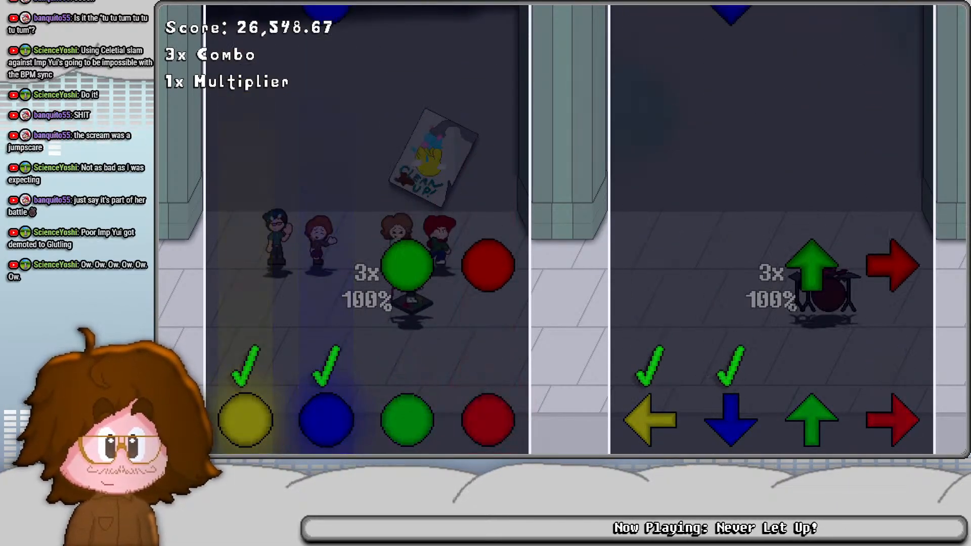
key(j)
key(k)
key(f)
key(j)
key(k)
key(d)
key(f)
key(j)
key(k)
key(d)
key(f)
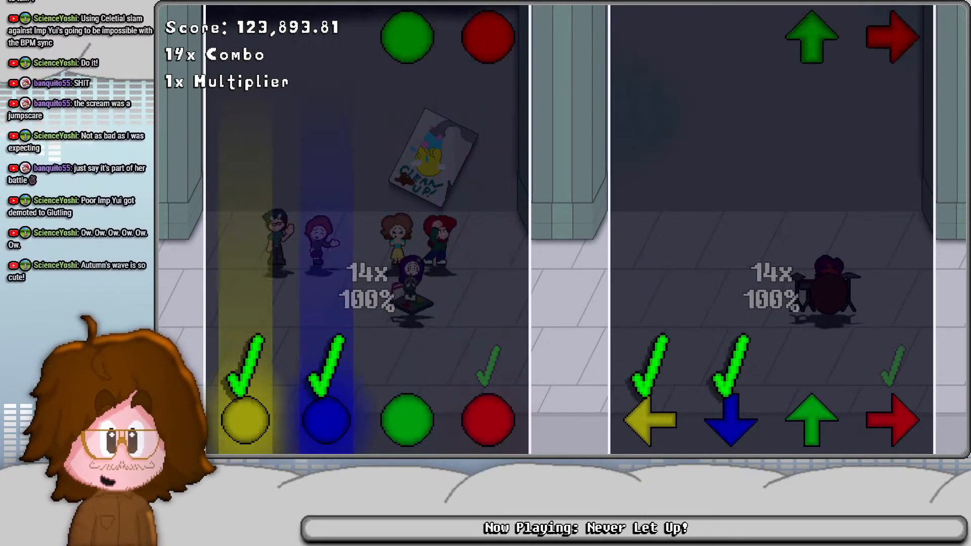
key(j)
key(k)
key(d)
key(f)
key(f)
key(j)
key(d)
key(k)
key(f)
key(j)
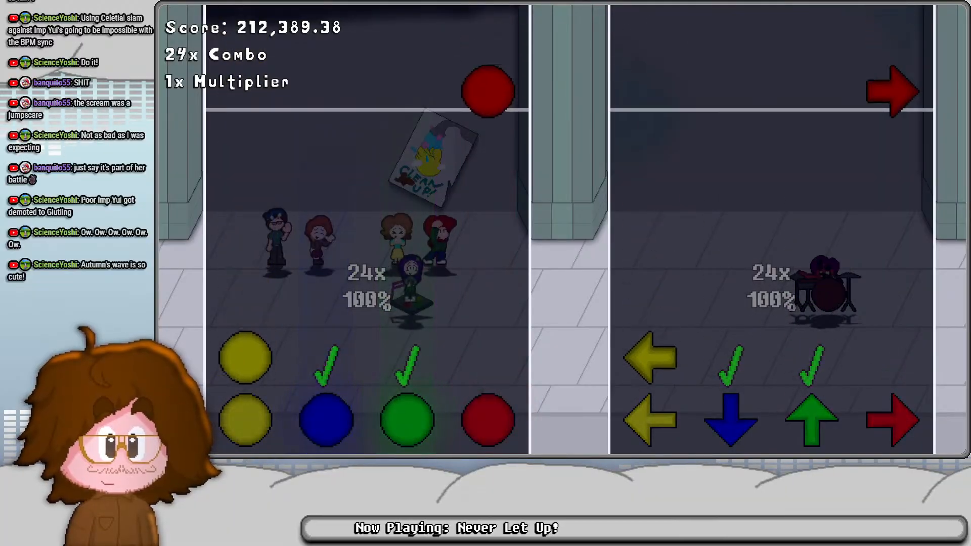
key(d)
key(k)
key(d)
key(f)
key(j)
key(k)
key(f)
key(j)
key(k)
key(d)
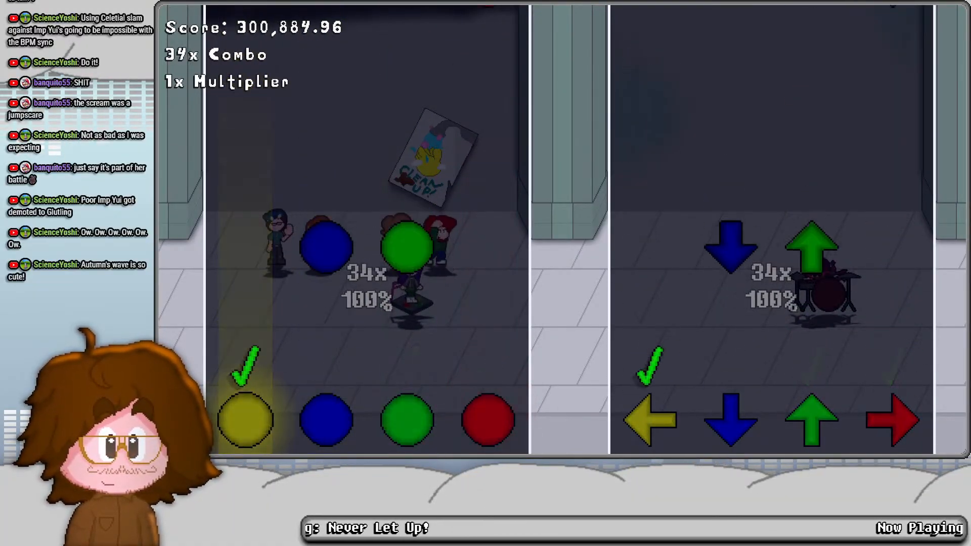
key(f)
key(j)
key(k)
key(d)
key(f)
key(j)
key(k)
key(d)
key(f)
key(d)
key(k)
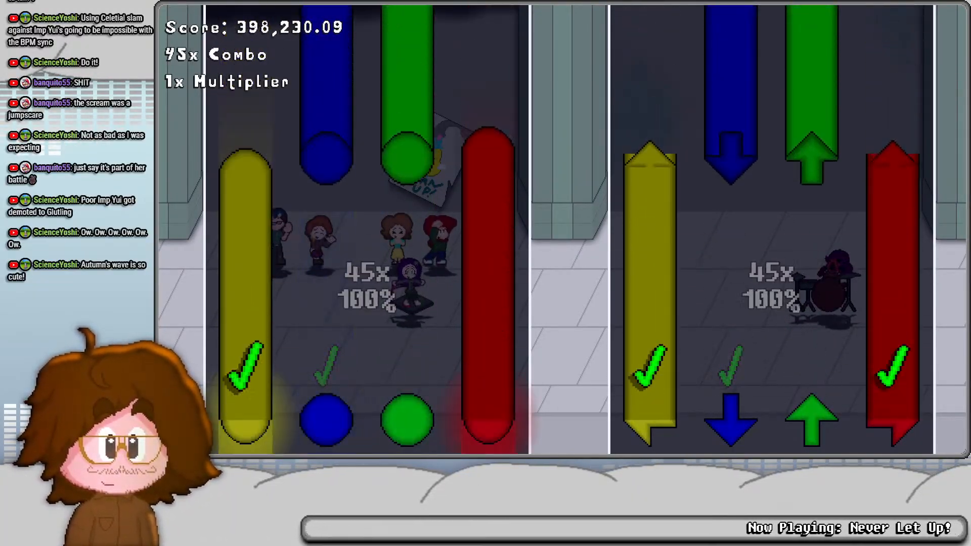
key(f)
key(j)
key(d)
key(k)
key(f)
key(j)
key(d)
key(k)
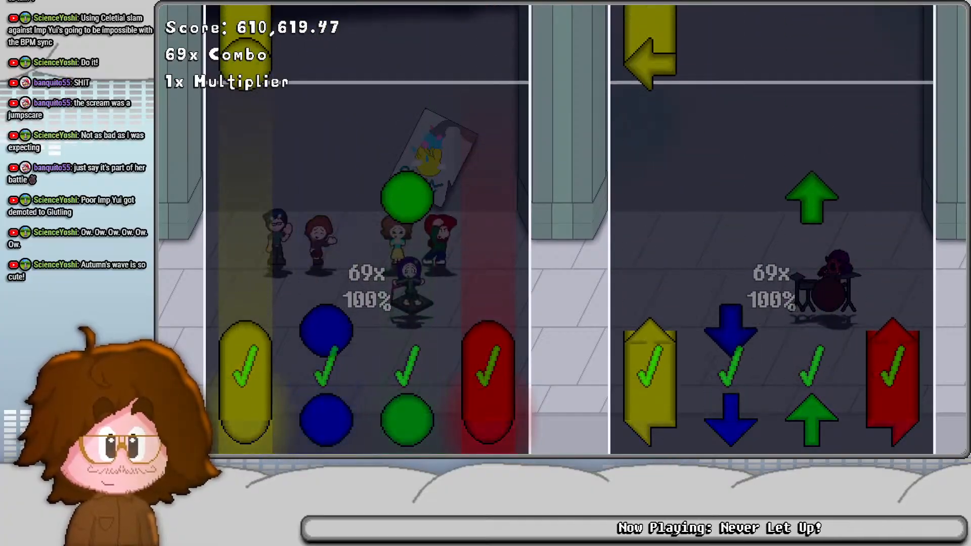
key(f)
key(j)
key(j)
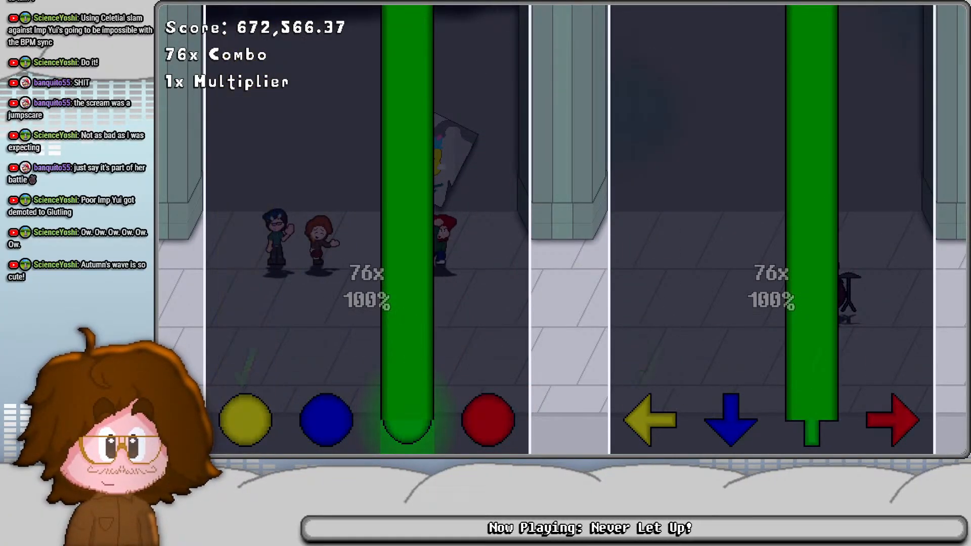
key(d)
key(k)
key(f)
key(j)
key(d)
key(k)
key(f)
key(j)
key(d)
key(k)
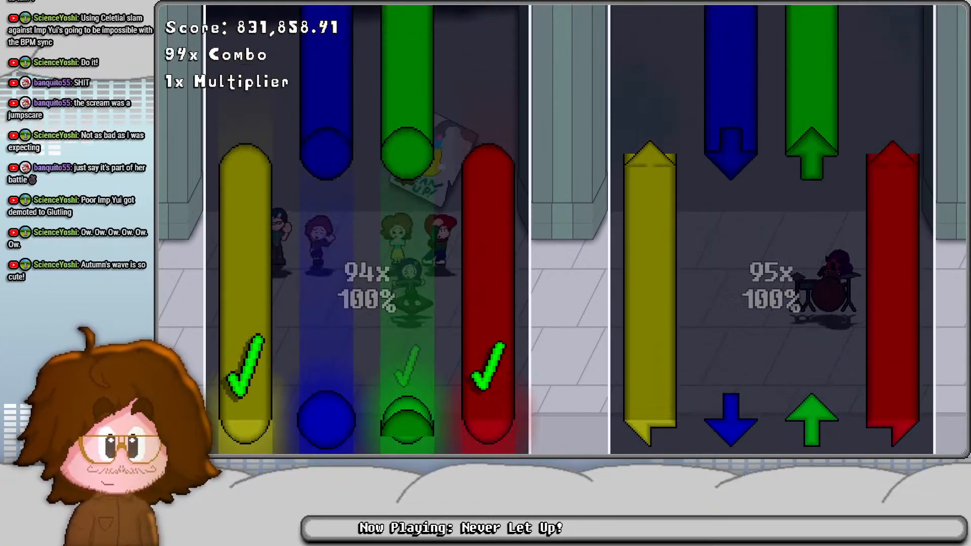
key(f)
key(j)
key(d)
key(k)
key(f)
key(j)
key(k)
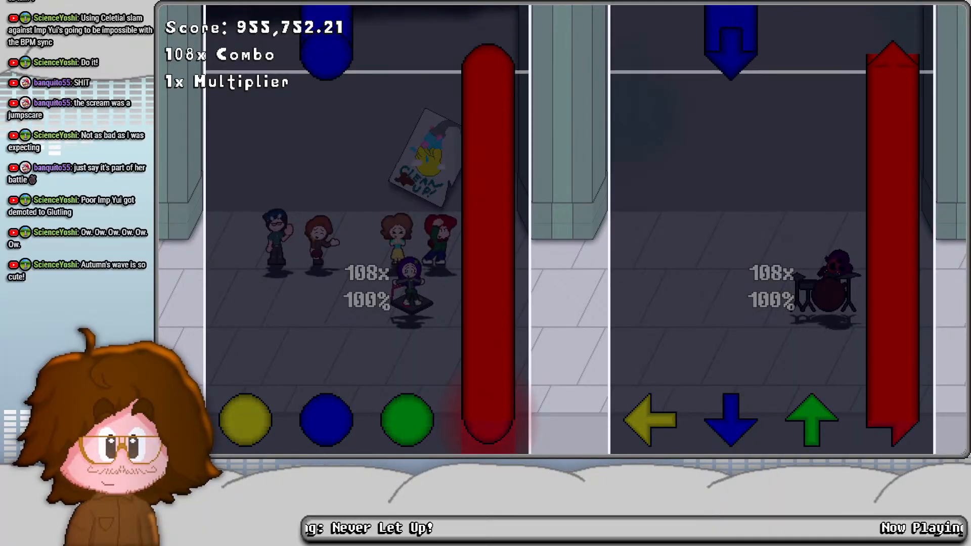
key(f)
key(d)
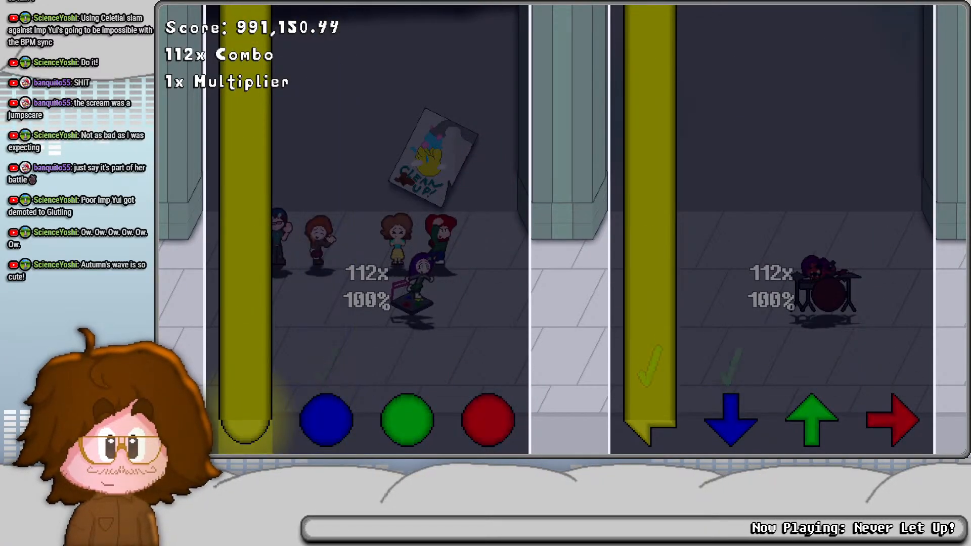
key(k)
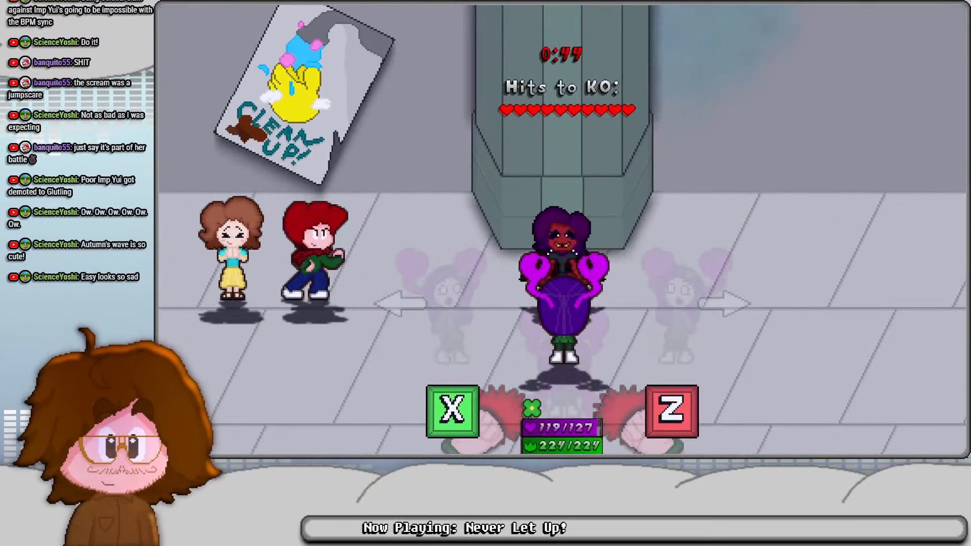
- Fight Imp Yui's boxing beatdown as Kaguya, punching her until every hit needed for the KO is landed
key(z)
key(x)
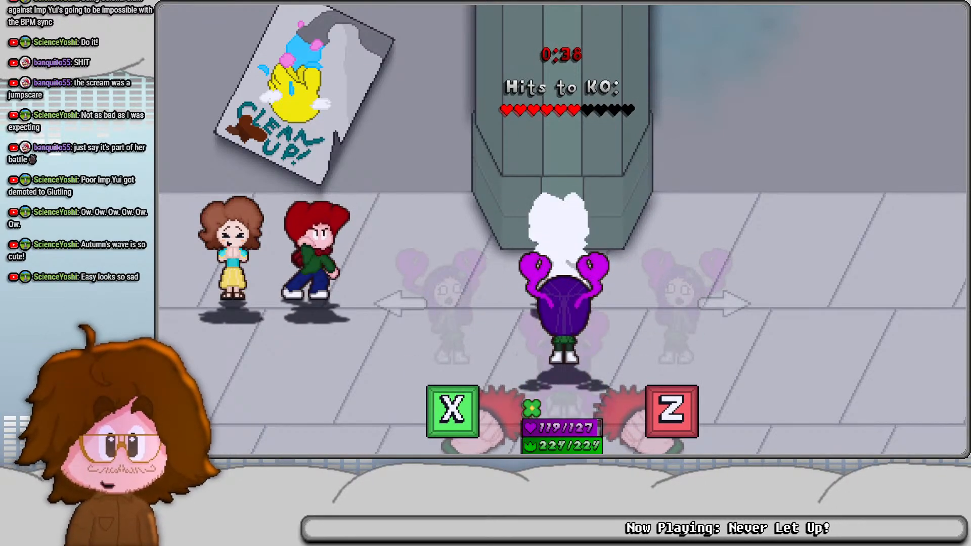
key(x)
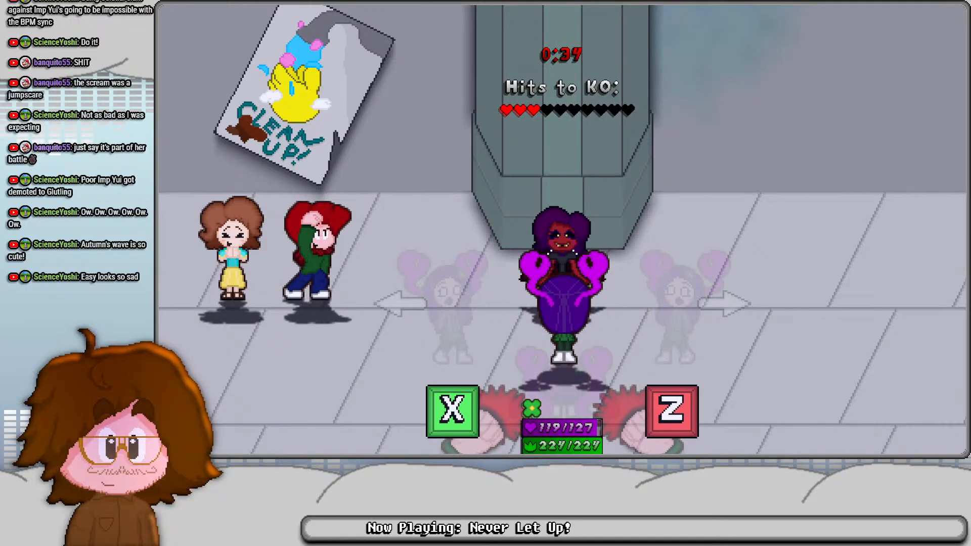
key(x)
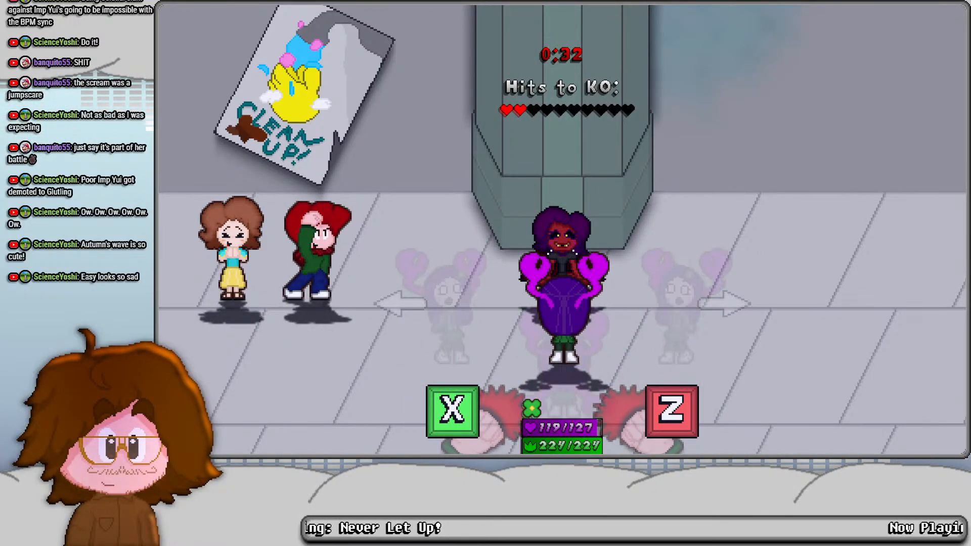
key(x)
key(x)
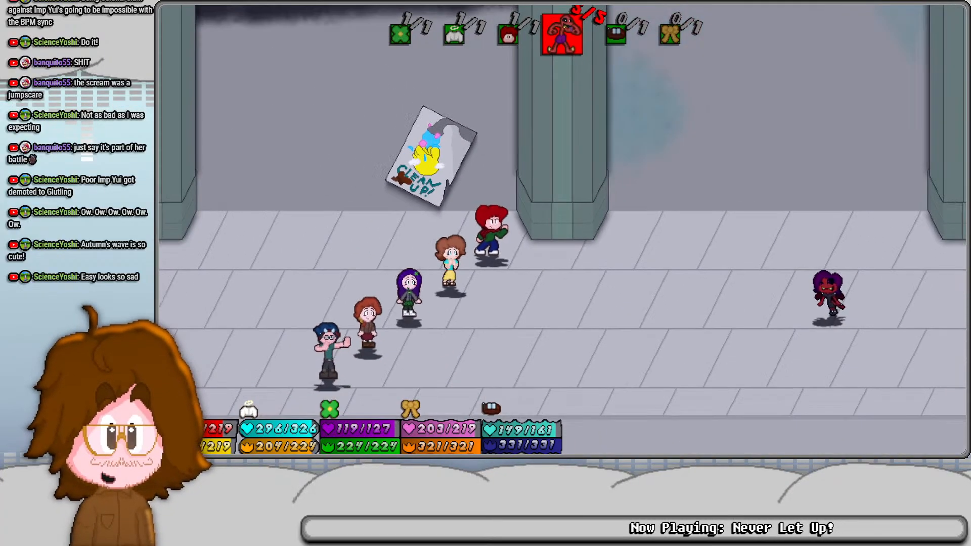
- Skip the party's remaining turns of the round and Kaguya's opening turn in Round 2
key(Right)
key(z)
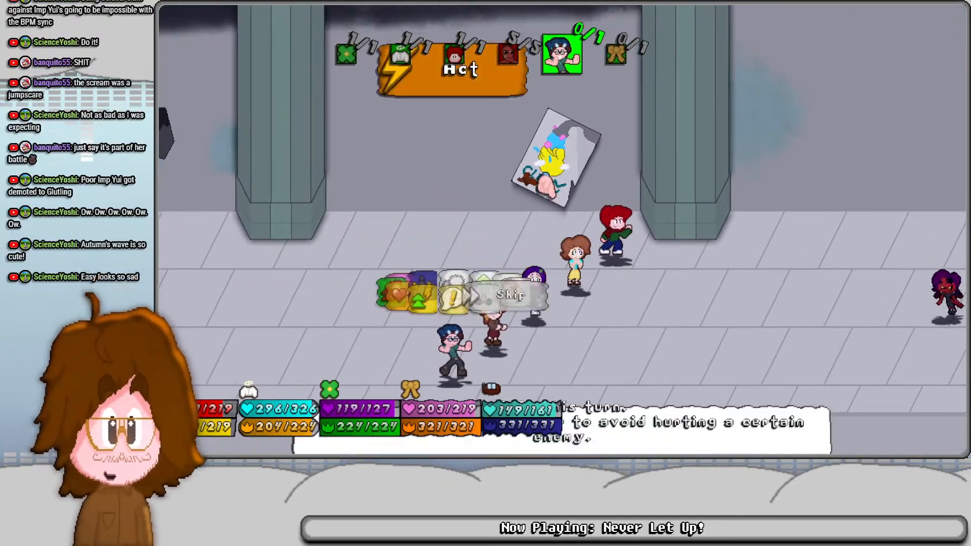
key(z)
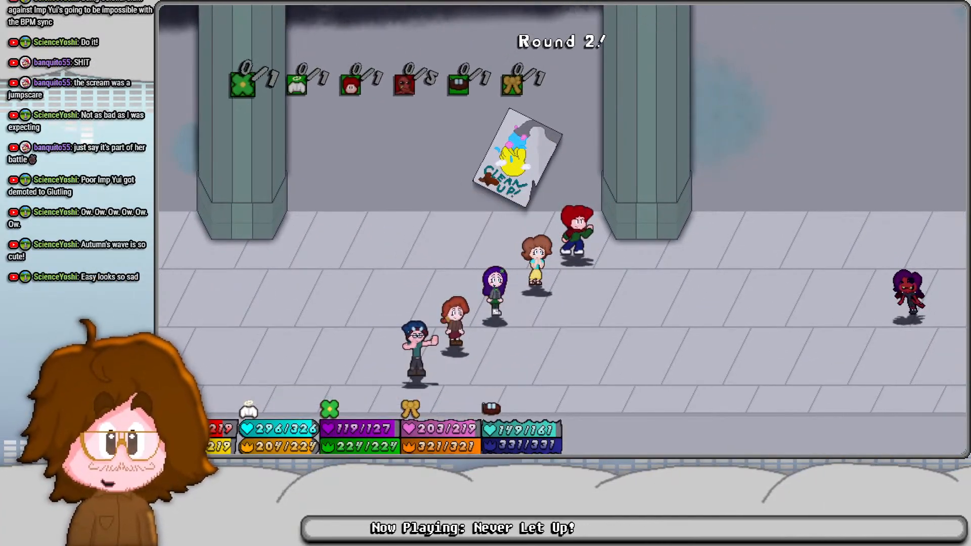
key(z)
key(z)
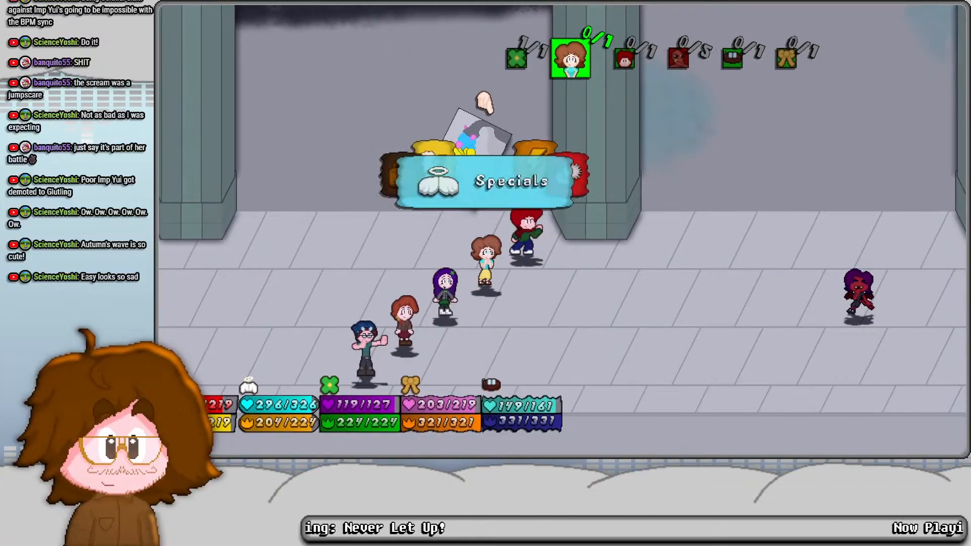
- Show and hide the debug overlay, and choose Celestial Slam from Yui's Specials
key(F1)
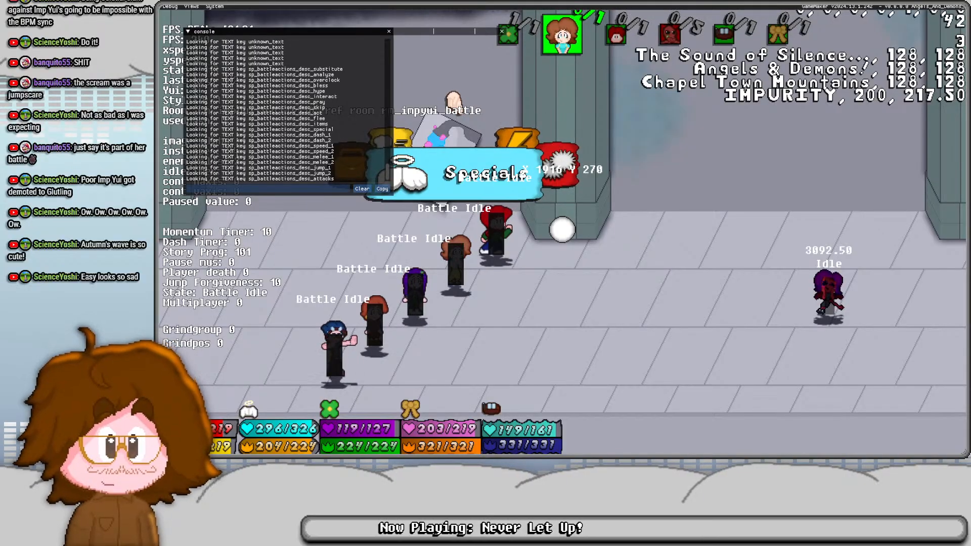
key(F1)
key(z)
key(z)
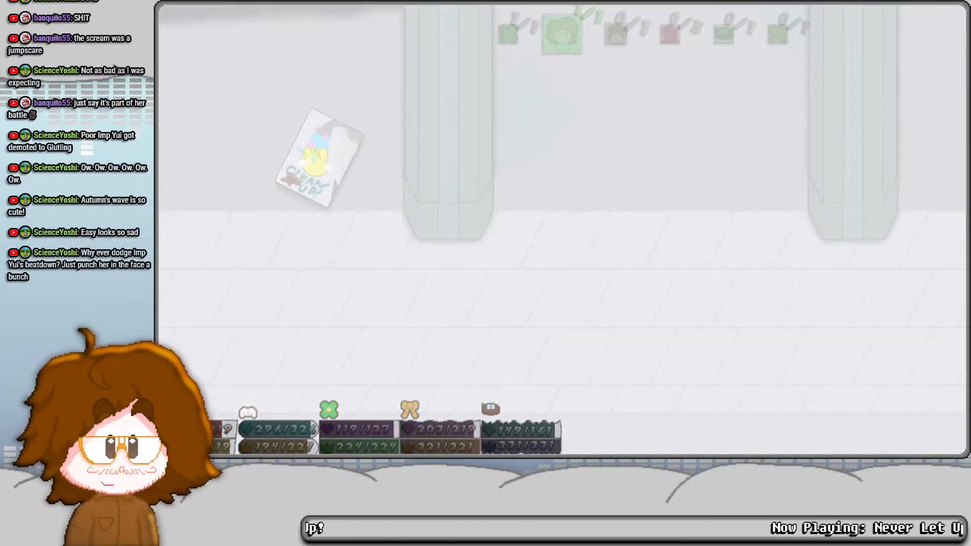
- Perform Yui's Celestial Slam on MC, answering the timed prompts and adding Smooth moves in mid-air
key(space)
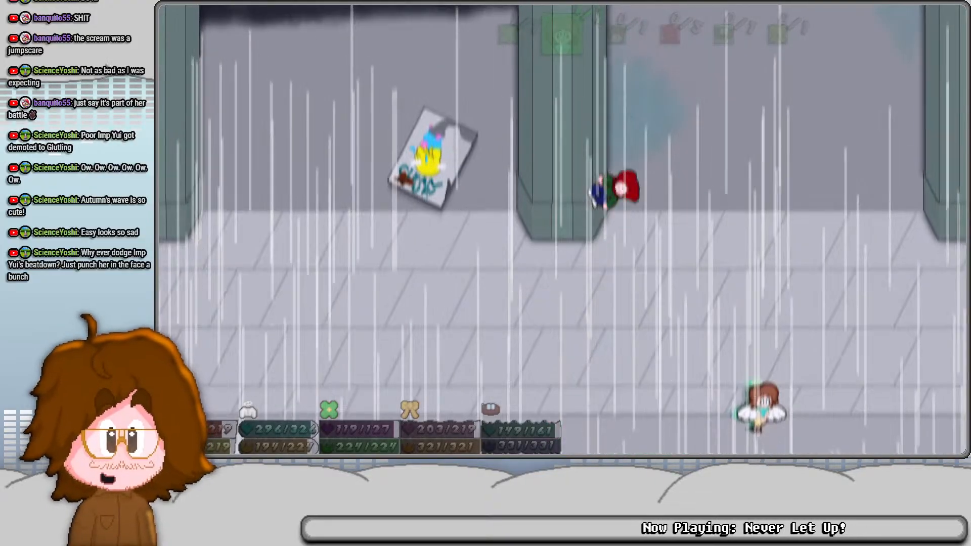
key(space)
key(space)
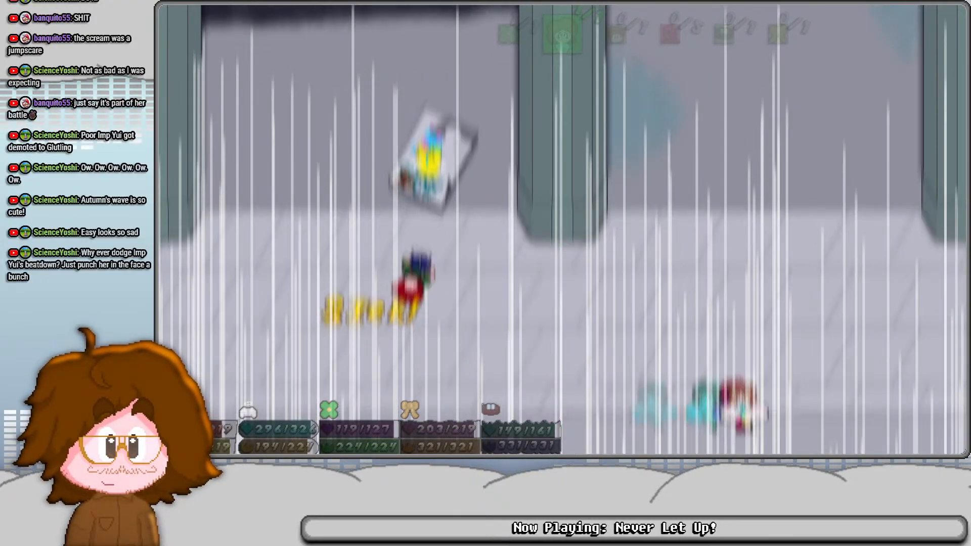
key(space)
key(space)
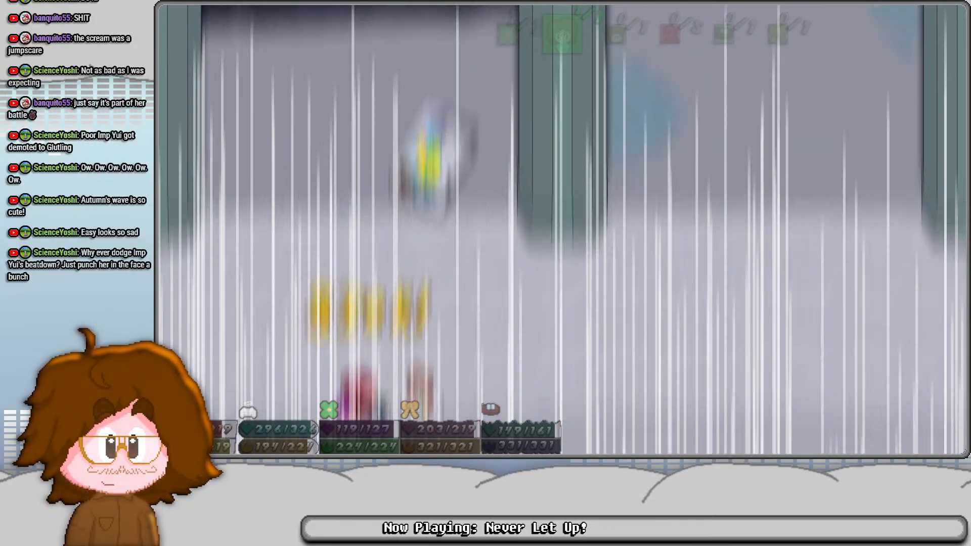
key(space)
key(space)
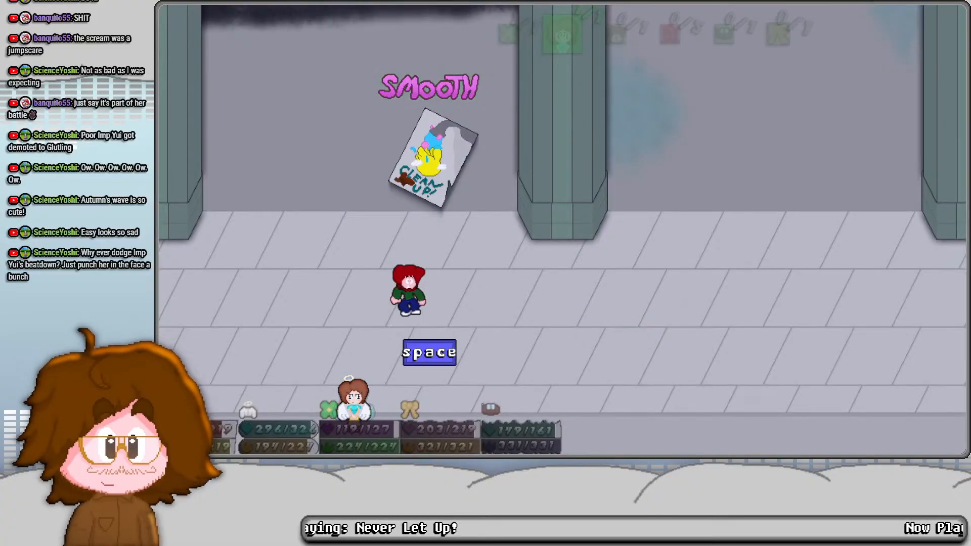
key(space)
key(space)
key(space)
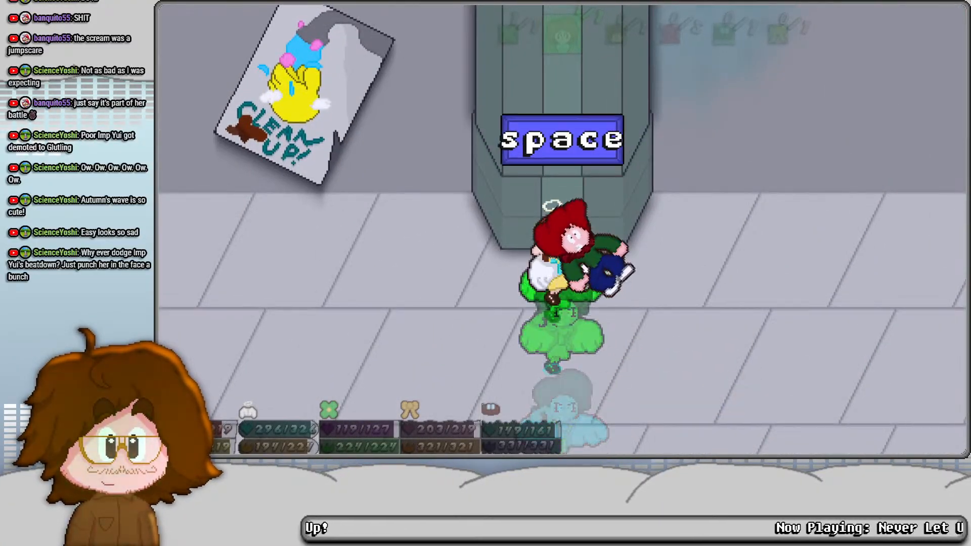
key(space)
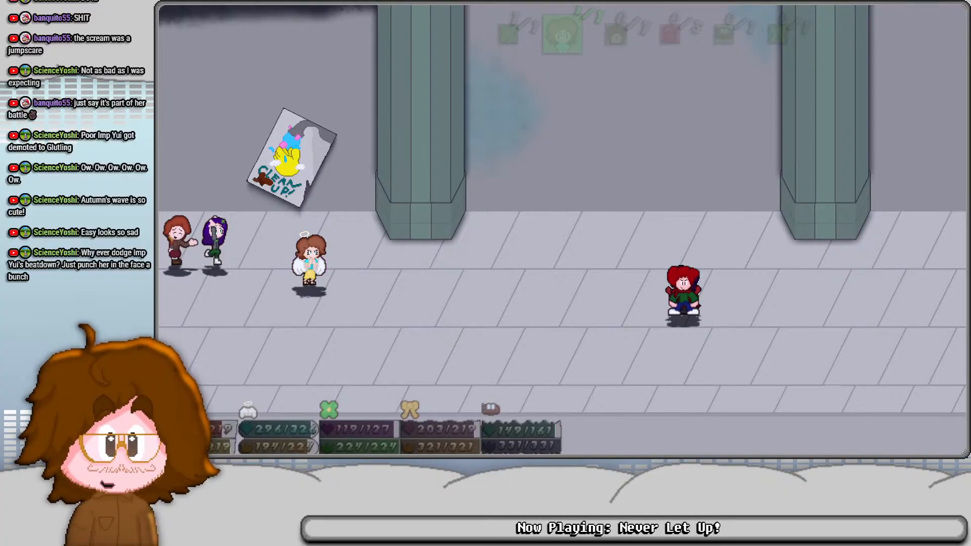
- Back out of Celestial Slam's target selection on Imp Yui and choose Clone Conundrum from the Specials instead
key(space)
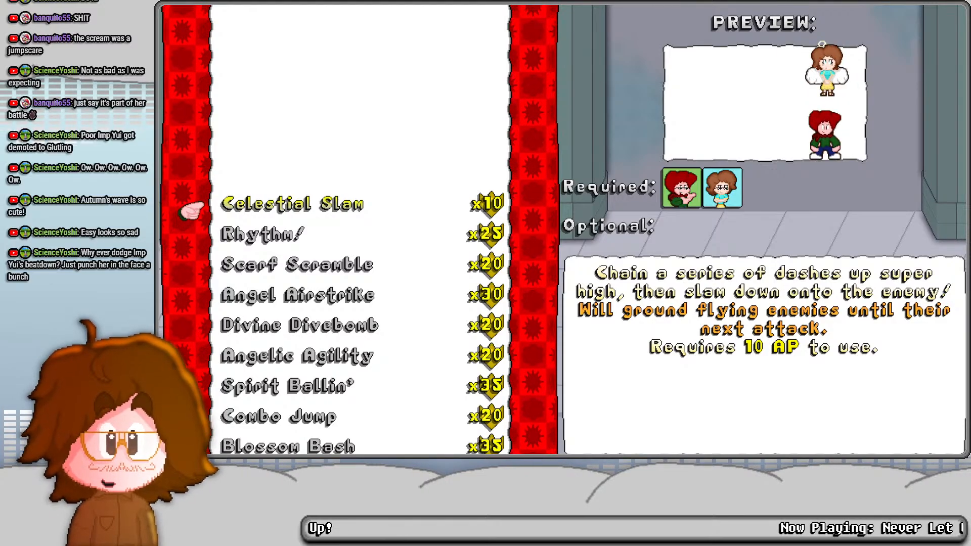
key(space)
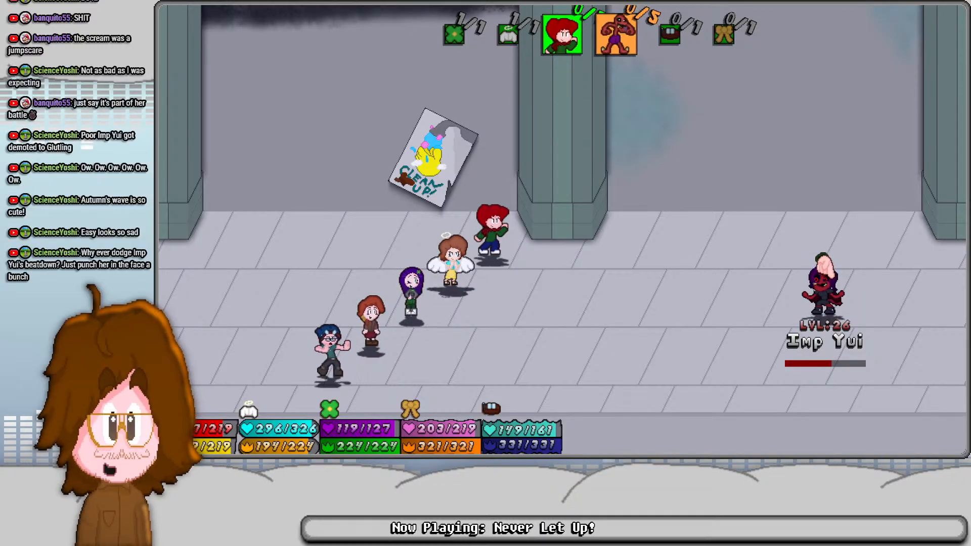
key(x)
key(Left)
key(Left)
key(Left)
key(Left)
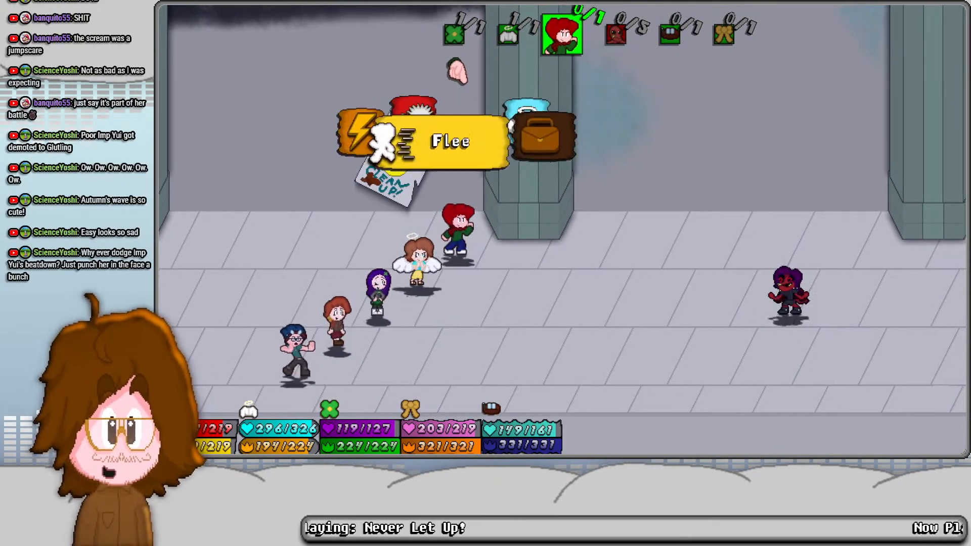
key(z)
key(Up)
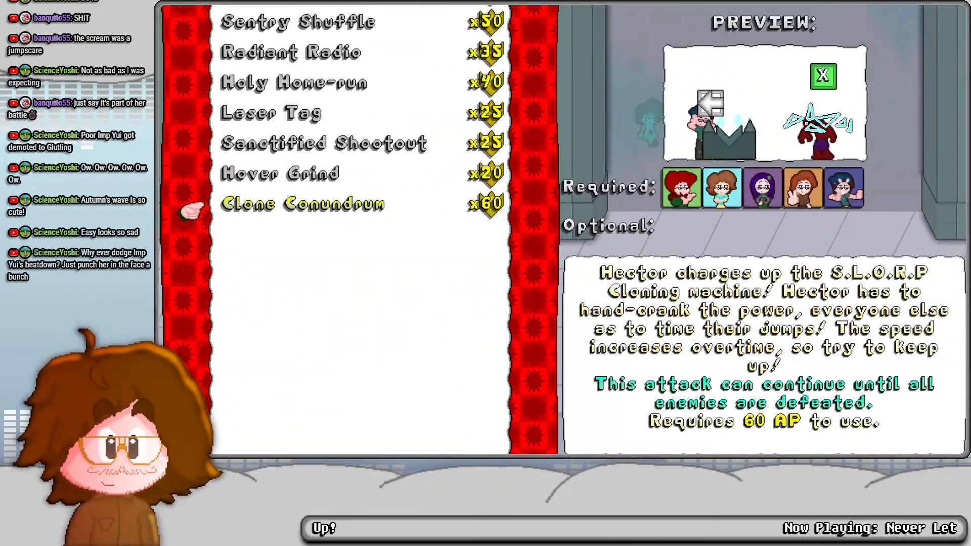
key(z)
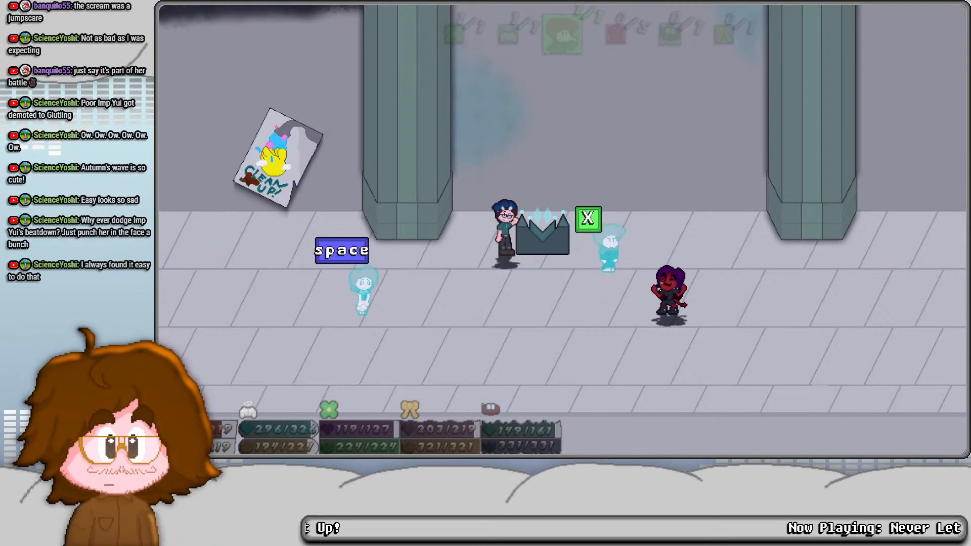
- Perform Clone Conundrum on Imp Yui, keeping Hector's cloning machine powered and answering each clone's jump prompt in time
key(x)
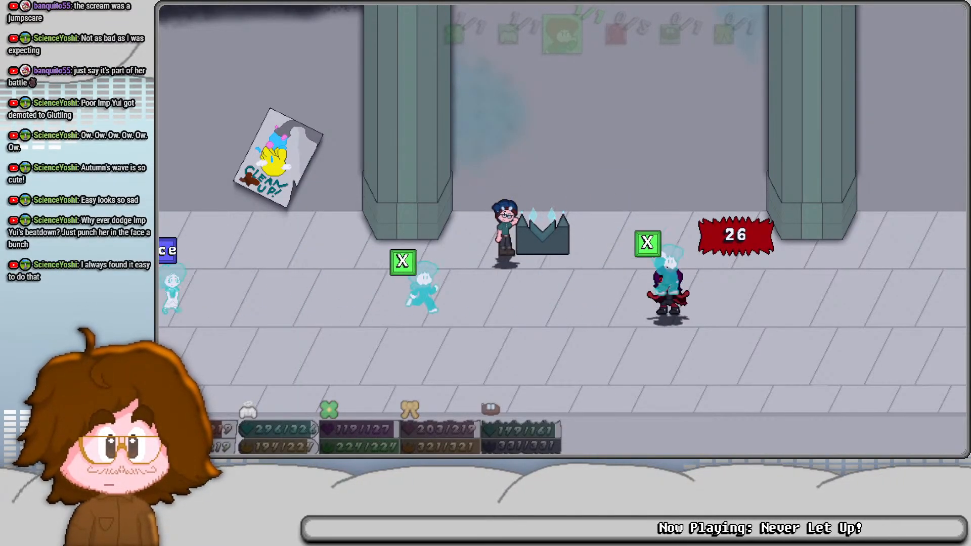
key(x)
key(x)
key(space)
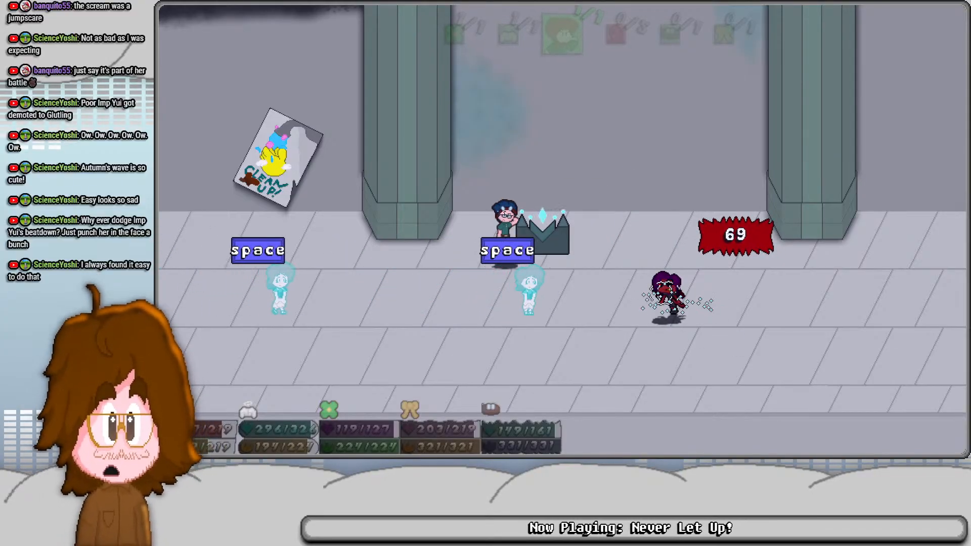
key(space)
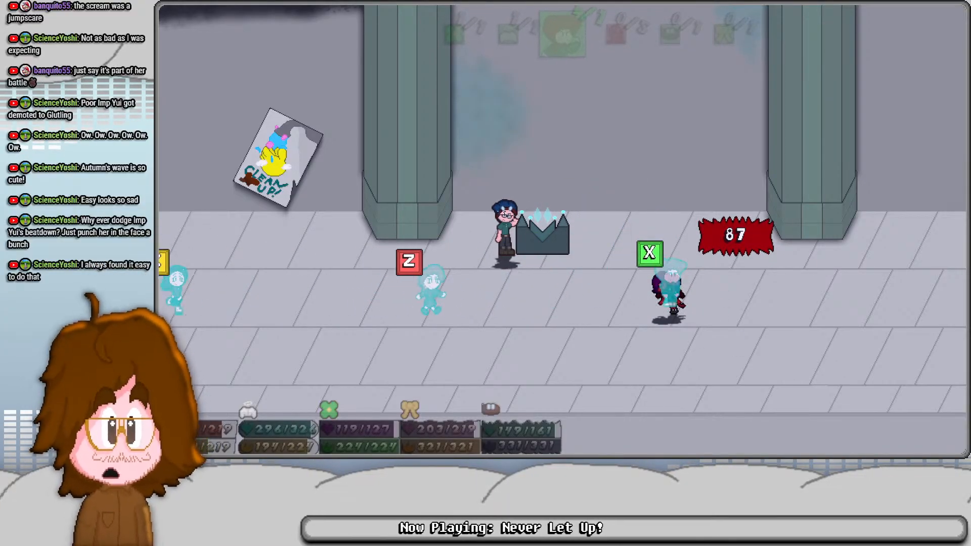
key(x)
key(z)
key(c)
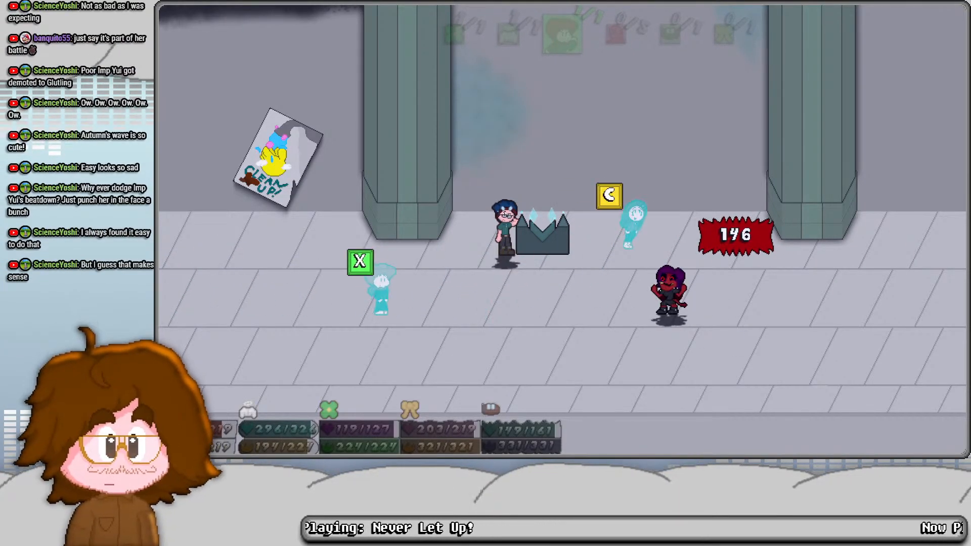
key(c)
key(x)
key(x)
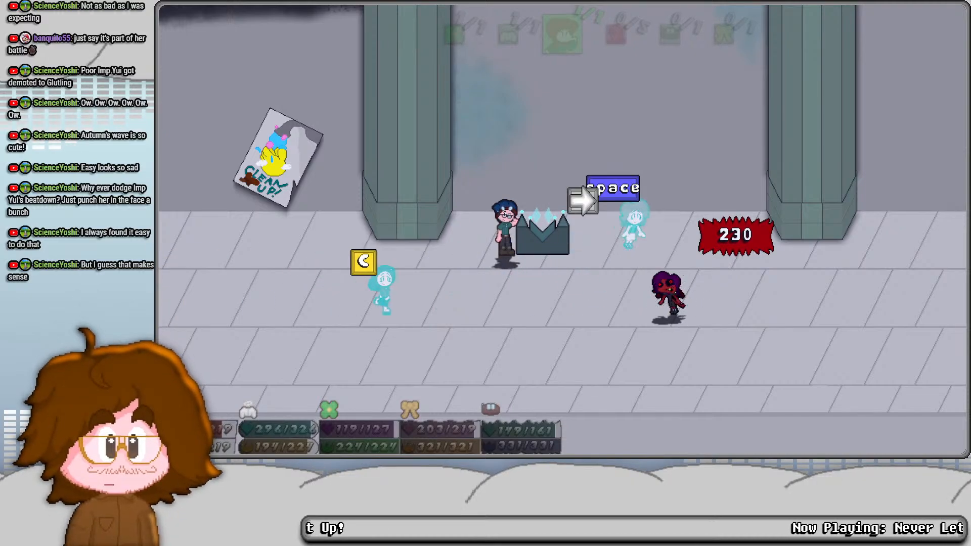
key(space)
key(c)
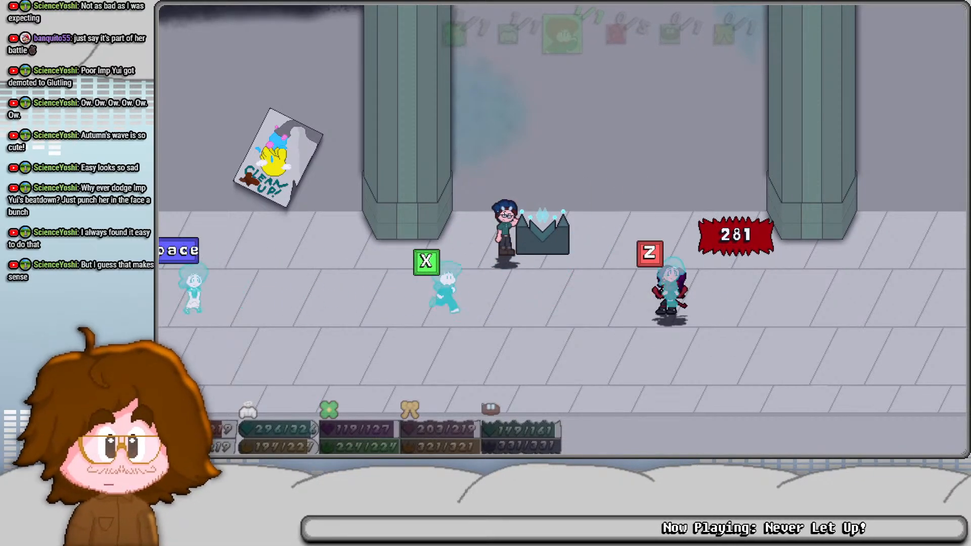
key(z)
key(x)
key(space)
key(x)
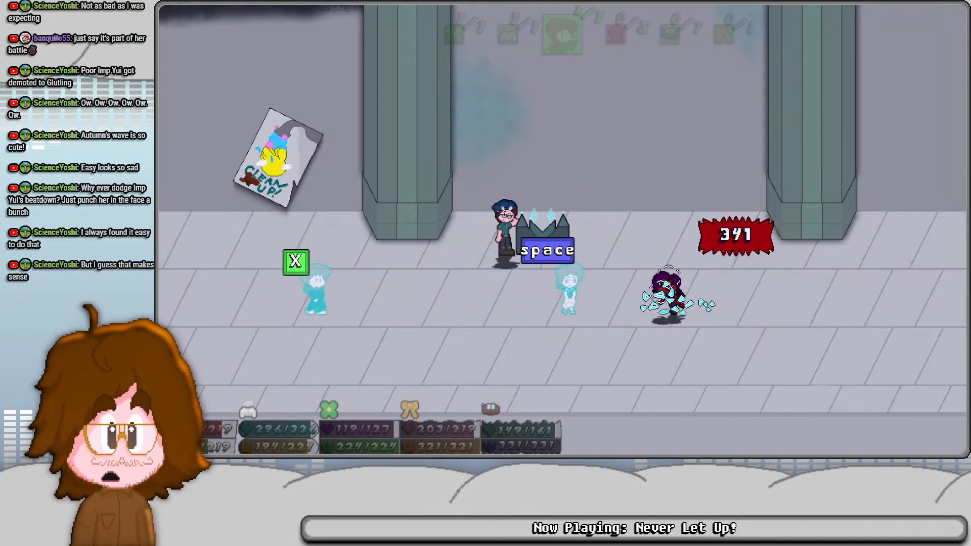
key(space)
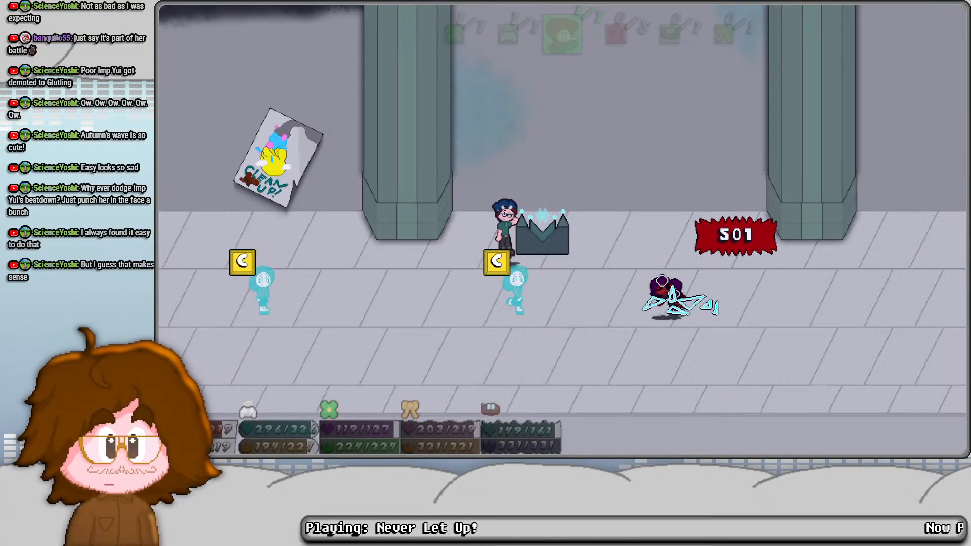
key(c)
key(x)
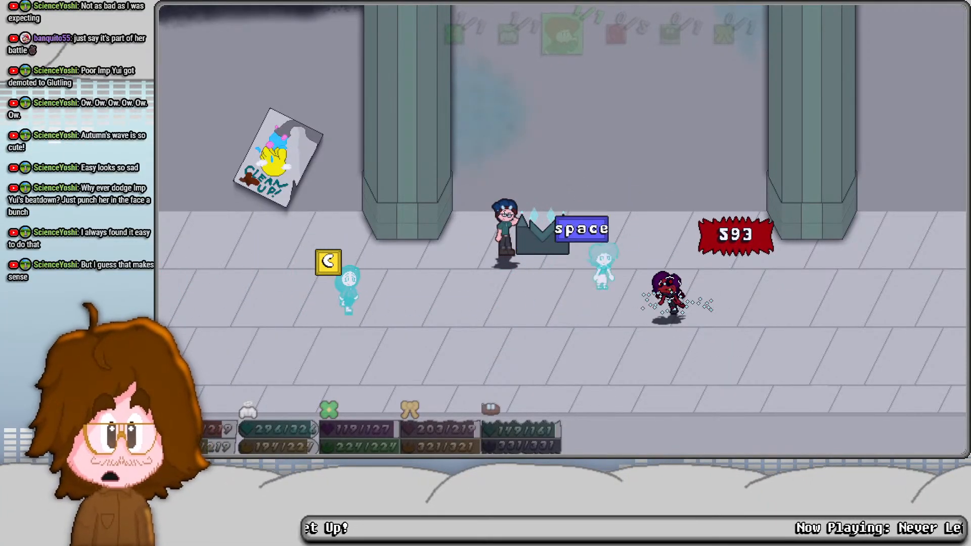
key(c)
key(c)
key(space)
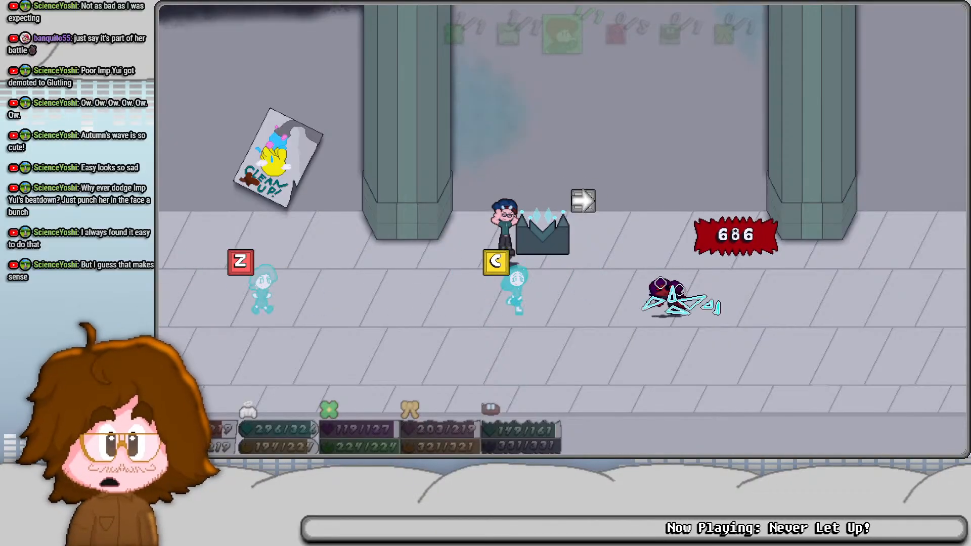
key(c)
key(z)
key(z)
key(z)
key(c)
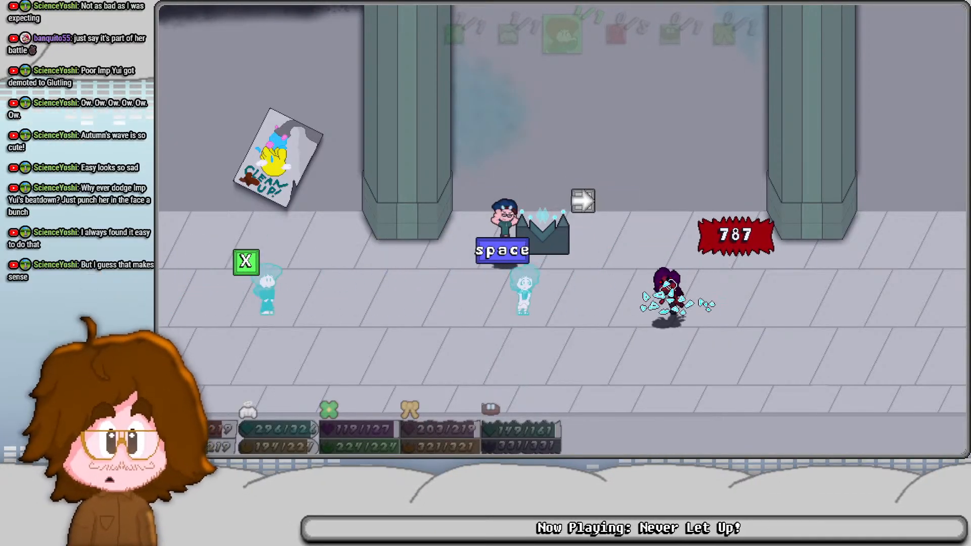
key(space)
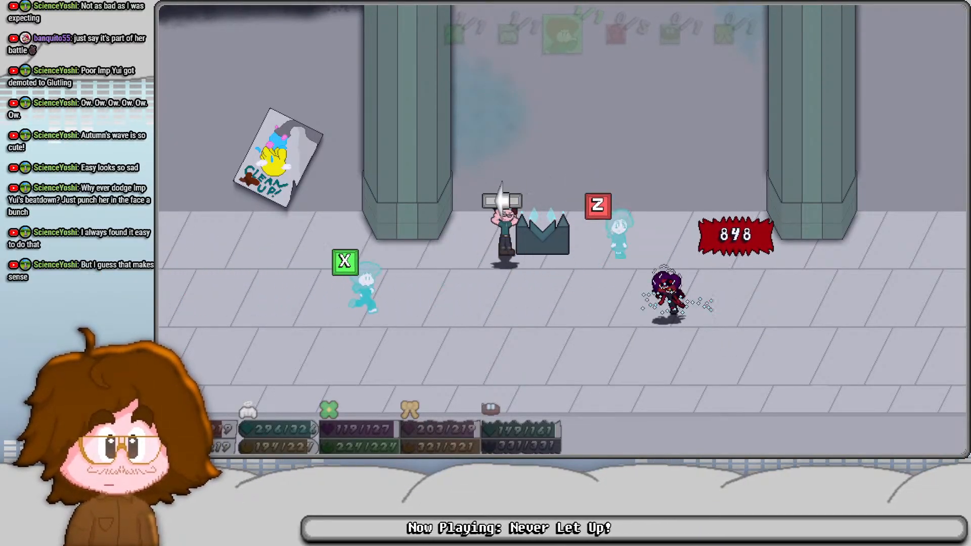
key(z)
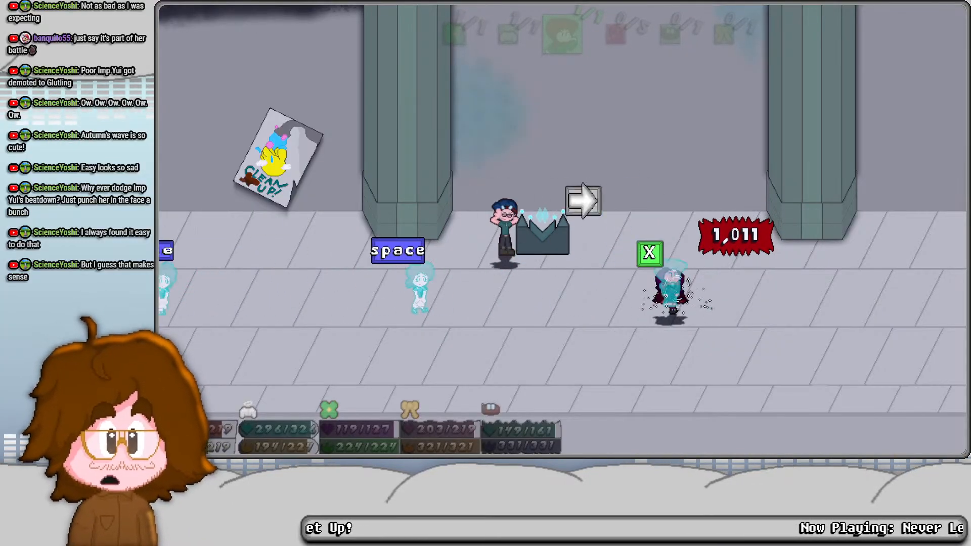
key(x)
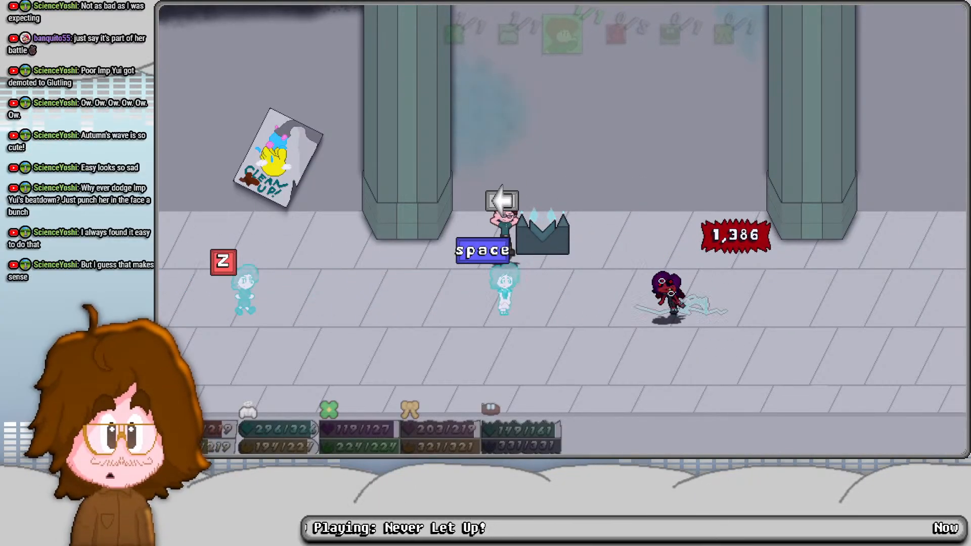
key(z)
key(space)
key(x)
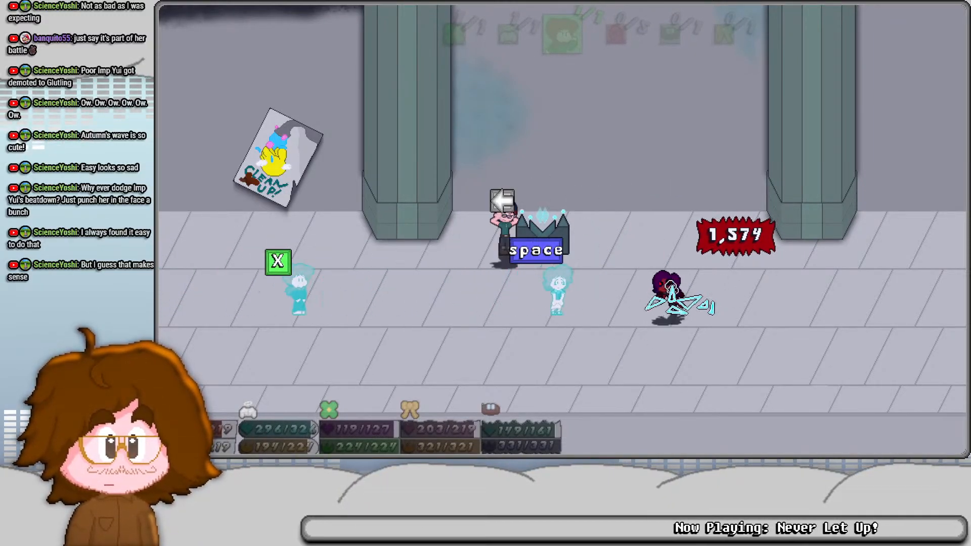
key(space)
key(x)
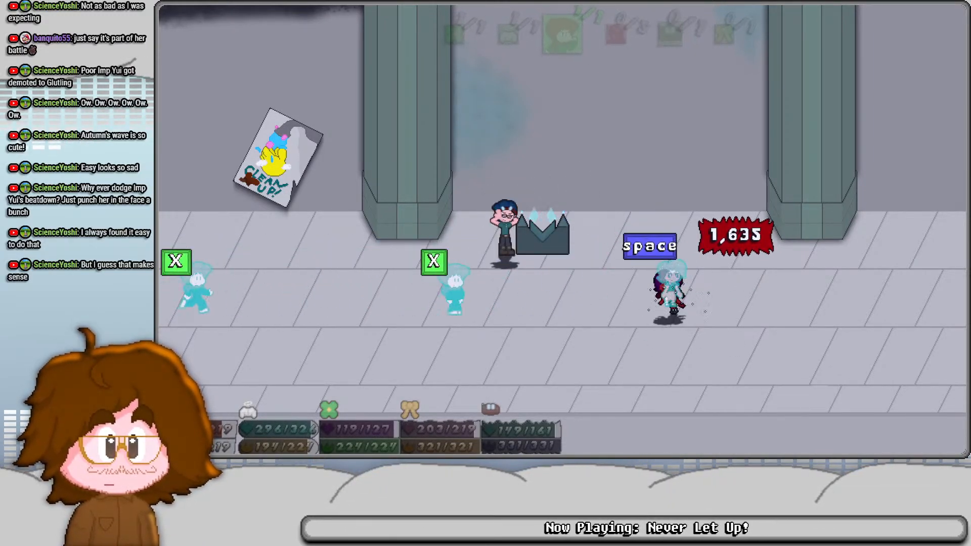
key(space)
key(x)
key(x)
key(c)
key(space)
key(z)
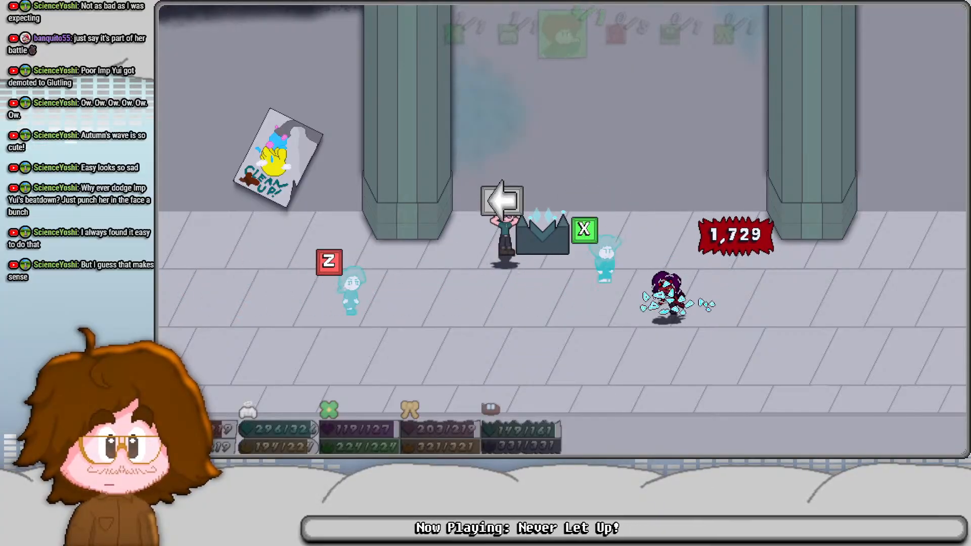
key(x)
key(z)
key(z)
key(z)
key(space)
key(space)
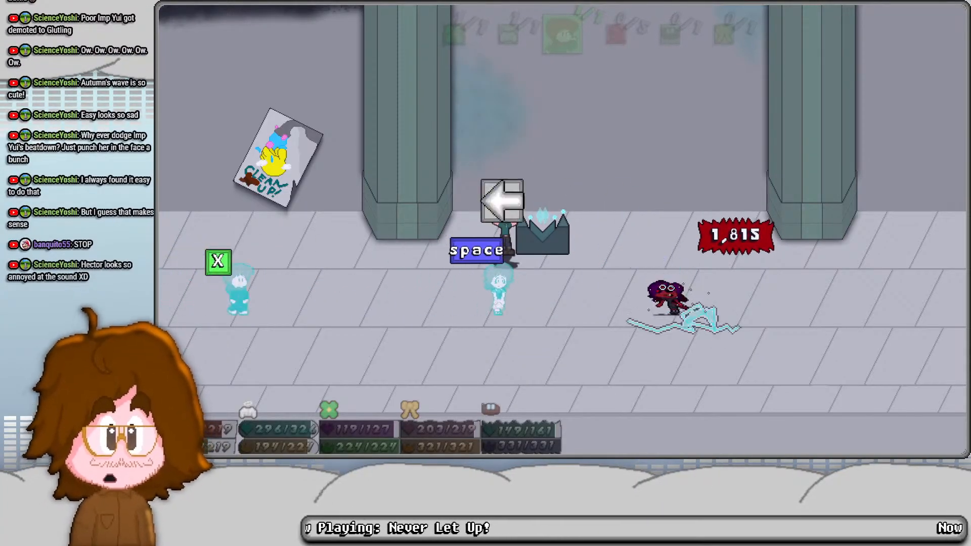
key(space)
key(x)
key(space)
key(x)
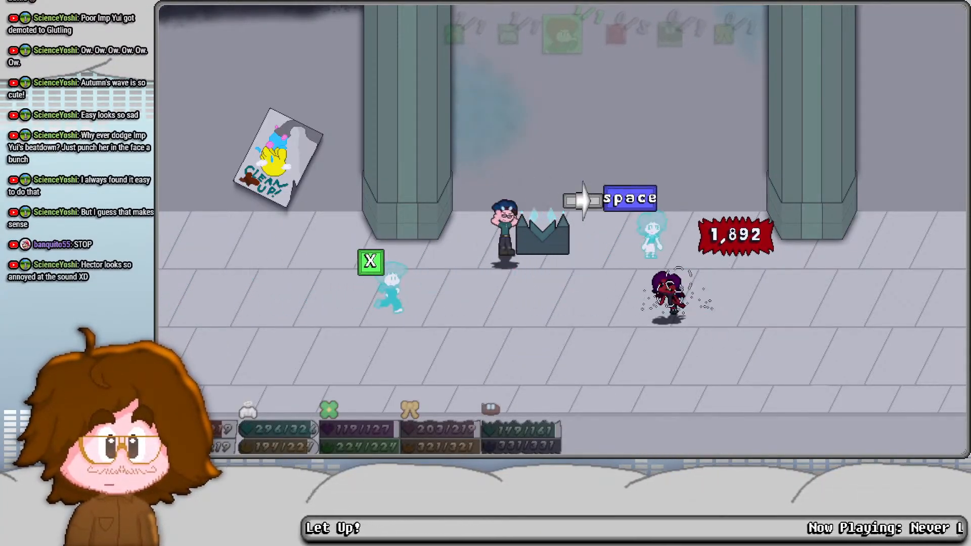
key(c)
key(space)
key(c)
key(space)
key(x)
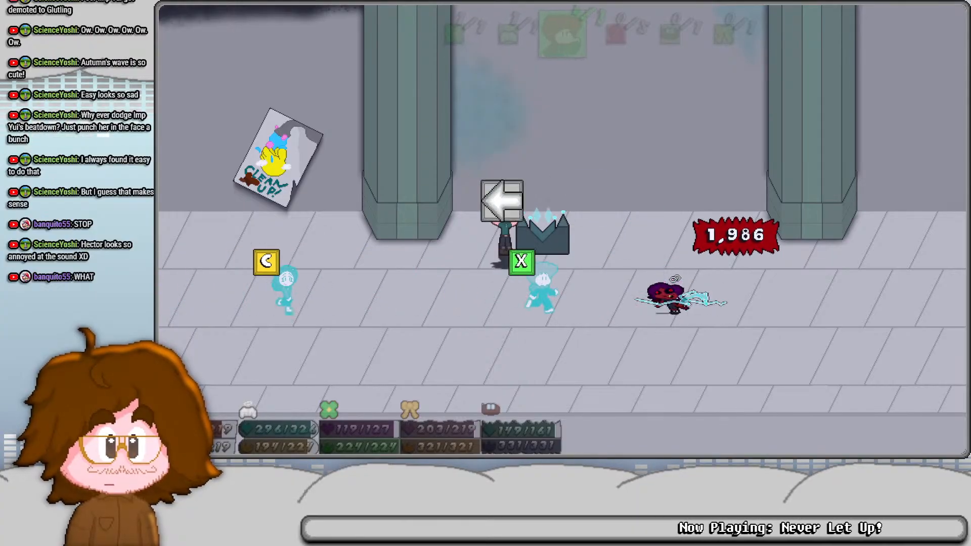
key(x)
key(c)
key(space)
key(z)
key(c)
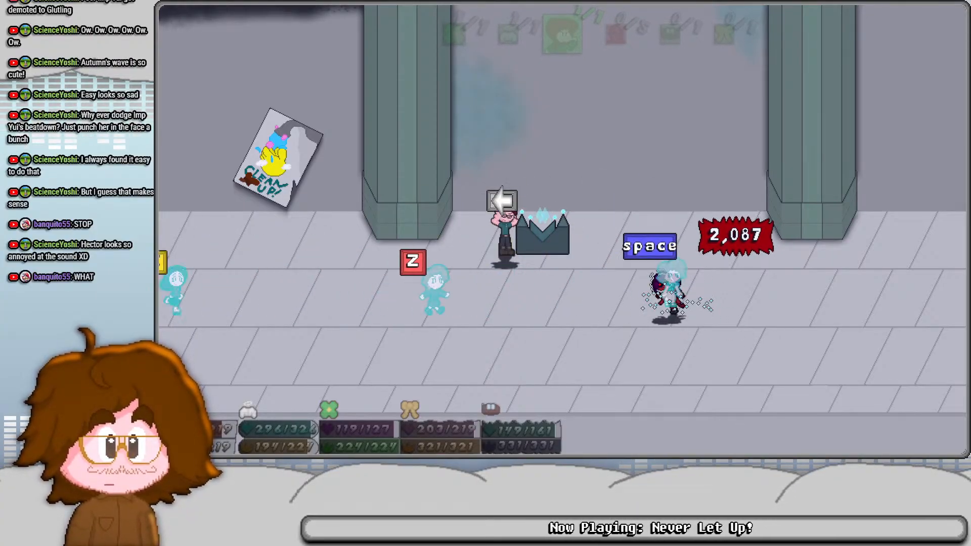
key(z)
key(x)
key(z)
key(x)
key(z)
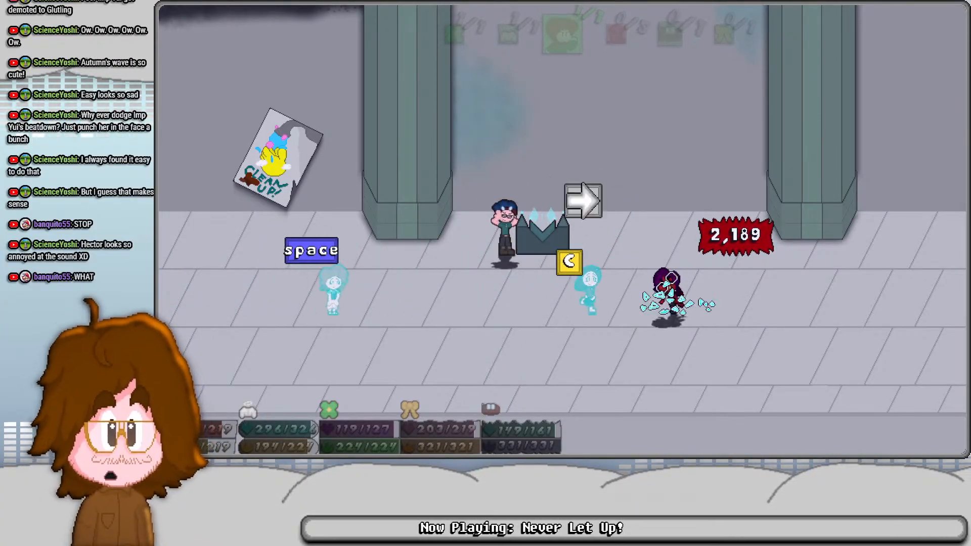
key(c)
key(space)
key(c)
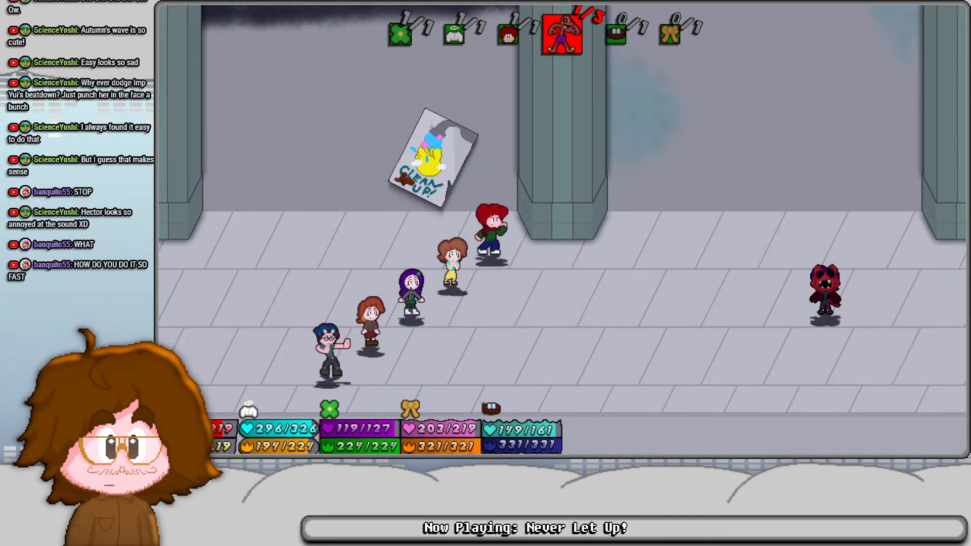
- Counter Imp Yui's timed swapping attack by jumping over the dark figure as the red-haired party member
key(z)
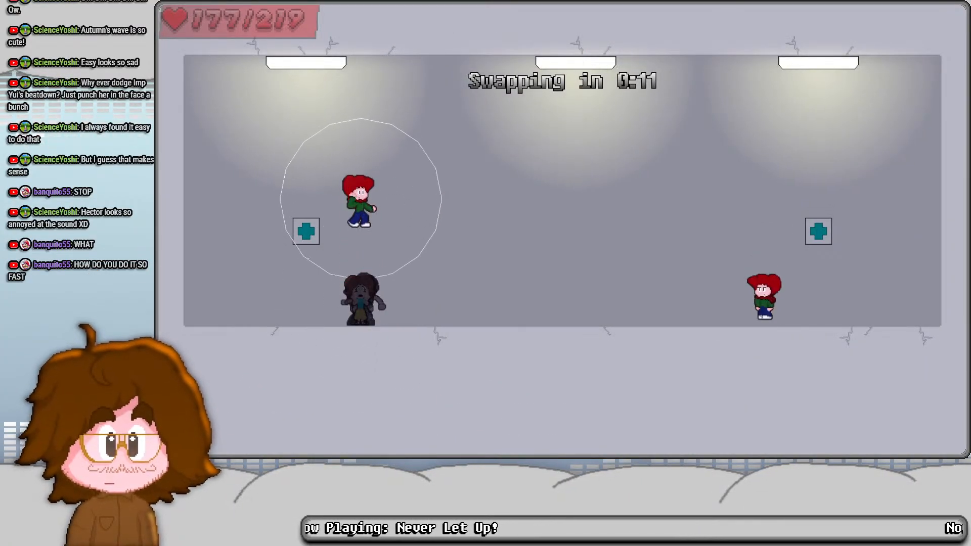
key(x)
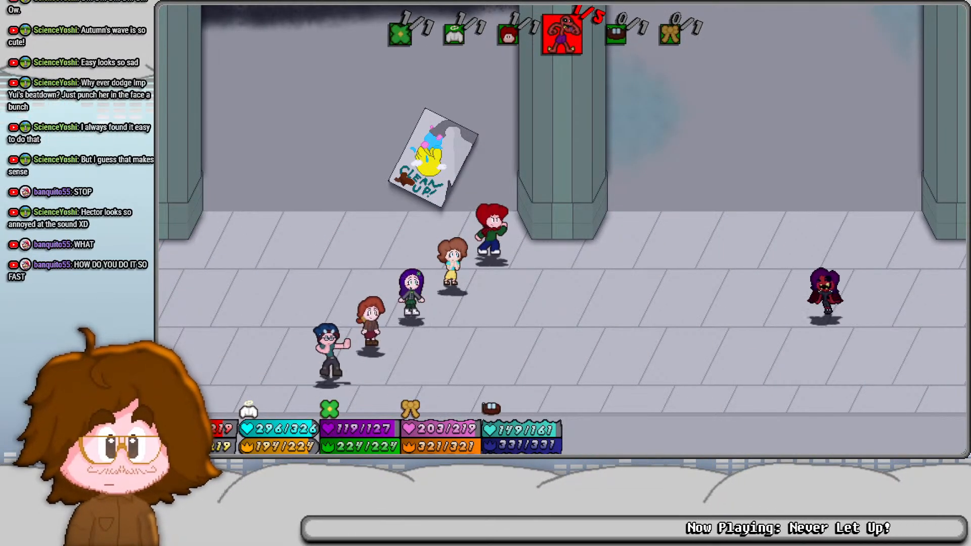
- Answer the opening Team Jump prompts with all five party members as Imp Yui begins her second attack
key(z)
key(x)
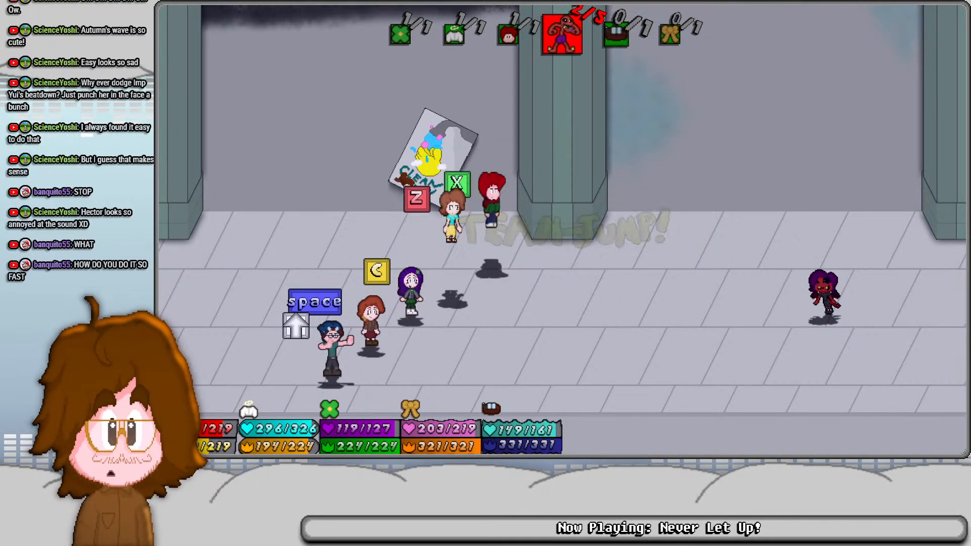
key(c)
key(space)
key(Up)
key(x)
key(z)
key(c)
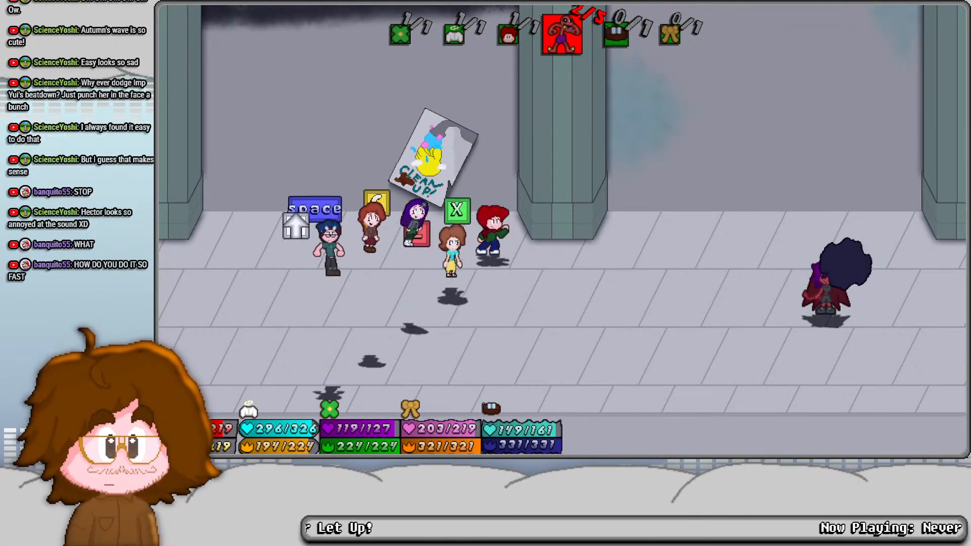
- Hop the party from the red-haired member back to the blue-haired one as Imp Yui charges and fires her beam
key(x)
key(z)
key(c)
key(space)
key(Up)
key(x)
key(z)
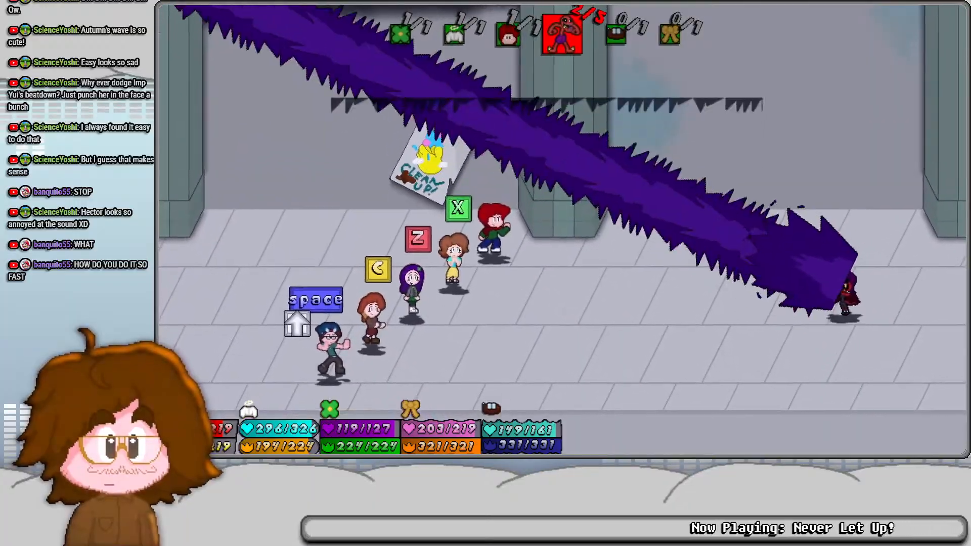
- Dodge the purple beam's sweep by jumping each member front to back, and repeat the jumps back to front
key(x)
key(z)
key(c)
key(space)
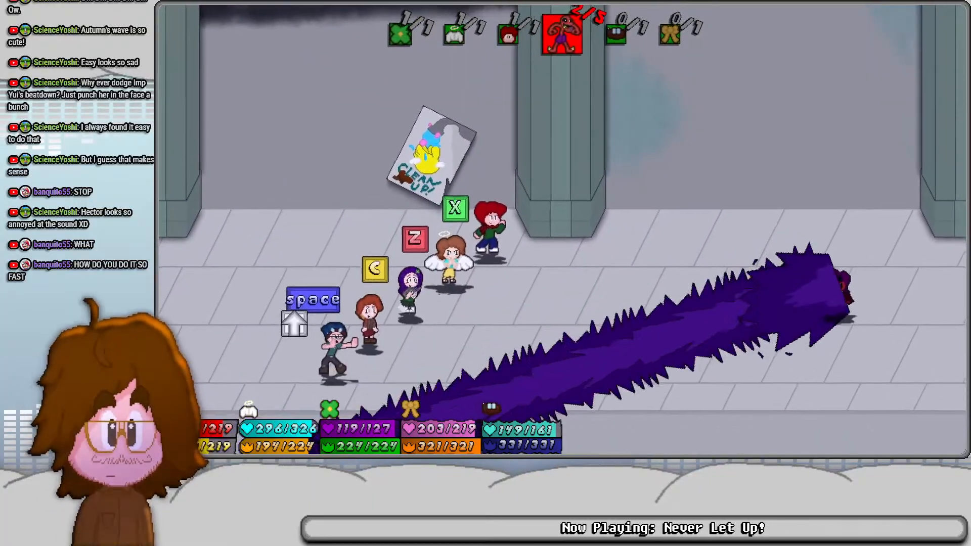
key(Up)
key(space)
key(c)
key(z)
key(x)
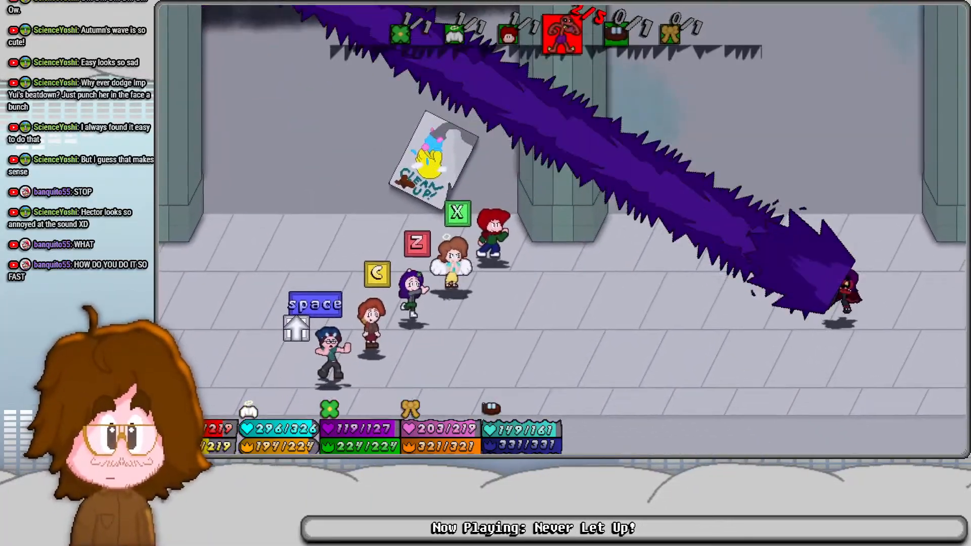
- Jump the party through another pair of beam sweeps, starting with the red-haired member and returning from the blue-haired one
key(x)
key(z)
key(c)
key(space)
key(Up)
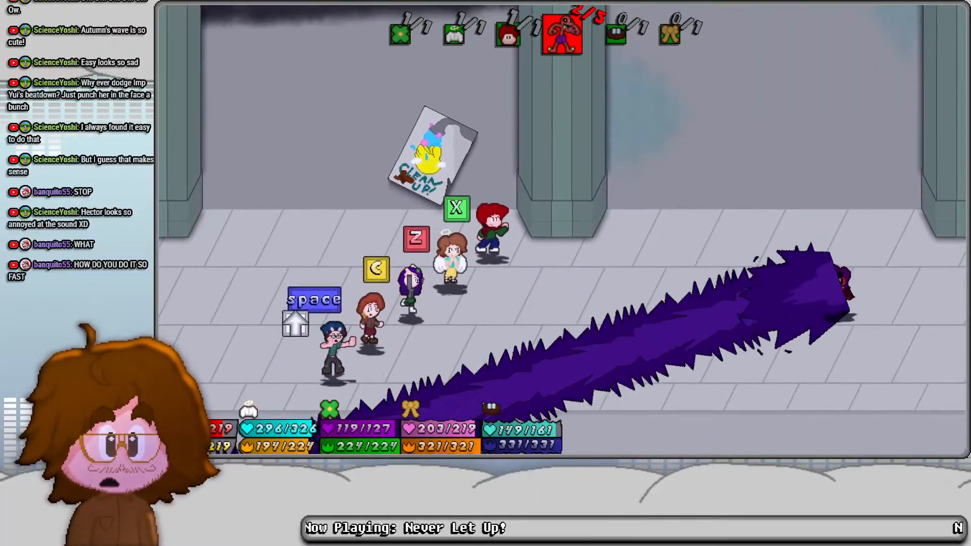
key(Up)
key(space)
key(c)
key(z)
key(x)
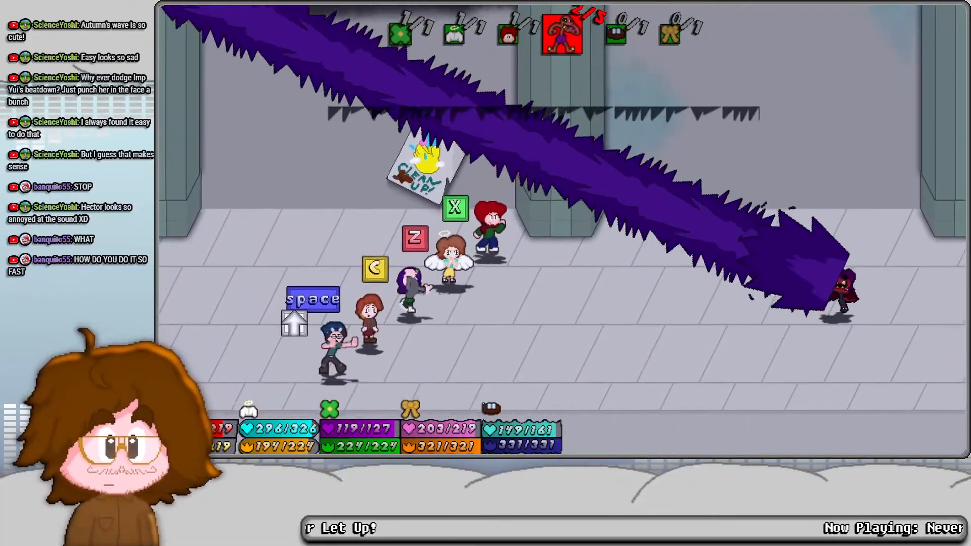
- Clear Imp Yui's last purple beam sweep by jumping all five members in turn, front to back
key(x)
key(z)
key(c)
key(space)
key(Up)
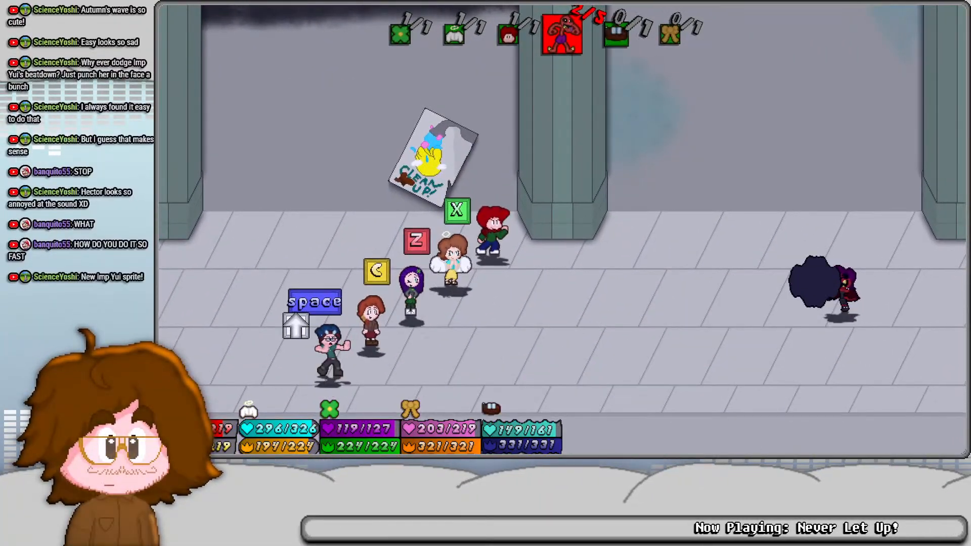
- Jump the party members in sequence over the chain of small dark orbs thrown by Imp Yui
key(c)
key(space)
key(Up)
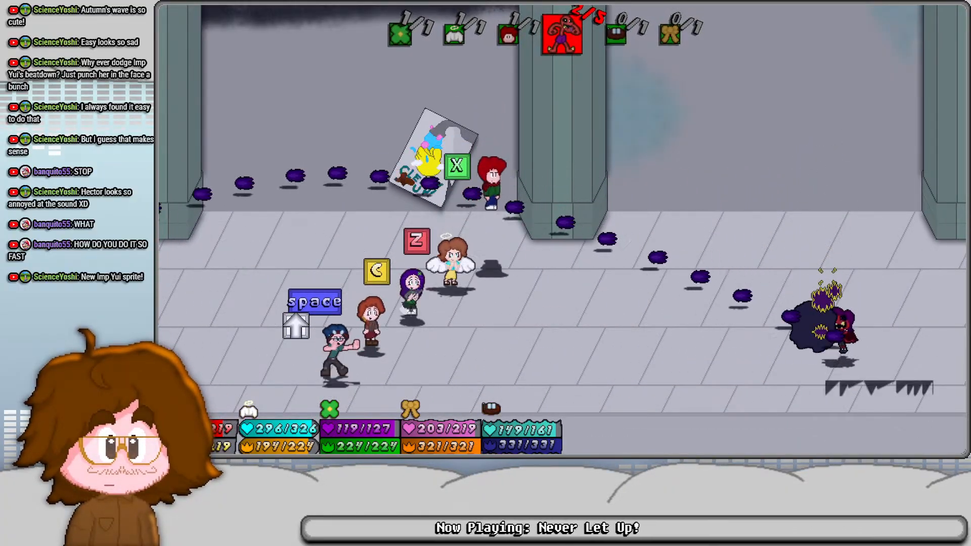
key(z)
key(c)
key(space)
key(Up)
key(Up)
key(space)
key(c)
key(z)
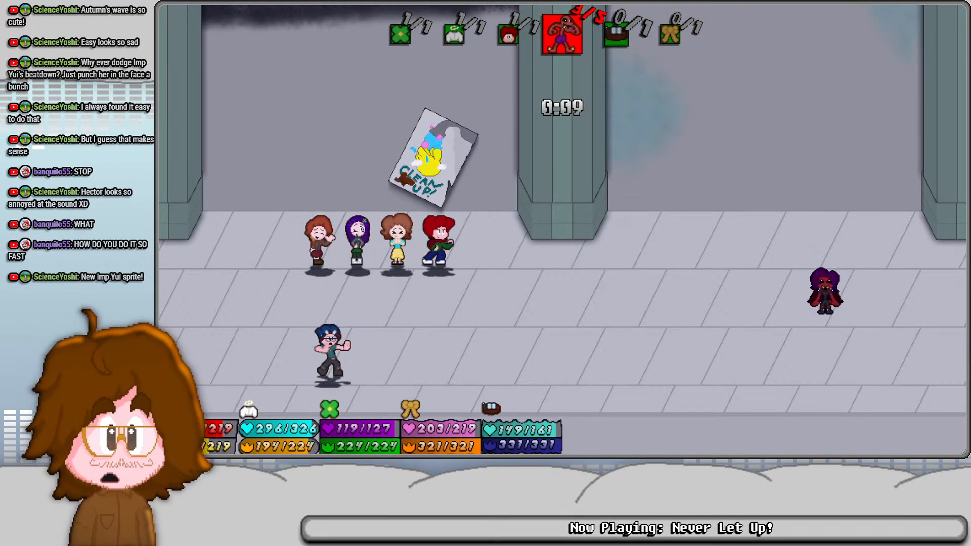
- Race the blue-haired member through the platform course, jumping and skateboarding over the blocks to the green flag before time runs out
key(Right)
key(z)
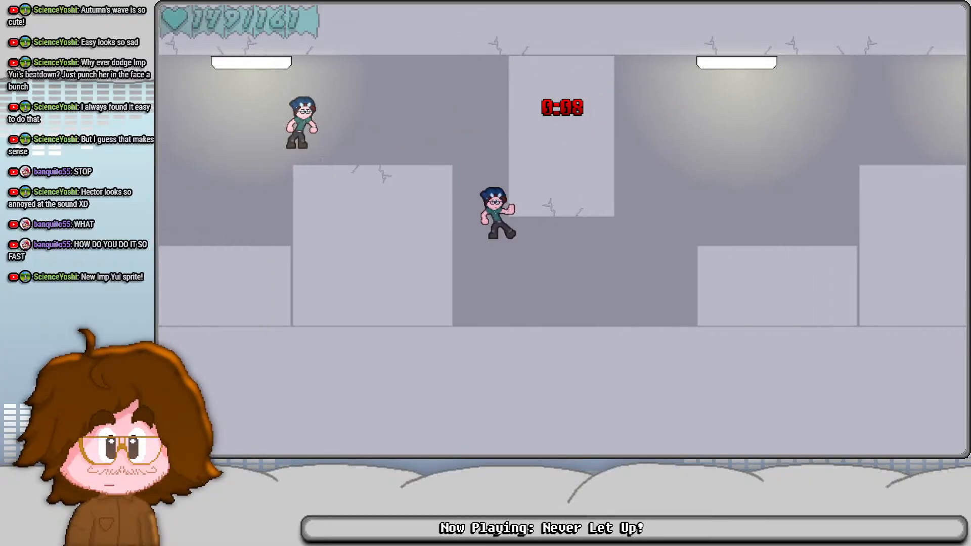
key(Right)
key(z)
key(z)
key(x)
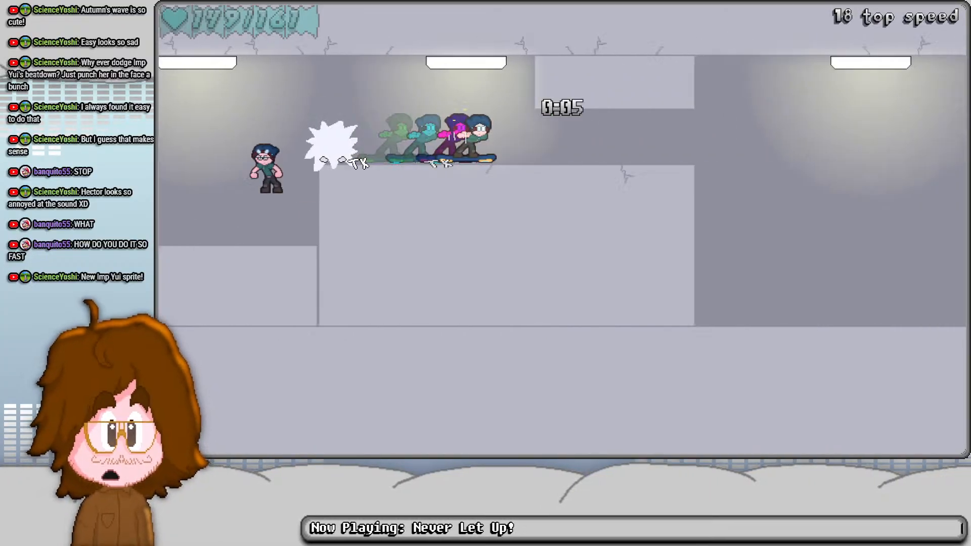
key(Right)
key(z)
key(z)
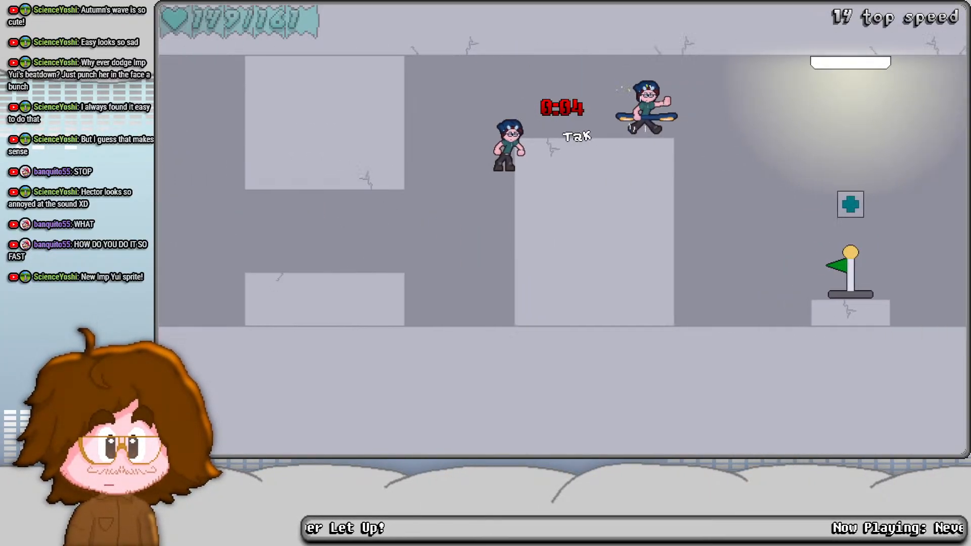
key(Right)
key(z)
key(Left)
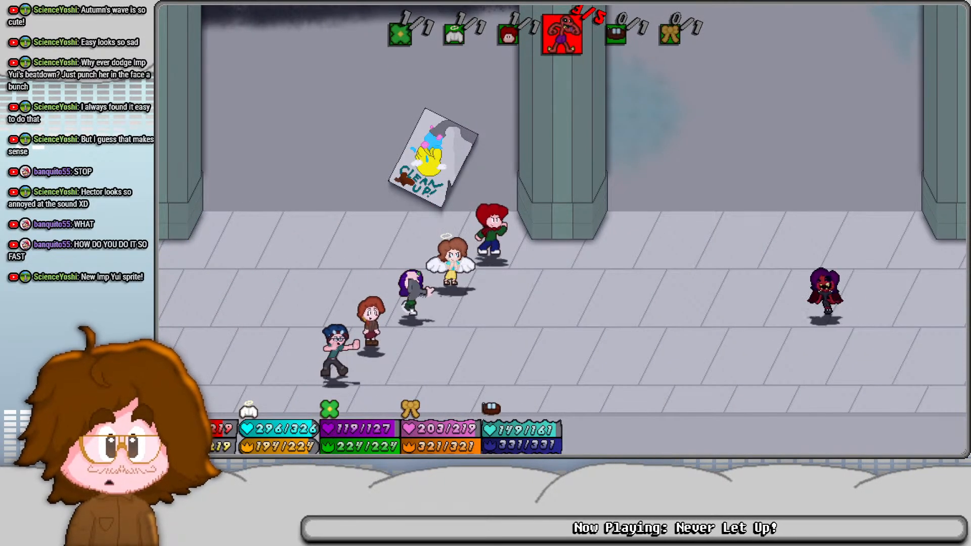
- Evade Imp Yui's lunge as the purple-haired member, and answer the rapid prompts while she grabs the party
key(z)
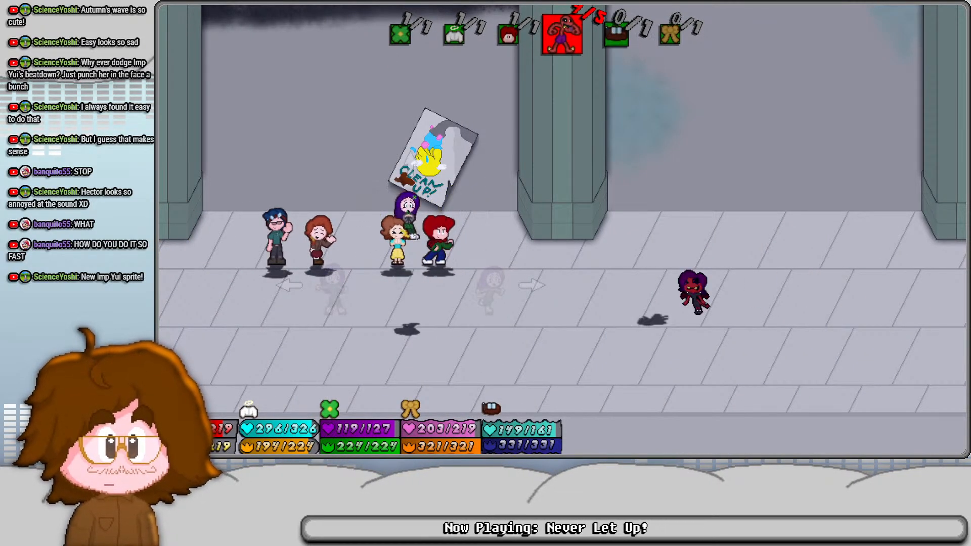
key(Right)
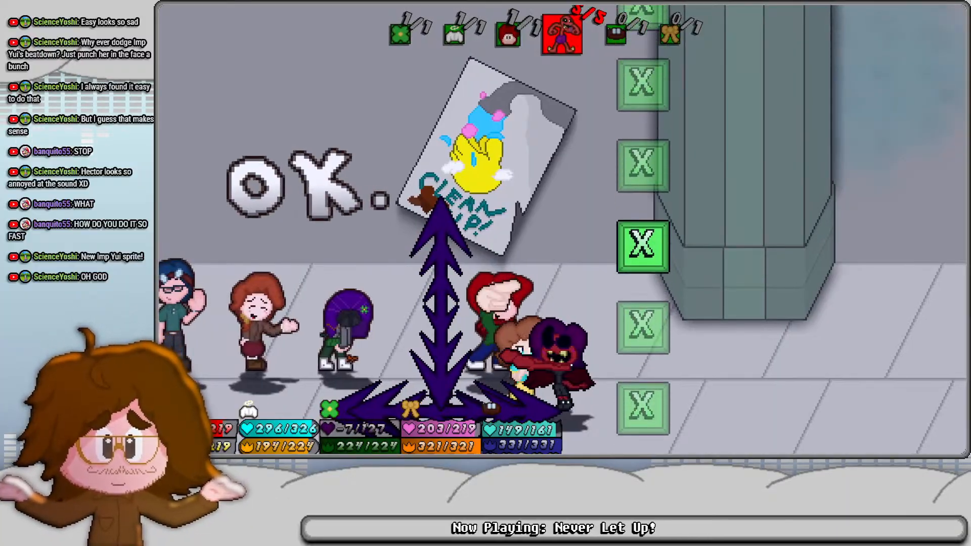
key(x)
key(x)
key(x)
key(z)
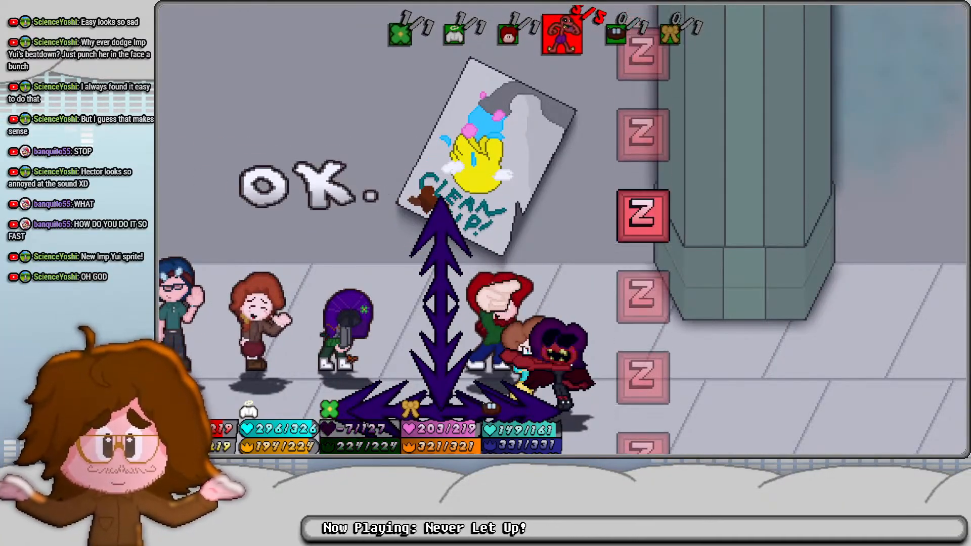
key(z)
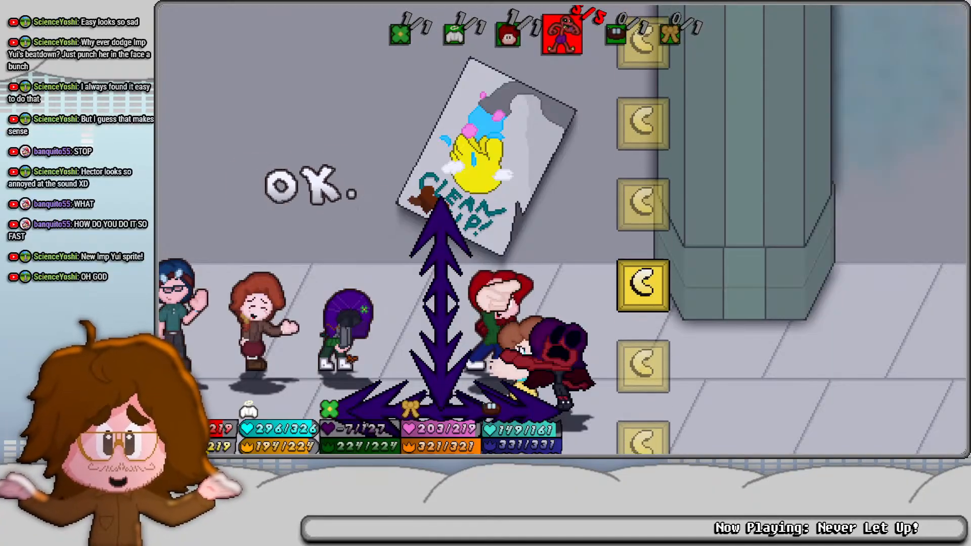
key(c)
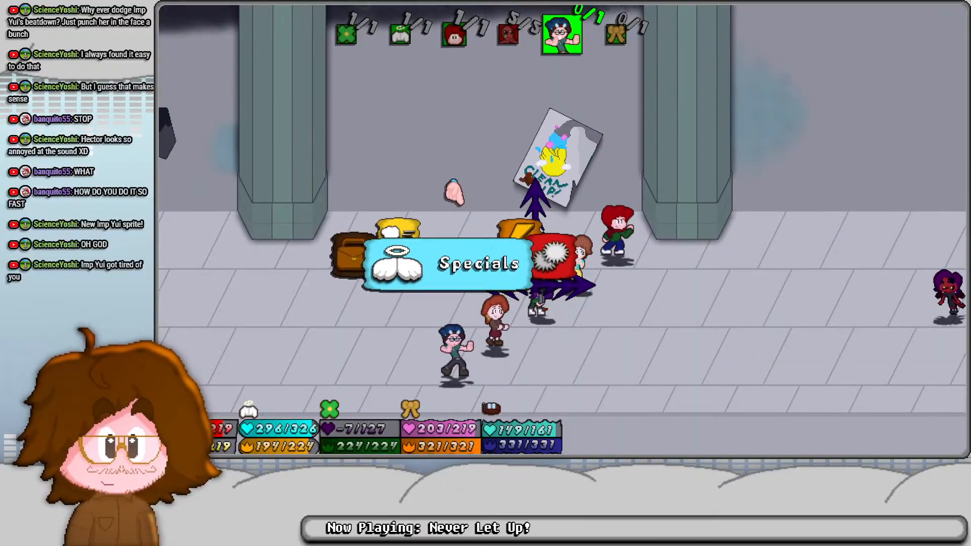
- Choose Hover Grind from the blue-haired member's Specials and target Imp Yui
key(z)
key(Down)
key(Down)
key(Down)
key(Down)
key(Down)
key(Down)
key(Down)
key(Down)
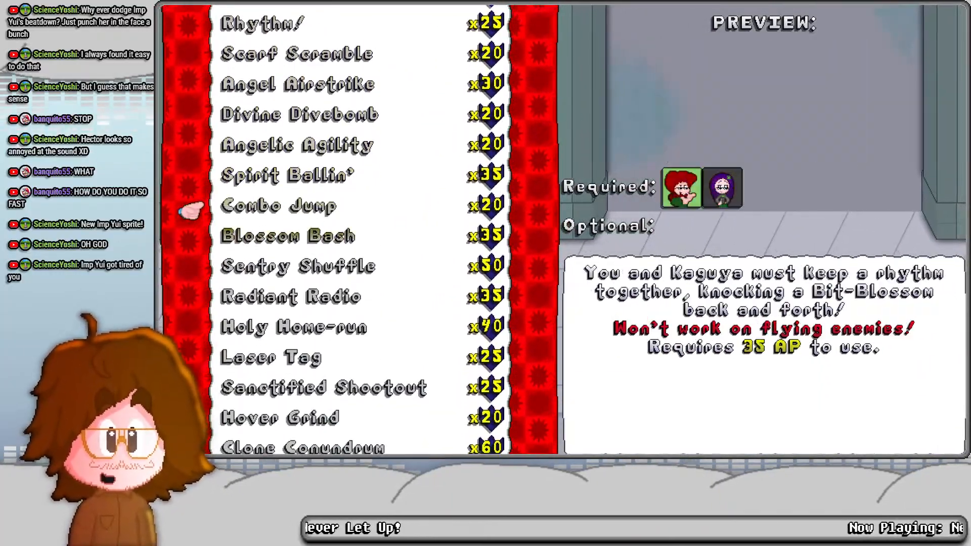
key(Down)
key(Down)
key(Down)
key(Down)
key(Down)
key(Down)
key(z)
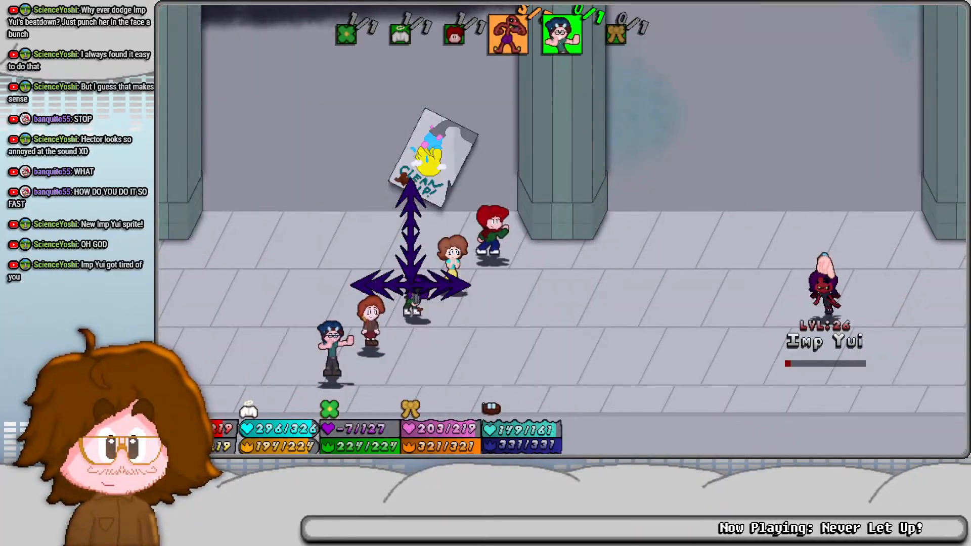
key(z)
- Perform the skateboard grind on Imp Yui, hitting each timed prompt to keep adding damage
key(z)
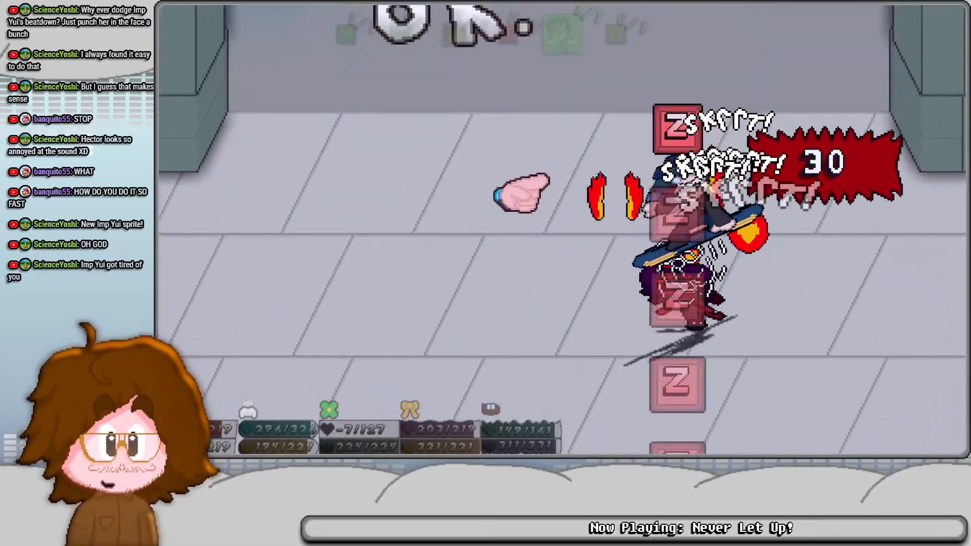
key(z)
key(z)
key(z)
key(z)
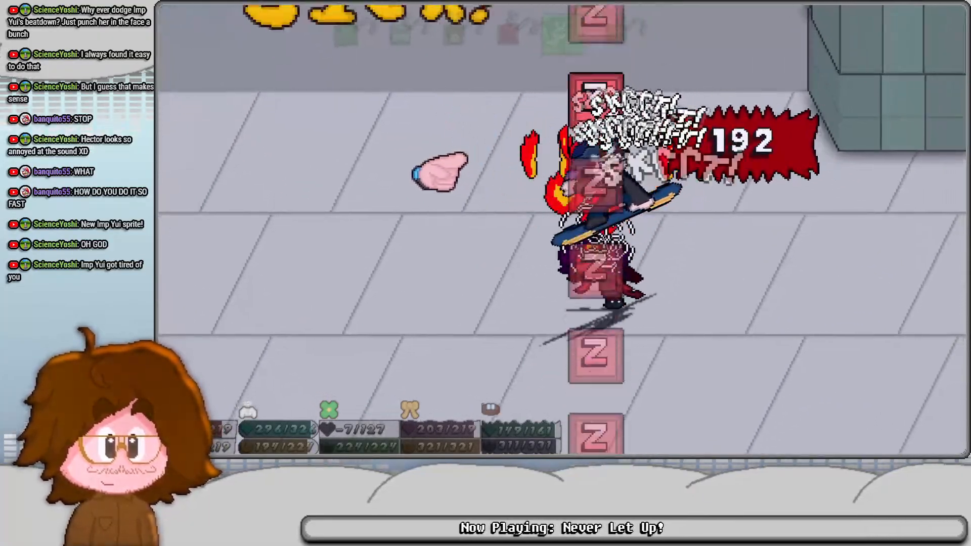
key(z)
key(z)
key(z)
key(z)
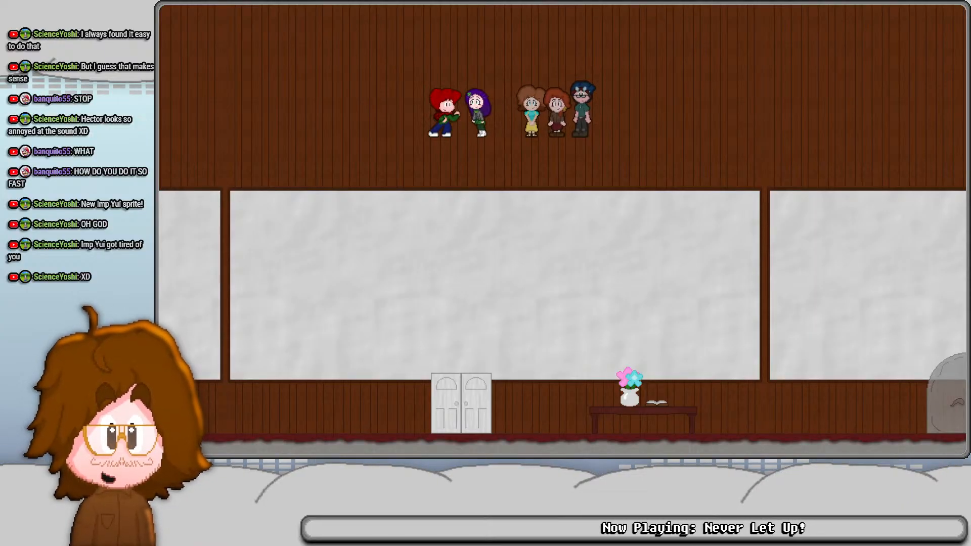
- Switch to MC.aseprite in Aseprite and compare NeutralItem frame 838 with LikeItem frame 834
key(alt+Tab)
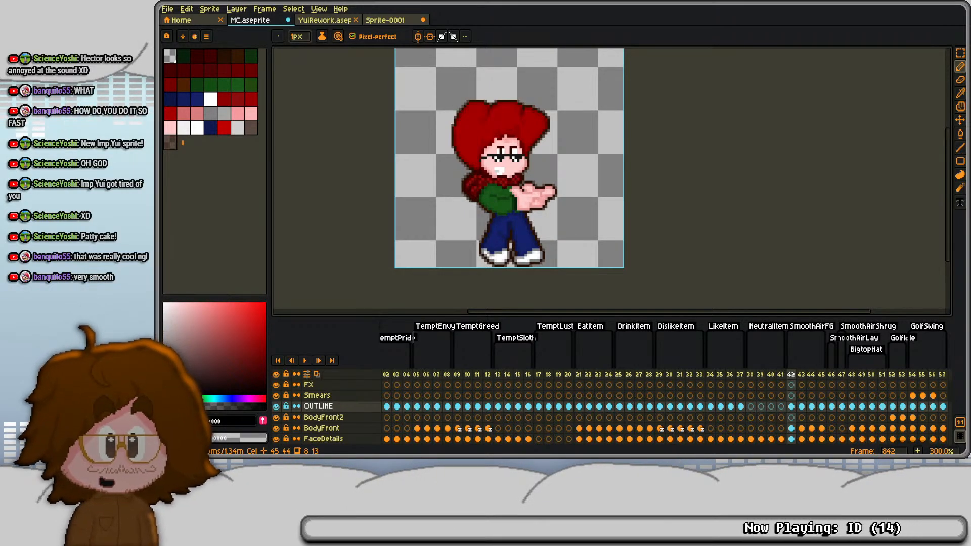
click(751, 384)
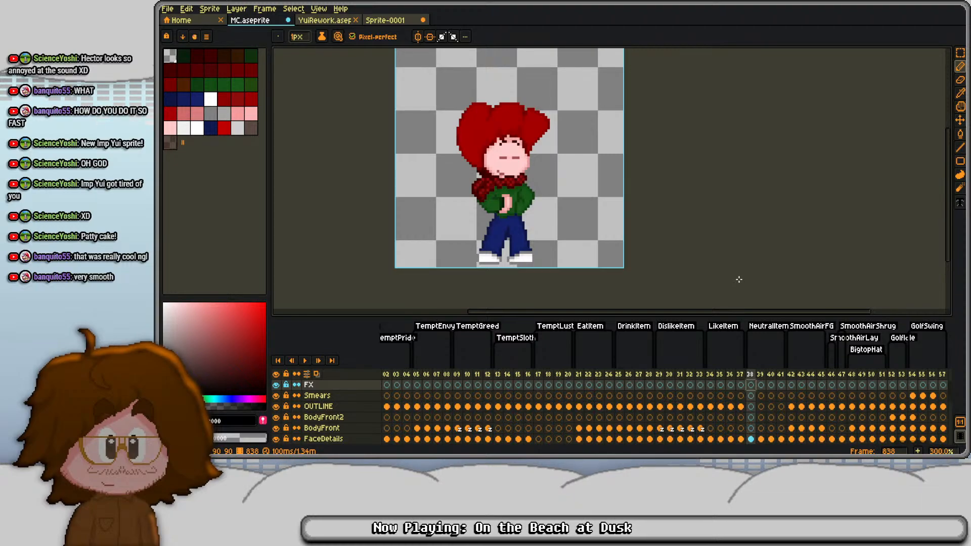
click(709, 374)
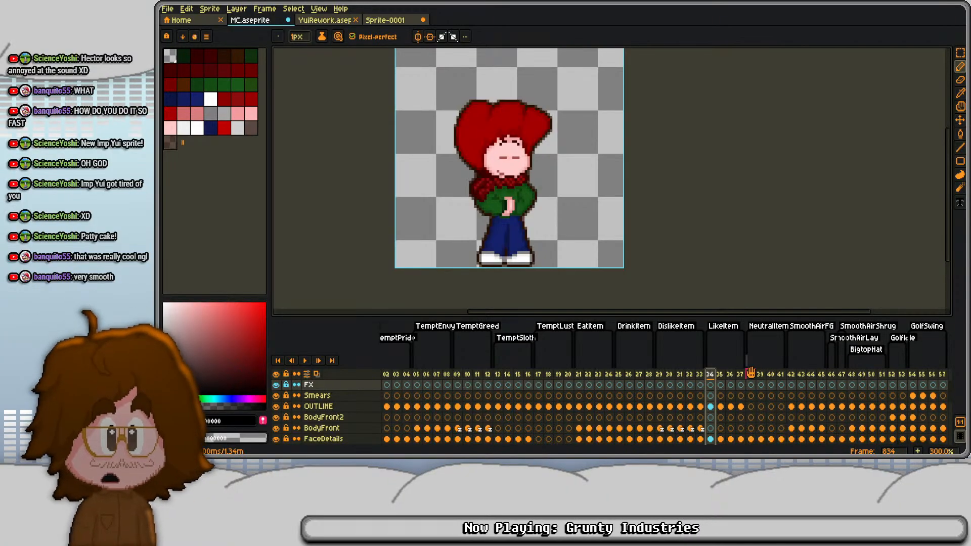
click(751, 374)
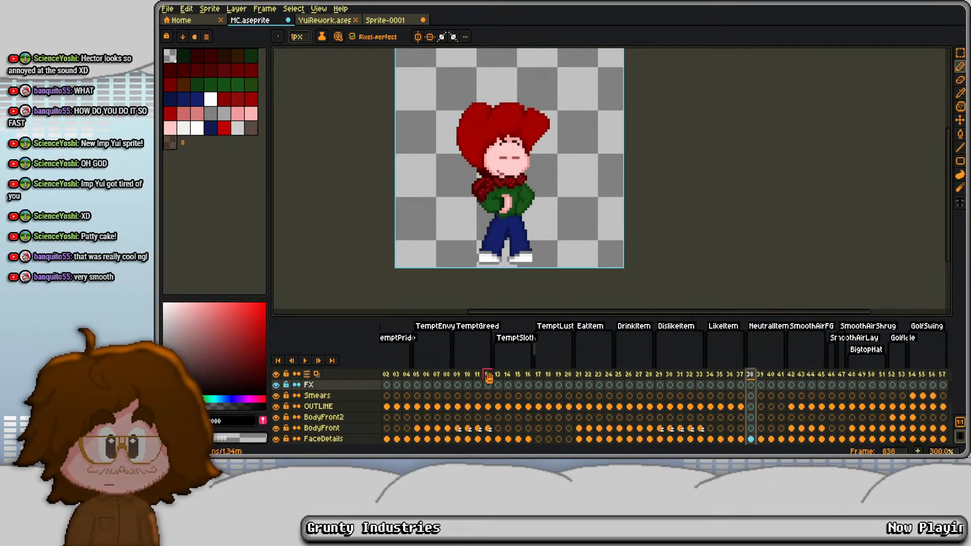
- Find the PoseAnims section earlier in the timeline and step through the Dodge frames back to frame 568
scroll(480, 375, left, 10)
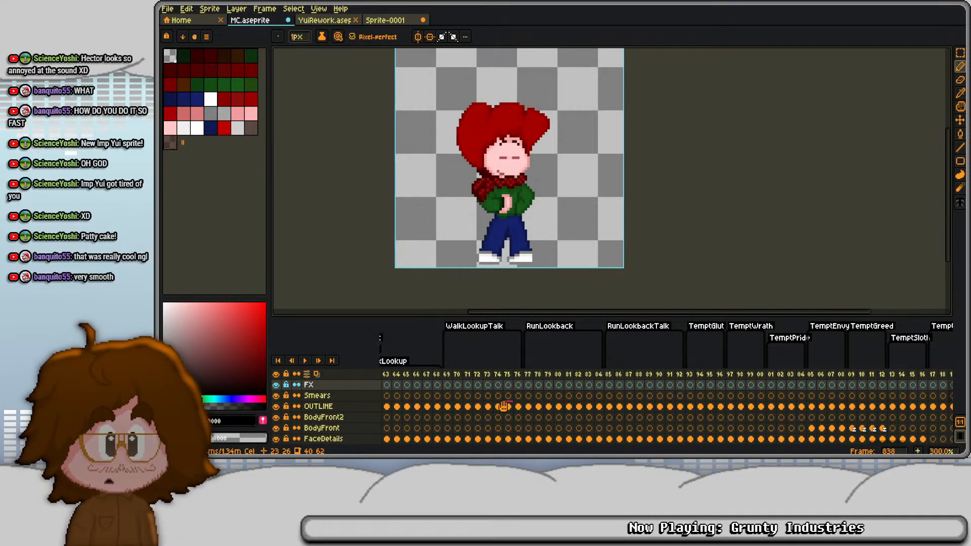
scroll(503, 406, left, 3)
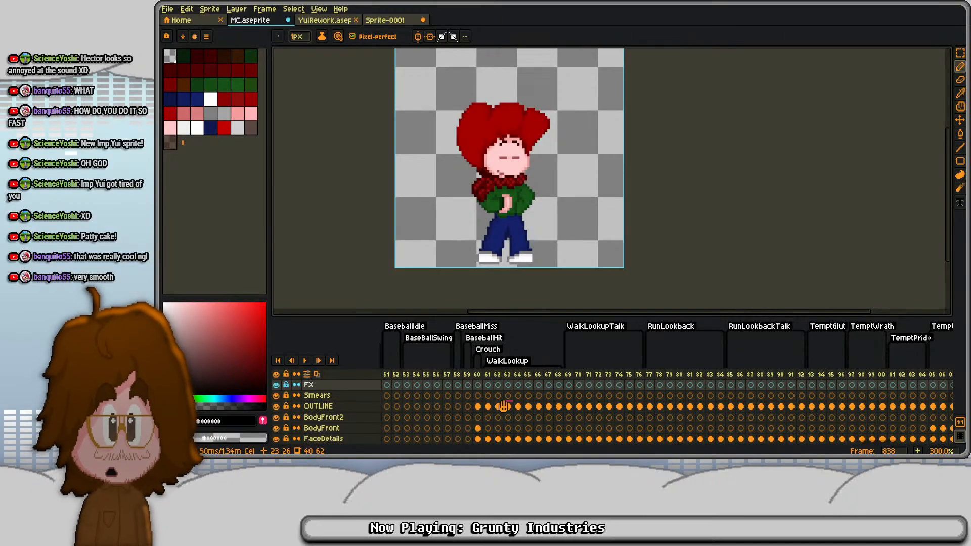
scroll(503, 406, left, 5)
scroll(503, 406, left, 15)
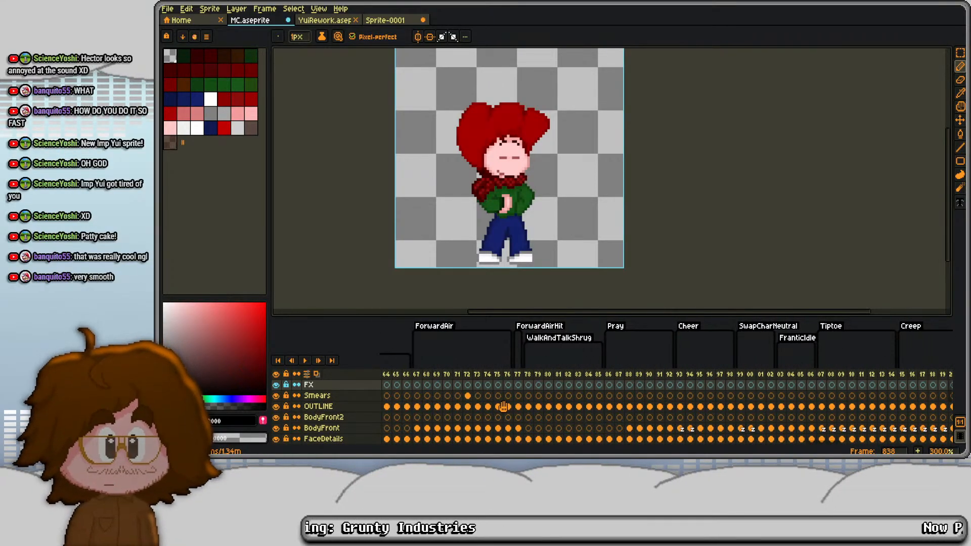
scroll(503, 406, left, 15)
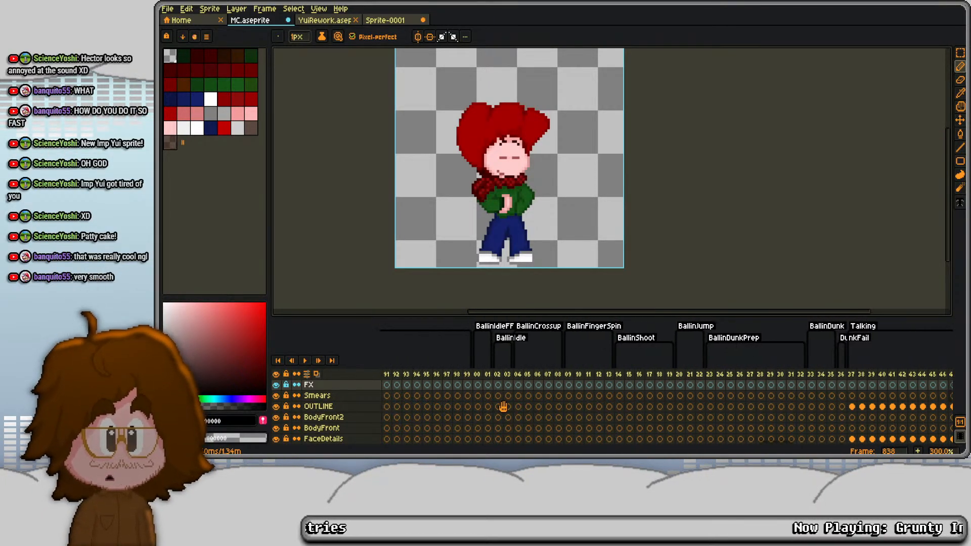
scroll(503, 406, left, 1)
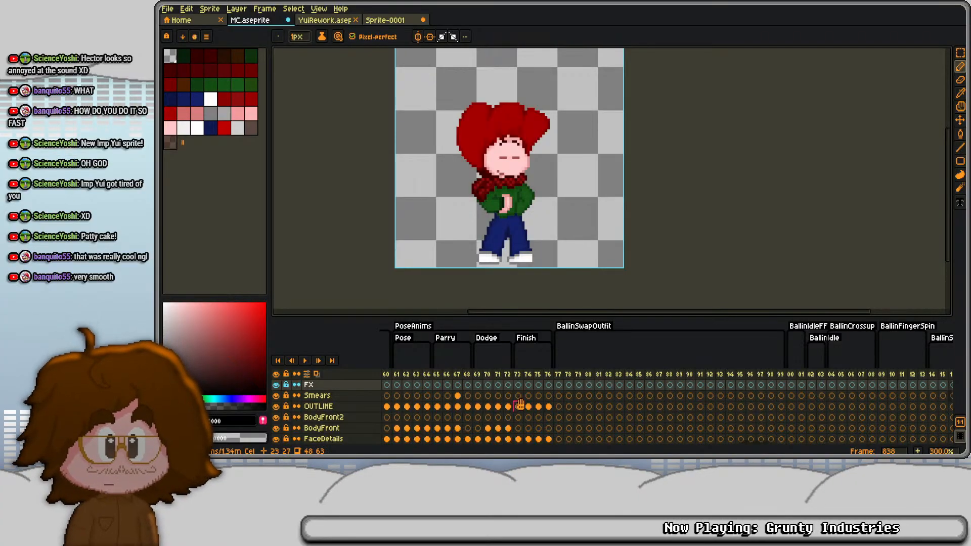
click(519, 406)
key(Left)
key(Left)
key(Left)
key(Left)
key(Left)
key(Left)
key(Left)
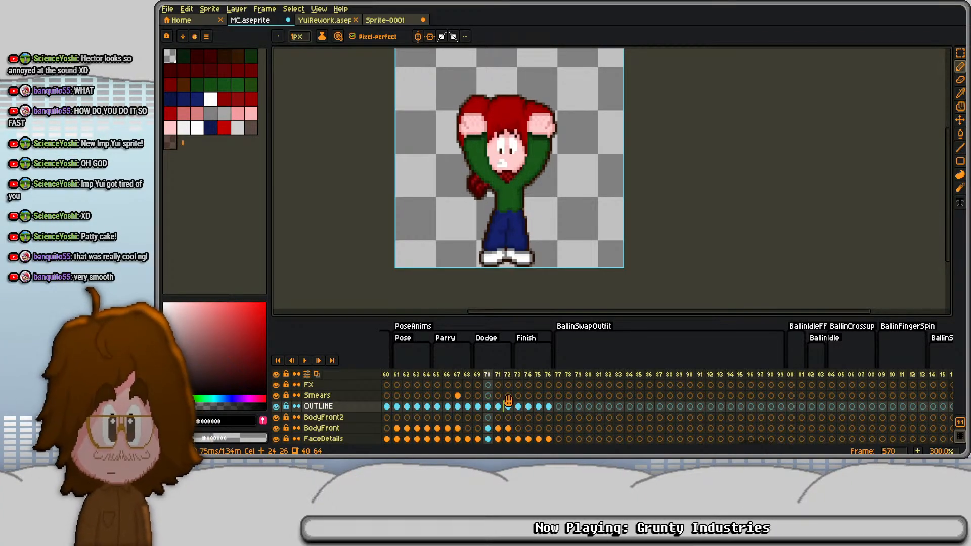
key(Right)
key(Right)
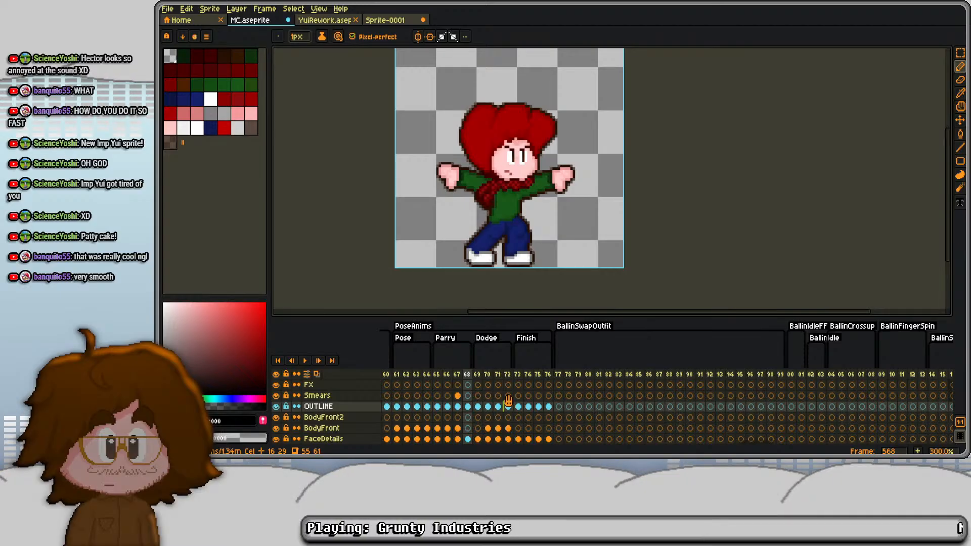
- Browse back through the timeline from PoseAnims to the scarf animations and inspect ScarfUnravel frame 285 and ScarfGrapple frame 283
scroll(505, 400, left, 10)
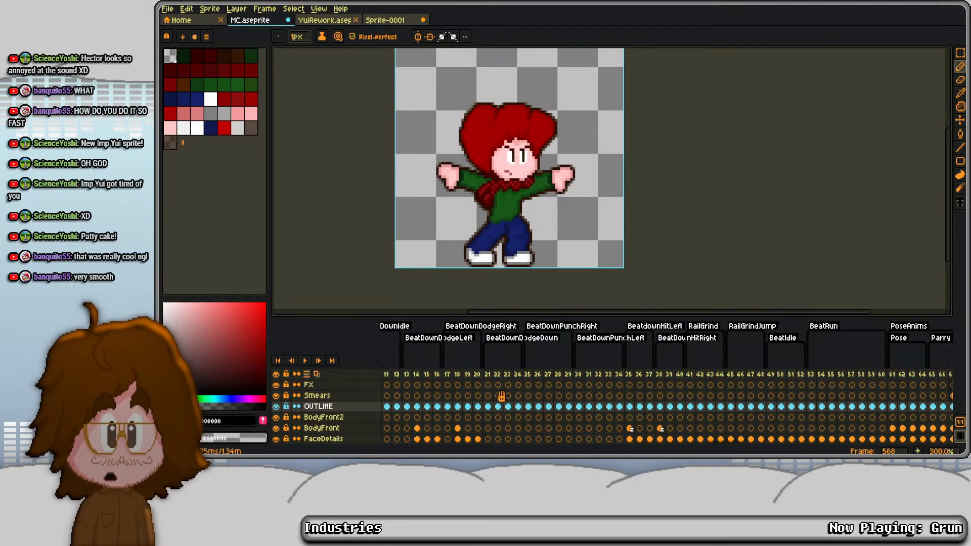
scroll(501, 396, left, 15)
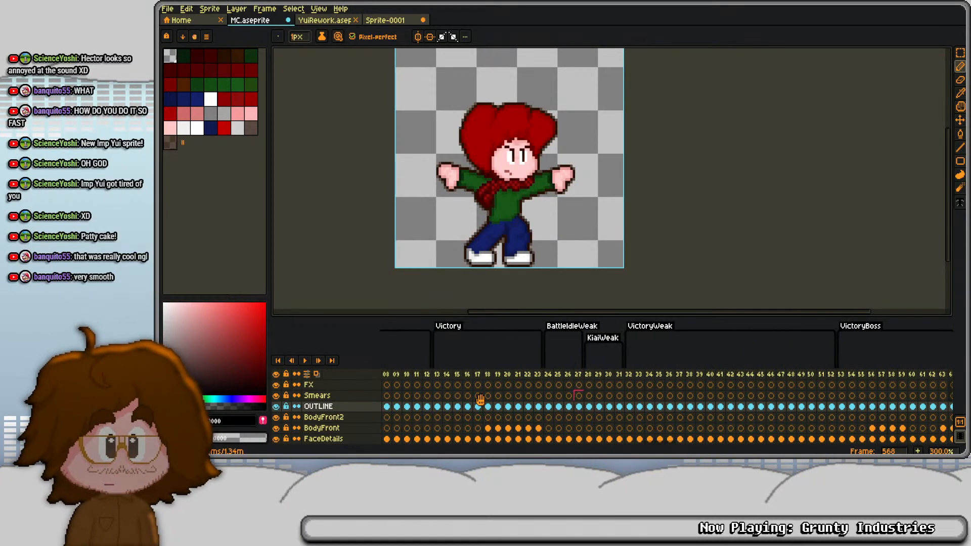
scroll(471, 400, left, 10)
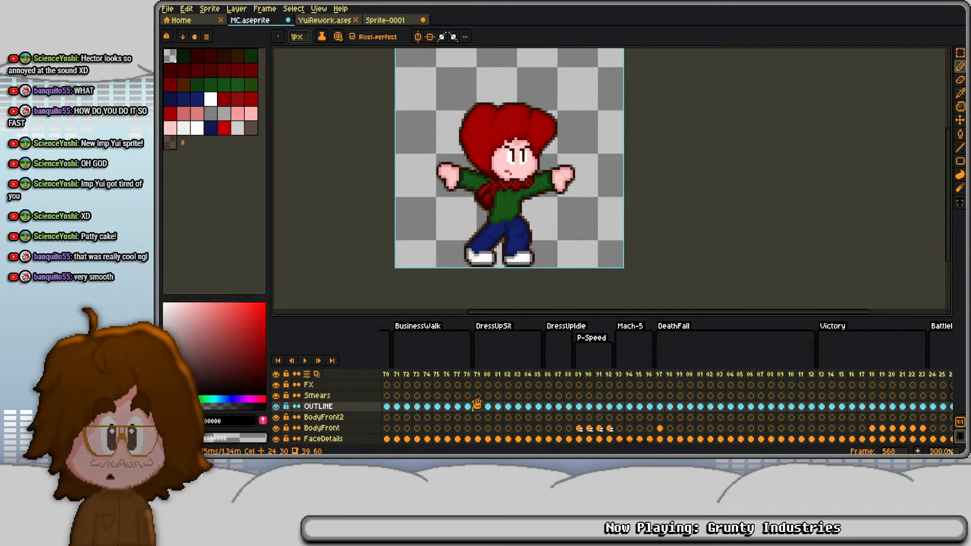
scroll(477, 403, left, 10)
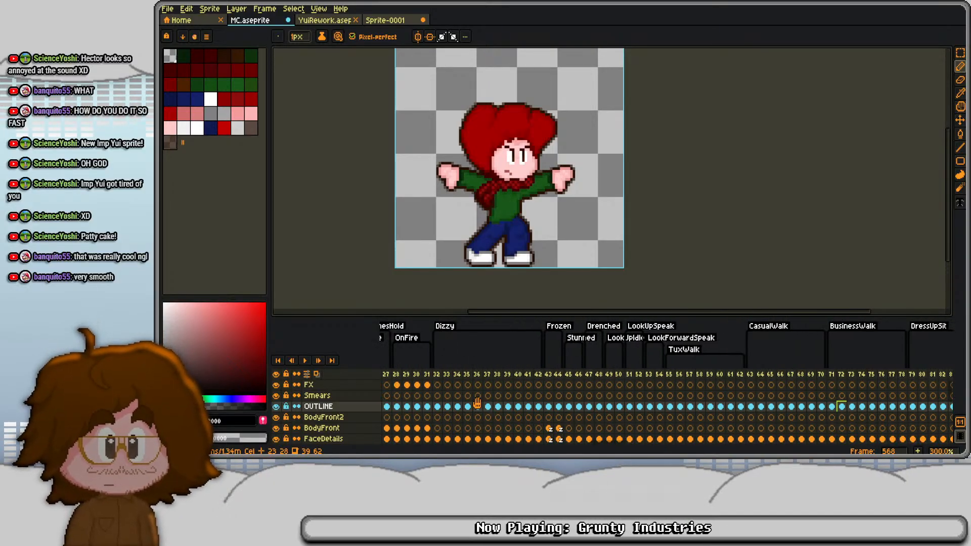
scroll(495, 406, left, 3)
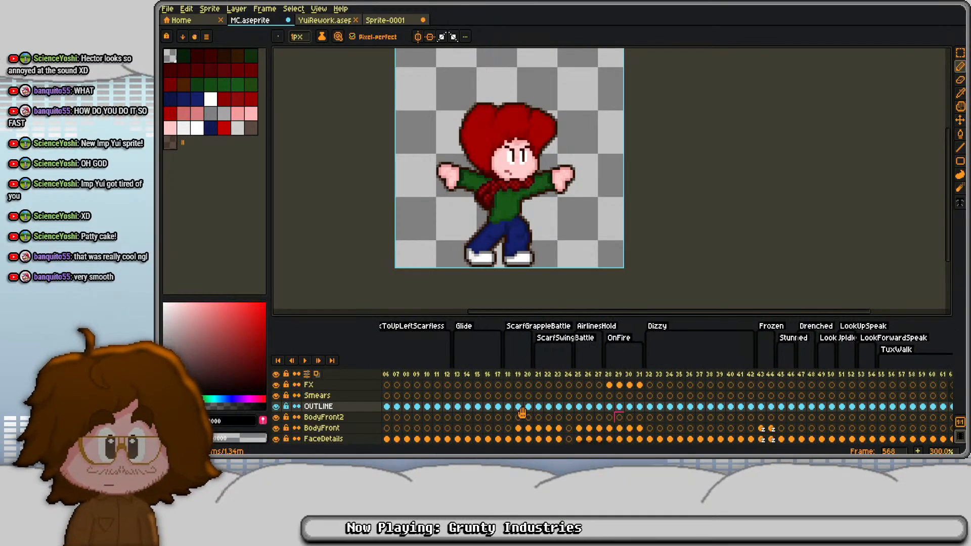
scroll(513, 408, left, 3)
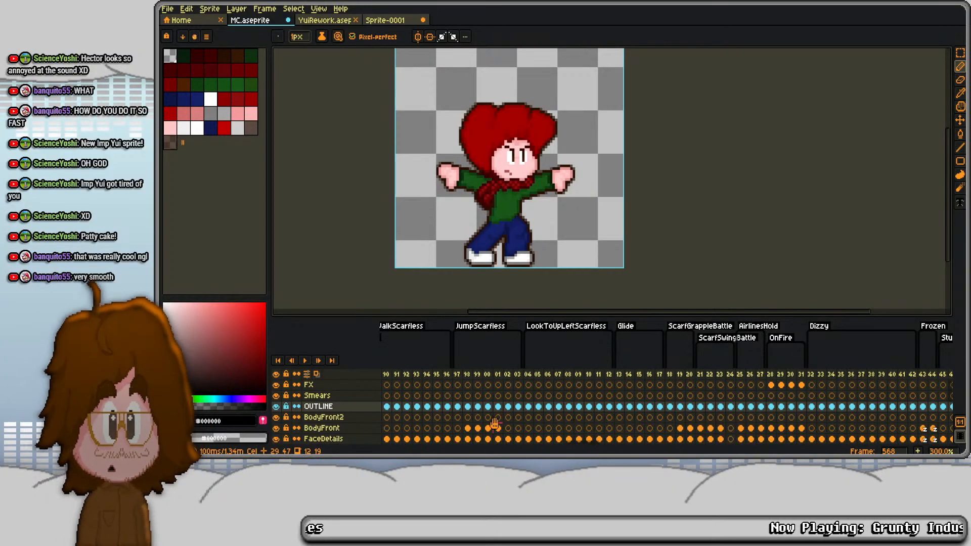
scroll(457, 407, left, 3)
click(452, 407)
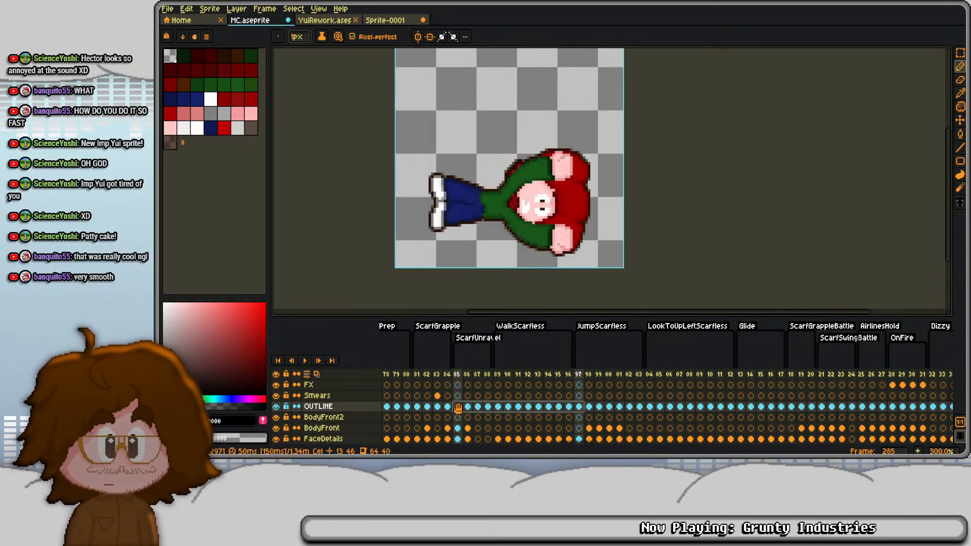
click(437, 407)
scroll(445, 404, left, 8)
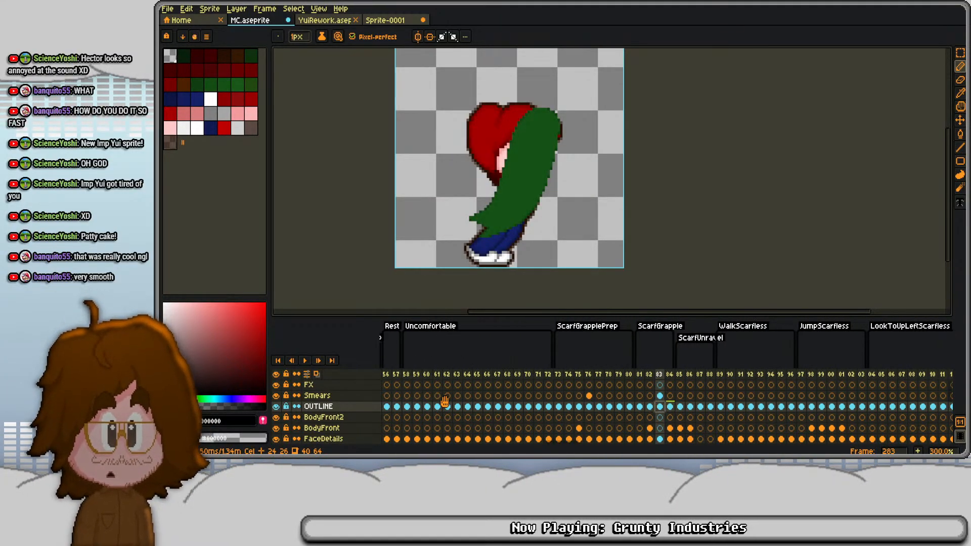
- Inspect frame 318 just before ScarfGrappleBattle and start the animation preview
scroll(445, 402, right, 12)
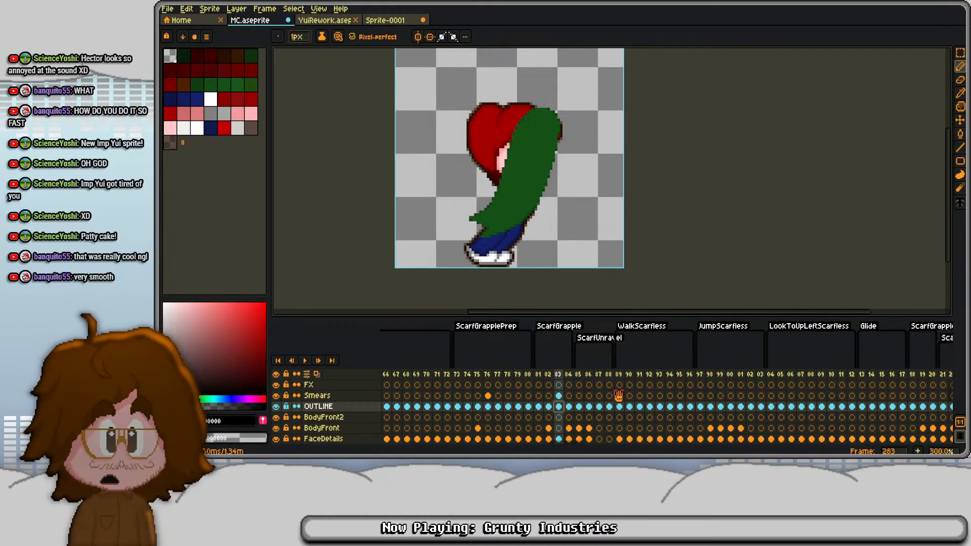
click(640, 406)
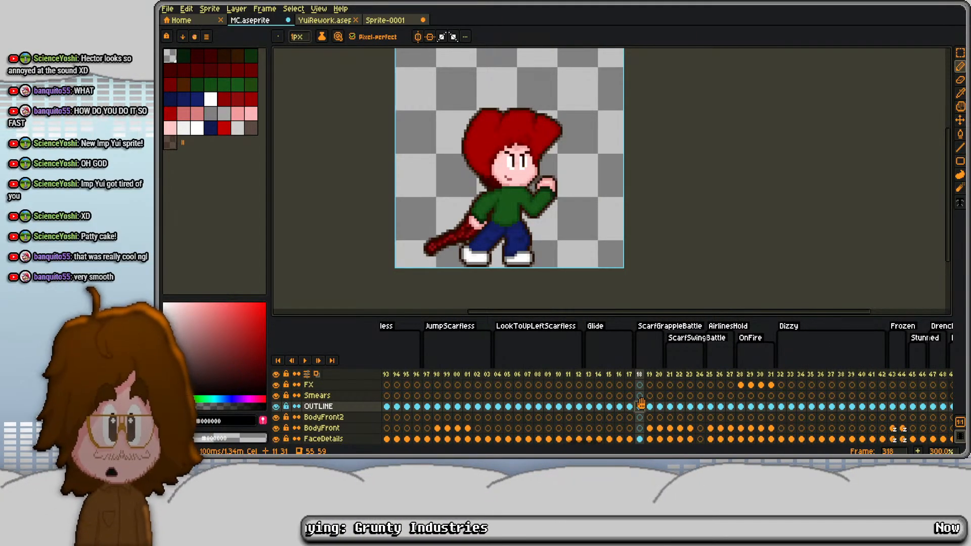
key(Return)
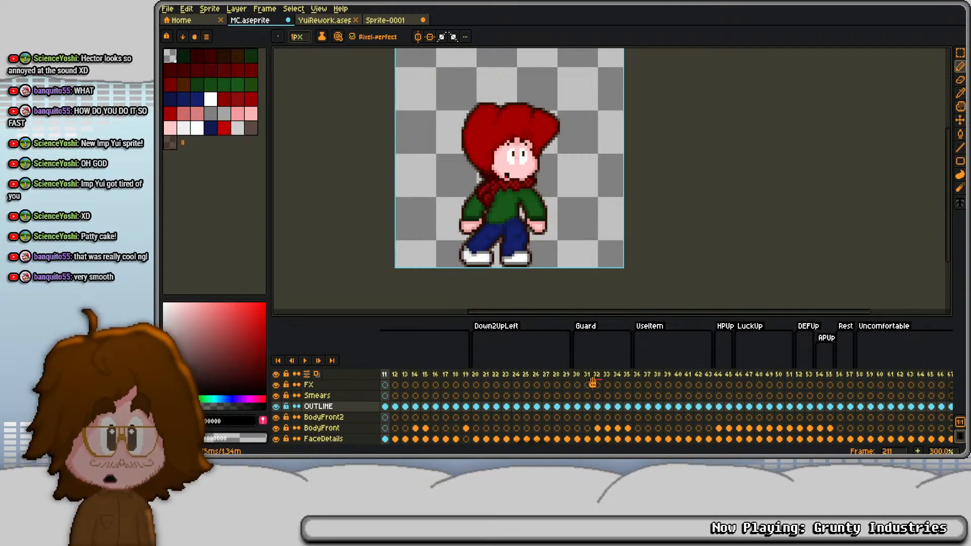
- Inspect Guard frame 230 and step back through Down2UpLeft to Gazes frame 203
click(577, 374)
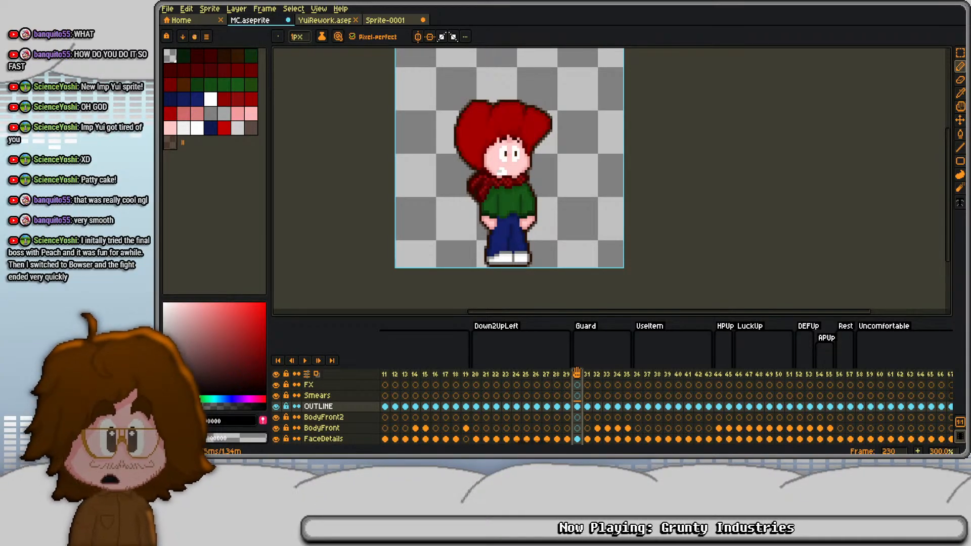
key(Left)
key(Left)
key(Left)
key(Left)
key(Left)
key(Left)
key(Left)
key(Left)
key(Left)
key(Left)
key(Left)
key(Left)
key(Left)
key(Left)
key(Left)
key(Left)
key(Left)
key(Left)
key(Left)
key(Left)
key(Left)
key(Left)
key(Left)
key(Left)
key(Left)
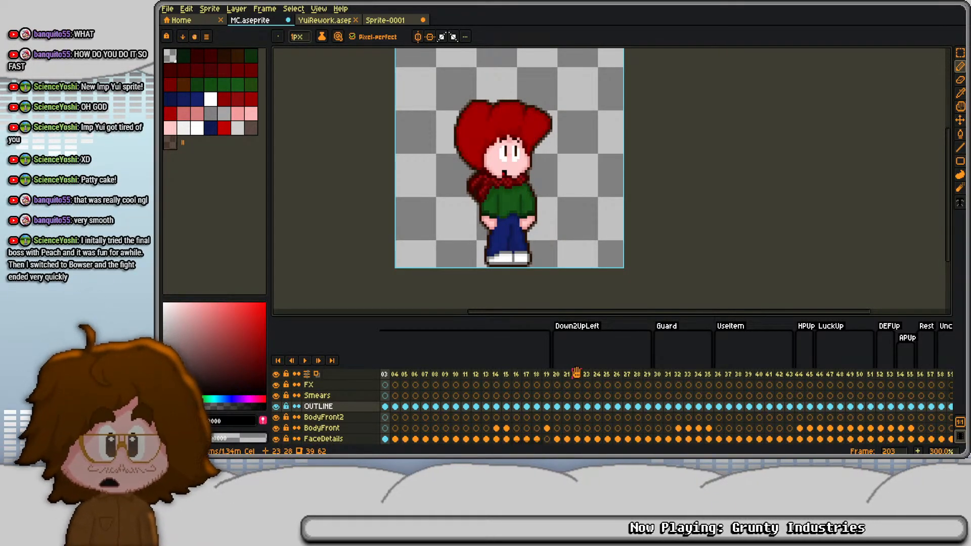
- Review the earlier poses at Gazes frame 192, the OpeningShock frames and the RhythmIdle keyboard pose on frame 179
scroll(526, 379, left, 5)
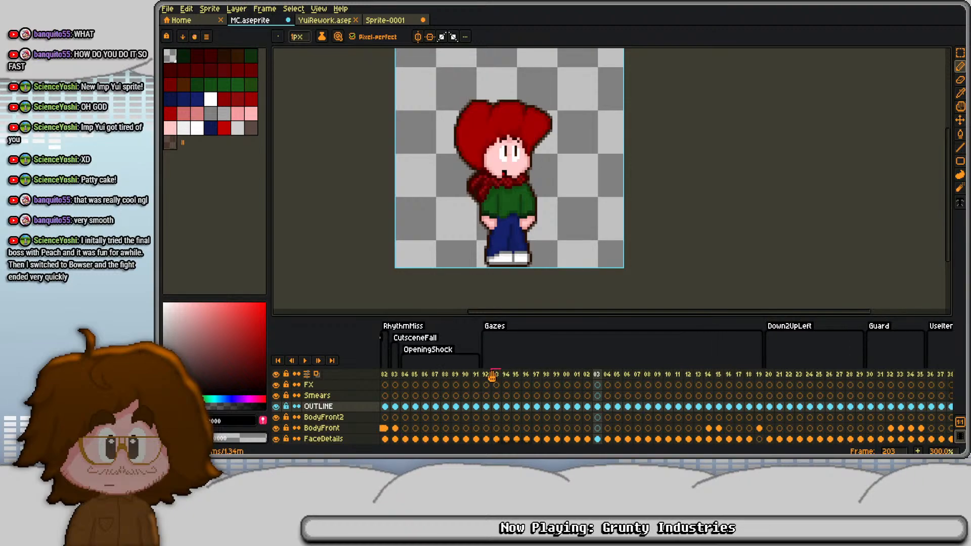
click(486, 374)
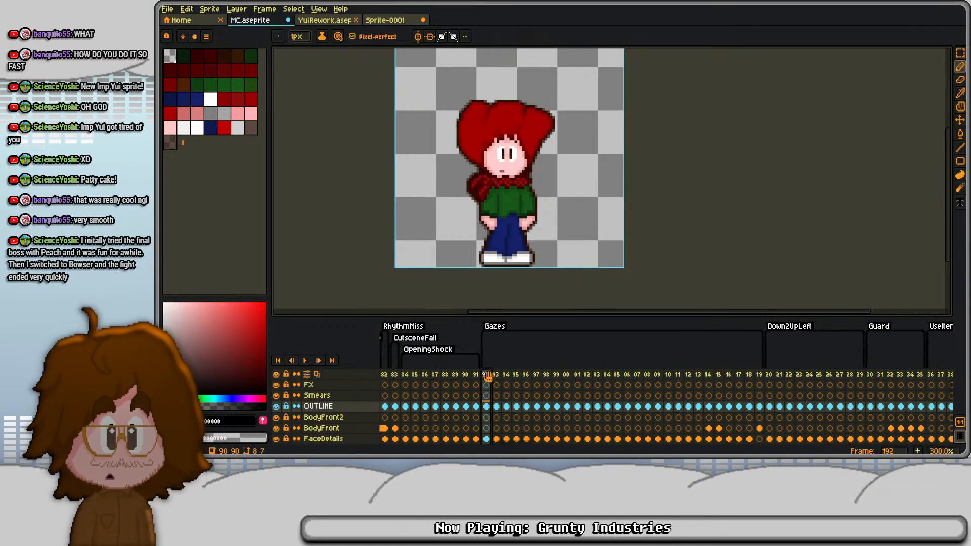
click(406, 375)
scroll(406, 375, left, 10)
click(454, 375)
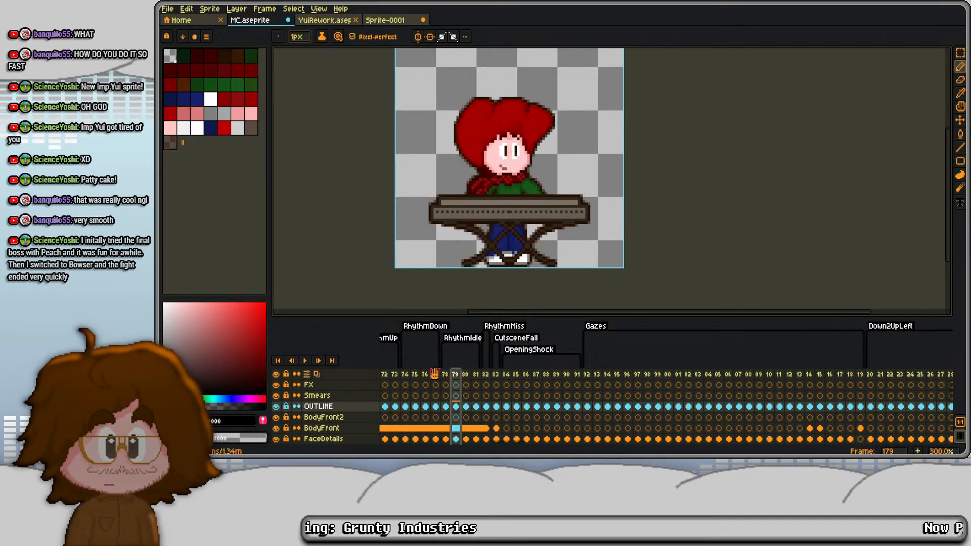
scroll(435, 374, left, 5)
- Return to NeutralItem frame 838, then enlarge TemptPride frame 804 and play the animation from there
key(End)
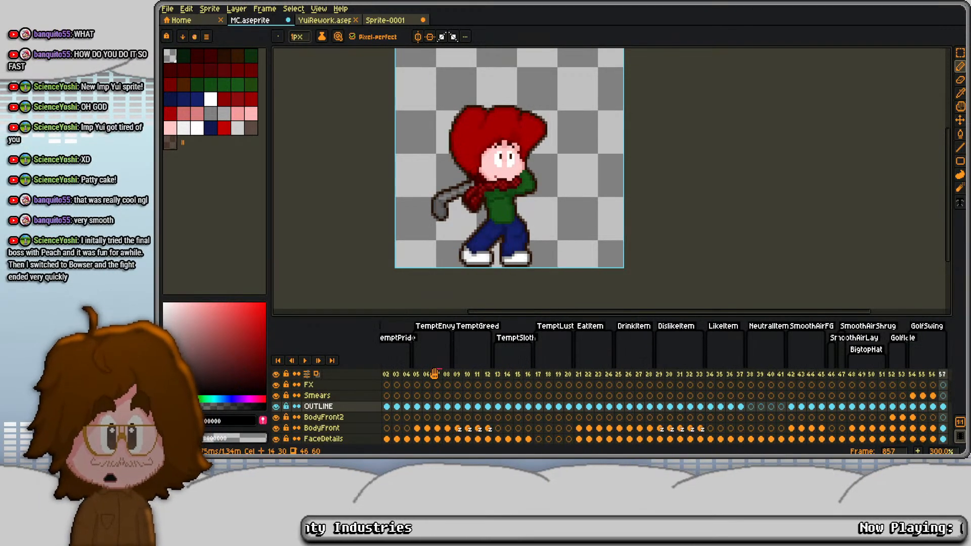
click(753, 374)
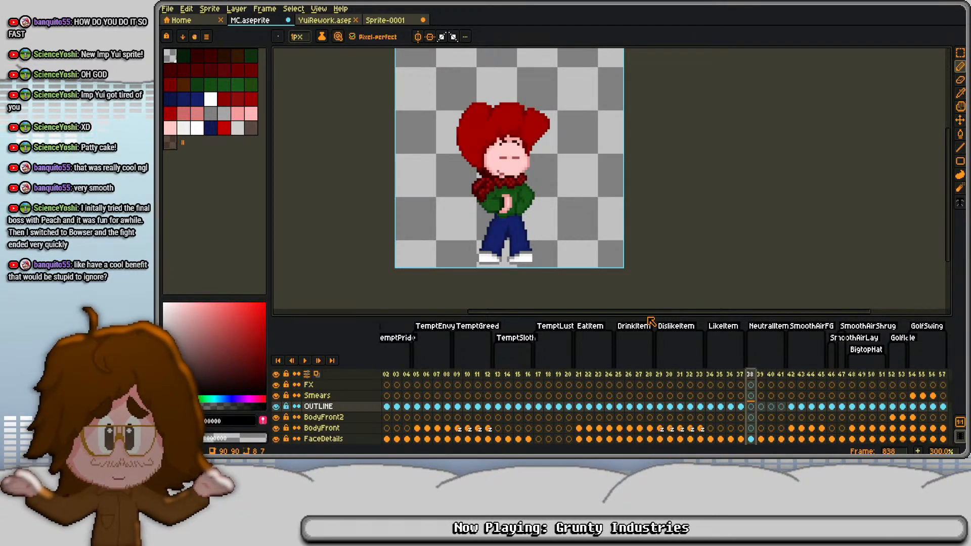
click(406, 374)
scroll(448, 246, up, 1)
drag(489, 176, 495, 204)
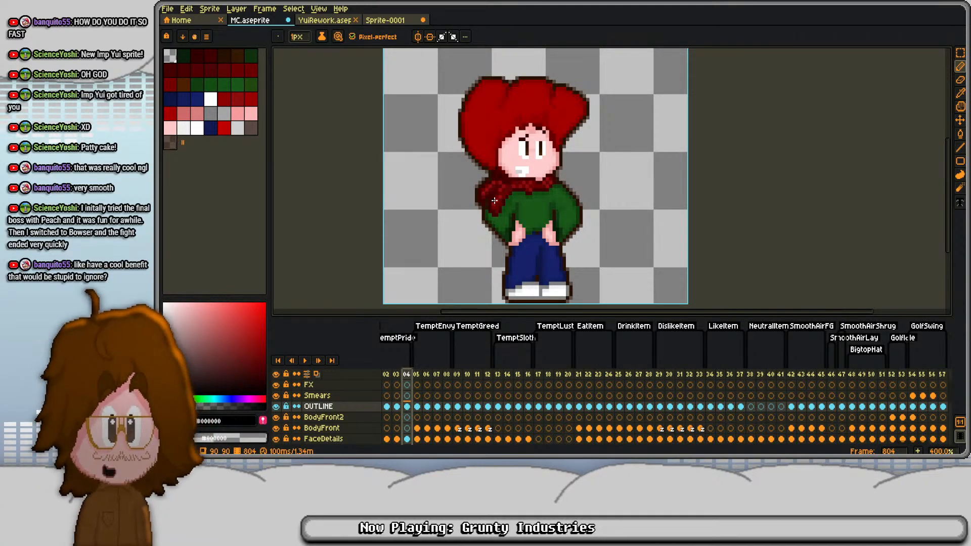
key(Return)
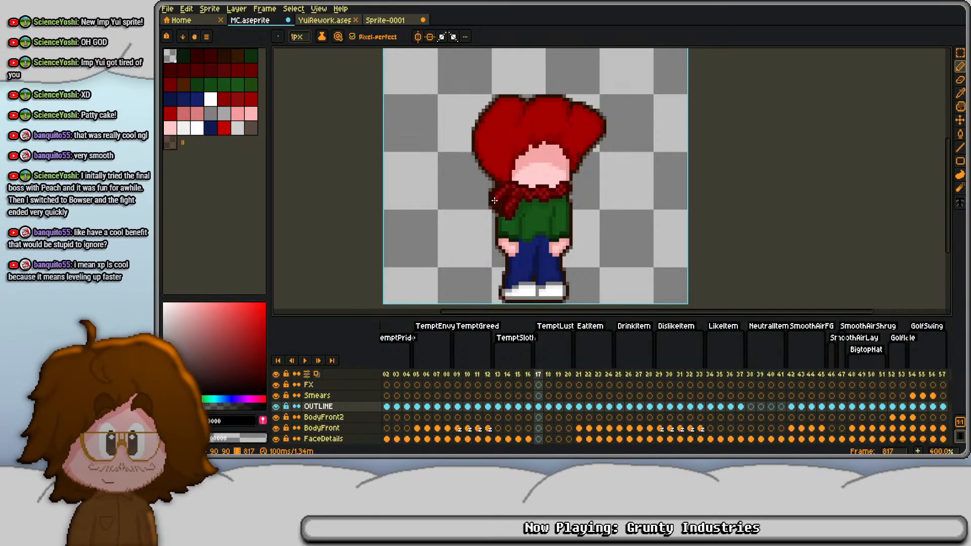
- Step forward from frame 817 through the item reaction animations to NeutralItem frame 841
key(Right)
key(Right)
key(Right)
key(Right)
key(Right)
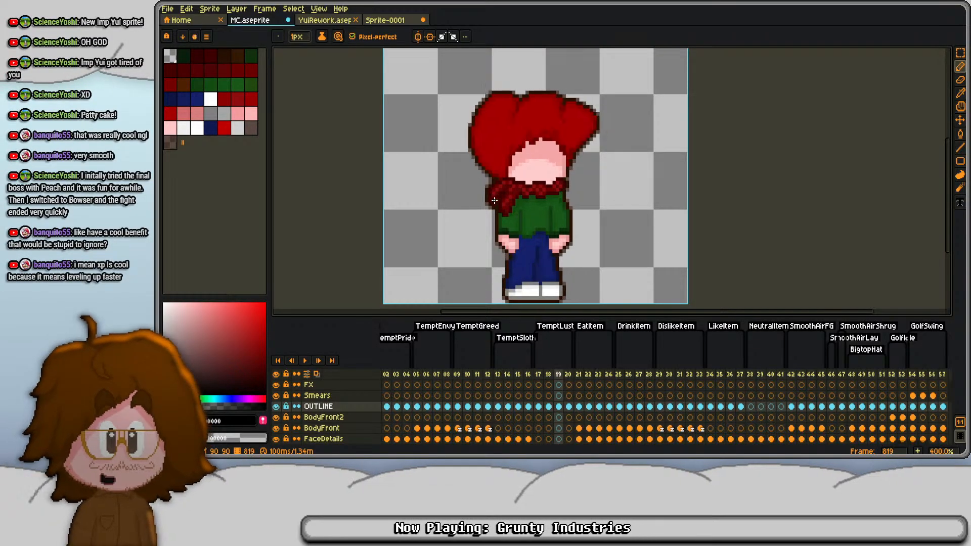
key(Right)
key(Right)
key(Right)
key(Right)
key(Right)
key(Right)
key(Right)
key(Right)
key(Right)
key(Right)
key(Right)
key(Right)
key(Right)
key(Right)
key(Right)
key(Right)
key(Right)
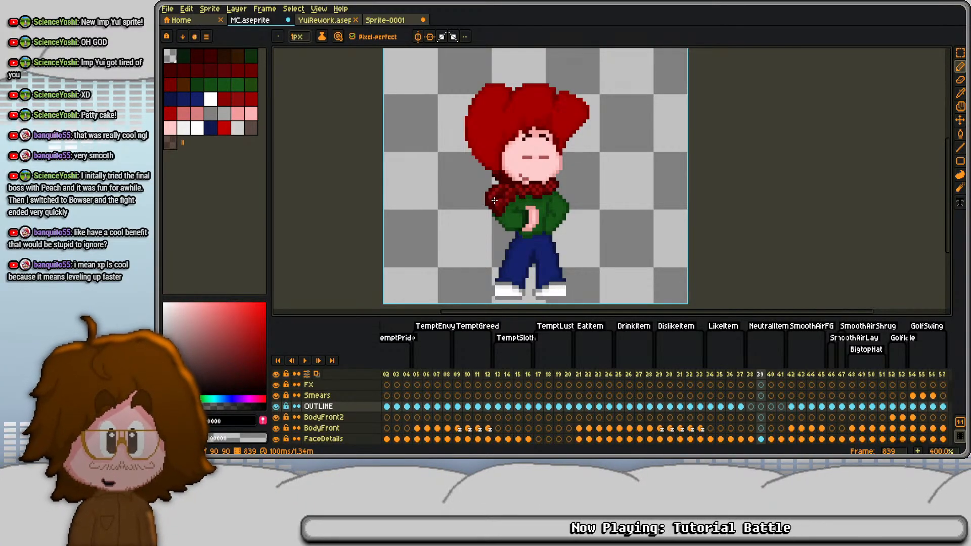
key(Right)
key(Right)
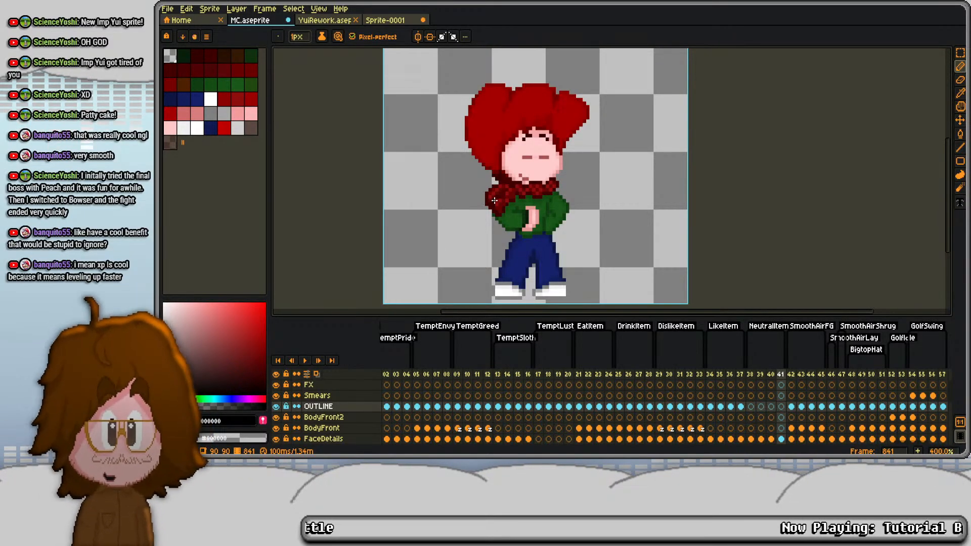
- Flip between the first and last NeutralItem frames, 838 and 841, to compare their poses
key(Left)
key(Left)
key(Left)
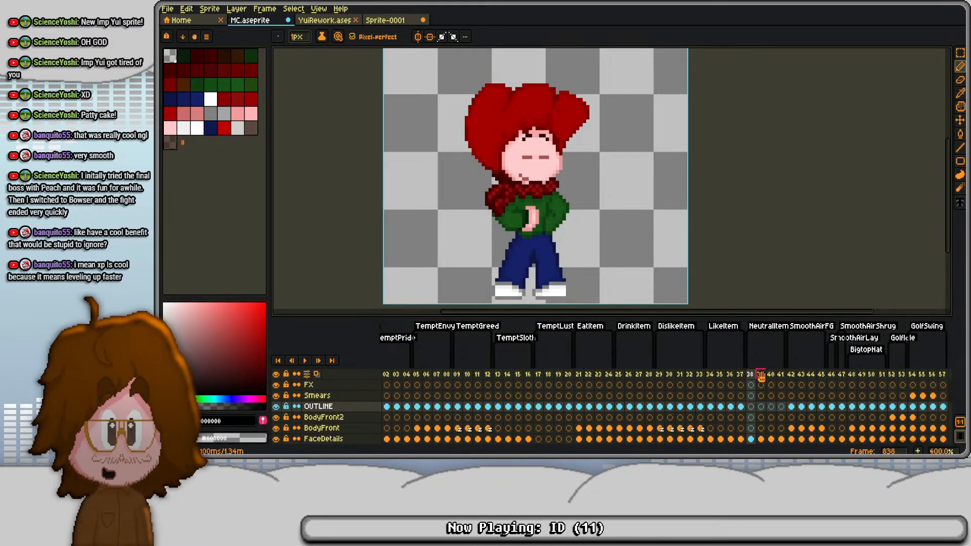
click(782, 373)
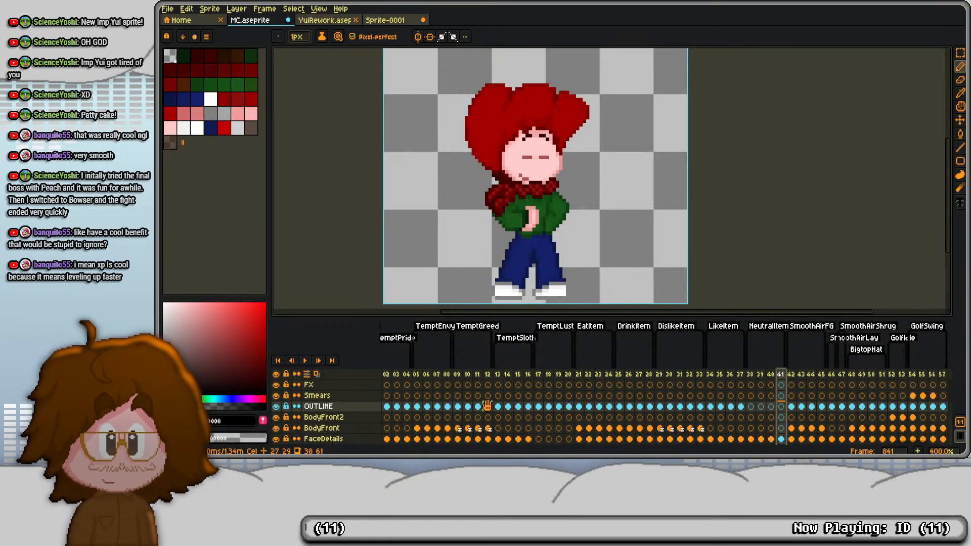
key(Left)
key(Left)
key(Left)
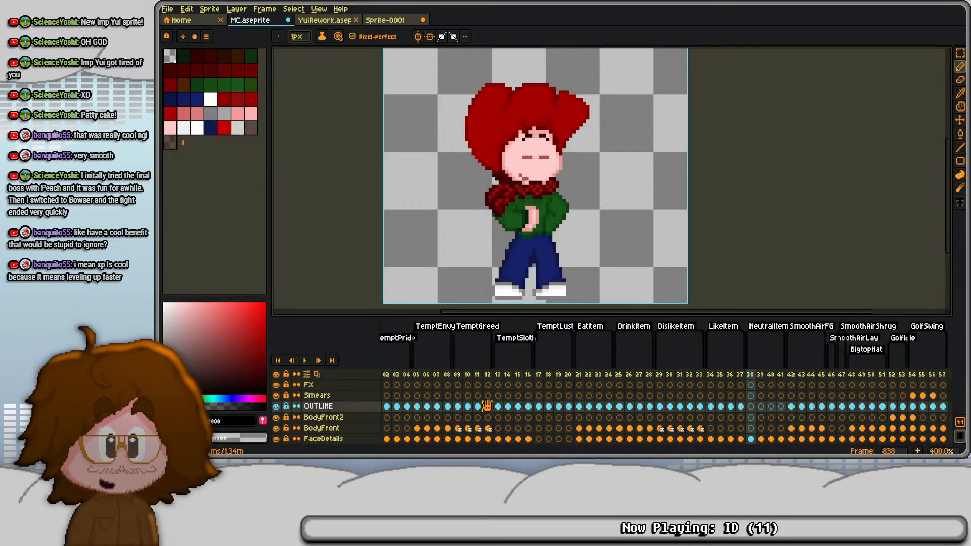
- Go back to LikeItem frame 834 and step forward to NeutralItem frame 841 to compare the two animations
key(Left)
key(Left)
key(Left)
key(Left)
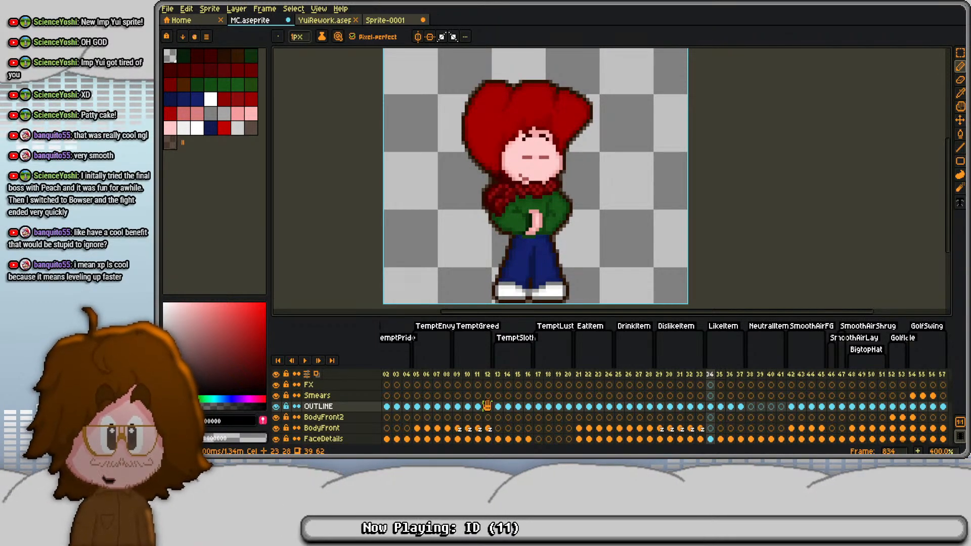
key(Right)
key(Right)
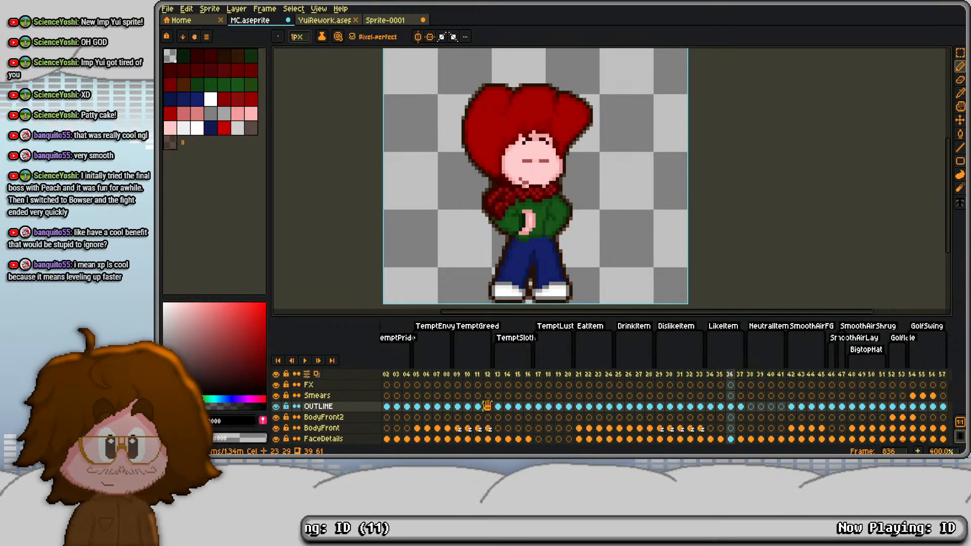
key(Right)
key(Right)
key(Right)
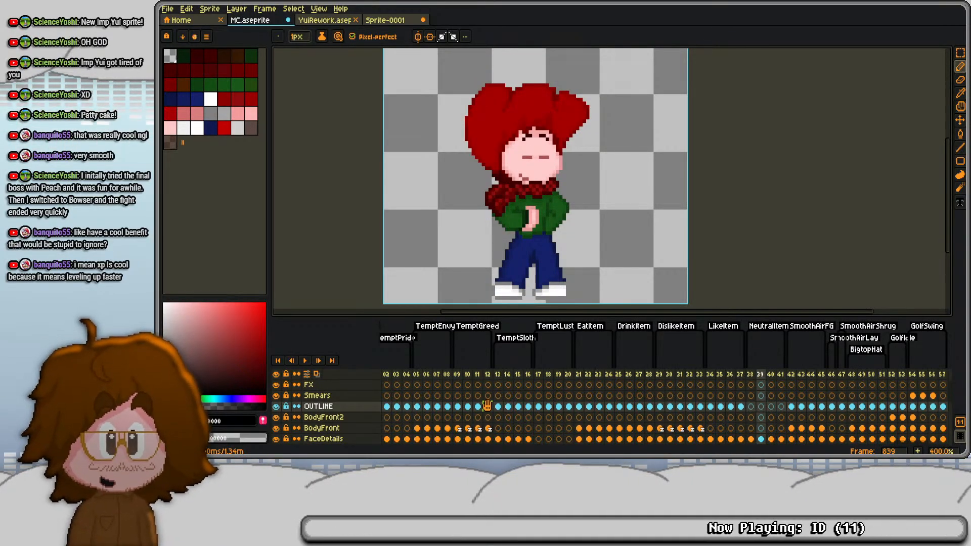
key(Right)
key(Right)
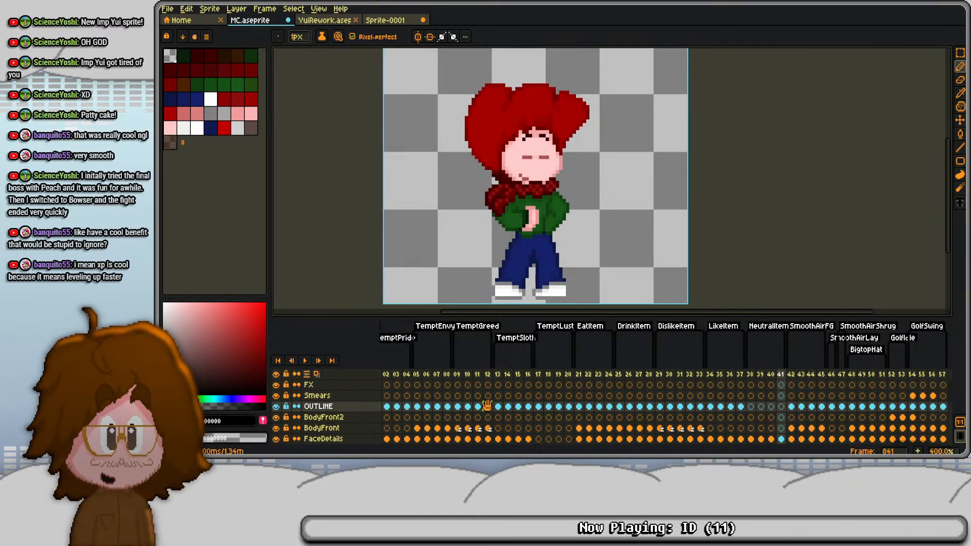
- Return to NeutralItem frame 838, check the Yui pose in YuiRework.aseprite, and come back to MC.aseprite
key(Left)
key(Left)
key(Left)
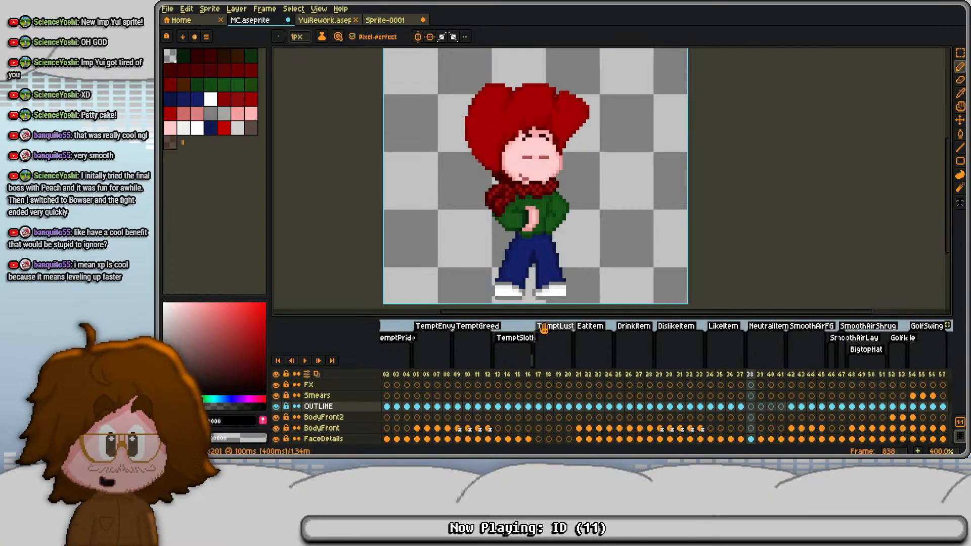
key(ctrl+Tab)
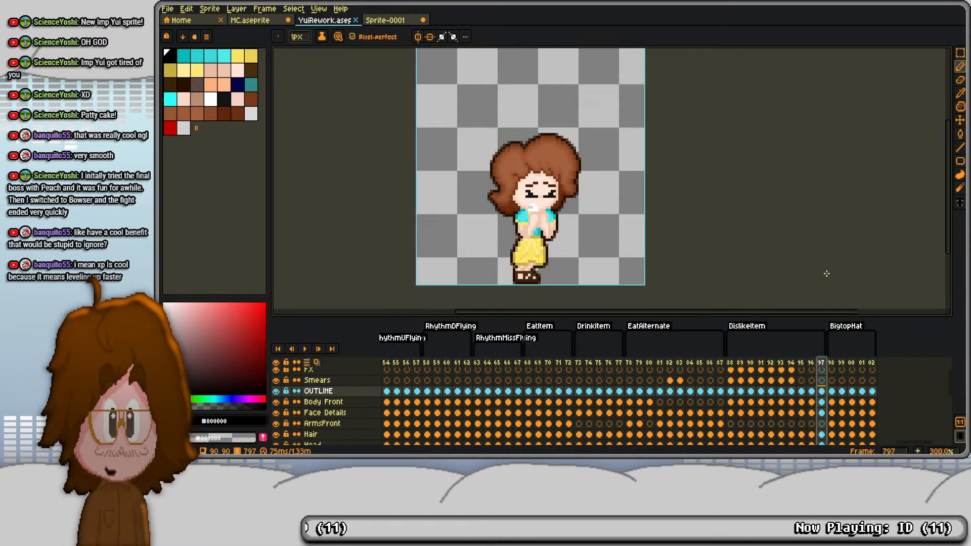
click(269, 26)
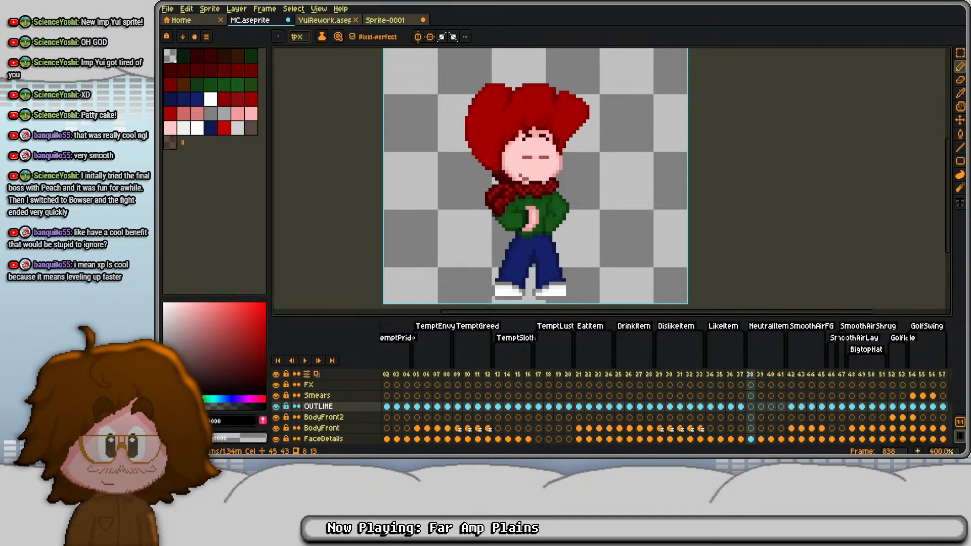
- Switch to GameMaker and search for "Level" to open the LevelUpMember function in Player.gml
key(alt+Tab)
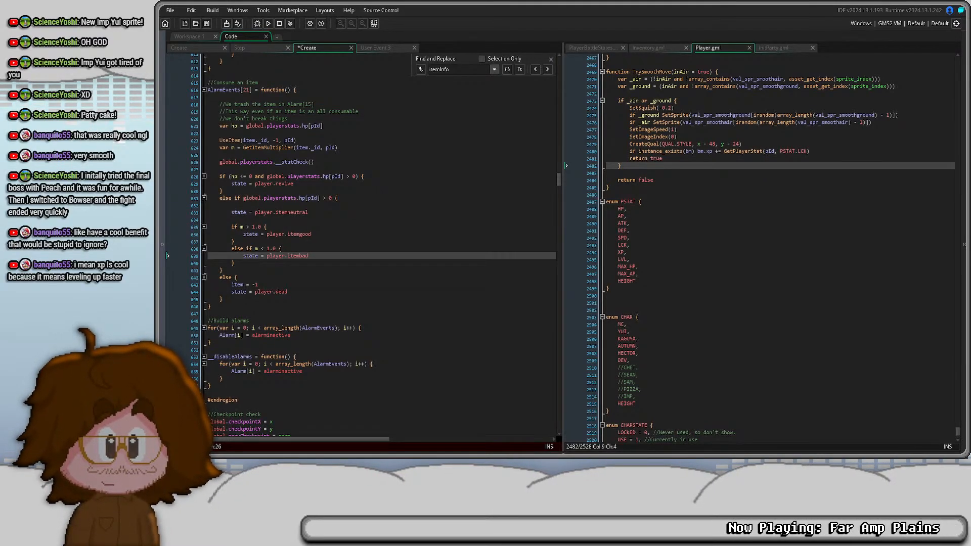
click(221, 220)
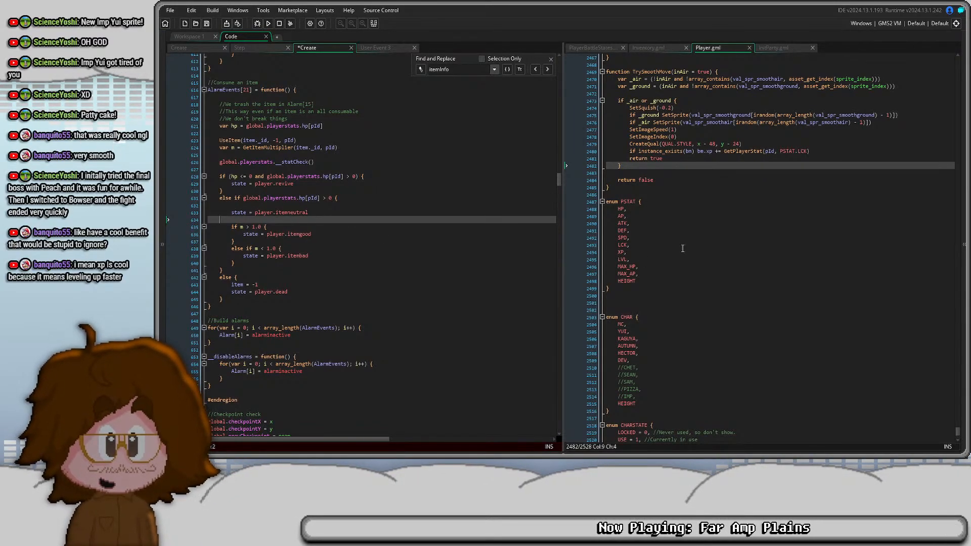
key(ctrl+t)
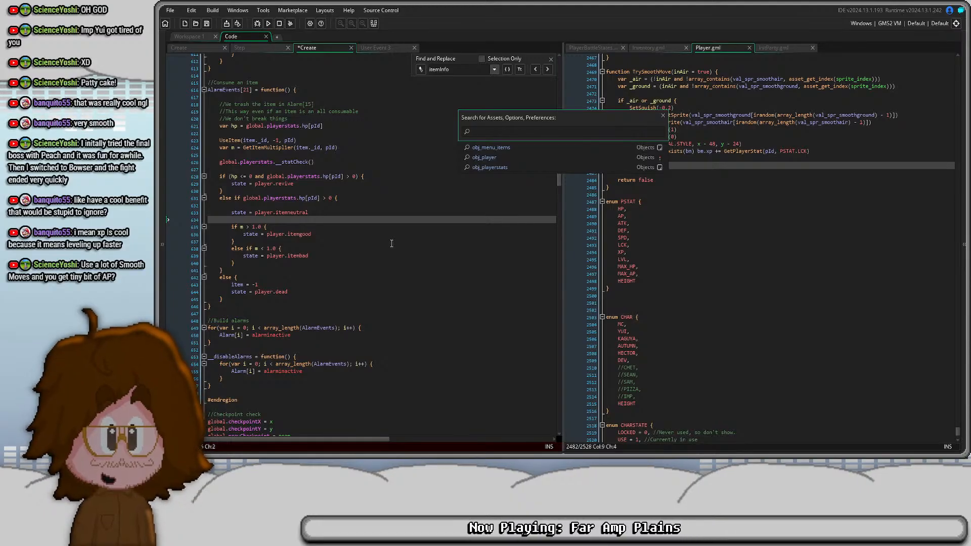
text(Level)
key(Return)
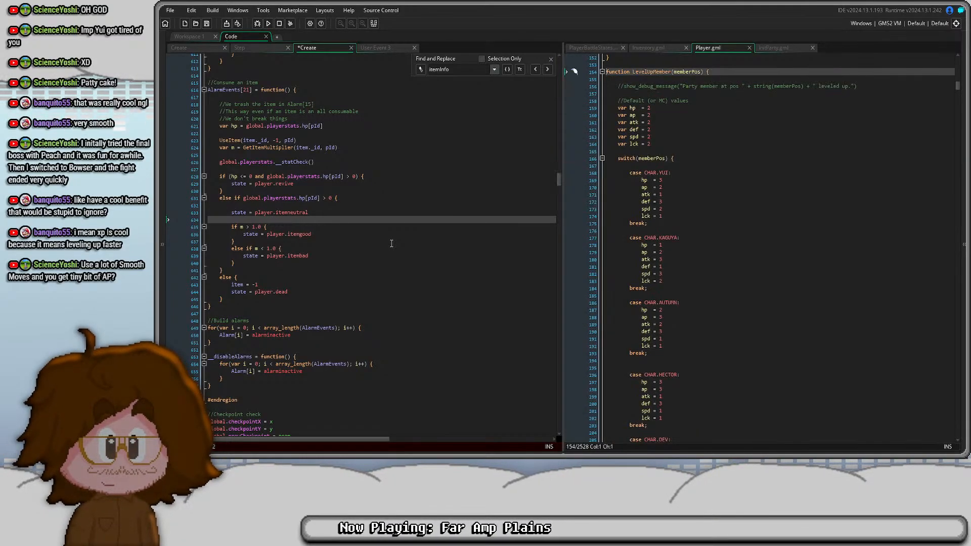
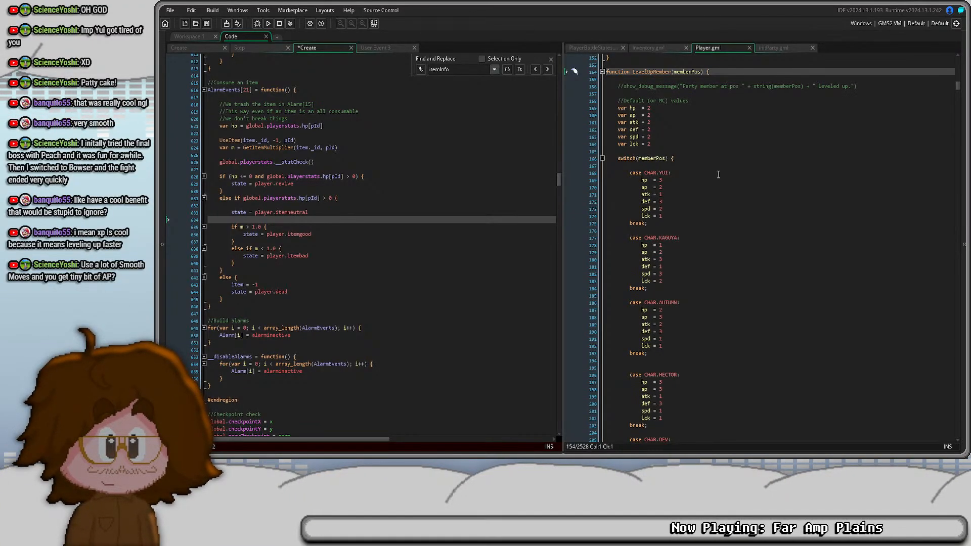
- Examine the default hp, ap, atk, def, spd and lck gains in the LevelUpMember function
click(718, 174)
click(683, 133)
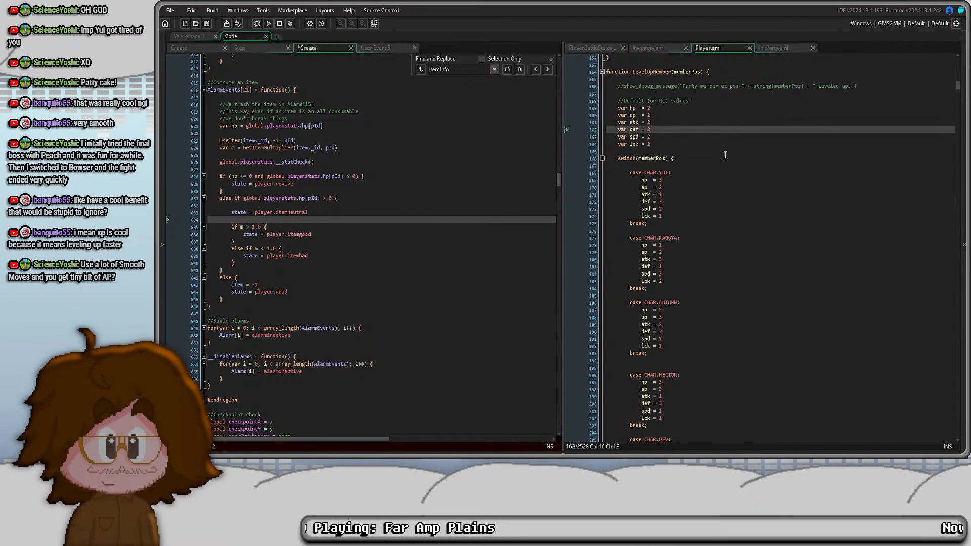
key(Down)
key(Down)
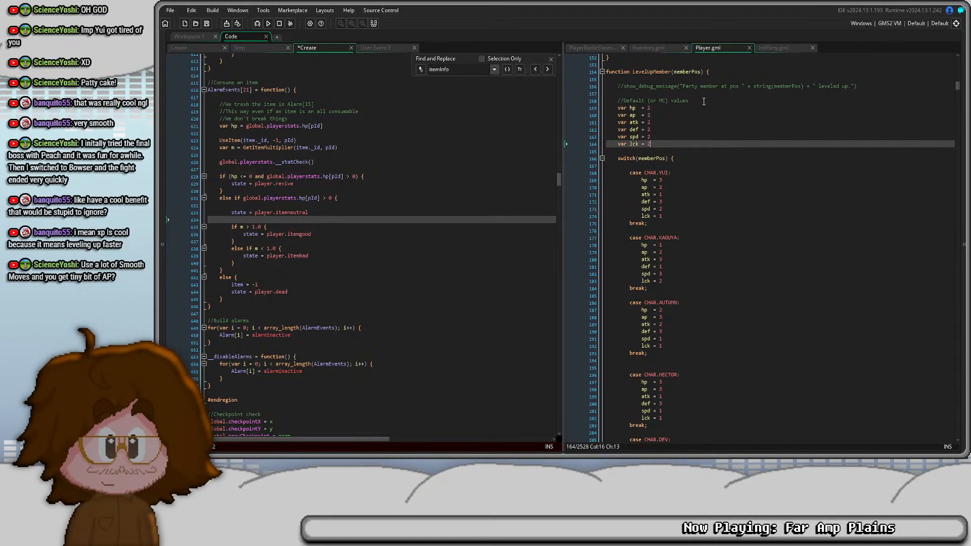
scroll(949, 197, up, 1)
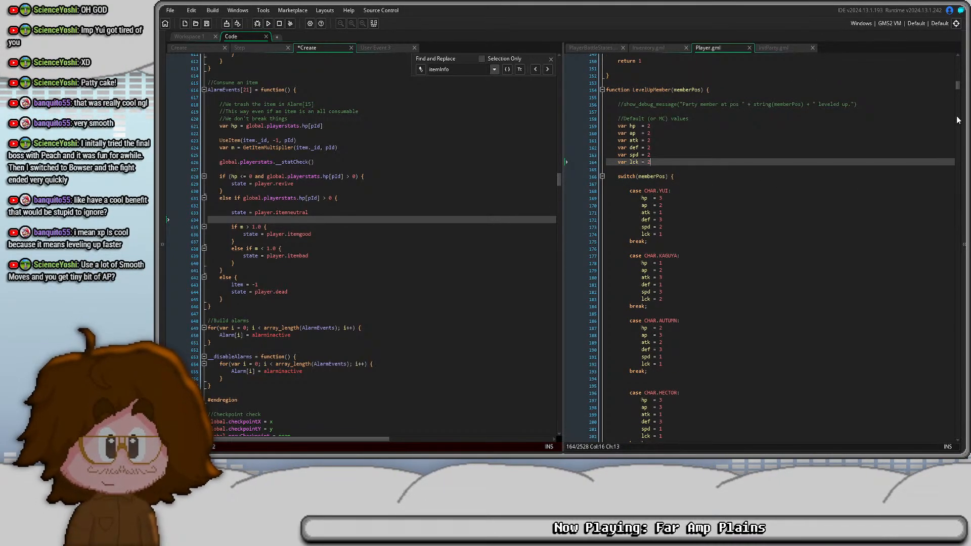
drag(957, 89, 956, 90)
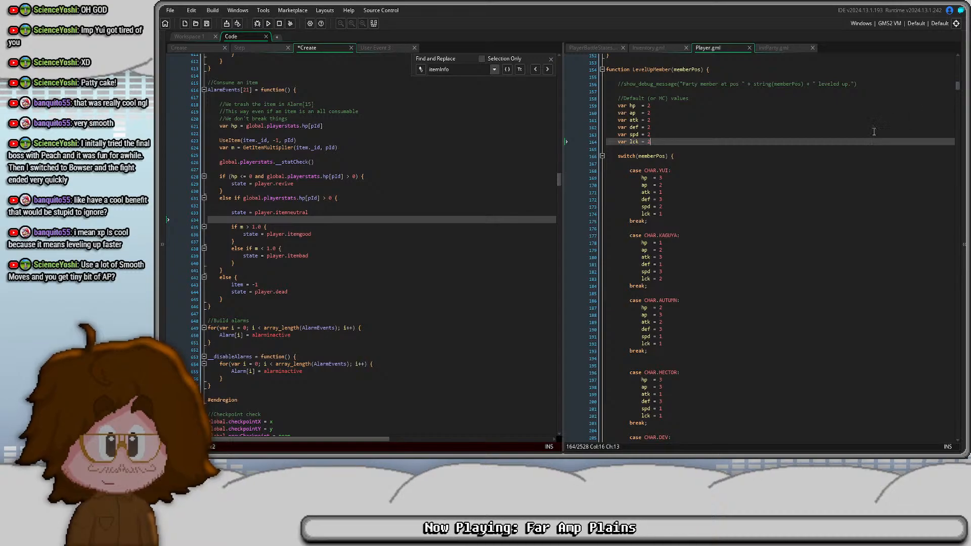
scroll(692, 113, down, 2)
scroll(692, 114, down, 1)
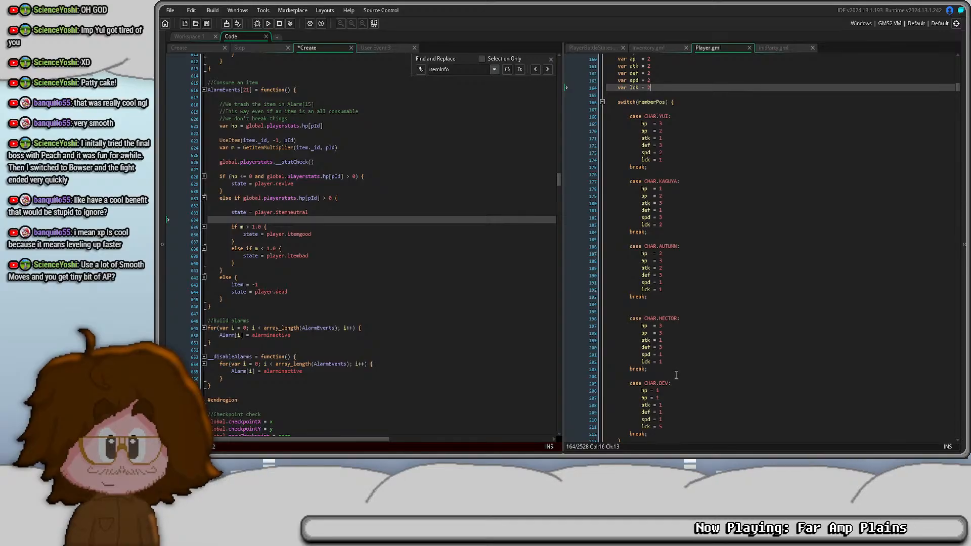
scroll(689, 250, up, 1)
scroll(690, 251, up, 2)
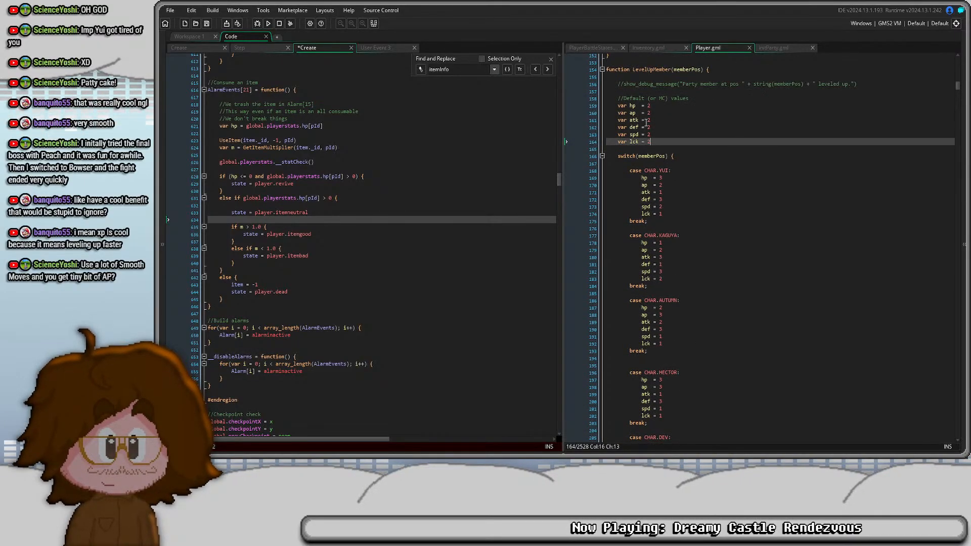
drag(653, 142, 598, 107)
click(650, 127)
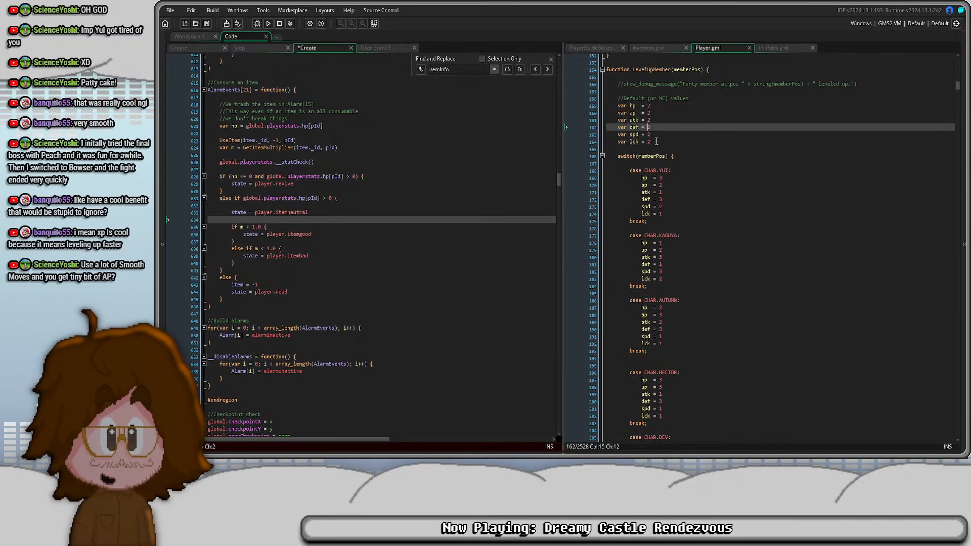
drag(652, 140, 648, 104)
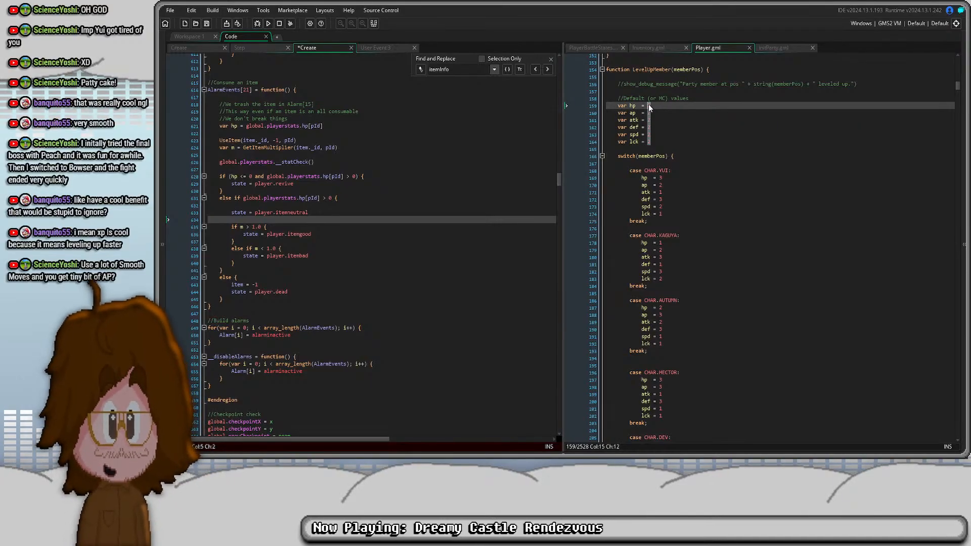
click(651, 104)
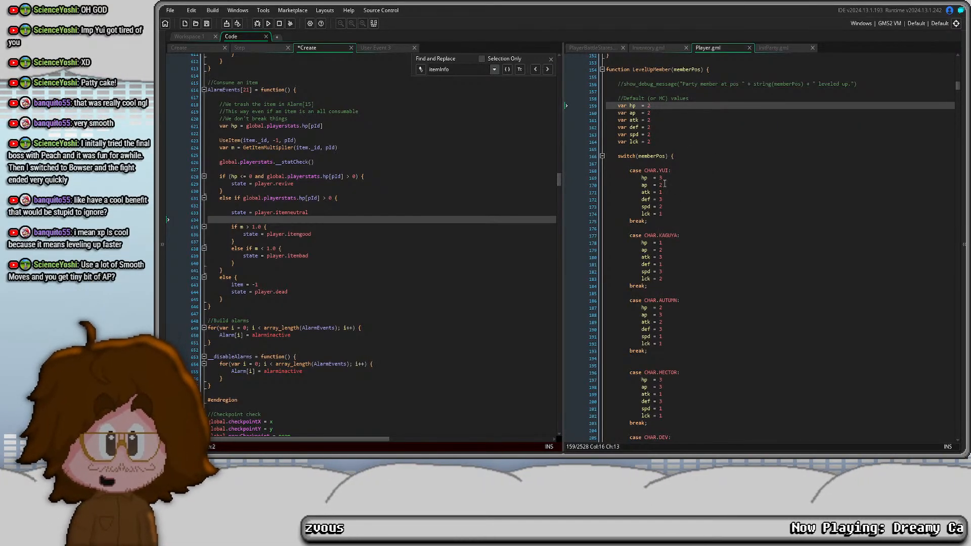
- Review the per-level stat gains in the CHAR.YUI, CHAR.KAGUYA and CHAR.AUTUMN cases of LevelUpMember
click(669, 199)
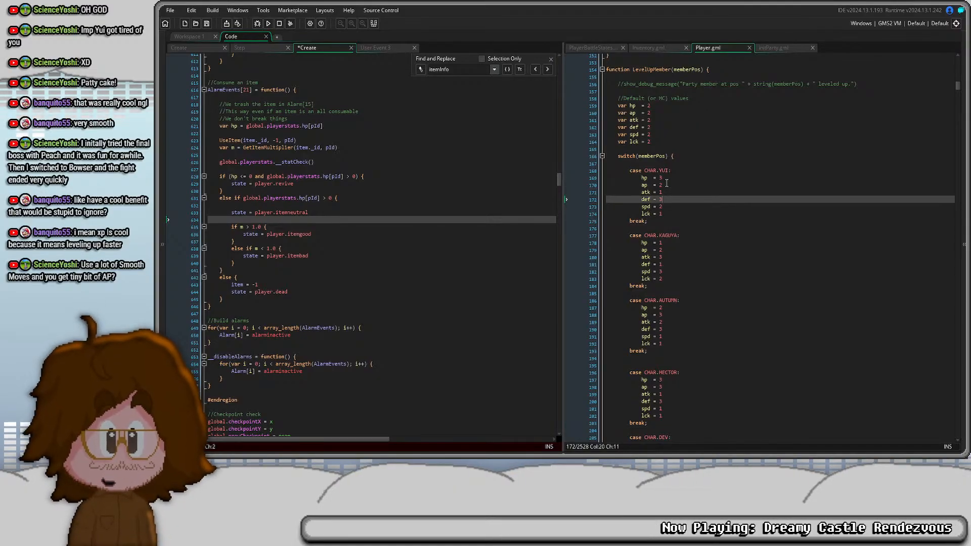
click(668, 191)
click(667, 214)
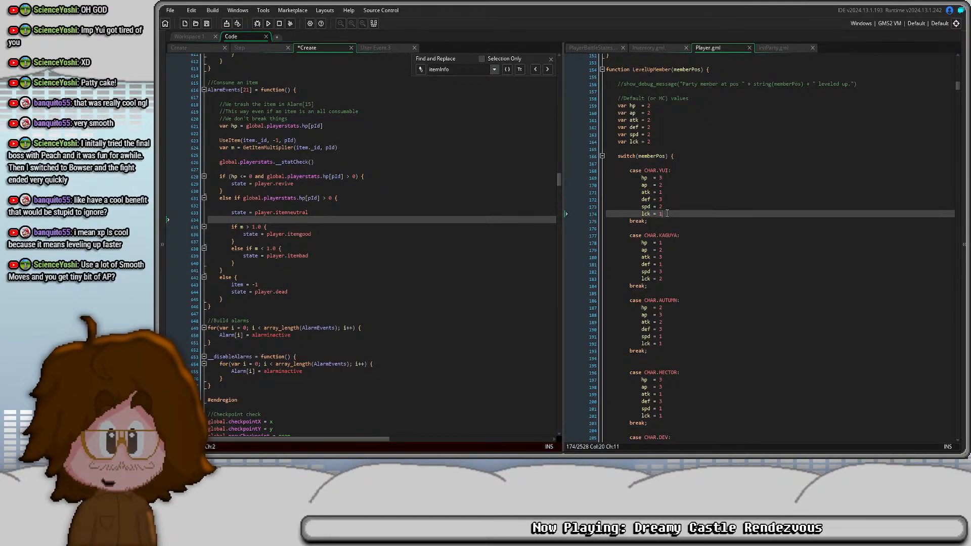
click(666, 206)
click(668, 185)
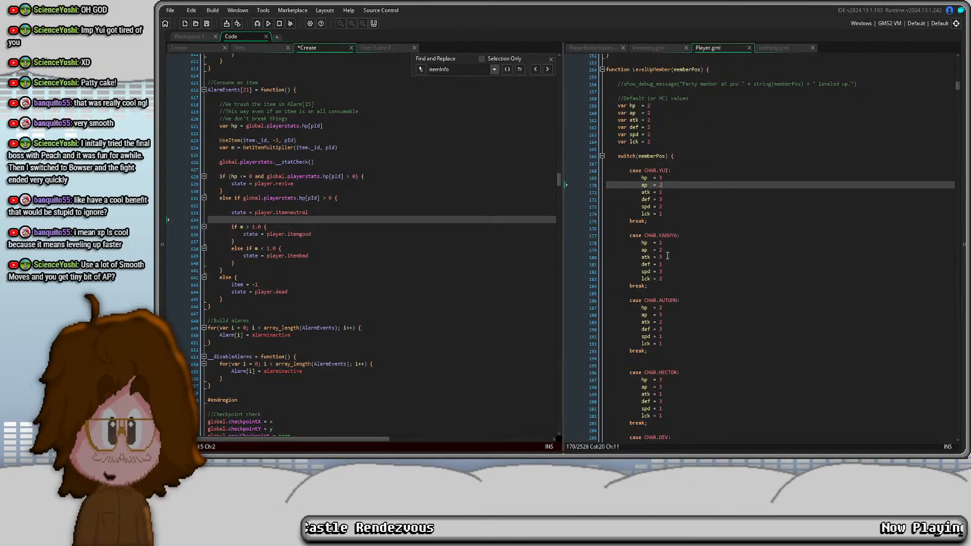
click(669, 257)
click(667, 272)
click(666, 265)
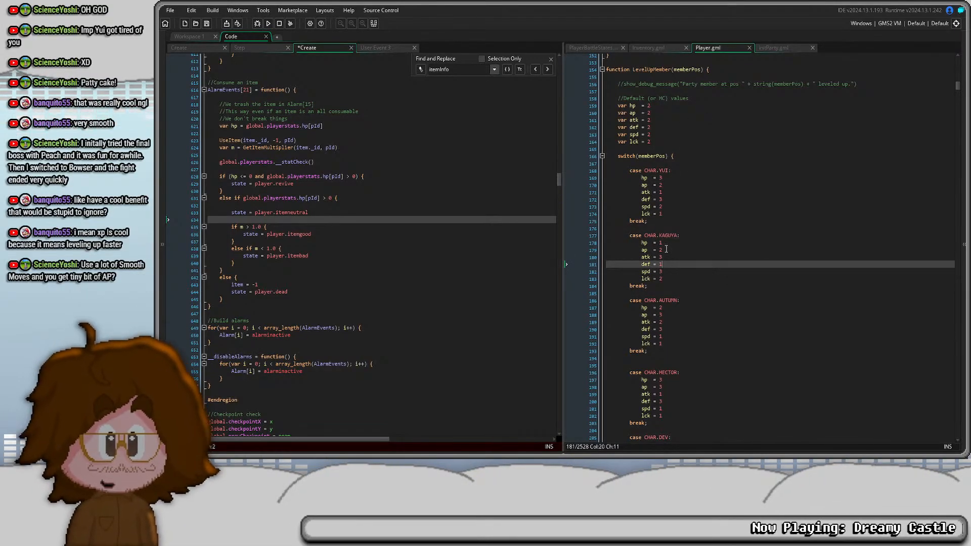
click(666, 248)
click(671, 279)
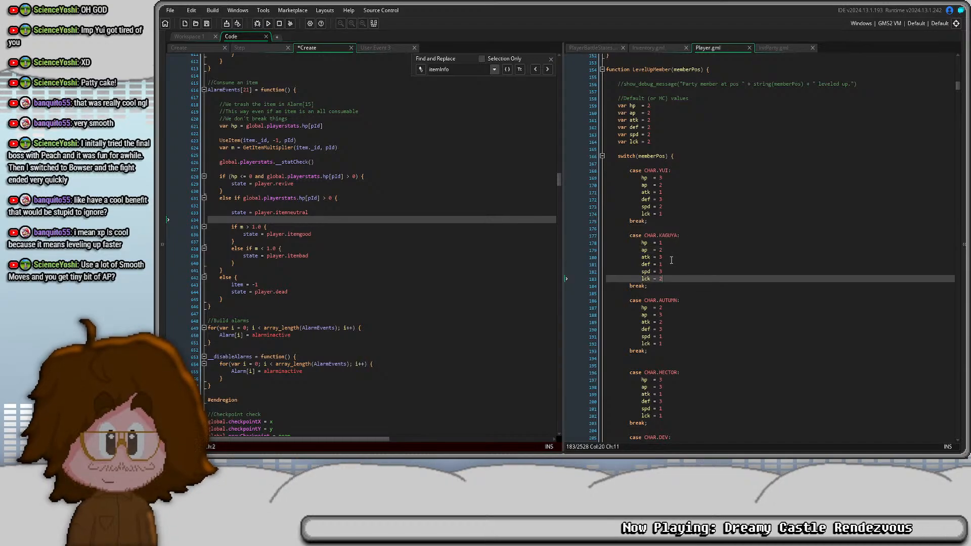
click(678, 249)
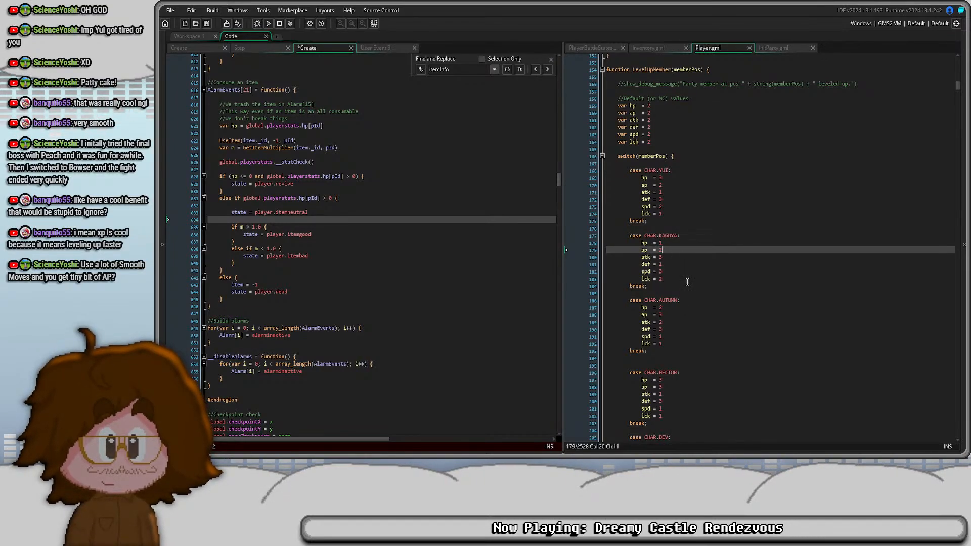
click(667, 316)
click(670, 328)
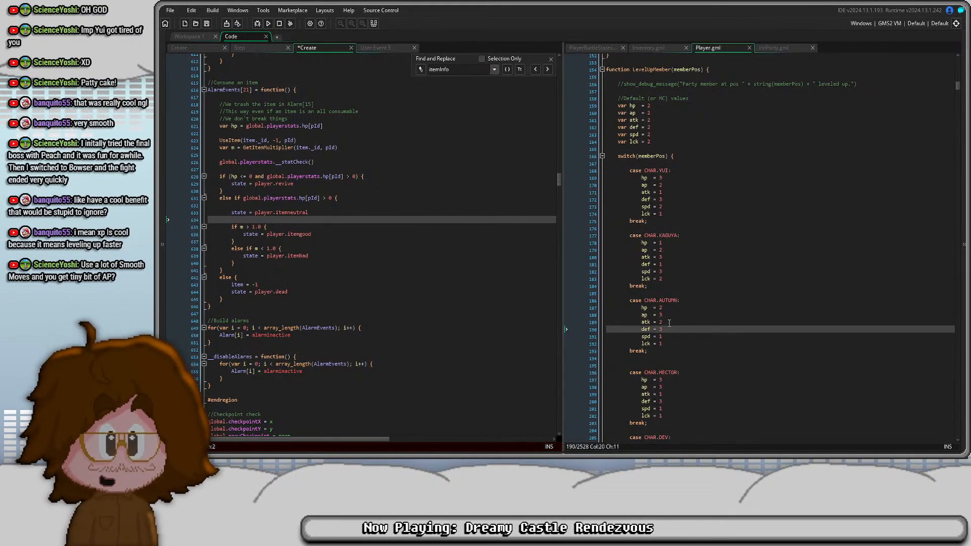
click(669, 322)
click(672, 308)
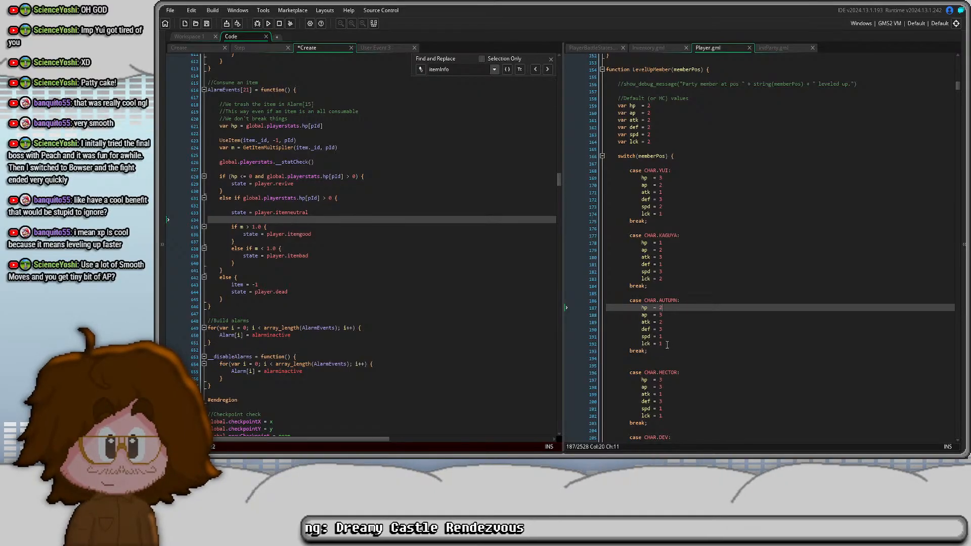
click(641, 344)
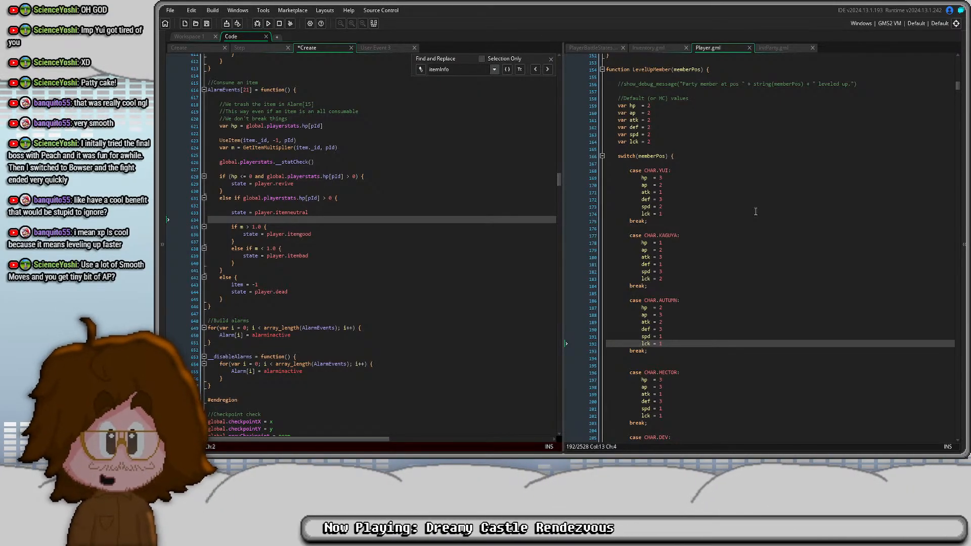
- Compare the default lck and spd gains with the lck gains in the CHAR.YUI and CHAR.KAGUYA cases
click(652, 143)
click(675, 213)
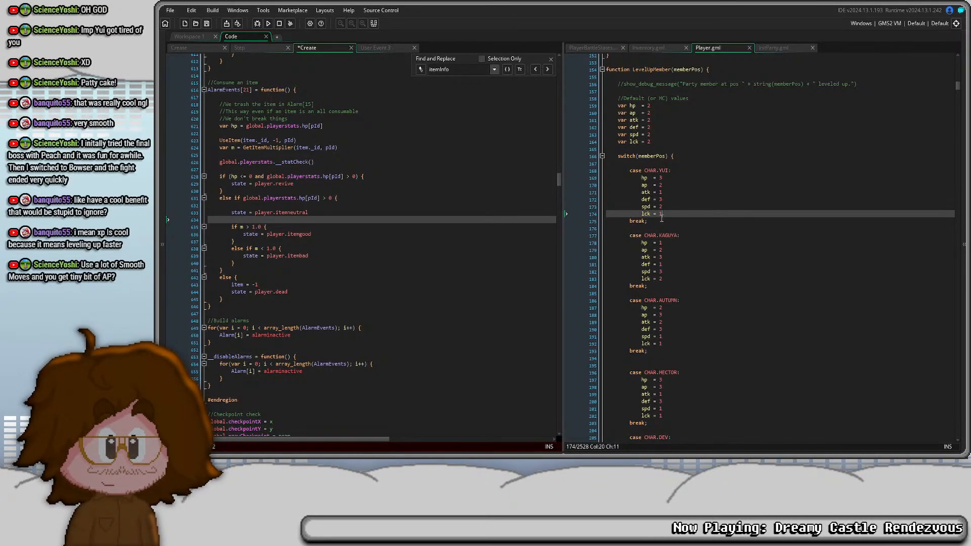
click(658, 142)
click(665, 280)
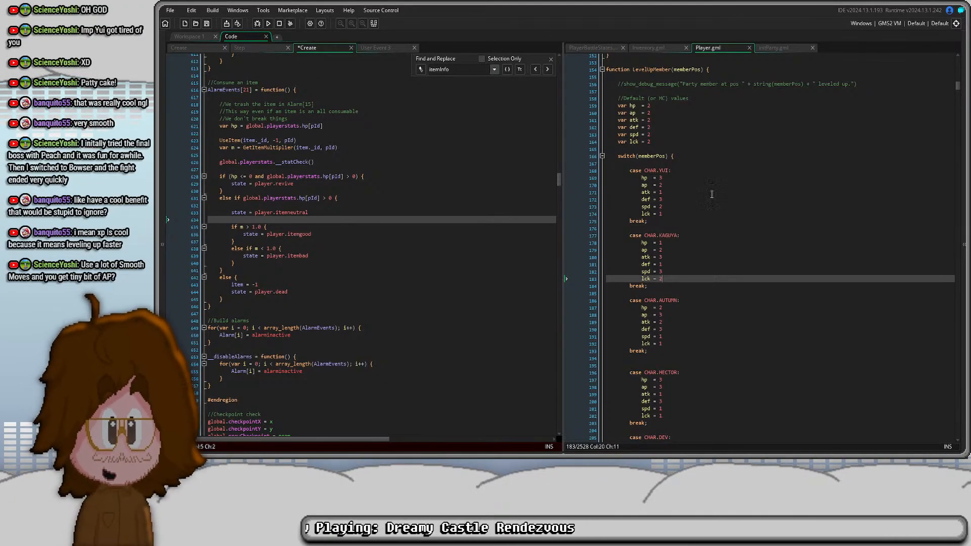
click(668, 136)
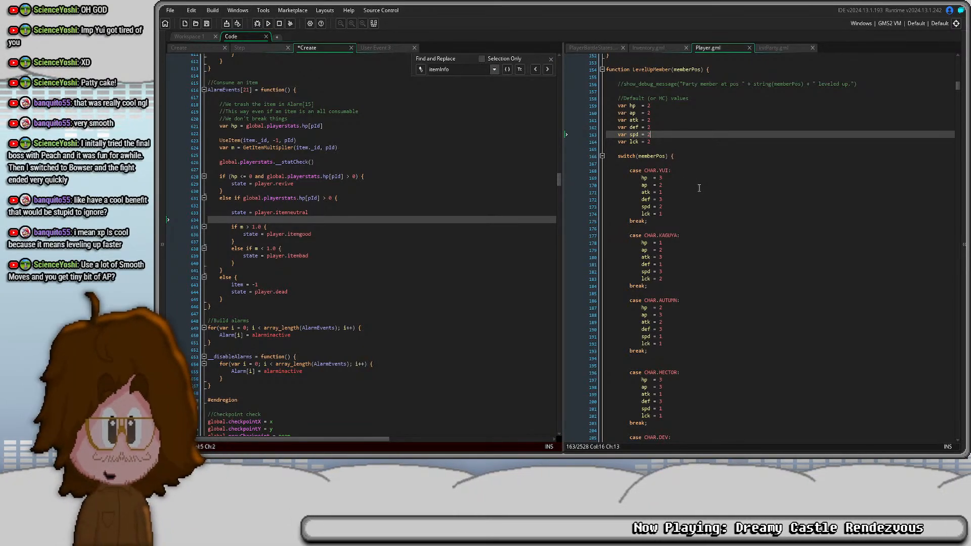
scroll(699, 188, up, 10)
scroll(700, 213, down, 8)
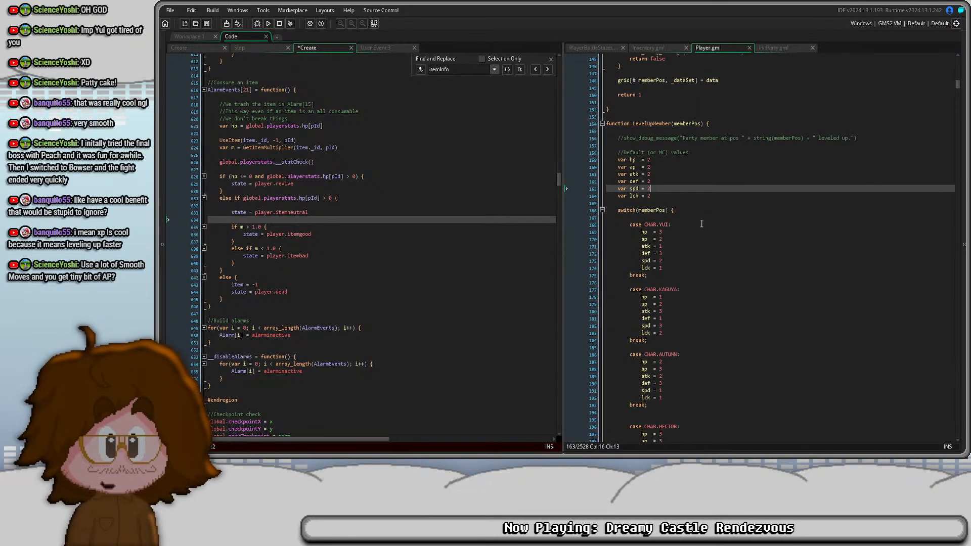
- Fold the LevelUpMember function and go to the GetNextLvlXP function to examine its XP formula
click(602, 124)
click(713, 138)
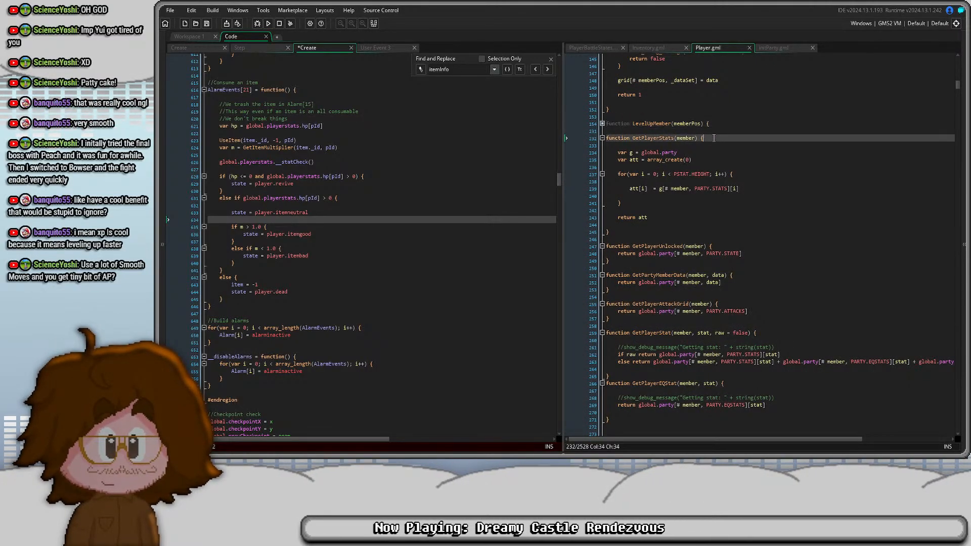
key(ctrl+t)
text(Get)
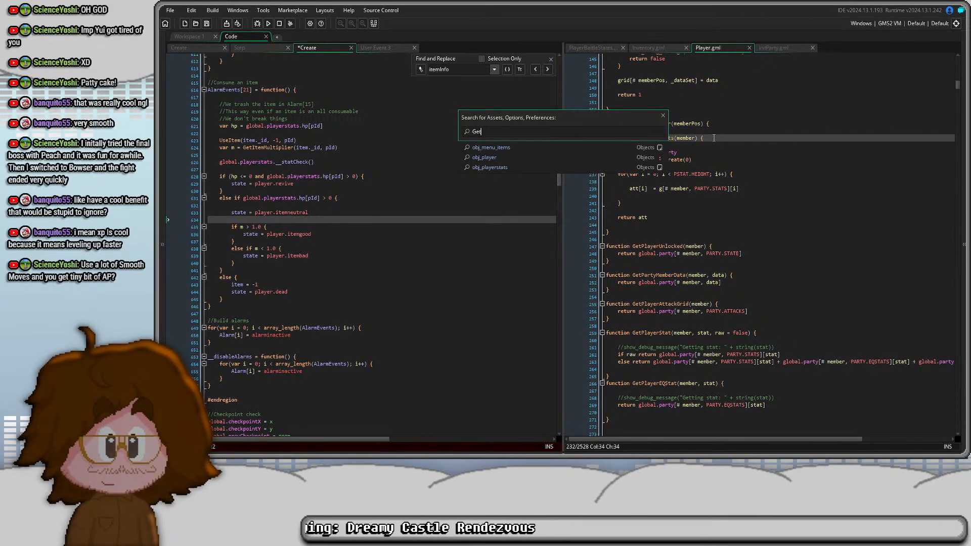
text(Ne)
key(Down)
key(Return)
scroll(714, 138, up, 3)
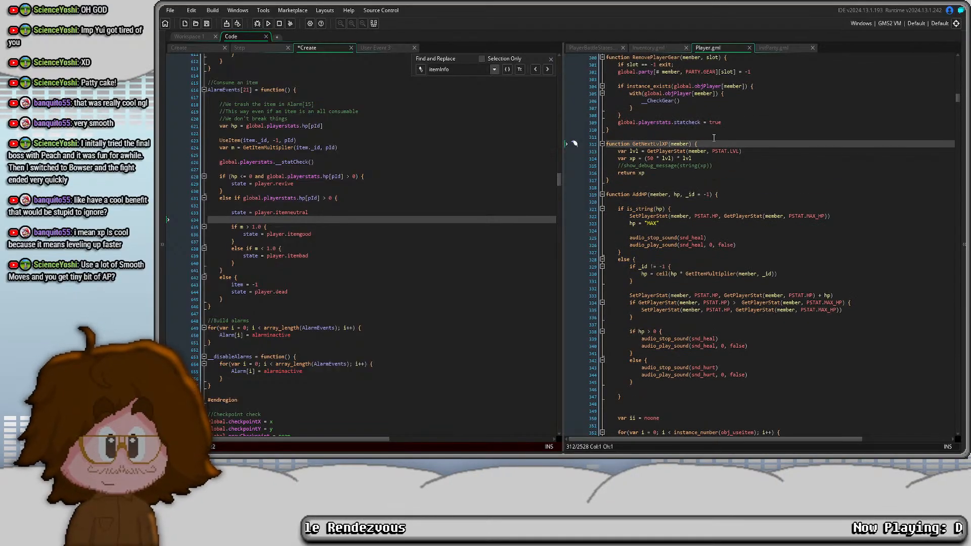
click(660, 158)
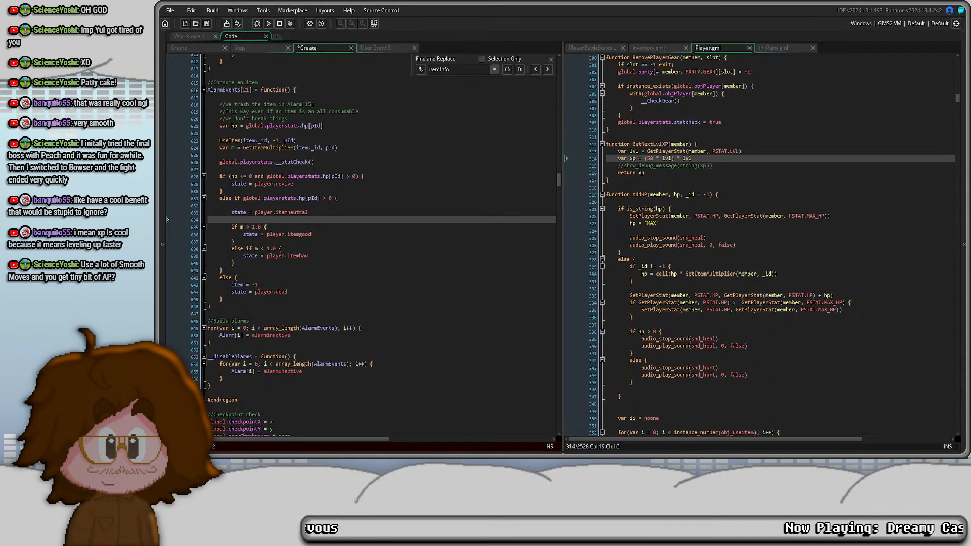
click(644, 144)
- Find the ItemMasterList script with the asset search and open it beside the Player script
click(362, 154)
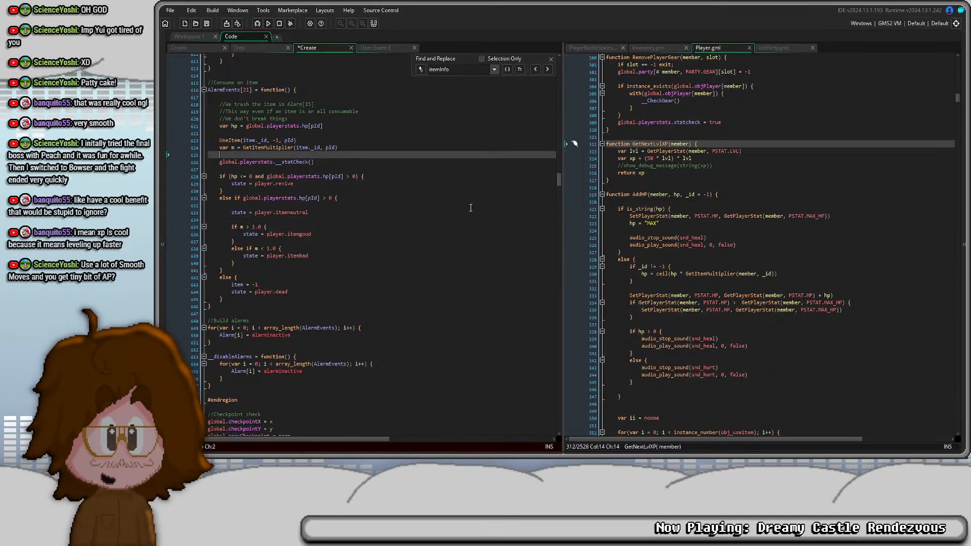
key(ctrl+t)
text(ini)
key(BackSpace)
key(BackSpace)
key(BackSpace)
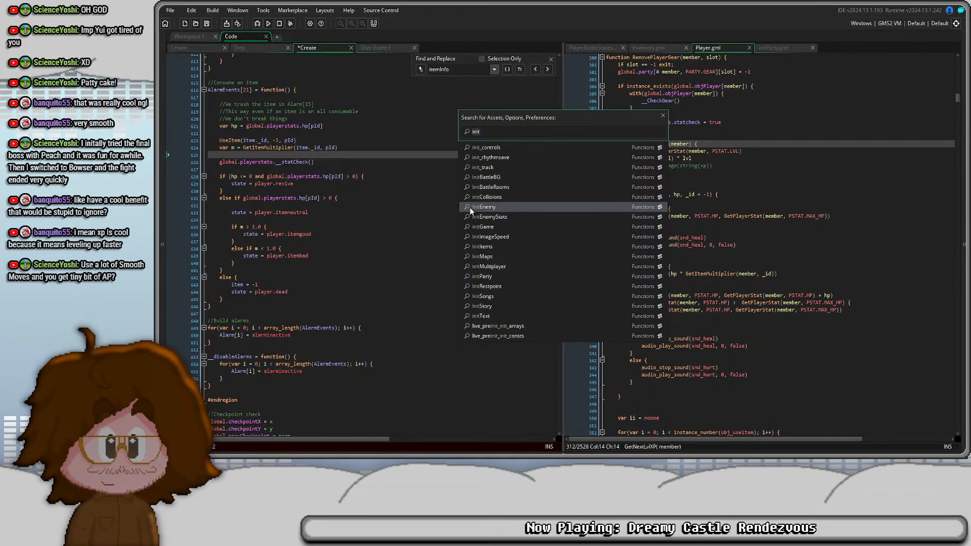
text(ItemM)
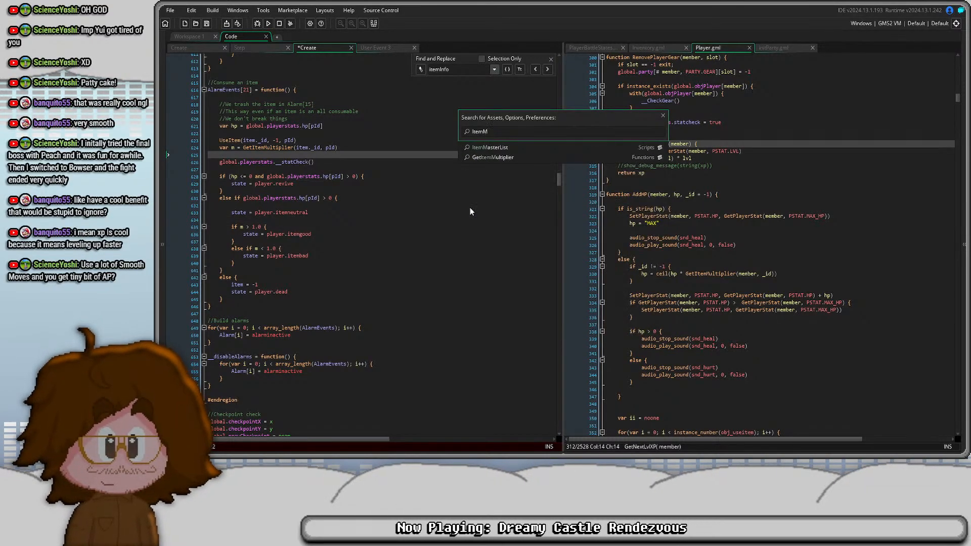
key(Return)
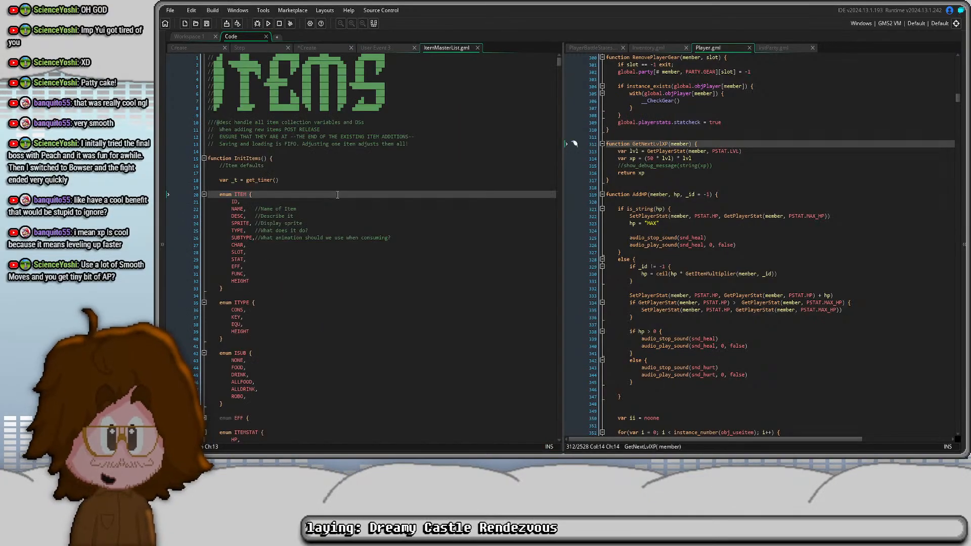
- Look through the item definitions in ItemMasterList from the consumables down to the ITEM_ID.E_PANCHO equipment entry
scroll(366, 229, down, 20)
scroll(366, 229, down, 20)
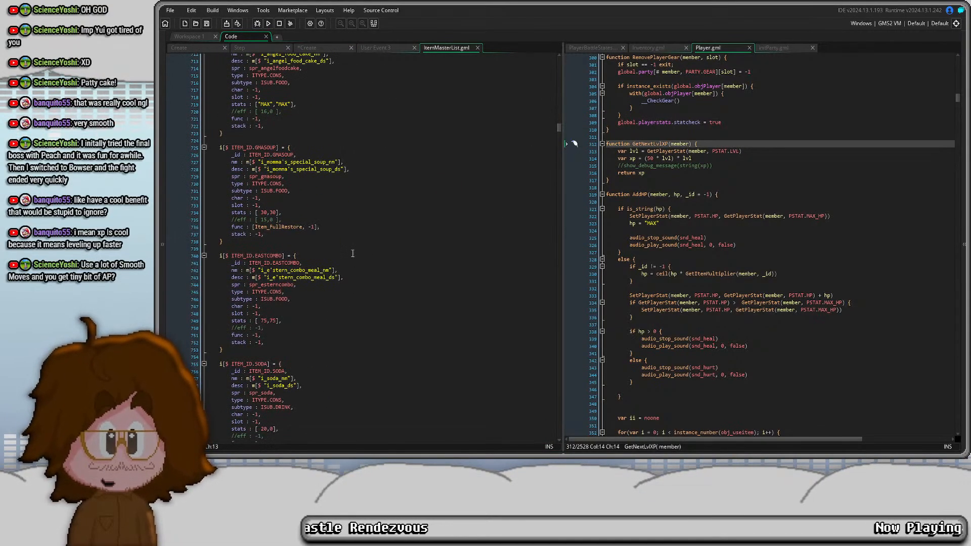
scroll(352, 253, down, 18)
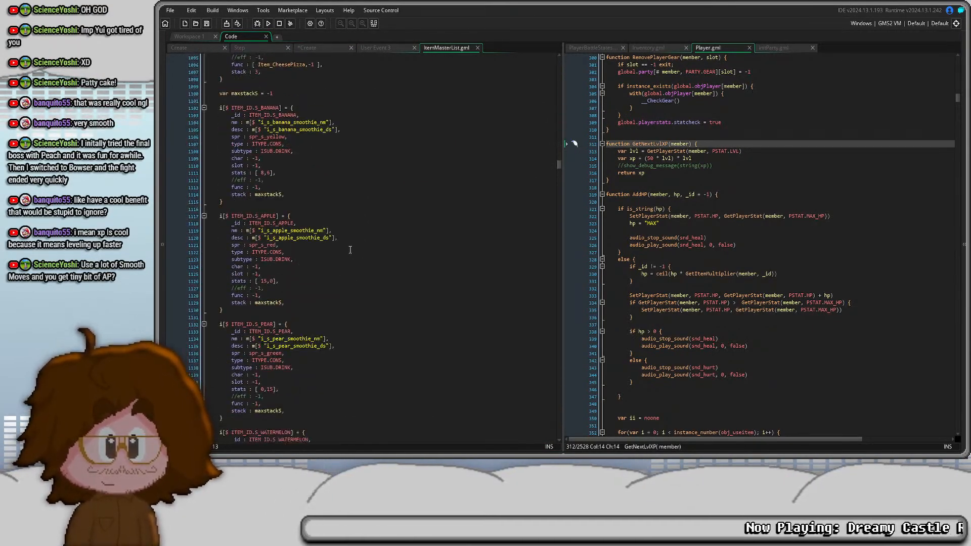
scroll(349, 239, down, 18)
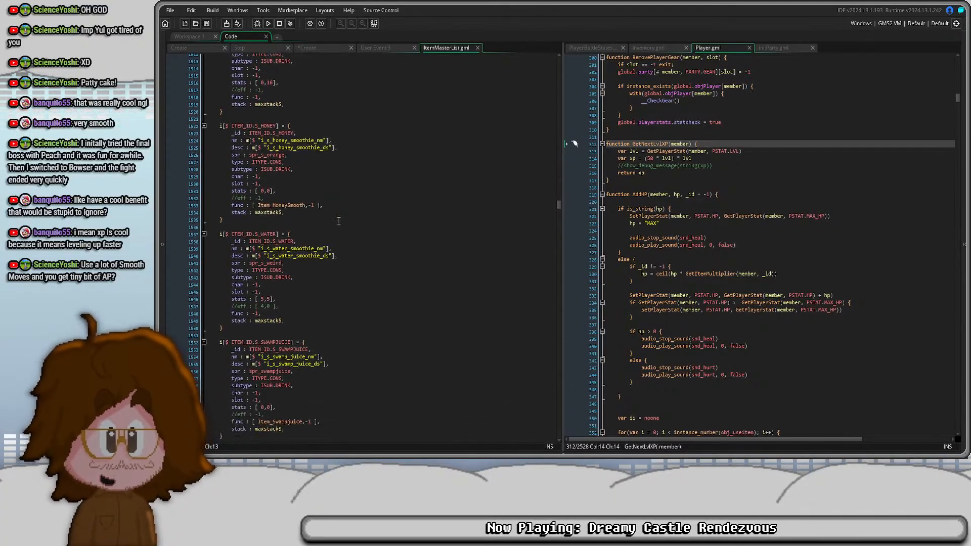
scroll(338, 221, down, 20)
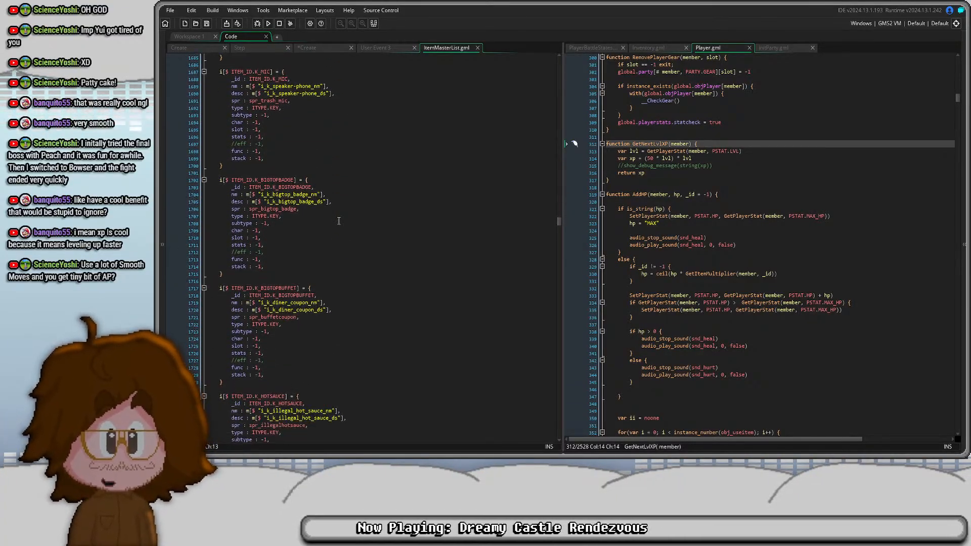
scroll(338, 221, down, 20)
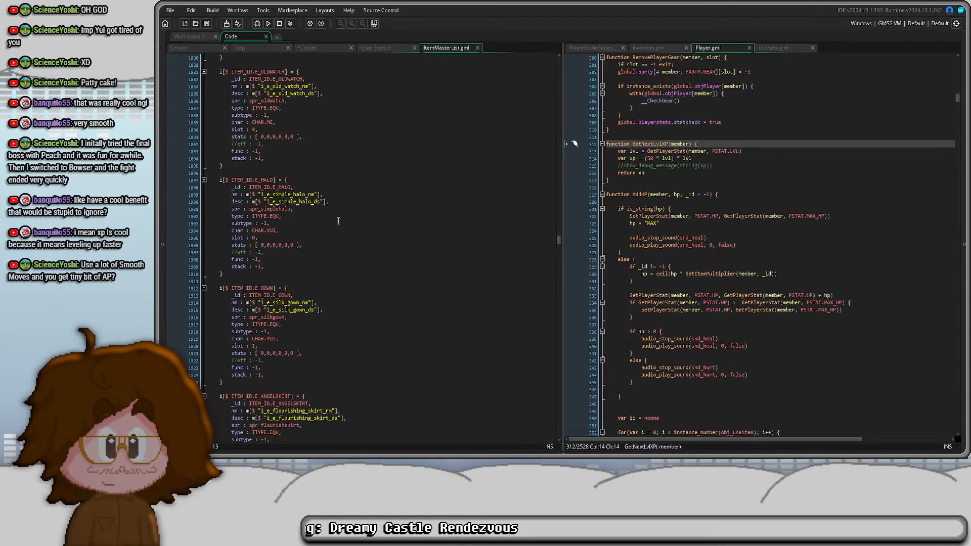
scroll(338, 221, down, 20)
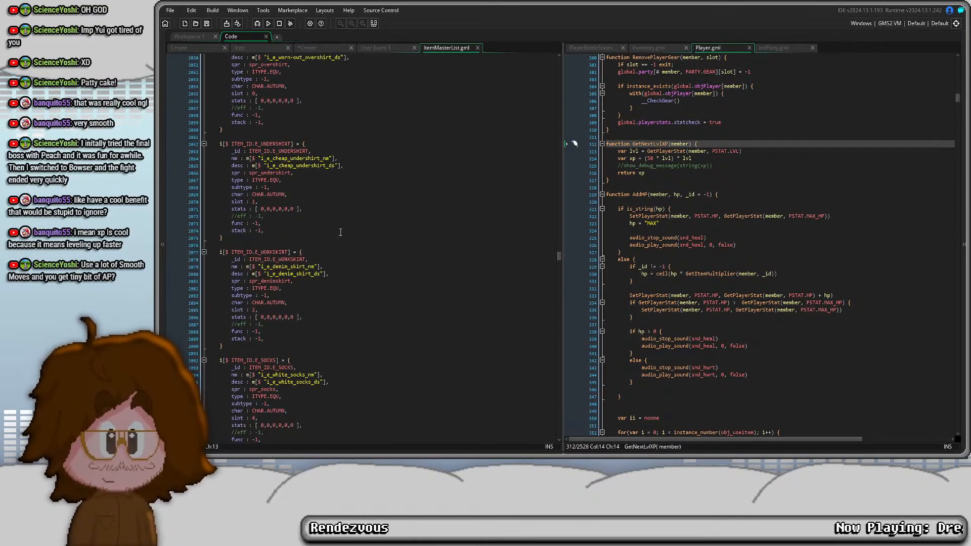
scroll(341, 224, down, 20)
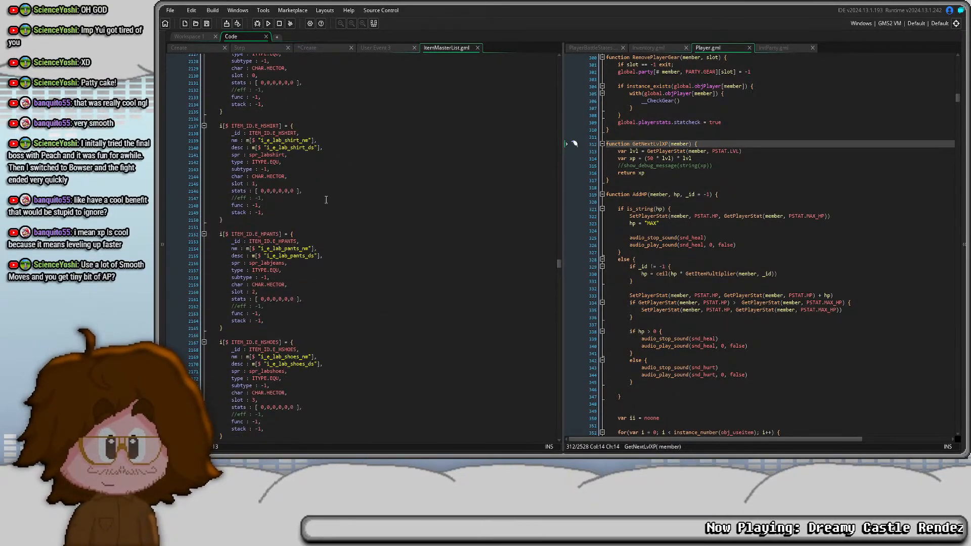
scroll(326, 199, down, 12)
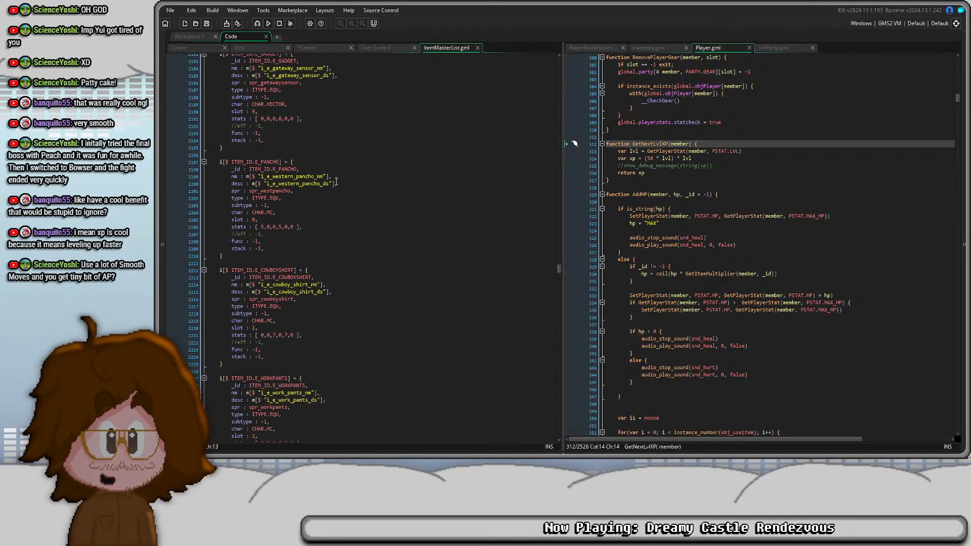
- Examine the individual values of the stats array in the ITEM_ID.E_PANCHO definition
click(262, 227)
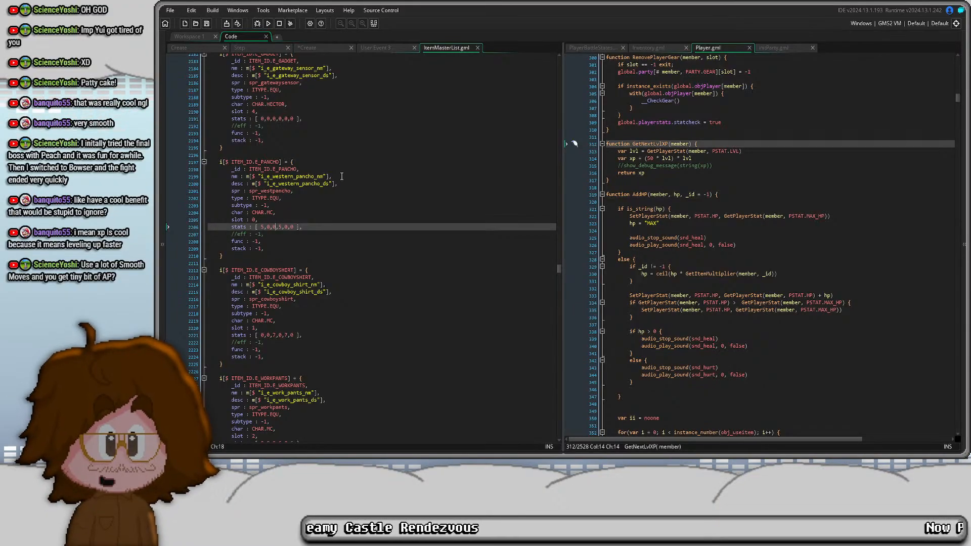
key(Right)
key(Right)
key(Right)
key(Right)
key(Right)
key(Right)
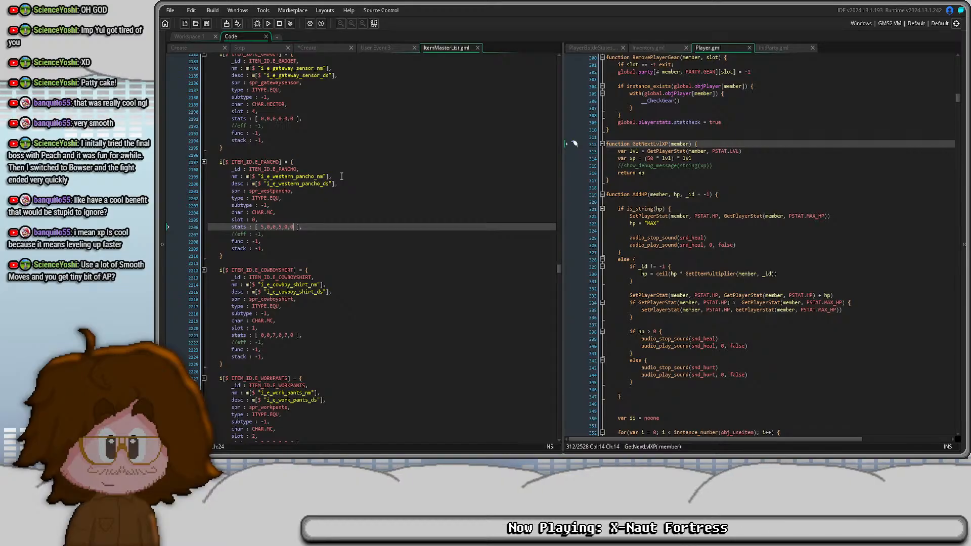
click(341, 176)
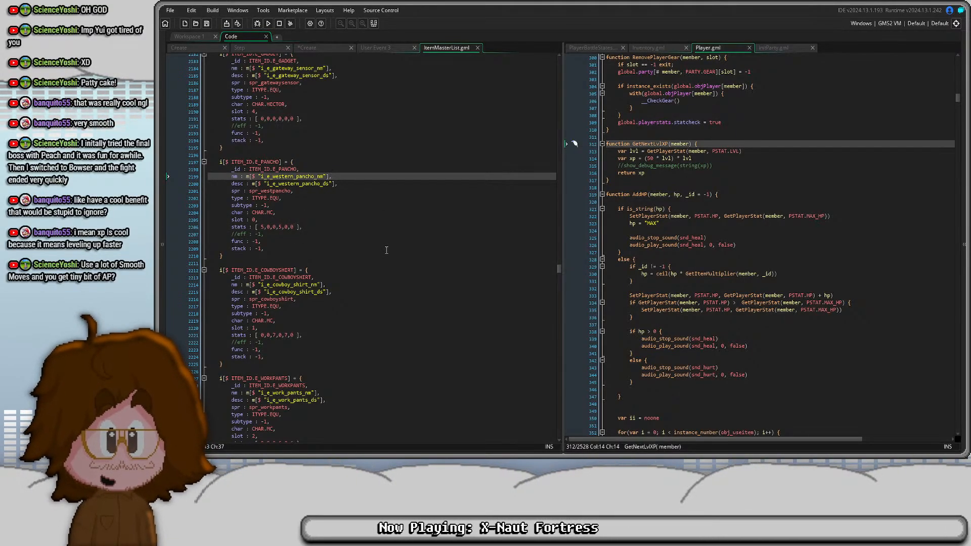
- Build and run the game, and add Kaguya, Autumn and Hector to the party in the debug battle setup
key(F5)
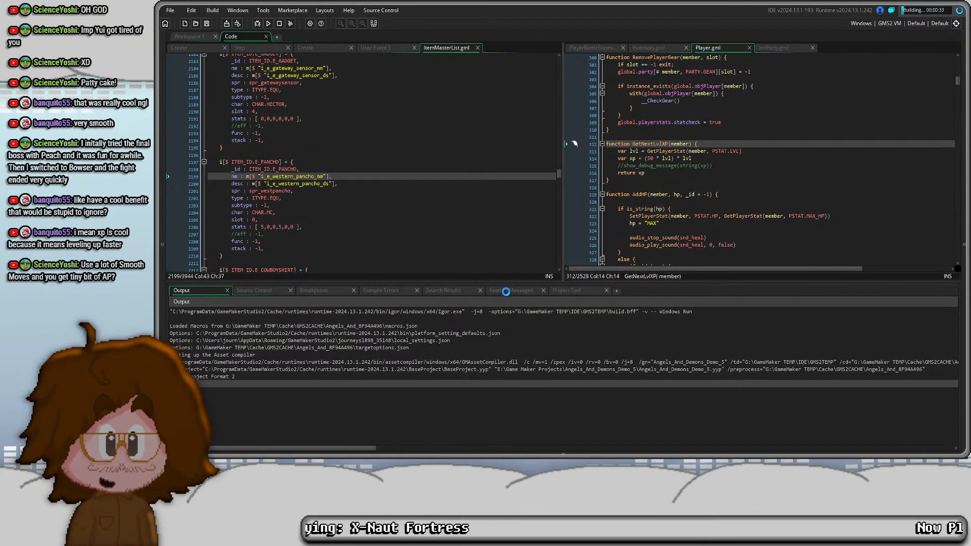
click(563, 454)
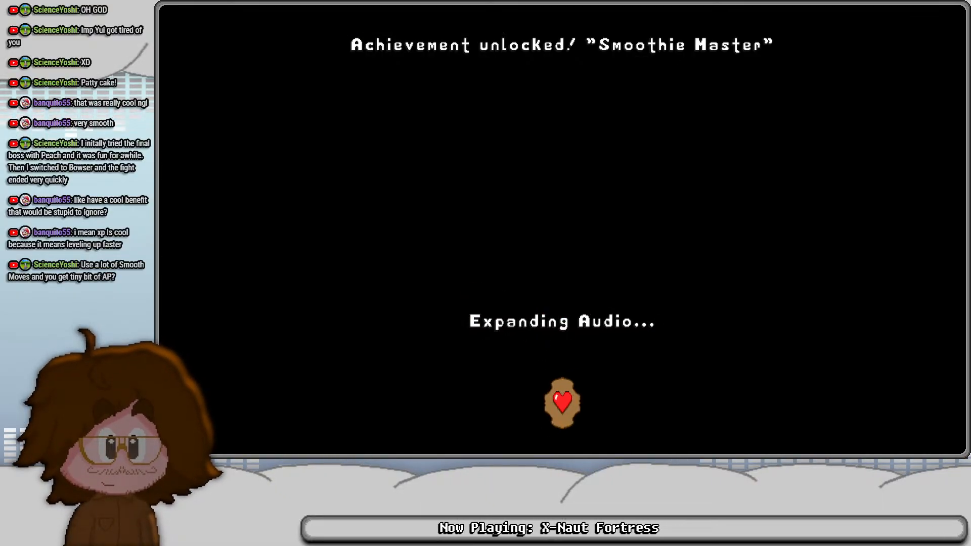
key(F2)
key(3)
key(4)
key(5)
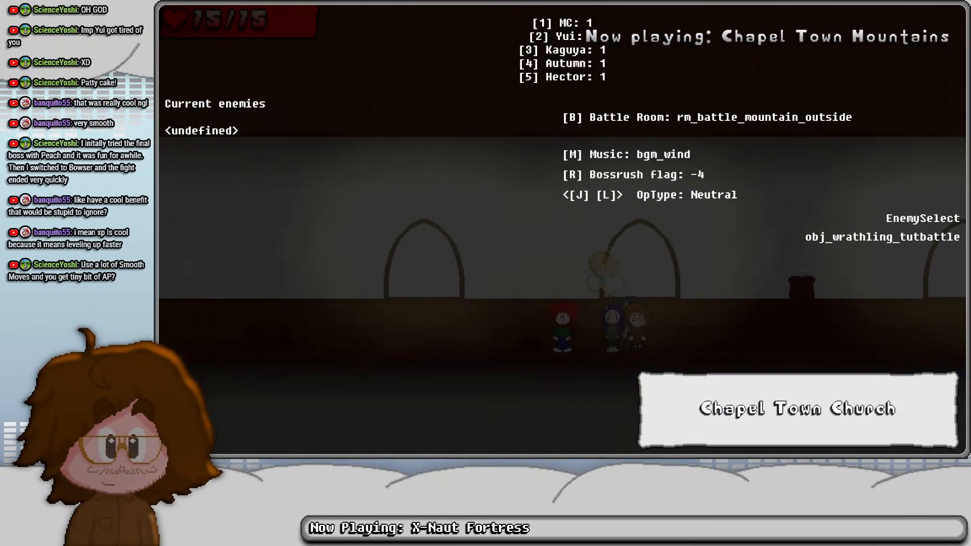
- Leave the debug battle setup and raise the party's level heavily with the debug level-up cheat
key(F2)
key(Left)
key(Right)
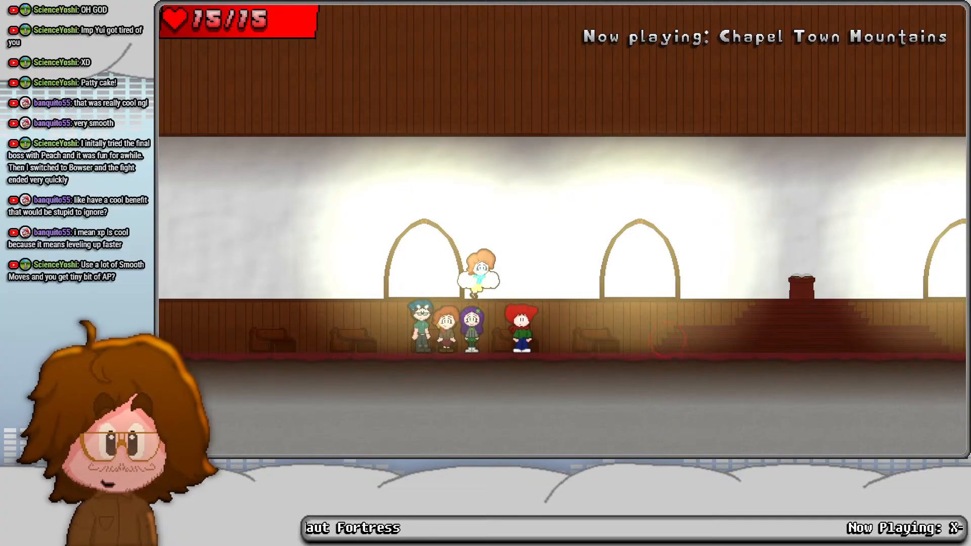
key(Return)
key(F1)
key(t)
key(F1)
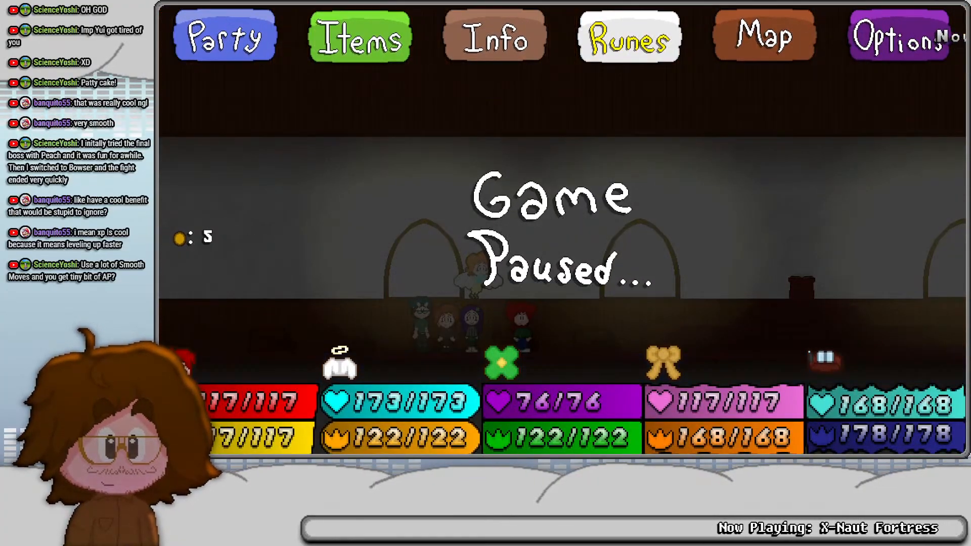
- Open the main character's equipment list from the paused game
key(Return)
key(Return)
key(Right)
key(z)
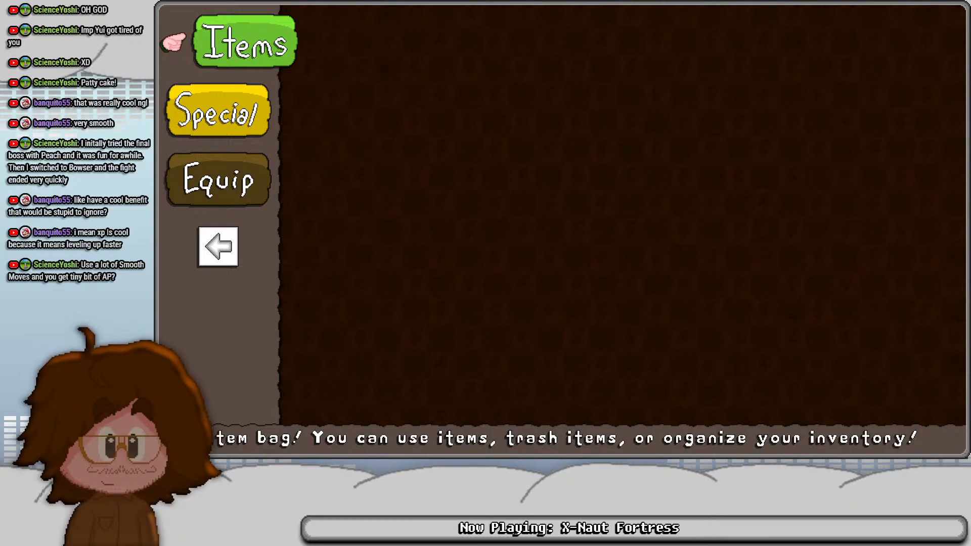
key(Down)
key(Down)
key(z)
key(z)
- Compare the stat bonuses of the Western Pancho, Cowboy Shirt and Work Pants with the main character's stats, and leave the equipment list
key(Down)
key(Down)
key(Down)
key(Down)
key(Down)
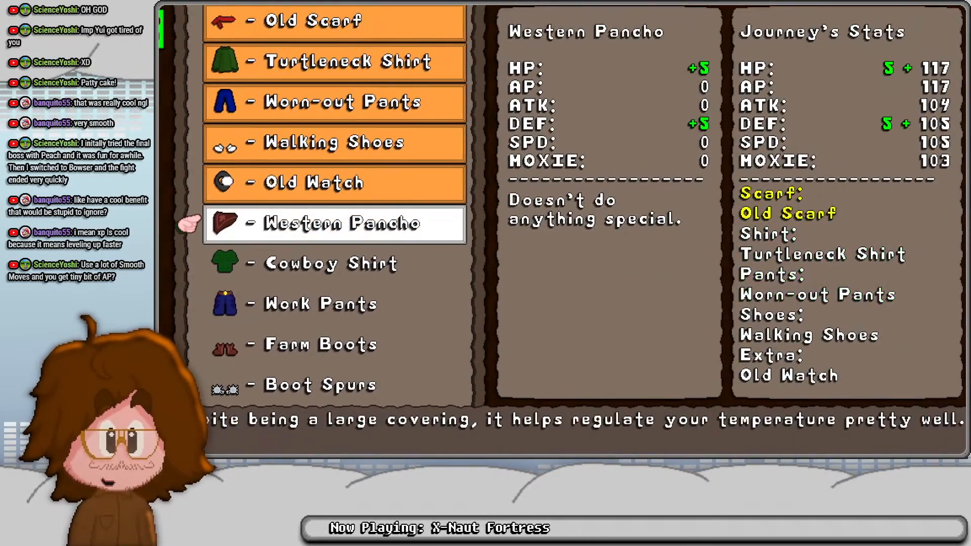
key(Down)
key(Down)
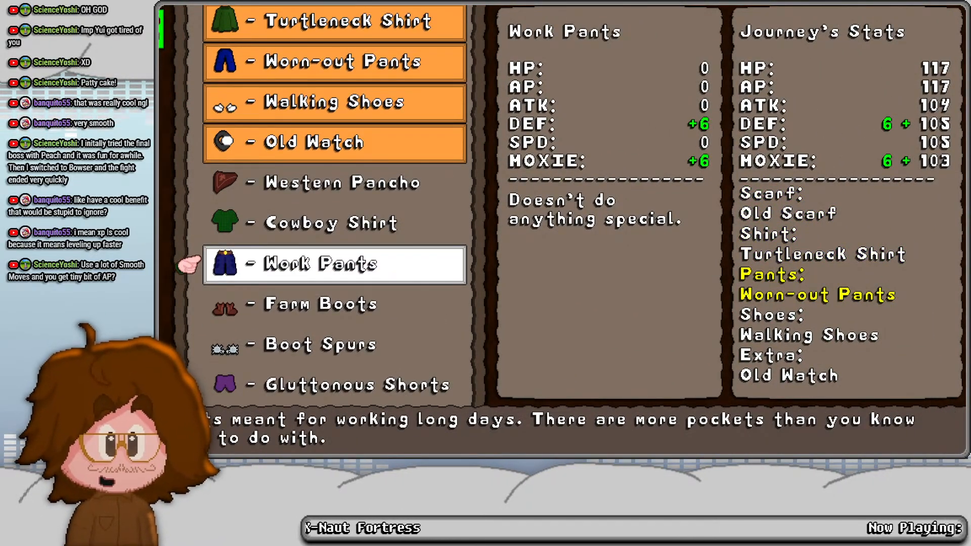
key(x)
key(x)
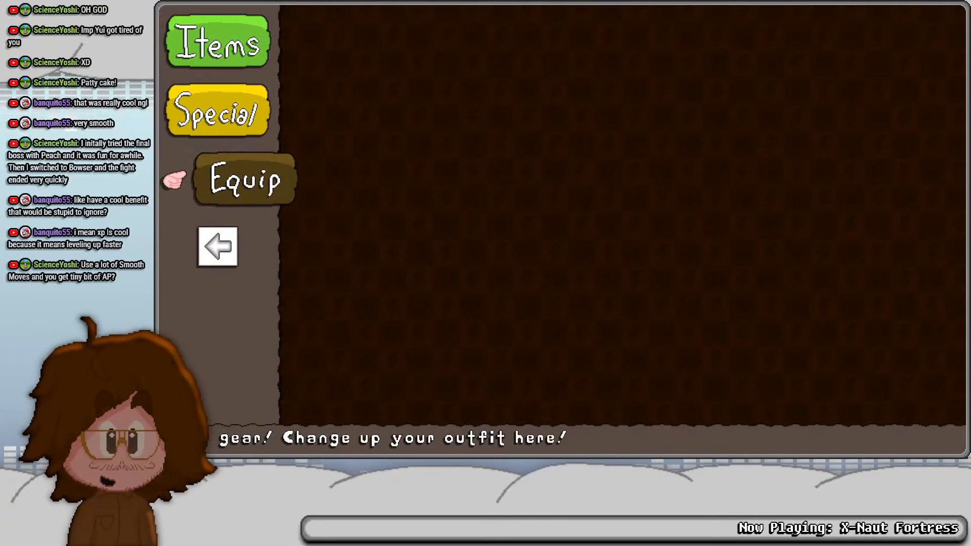
- Restart the game in debug mode and load back into the church room
key(F1)
key(F2)
key(F1)
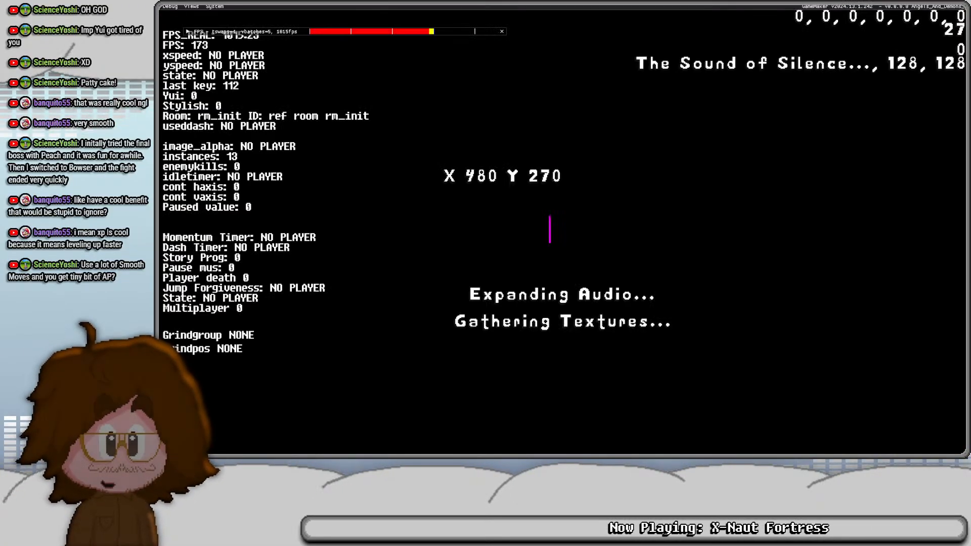
key(F9)
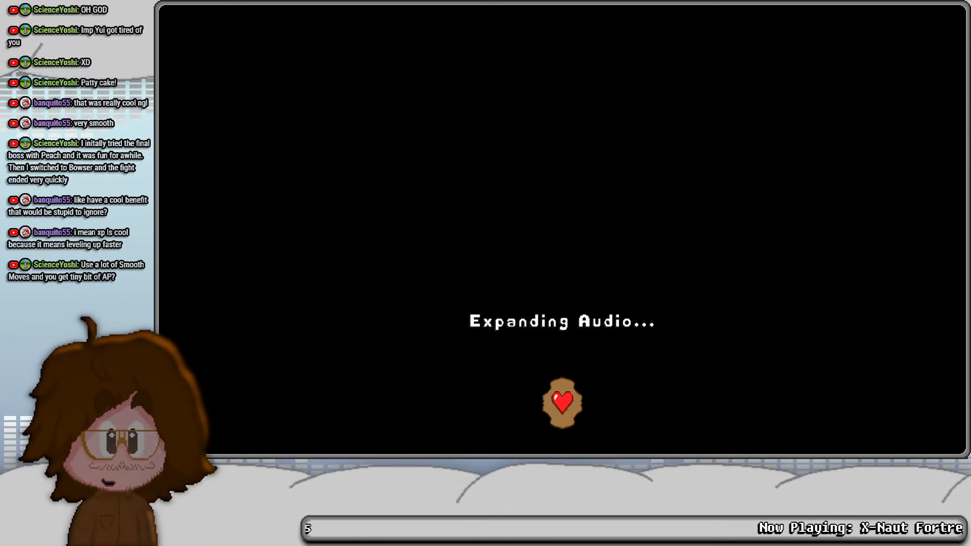
- Add Kaguya, Autumn and Hector to the party again and raise the party by only a few levels with the debug cheat
key(F1)
key(b)
key(3)
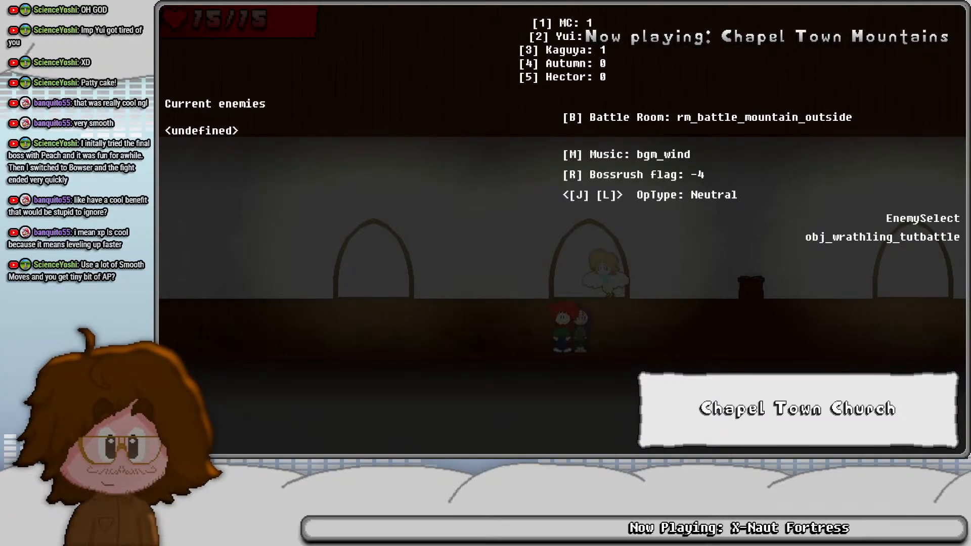
key(t)
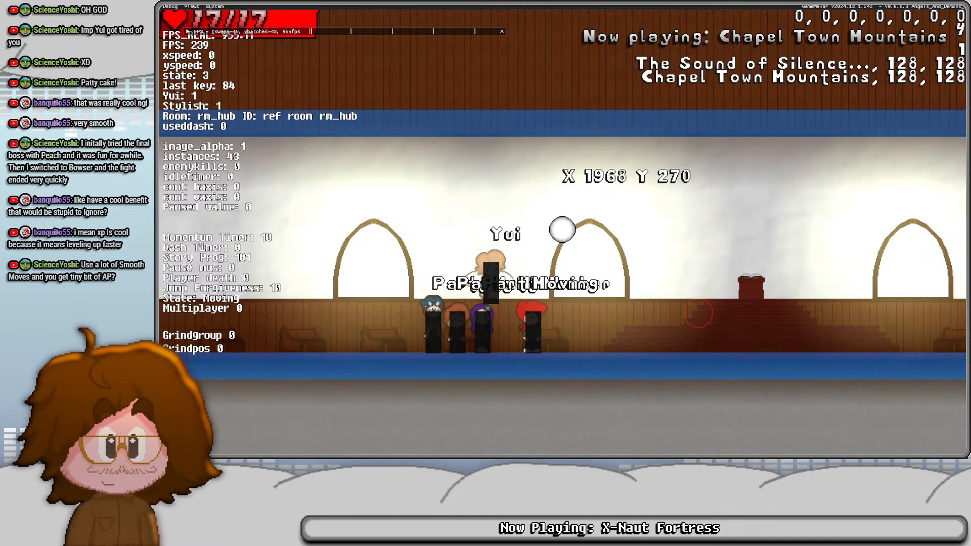
key(F1)
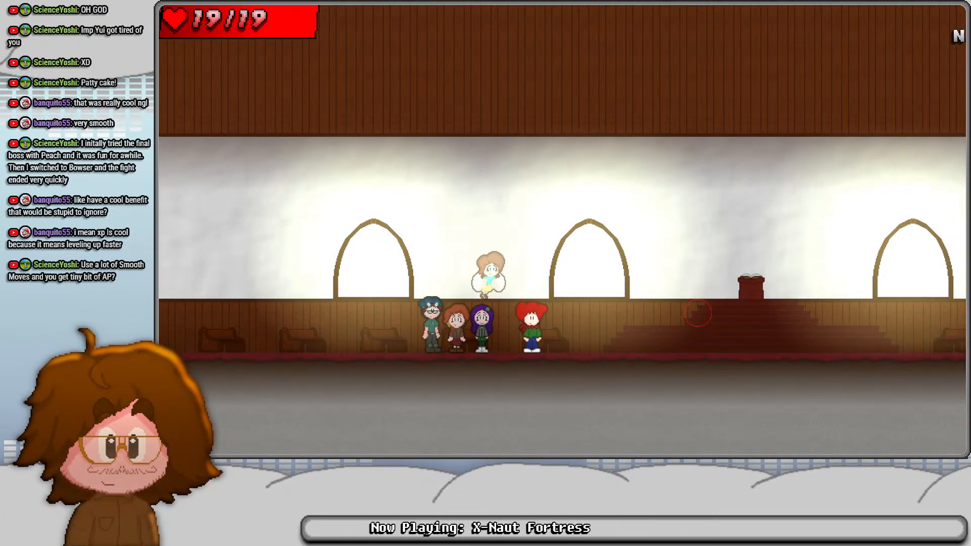
- Pause the game and open the main character's equipment list
key(Escape)
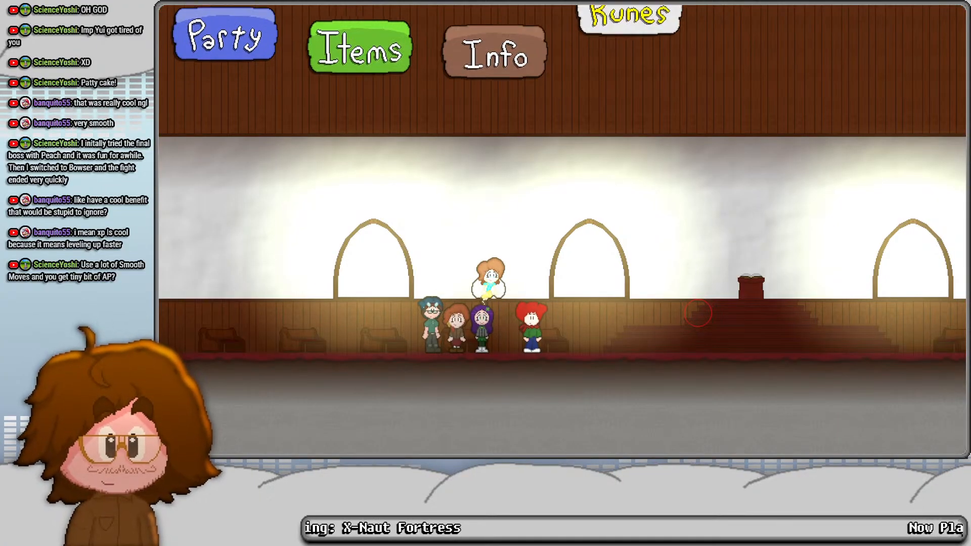
key(Right)
key(z)
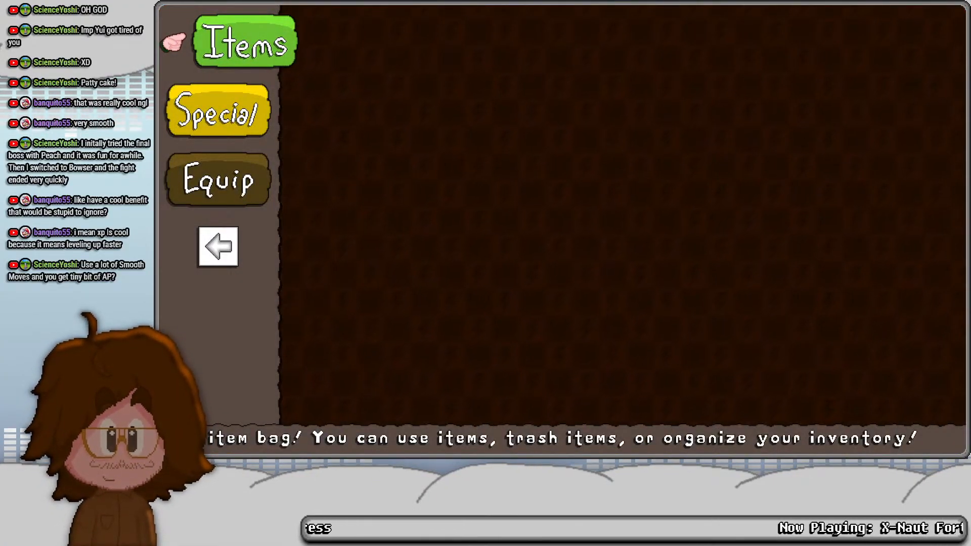
key(Down)
- Equip the Western Pancho and the Cowboy Shirt on the main character
key(Down)
key(z)
key(z)
key(Down)
key(Down)
key(Down)
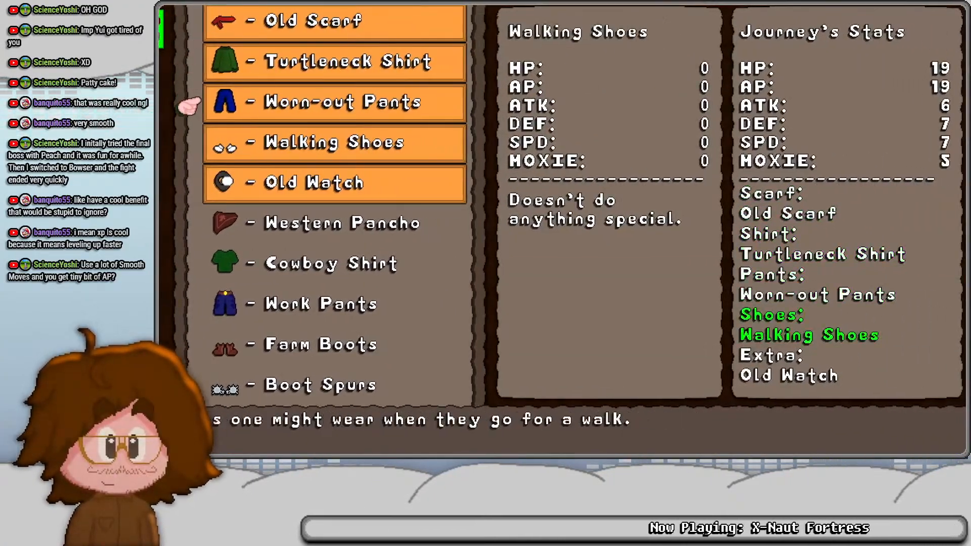
key(Down)
key(Down)
key(z)
- Equip the Work Pants, Farm Boots and Boot Spurs on the main character
key(z)
key(Down)
key(z)
key(z)
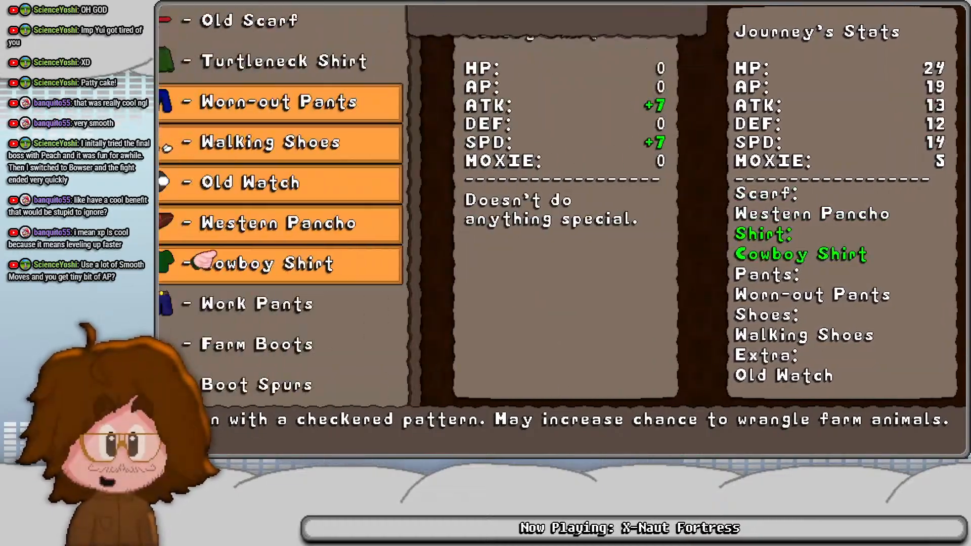
key(Down)
key(z)
key(z)
key(Down)
key(z)
key(z)
key(Down)
key(z)
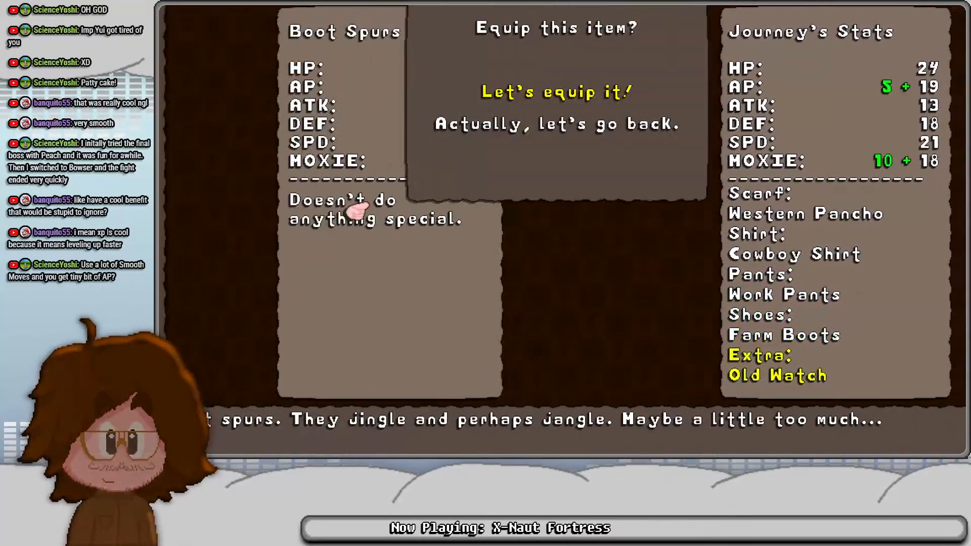
key(z)
- Check the bonuses of the equipped Western Pancho and Cowboy Shirt against the main character's total stats
key(Up)
key(Up)
key(Up)
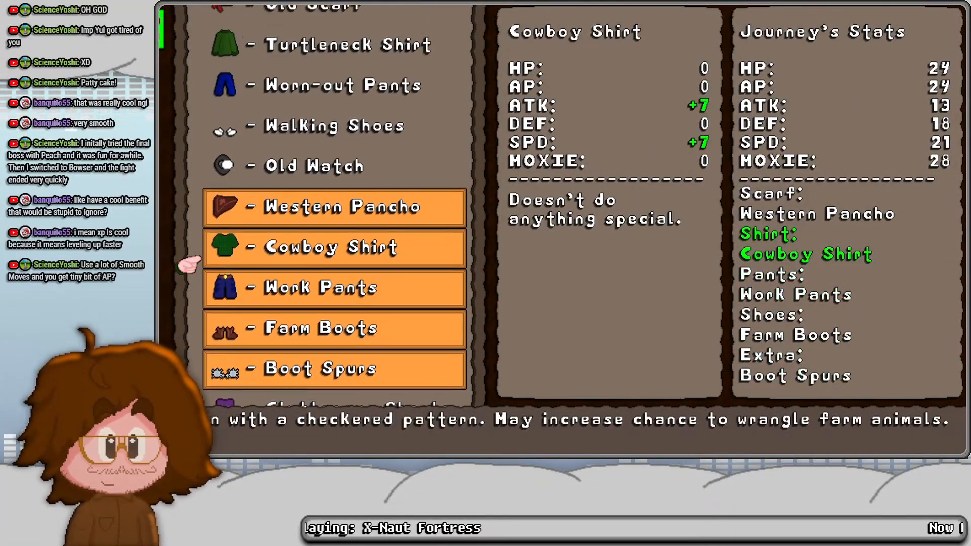
key(Up)
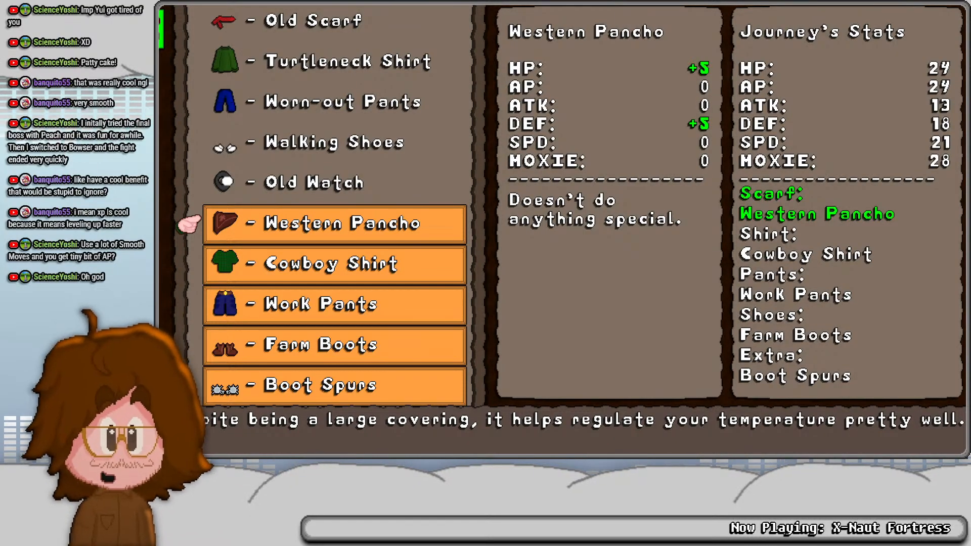
key(Down)
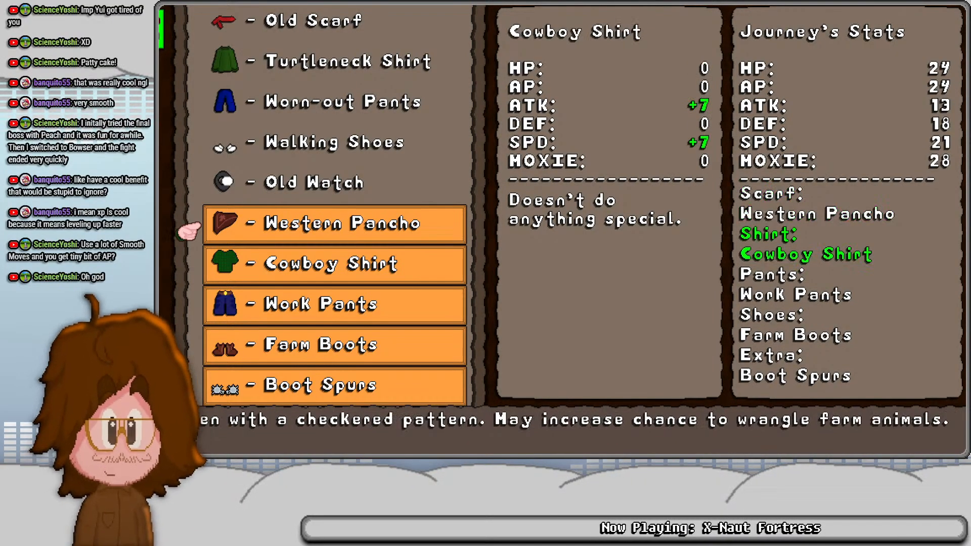
- Compare the unequipped gear from the Gluttonous Shorts to the Cowskull Helmet with the main character's current outfit
key(Down)
key(Down)
key(Down)
key(Down)
key(Down)
key(Up)
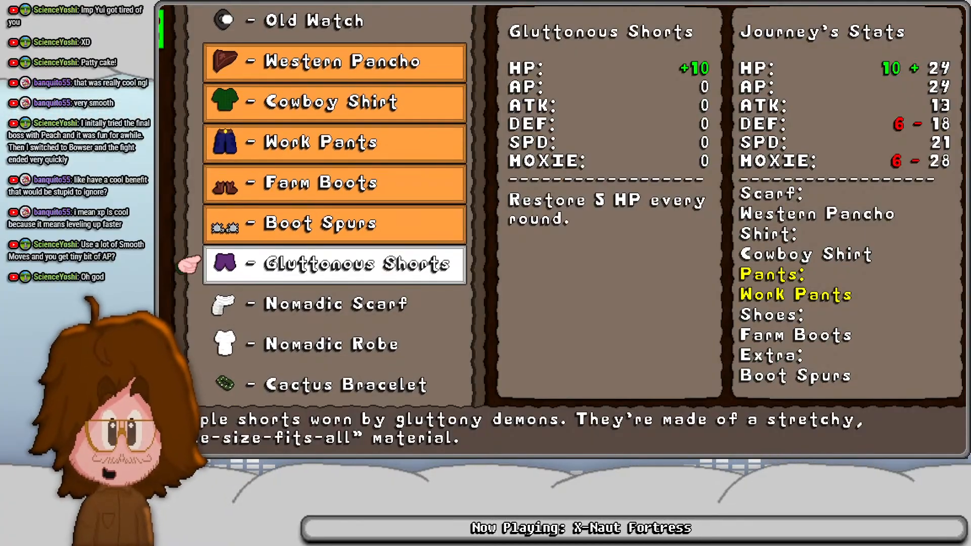
key(Down)
key(Down)
key(Down)
- Equip the Temperant Sash on the main character in place of the Western Pancho
key(Down)
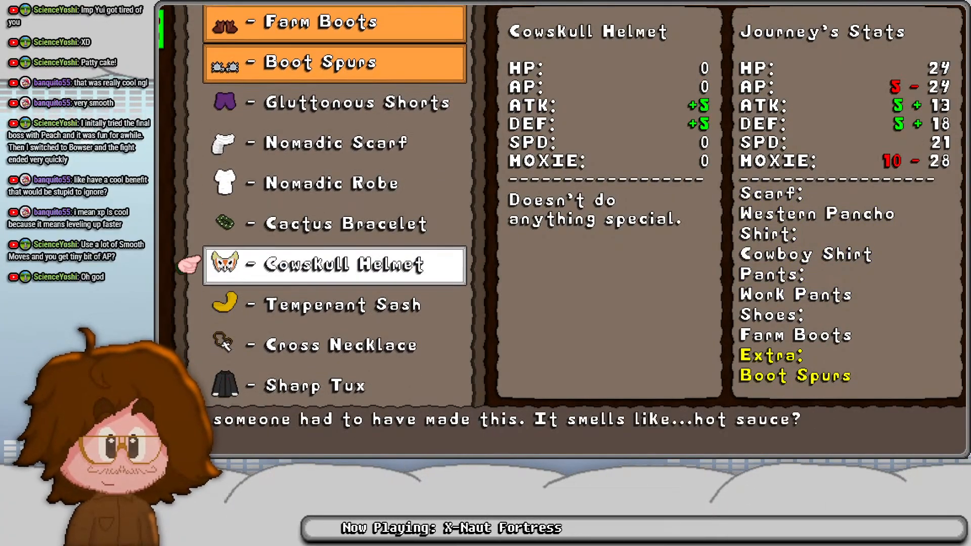
key(Up)
key(Down)
key(Down)
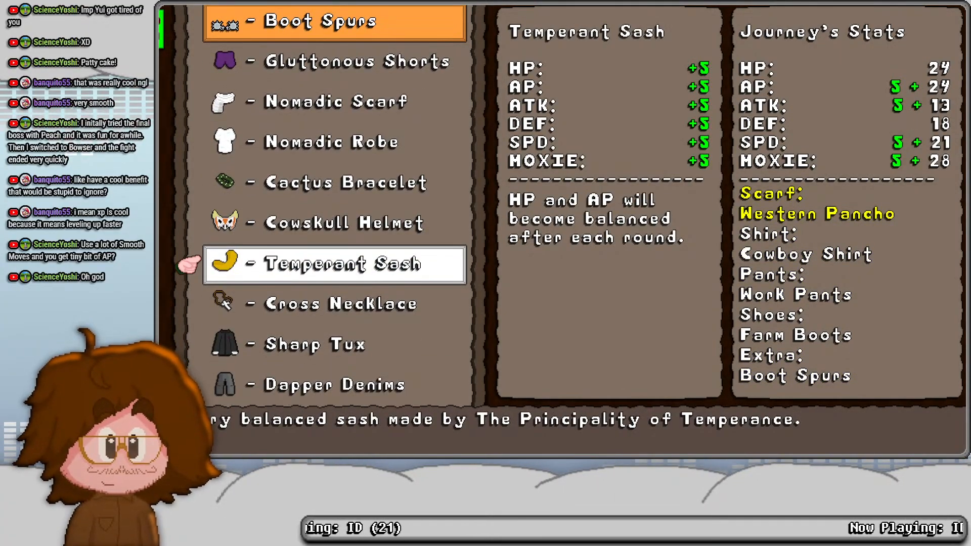
key(Return)
key(Return)
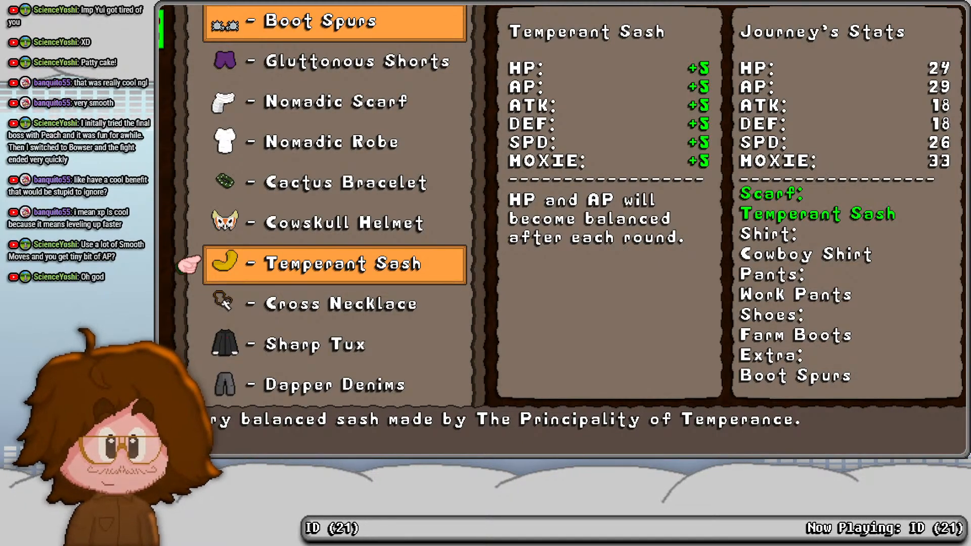
key(Up)
key(Up)
key(Up)
key(Up)
key(Up)
key(Up)
key(Up)
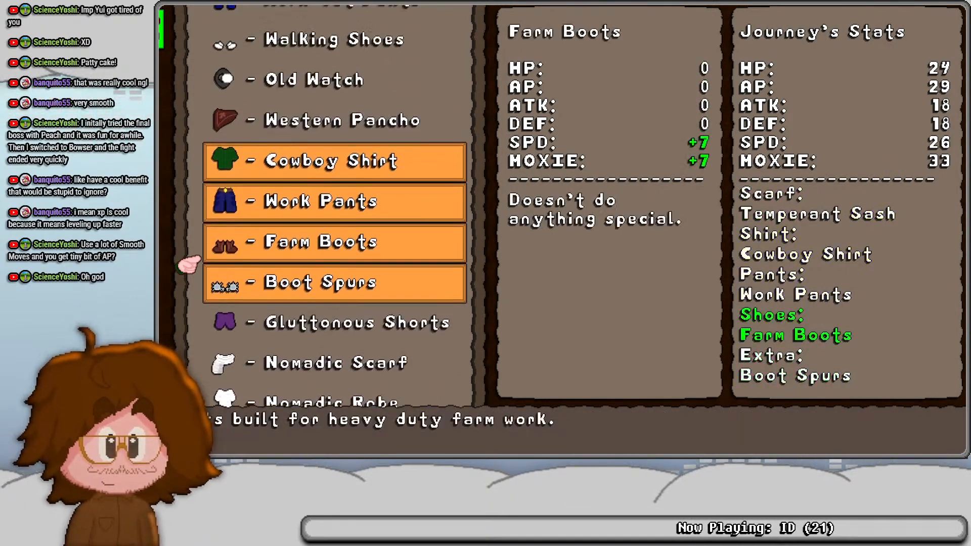
- Equip the Western Dress and the Prairie Skirt on the second party member
key(x)
key(Down)
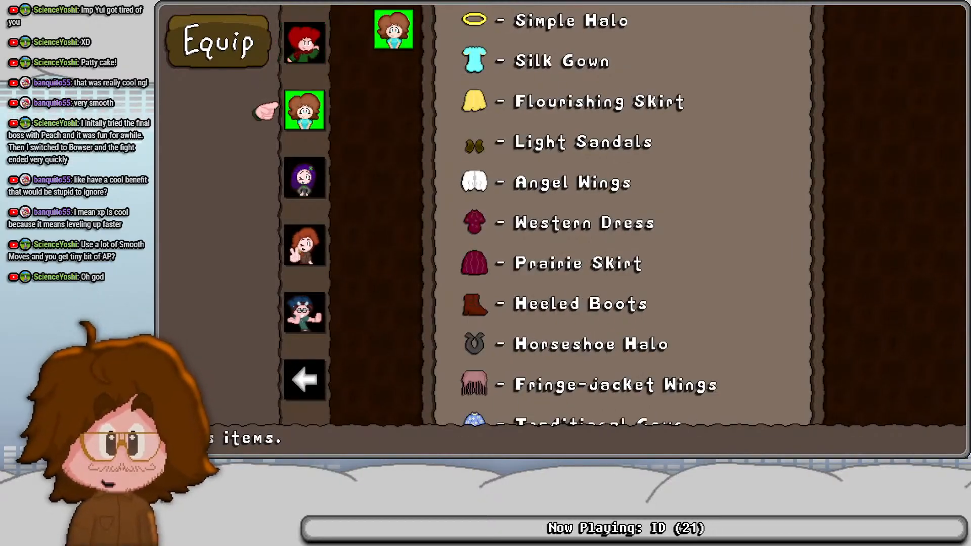
key(z)
key(Down)
key(Down)
key(Down)
key(Down)
key(Down)
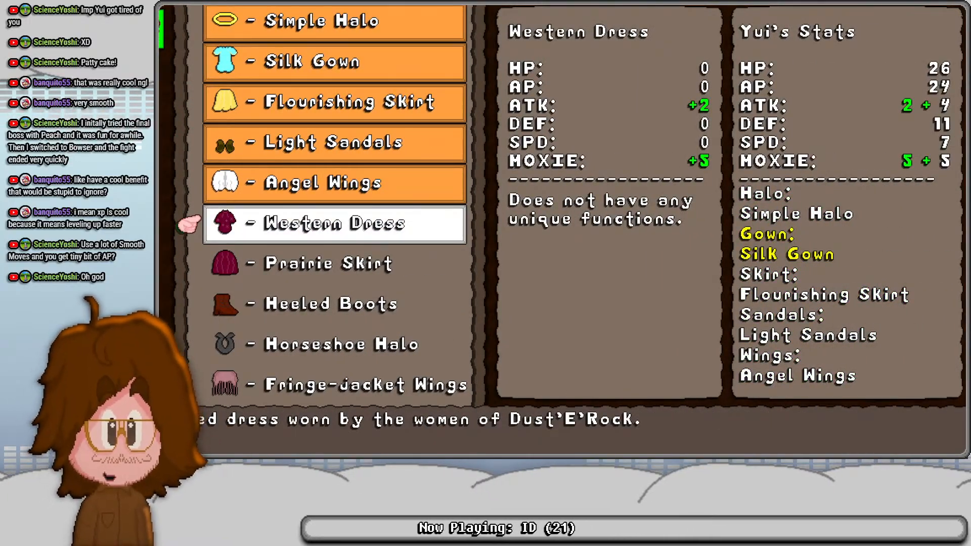
key(z)
- Equip the Heeled Boots, Horseshoe Halo and Fringe-Jacket Wings on the second party member
key(Down)
key(z)
key(Down)
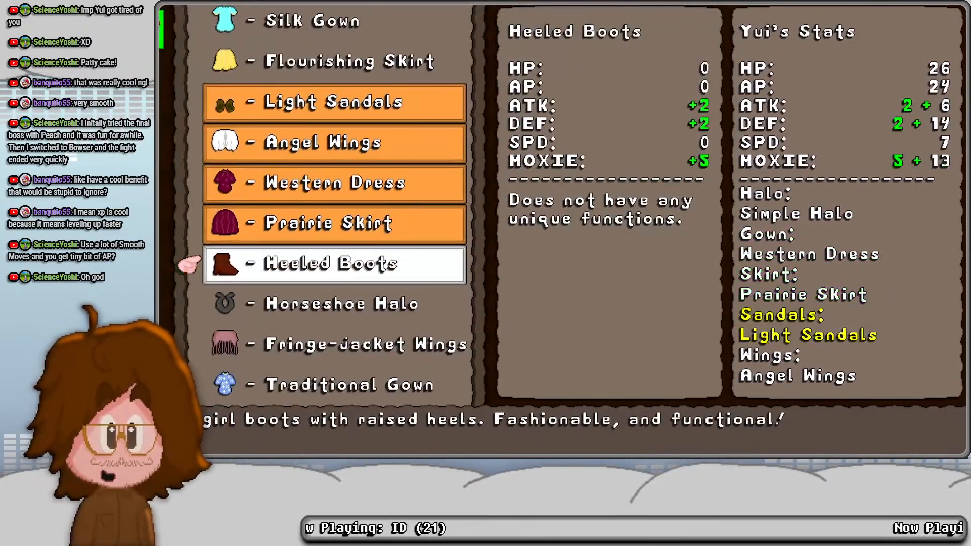
key(z)
key(Down)
key(z)
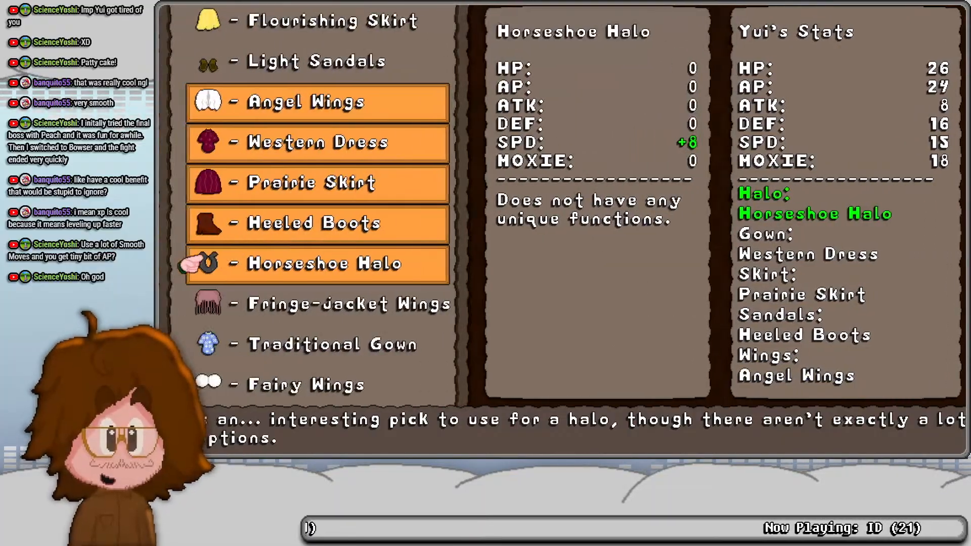
key(Down)
key(z)
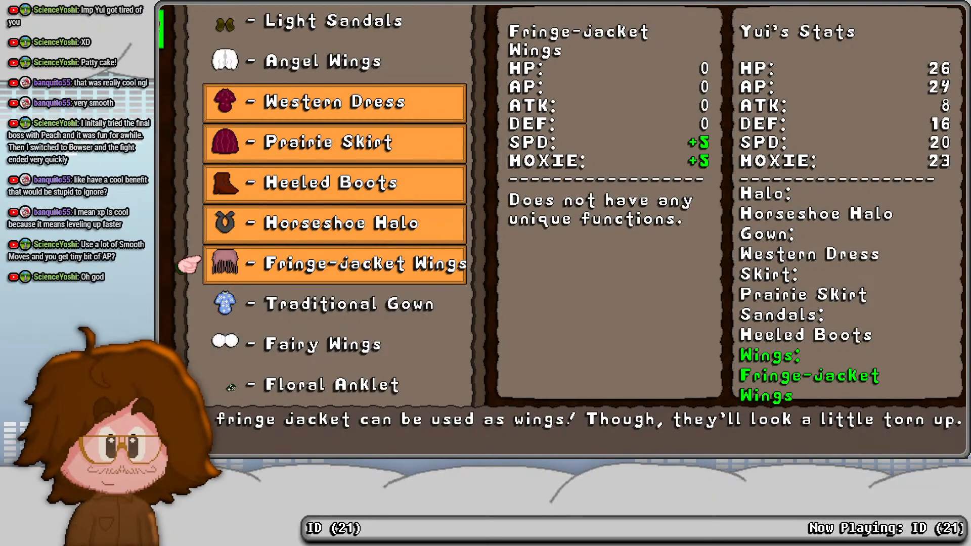
- Compare the bonuses of the second party member's equipped outfit, from Western Dress to Fringe-Jacket Wings, with her total stats
key(Up)
key(Down)
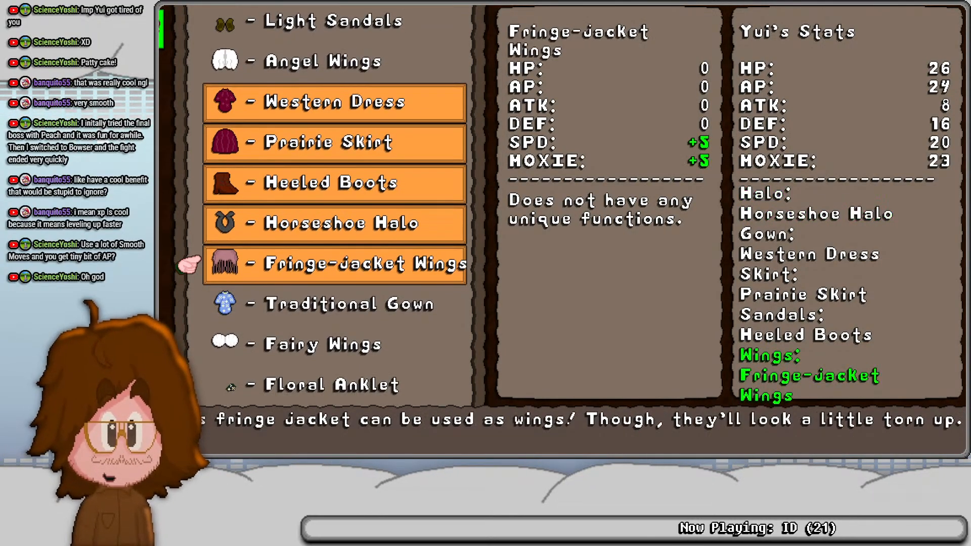
key(Up)
key(Up)
key(Up)
key(Up)
key(Down)
key(Down)
key(Down)
key(Down)
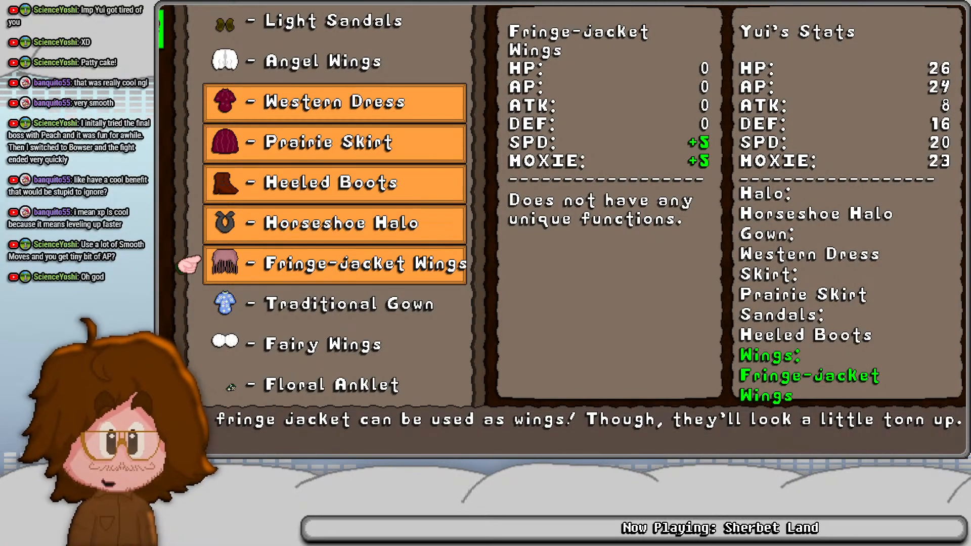
key(Up)
key(Up)
key(Up)
key(Up)
key(Up)
key(Down)
key(Down)
key(Down)
key(Down)
key(Down)
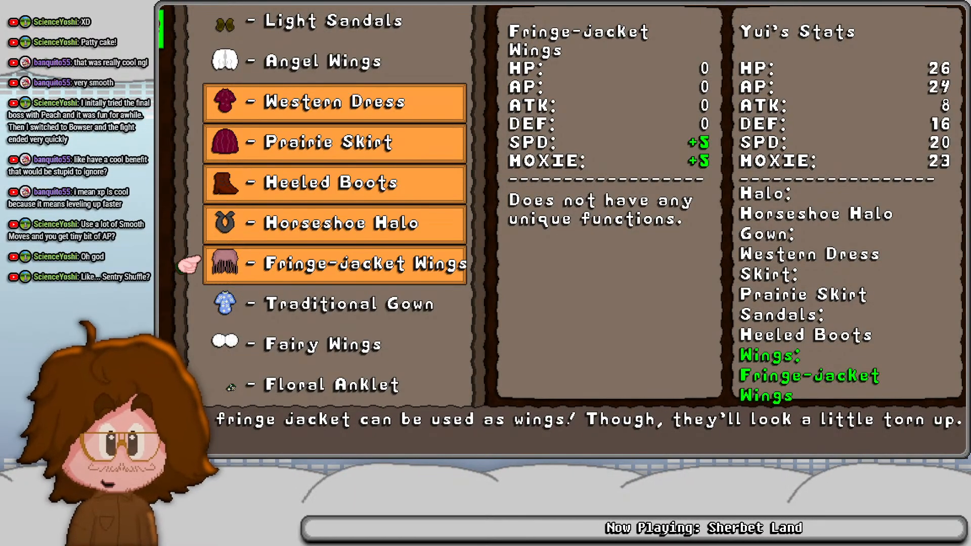
- Exit the equipment and pause menus, then move the party around the hub room
key(Escape)
key(Down)
key(Escape)
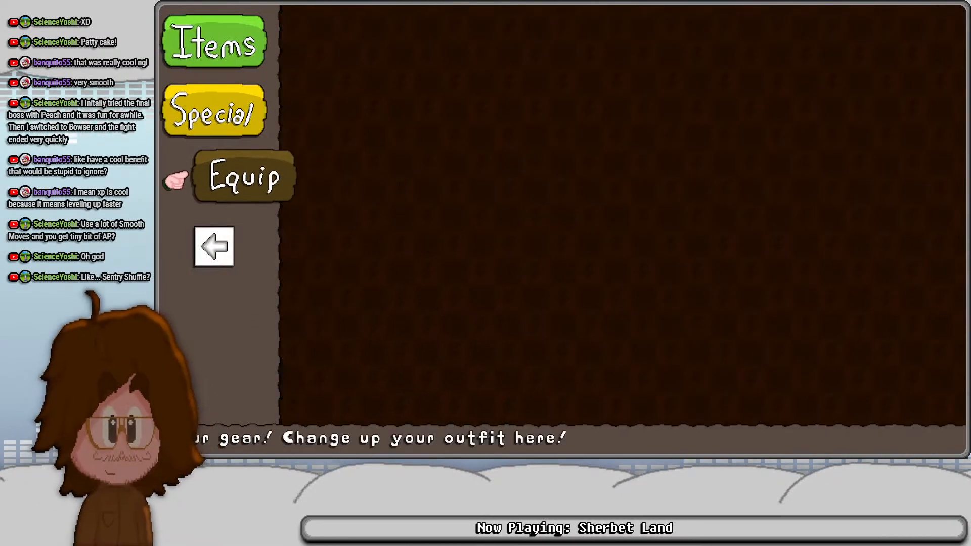
key(Escape)
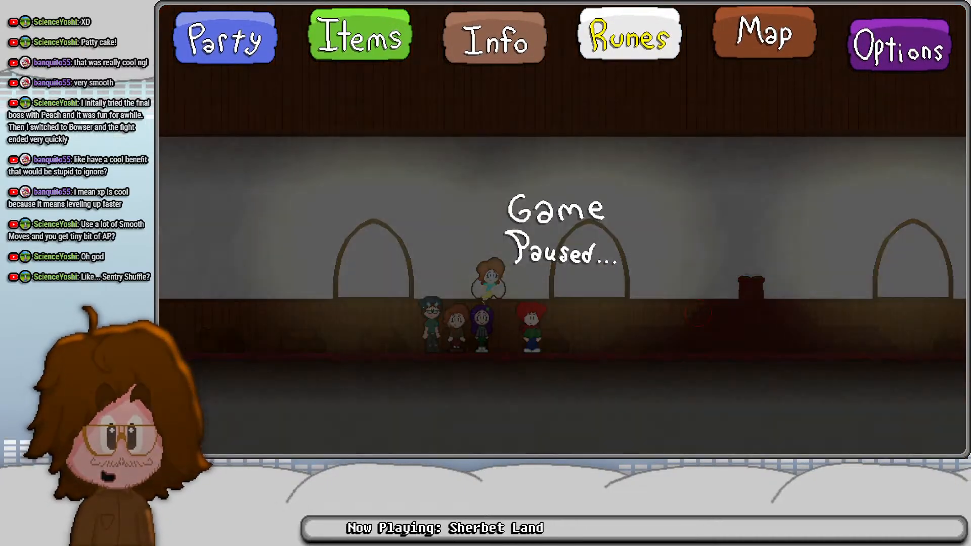
key(Escape)
key(Left)
key(space)
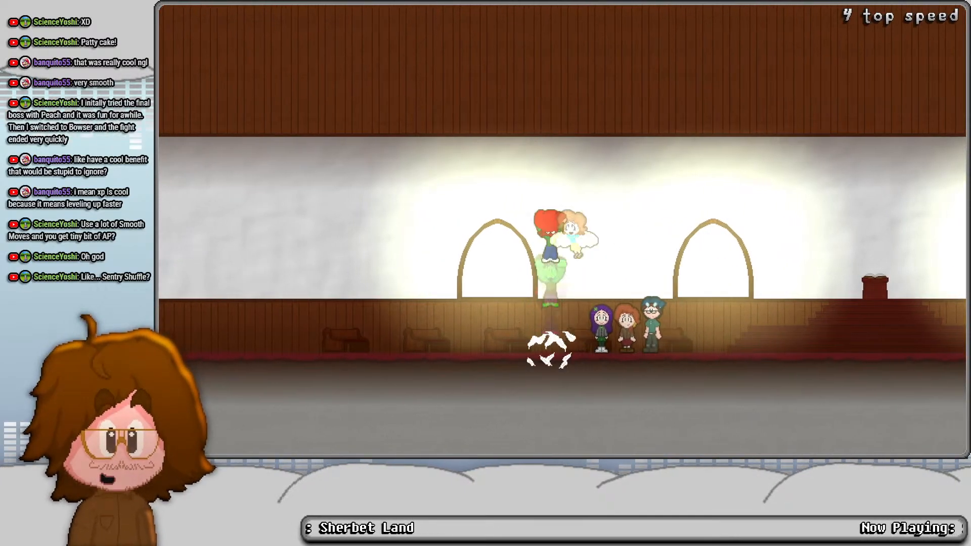
key(space)
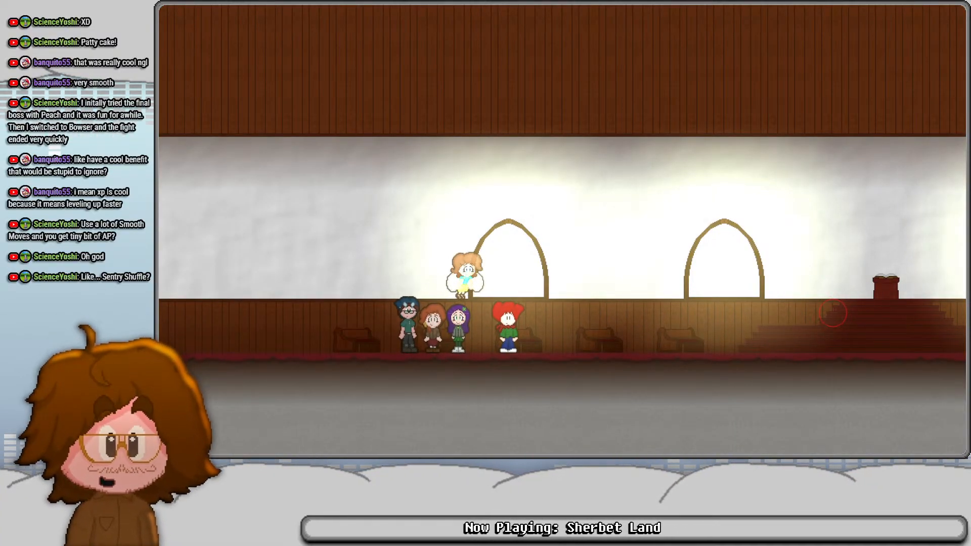
key(Left)
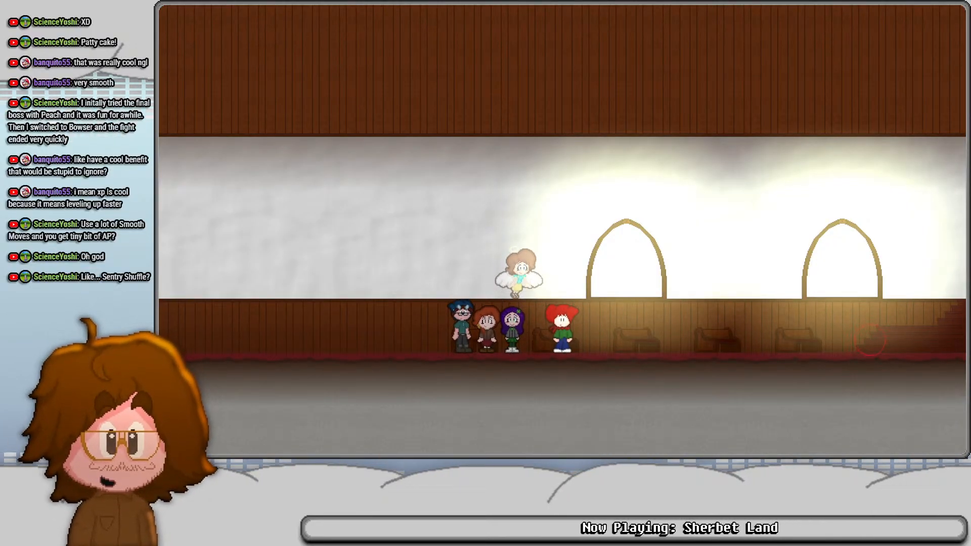
key(Left)
key(Right)
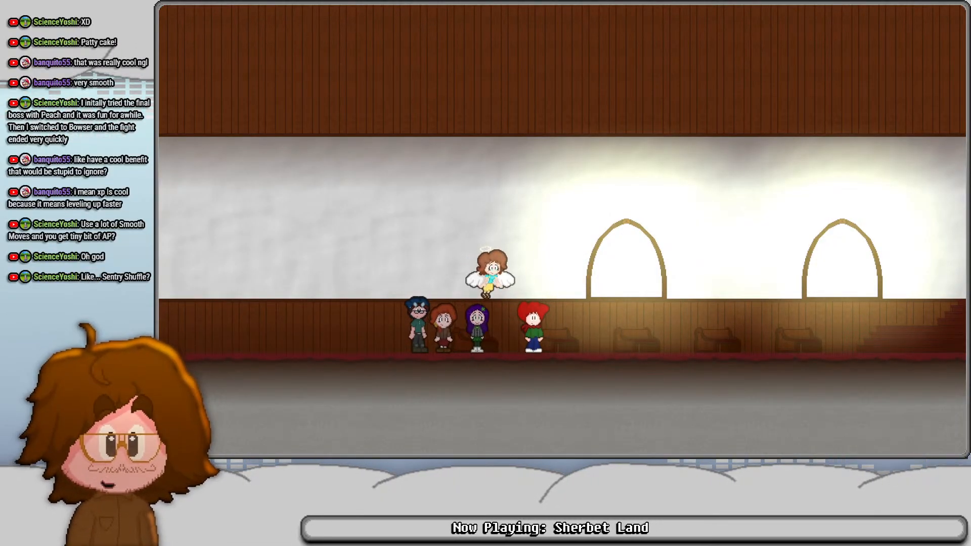
- Turn on the debug overlay, raise the party's stats with the debug controls, and hide the overlay
key(F1)
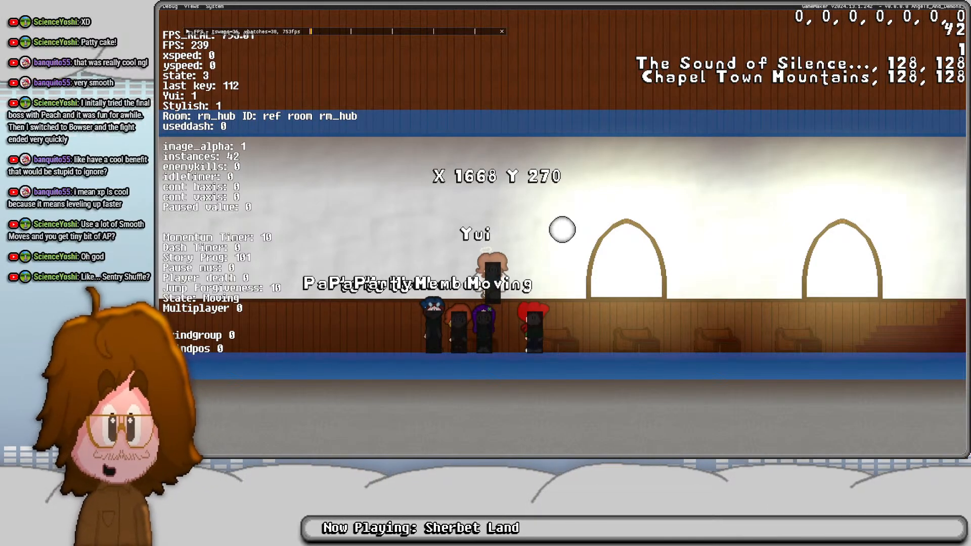
key(F11)
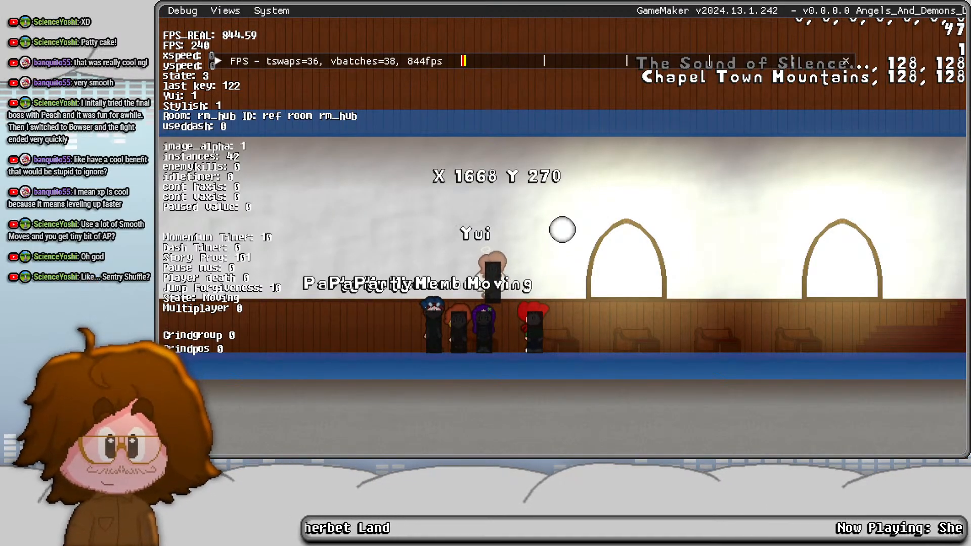
key(Right)
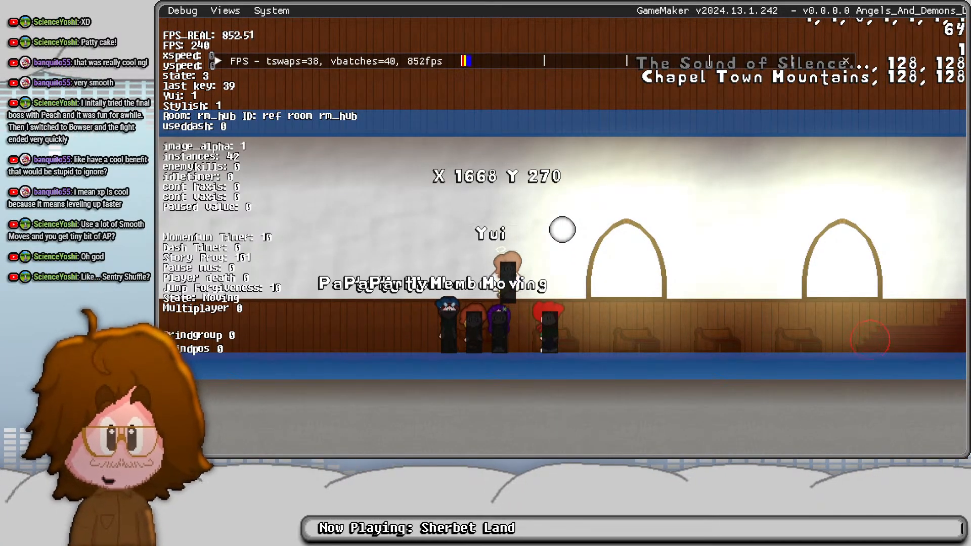
key(t)
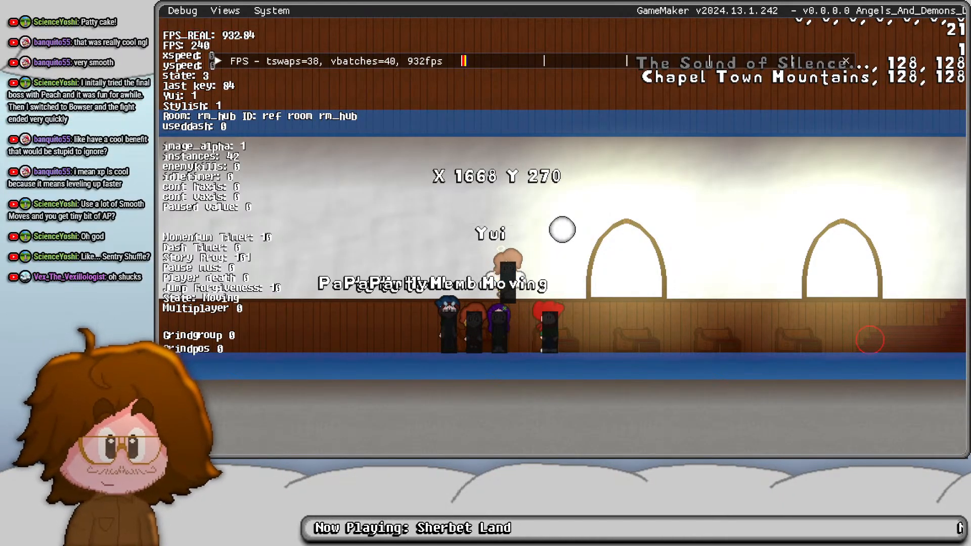
key(t)
key(Left)
key(Right)
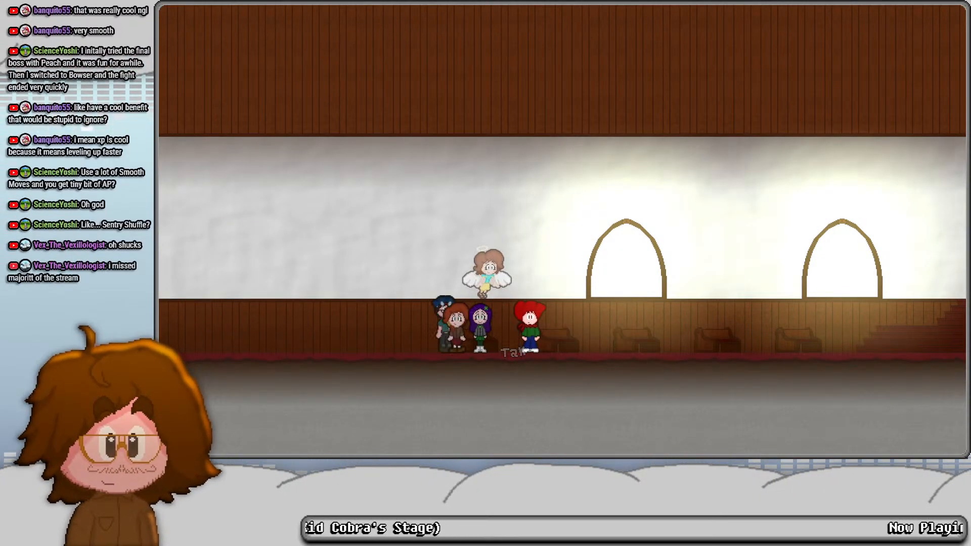
- Open the main character's equipment list and compare the gear from Old Scarf to Old Watch with the high-level stats
key(Escape)
key(z)
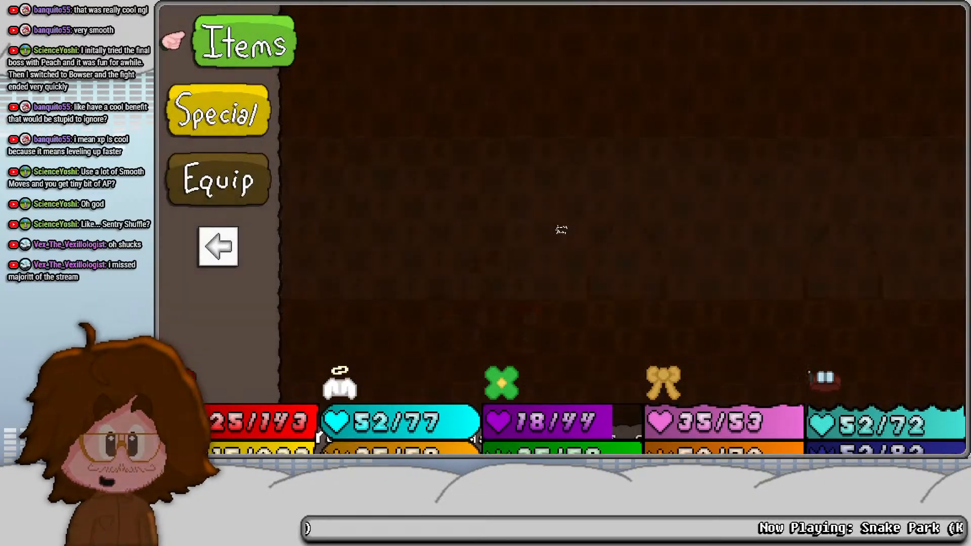
key(Down)
key(Down)
key(z)
key(z)
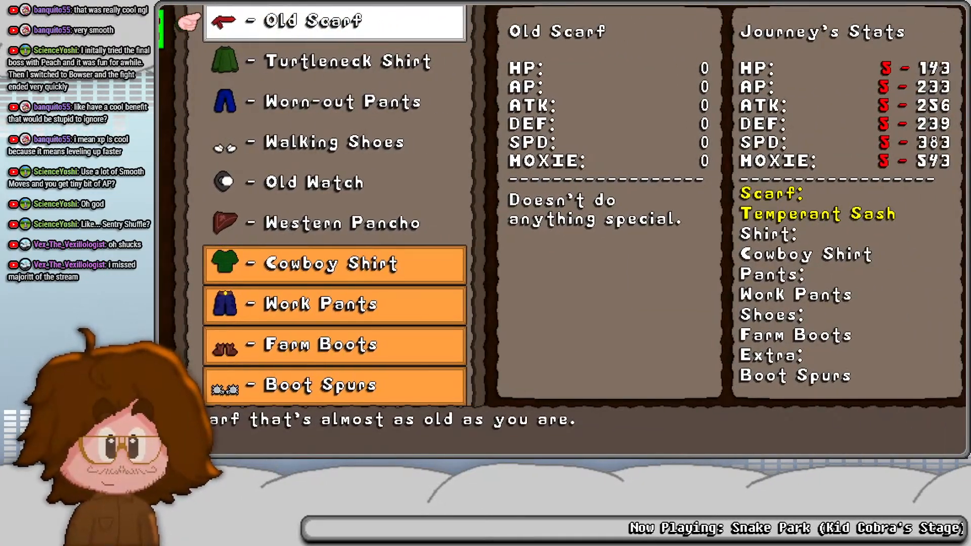
key(Down)
key(Down)
key(Down)
key(Down)
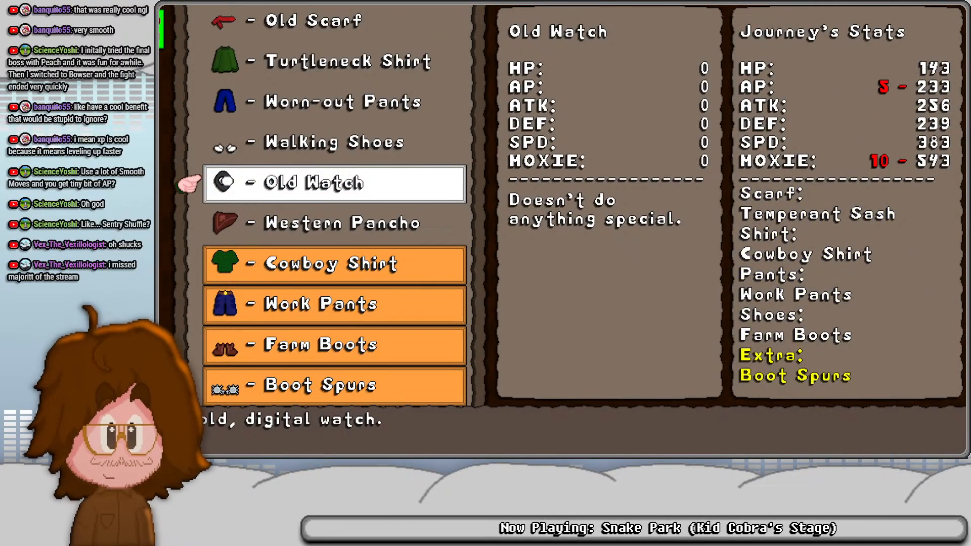
- Check the bonuses of the equipped Cowboy Shirt, Work Pants and Farm Boots against the main character's high-level stats
key(Down)
key(Down)
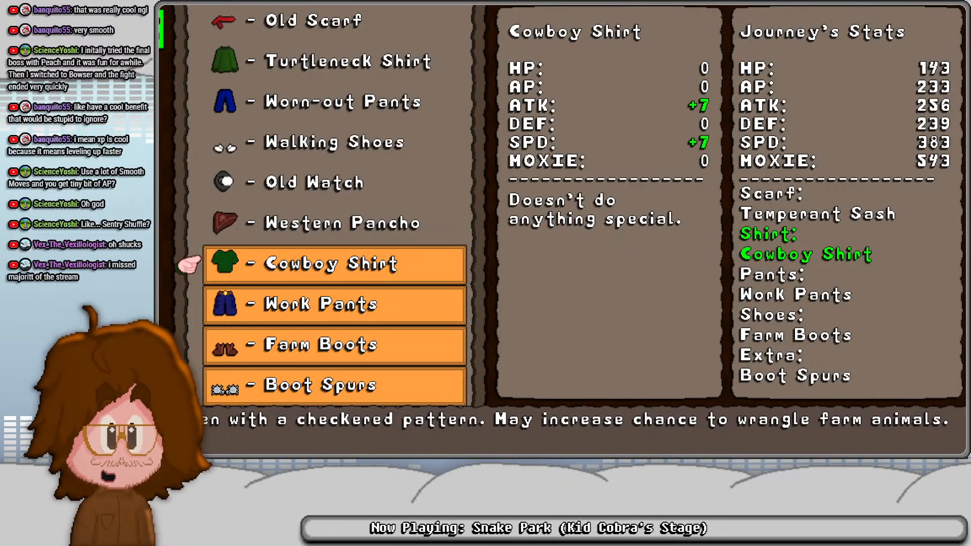
key(Down)
key(Down)
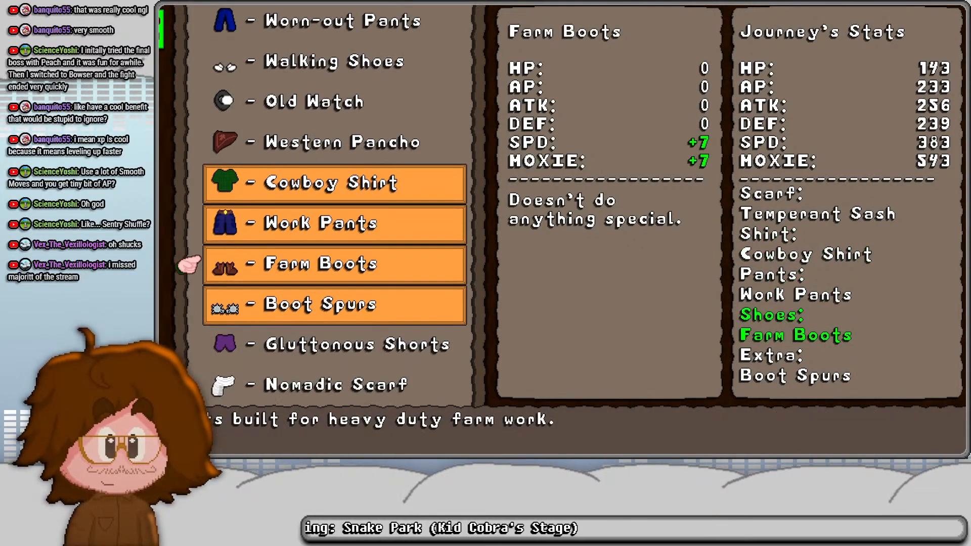
key(Up)
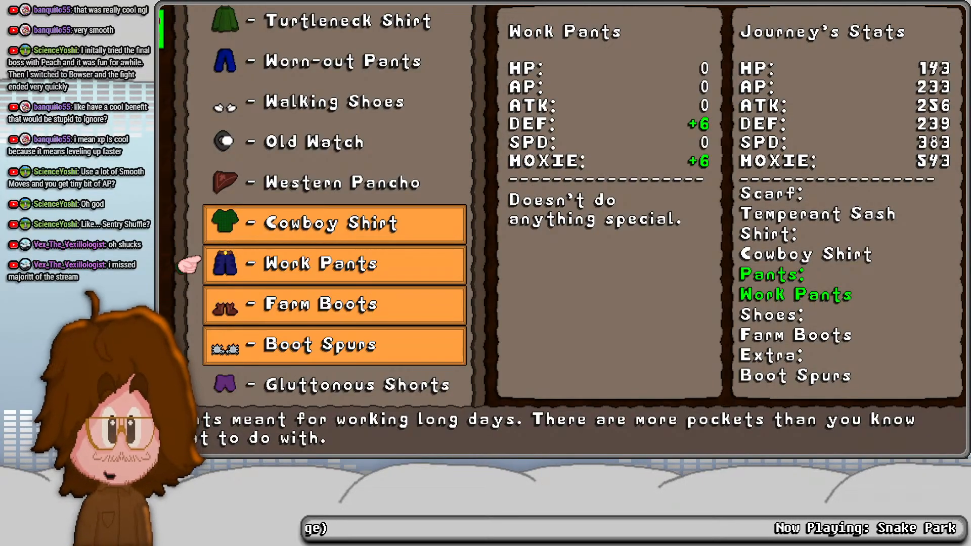
- Leave the main character's equipment list and resume the game in the hub room
key(x)
key(z)
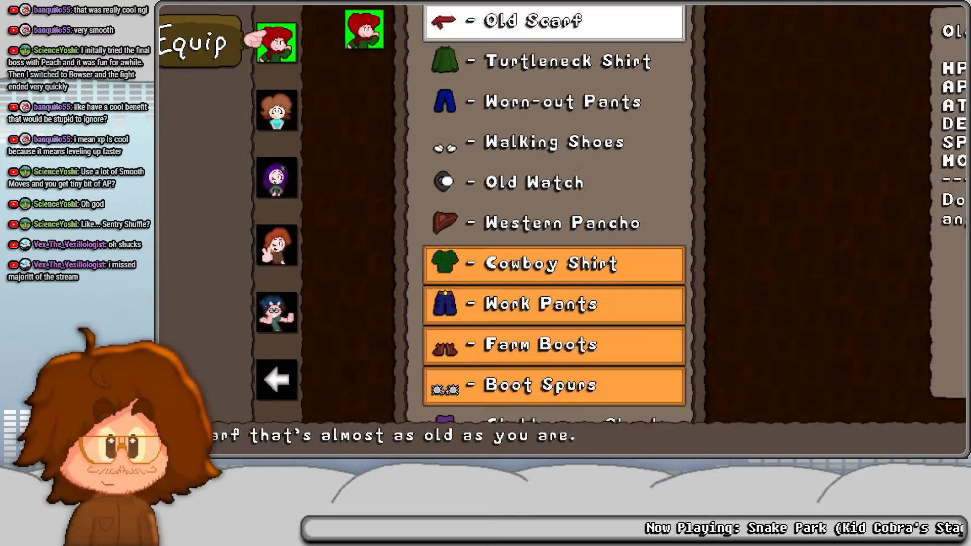
key(x)
key(x)
key(Up)
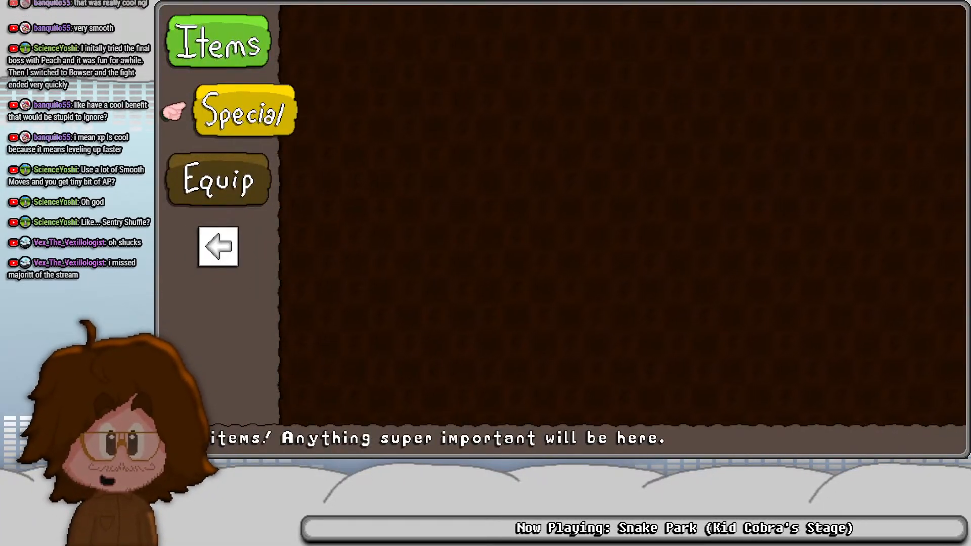
key(Down)
key(Down)
key(z)
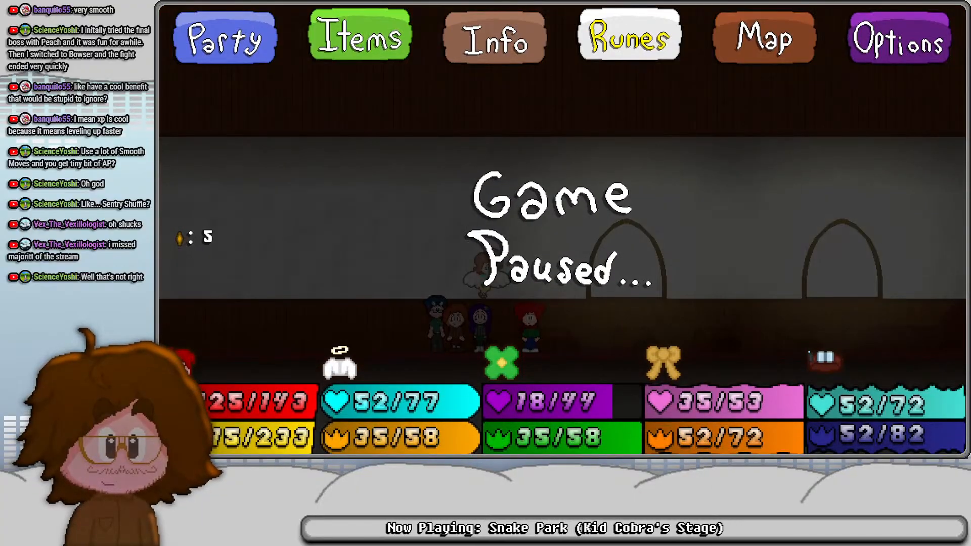
key(Escape)
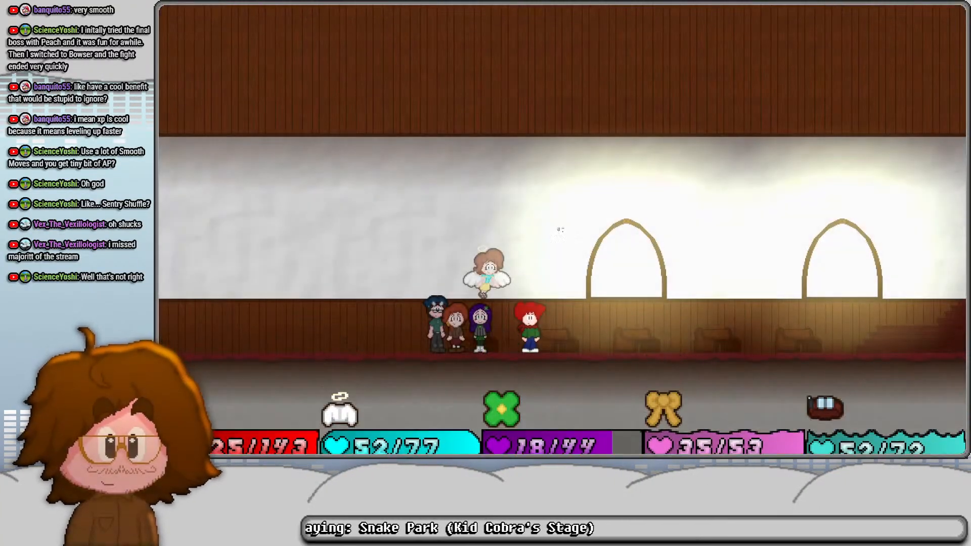
key(Right)
key(Left)
- Restart the game and turn on the debug overlay in the hub room
key(F1)
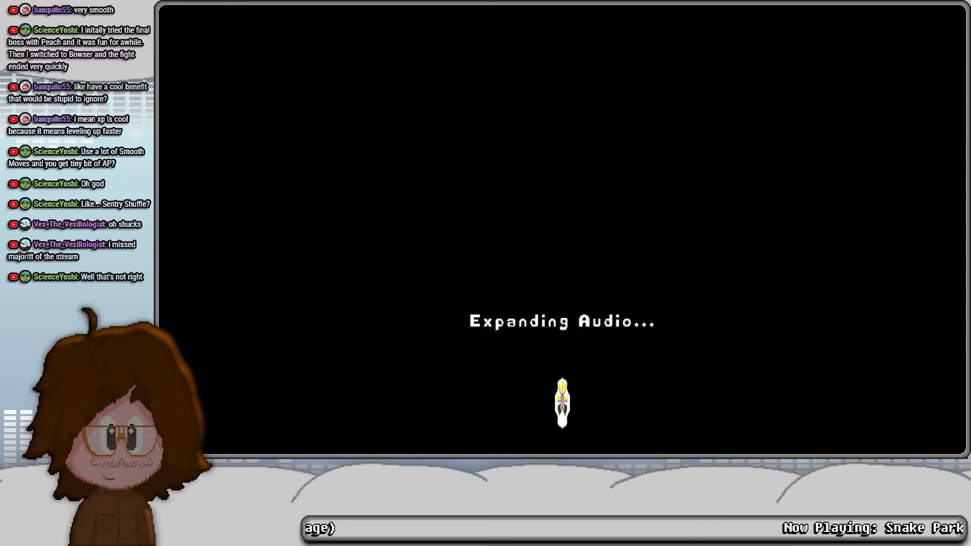
key(F1)
key(F12)
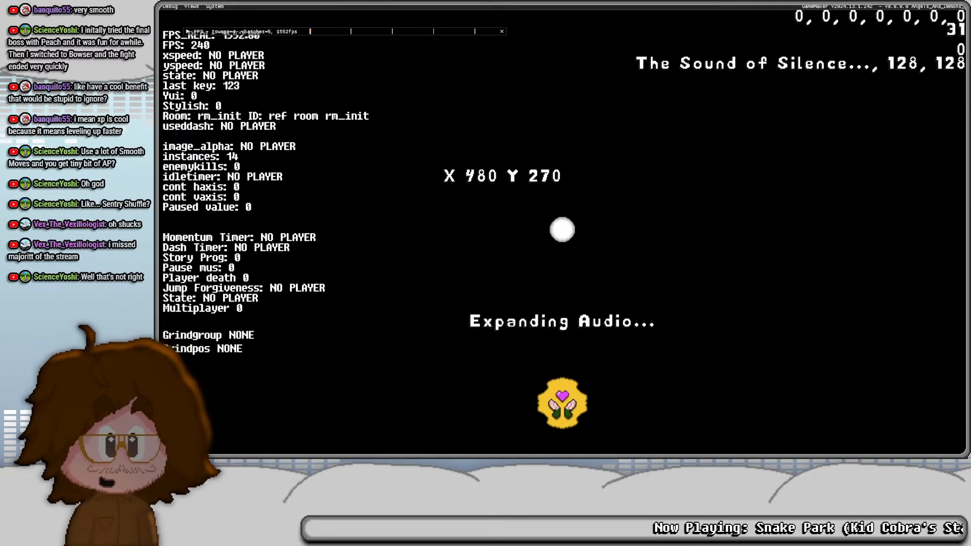
key(F1)
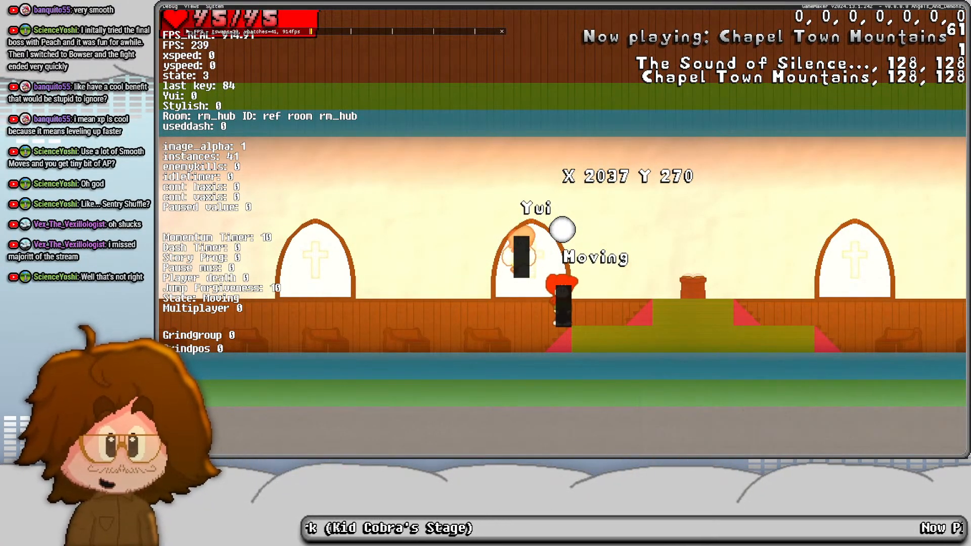
- Add Kaguya and Autumn to the party through the debug battle setup, and turn off the debug overlay
key(F2)
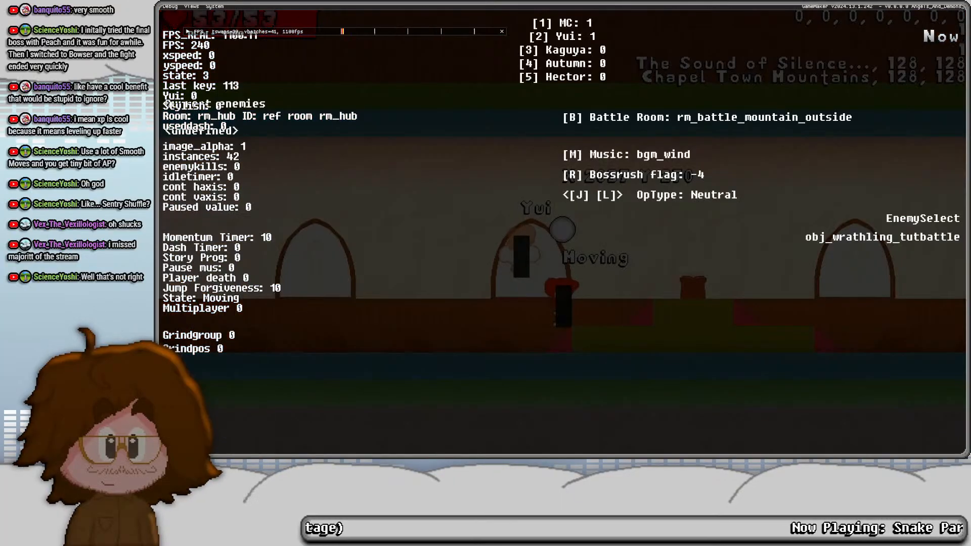
key(3)
key(4)
key(F2)
key(Left)
key(t)
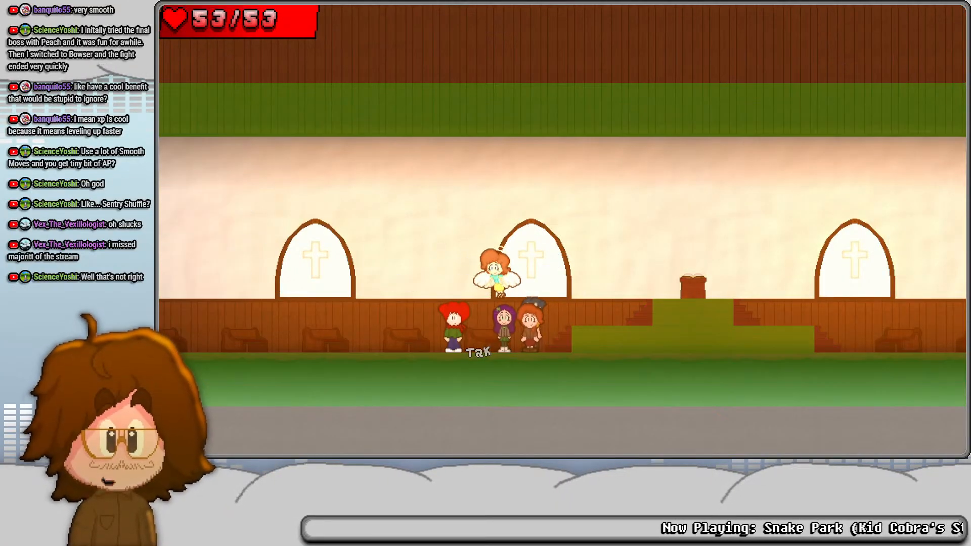
key(F1)
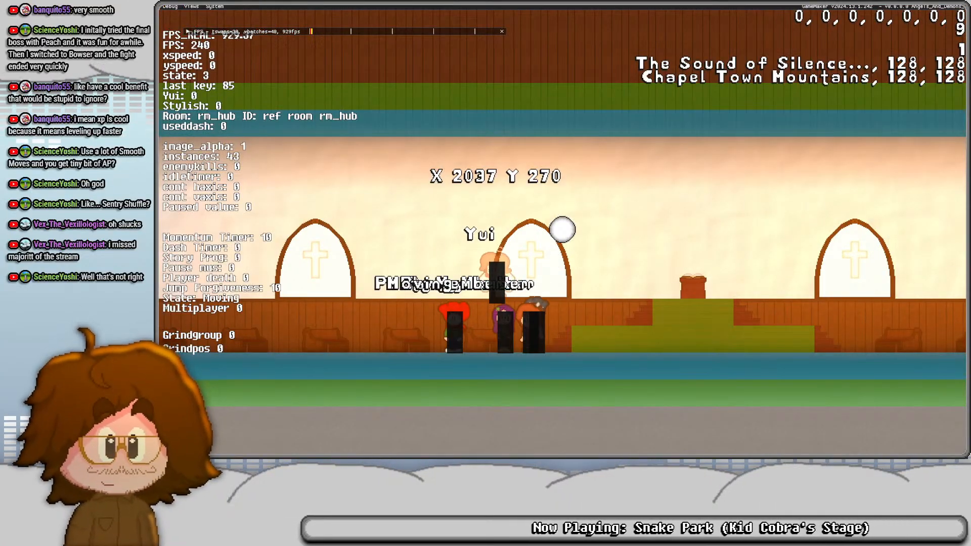
key(F1)
- Open the main character's equipment list and check the starting gear from Old Scarf to Old Watch against the stats
key(Escape)
key(Right)
key(z)
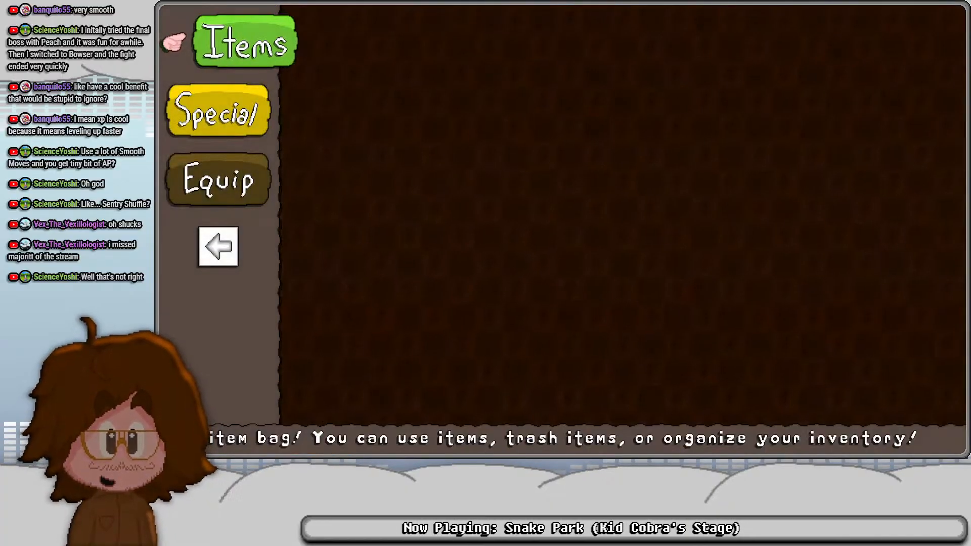
key(Down)
key(Down)
key(z)
key(z)
key(Down)
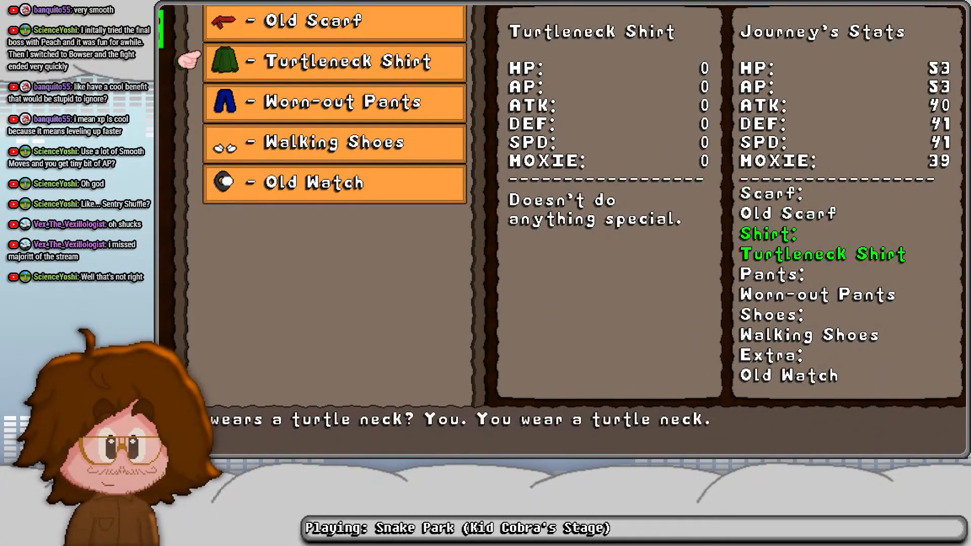
key(Down)
key(Down)
key(Down)
key(Up)
key(Up)
key(x)
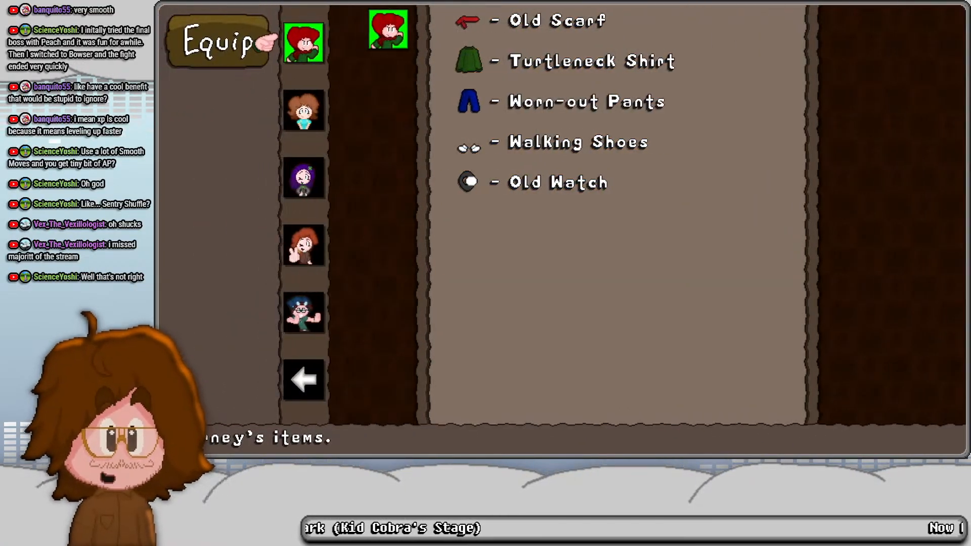
- Check Yui's and Kaguya's equipment lists and compare their starting gear with their stats
key(Down)
key(z)
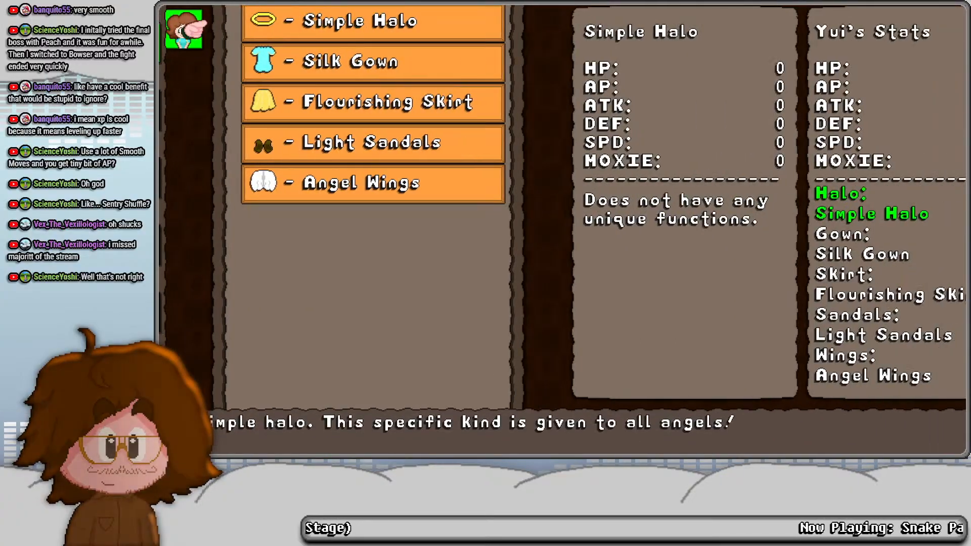
key(x)
key(Down)
key(z)
key(Down)
key(Down)
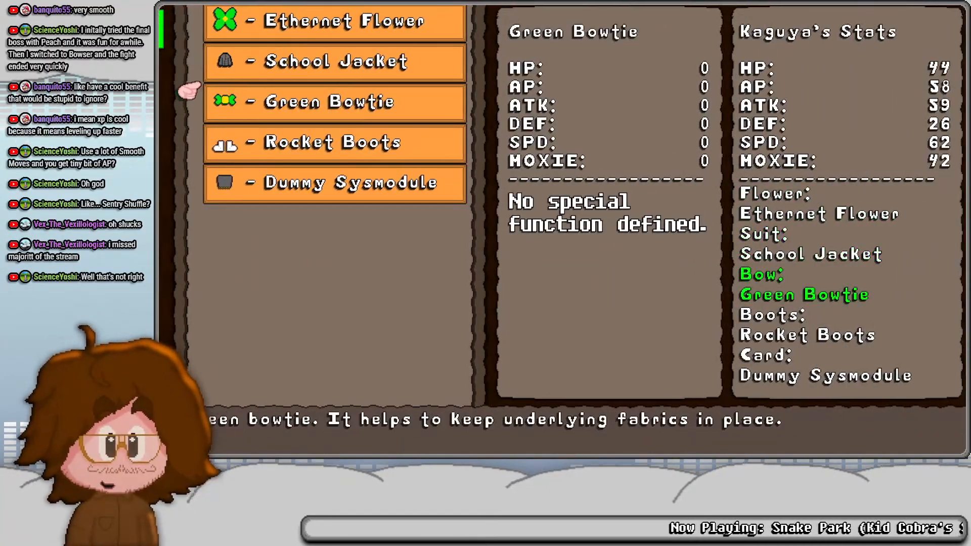
- Check Autumn's and Hector's equipment lists and compare their starting gear with their stats
key(x)
key(Down)
key(Down)
key(Up)
key(z)
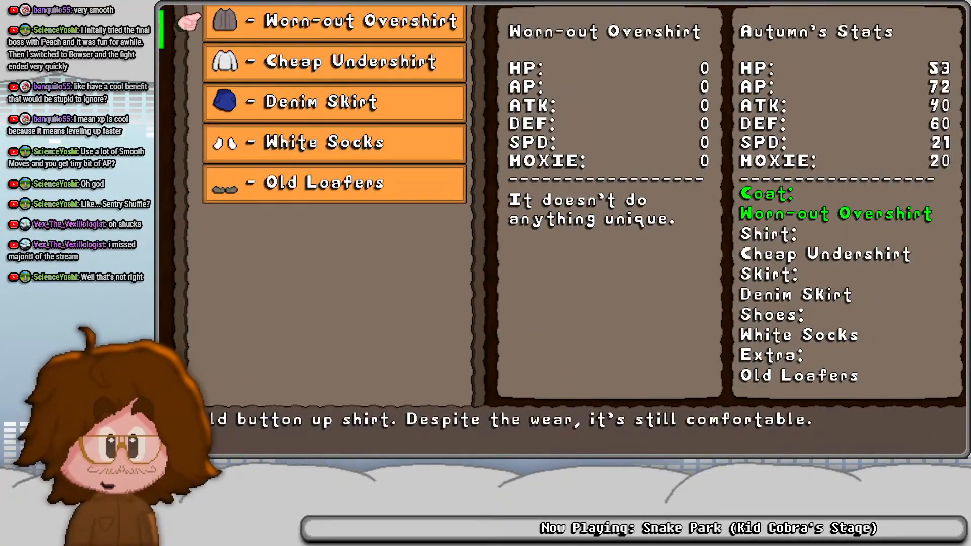
key(x)
key(Down)
key(z)
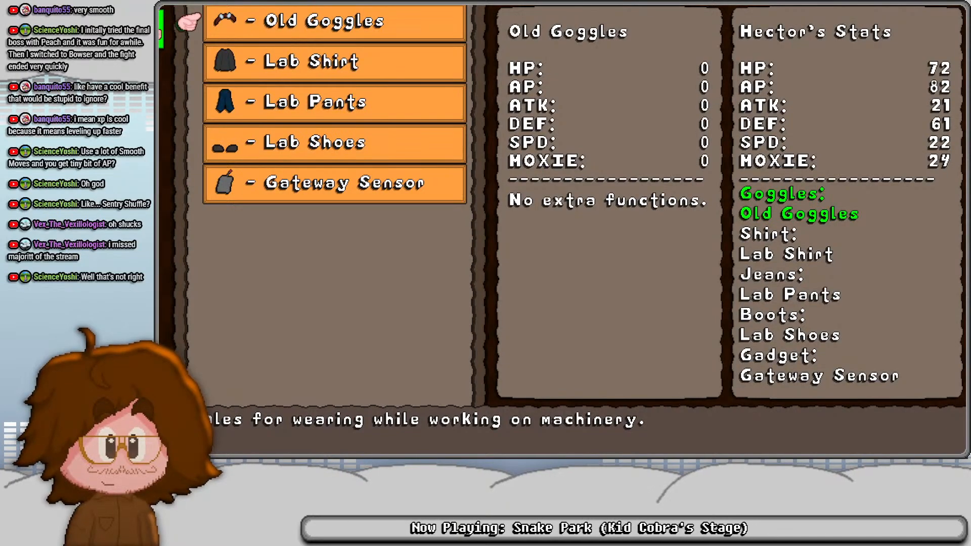
- Reopen Hector's equipment list and compare the bonuses of the gear between Tech-Jeans and Haptic Boots with his stats
key(x)
key(z)
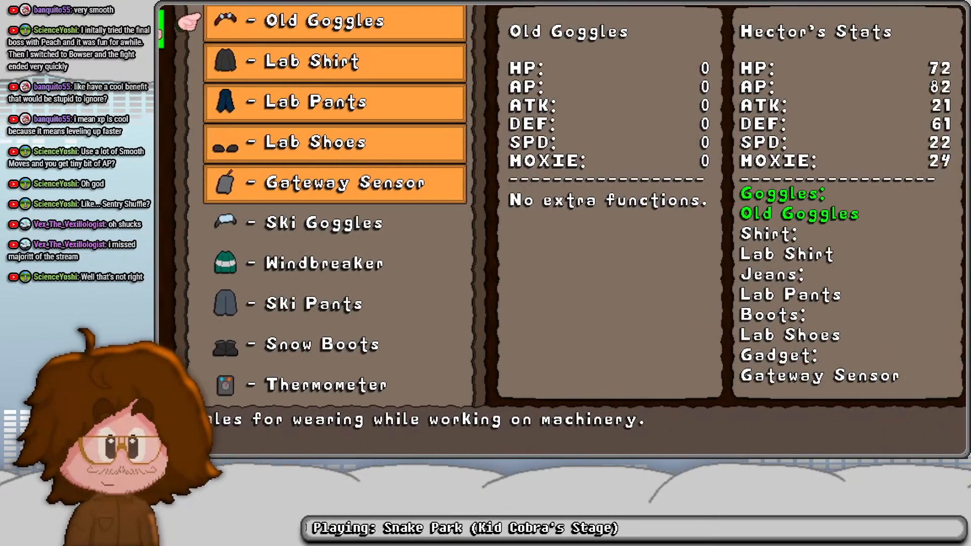
key(Up)
key(Up)
key(Up)
key(Up)
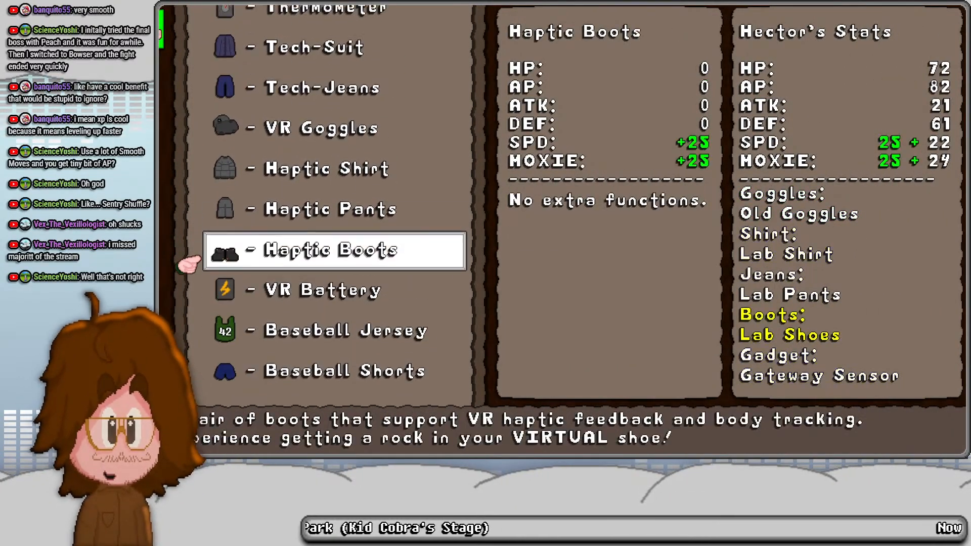
key(Up)
key(Up)
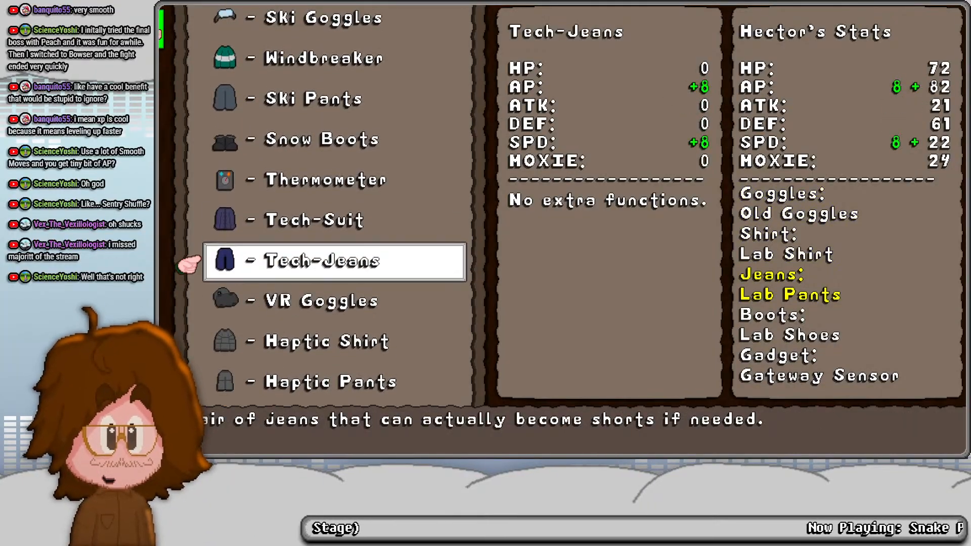
key(Down)
key(Down)
key(Down)
key(Down)
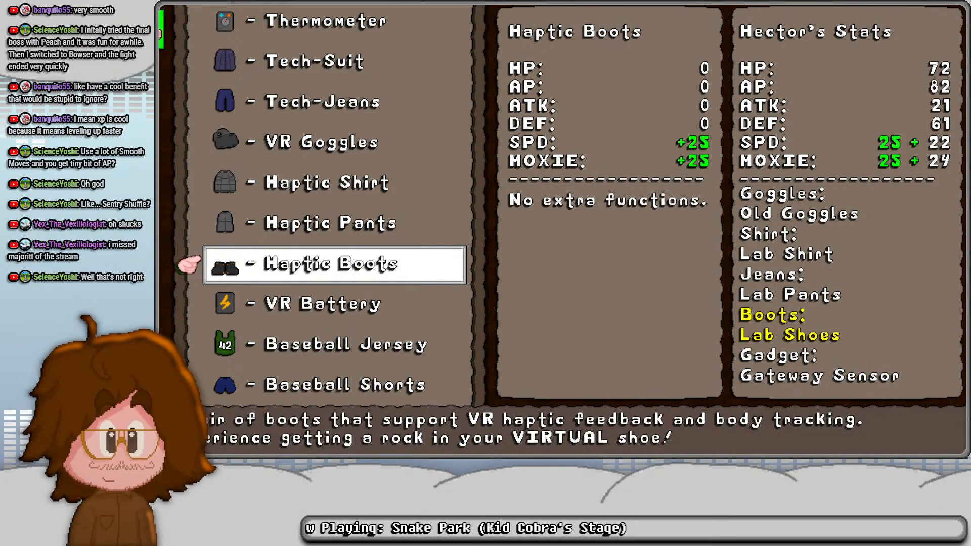
- Compare the haptic gear bonuses and equip Hector with the Haptic Boots
key(Up)
key(Up)
key(Up)
key(Up)
key(Down)
key(Down)
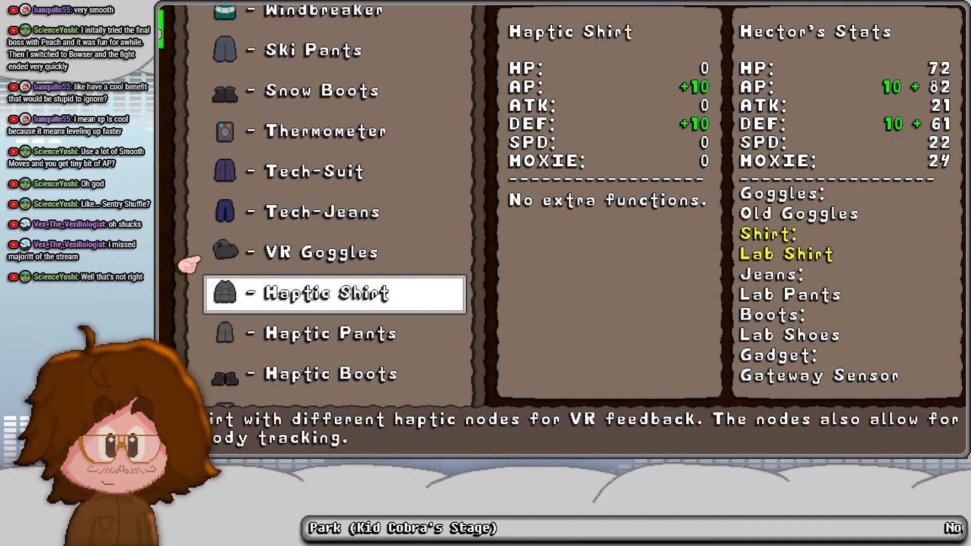
key(Down)
key(Down)
key(Return)
key(Return)
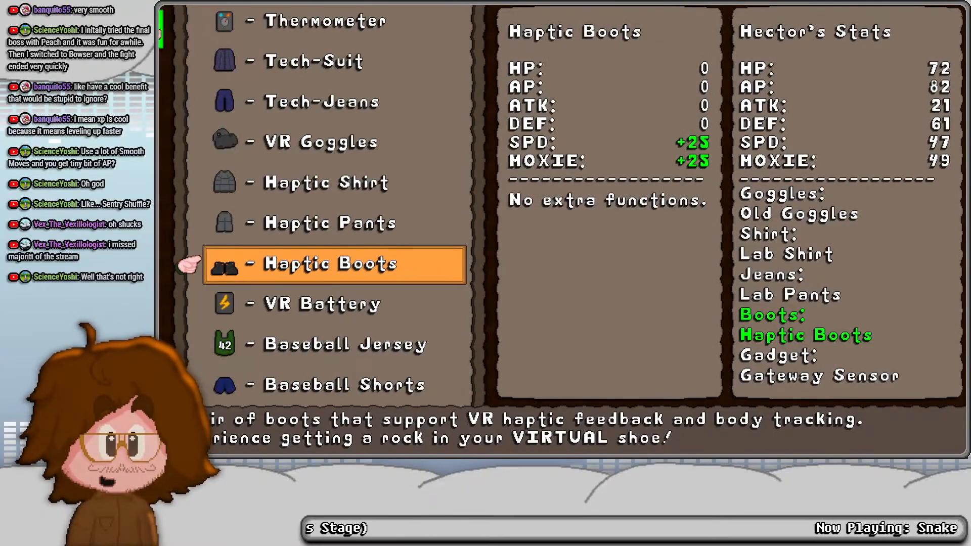
- Equip Hector with the Tech-Suit
key(Up)
key(Up)
key(Up)
key(Up)
- Check how the gear from Ski Pants up to Lab Shirt would change Hector's stats, and leave his list
key(Up)
key(Up)
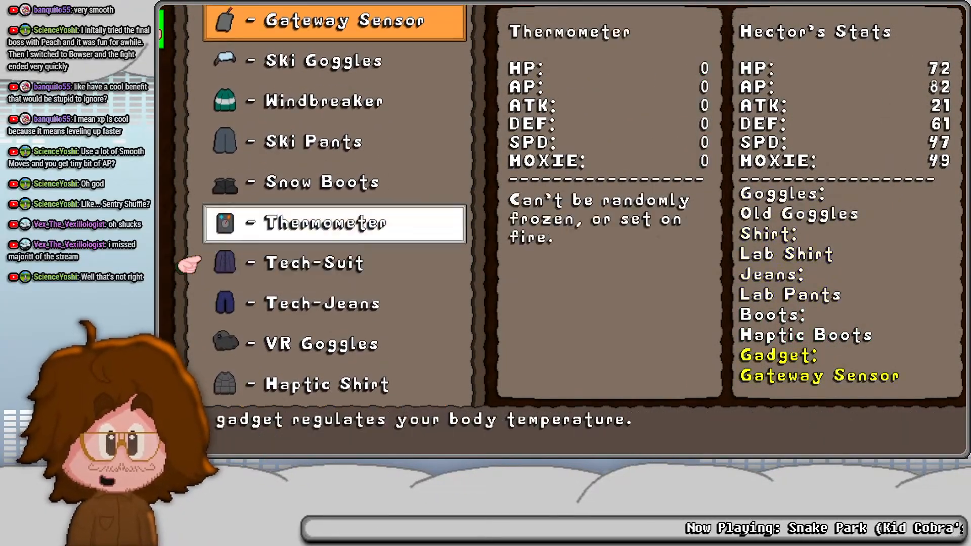
key(Down)
key(Return)
key(Return)
key(Up)
key(Up)
key(Up)
key(Up)
key(Up)
key(Up)
key(Up)
key(Up)
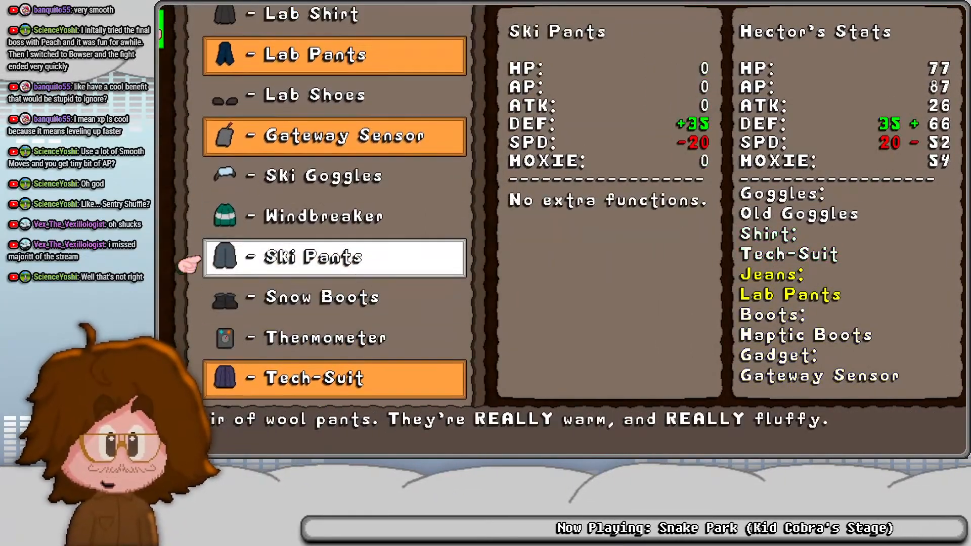
- Open Autumn's equipment list and equip her with the Fur Coat
key(Up)
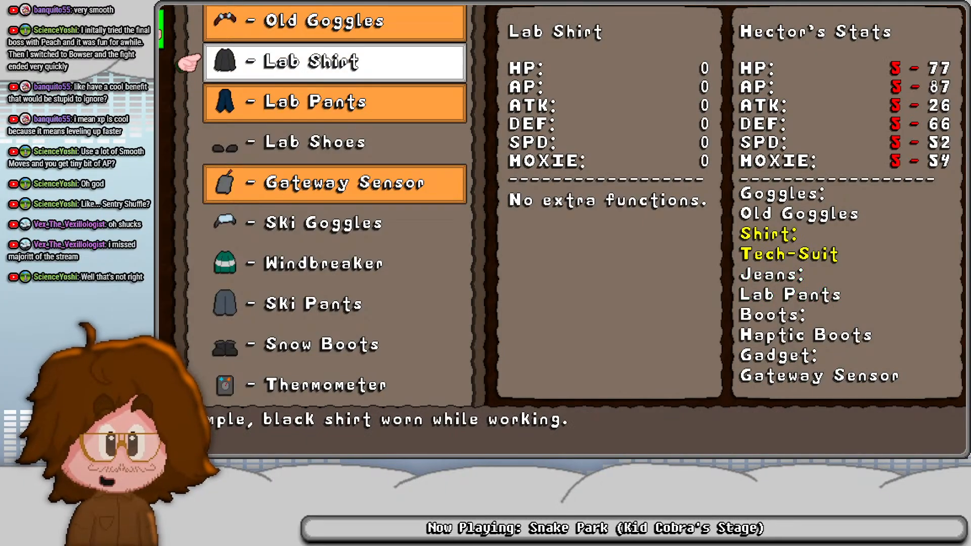
key(Escape)
key(Up)
key(Up)
key(Up)
key(Return)
key(Up)
key(Up)
key(Up)
key(Up)
key(Up)
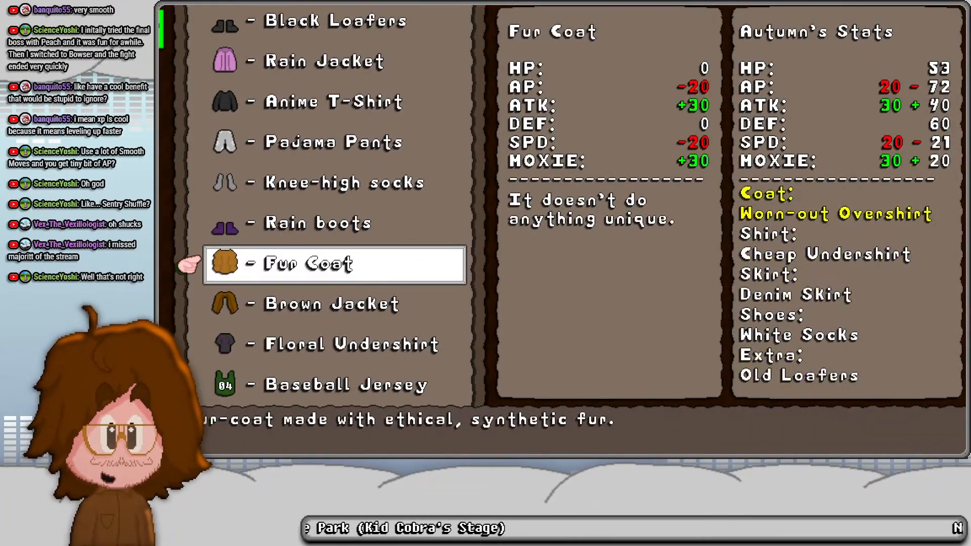
key(Return)
key(Return)
- Equip Autumn with the Knee-high socks
key(Up)
- Equip Autumn with the Anime T-Shirt and the Black Socks
key(Up)
key(Up)
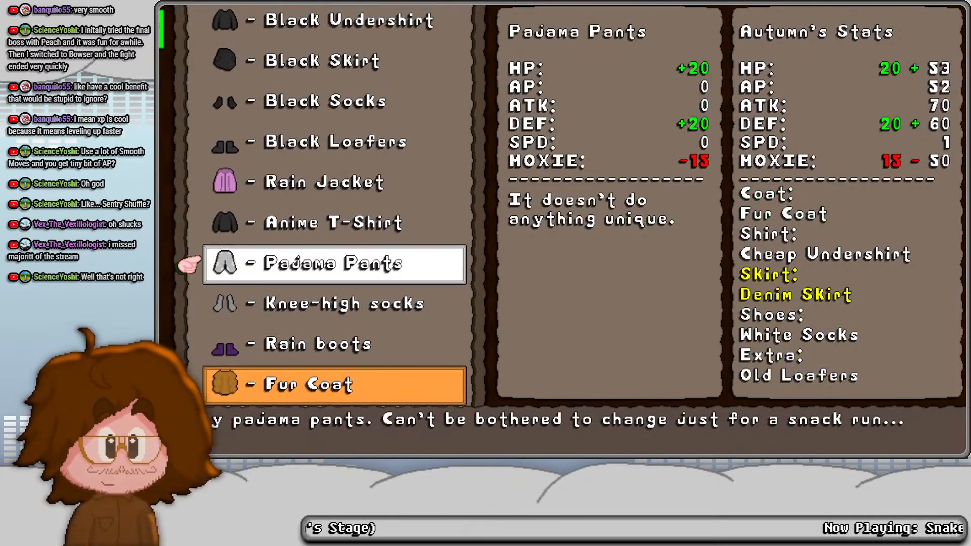
key(Down)
key(Return)
key(Return)
key(Up)
key(Up)
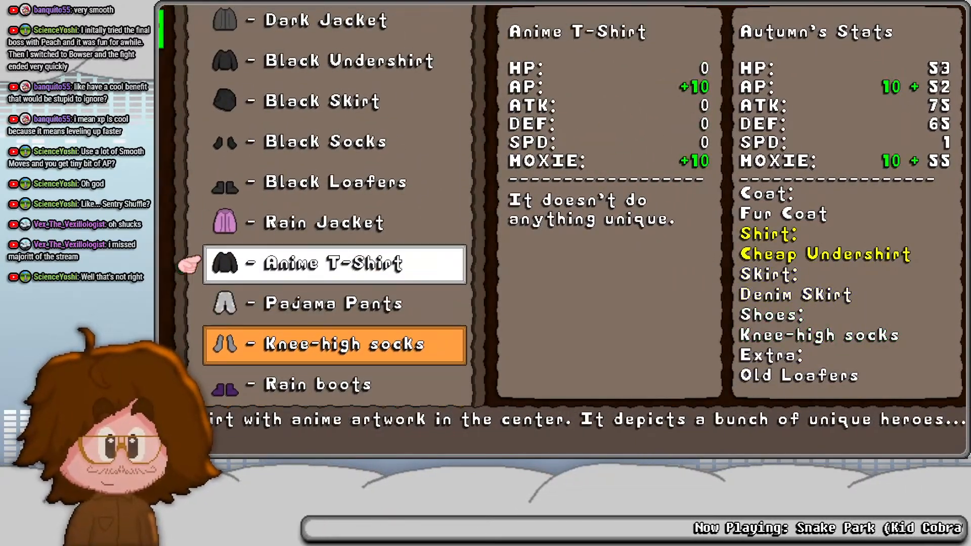
key(Return)
key(Return)
key(Up)
- Check the bonuses of the Black Undershirt and the gear above it against Autumn's stats, and leave her list
key(Up)
key(Up)
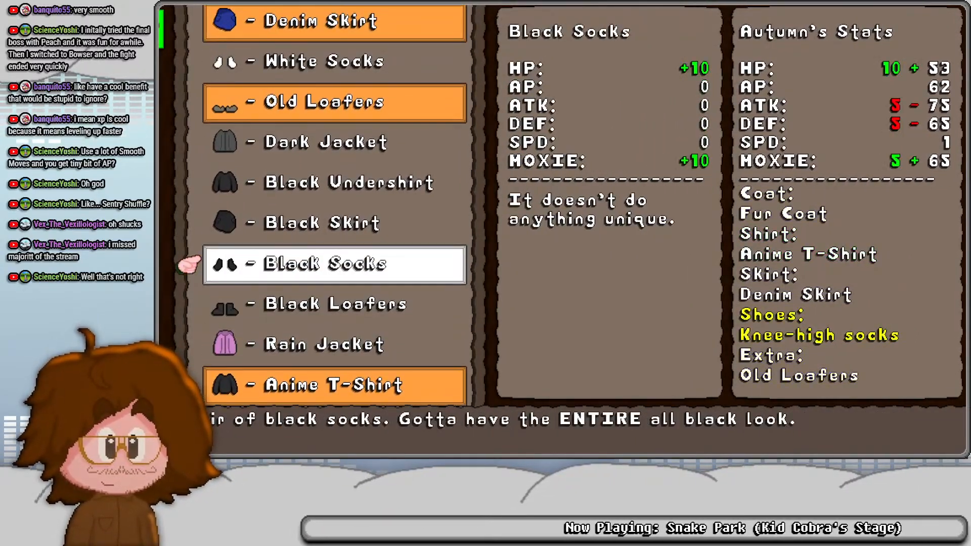
key(Return)
key(Return)
key(Up)
- Open Yui's equipment list and equip her with the Casual Skirt
key(Up)
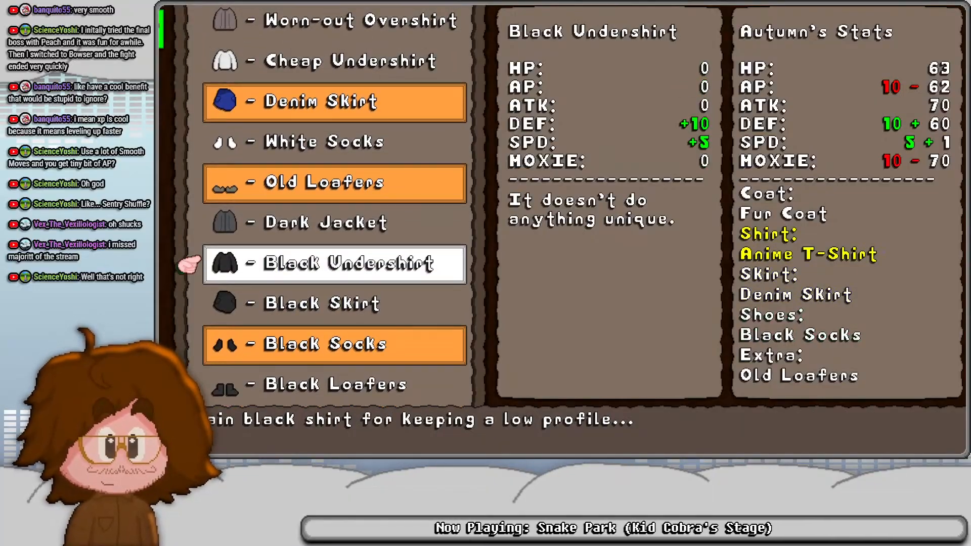
key(Up)
key(Up)
key(Up)
key(Up)
key(Escape)
key(Up)
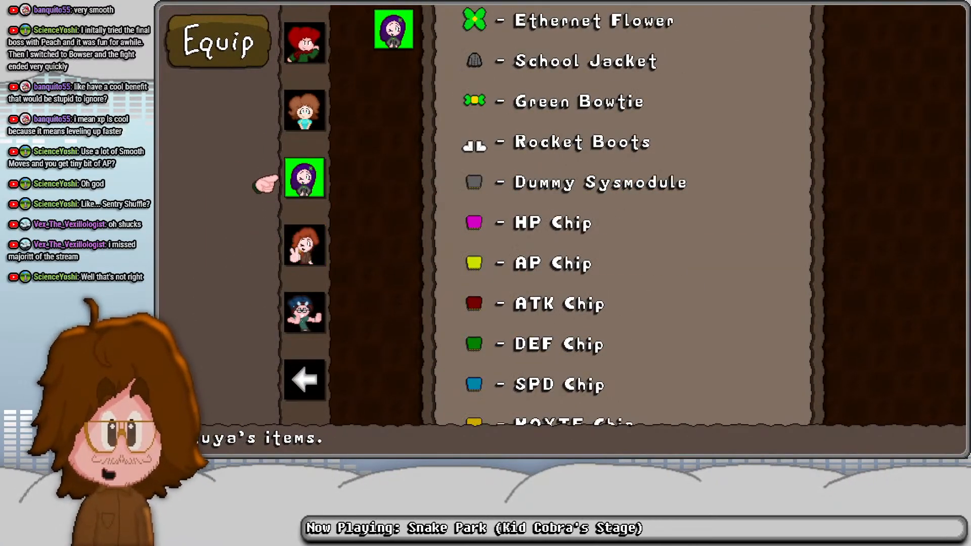
key(Up)
key(Return)
key(Up)
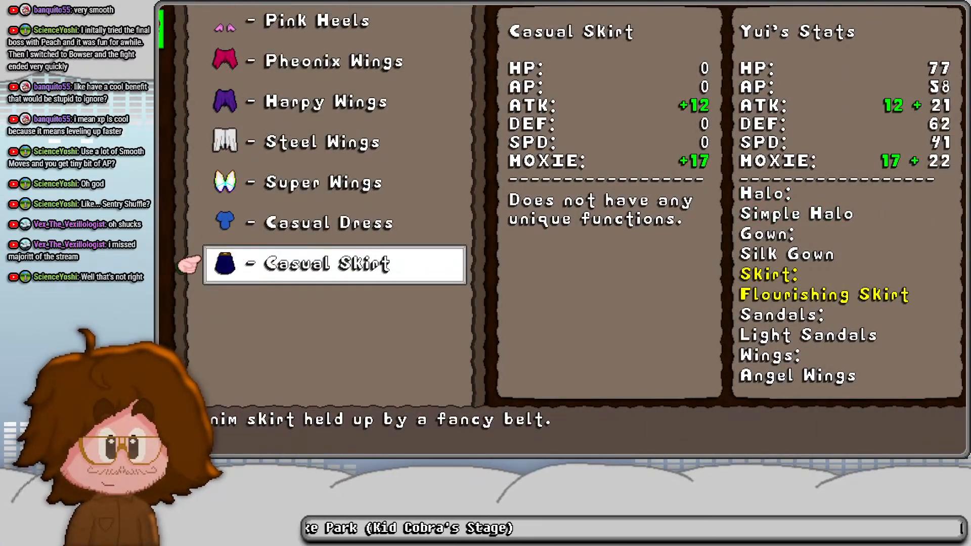
key(Return)
- Equip Yui with the Casual Dress and the Super Wings
key(Return)
key(Up)
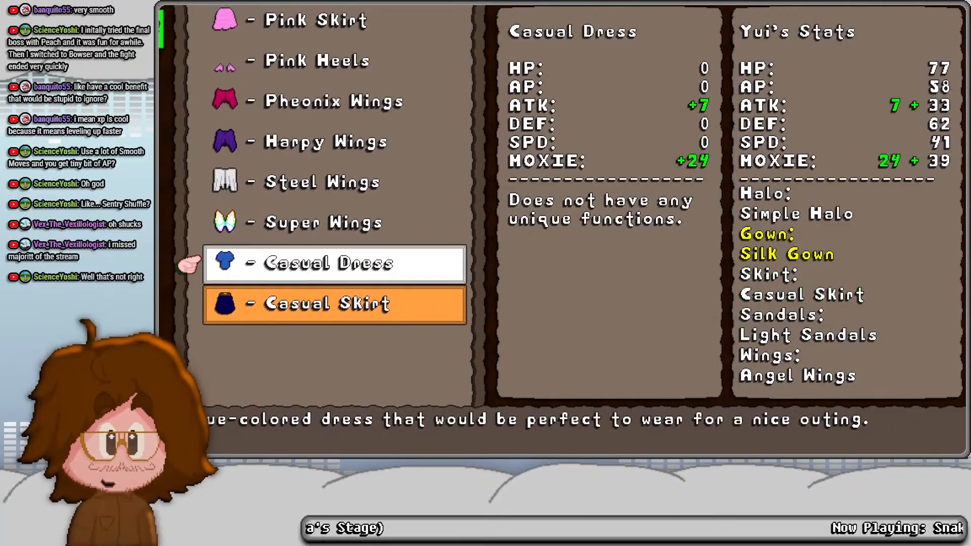
key(Return)
key(Return)
key(Up)
key(Return)
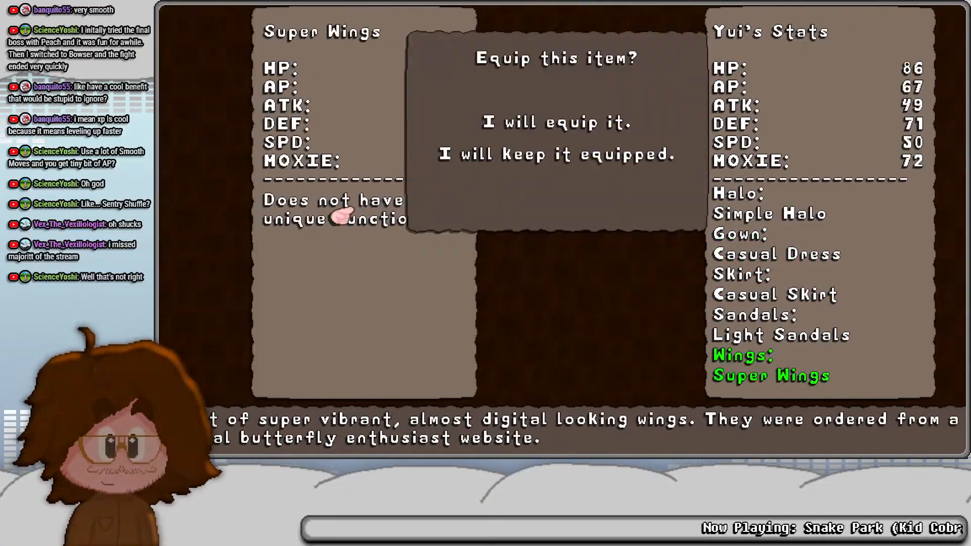
key(Return)
- Replace Yui's Super Wings with the Harpy Wings
key(Up)
key(Up)
key(Up)
key(Down)
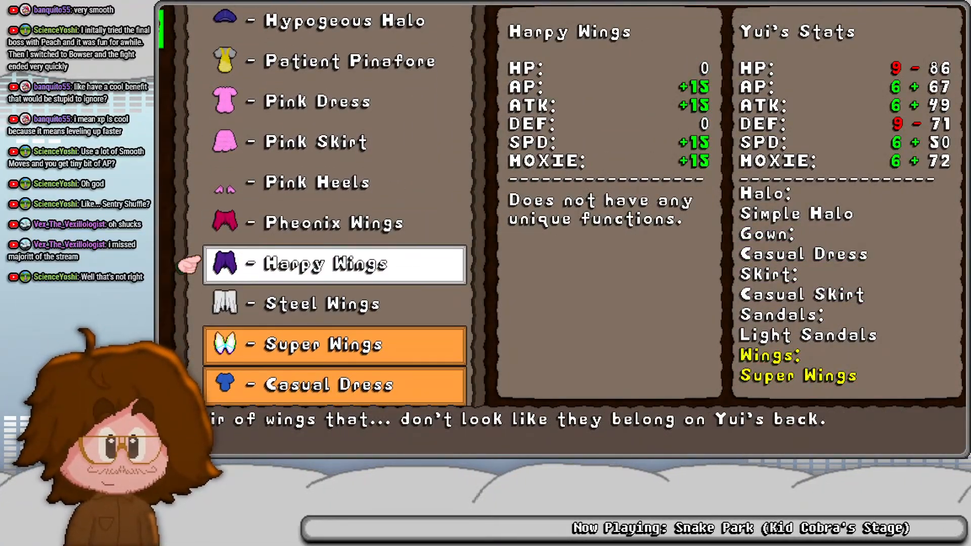
key(Return)
- Equip Yui with the Pink Heels and the Patient Pinafore
key(Return)
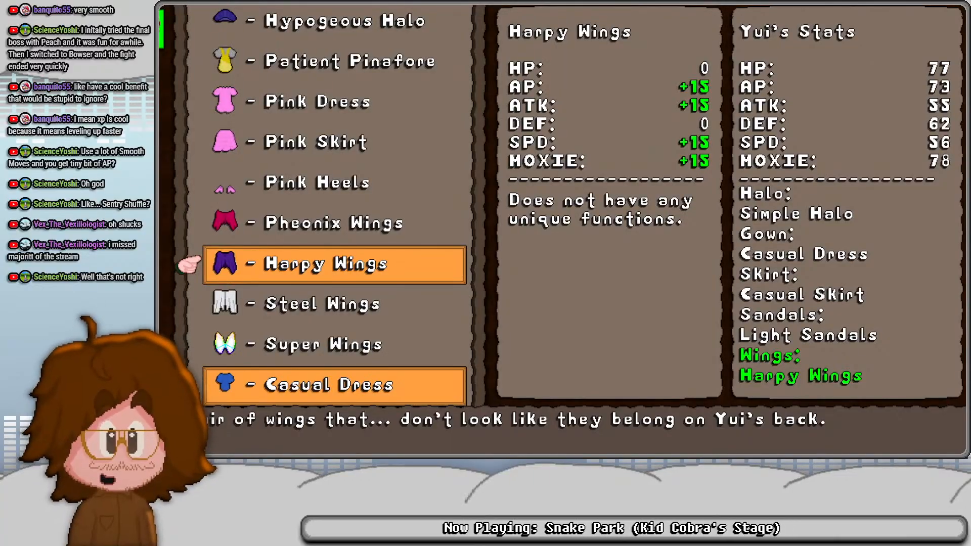
key(Up)
key(Up)
key(Return)
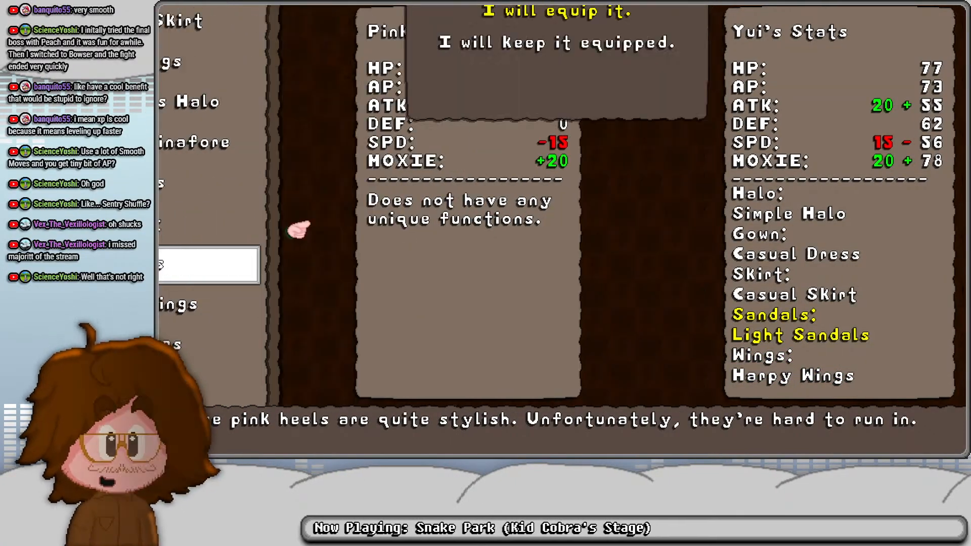
key(Return)
key(Up)
- Equip Yui with the Princess Crown as her halo
key(Up)
key(Up)
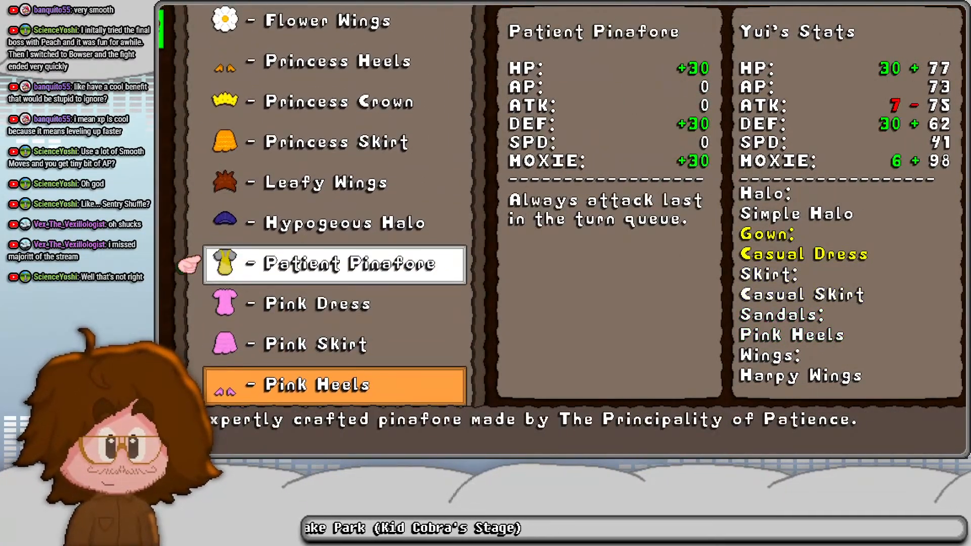
key(Return)
key(Return)
key(Up)
key(Up)
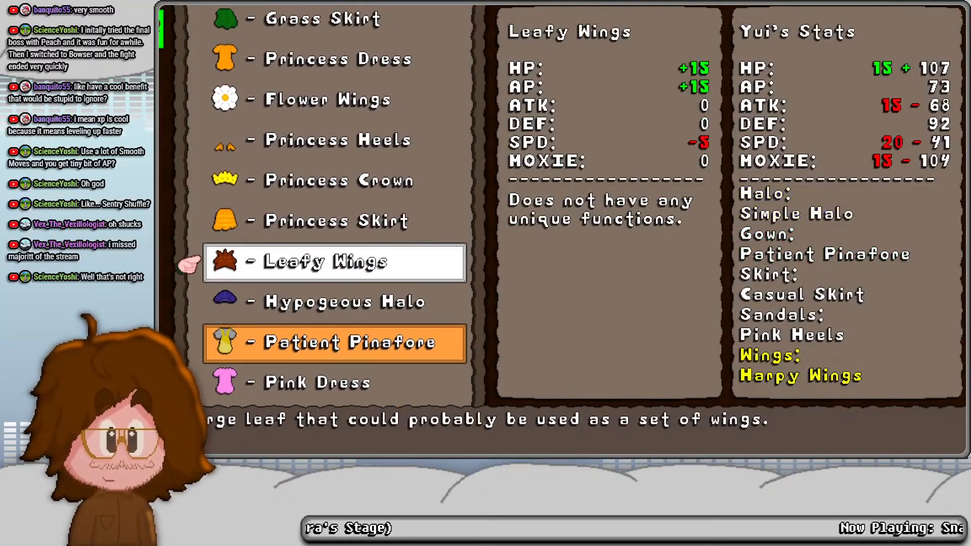
key(Up)
key(Up)
key(Up)
key(Down)
key(Return)
key(Return)
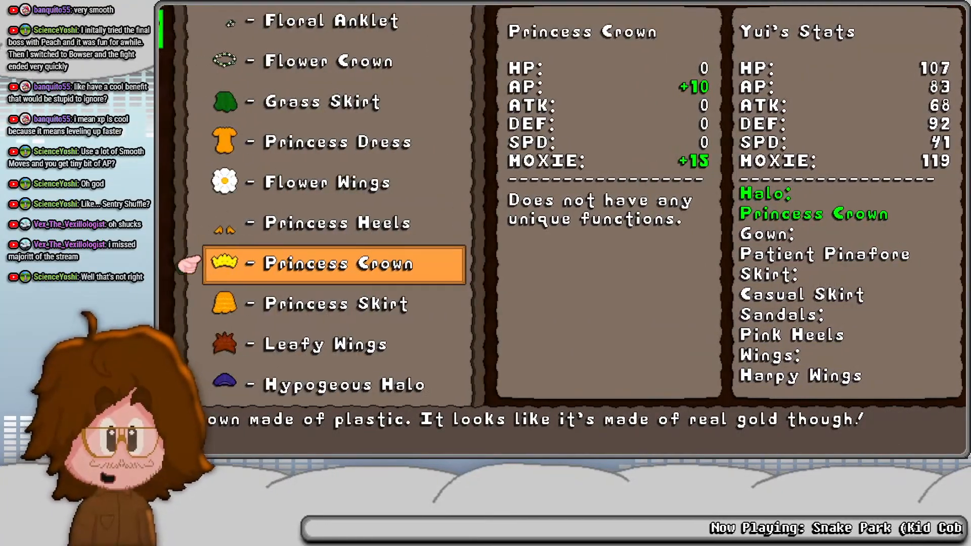
- Look through the rest of Yui's equipment list and compare the bonuses of the highlighted pieces
key(Up)
key(Up)
key(Up)
key(Up)
key(Up)
key(Up)
key(Up)
key(Up)
key(Up)
key(Up)
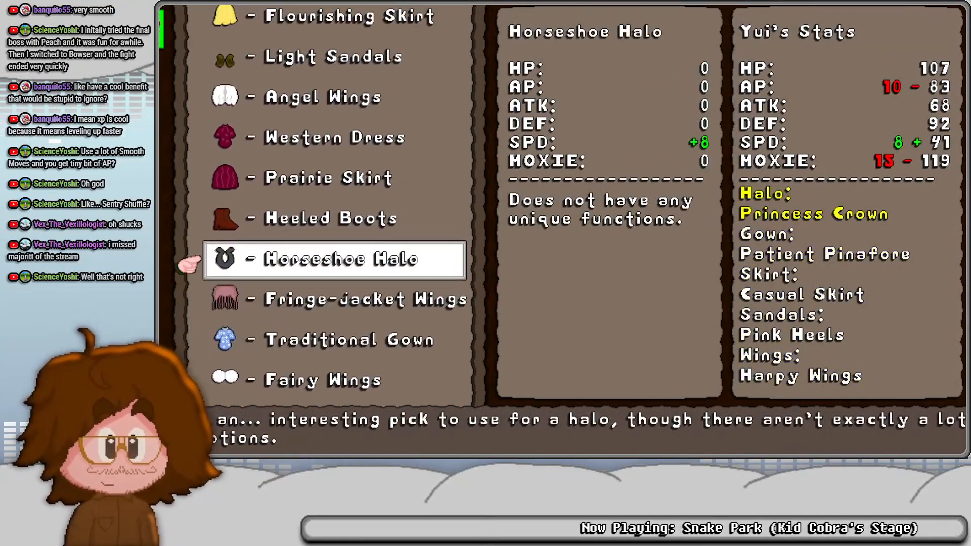
key(Up)
key(Up)
key(Up)
key(Up)
key(Up)
key(Up)
key(Escape)
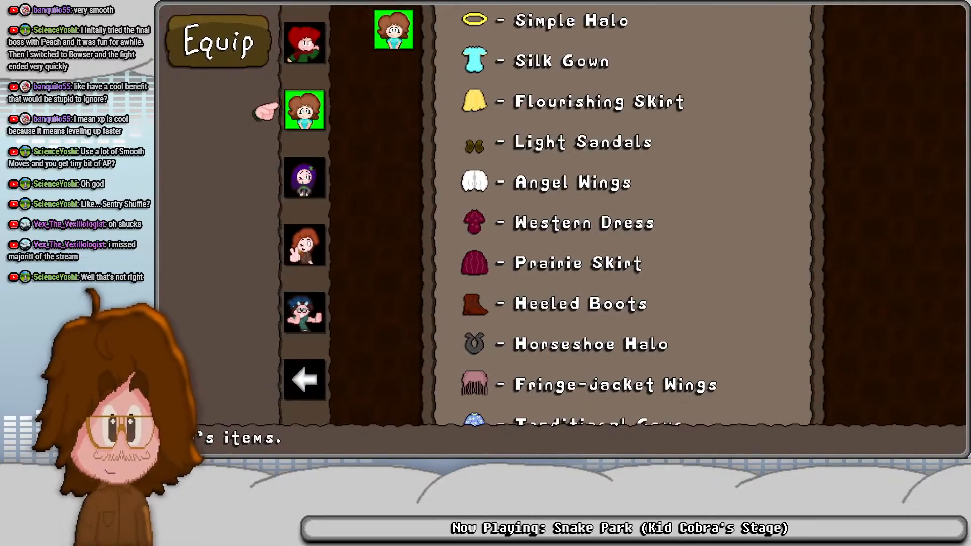
- Equip Journey with the New Pants and the Tan Jacket
key(Up)
key(Return)
key(Up)
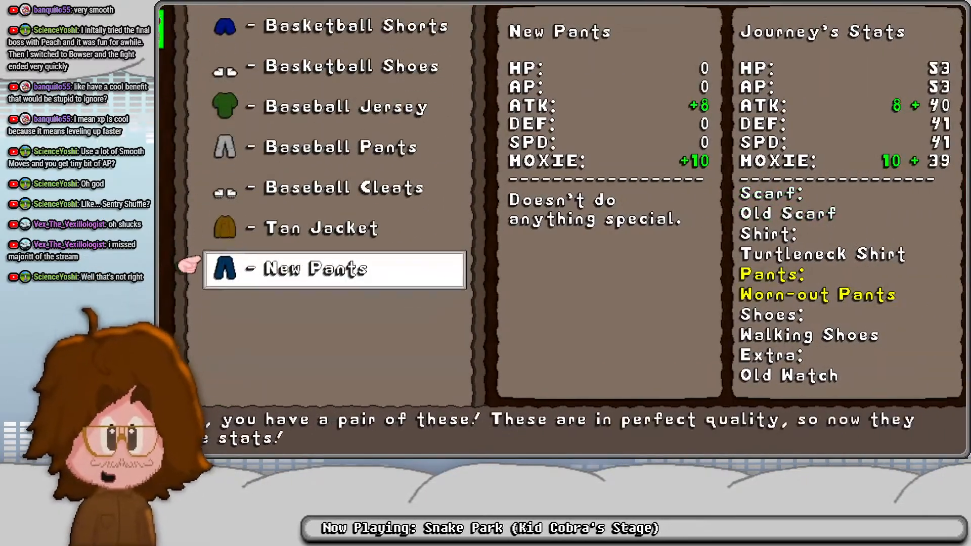
key(Return)
key(Up)
key(Return)
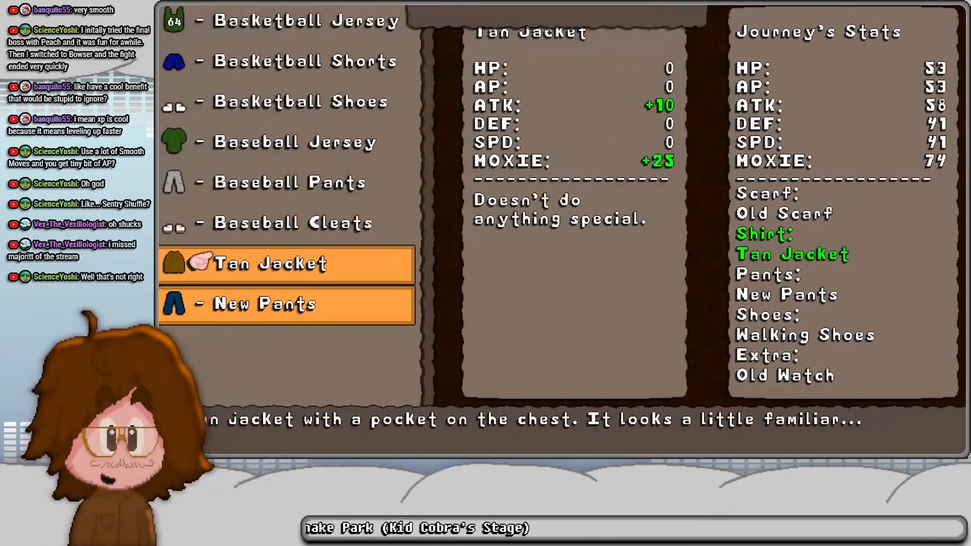
- Equip Journey with the E'Stern Sash in place of the Old Scarf
key(Up)
key(Up)
key(Up)
key(Up)
key(Up)
key(Up)
key(Up)
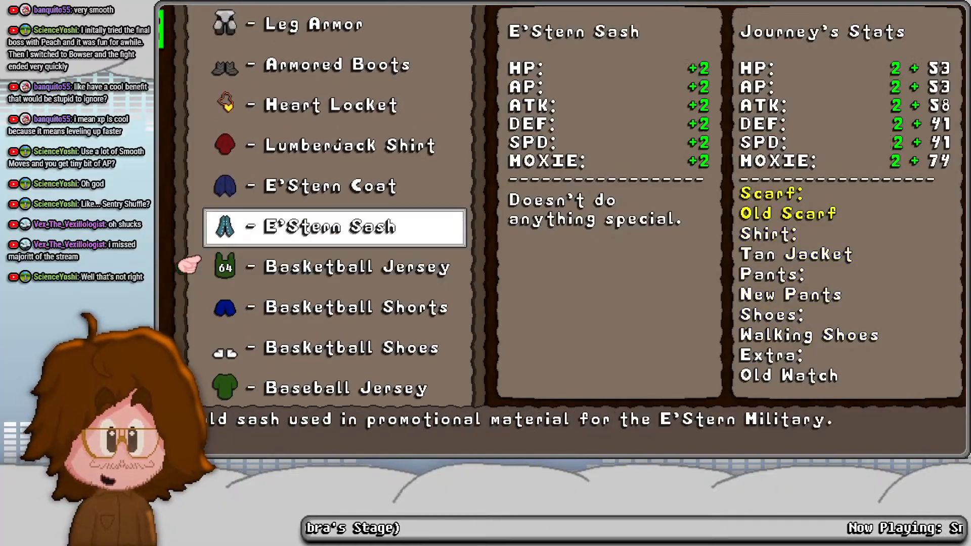
key(Return)
- Replace Journey's E'Stern Sash with the Heroic Cape and equip the Faux-Gold Cufflinks as the extra
key(Return)
key(Up)
key(Up)
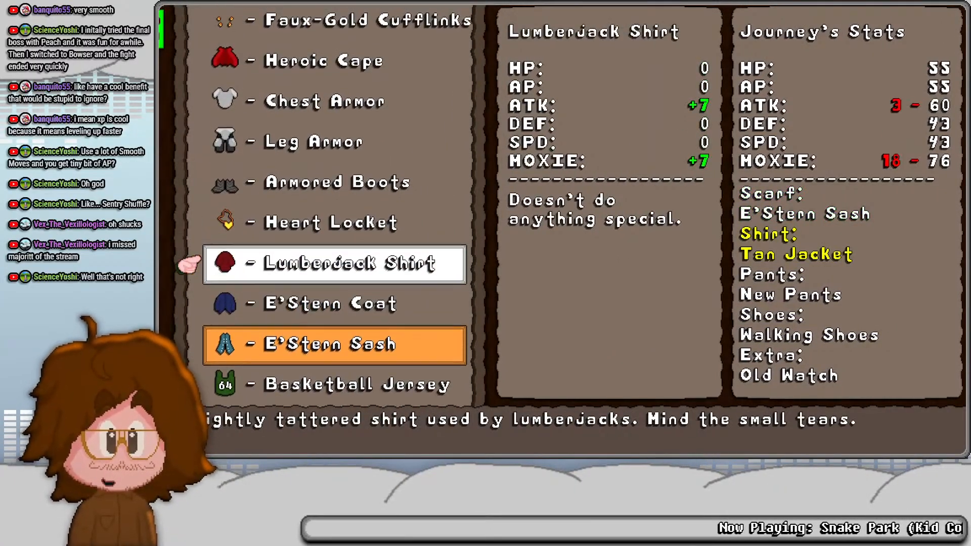
key(Up)
key(Up)
key(Up)
key(Up)
key(Up)
key(Return)
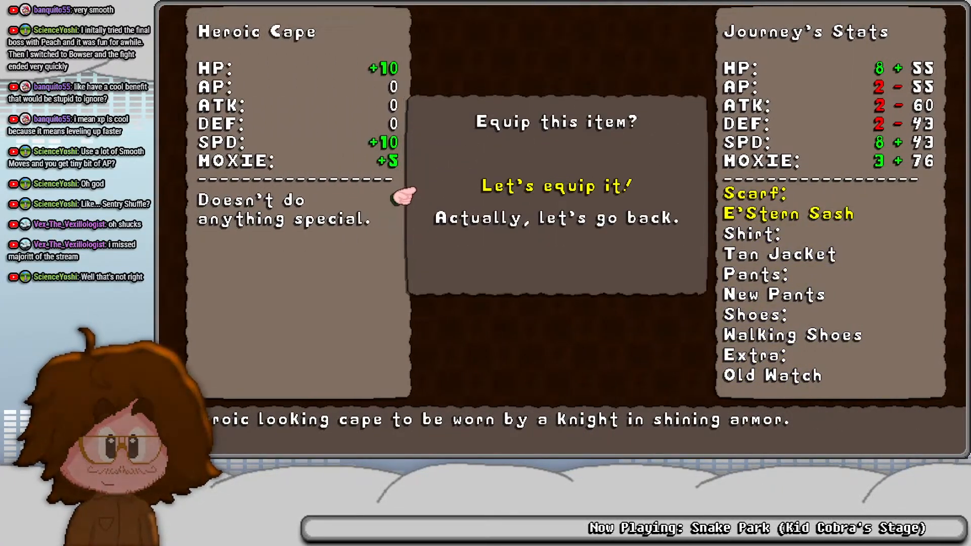
key(Return)
- Equip Journey with the Classy Clogs and the Dapper Denims
key(Up)
key(Return)
key(Return)
key(Up)
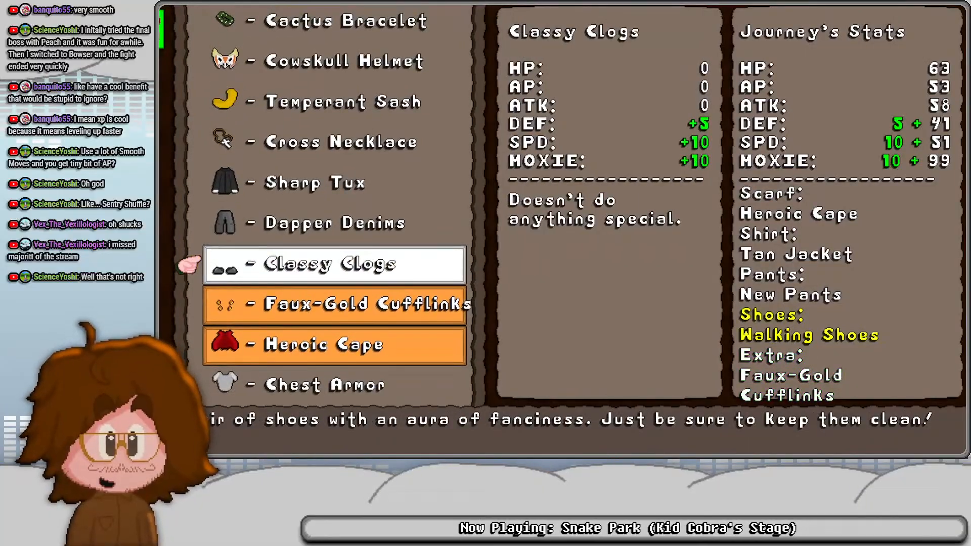
key(Return)
key(Return)
- Replace Journey's Heroic Cape with the Cross Necklace
key(Up)
key(Return)
key(Return)
key(Up)
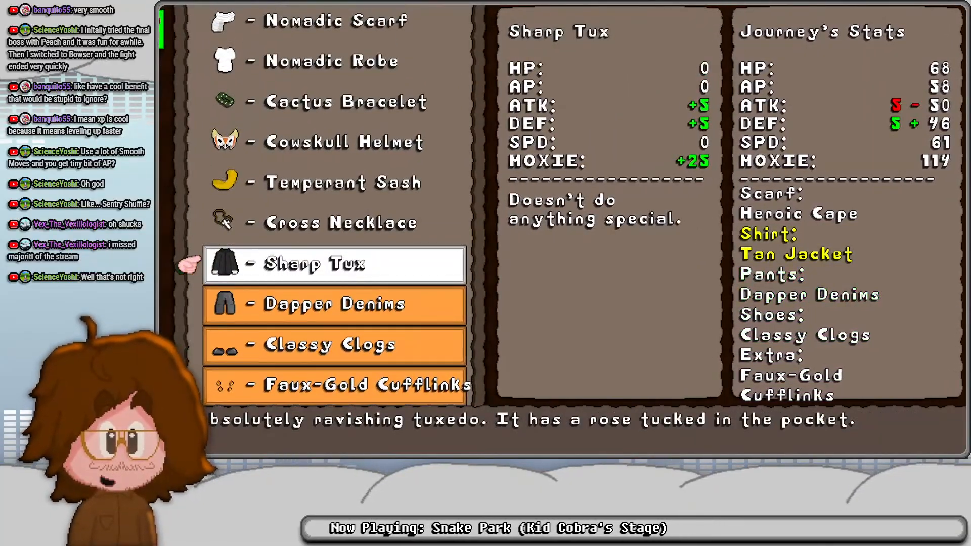
key(Up)
key(Up)
key(Down)
key(Return)
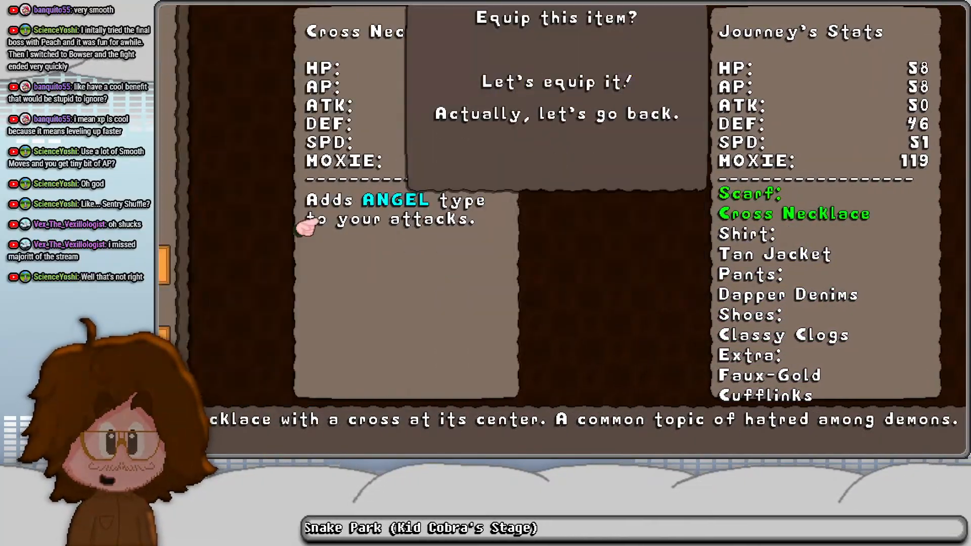
key(Return)
- Look through Journey's remaining gear up to the Old Scarf and compare its bonuses with the equipped pieces
key(Up)
key(Up)
key(Up)
key(Up)
key(Up)
key(Up)
key(Up)
key(Up)
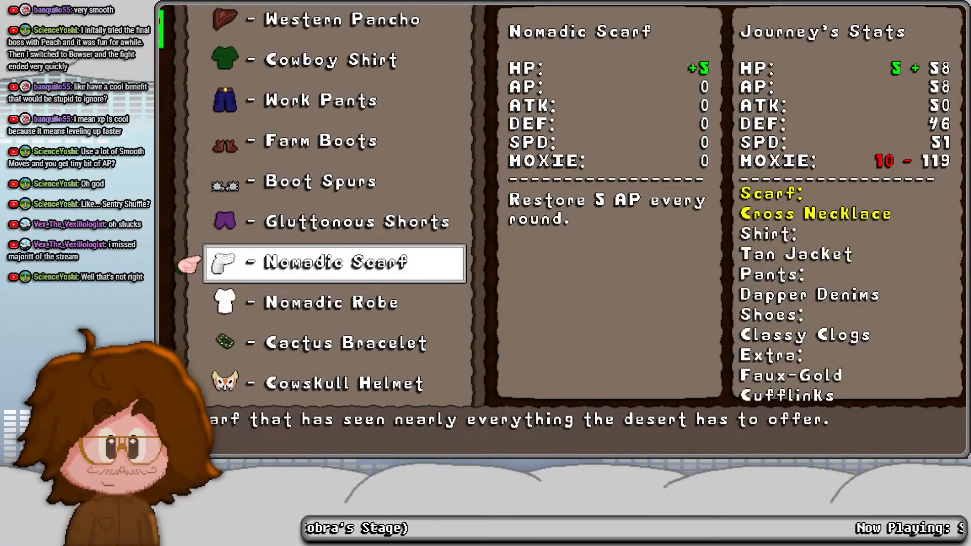
key(Up)
key(Up)
key(Up)
key(Up)
key(Up)
key(Up)
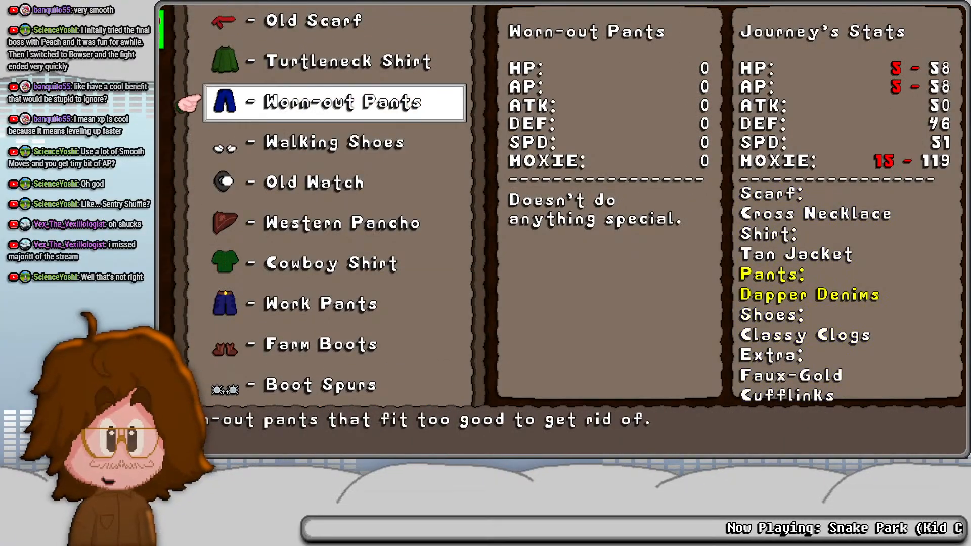
key(Escape)
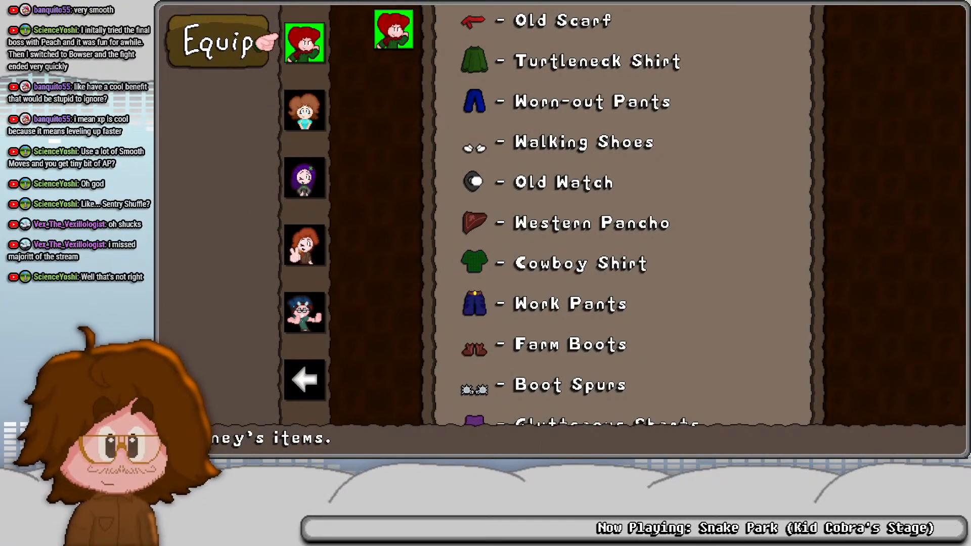
key(Down)
key(Up)
key(Return)
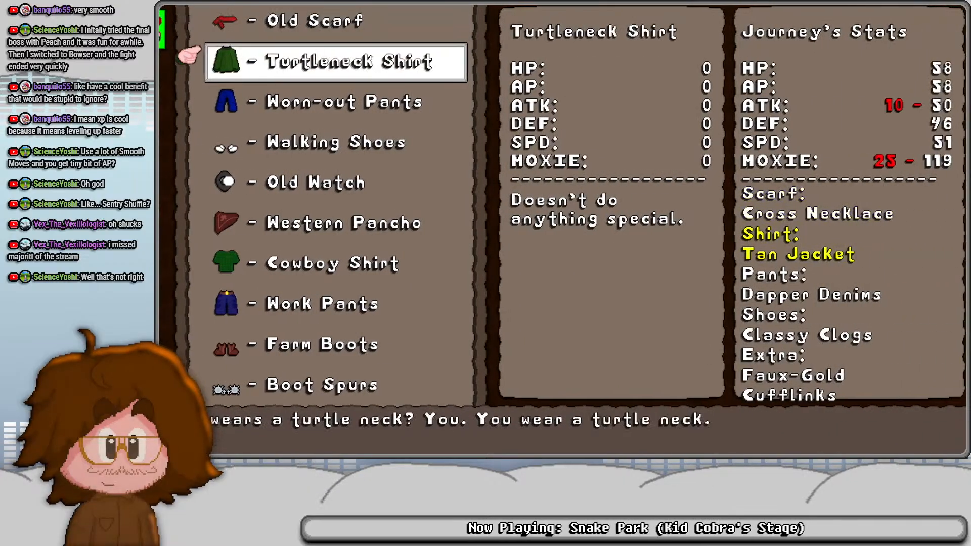
key(Up)
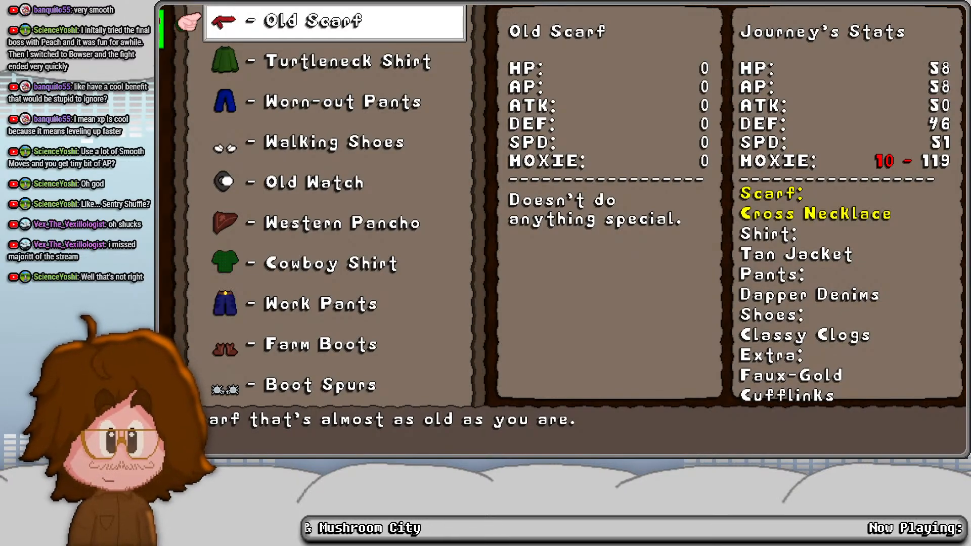
key(Escape)
- Check the equipped gear and stats of Yui and Kaguya
key(Down)
key(Return)
key(Up)
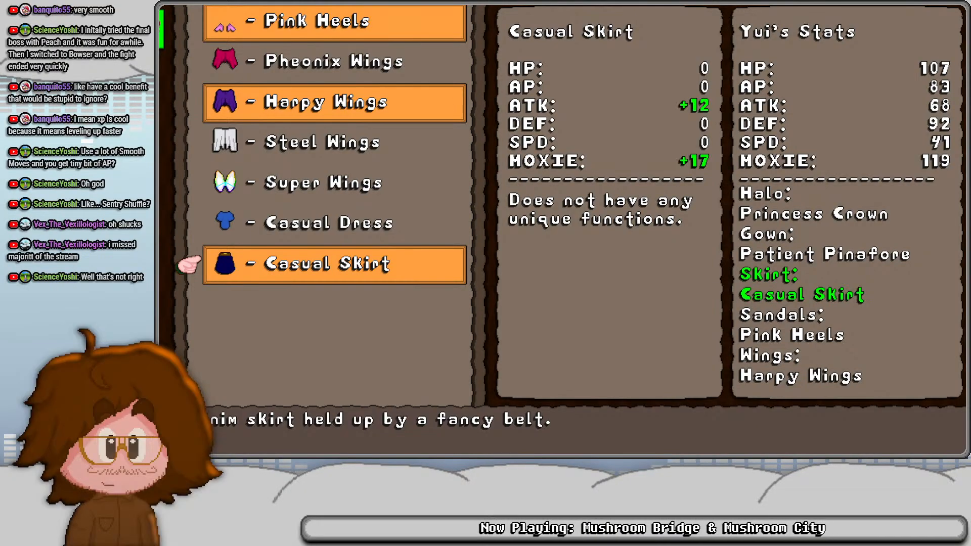
key(Escape)
key(Down)
key(Return)
key(Up)
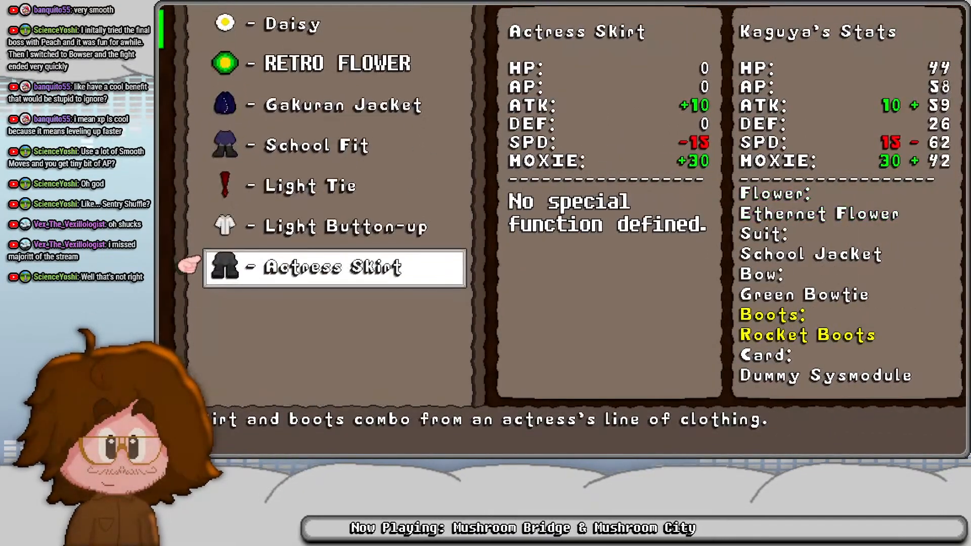
key(Escape)
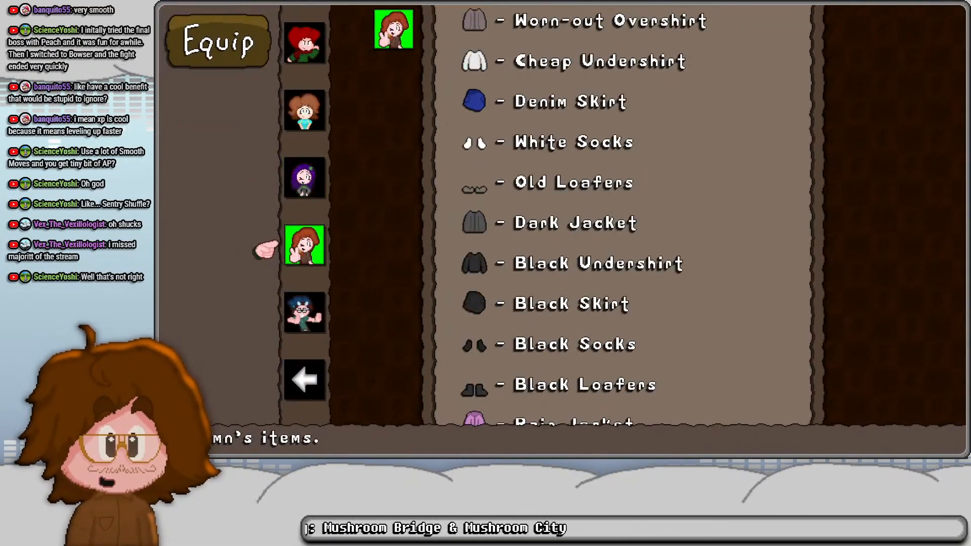
- Equip Kaguya with the MOXIE Chip as her card
key(Up)
key(Return)
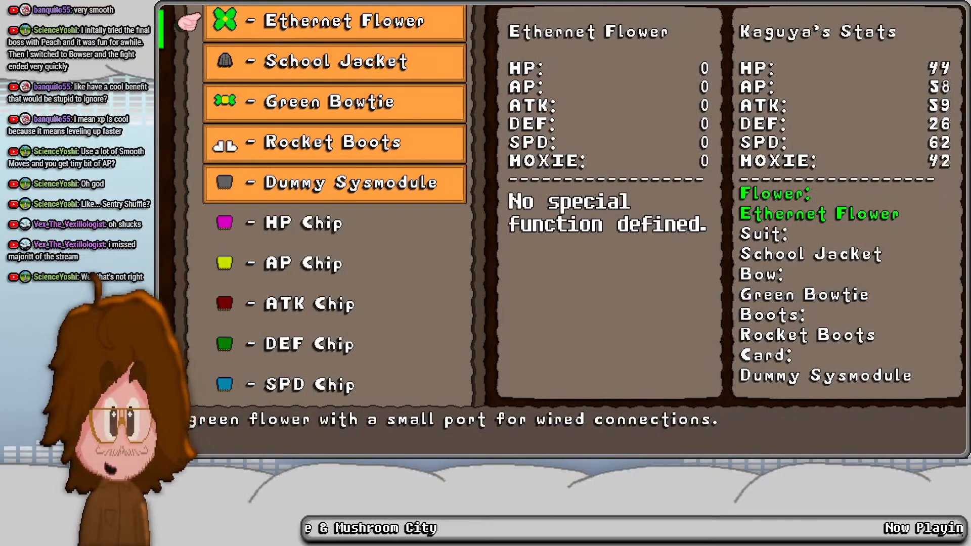
key(Down)
key(Down)
key(Down)
key(Down)
key(Down)
key(Down)
key(Down)
key(Down)
key(Down)
key(Down)
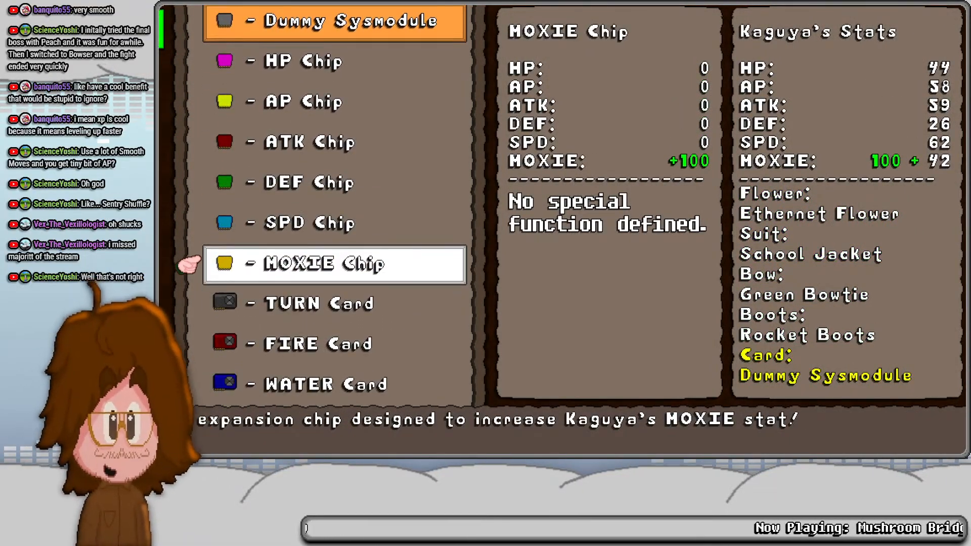
key(Return)
key(Return)
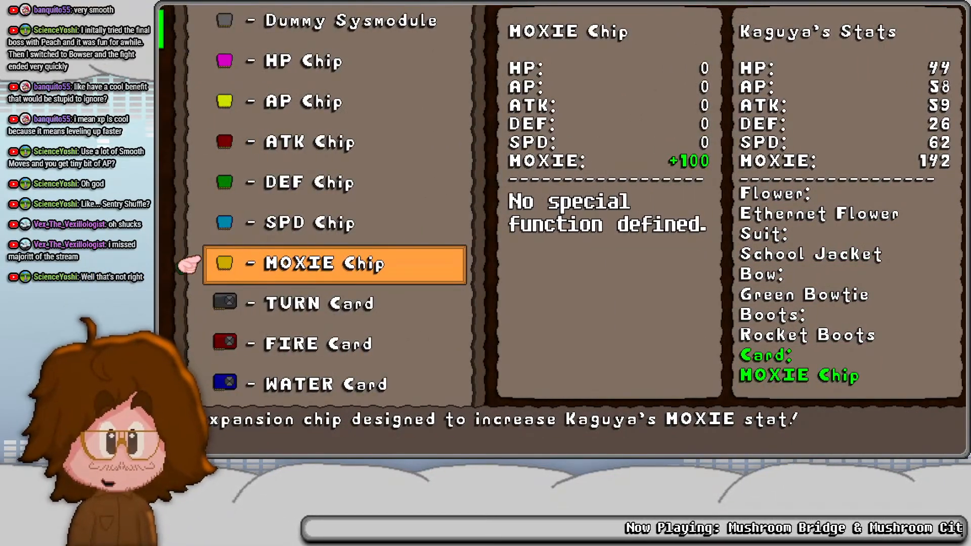
- Equip Kaguya with the Sailor Shirt and the Sailor Bow
key(Down)
key(Down)
key(Down)
key(Down)
key(Down)
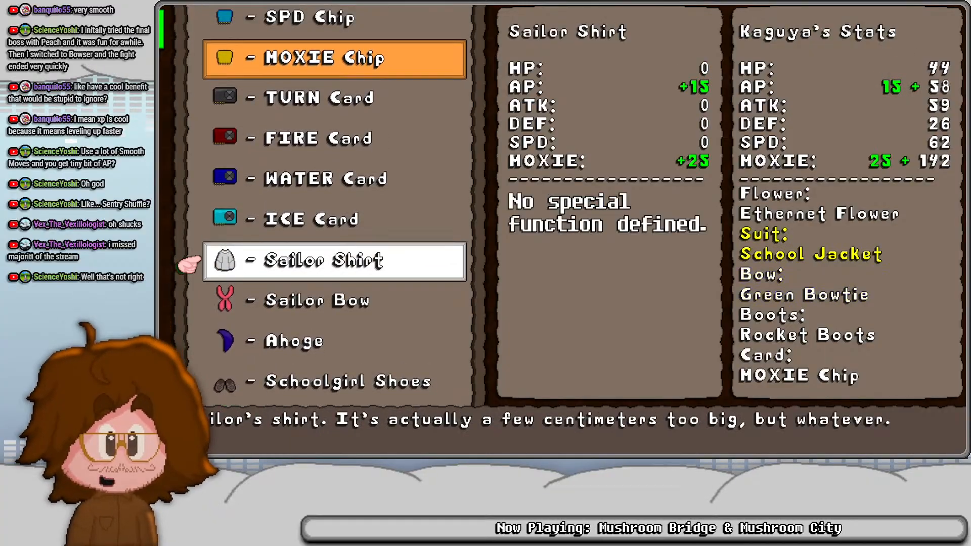
key(Return)
key(Down)
key(Down)
key(Up)
key(Return)
- Equip Kaguya with the Jeans n' Shoes in place of the Rocket Boots
key(Return)
key(Down)
key(Down)
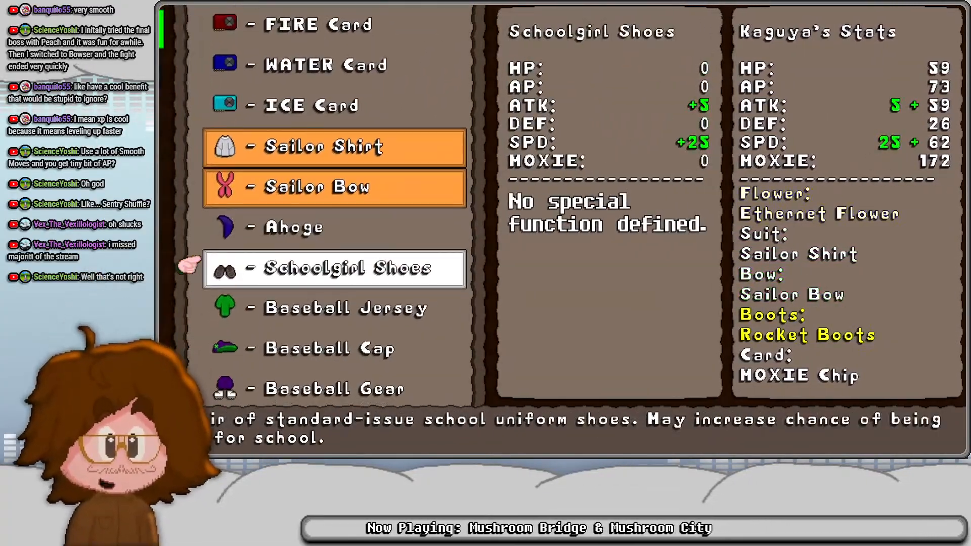
key(Down)
key(Down)
key(Down)
key(Down)
key(Down)
key(Down)
key(Up)
- Equip Kaguya with the RETRO FLOWER as her flower
key(Return)
key(Return)
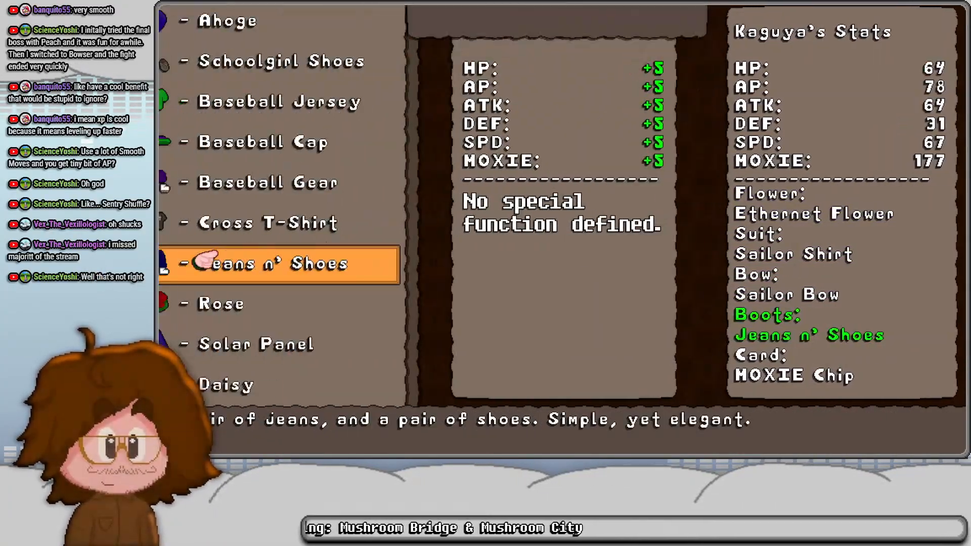
key(Down)
key(Down)
key(Down)
- Equip Kaguya with the Light Tie as her bow and the Actress Skirt as her boots
key(Down)
key(Return)
key(Return)
key(Down)
key(Down)
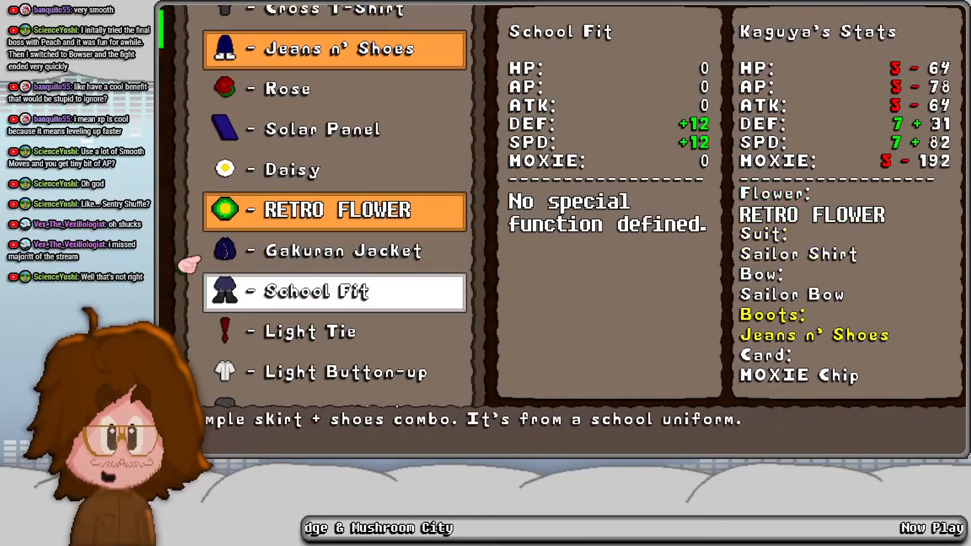
key(Down)
key(Return)
key(Return)
key(Down)
key(Down)
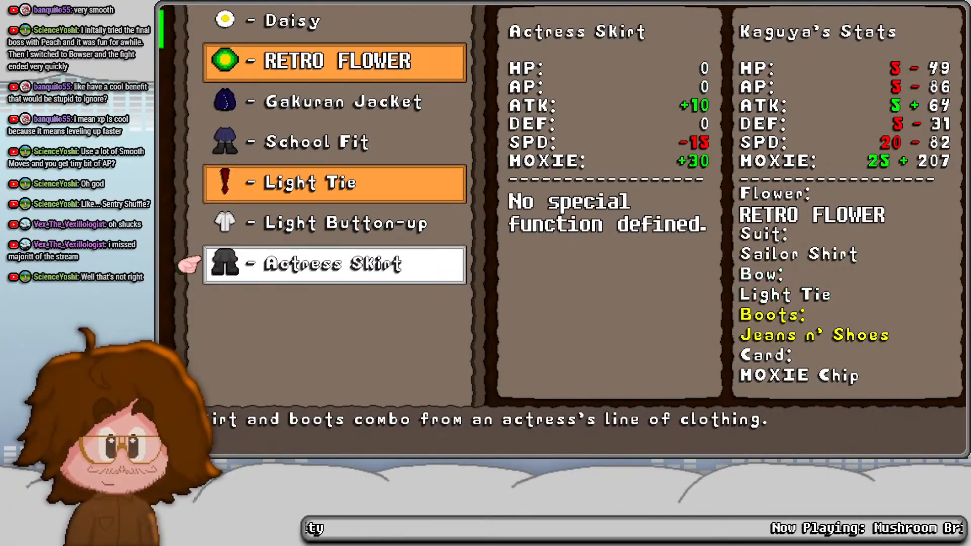
key(Return)
key(Return)
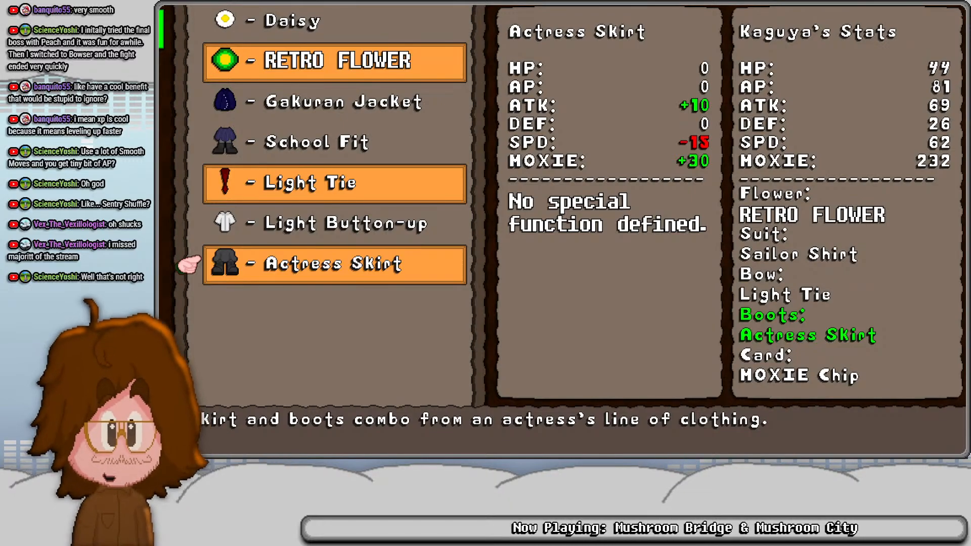
- Check Autumn's and Hector's equipped gear and stats, and return from the pause menu to the chapel scene
key(Escape)
key(Down)
key(Return)
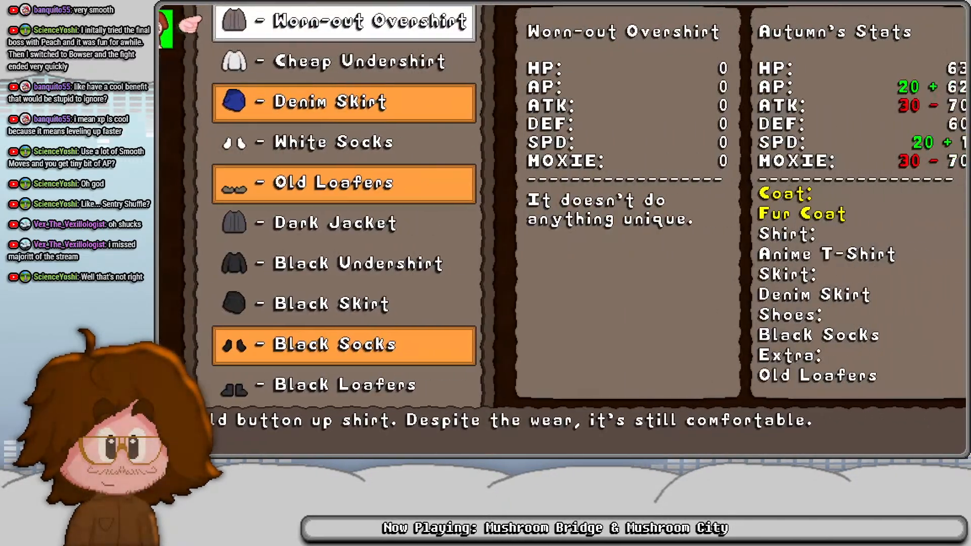
key(Up)
key(Escape)
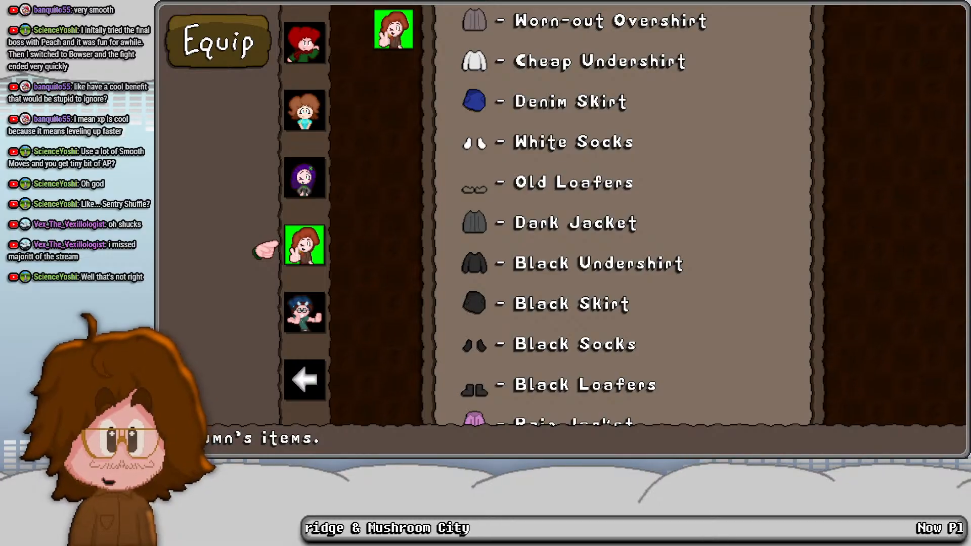
key(Down)
key(Return)
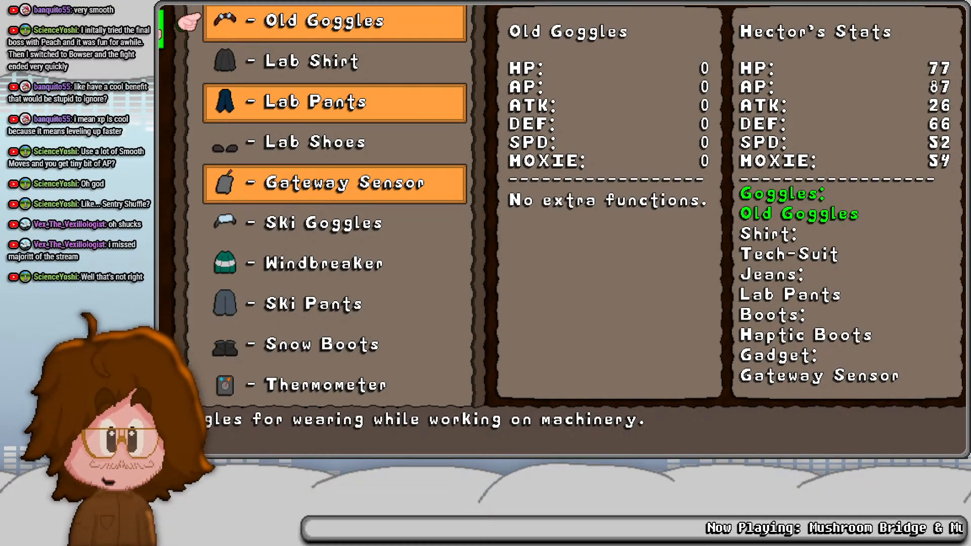
key(x)
key(x)
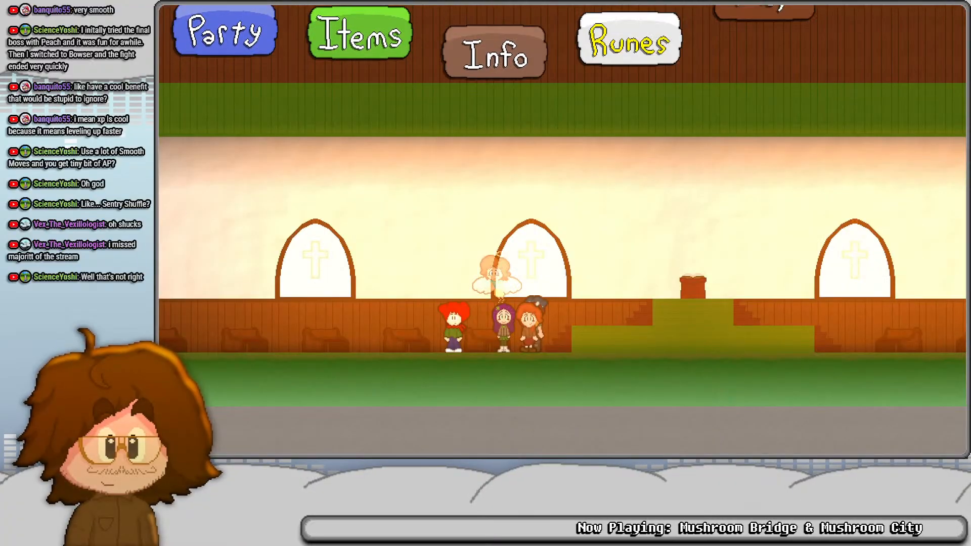
key(x)
- Show the debug overlay with its console window and switch the game's display size
key(Left)
key(Right)
key(F1)
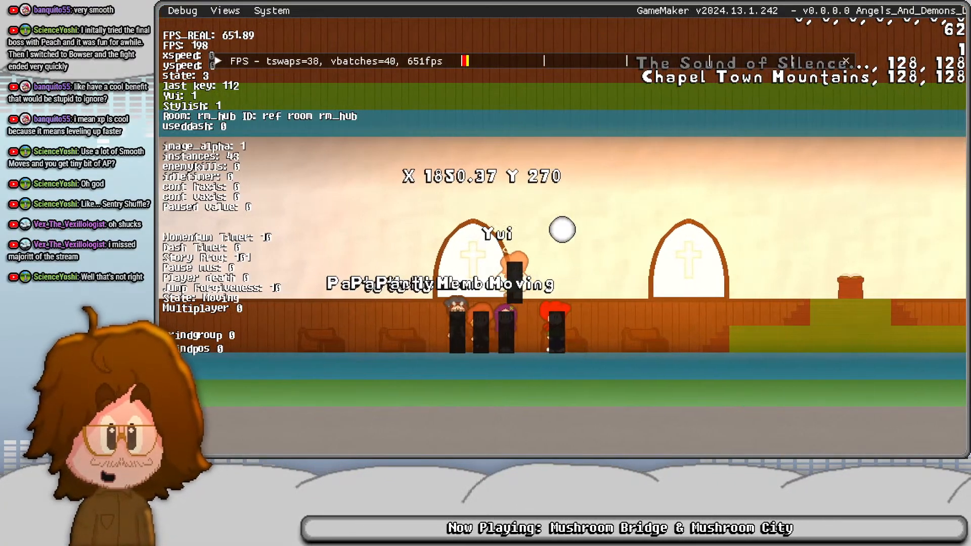
click(182, 11)
click(182, 45)
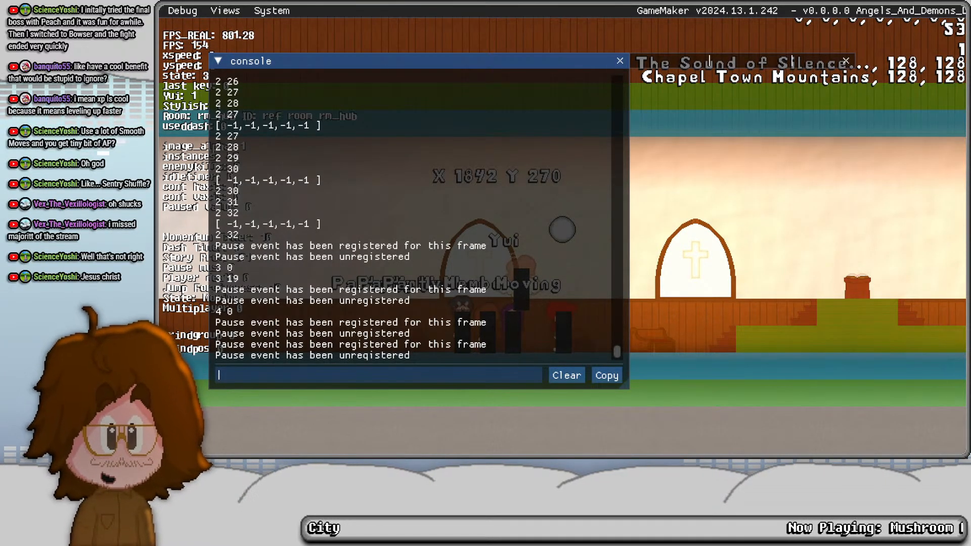
click(707, 61)
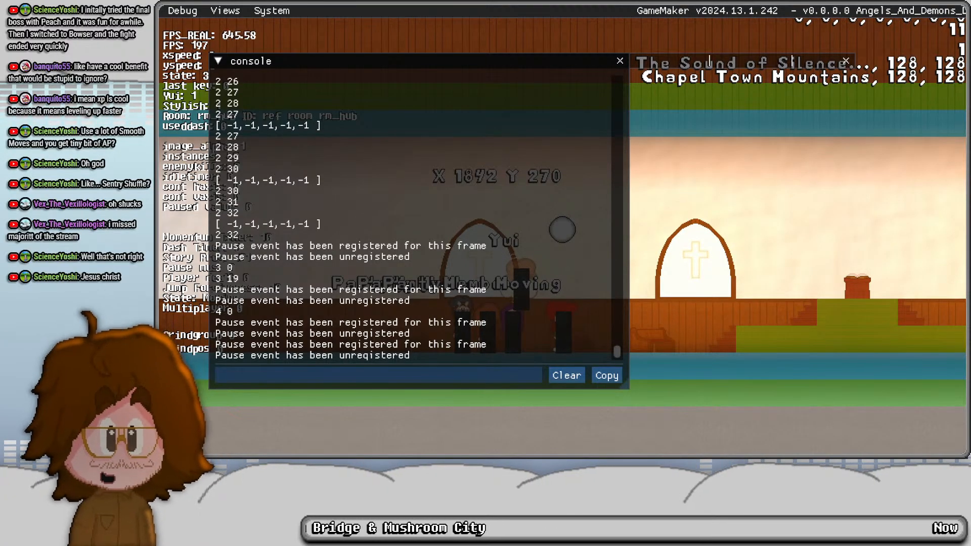
key(F11)
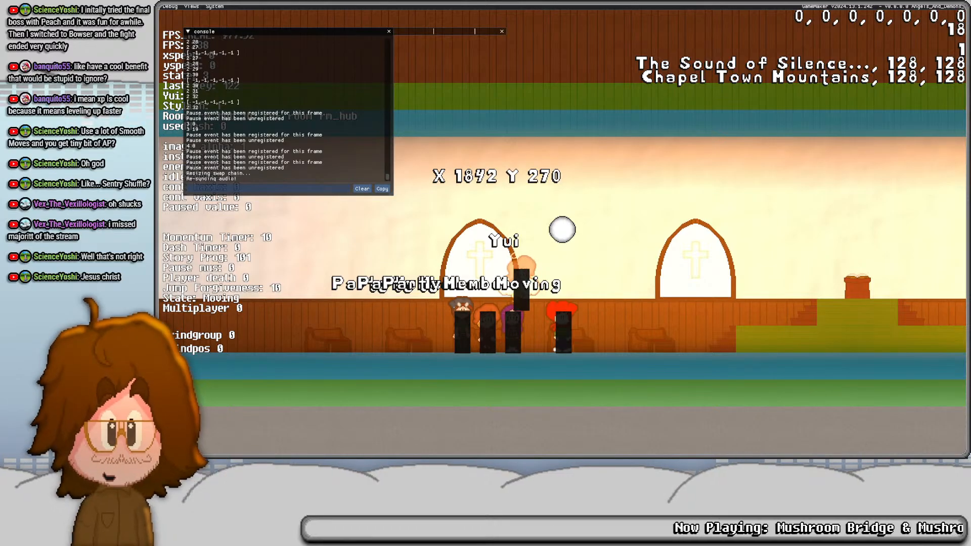
- Switch to Aseprite and review the red-haired character's item reaction frames in MC.aseprite, starting from the first DislikeItem frame
key(alt+Tab)
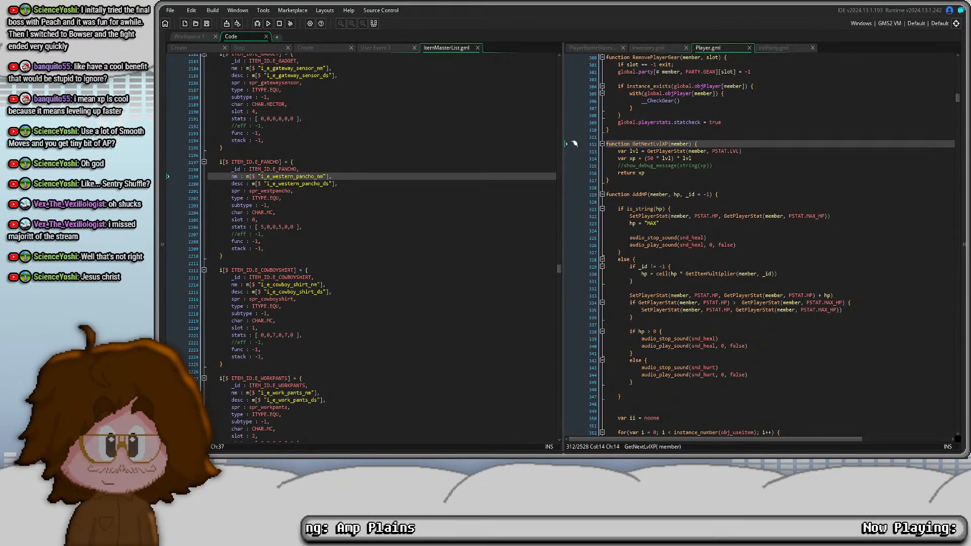
key(alt+Tab)
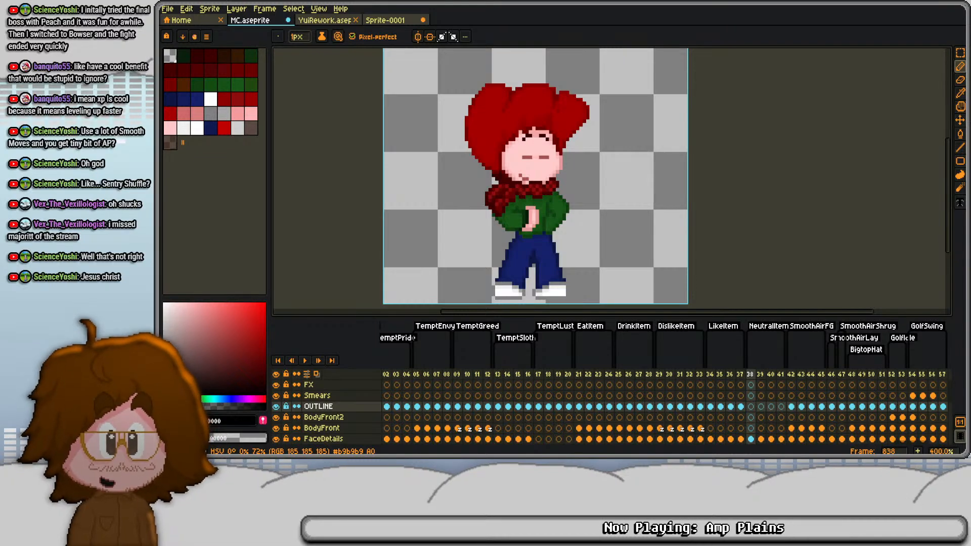
drag(463, 221, 482, 223)
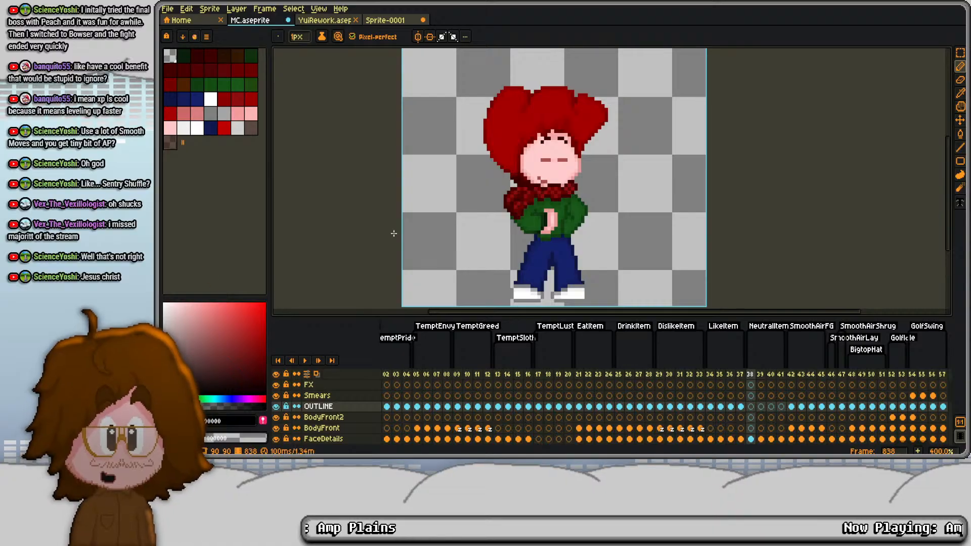
drag(515, 178, 548, 186)
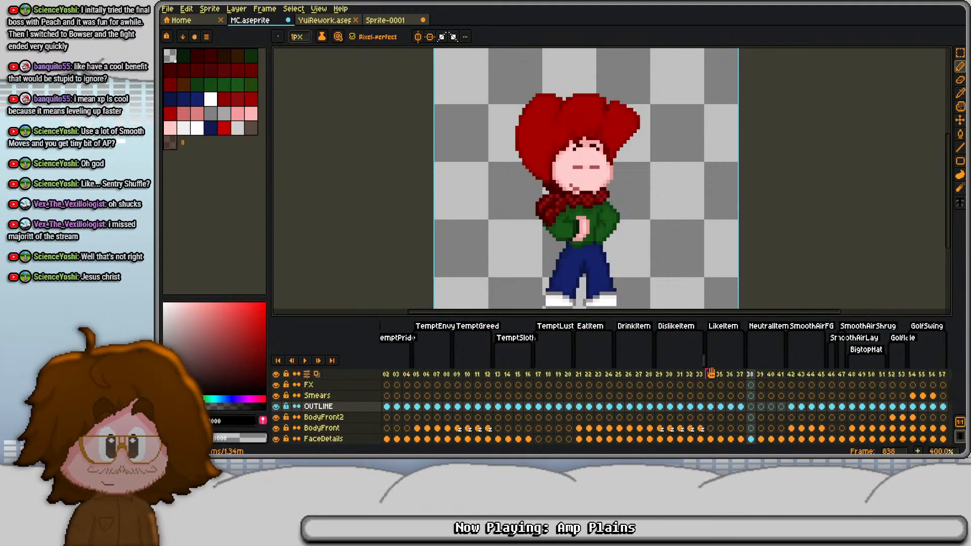
click(658, 374)
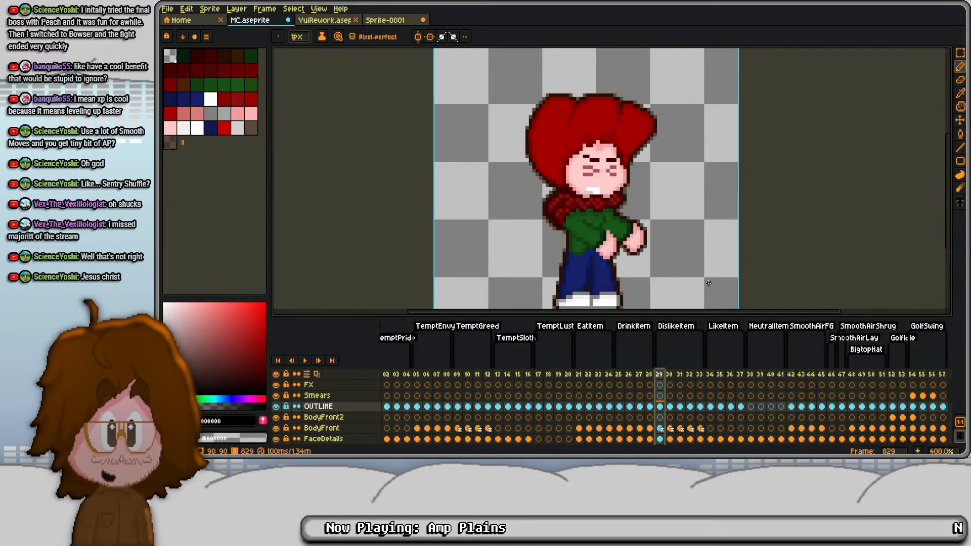
key(Right)
key(Right)
key(Right)
key(Right)
key(Right)
key(Right)
key(Right)
key(Right)
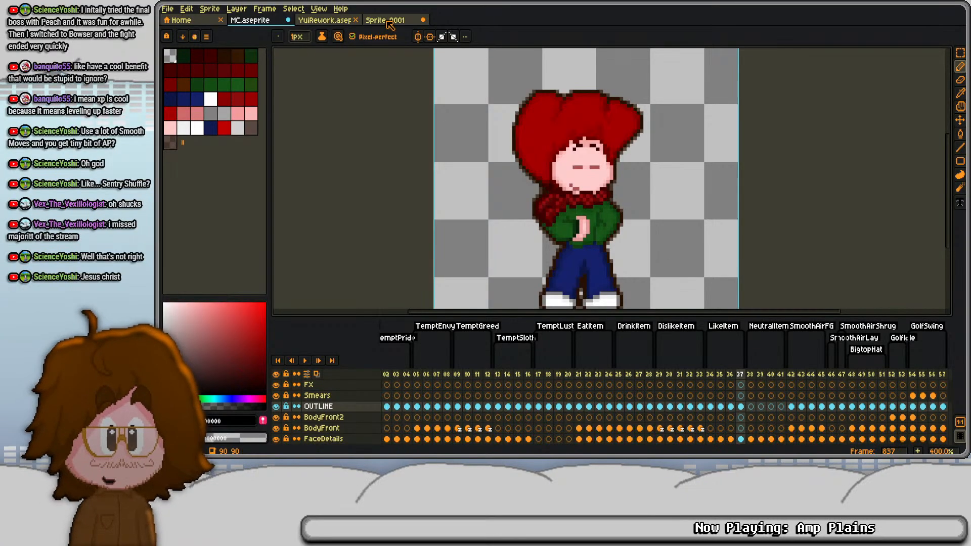
- Play the DislikeItem animation from its first frame in the YuiRework sprite
click(324, 22)
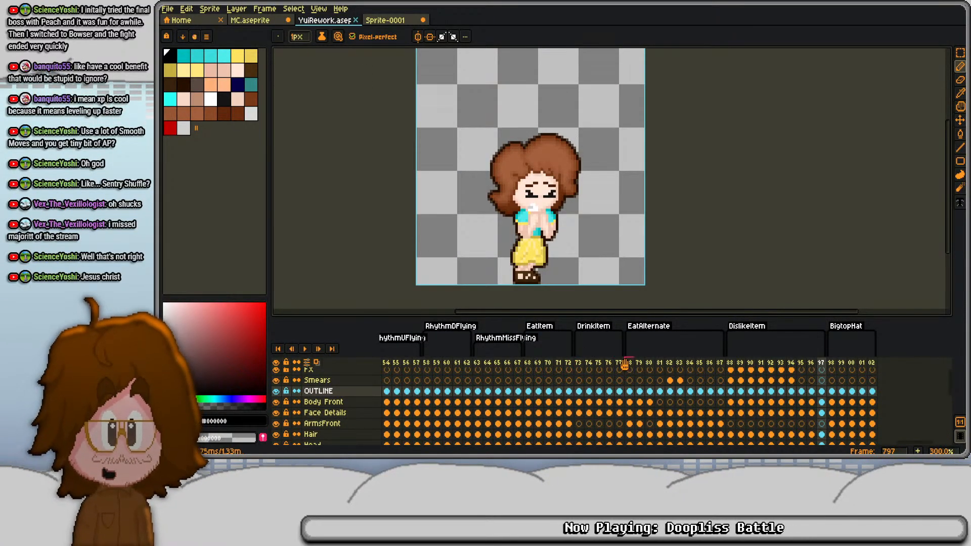
click(729, 363)
key(Return)
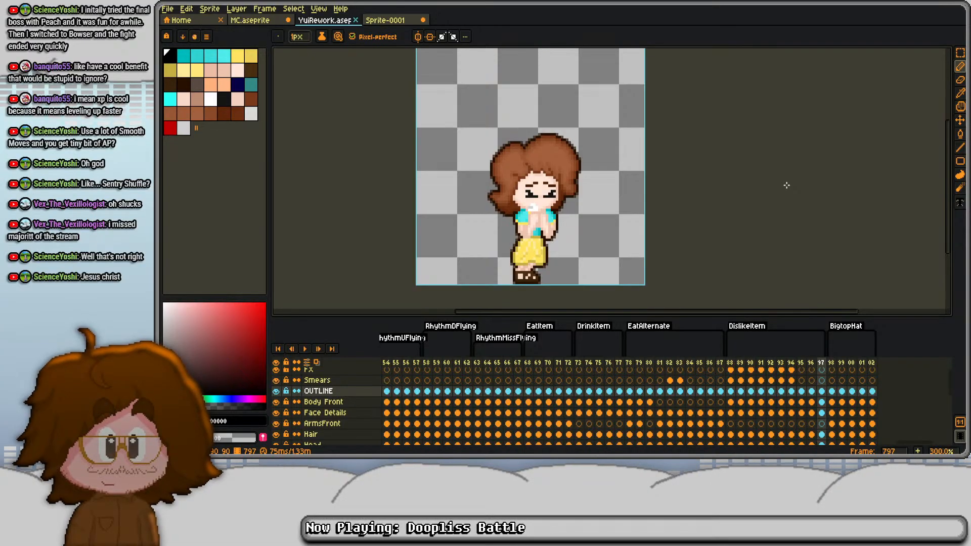
- Save MC.aseprite and hide its timeline to inspect the outlined standing pose on frame 837
click(251, 21)
key(ctrl+s)
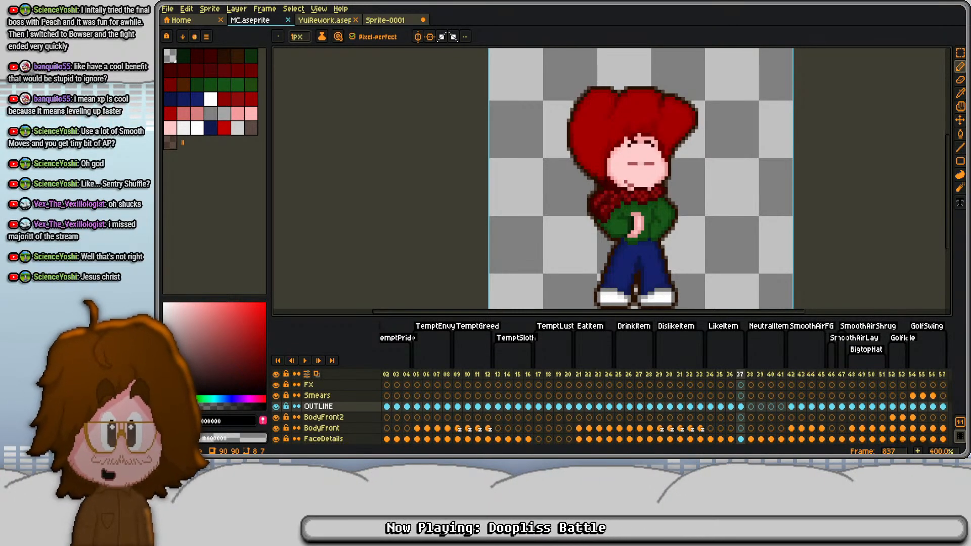
drag(644, 141, 573, 146)
scroll(611, 151, down, 1)
scroll(612, 151, up, 1)
key(Tab)
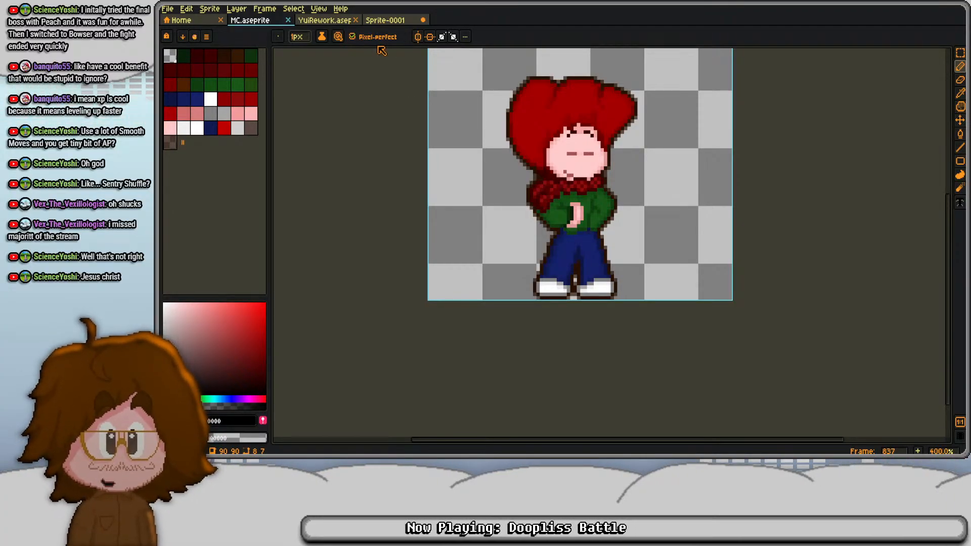
scroll(582, 188, up, 3)
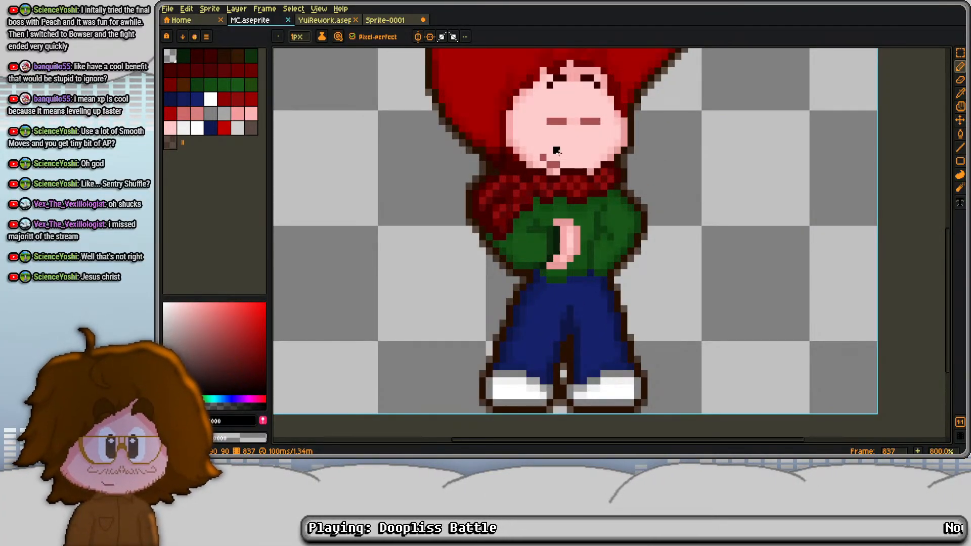
scroll(564, 173, down, 2)
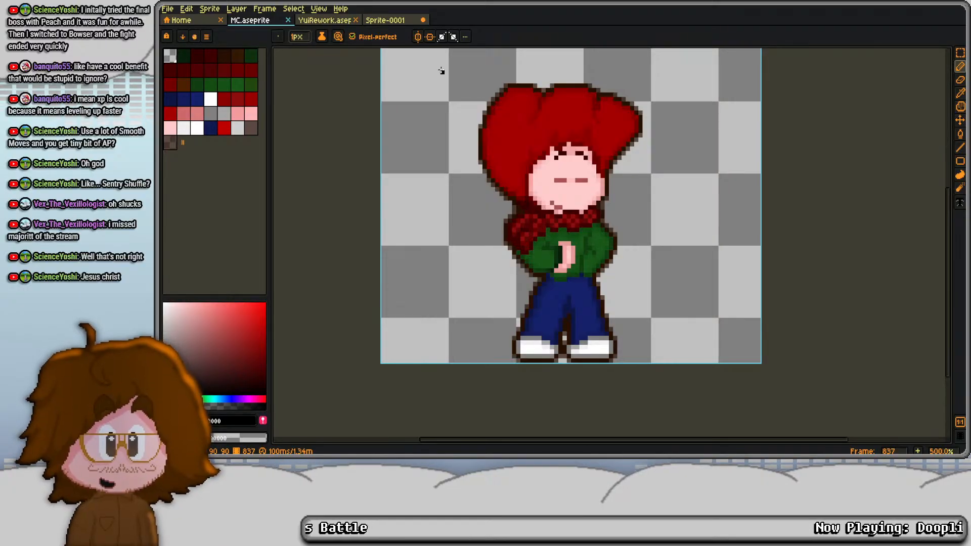